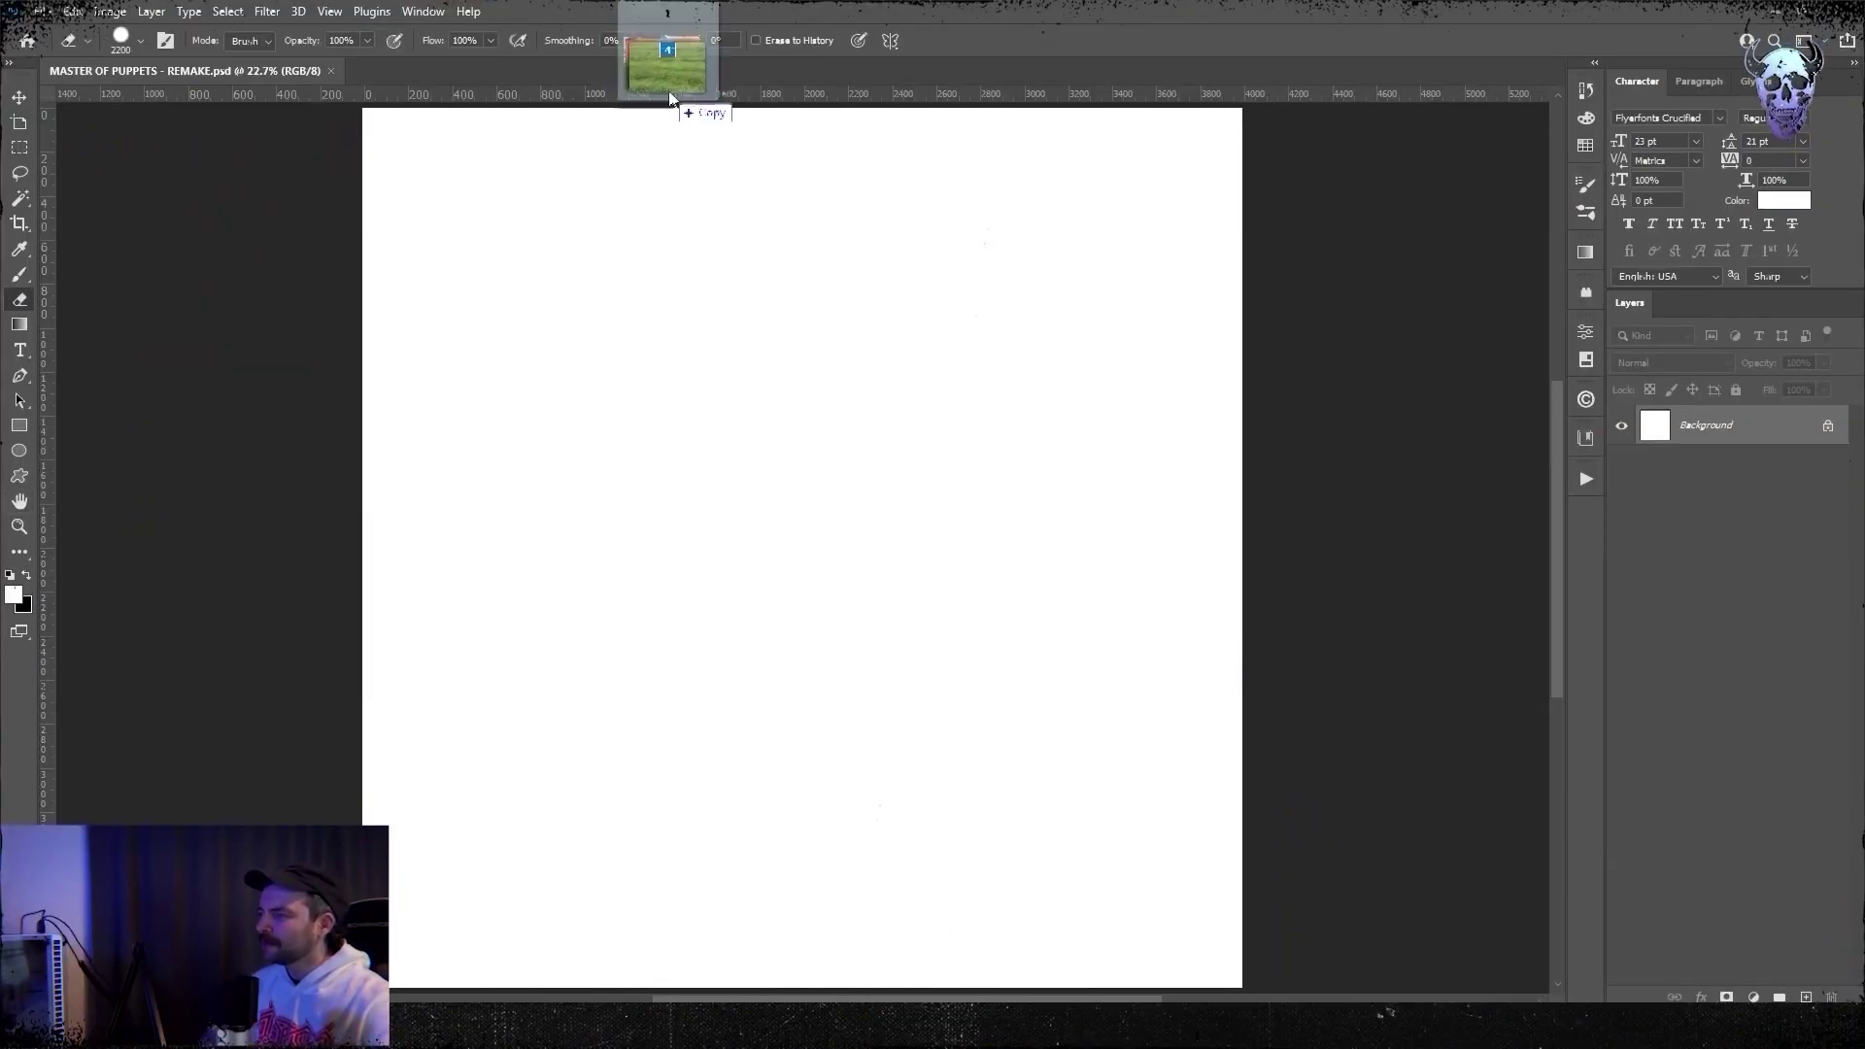
- Load the stock grass and sunset photos, and fit the bright green field across the lower part of the canvas
left_click_drag(669, 97, 670, 98)
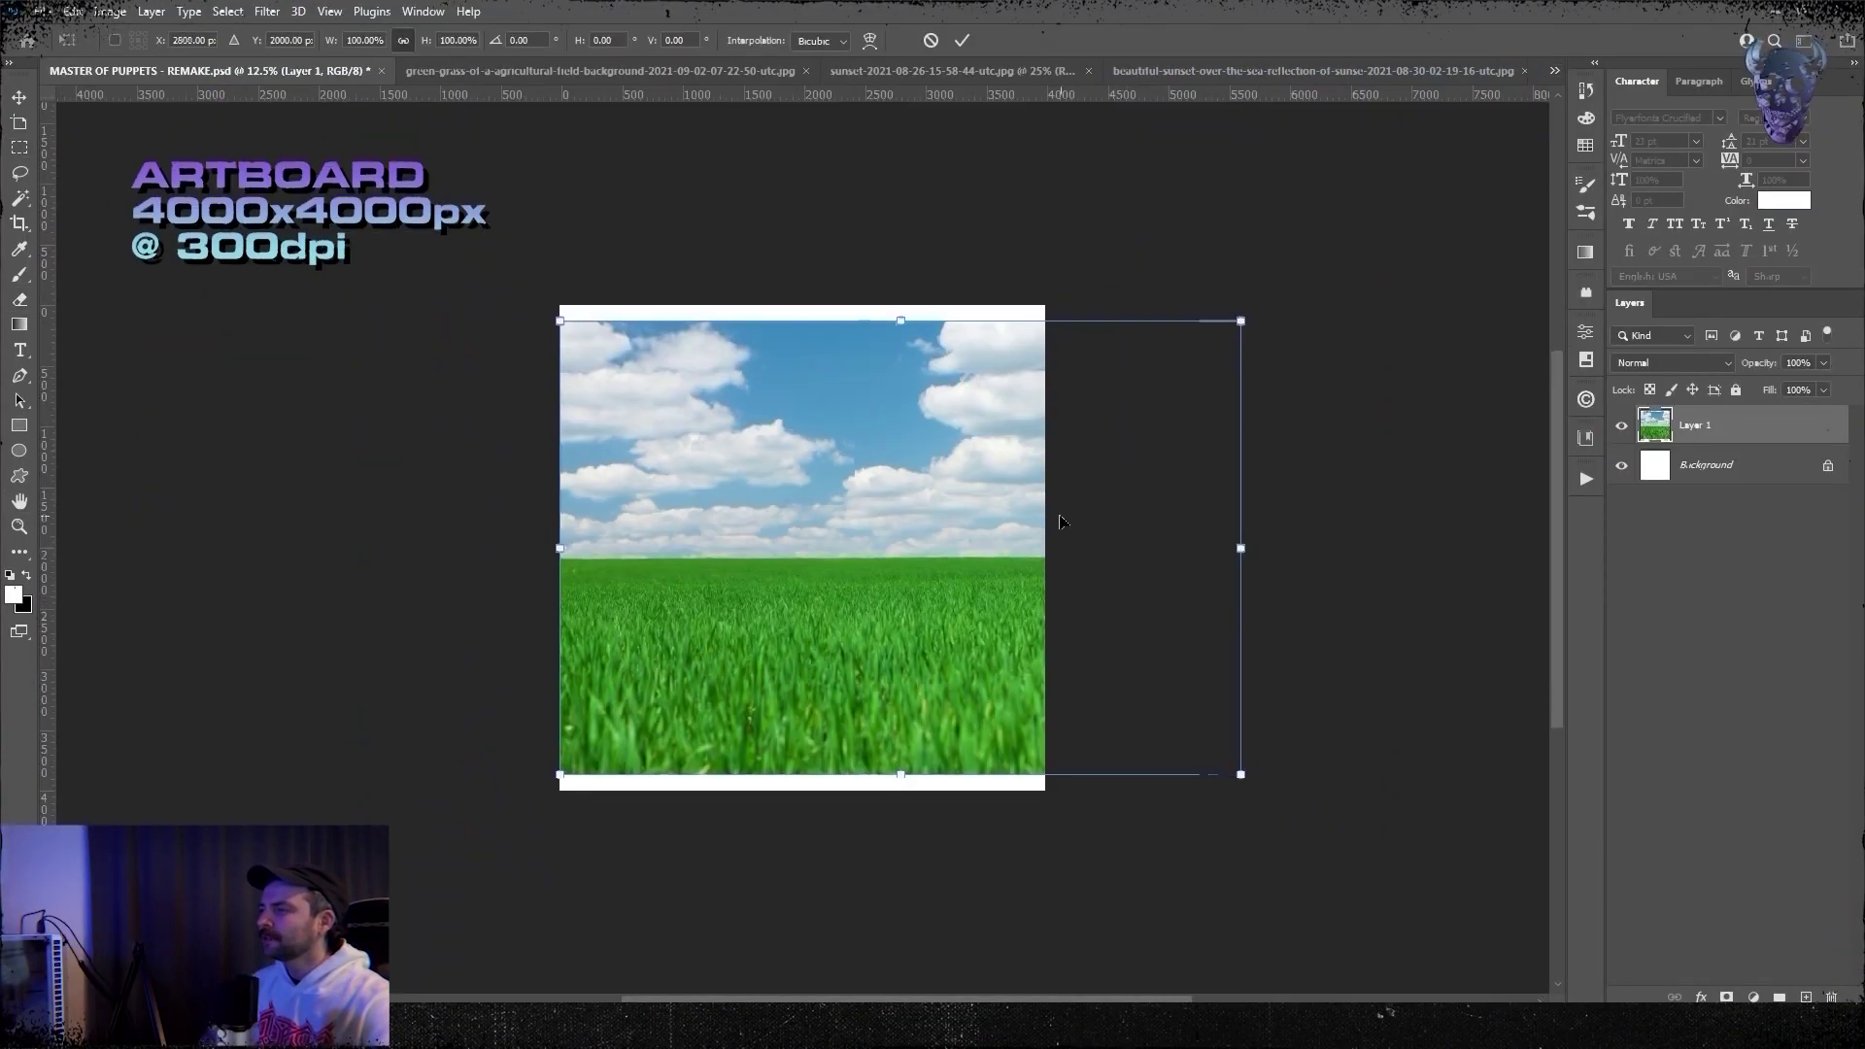
left_click_drag(822, 437, 807, 462)
left_click_drag(787, 345, 788, 288)
left_click_drag(1185, 546, 1157, 550)
key("Return")
key("ctrl+plus")
key("ctrl+plus")
key("ctrl+minus")
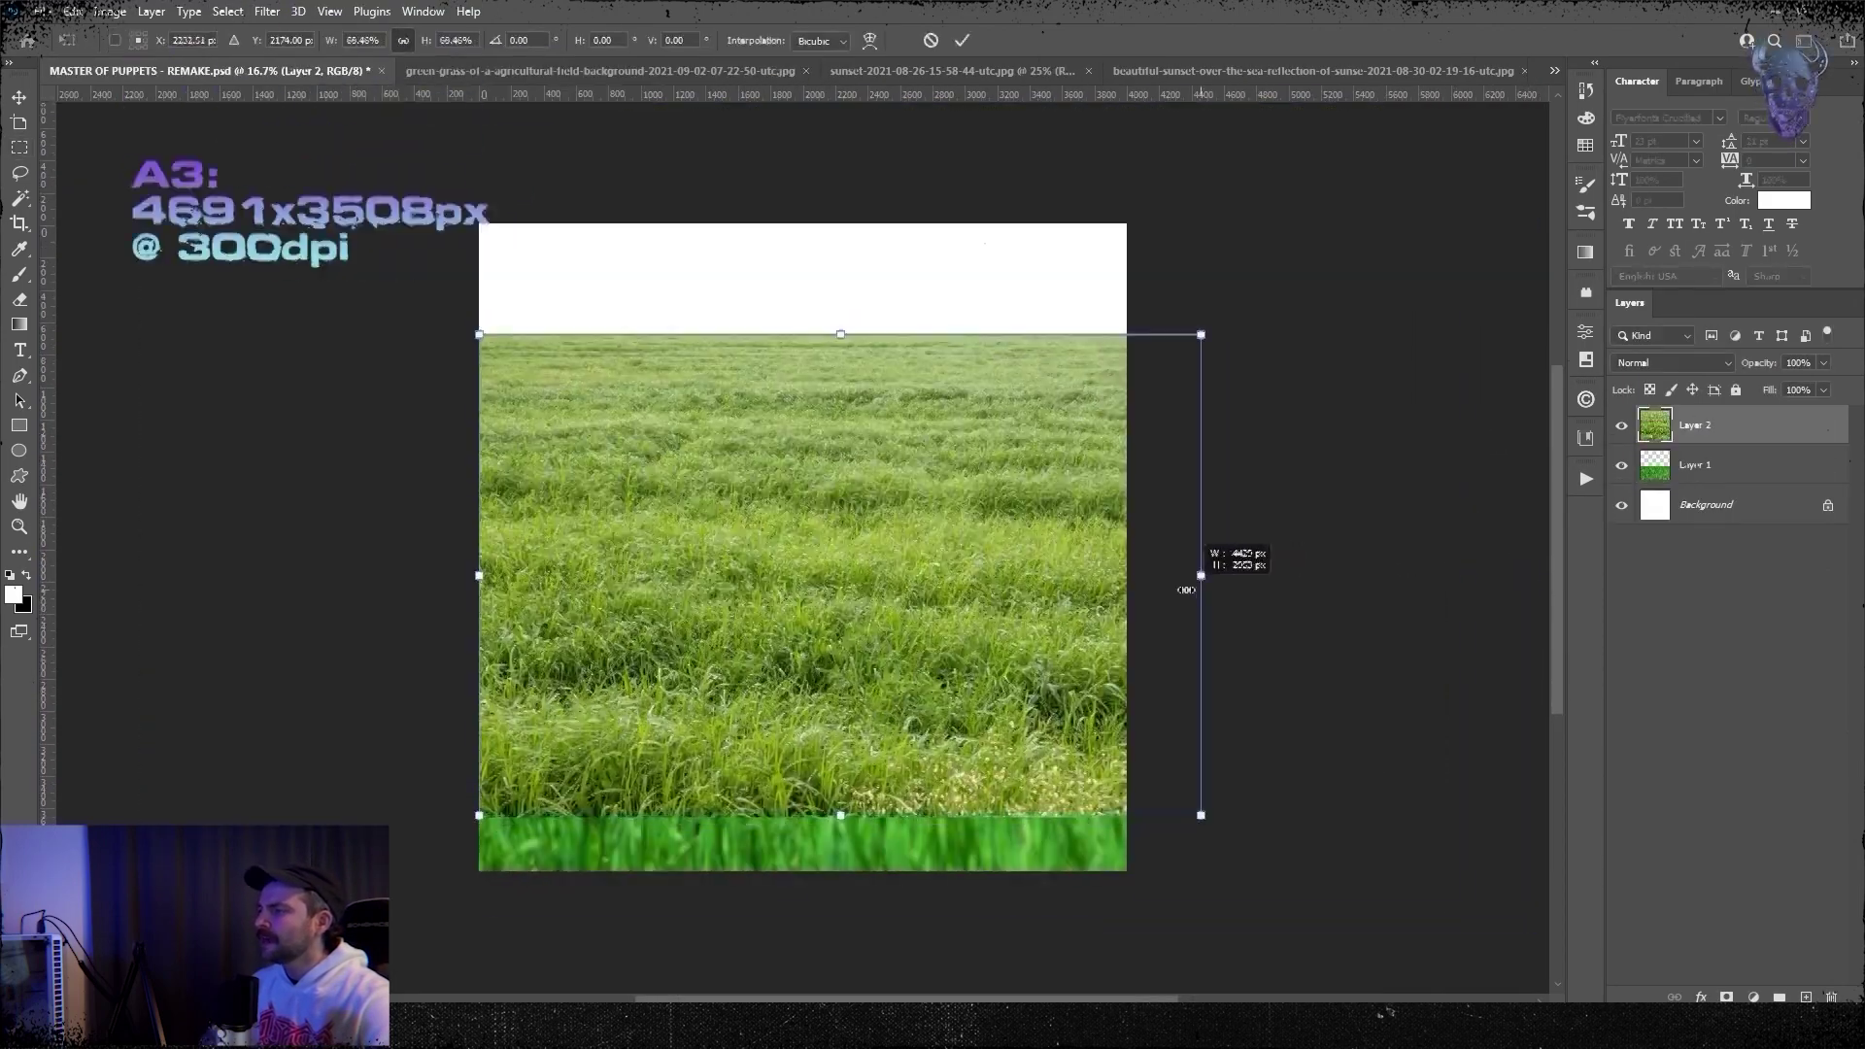
- Scale the second grass photo to fit over the first field and set its blend mode to Hard Light
left_click_drag(1186, 589, 1118, 586)
left_click_drag(802, 466, 802, 582)
left_click_drag(802, 485, 806, 545)
key("Return")
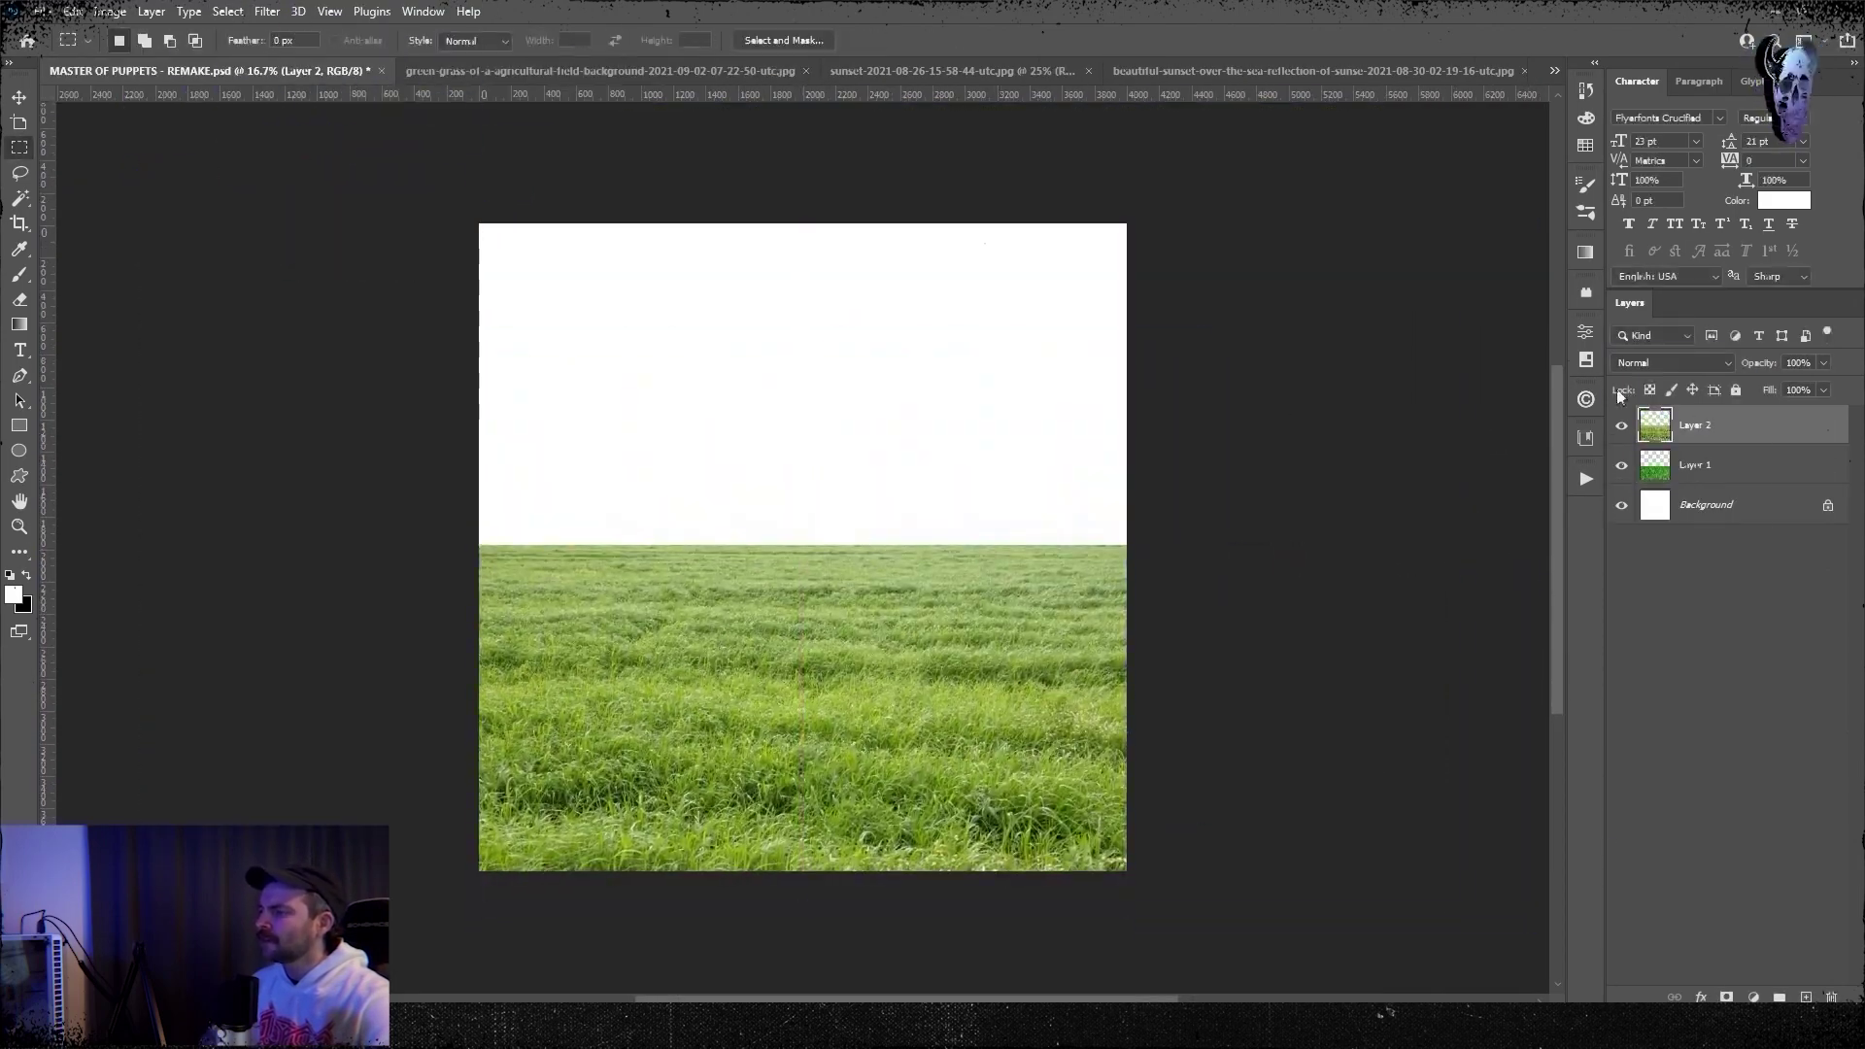
left_click(1670, 363)
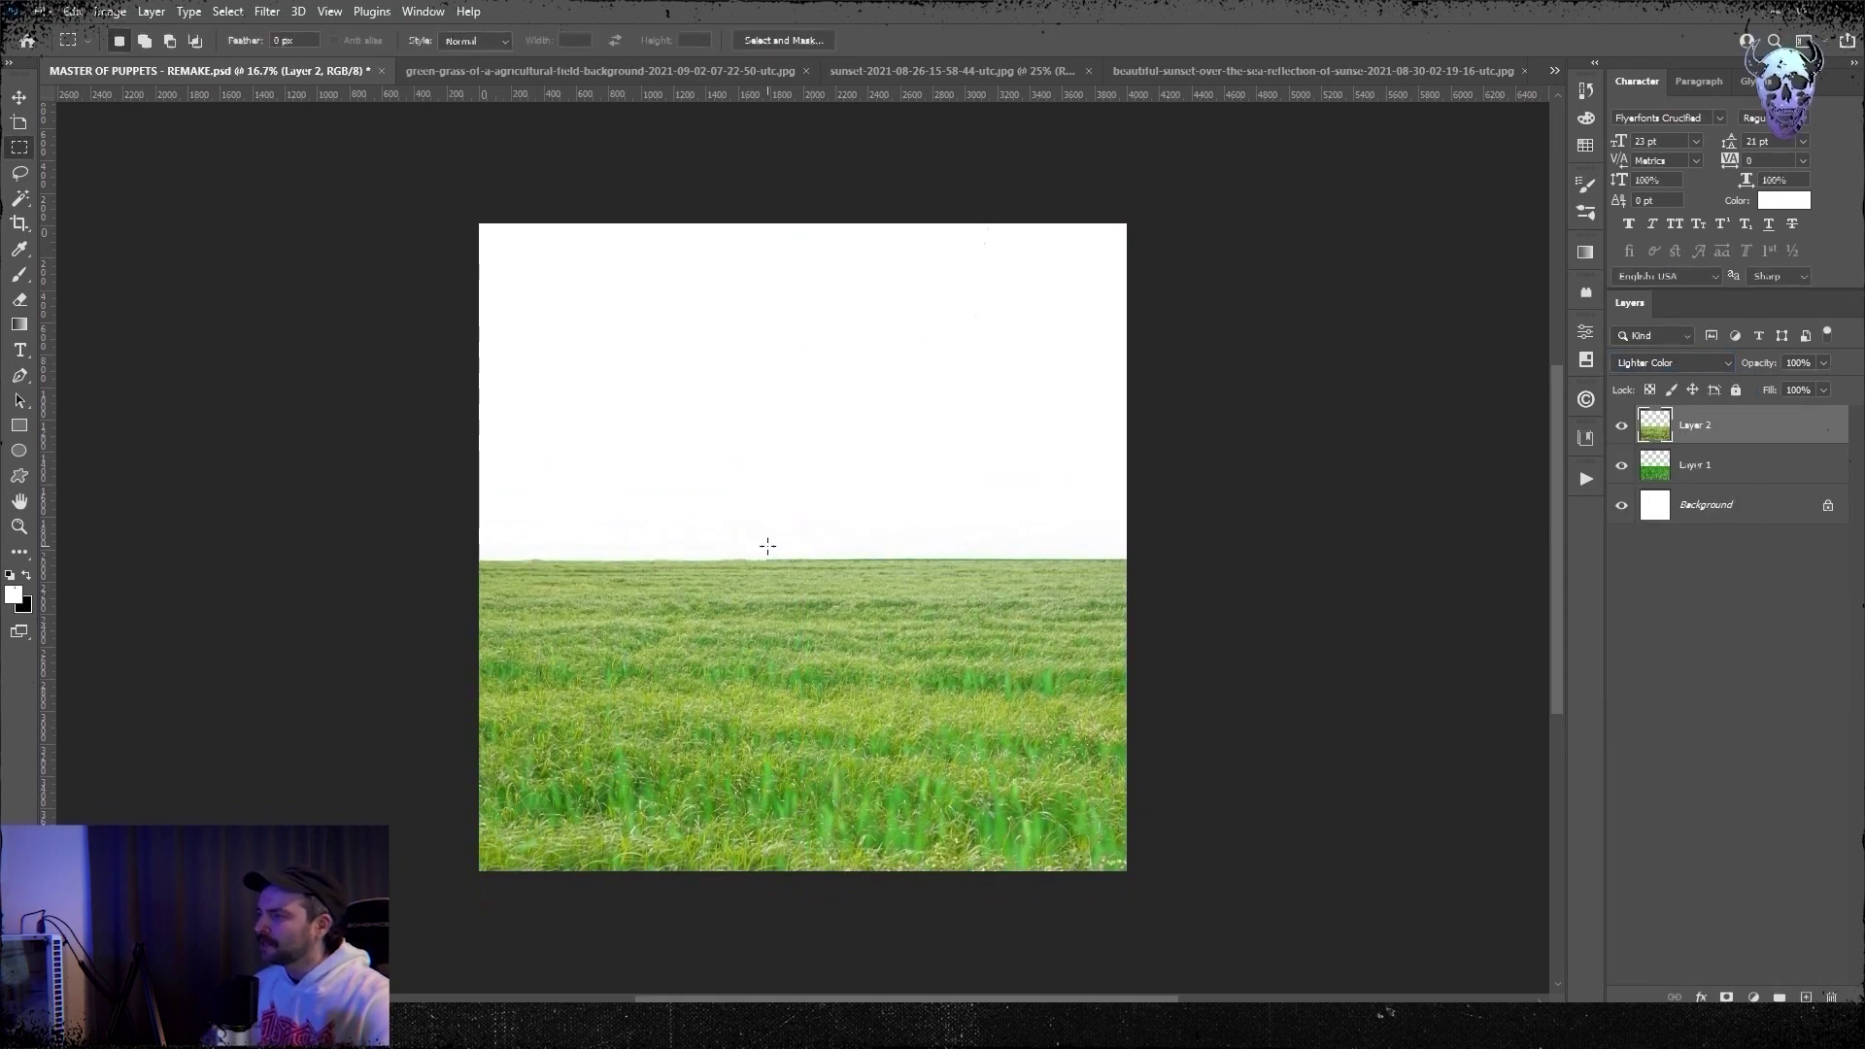
left_click(1670, 363)
left_click(1634, 626)
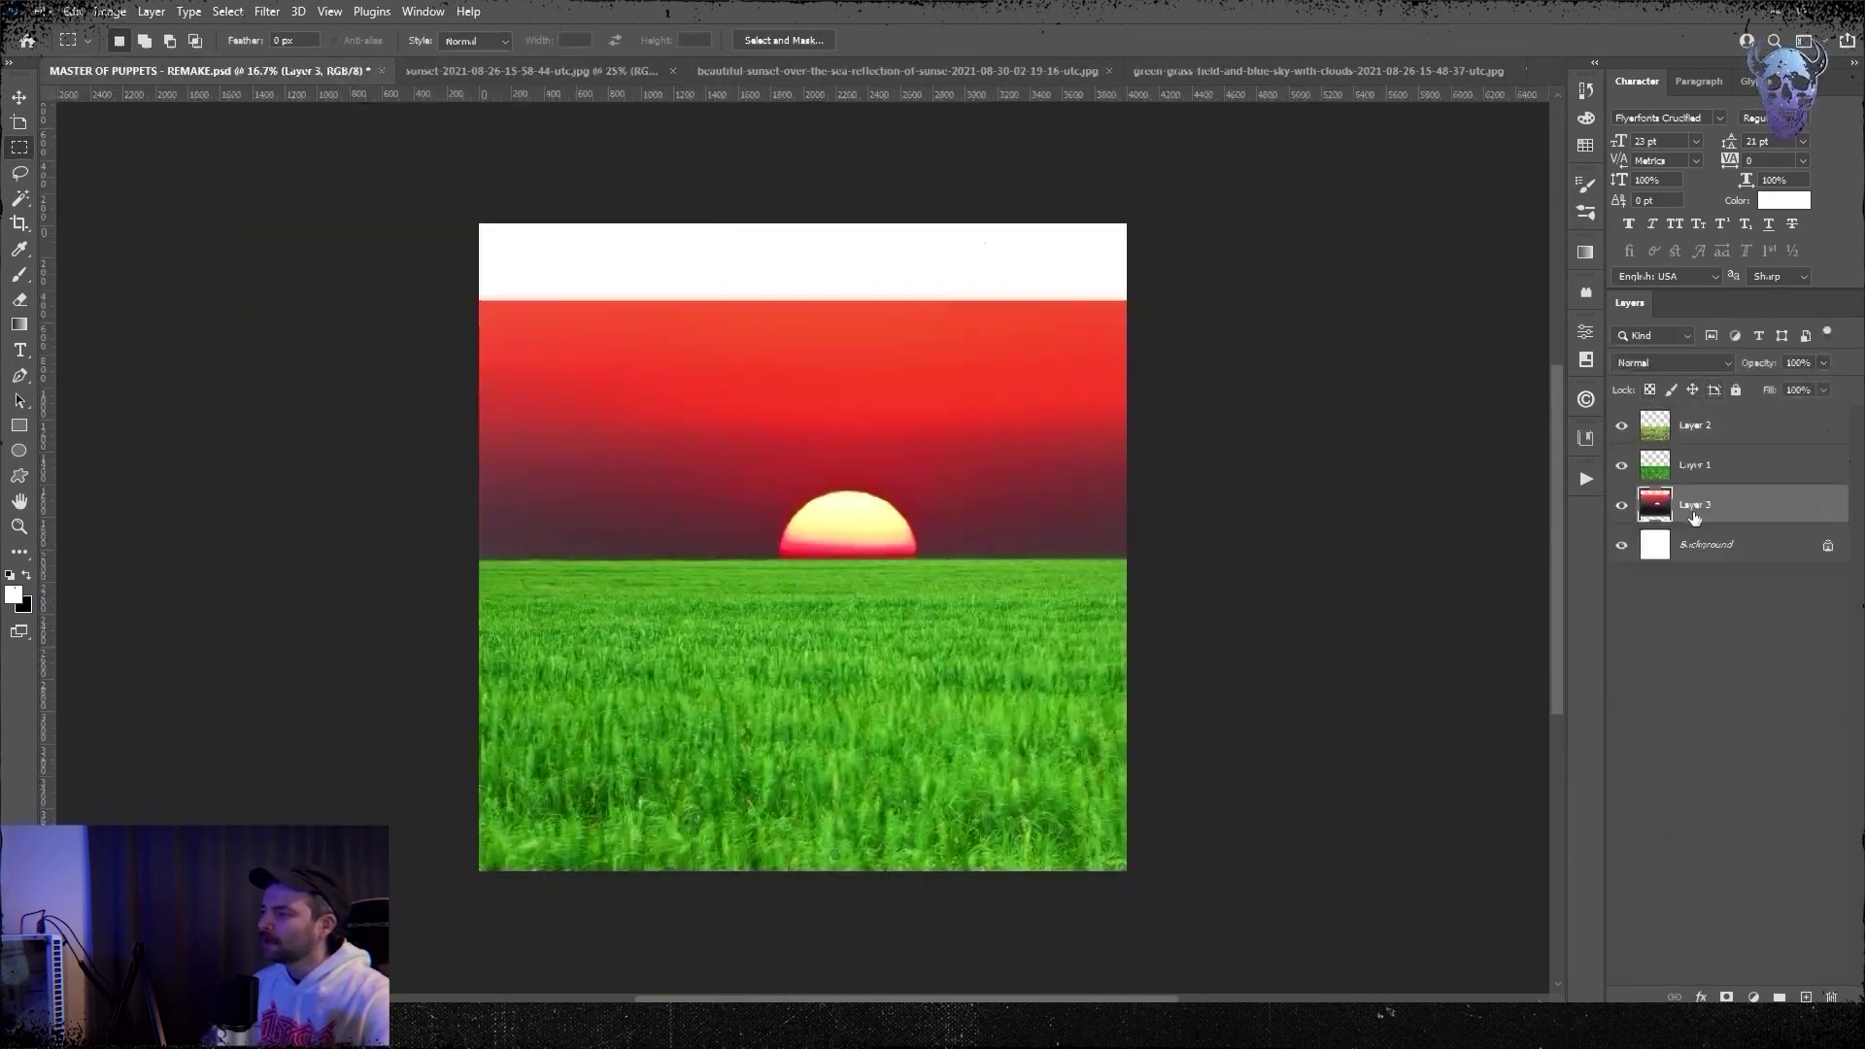
- Position the red sun and orange cloud skies behind the grass, with the sun centred on the horizon
key("ctrl+t")
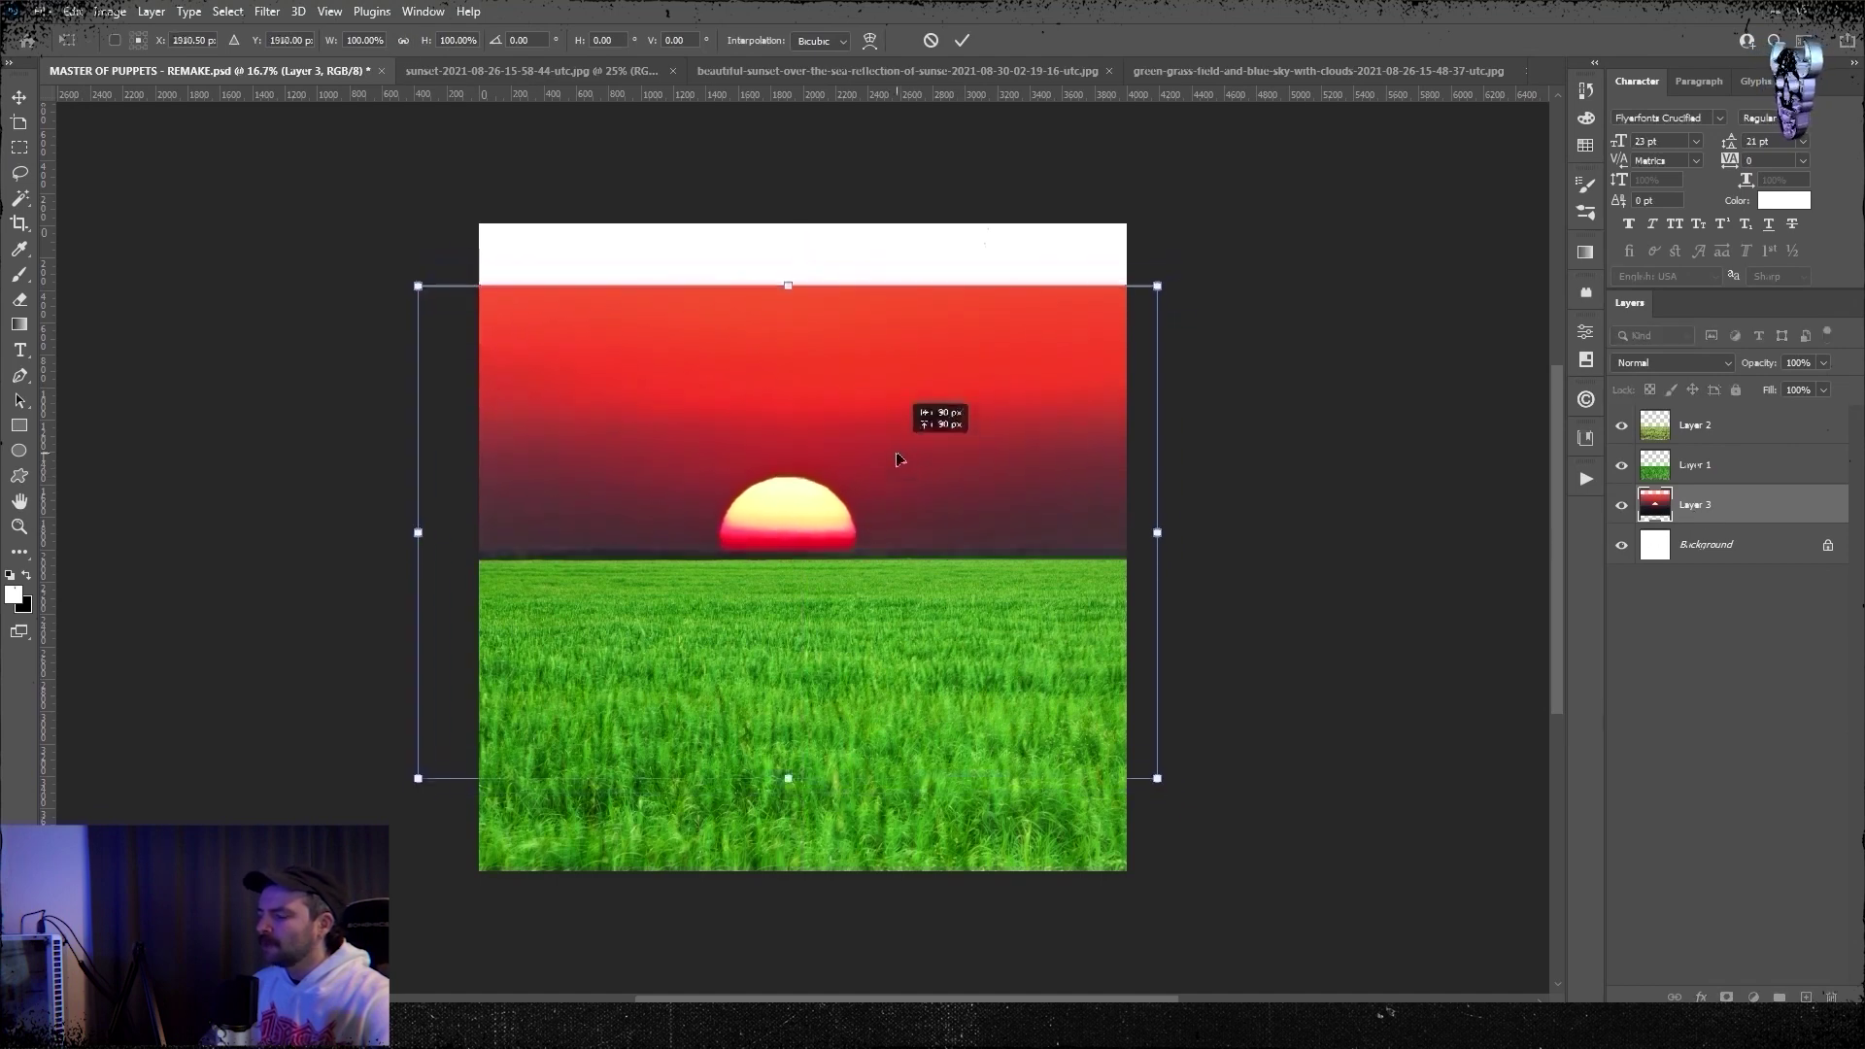
left_click(673, 77)
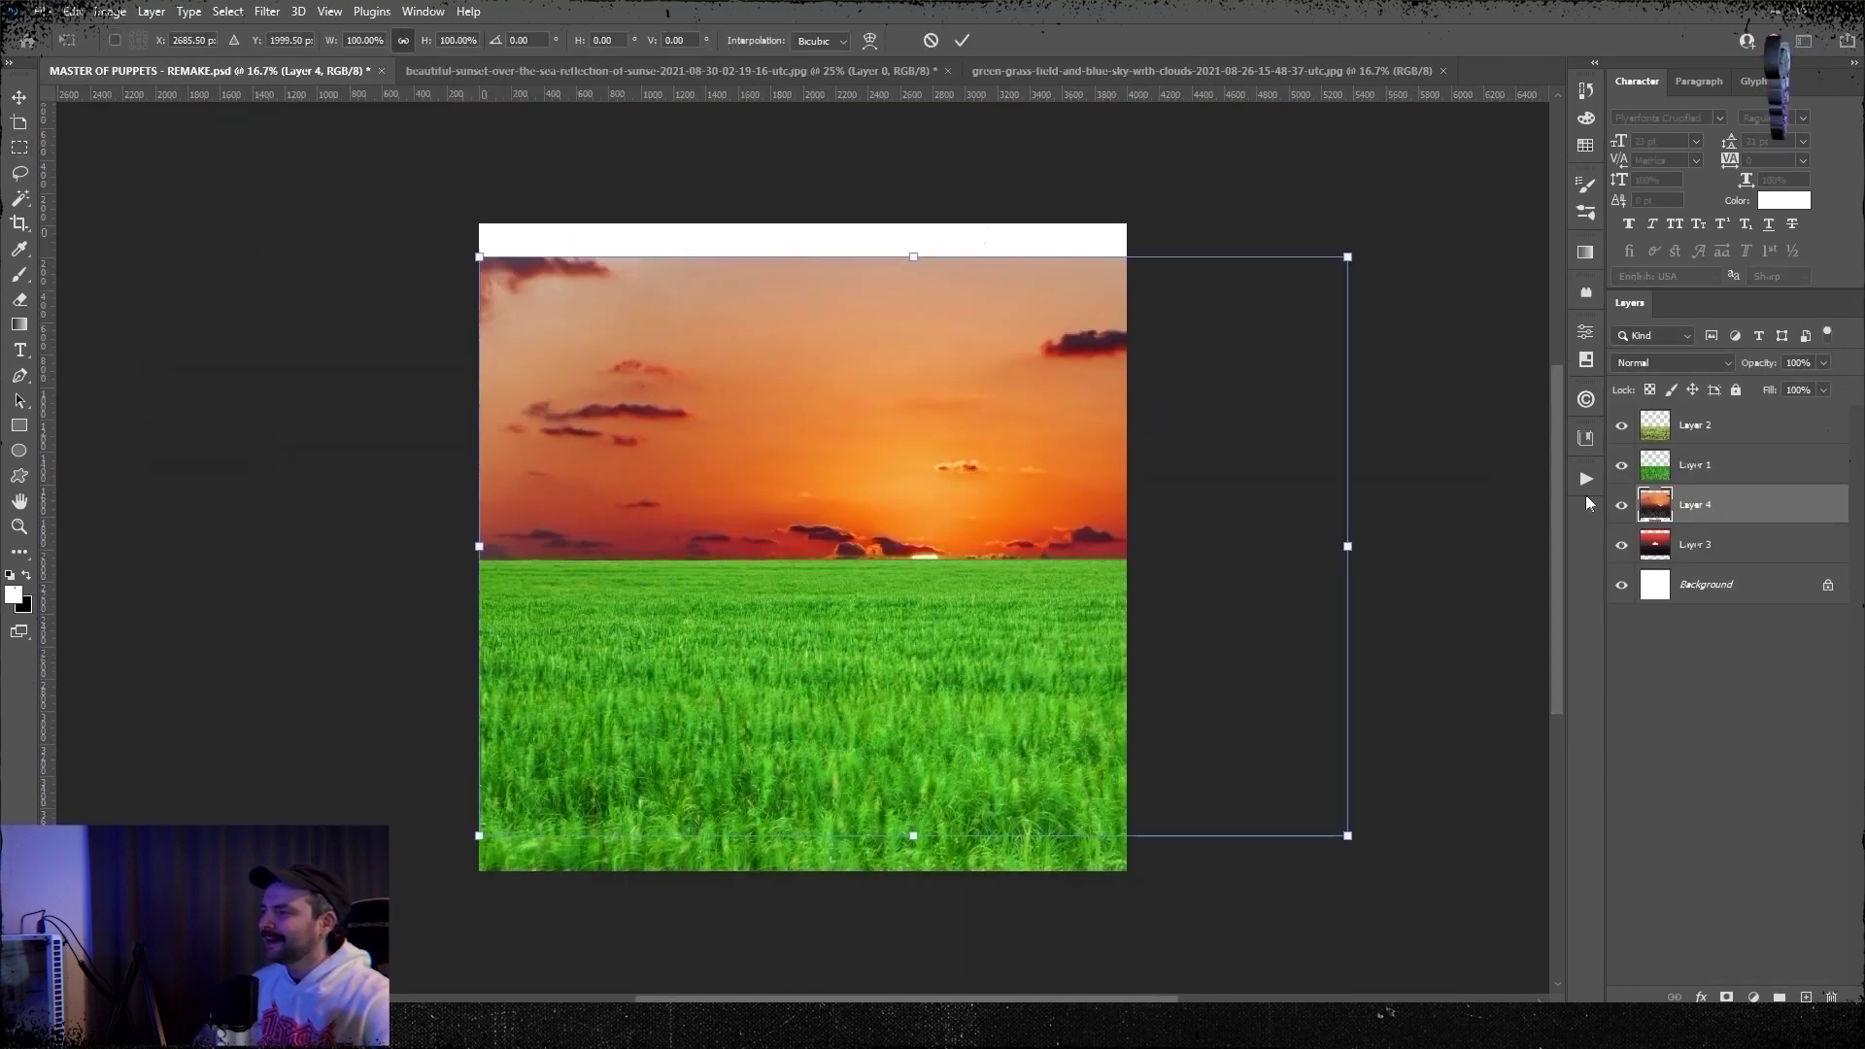
left_click_drag(1023, 408, 903, 362)
left_click_drag(792, 192, 792, 189)
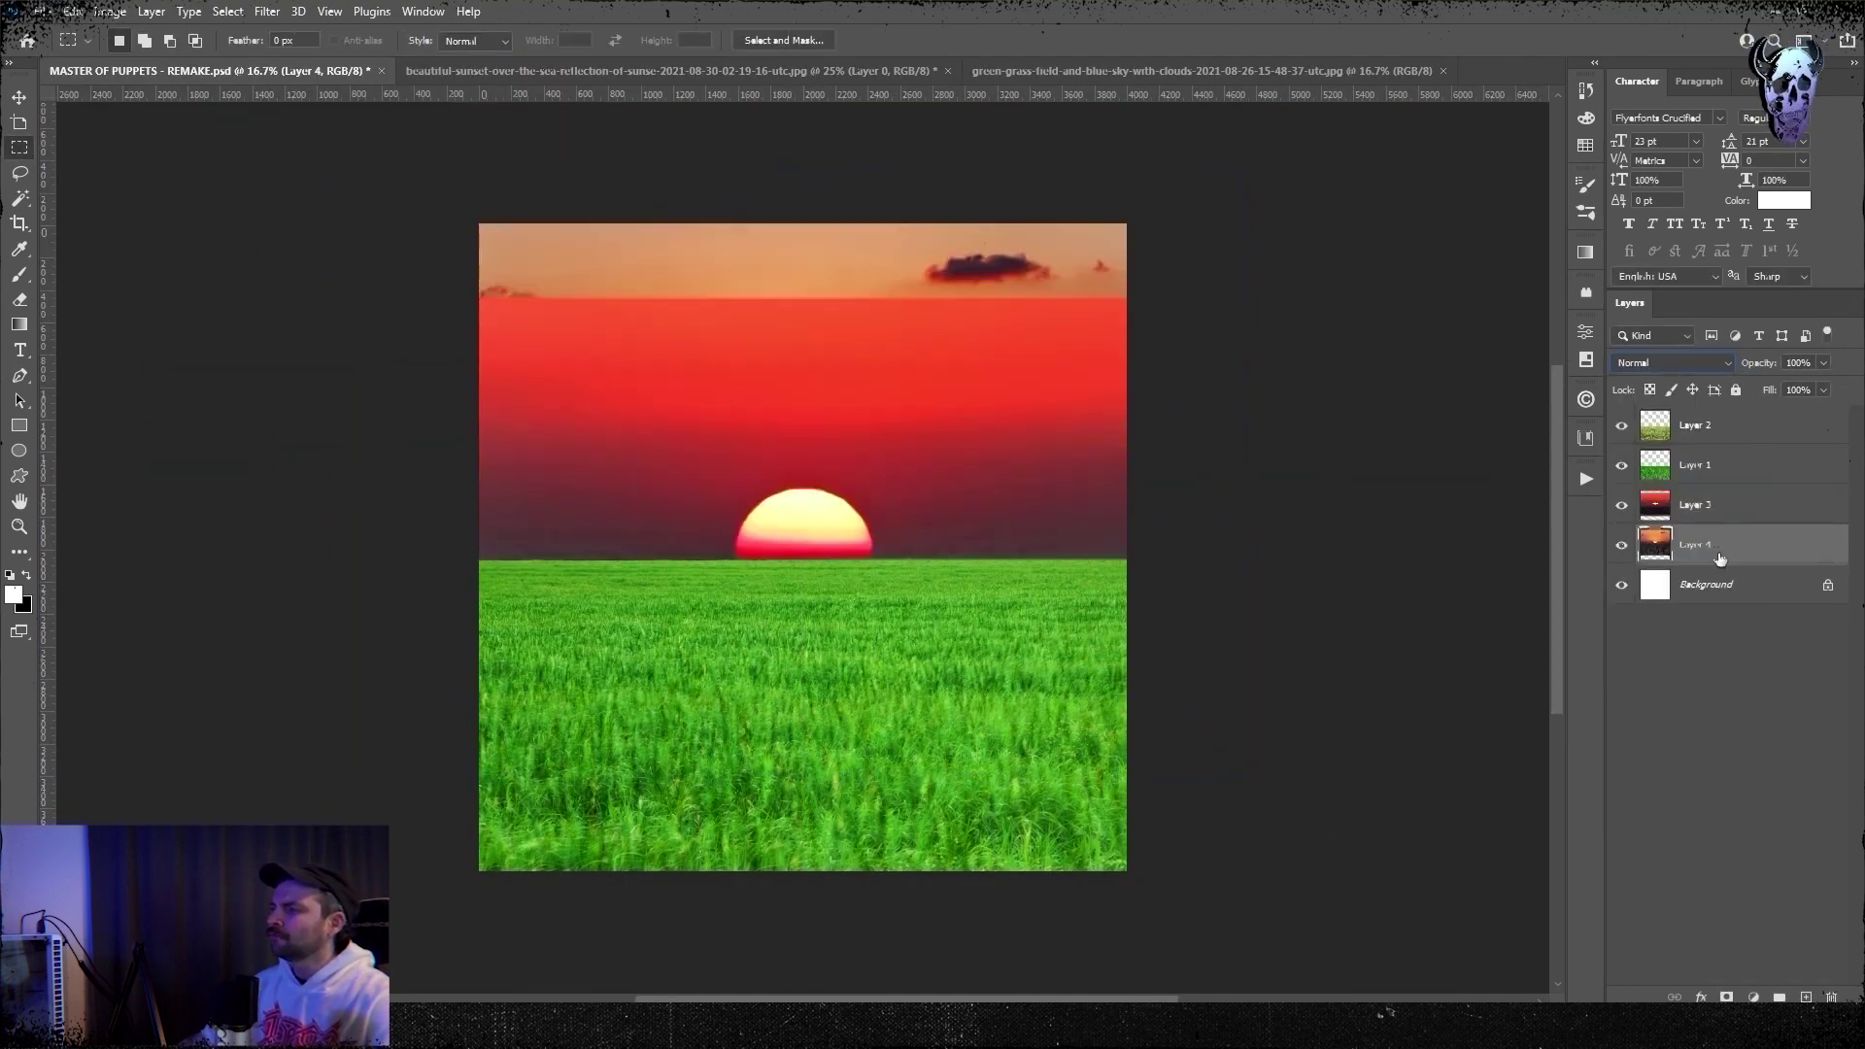
- Erase the hard upper edge of the red sun sky with a soft eraser and change its blend mode to merge both skies
left_click(139, 41)
left_click(212, 304)
left_click_drag(515, 277, 1190, 289)
left_click(1672, 363)
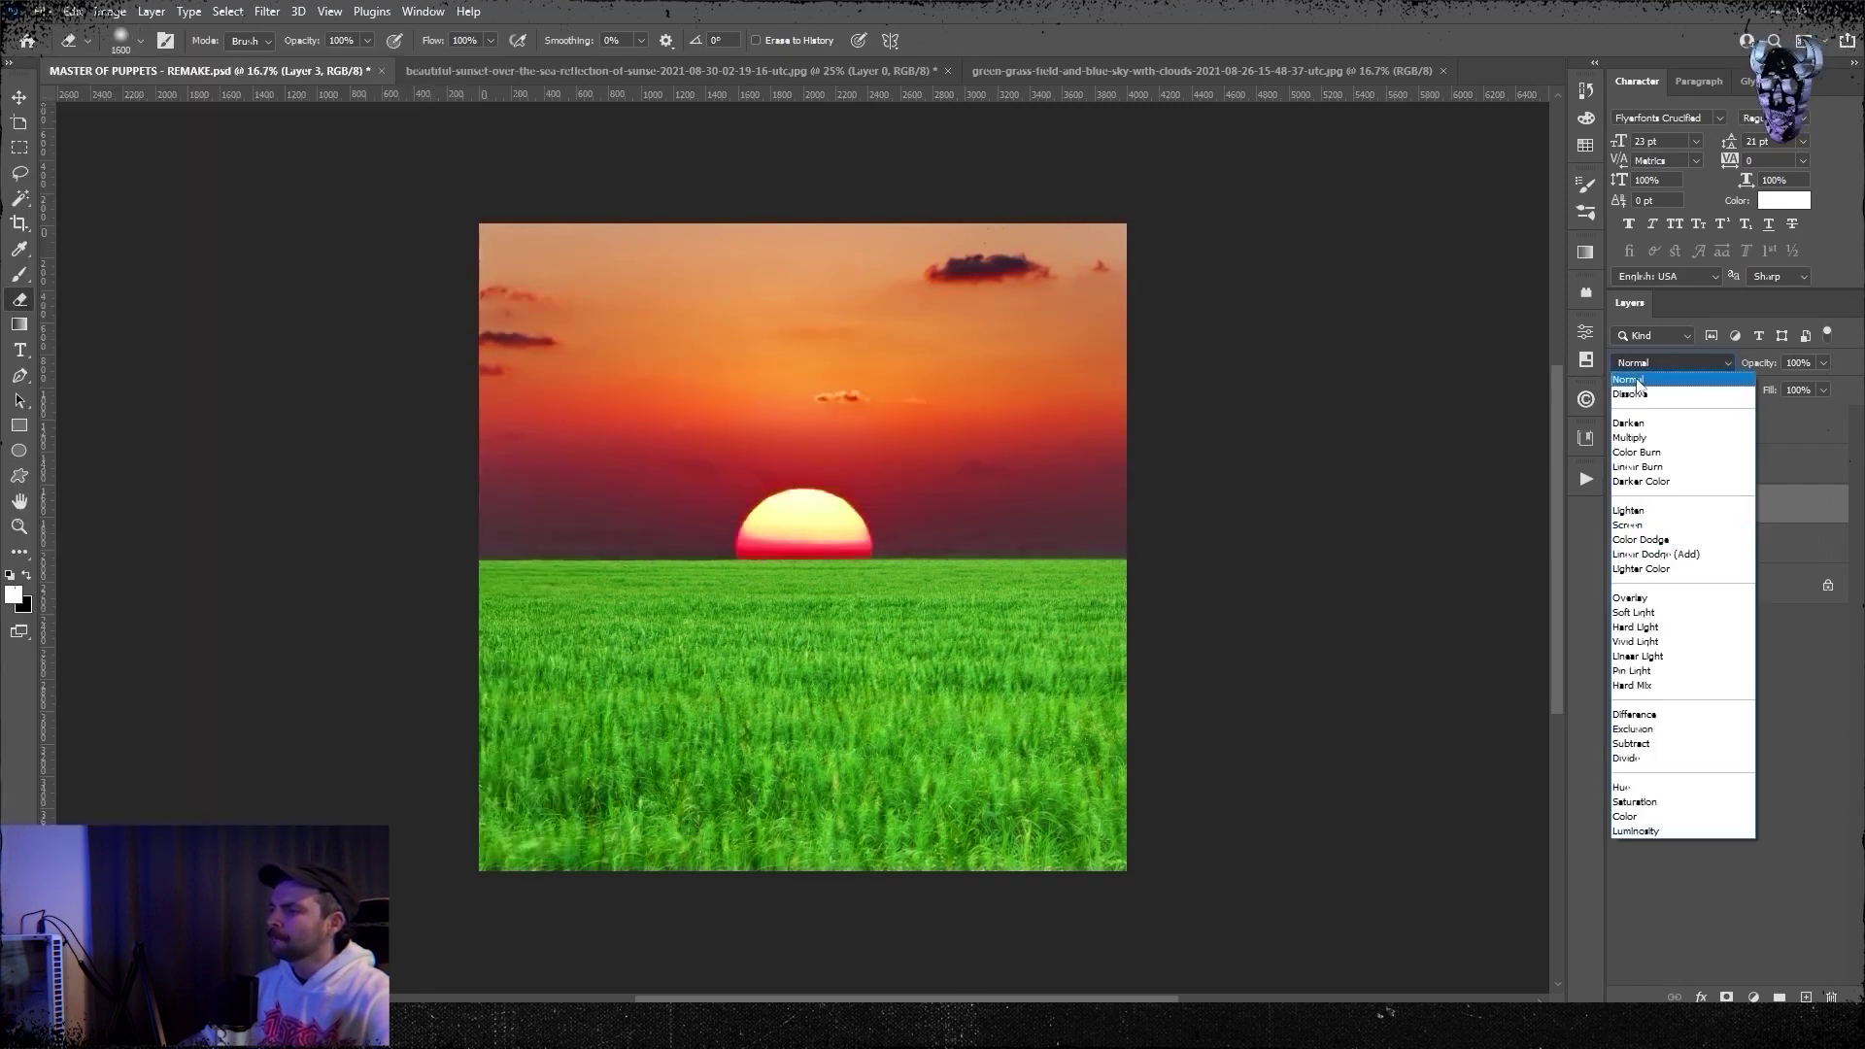
- Adjust the orange sky layer's midtones with Levels
left_click(110, 12)
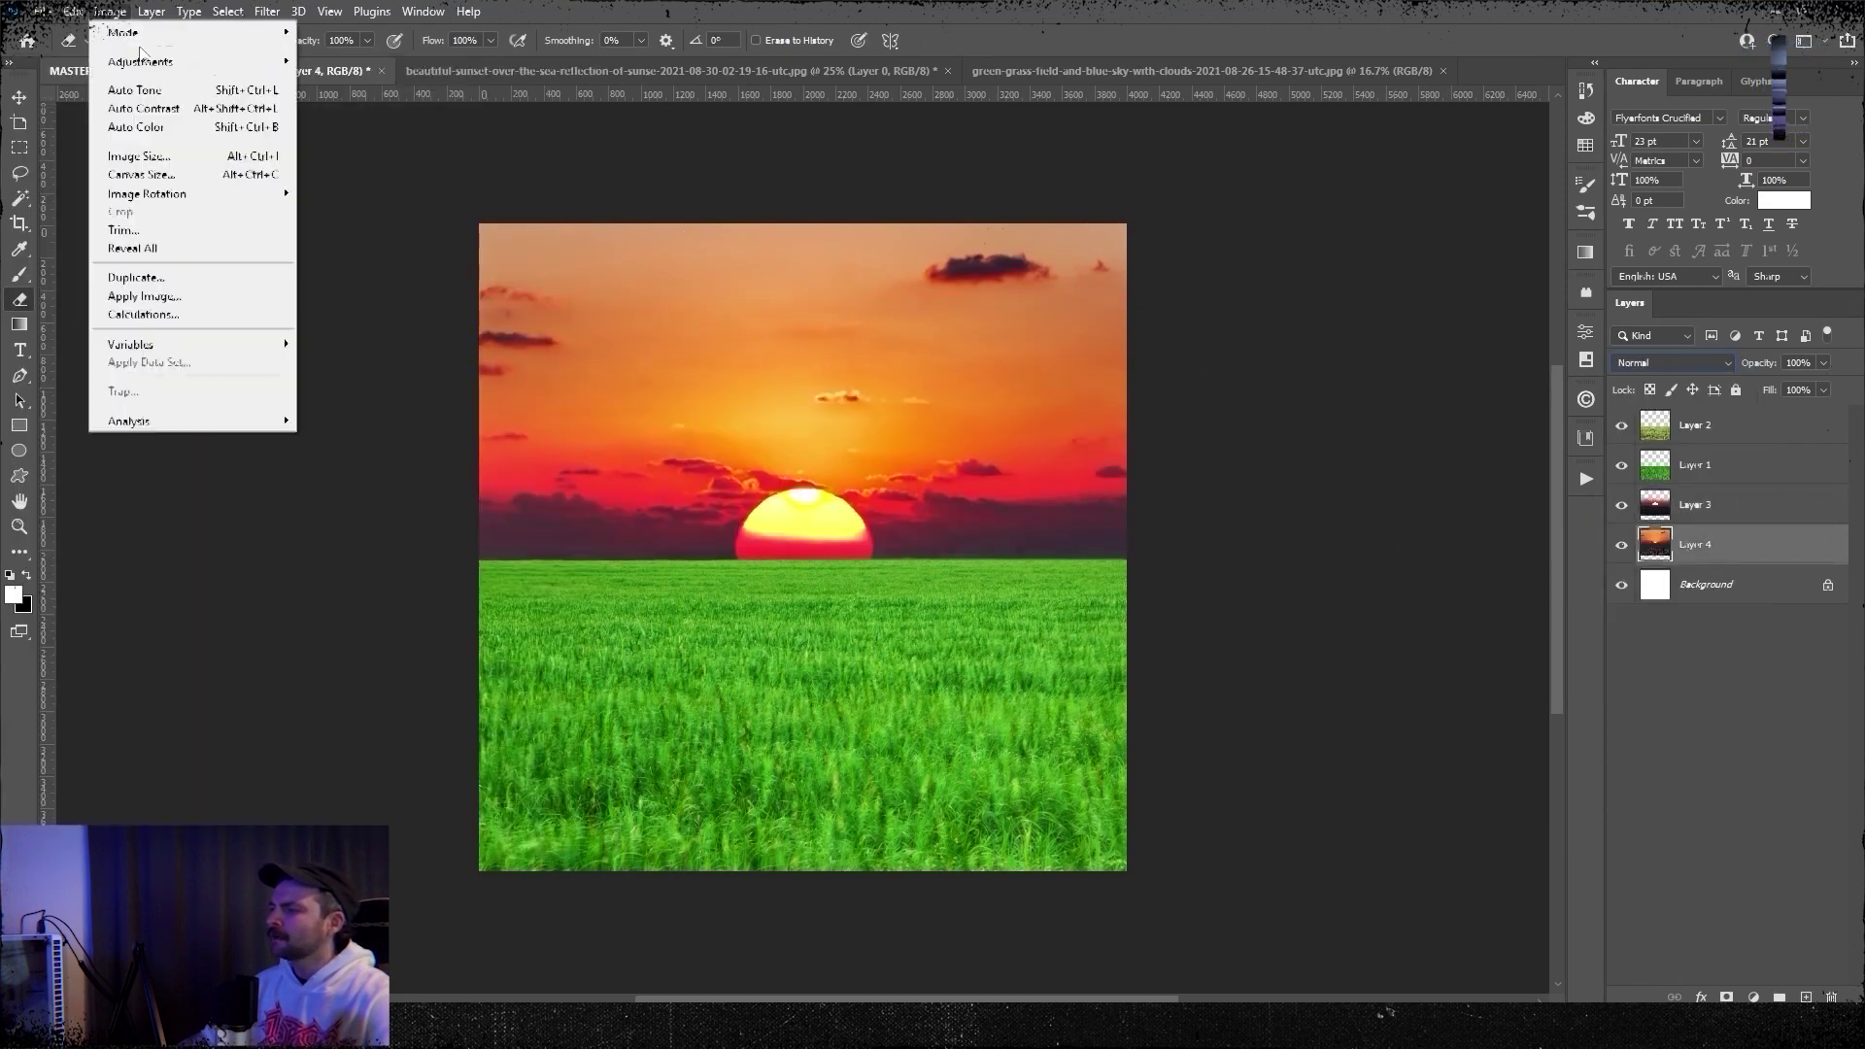
left_click(320, 80)
left_click_drag(1270, 569, 1292, 573)
left_click_drag(1293, 573, 1275, 572)
left_click(1469, 388)
left_click(1621, 428)
left_click(1620, 428)
- Close the remaining stock photo documents without saving them
left_click(825, 72)
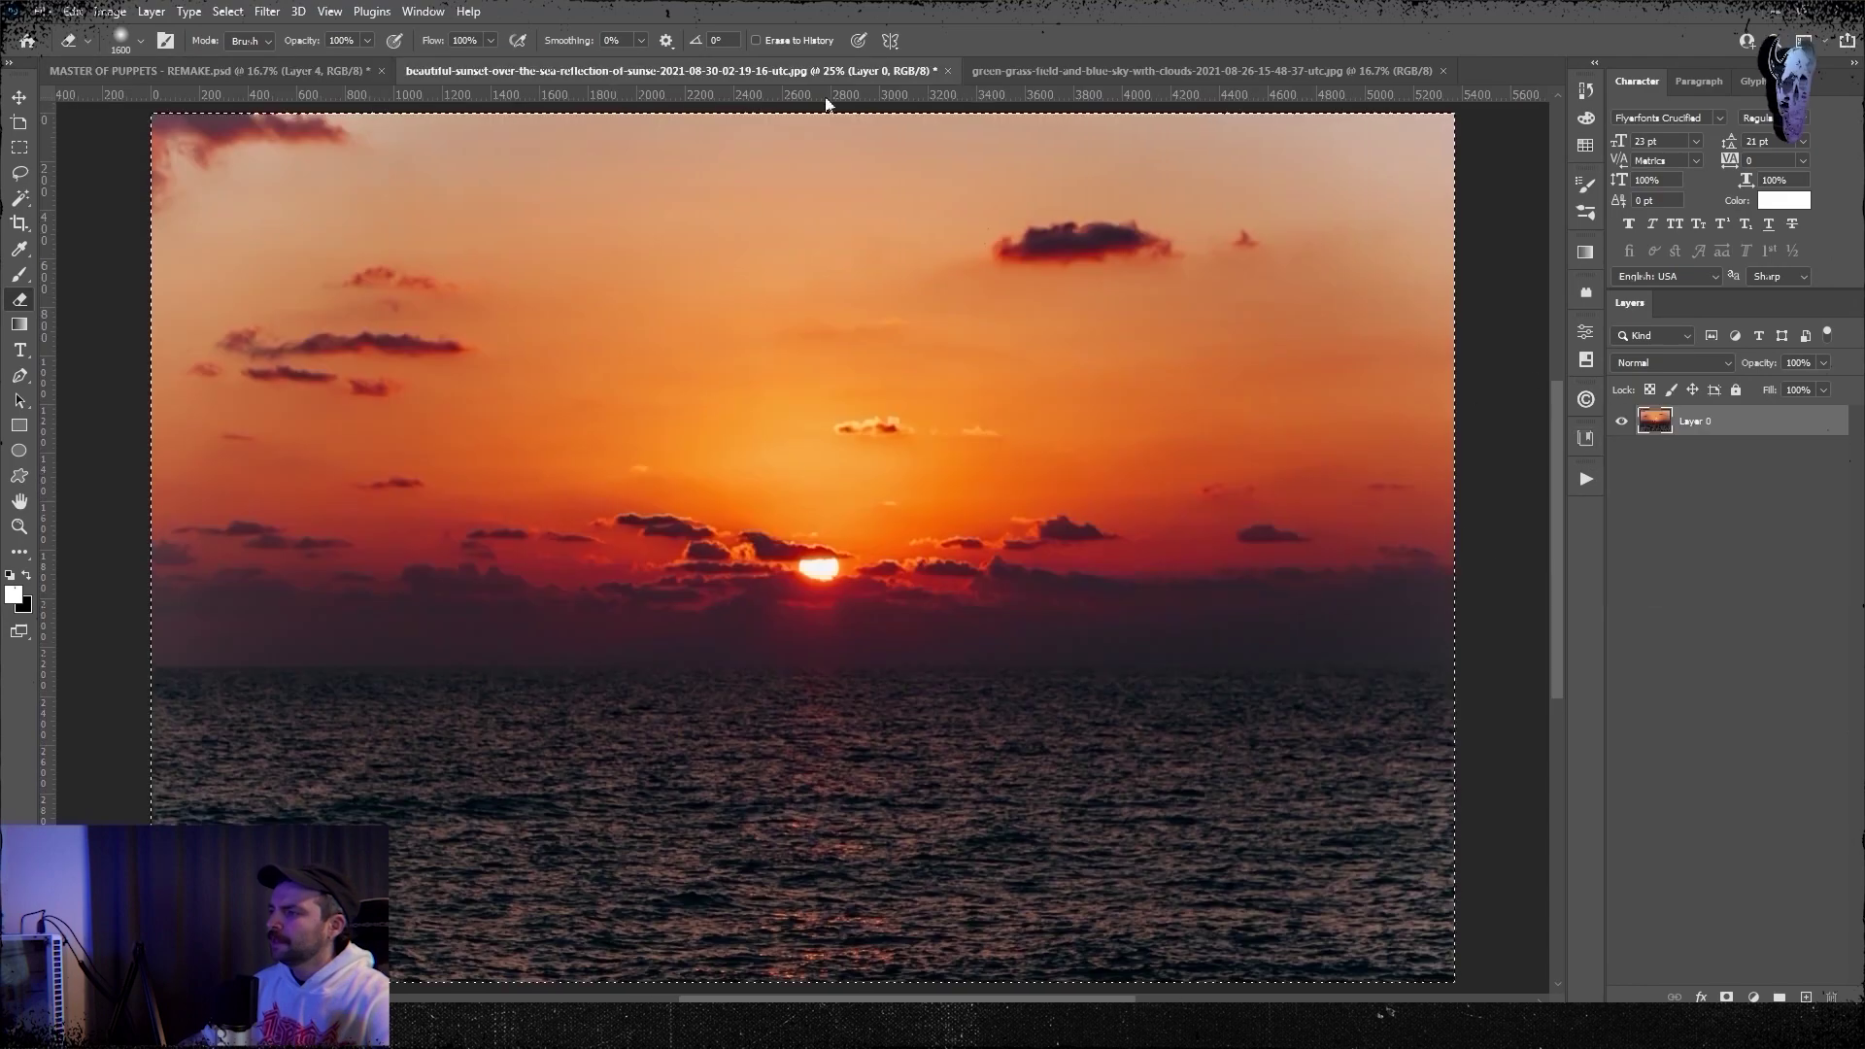
key("ctrl+w")
key("n")
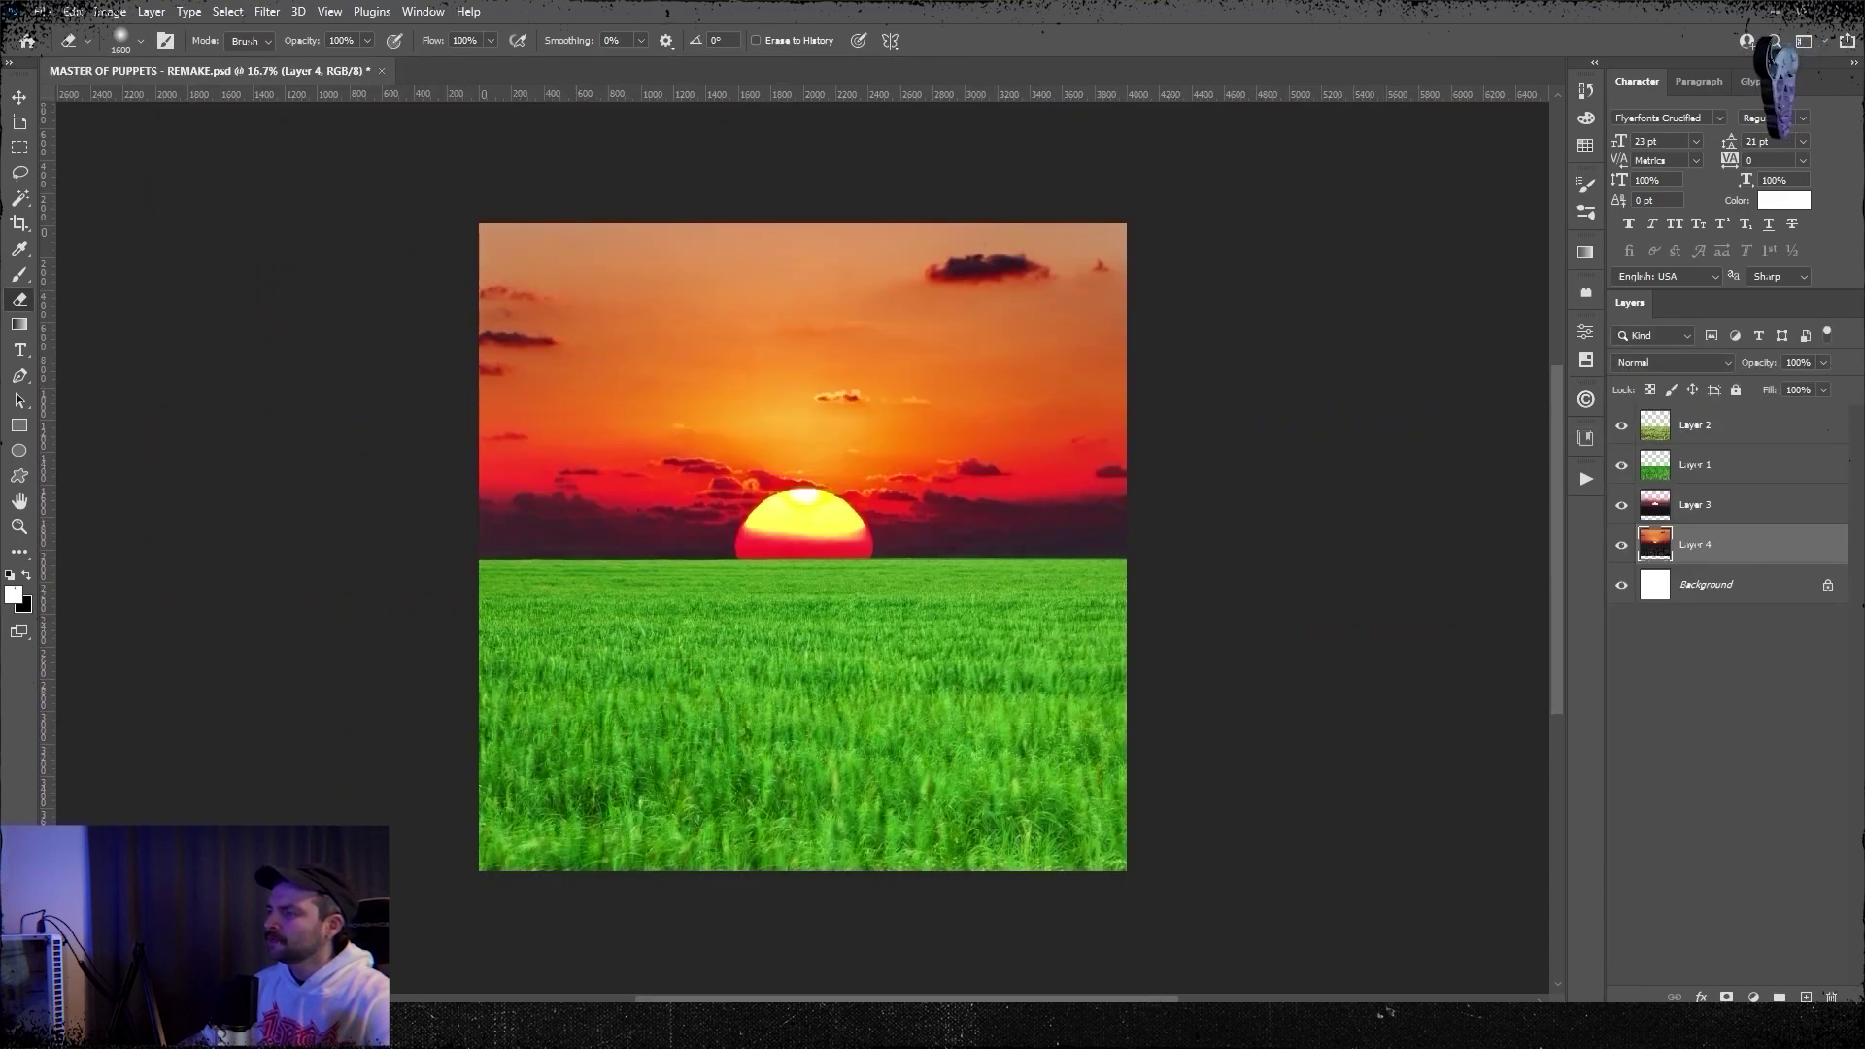
- Load the hand and headstone images, and place one enlarged hand in each upper corner of the artwork
left_click_drag(582, 75, 583, 77)
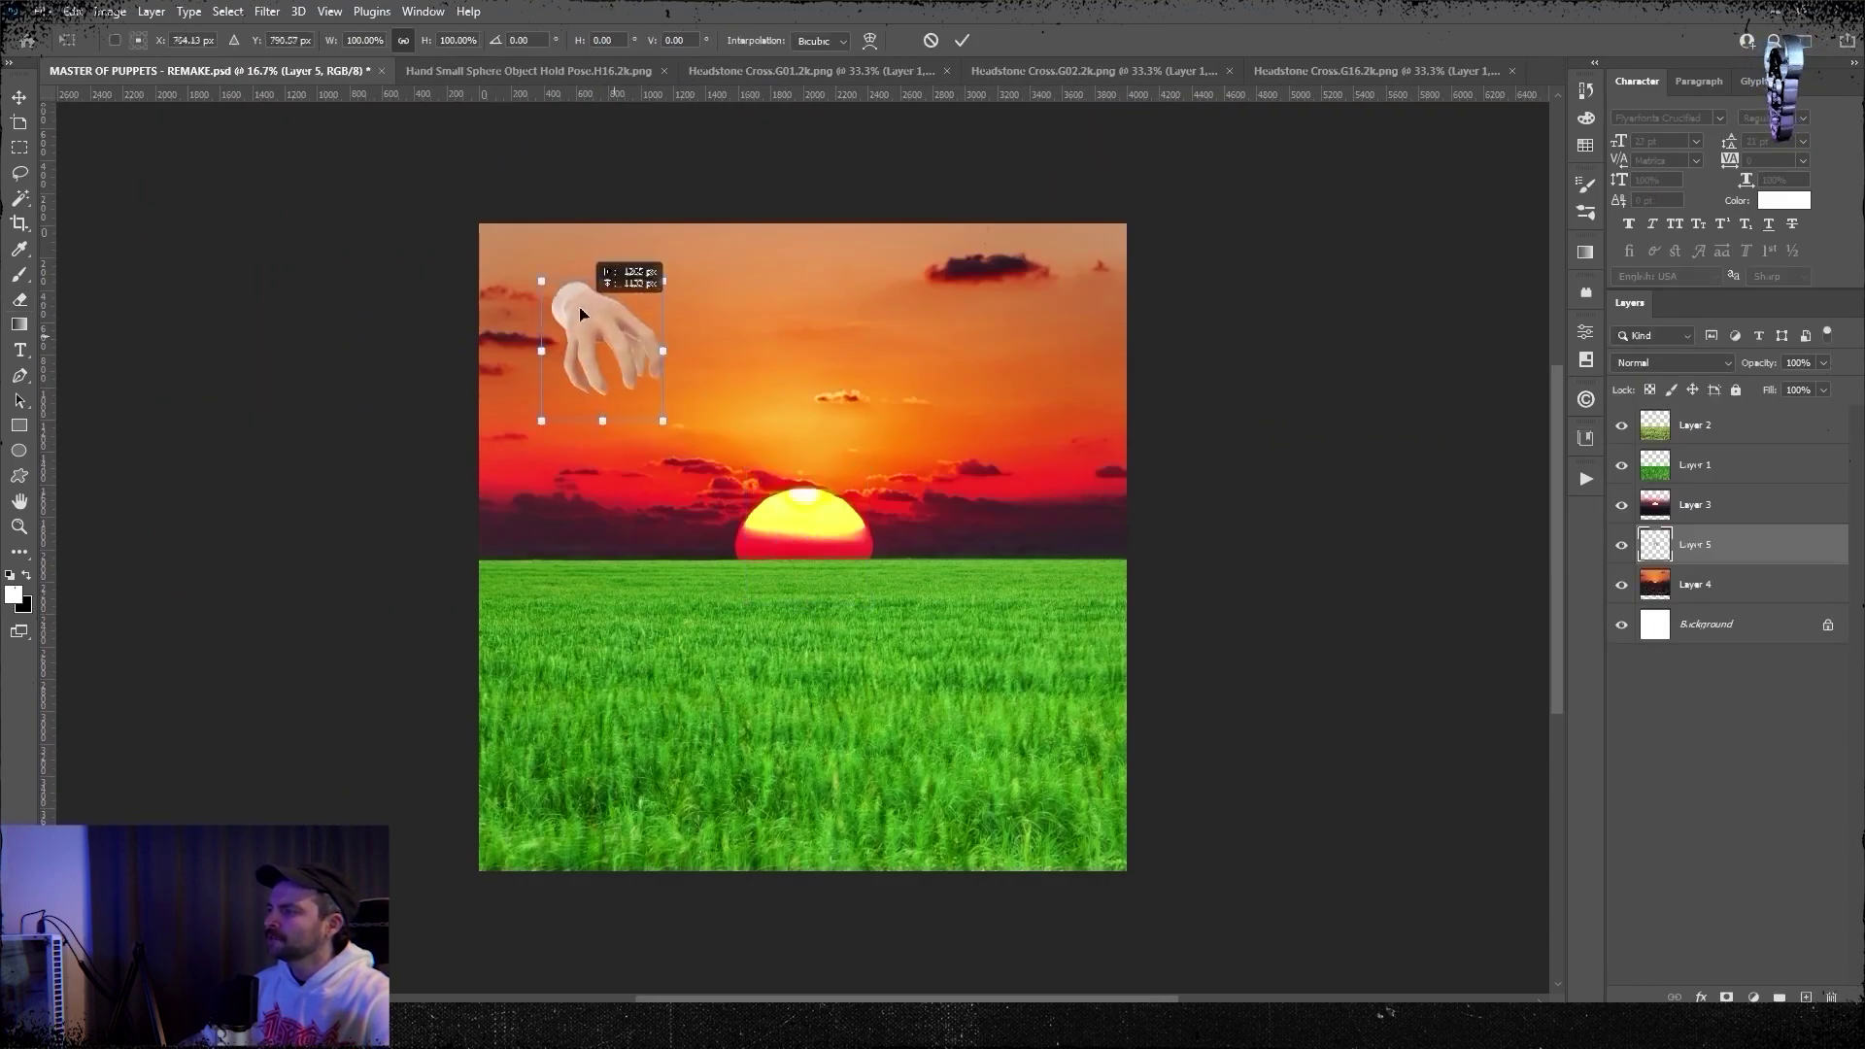
left_click_drag(582, 250, 634, 179)
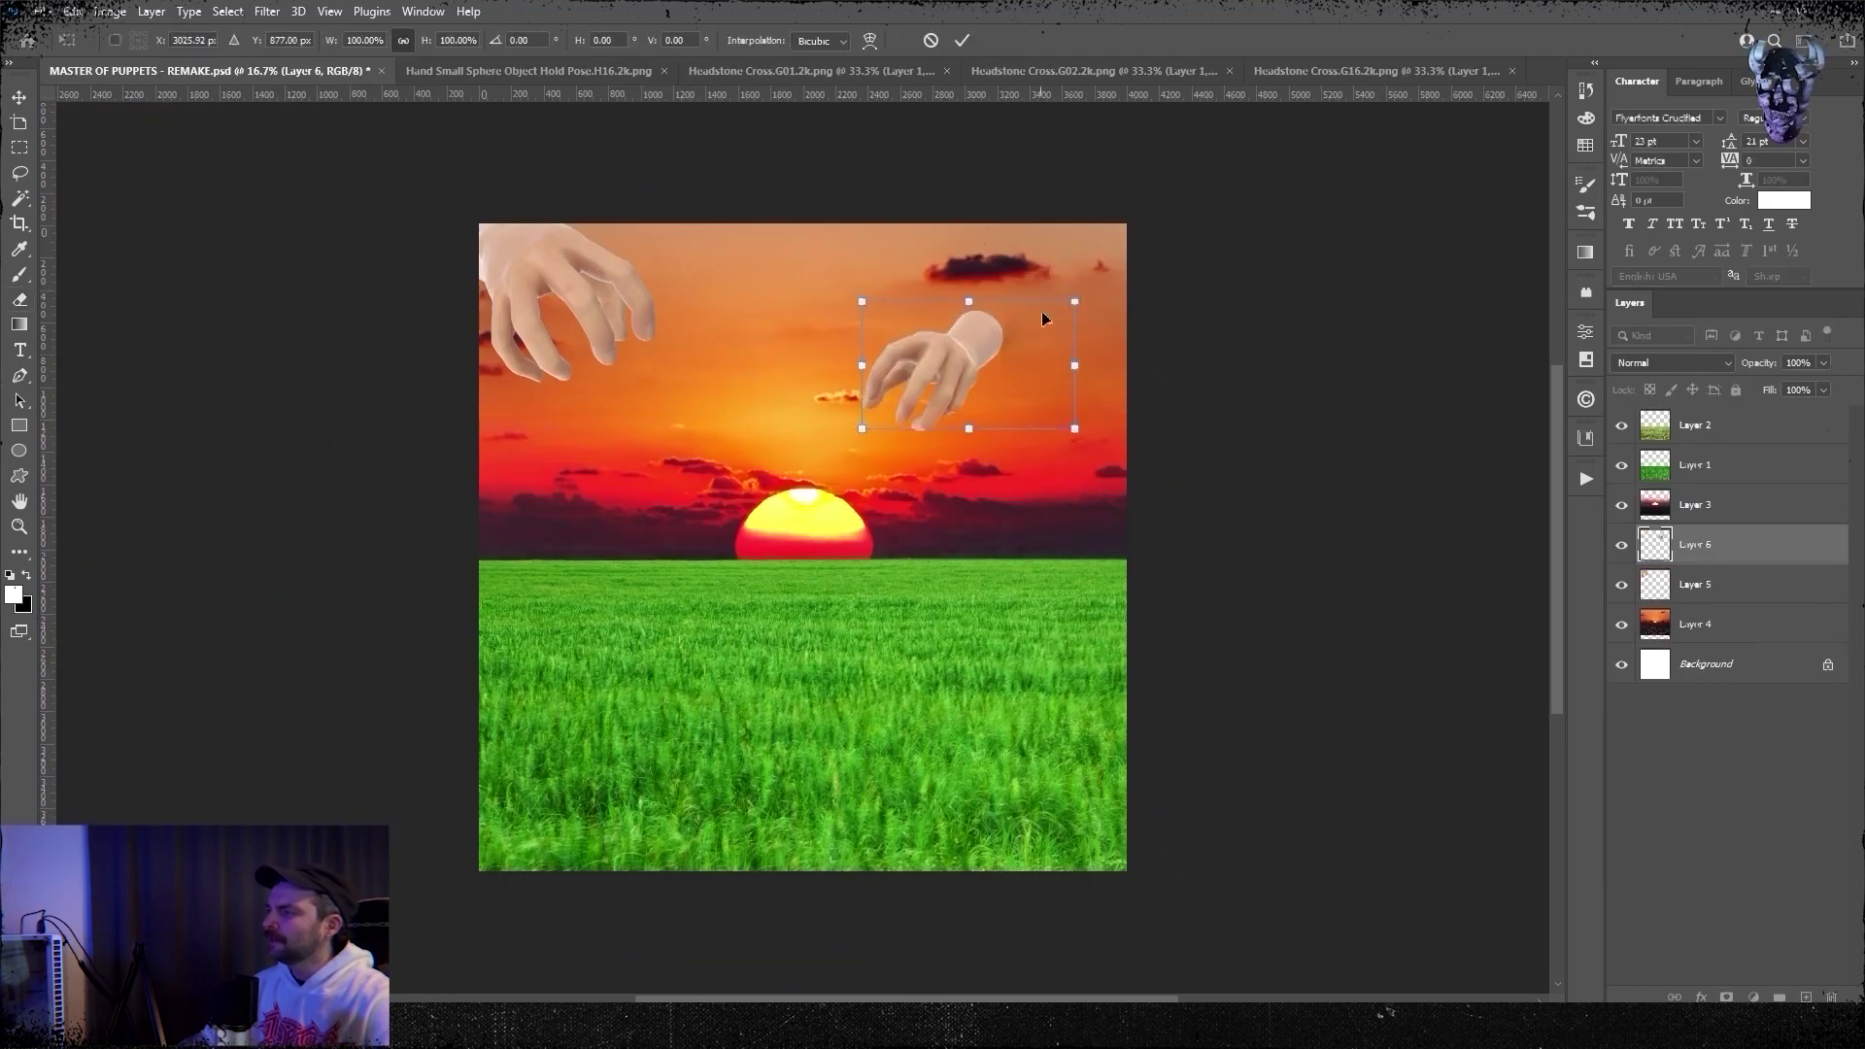
left_click_drag(964, 358, 1108, 276)
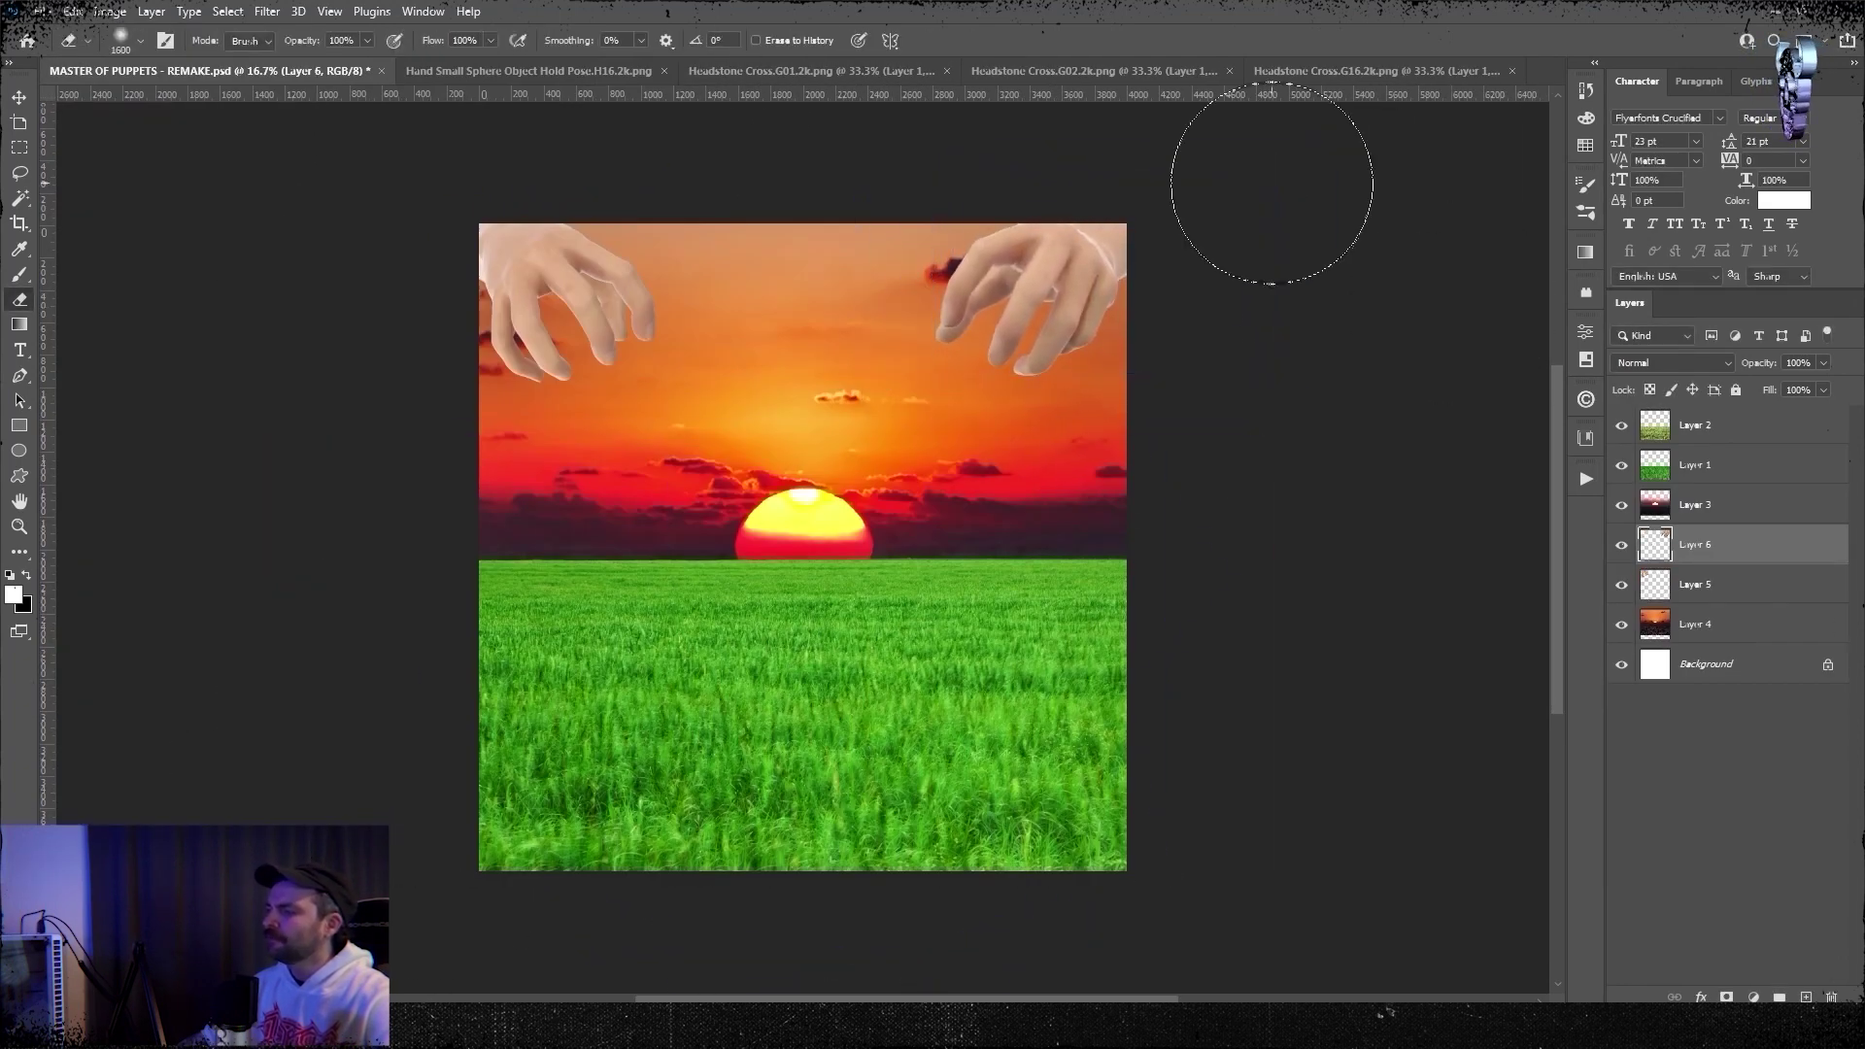
left_click_drag(1044, 272, 1173, 258)
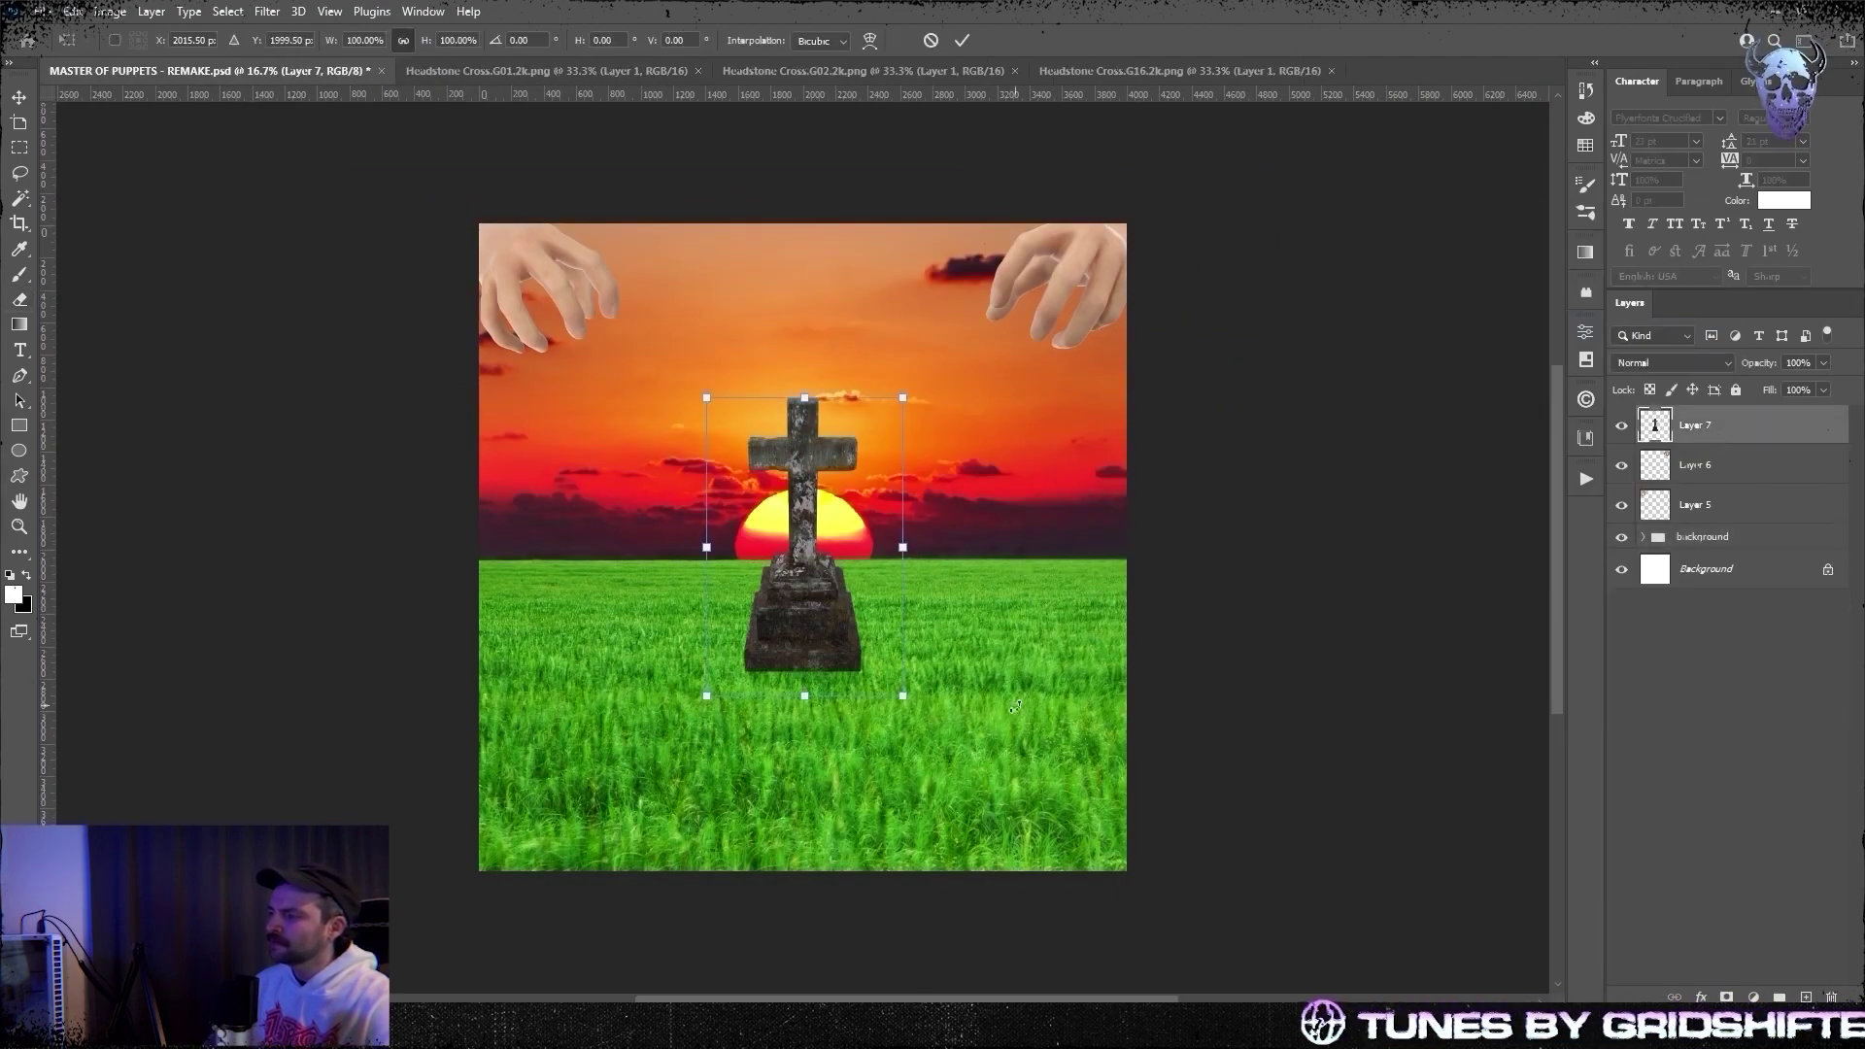
- Place the first two headstone crosses in the foreground grass
left_click_drag(790, 396, 805, 593)
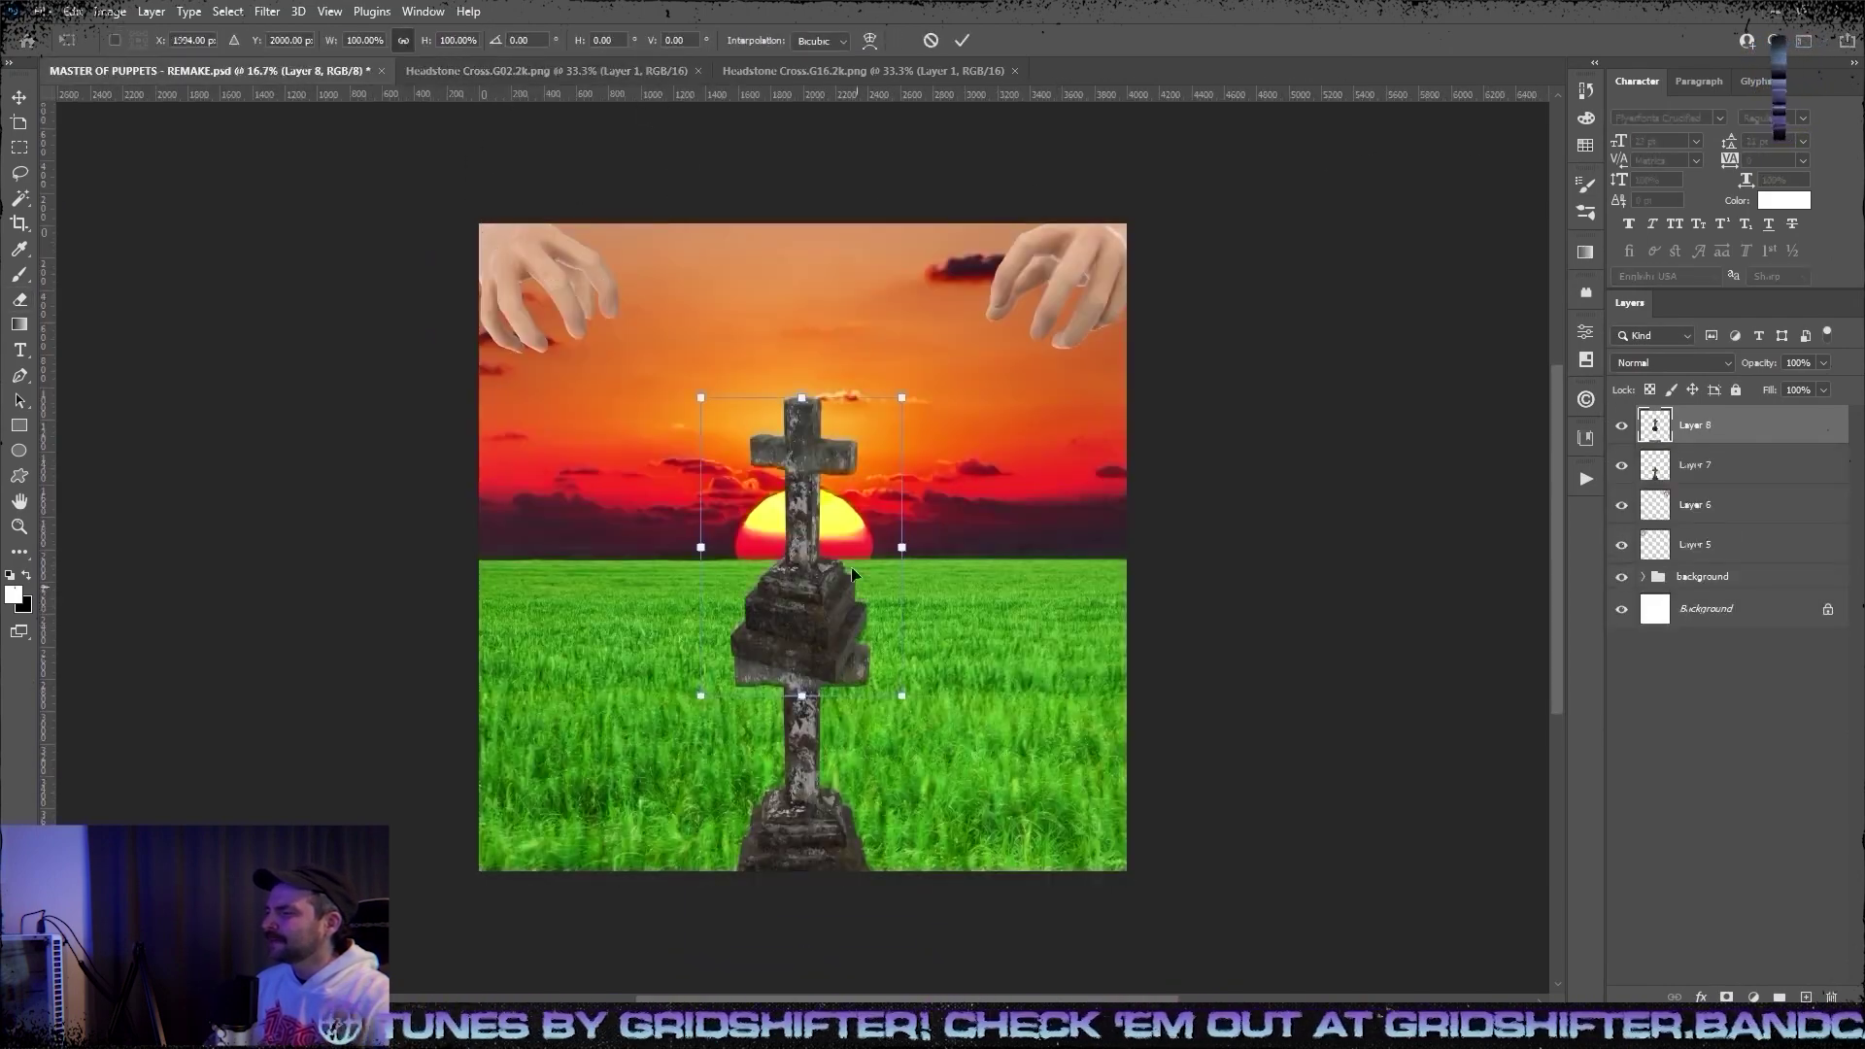
left_click_drag(806, 776, 653, 956)
left_click_drag(769, 594, 780, 584)
key("Return")
- Duplicate the headstone cross and move the copy to the right side of the grass
right_click(1730, 427)
left_click(1554, 292)
key("Return")
left_click(73, 11)
left_click(141, 436)
left_click_drag(715, 744, 1031, 742)
key("Return")
- Scale the headstone crosses up together, raise them in the grass and merge them into one layer
left_click(1728, 505, "shift")
key("ctrl+t")
left_click_drag(524, 779, 453, 778)
left_click_drag(1082, 780, 1173, 777)
left_click_drag(451, 777, 431, 774)
left_click_drag(760, 762, 752, 628)
key("Return")
right_click(1712, 427)
left_click(1531, 765)
- Delete the marquee-selected part of the headstones and move the remaining crosses lower in the grass
key("m")
key("Delete")
key("ctrl+d")
key("ctrl+t")
left_click_drag(831, 532, 831, 685)
left_click(74, 12)
key("Return")
right_click(841, 544)
left_click(1269, 574)
left_click(74, 11)
key("Escape")
- Select the row of three crosses, nudge it slightly to the right and hide the Layer 8 copy layer
left_click_drag(495, 586, 1114, 835)
key("ctrl+j")
key("ctrl+Right")
key("ctrl+Right")
key("ctrl+Right")
key("ctrl+Right")
left_click(1620, 466)
- Apply a slight Perspective transform to the row of crosses and raise it a little in the grass
left_click(74, 12)
mouse_move(107, 454)
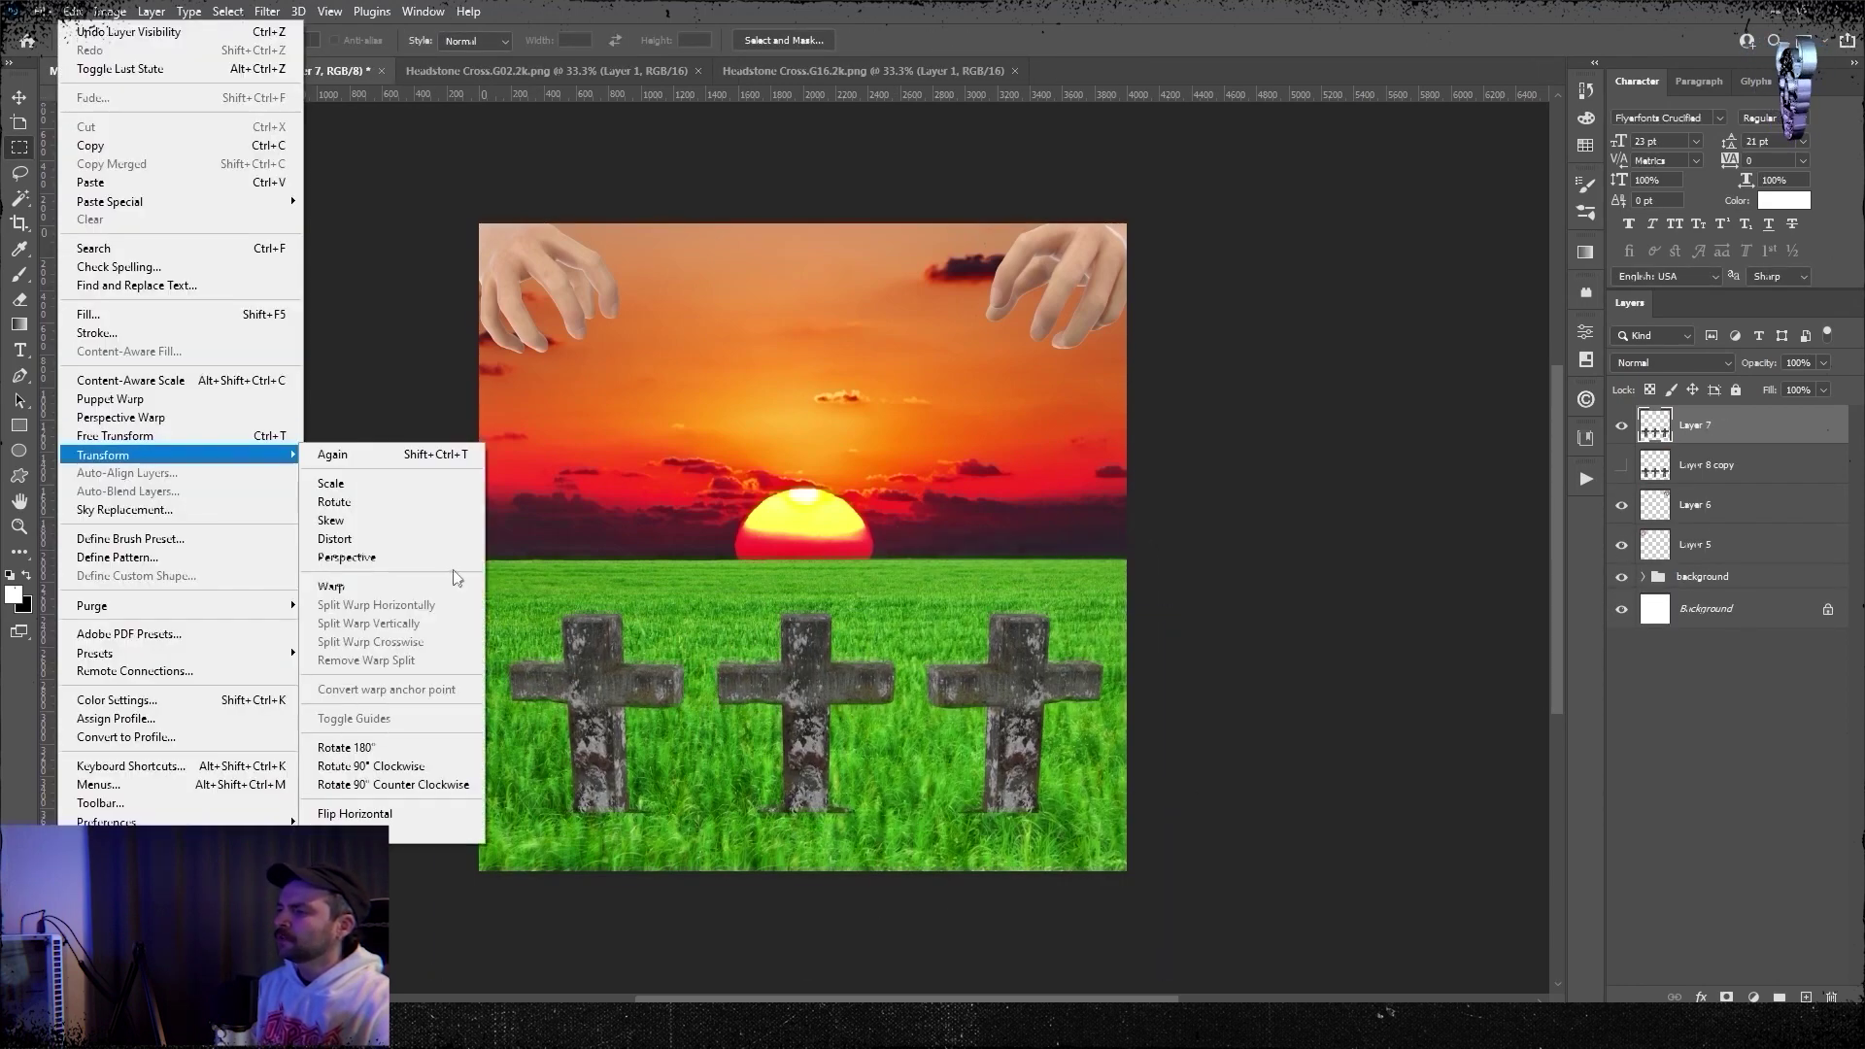
left_click(345, 558)
left_click_drag(506, 814, 499, 821)
left_click_drag(812, 818, 824, 746)
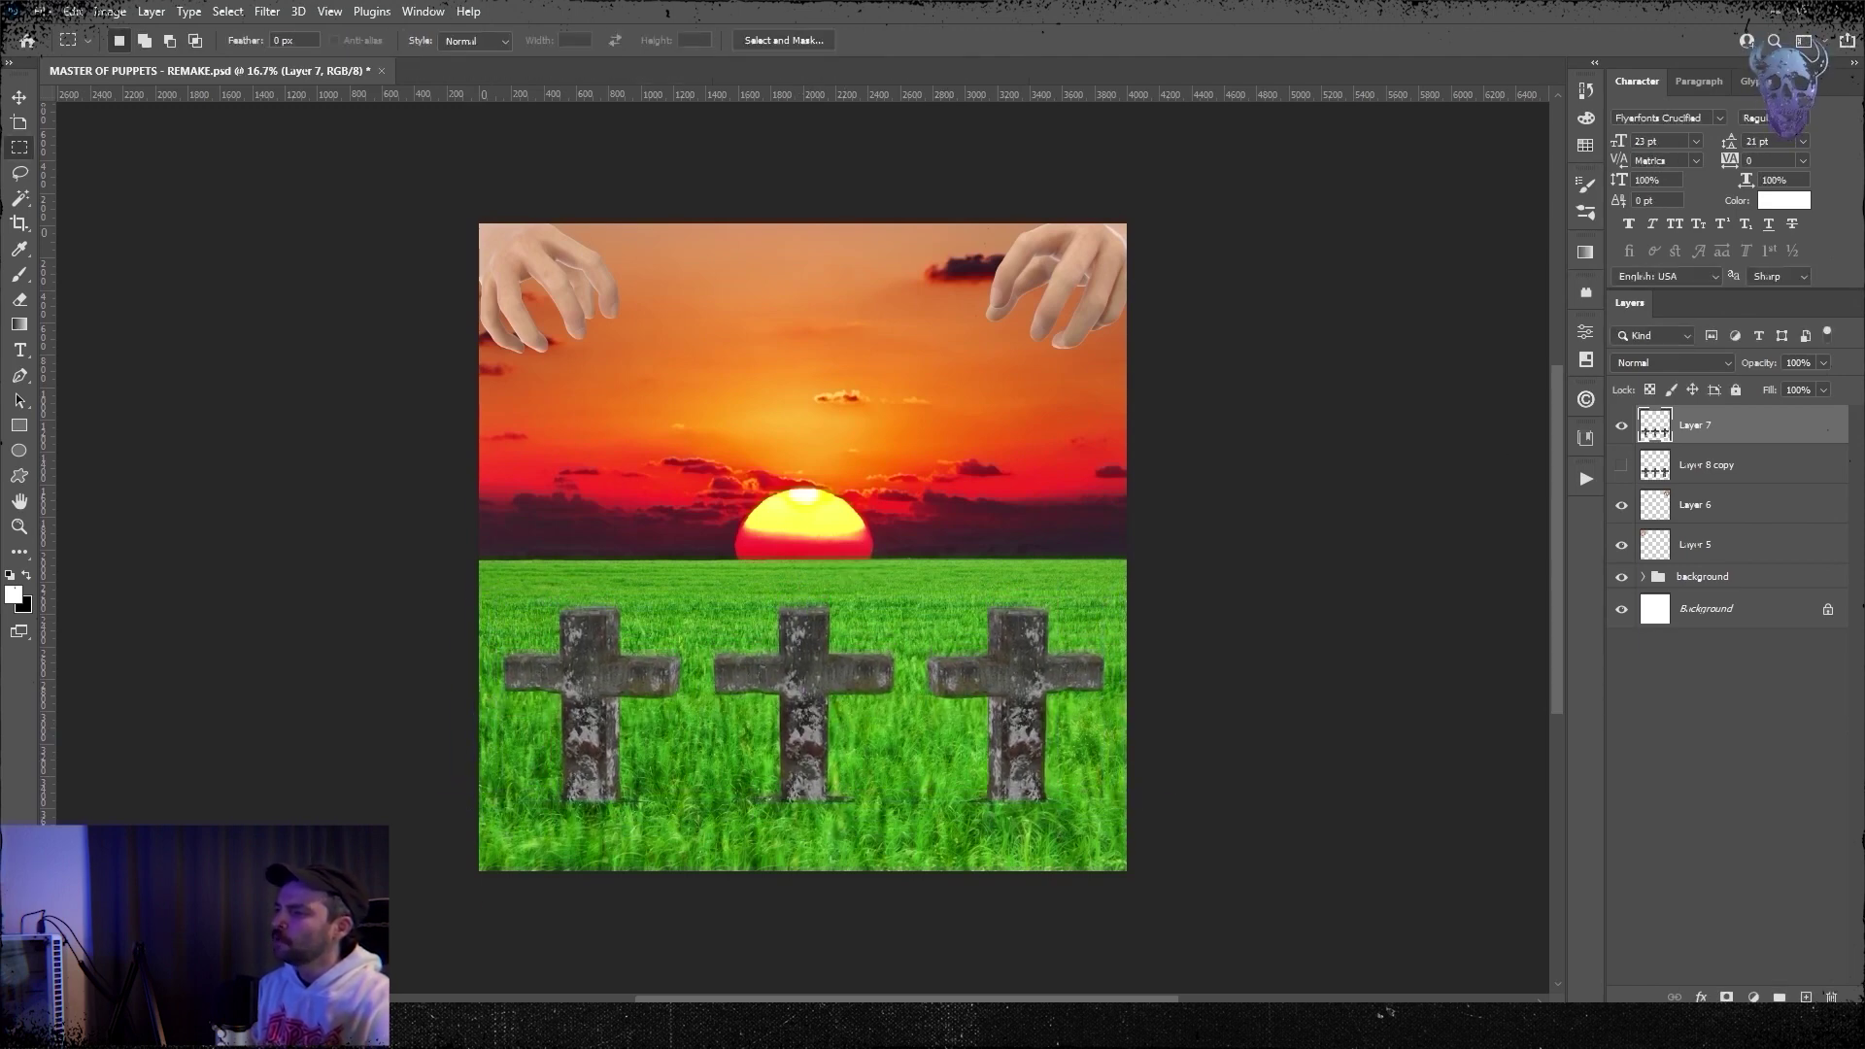
- Open the marble texture photos and copy the entire first marble image
left_click_drag(761, 9, 760, 72)
left_click(532, 71)
key("ctrl+a")
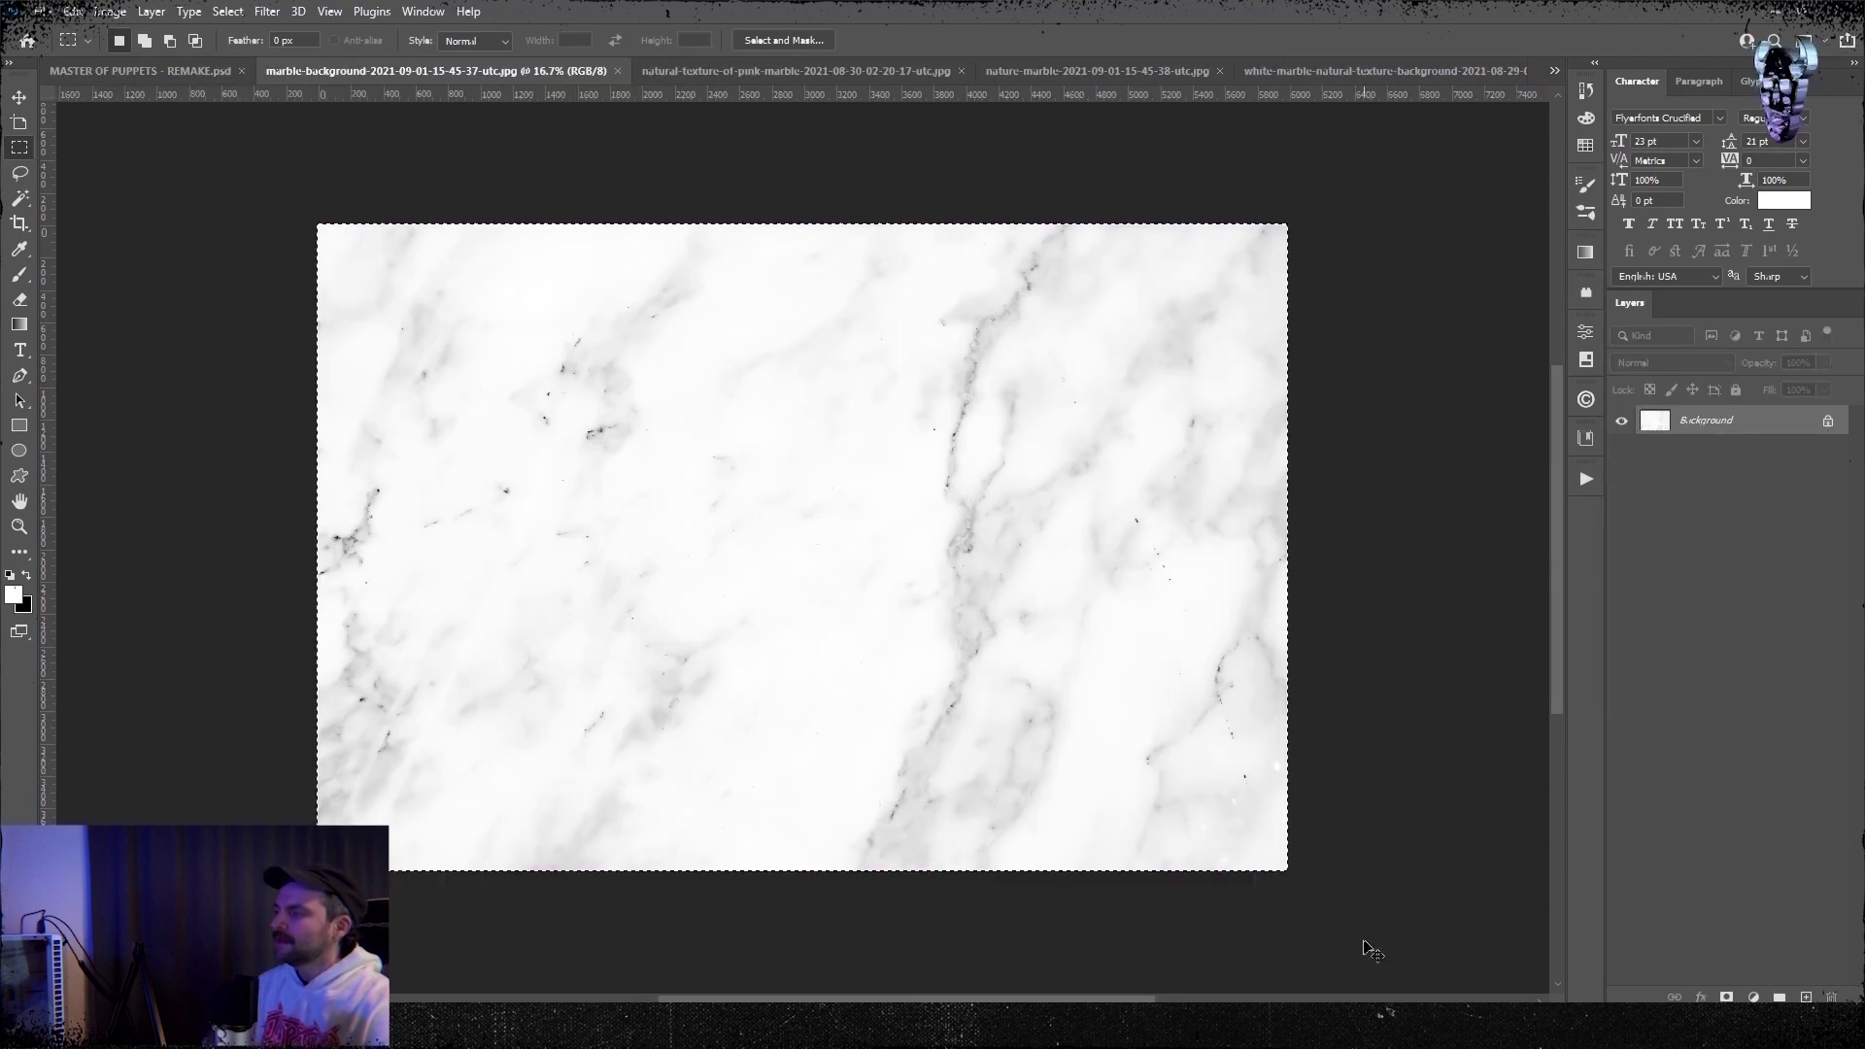
key("ctrl+c")
- Group the crosses layer, paste the marble into the group and scale it down over the centre cross
left_click(146, 71)
key("ctrl+g")
key("ctrl+v")
key("ctrl+t")
left_click_drag(1449, 546, 828, 547)
left_click_drag(854, 544, 660, 354)
left_click_drag(650, 495, 796, 706)
key("Return")
- Copy the next marble texture into the composition and scale it down over the right cross
left_click(668, 71)
left_click(756, 73)
key("ctrl+c")
left_click(944, 70)
left_click(688, 71)
key("ctrl+v")
key("ctrl+t")
left_click_drag(1449, 547, 646, 733)
left_click_drag(681, 467, 1068, 643)
- Copy a rectangular area of another marble texture into the composition and scale it down over the left cross
left_click(971, 71)
left_click_drag(437, 185, 1236, 857)
key("ctrl+c")
left_click(295, 73)
key("ctrl+v")
key("ctrl+t")
left_click_drag(1164, 908, 817, 562)
left_click_drag(705, 369, 648, 677)
left_click_drag(593, 531, 593, 590)
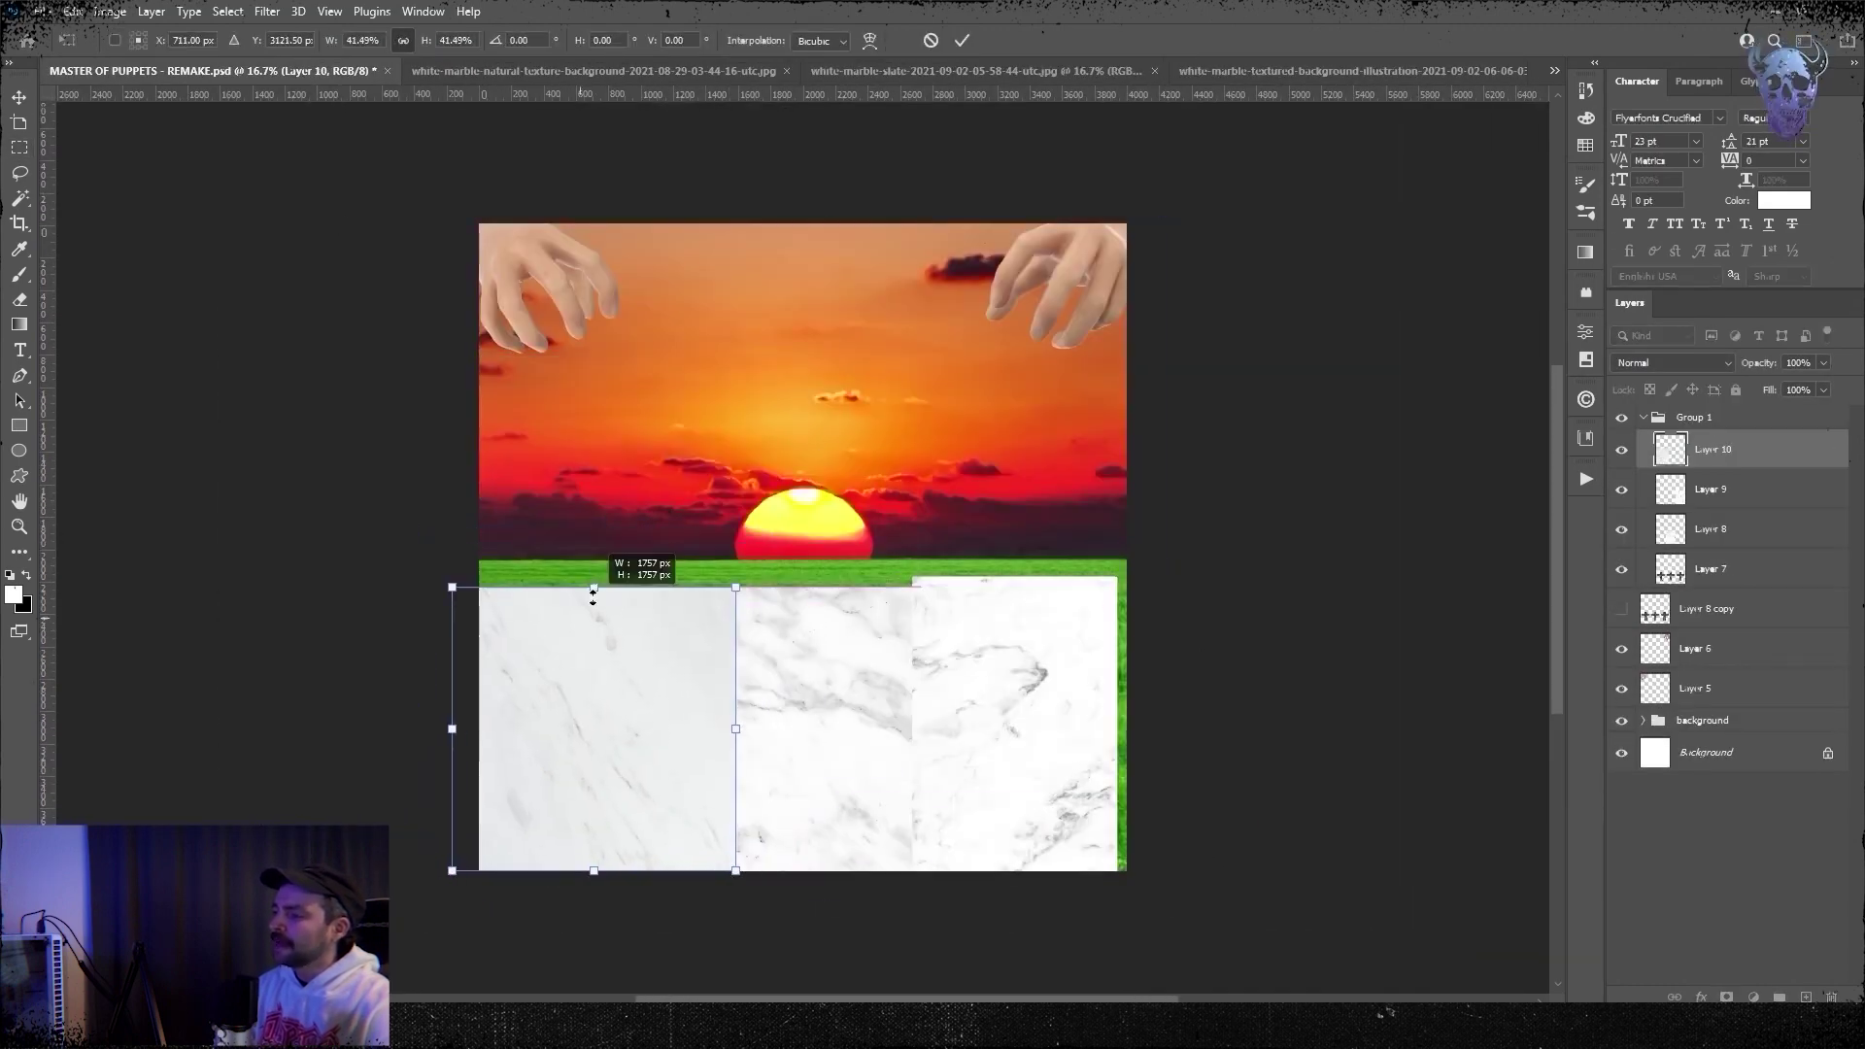
- Increase the left marble's contrast with Brightness/Contrast and brighten it with Levels
left_click(118, 14)
left_click(389, 61)
left_click_drag(981, 556, 1388, 460)
left_click_drag(1328, 566, 1421, 565)
left_click(1482, 495)
left_click(112, 12)
left_click(388, 80)
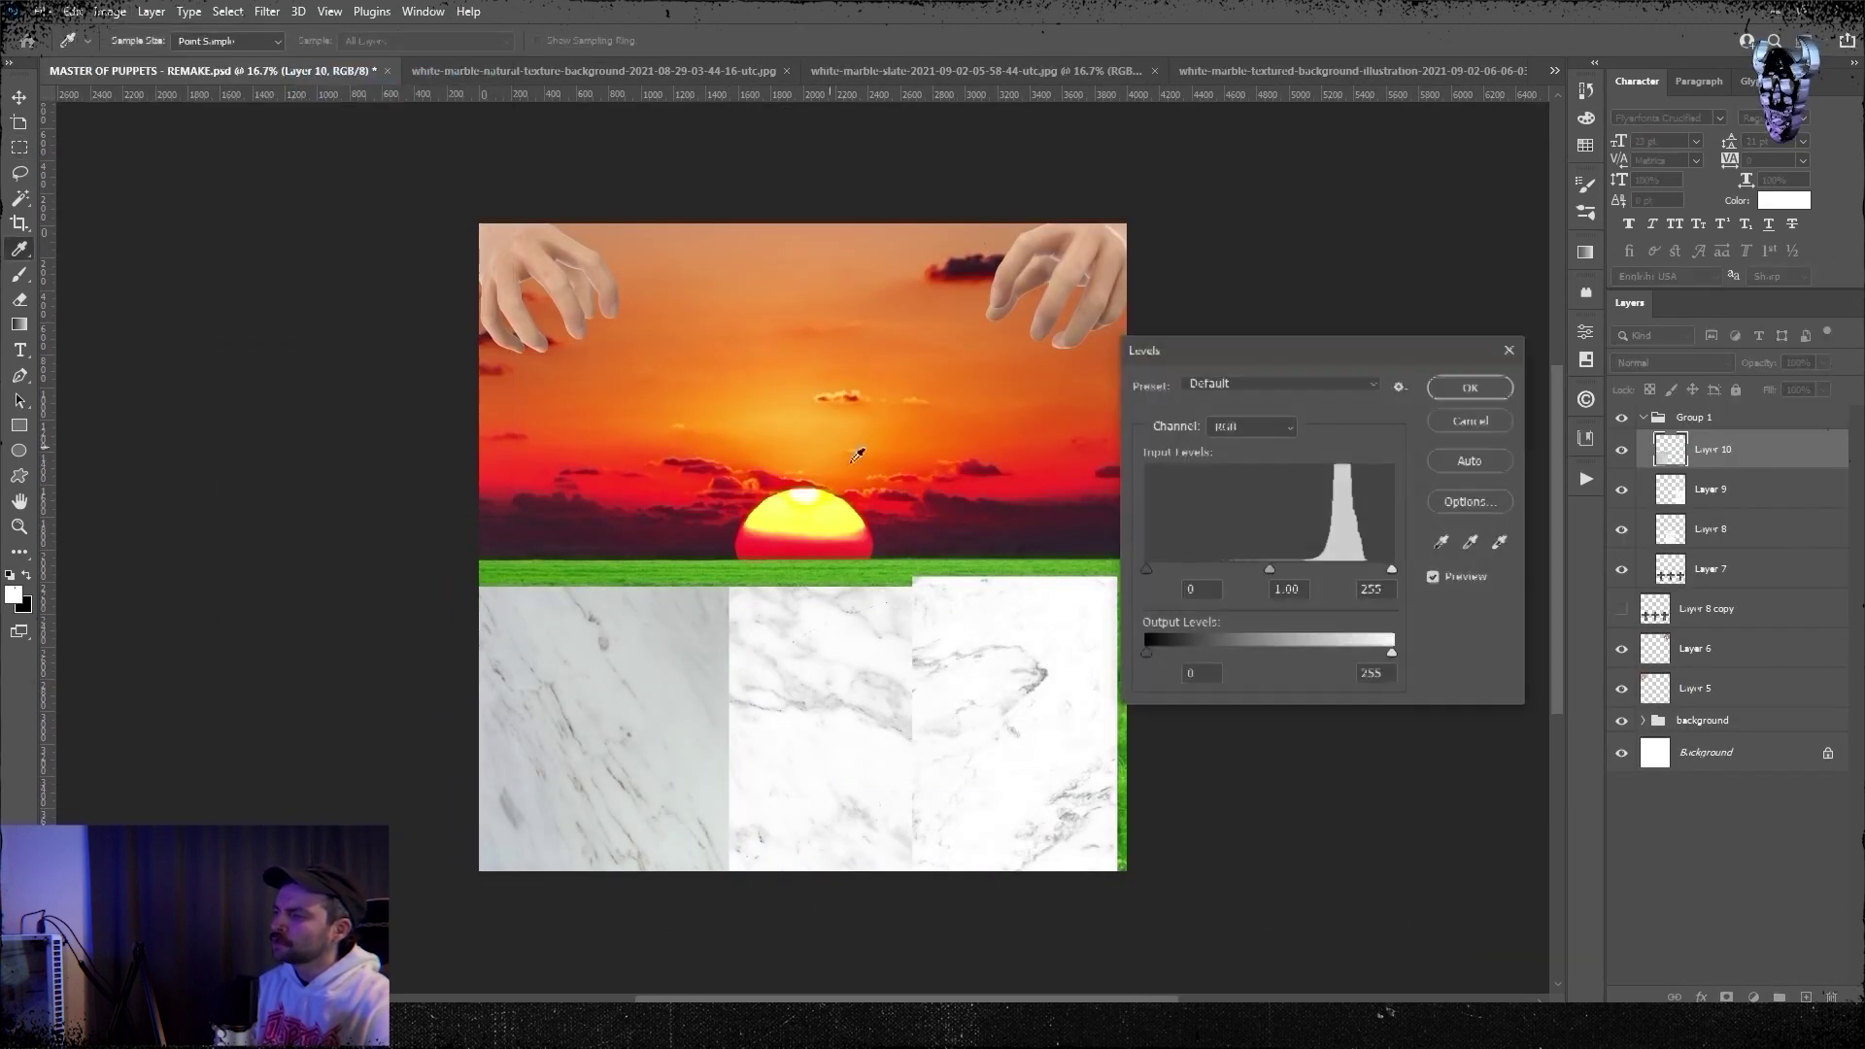
left_click(1469, 387)
- Clip the marble textures to the crosses and set the marble layer to Hard Light at 70% opacity
left_click(1711, 509, "alt")
left_click(1711, 469, "alt")
left_click(1672, 364)
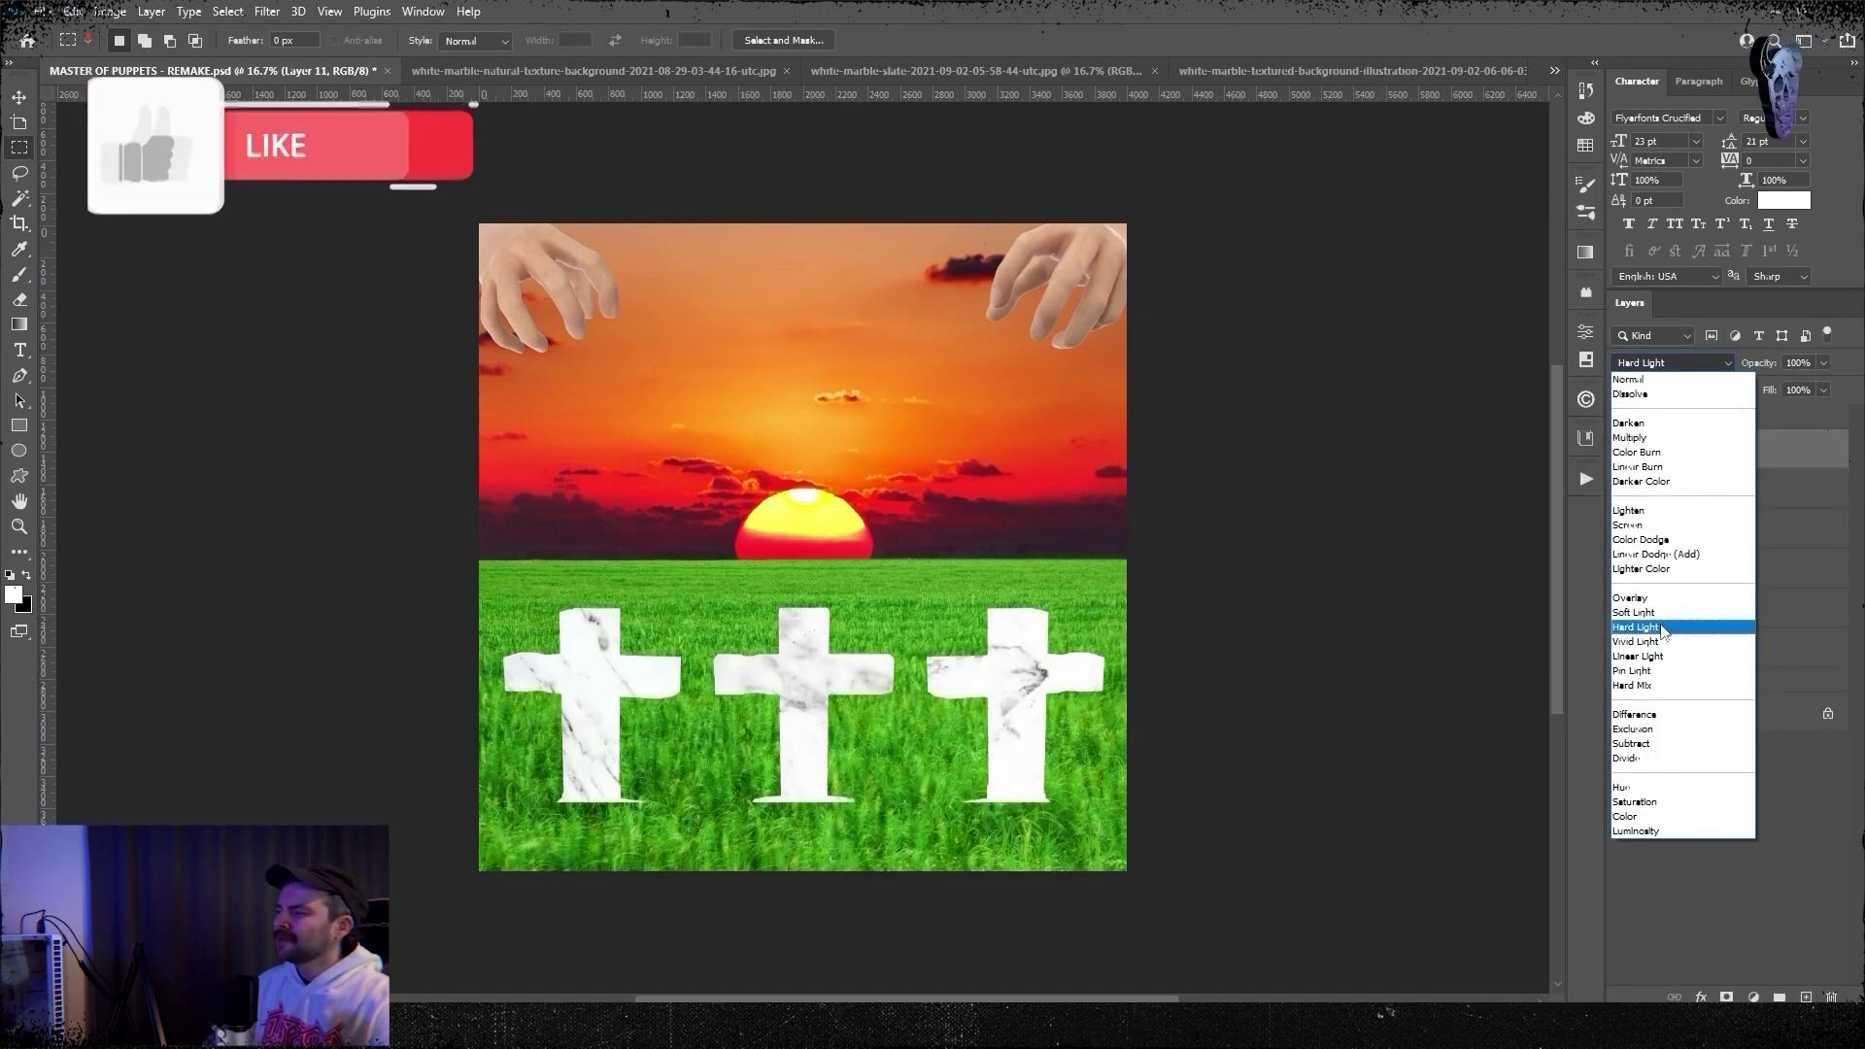
left_click(1636, 627)
key("7")
- Invert the crosses layer and boost its contrast with Levels by moving the black and white input points inward
left_click(1711, 530)
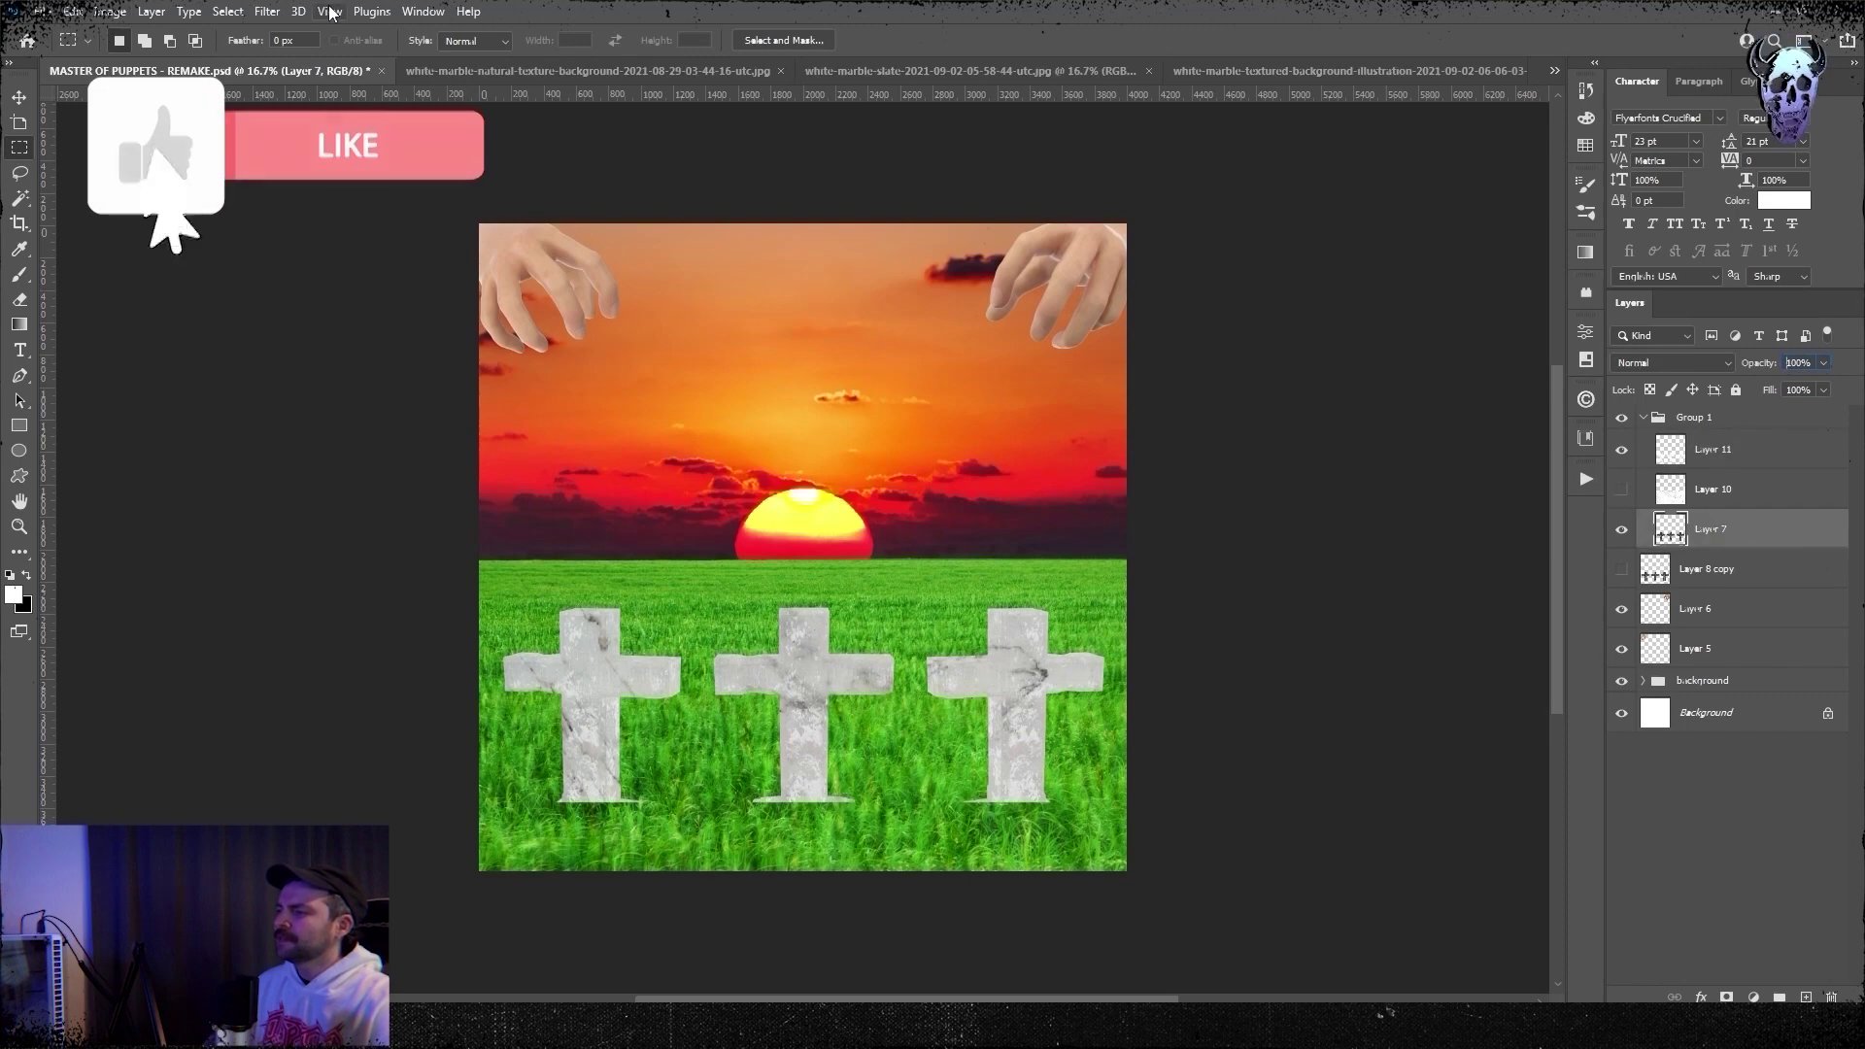
key("ctrl+i")
left_click(111, 13)
mouse_move(146, 61)
left_click(366, 80)
left_click_drag(1146, 570, 1247, 583)
left_click_drag(1392, 570, 1363, 570)
key("Return")
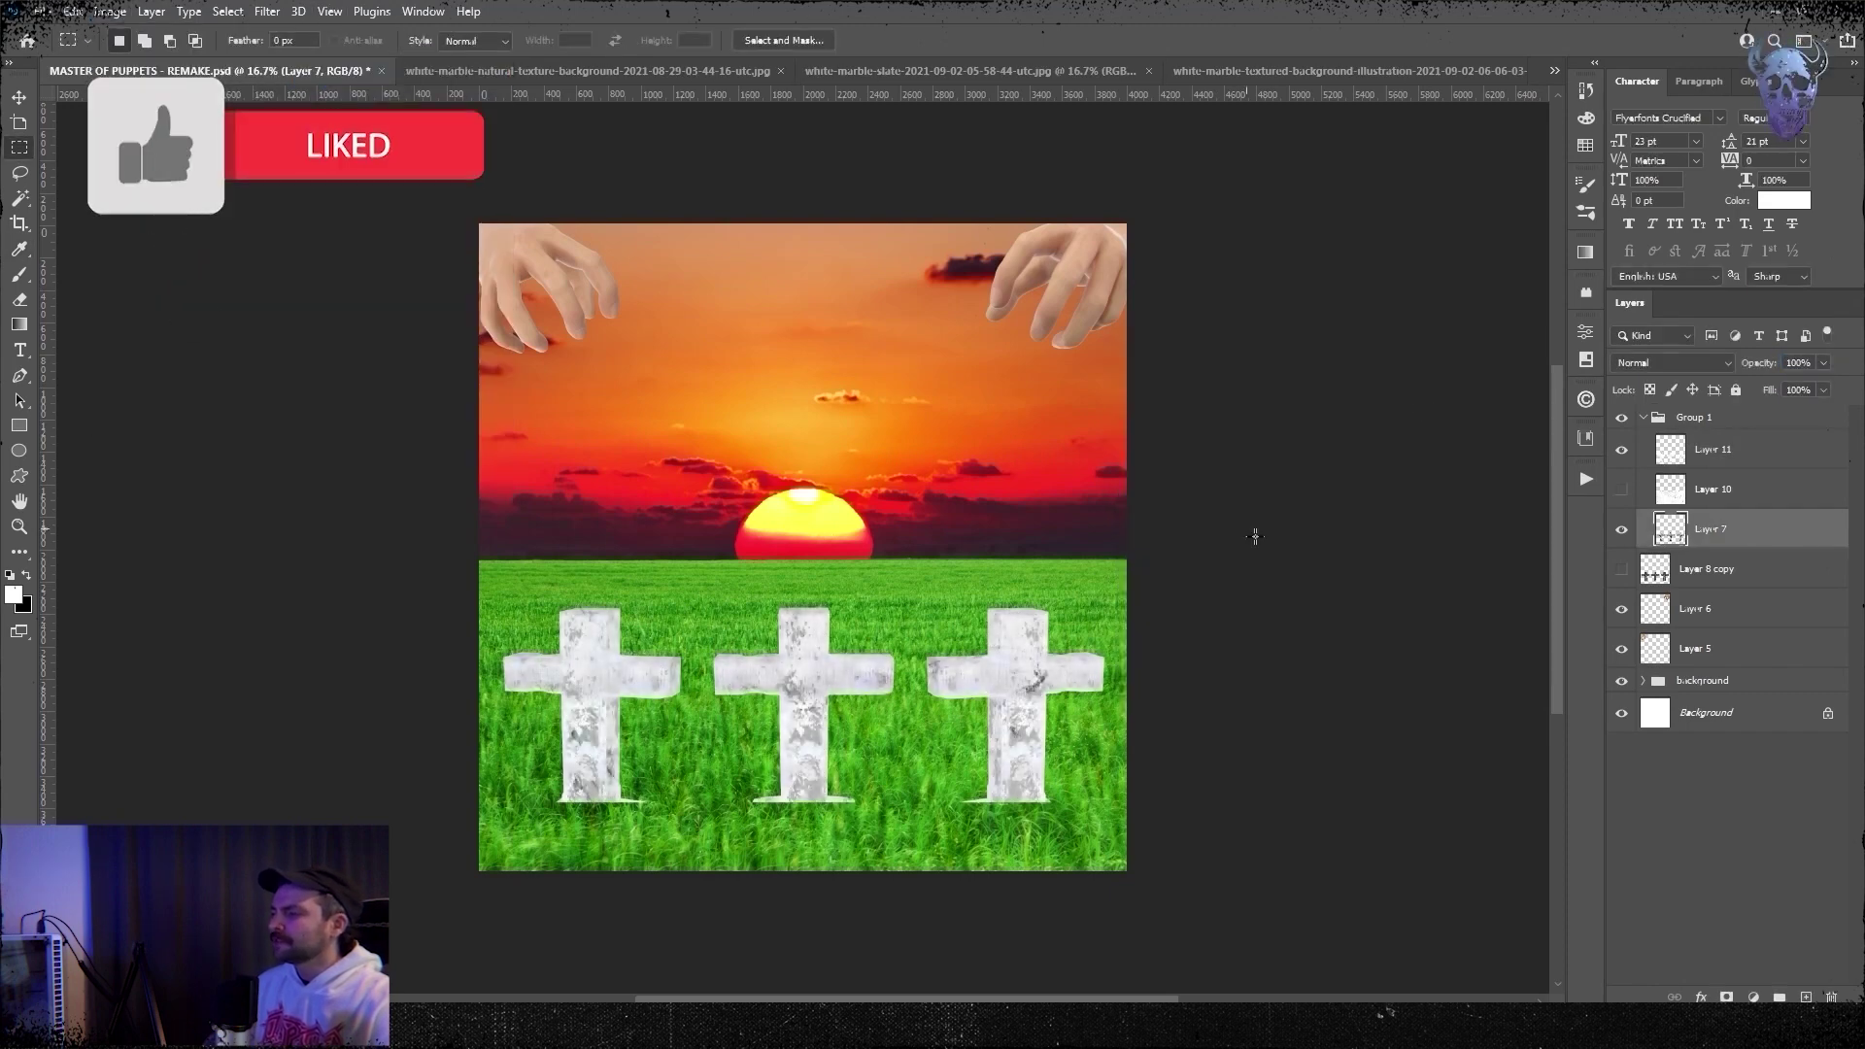
key("ctrl+plus")
left_click(112, 12)
left_click(367, 80)
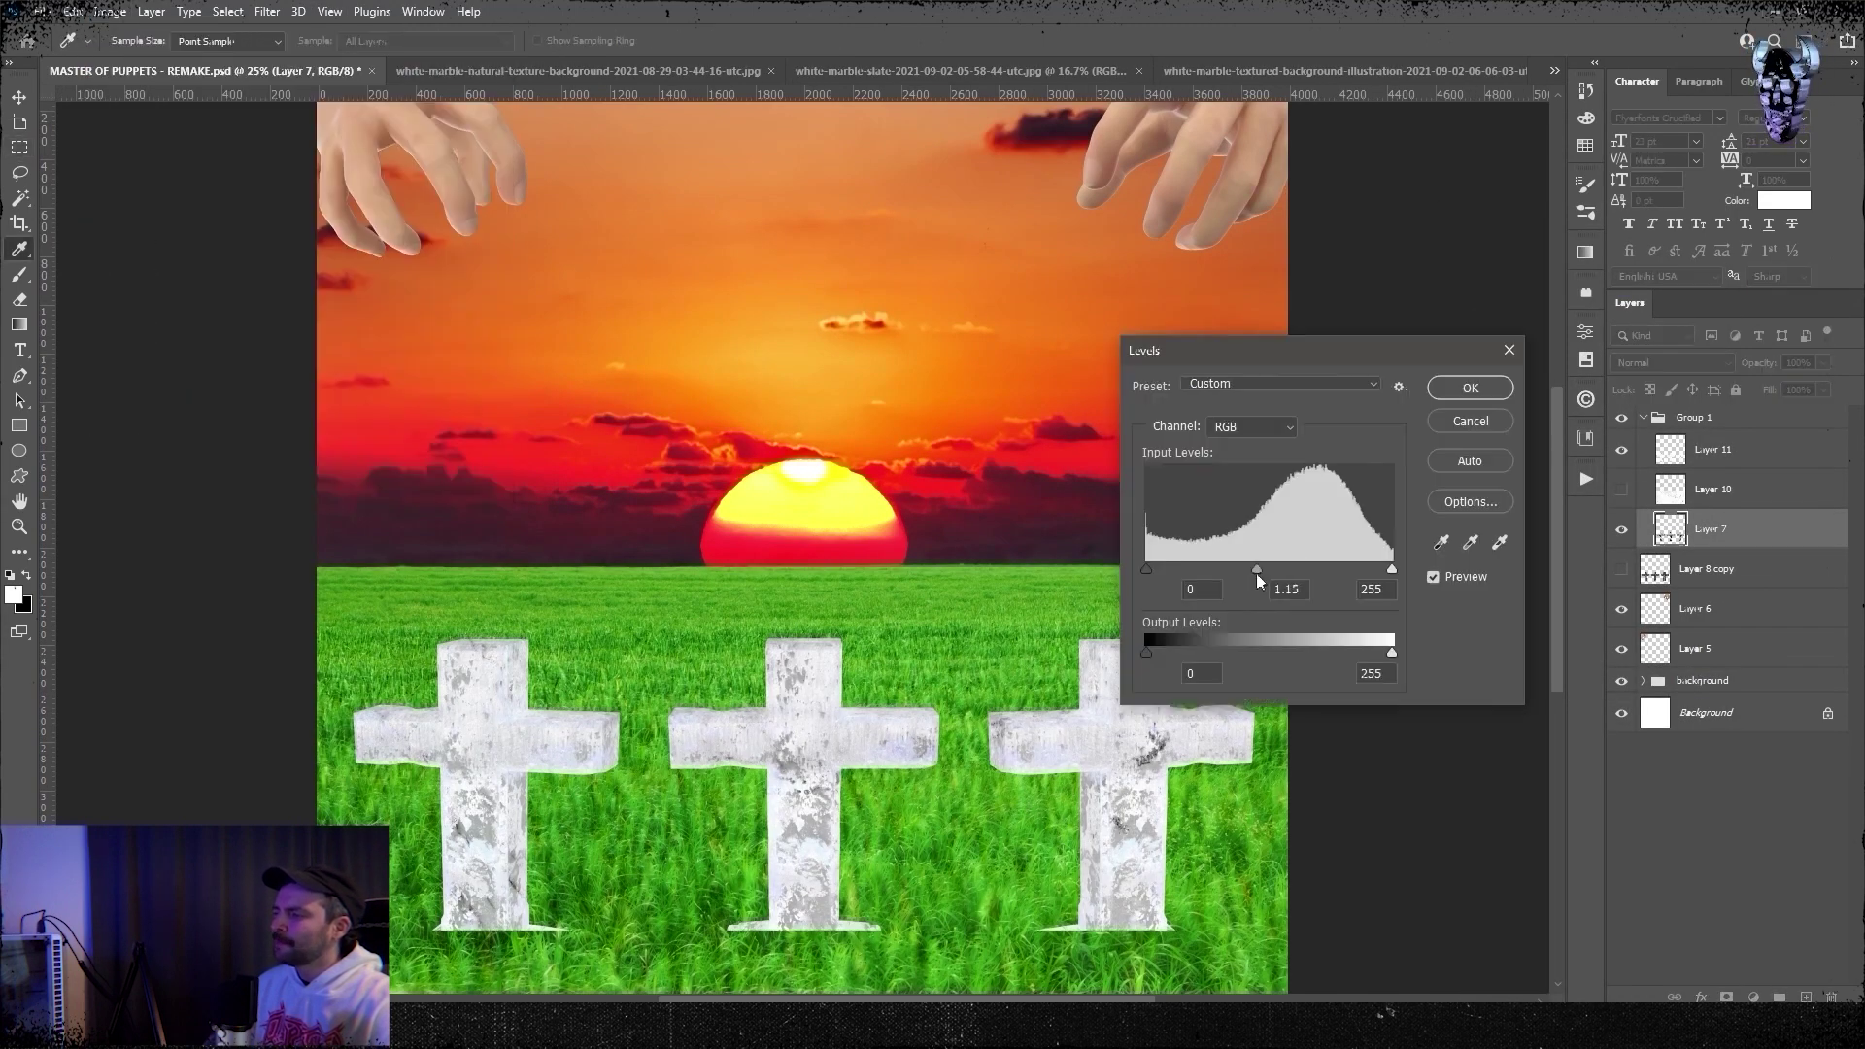
left_click_drag(1259, 573, 1191, 563)
left_click(1469, 421)
- Merge the marble and crosses layers into one and duplicate the merged layer
left_click(1738, 452, "shift")
right_click(1724, 451)
left_click(1511, 763)
right_click(1713, 450)
left_click(1510, 293)
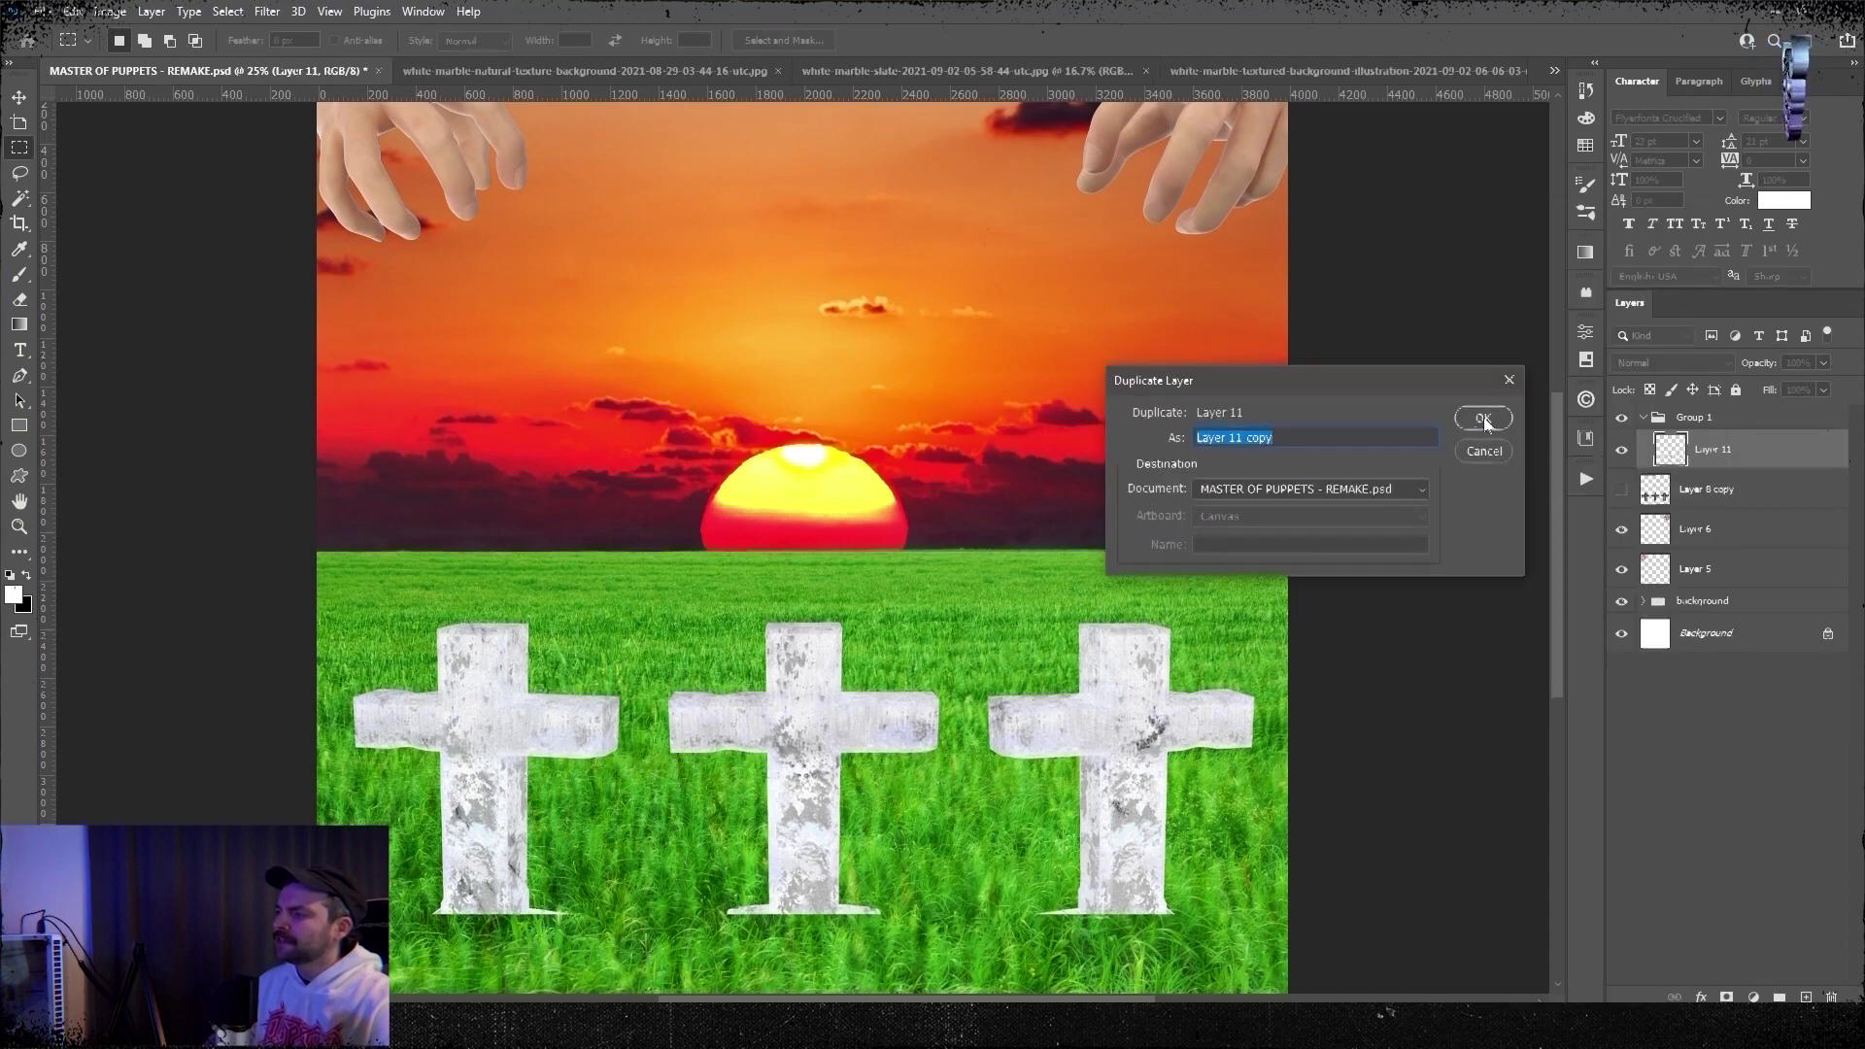
left_click(1480, 418)
- Scale the lower copy of the three crosses to about 85% and raise it behind the front row
left_click(1713, 489)
key("ctrl+t")
left_click_drag(821, 798, 821, 777)
left_click_drag(823, 893, 821, 850)
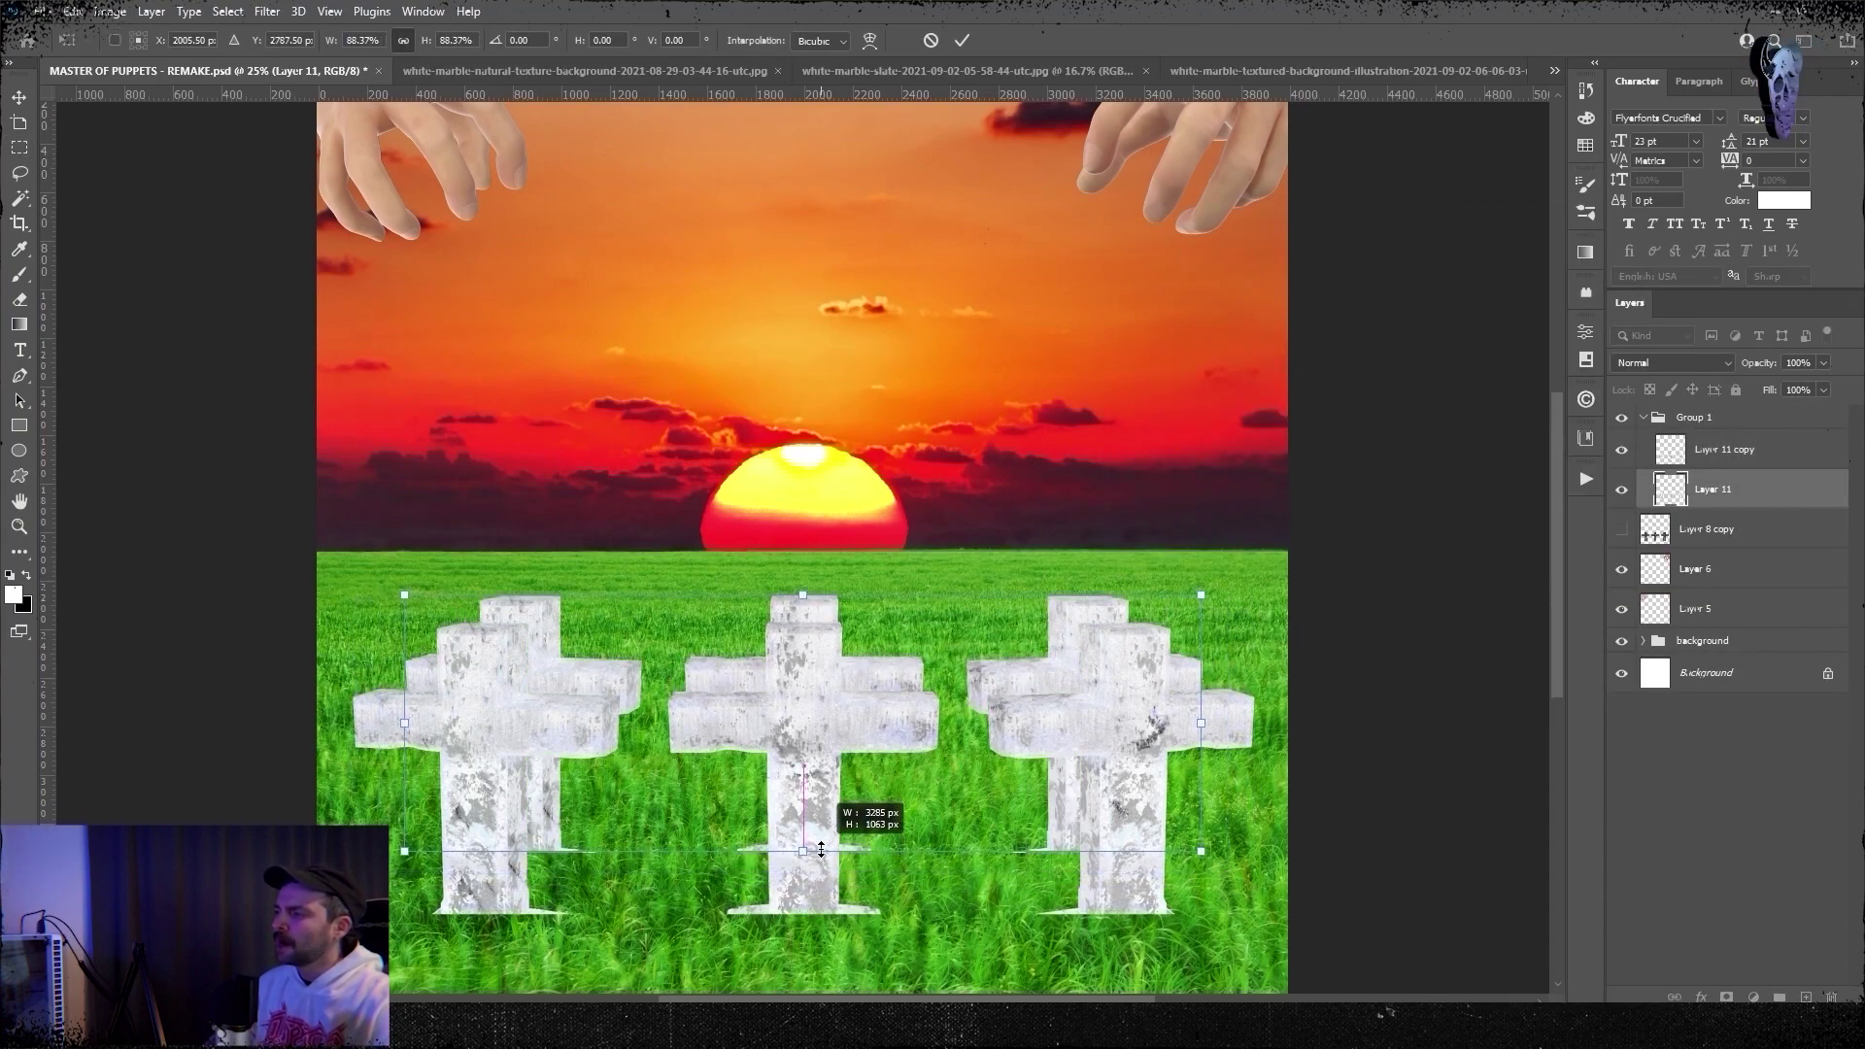
left_click_drag(848, 756, 847, 741)
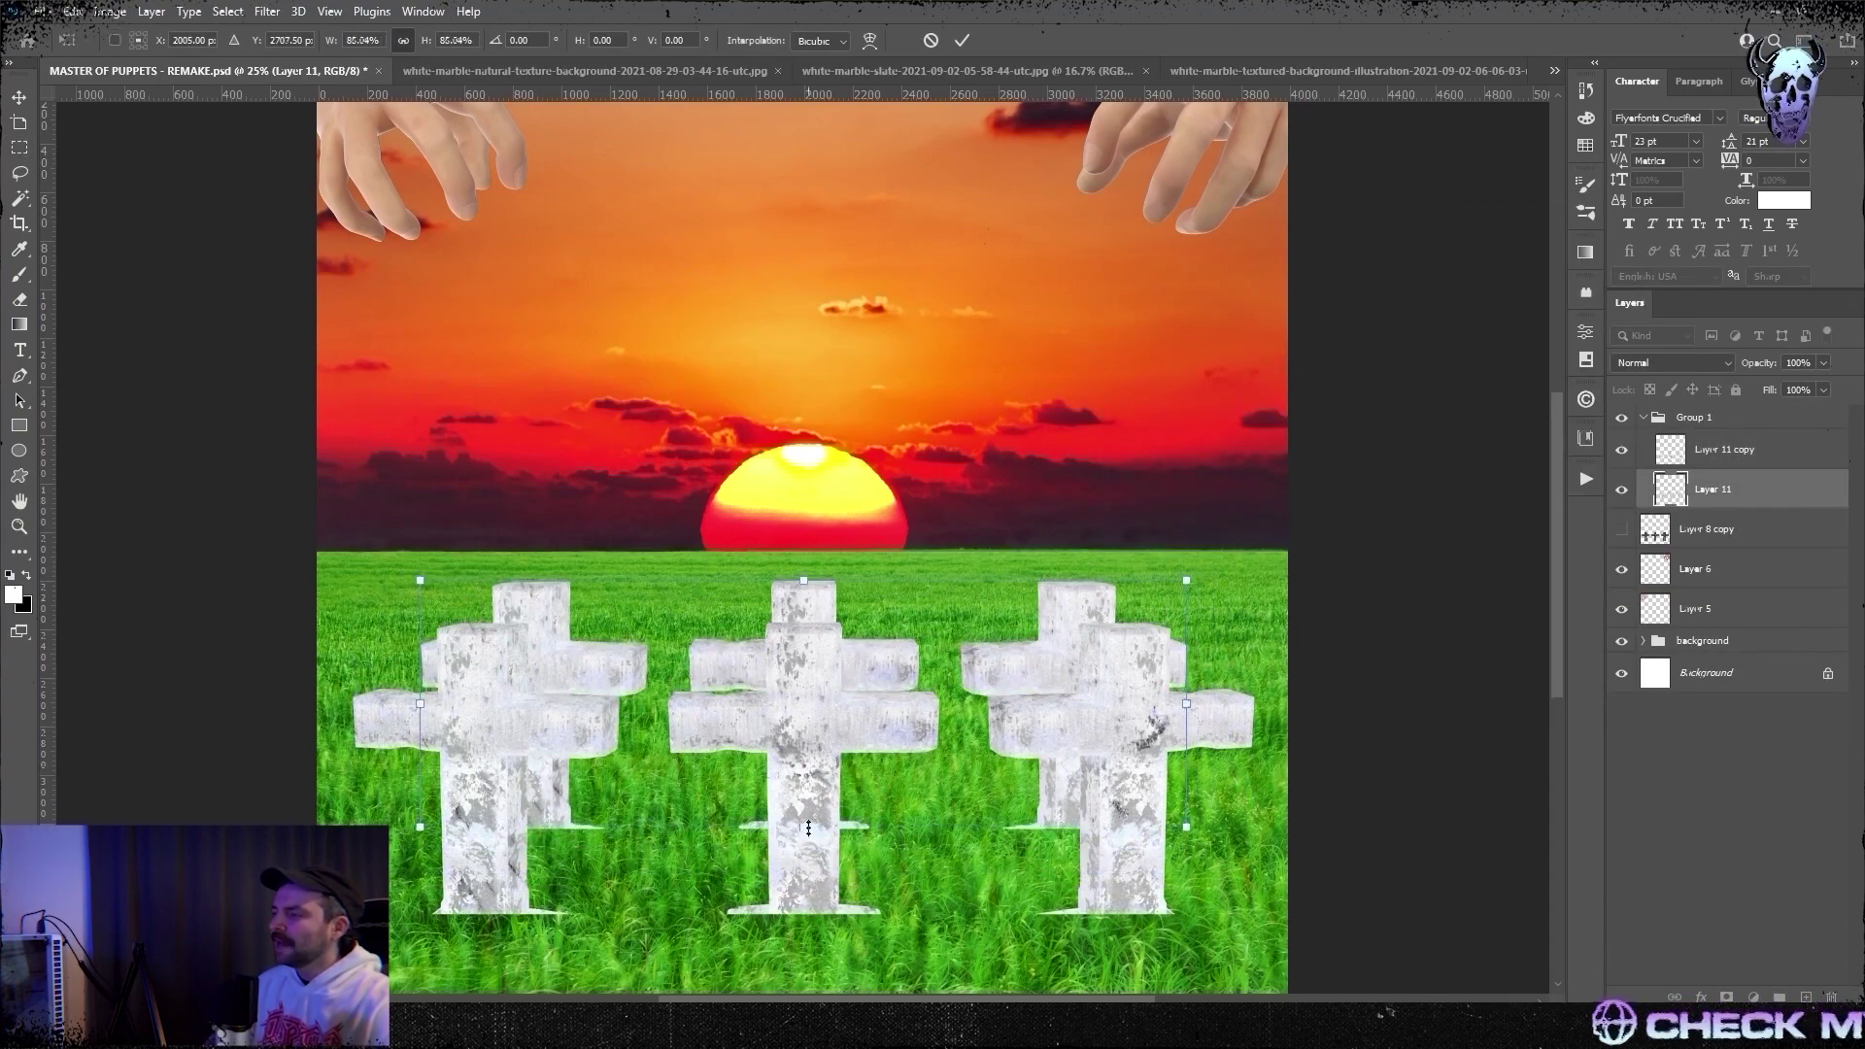
key("Return")
- Duplicate both rows of crosses, then shrink the duplicates and place them farther back behind the first two rows
left_click(1755, 451, "shift")
right_click(1755, 451)
left_click(1549, 293)
left_click(1713, 568)
left_click(1724, 530, "shift")
key("ctrl+t")
left_click_drag(831, 891, 811, 784)
key("Return")
- Duplicate two rows of crosses again, shrink the rearmost pair up to the sun on the horizon, and save the document
right_click(1738, 530)
left_click(1466, 310)
key("Return")
left_click(1713, 647)
left_click(1724, 609, "shift")
key("ctrl+t")
left_click_drag(811, 744, 813, 685)
key("Return")
key("m")
key("ctrl+s")
key("Return")
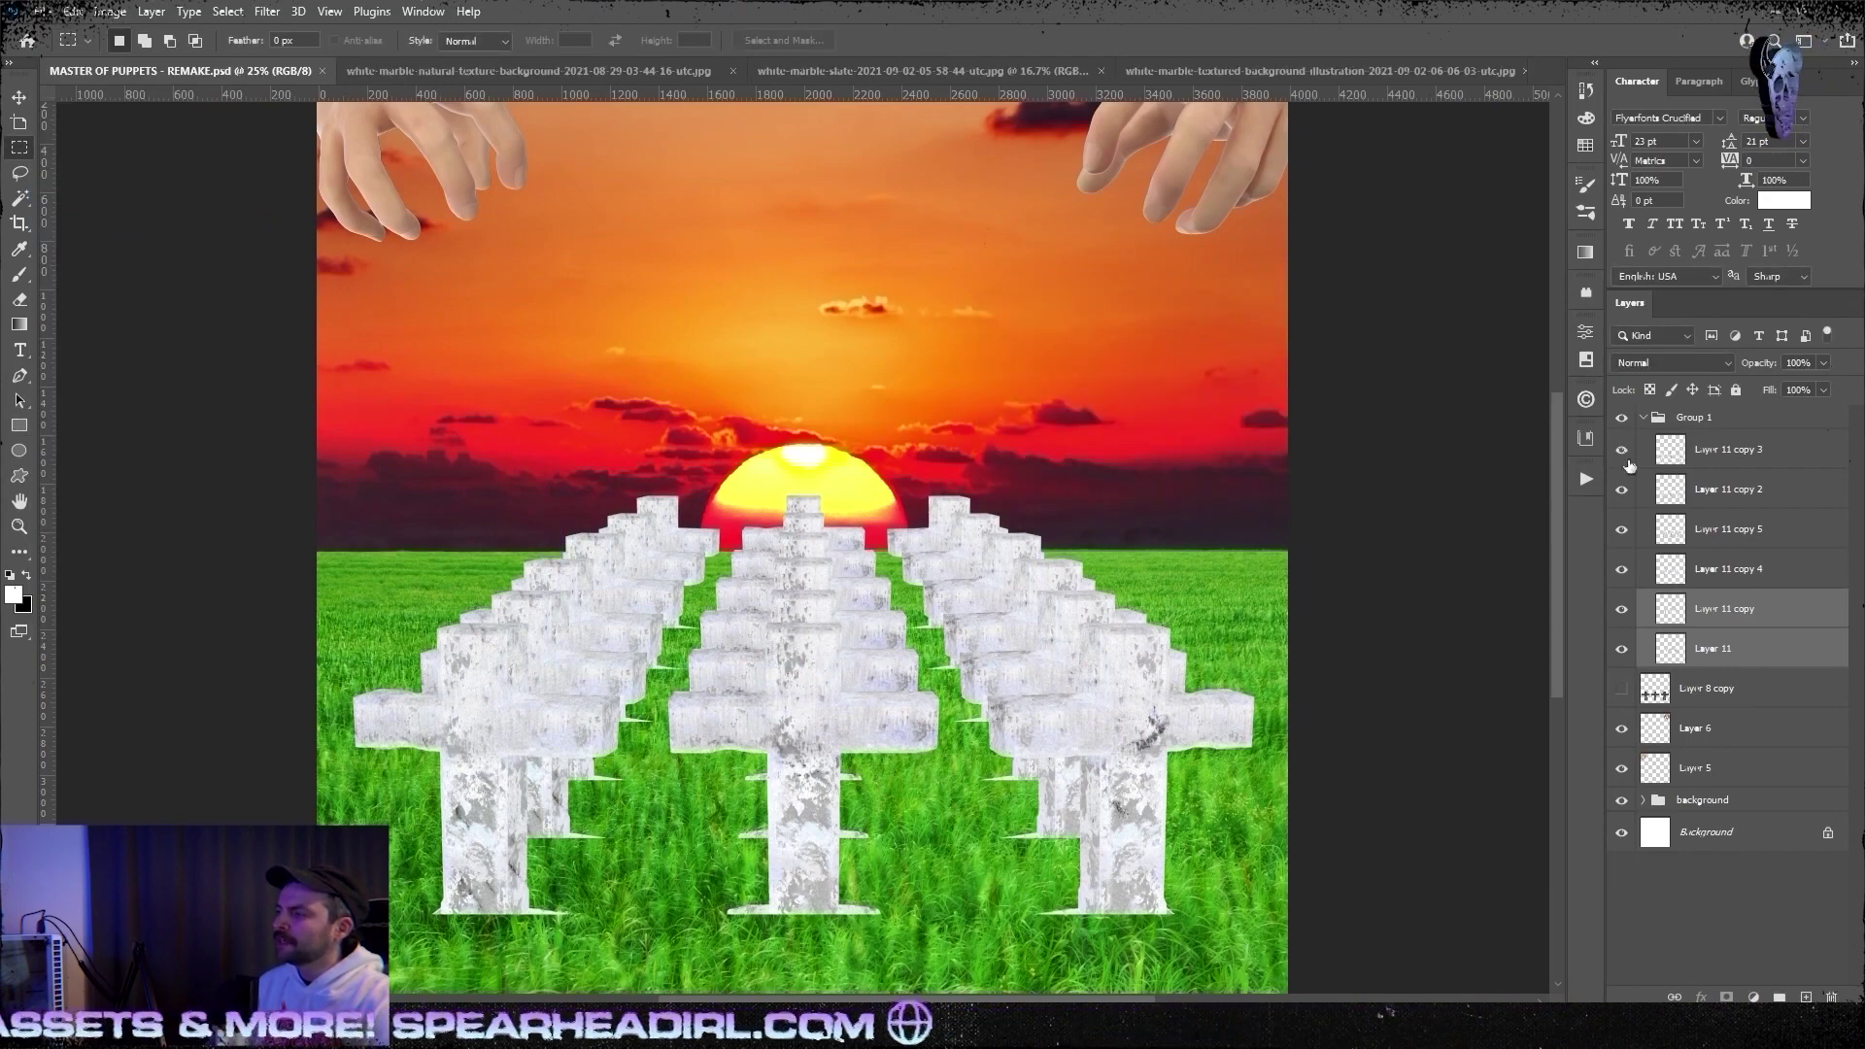
- Give the front row of crosses a black Inner Shadow at 83% opacity, choke 3% and size 49 px
left_click(1728, 450)
left_click(150, 12)
mouse_move(248, 202)
left_click(399, 267)
left_click(1576, 251)
left_click(1387, 696)
left_click(1703, 447)
mouse_move(1452, 379)
left_mouse_down()
mouse_move(1473, 380)
mouse_move(1451, 358)
left_mouse_up()
left_click_drag(1451, 337, 1479, 337)
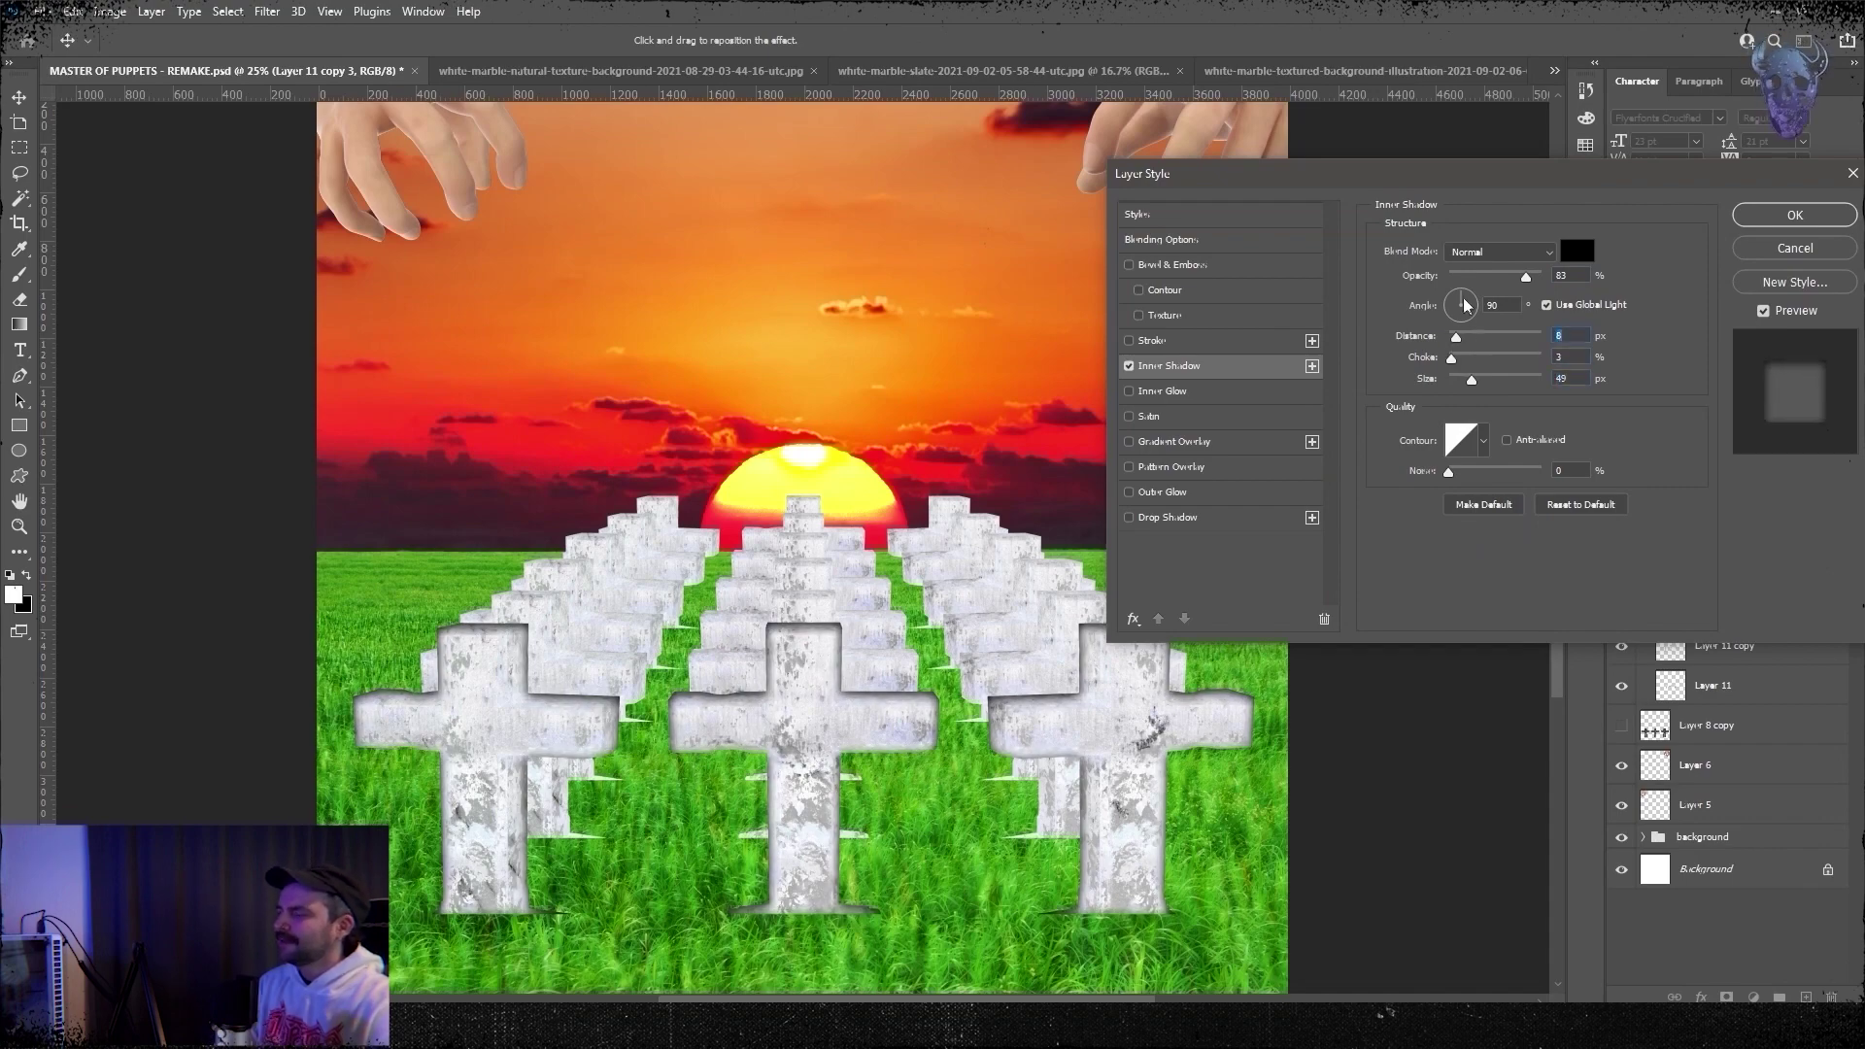
left_click(1793, 215)
- Copy the front row's layer style and paste it onto all the other cross layers
right_click(1729, 450)
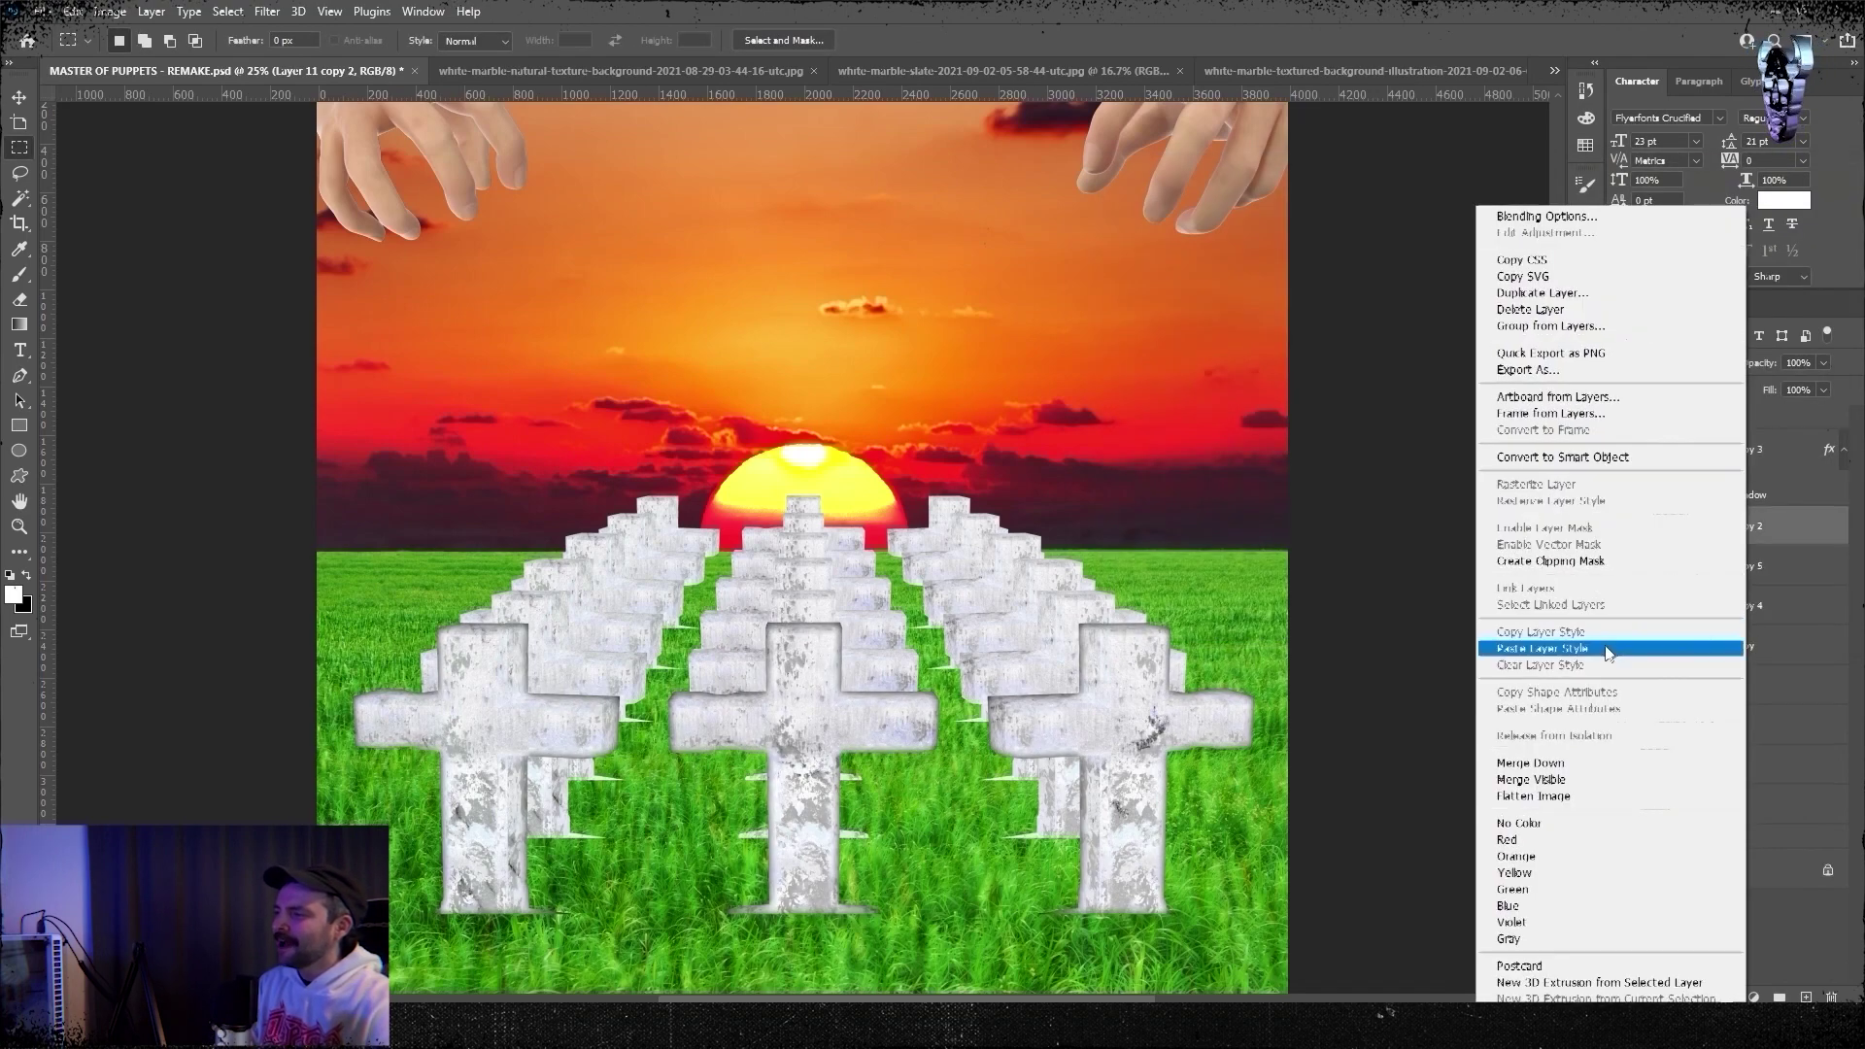
left_click(1560, 632)
left_click(1738, 721, "shift")
right_click(1739, 722)
left_click(1651, 471)
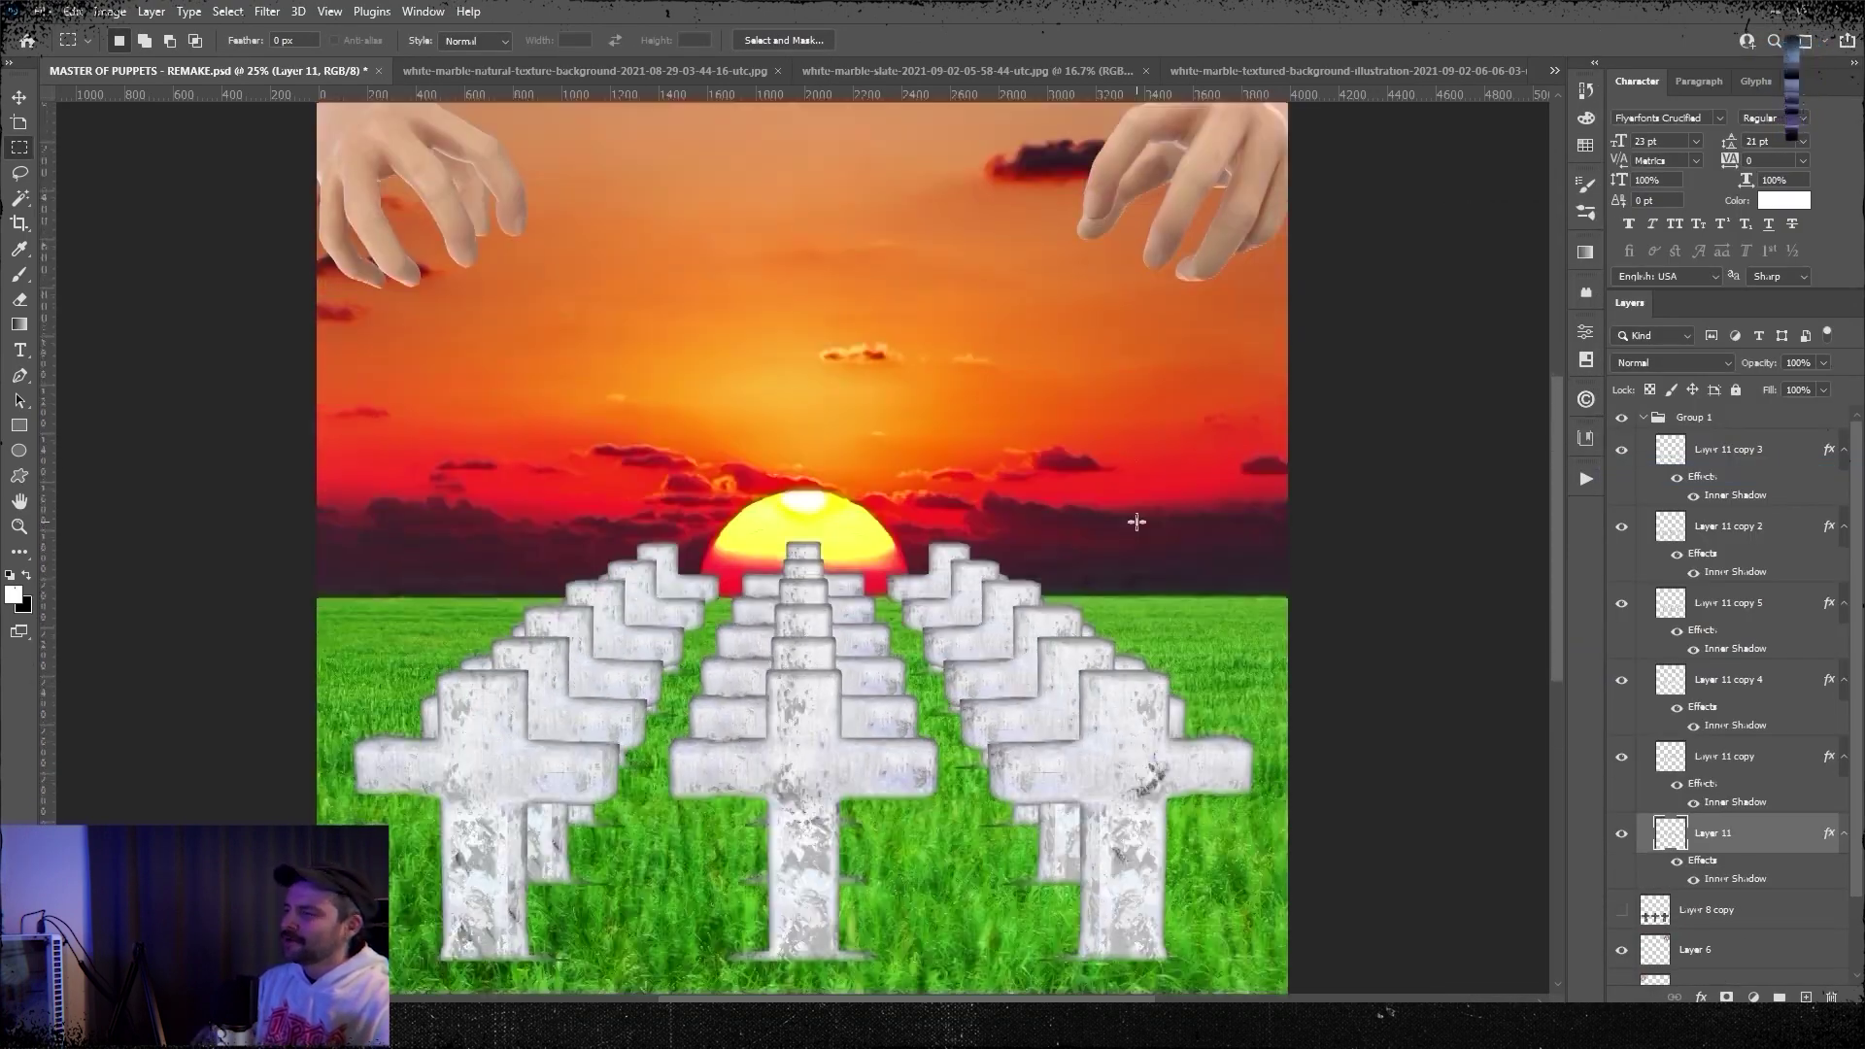
- Make a merged copy of the crosses group and position a separate column of crosses at the canvas's left edge
left_click(1642, 417)
right_click(1710, 416)
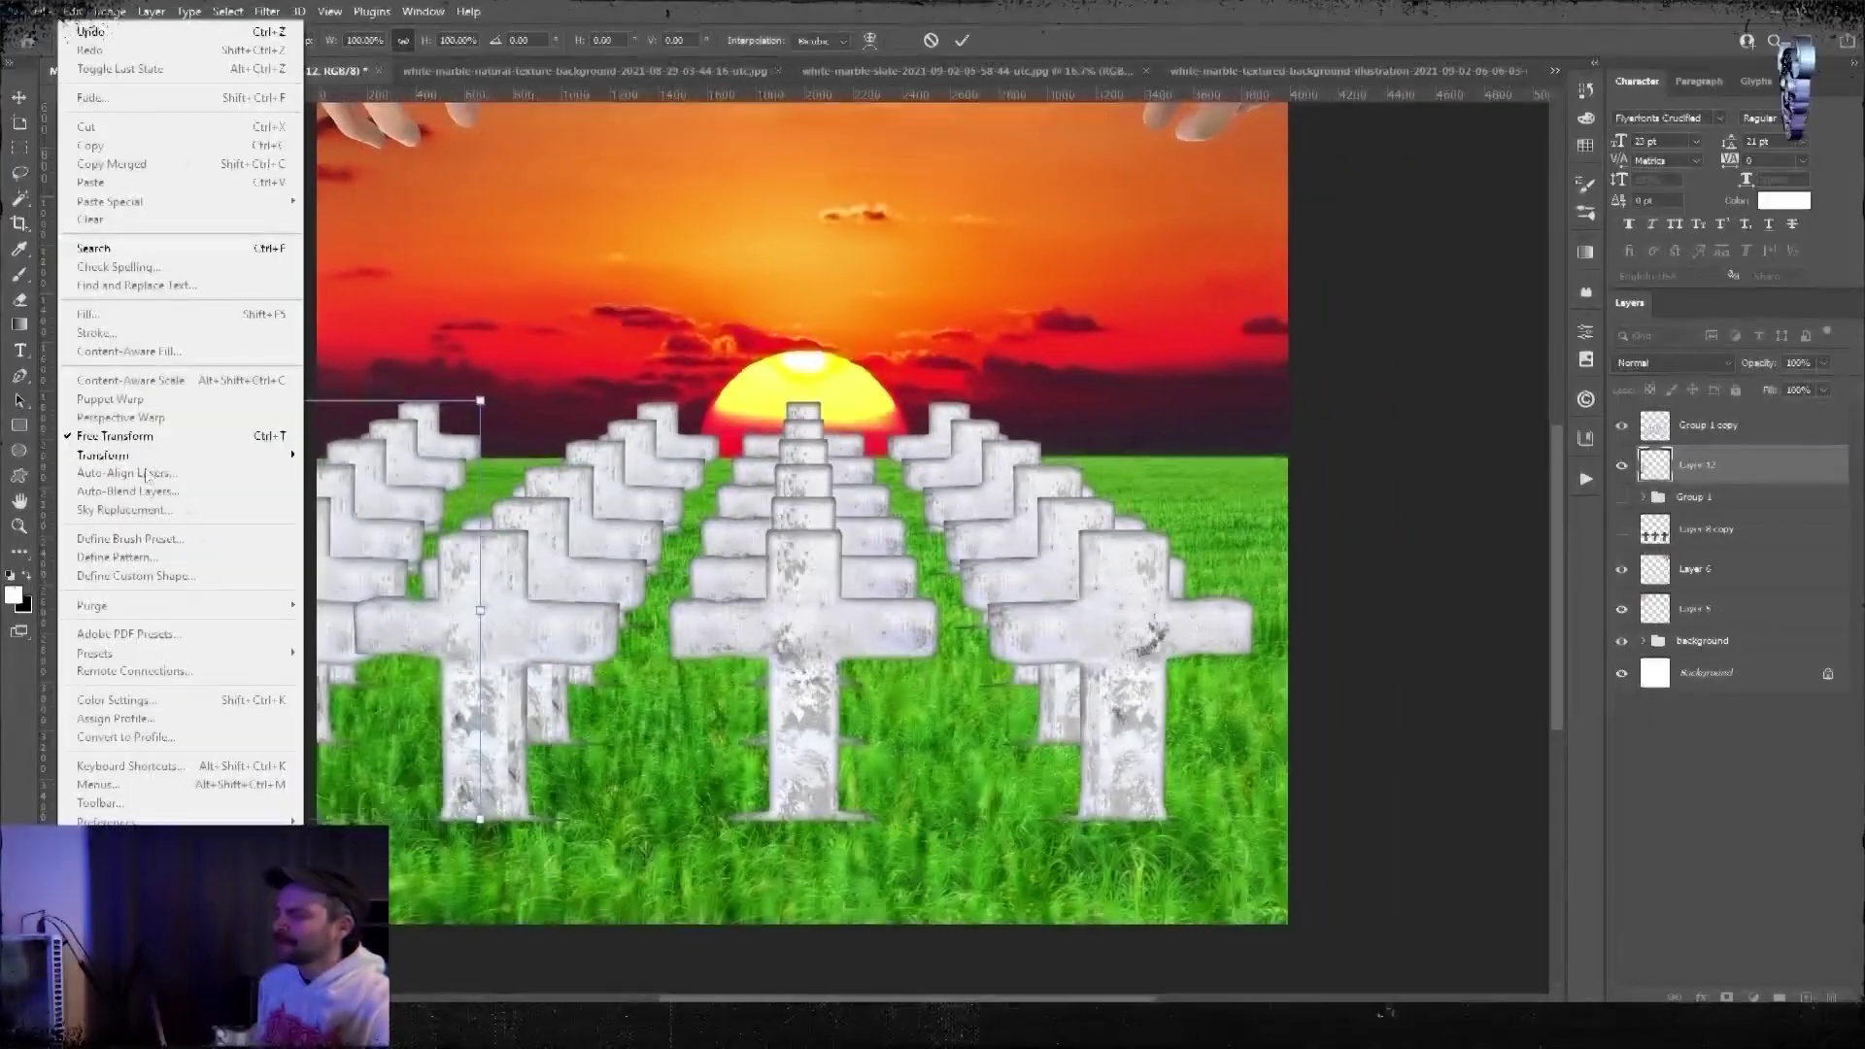
left_click(39, 428)
left_click_drag(330, 394, 322, 404)
key("Return")
key("l")
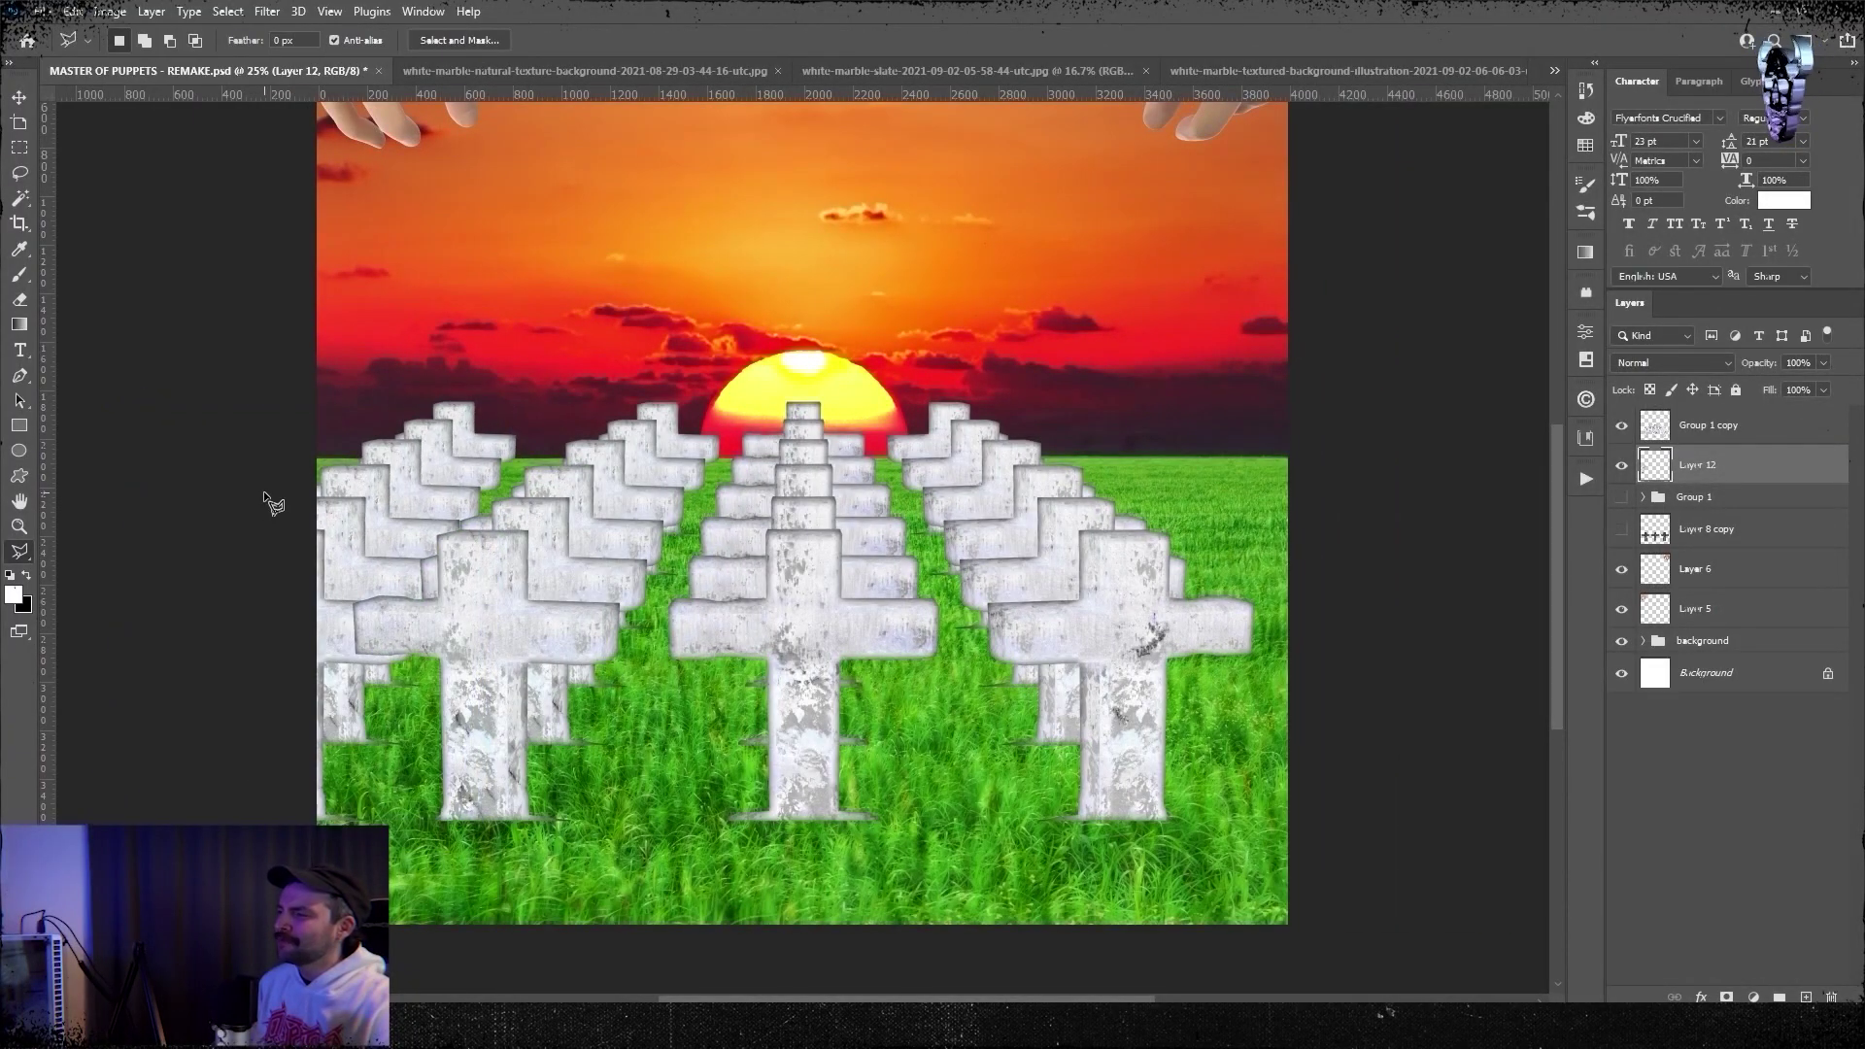
- Try to flip the far-left column of crosses horizontally and move it to the canvas's right edge
key("ctrl+t")
left_click(73, 12)
mouse_move(117, 453)
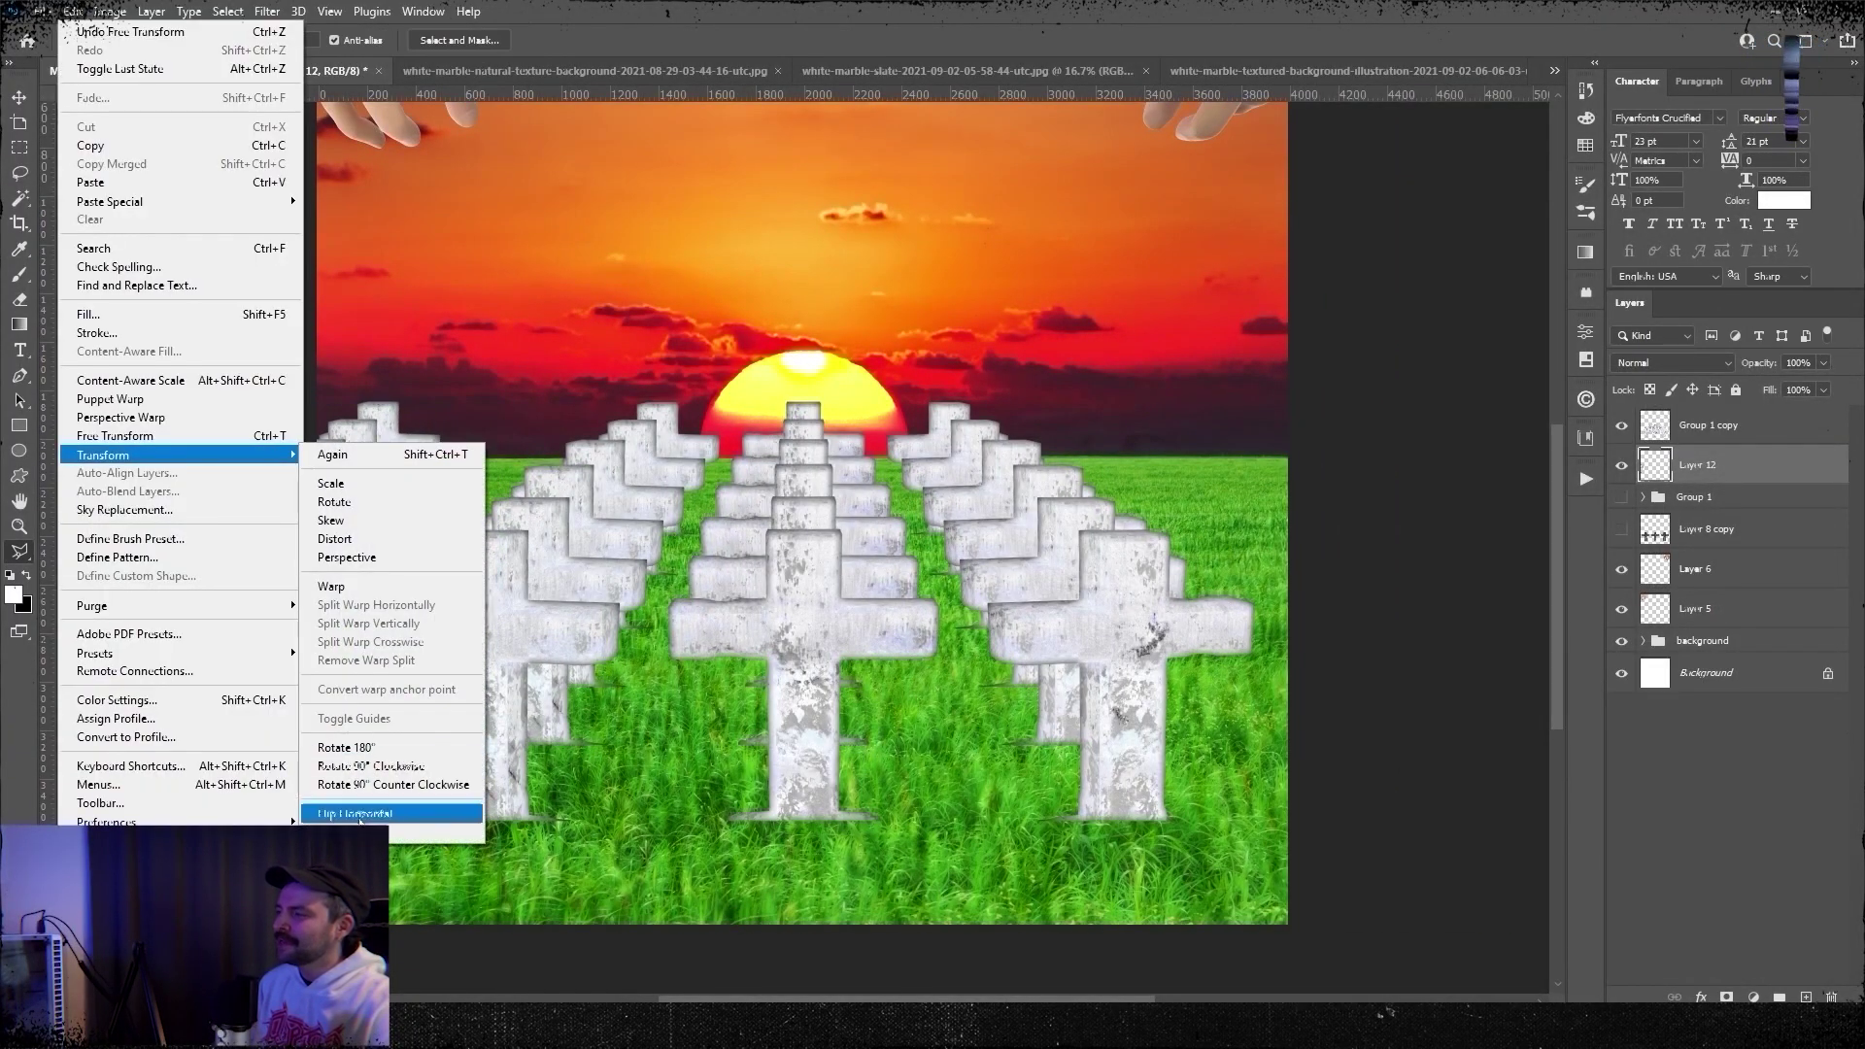
left_click(367, 811)
key("ctrl+t")
left_click_drag(329, 507, 1342, 533)
left_click_drag(1496, 445, 1488, 408)
key("Escape")
key("l")
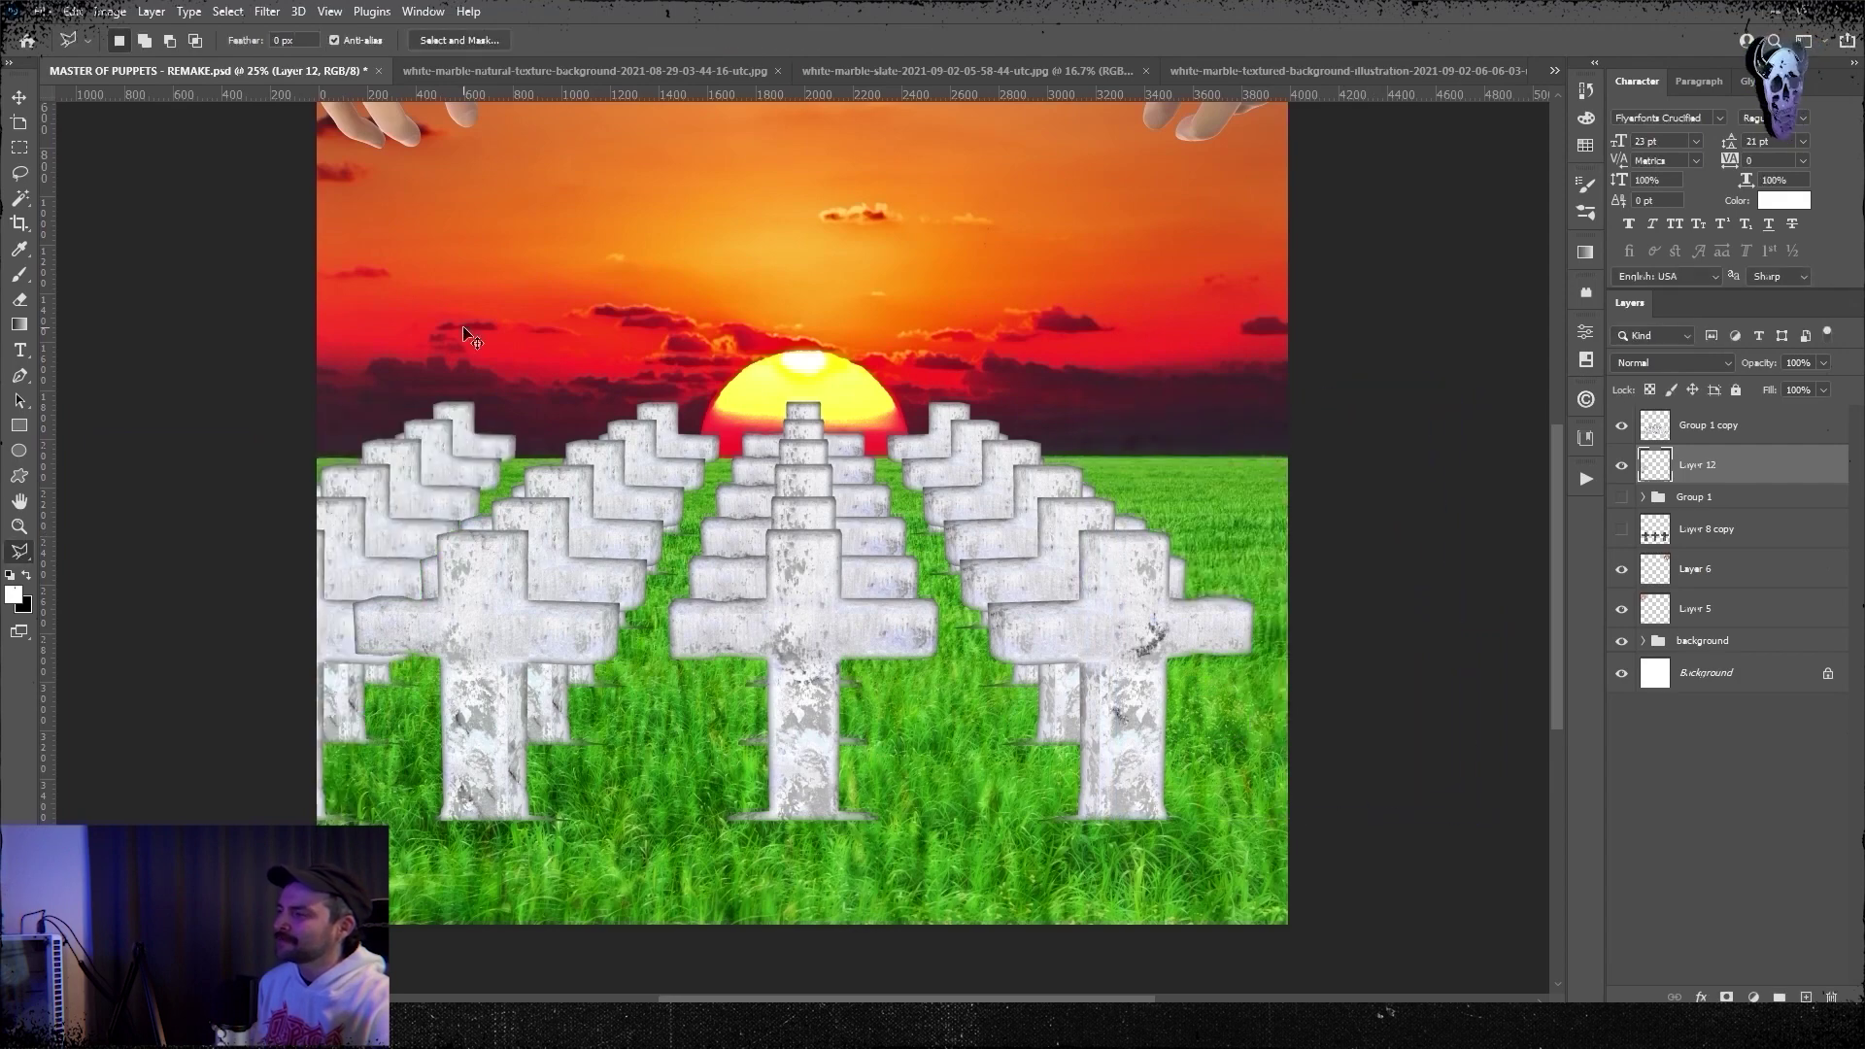
- Duplicate the far-left column of crosses, flip the copy horizontally and place it at the canvas's right edge
left_click_drag(516, 820, 437, 731)
left_click_drag(445, 513, 158, 597)
left_click(1617, 466)
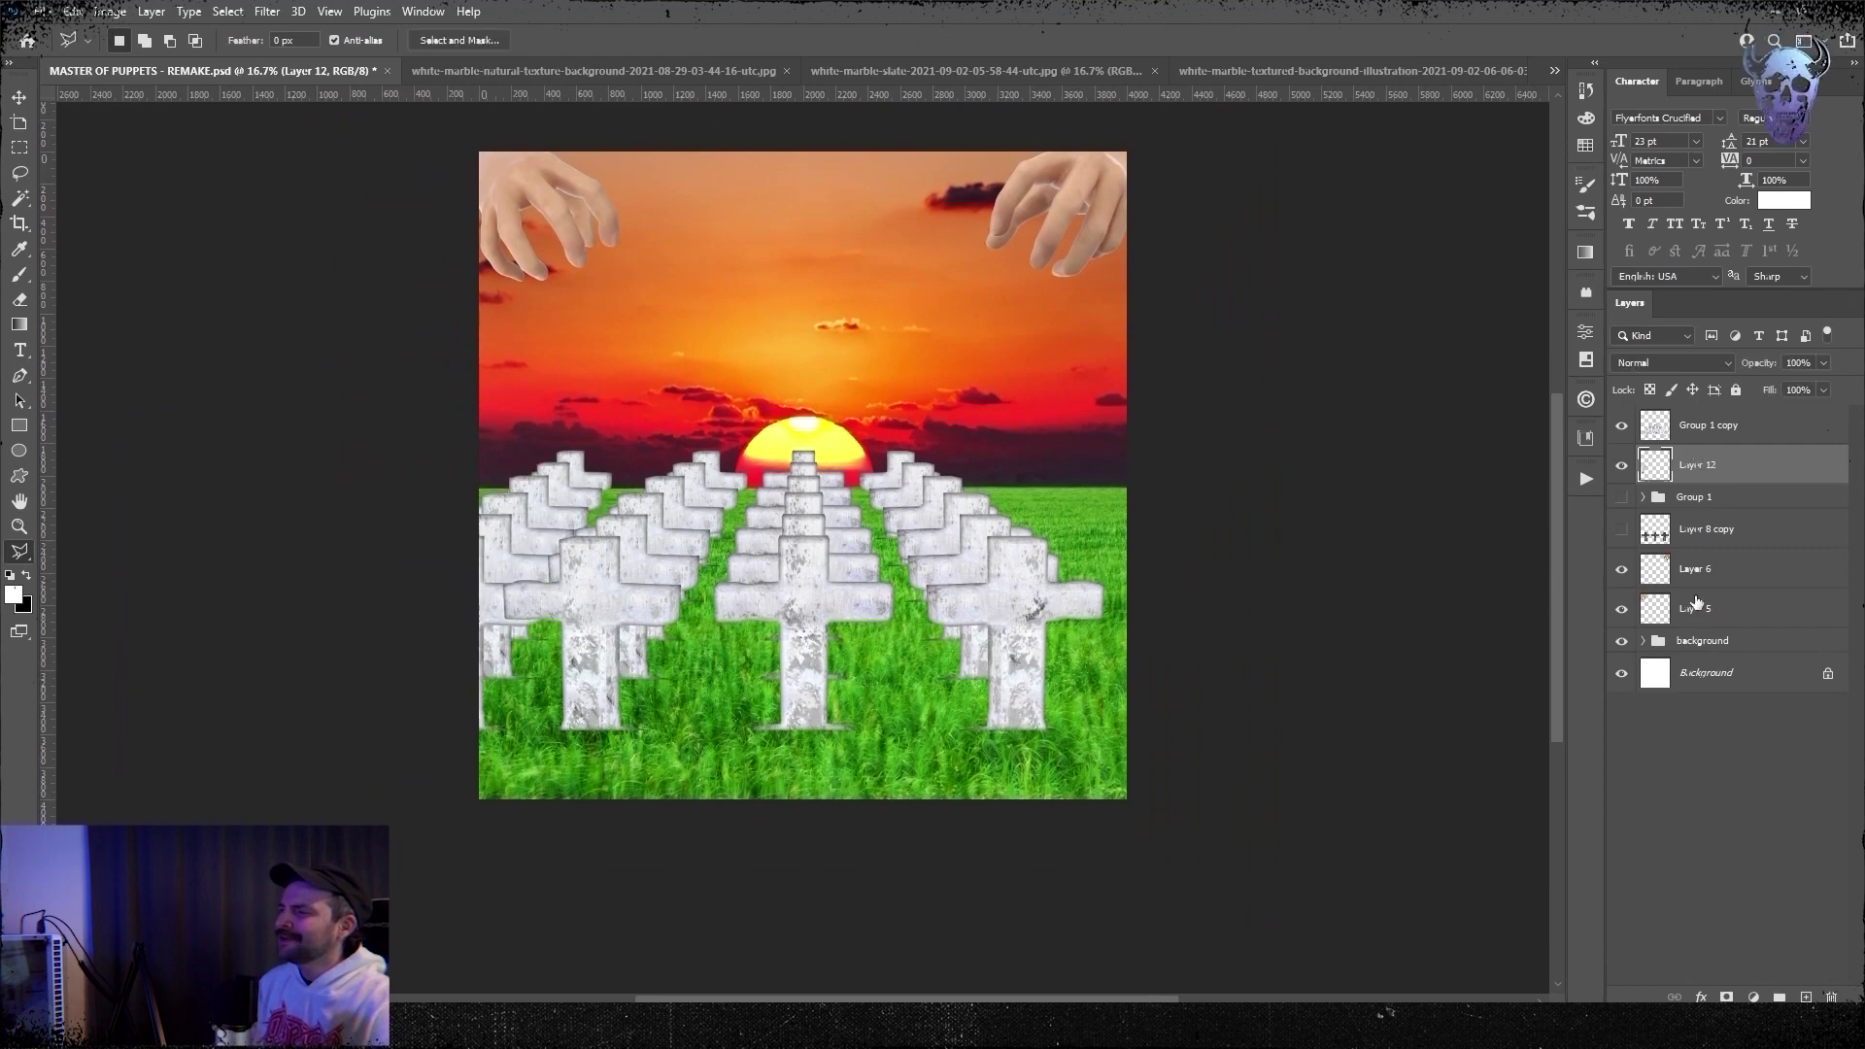
right_click(1810, 466)
left_click(1603, 319)
left_click(1482, 417)
left_click(72, 11)
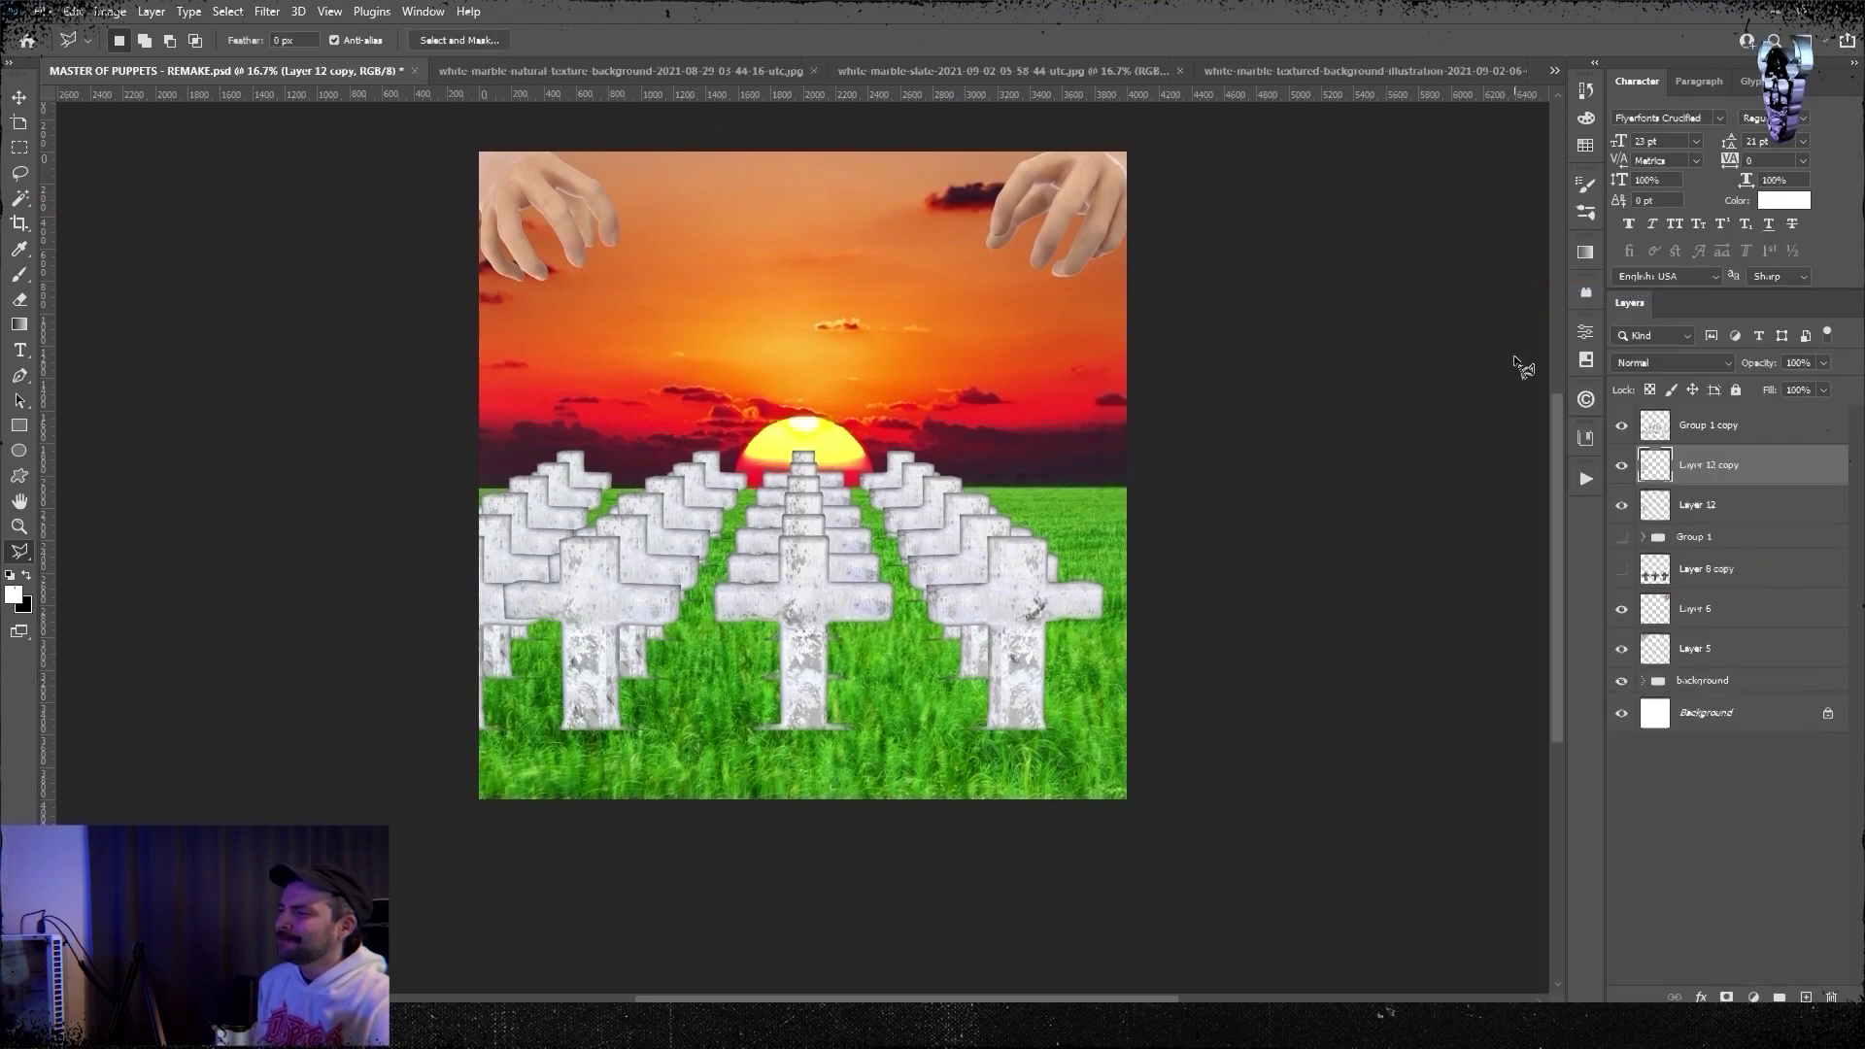
left_click(375, 811)
key("ctrl+t")
left_click_drag(548, 645, 1209, 634)
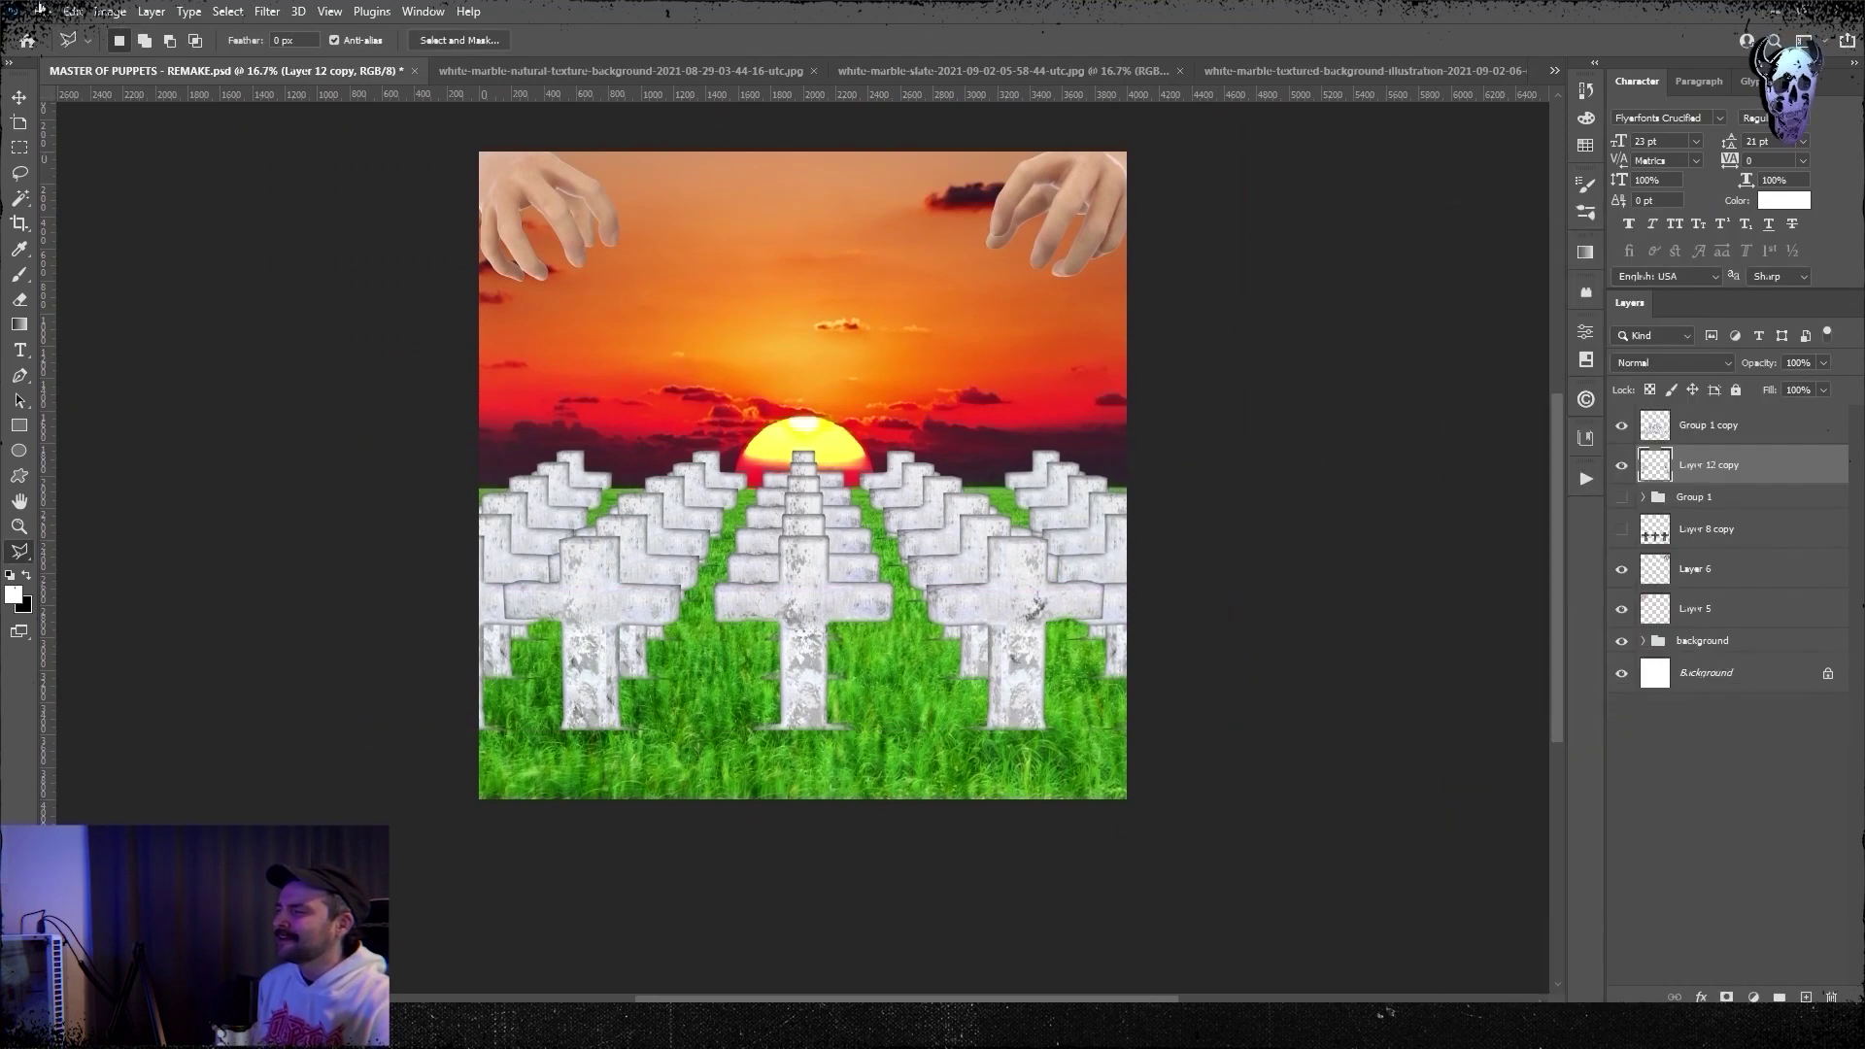
- Pull the side columns slightly inward and transform all the crosses to about 105% width and 95% height
left_click(73, 12)
left_click_drag(370, 450, 387, 451)
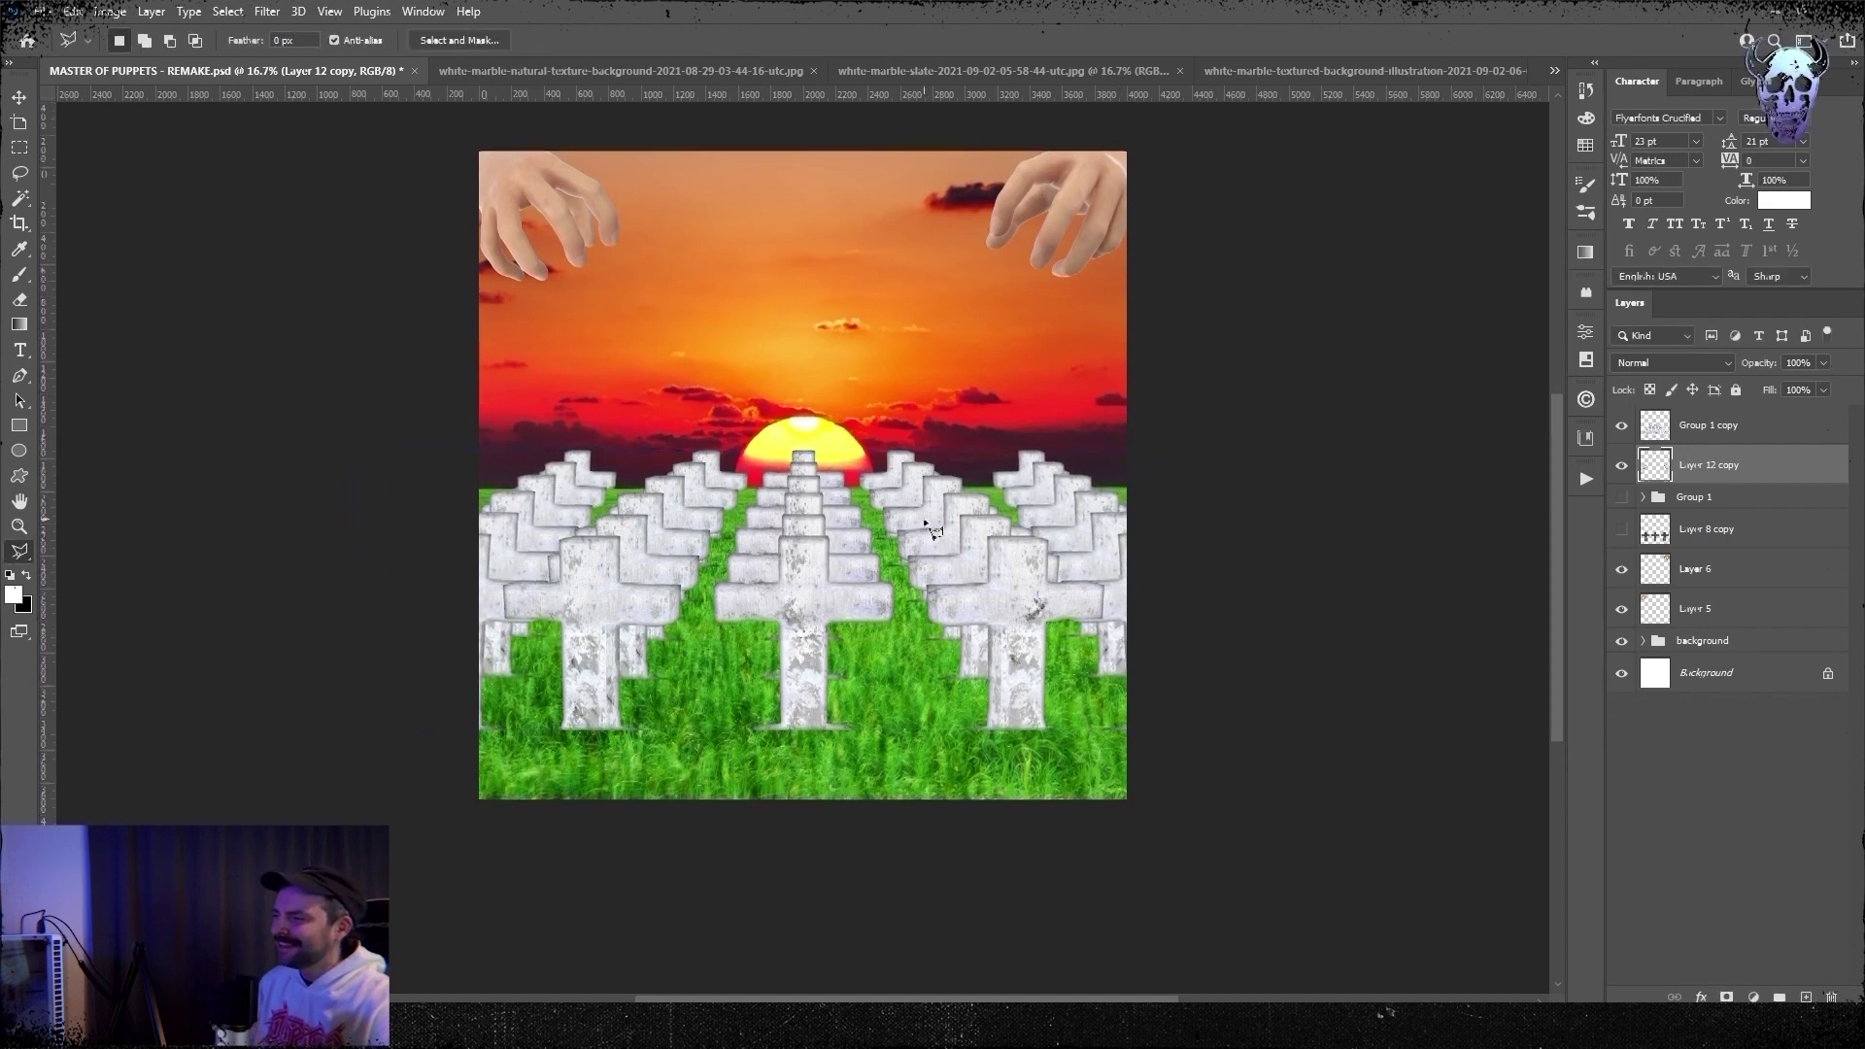
key("ctrl+t")
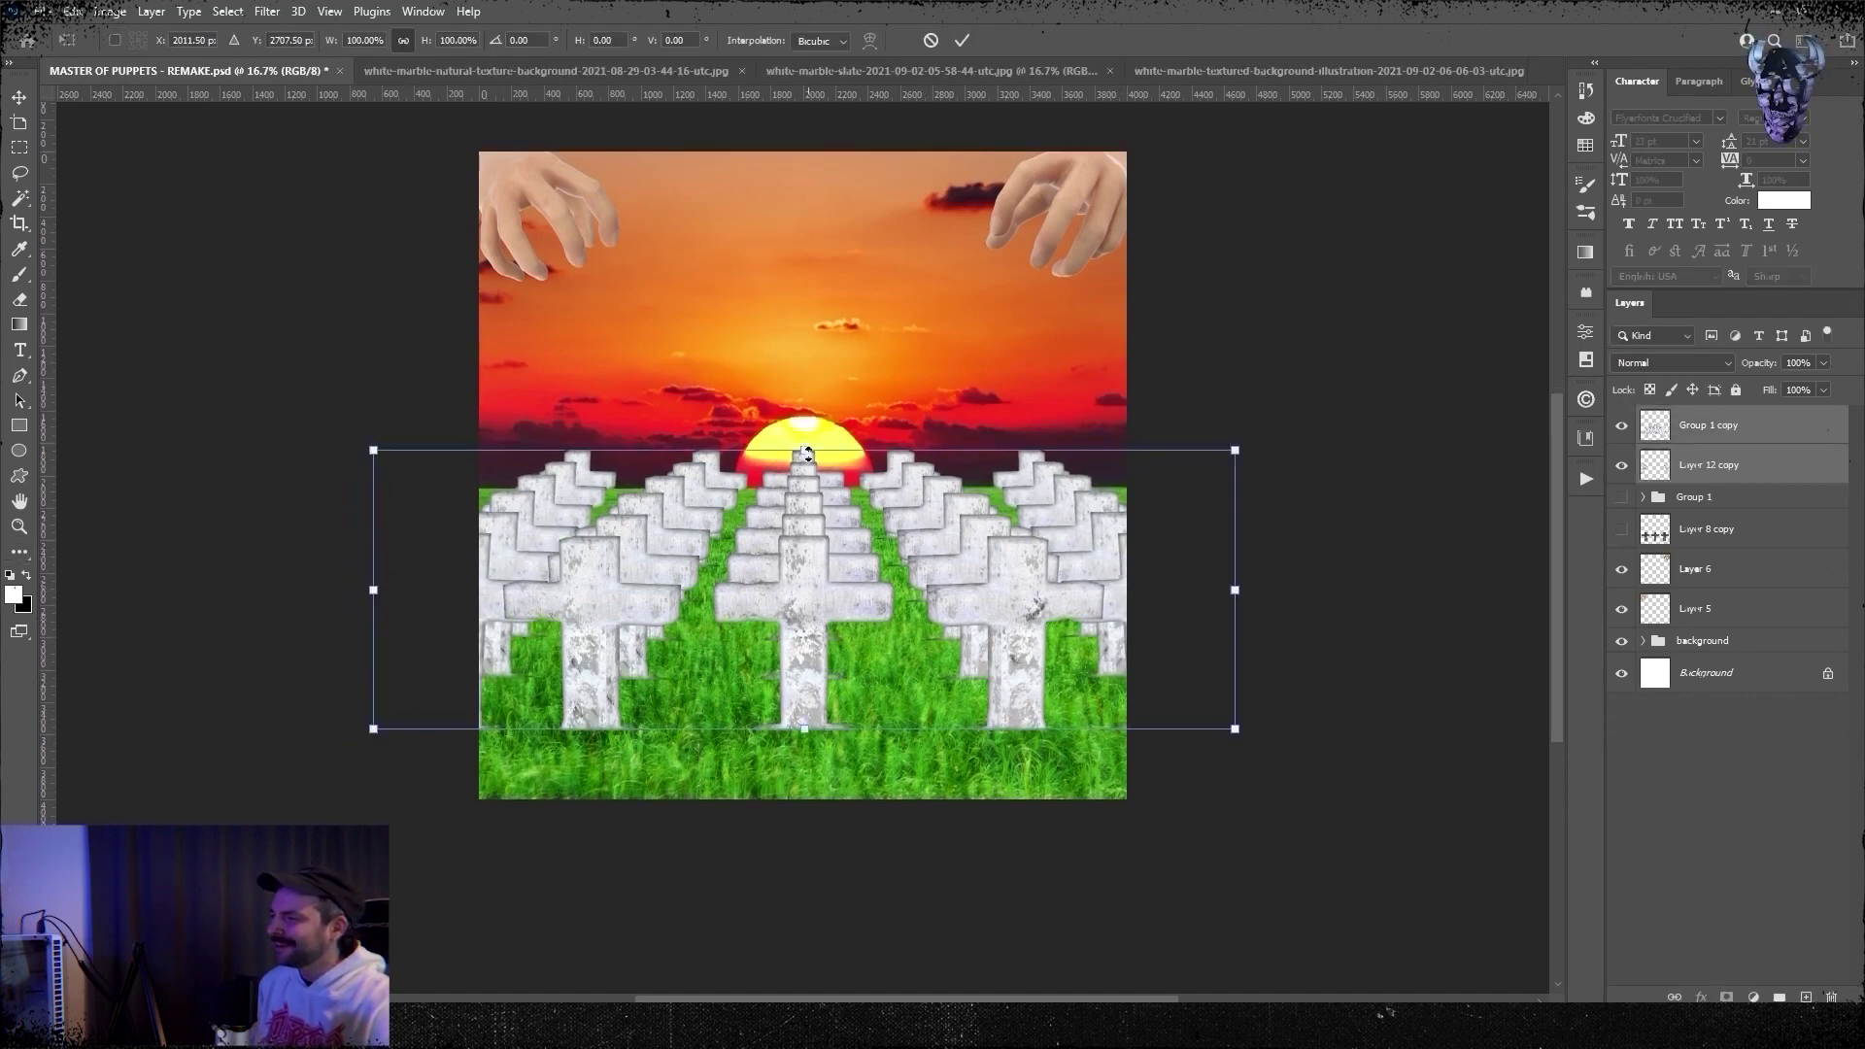
left_click_drag(804, 451, 804, 464)
left_click_drag(805, 729, 810, 730)
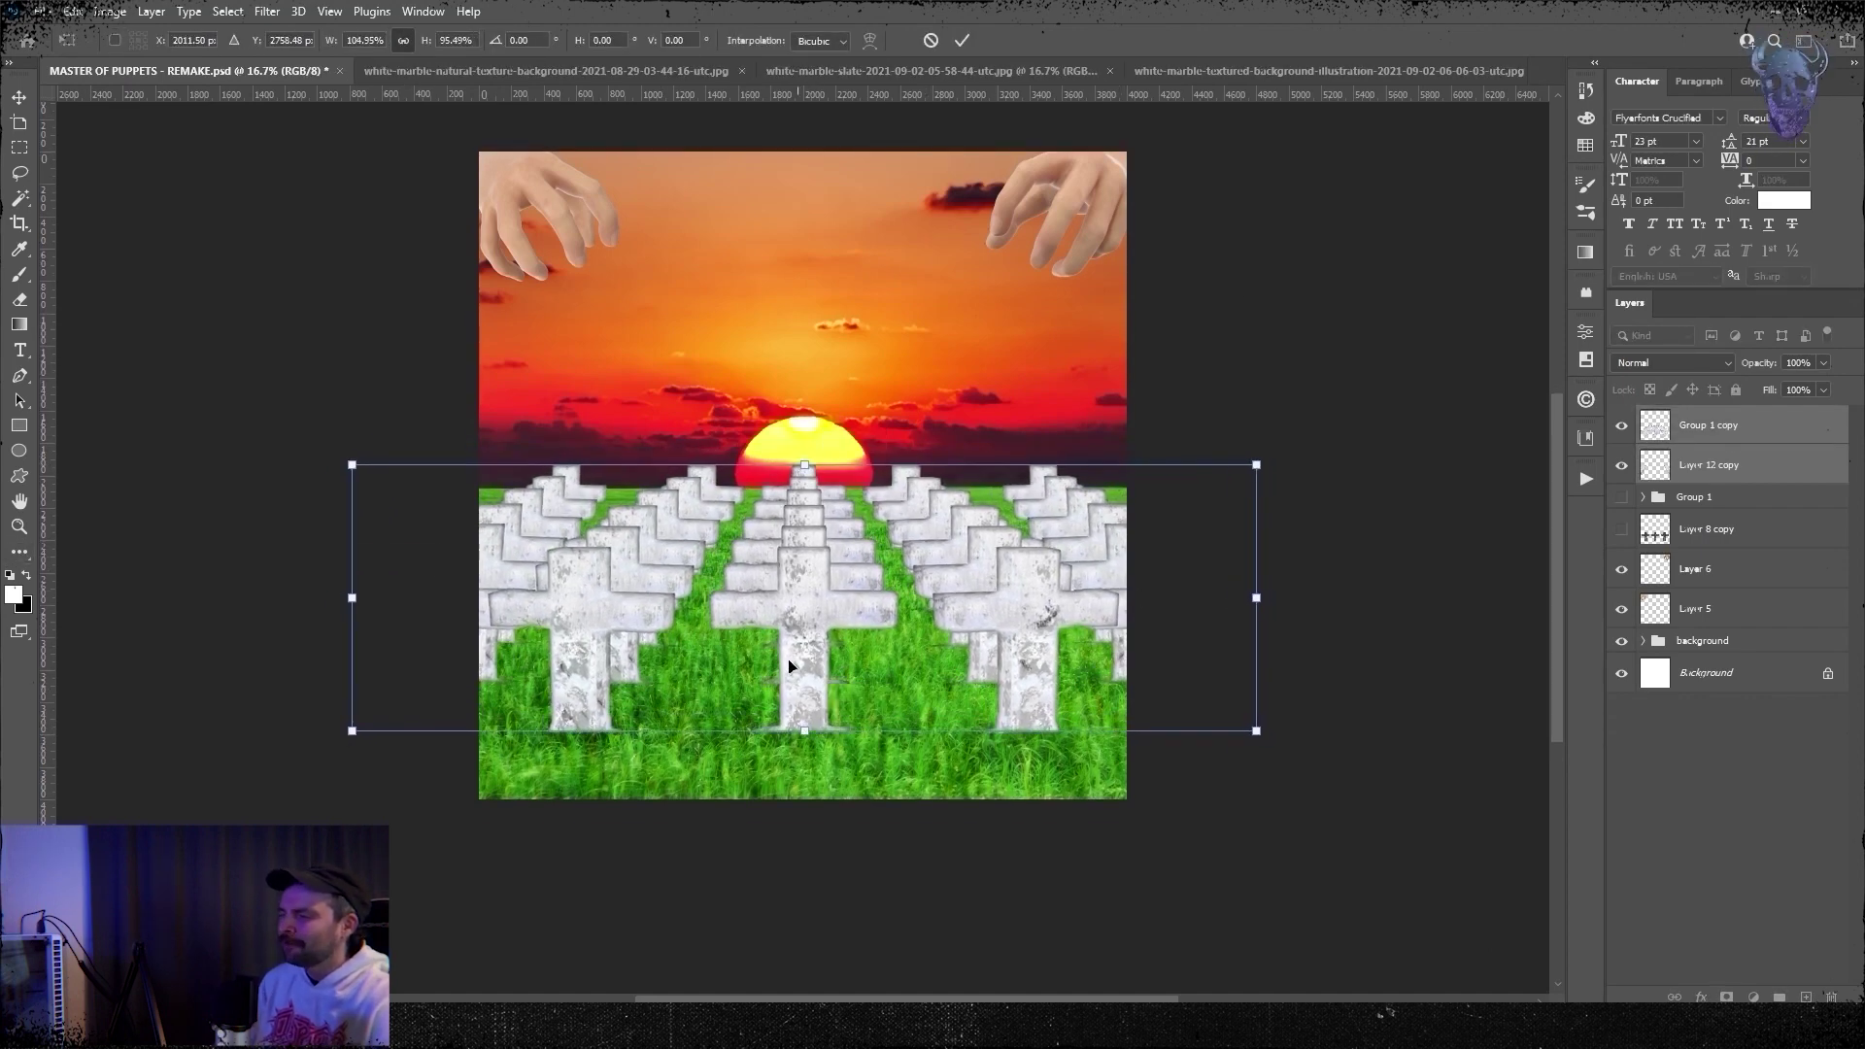
key("Return")
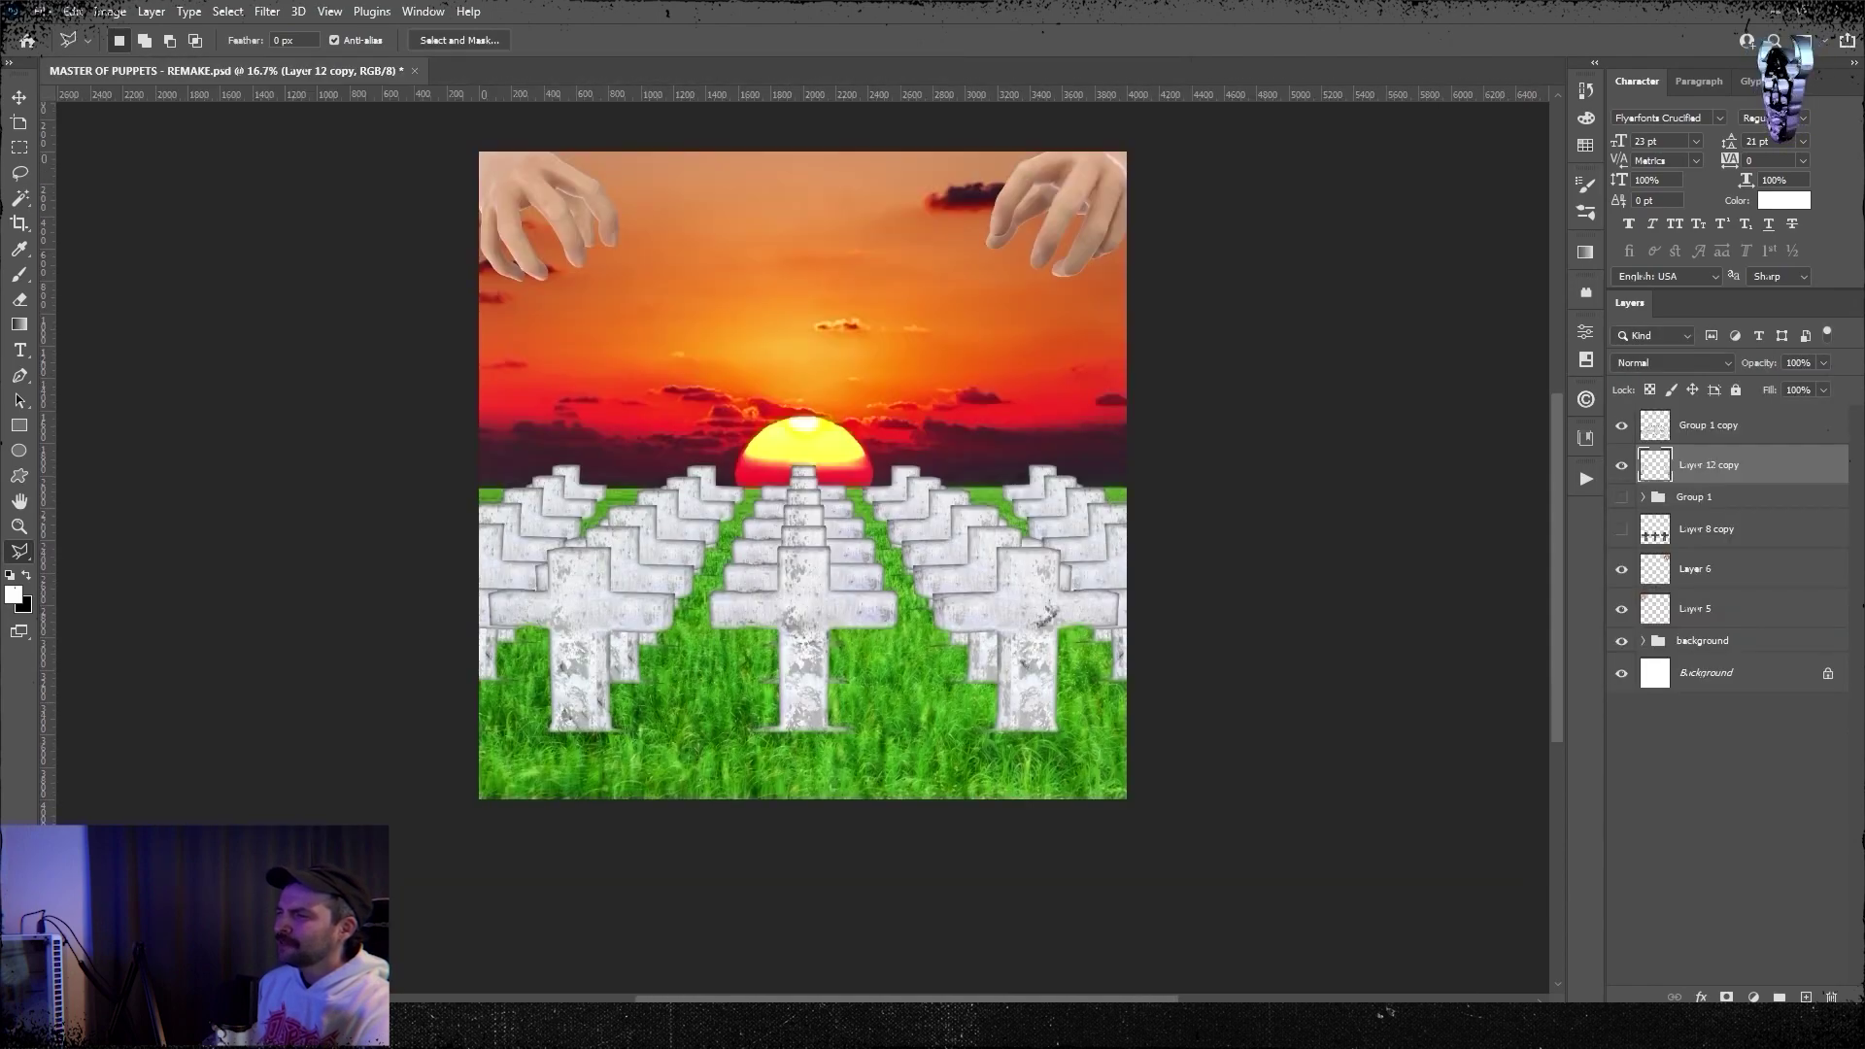
- Place the M1 Combat Helmet image above the crosses, rotated -90° at 53.73% scale, beside the left front cross
left_click_drag(498, 602, 819, 333)
key("Return")
left_click_drag(1729, 465, 1729, 410)
key("ctrl+t")
left_click_drag(622, 297, 617, 649)
left_click_drag(968, 308, 814, 460)
left_click_drag(767, 473, 546, 529)
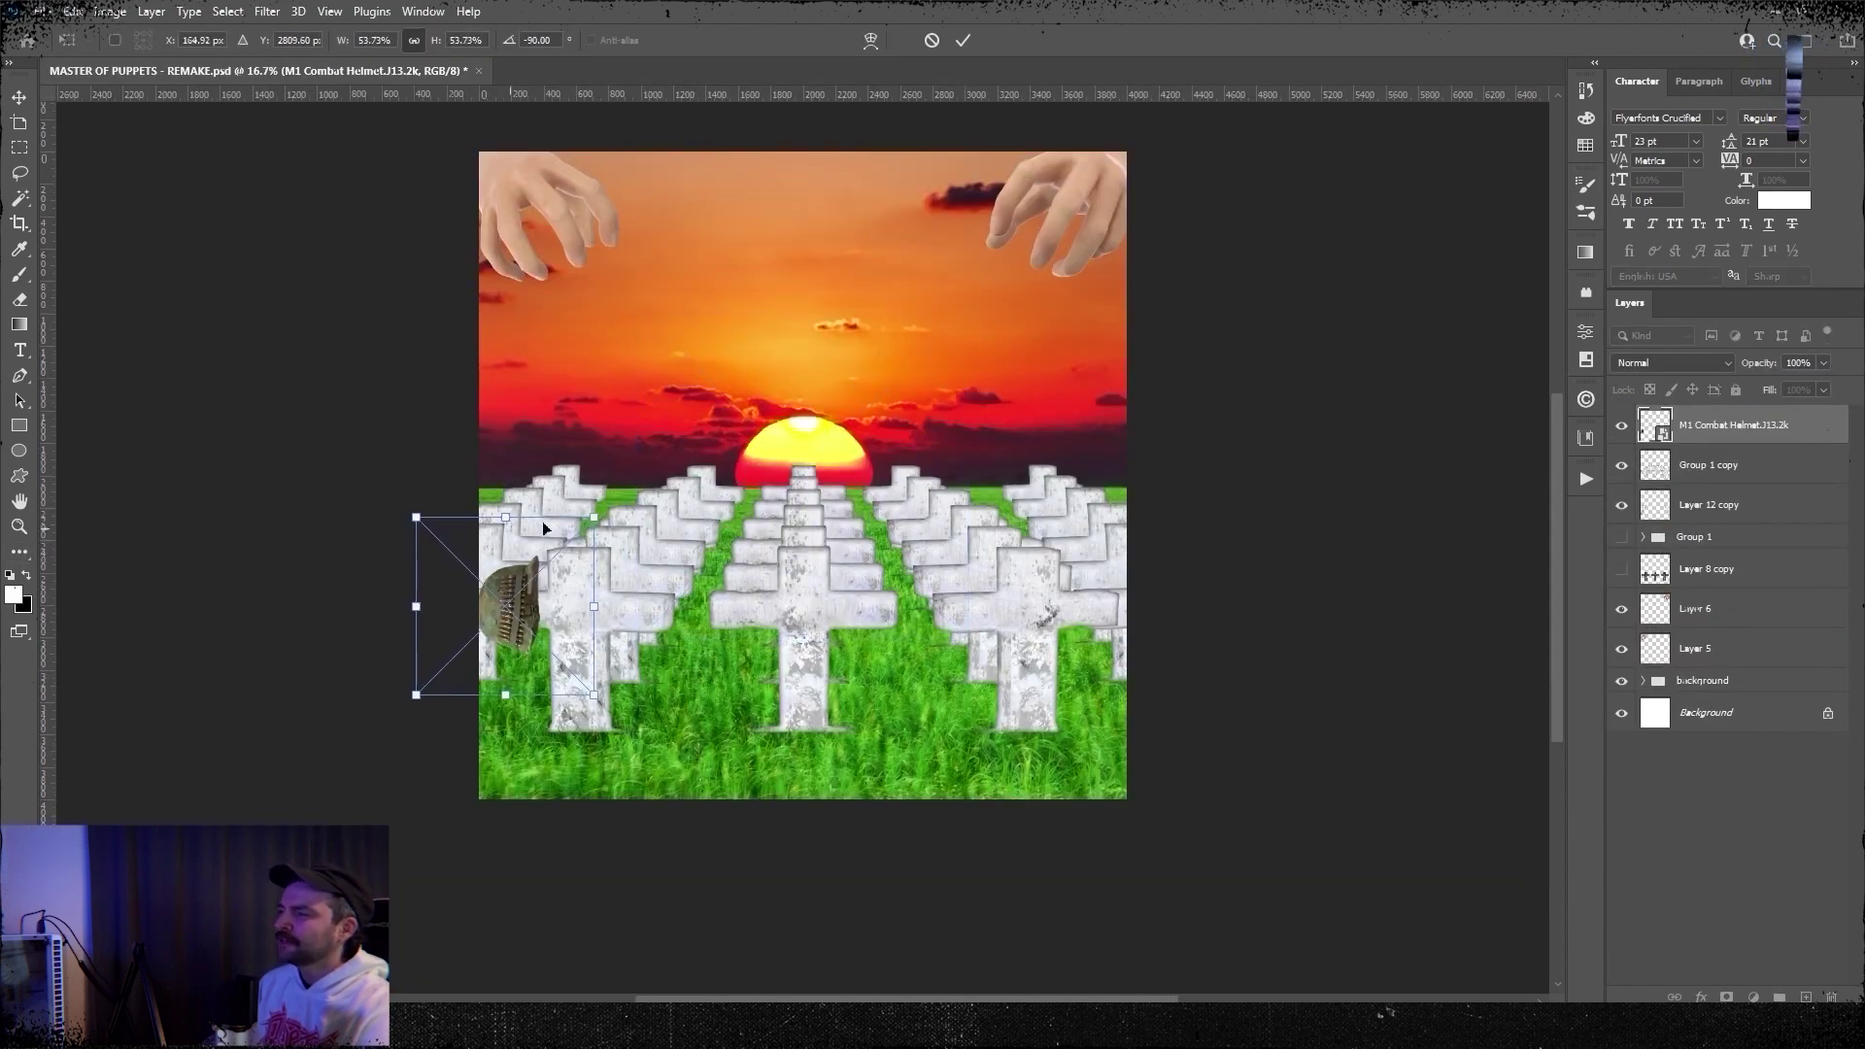
key("Return")
- Resize the helmet and crosses layers together and rotate the helmet about 5.7° against the left front cross
left_click(1709, 505, "shift")
key("ctrl+t")
left_click_drag(804, 464, 804, 475)
left_click_drag(822, 548, 822, 537)
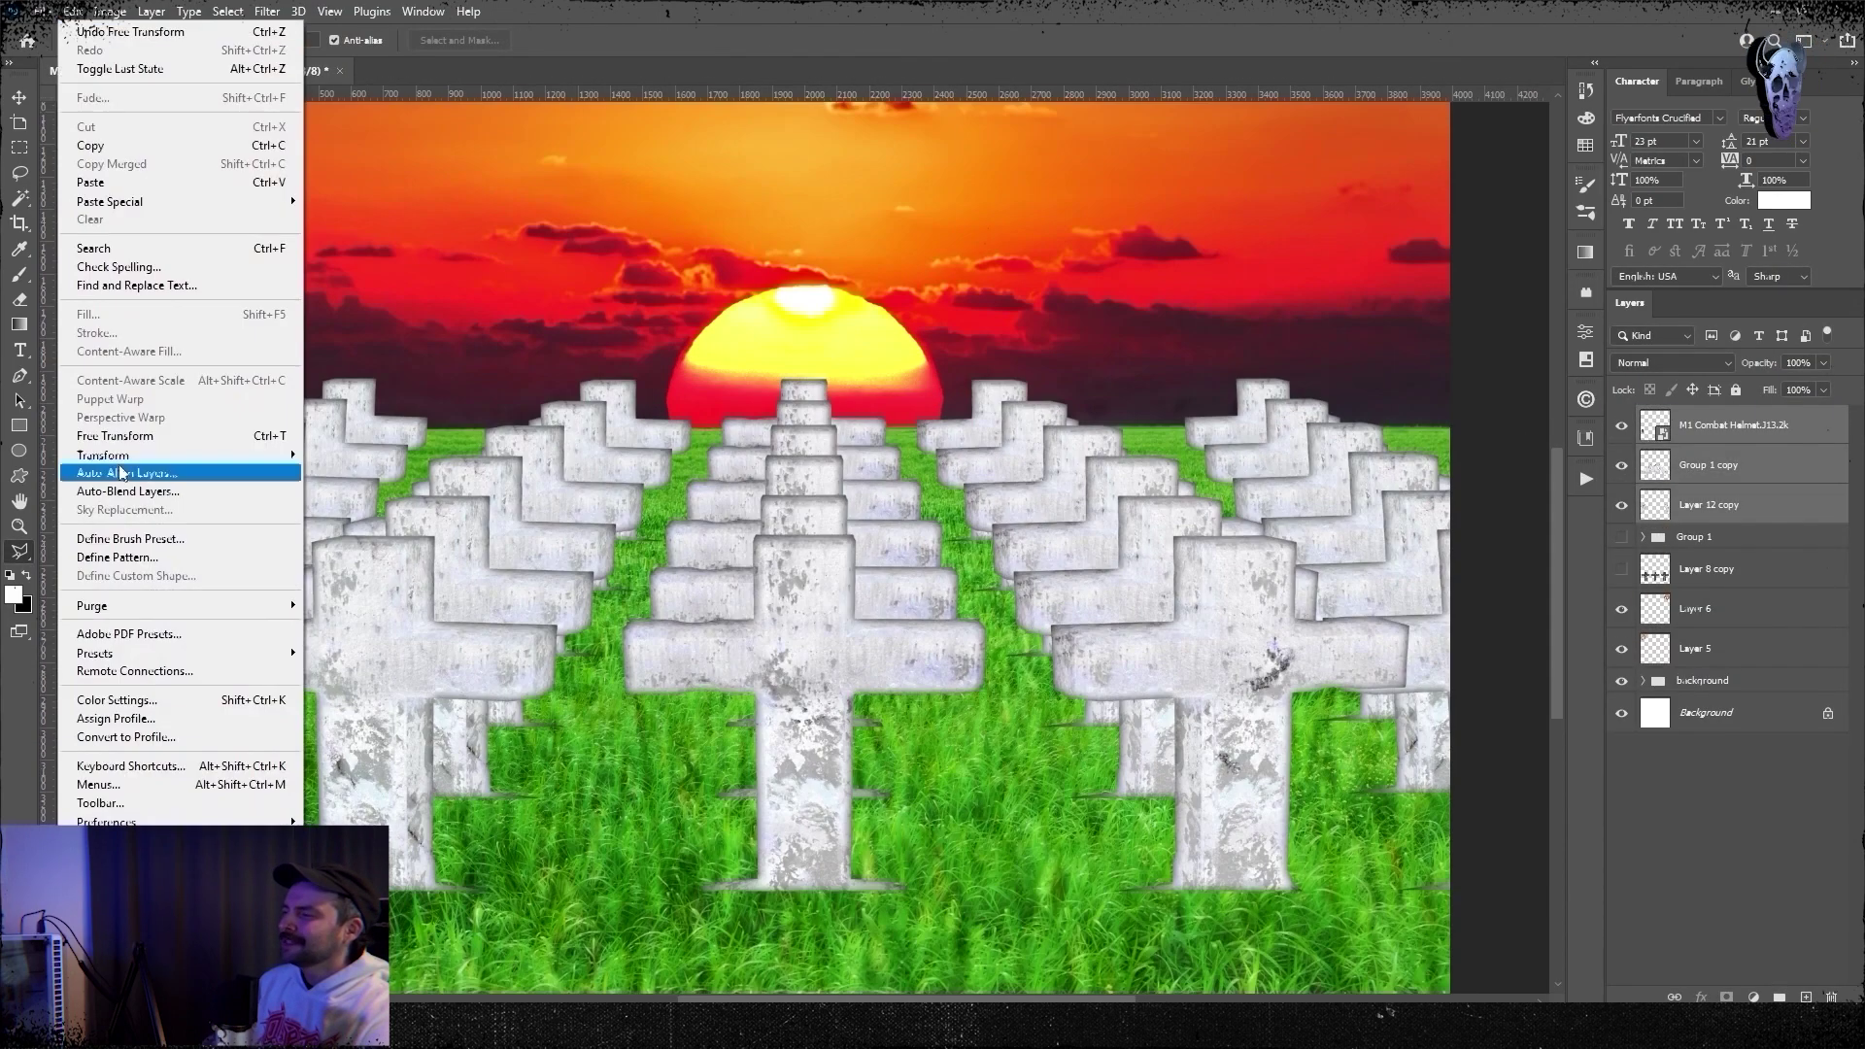
key("Escape")
left_click(73, 11)
left_click(126, 454)
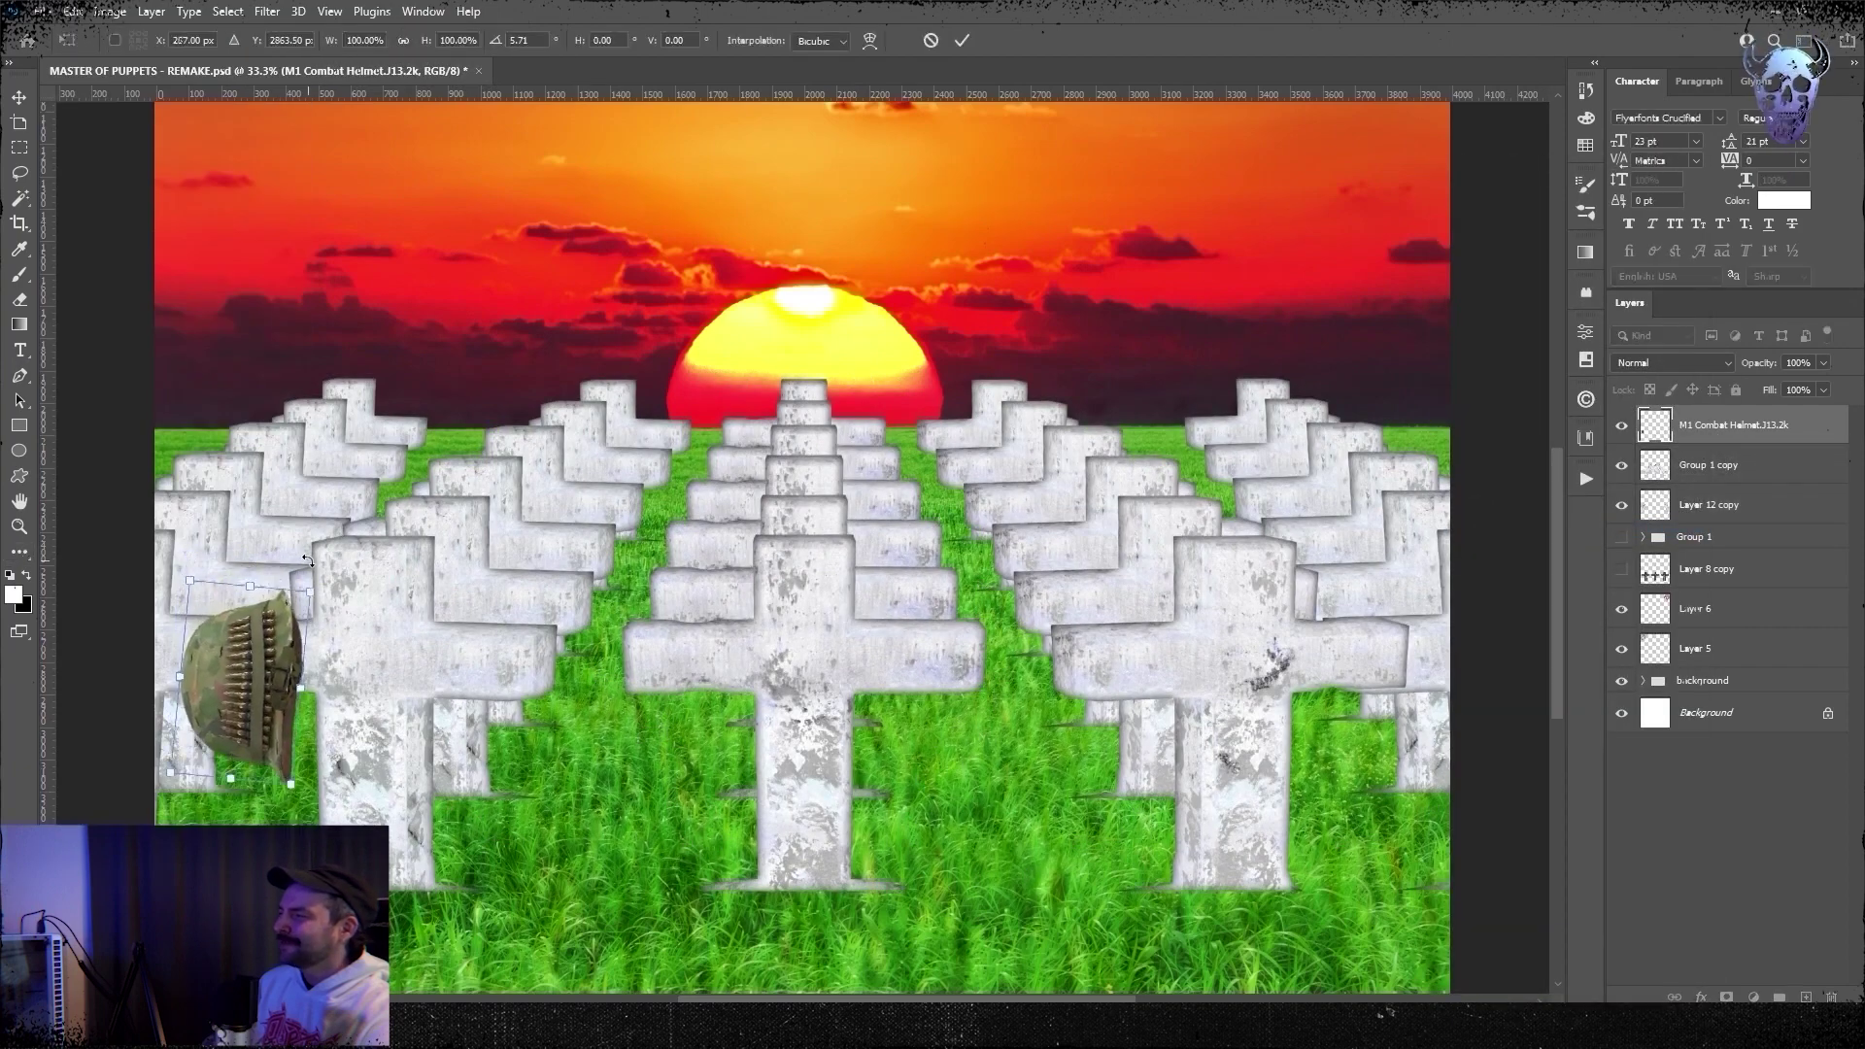
- Hang the dog tag down the middle front cross and set the eraser's hardness to 100%
left_click_drag(797, 233, 795, 490)
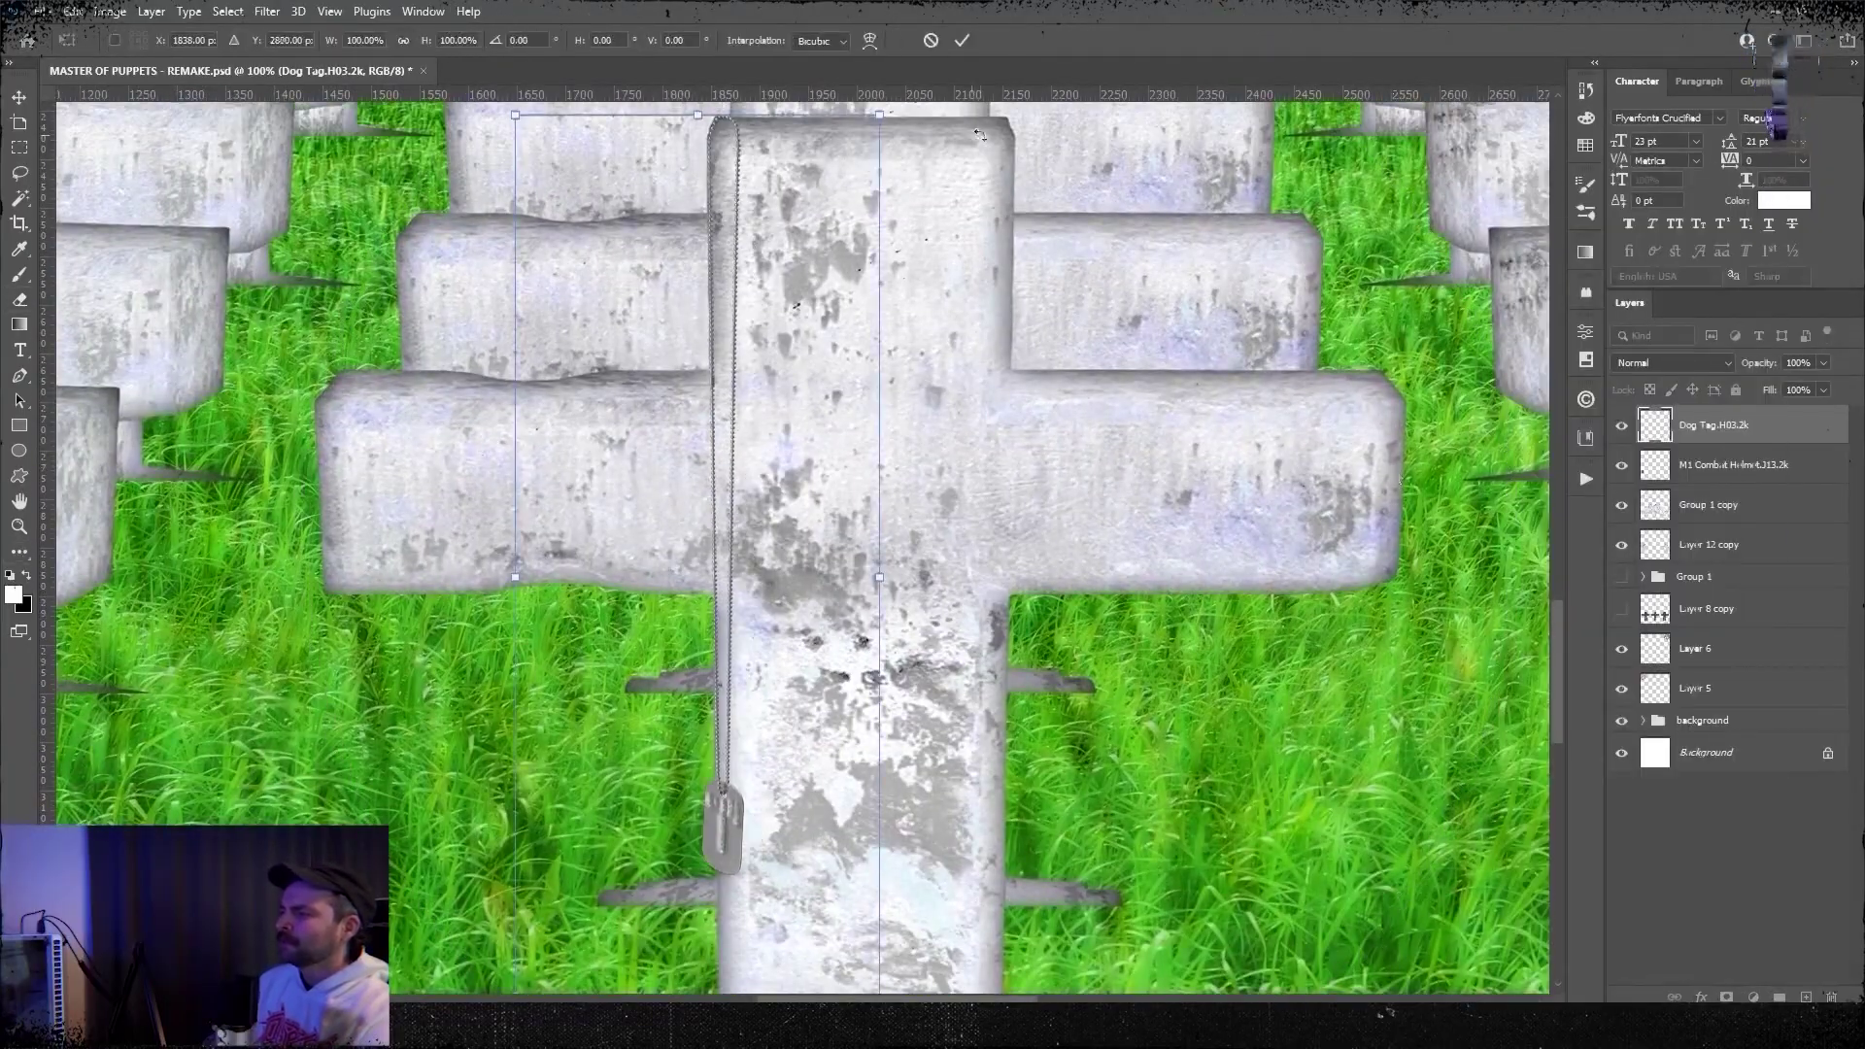
left_click(141, 40)
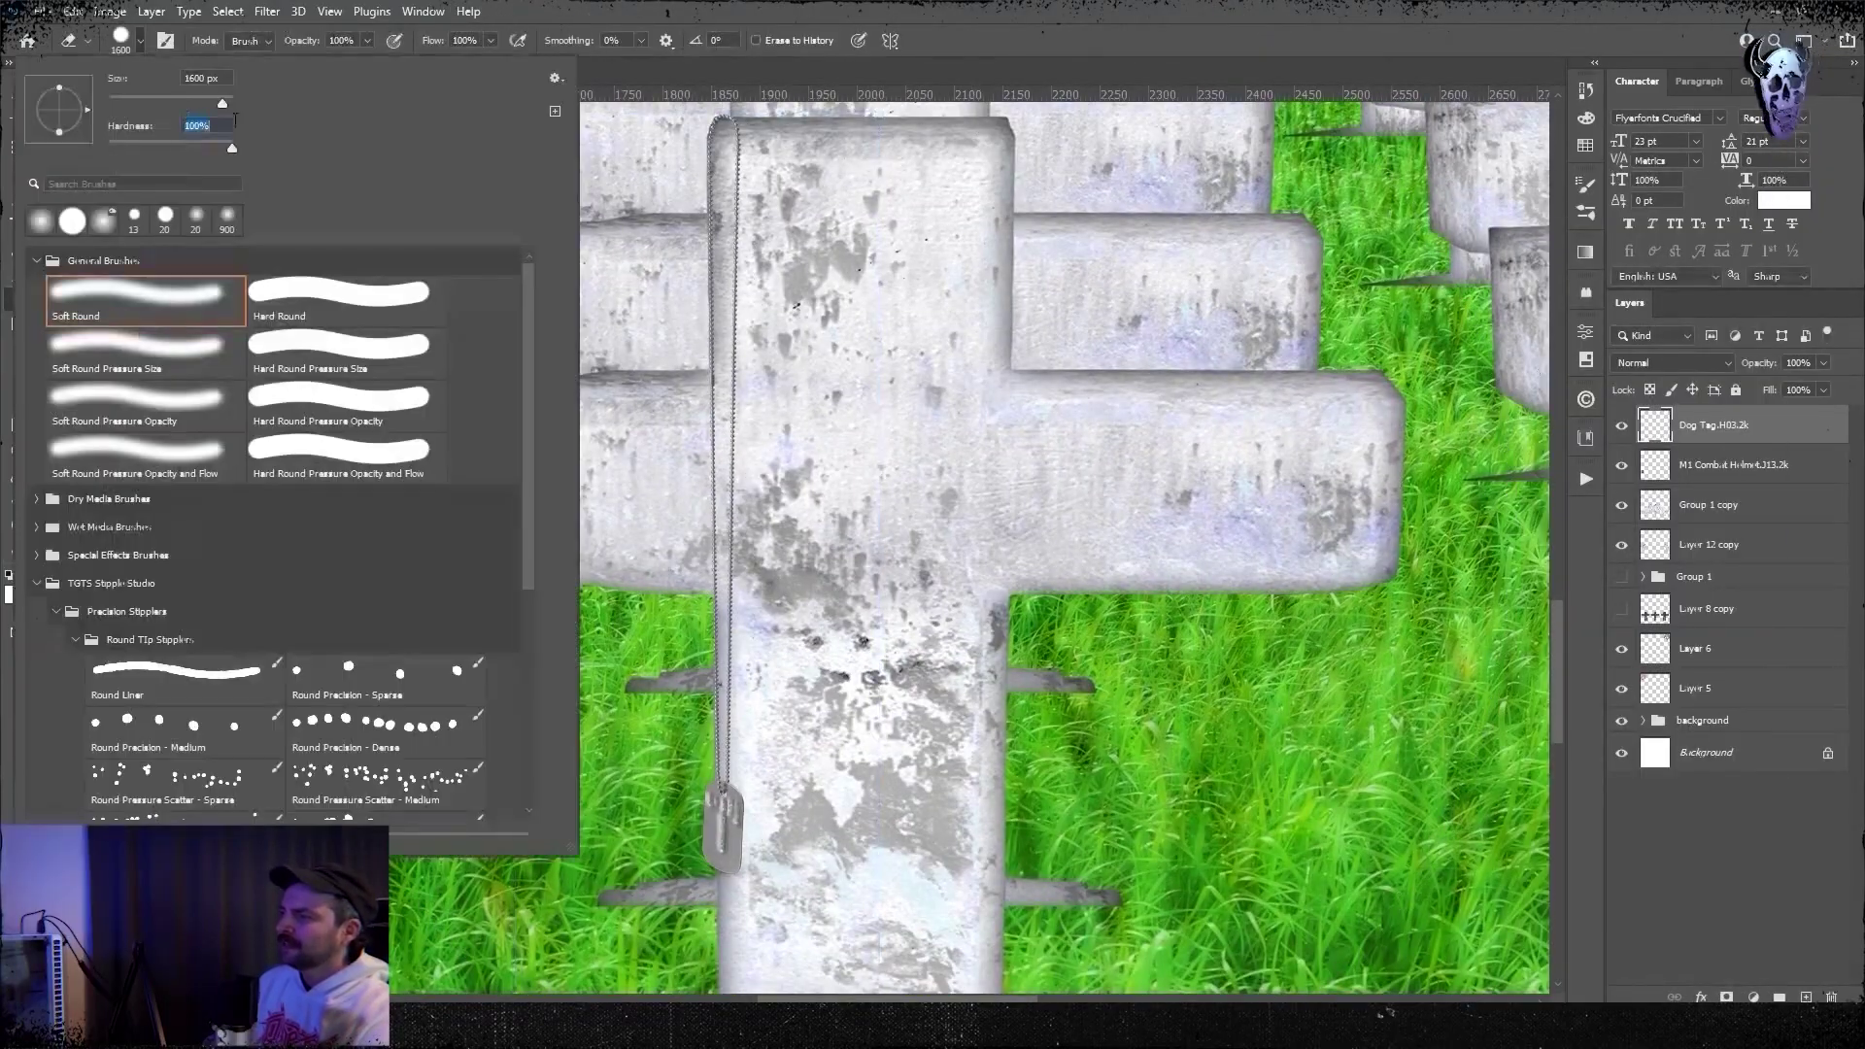
left_click(151, 11)
mouse_move(184, 200)
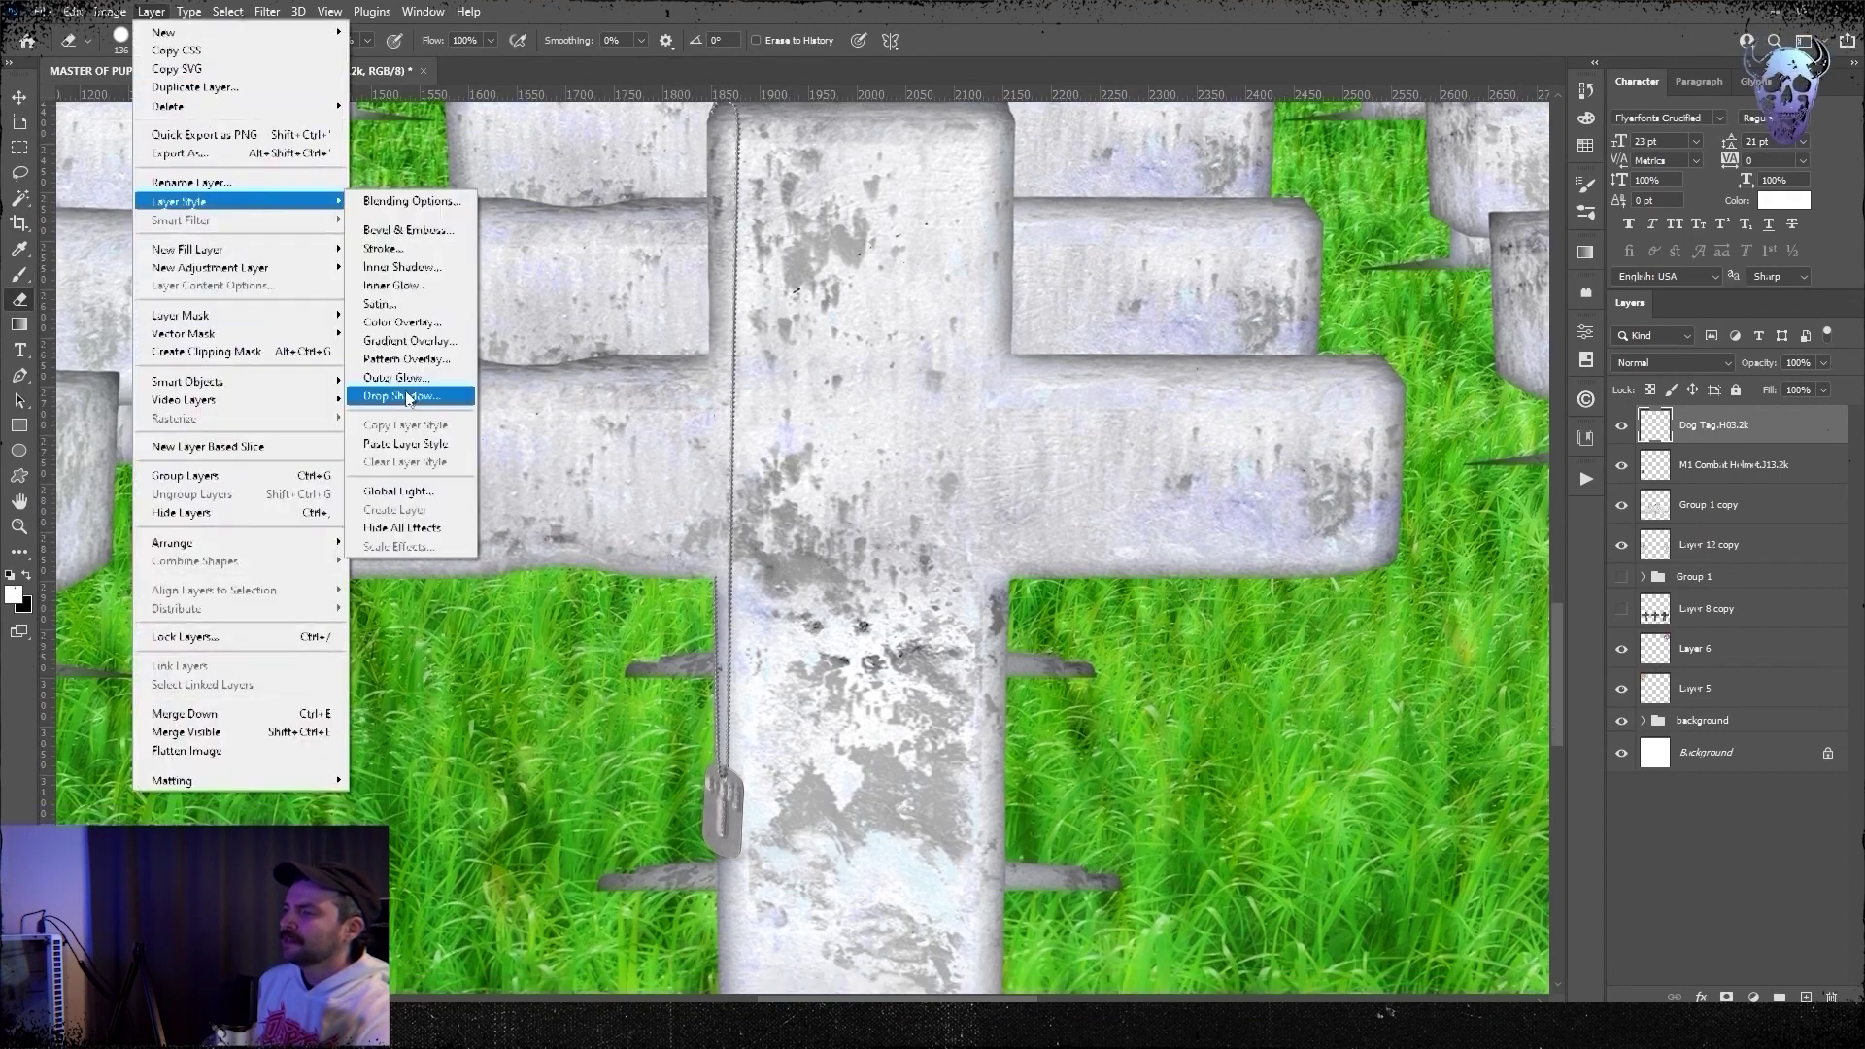
left_click(404, 397)
left_click(1682, 213)
- Load the dog tag's outline as a selection and give its layer a drop shadow
left_click(1655, 425, "ctrl")
left_click(228, 12)
left_click(306, 285, "shift")
left_click(1230, 777)
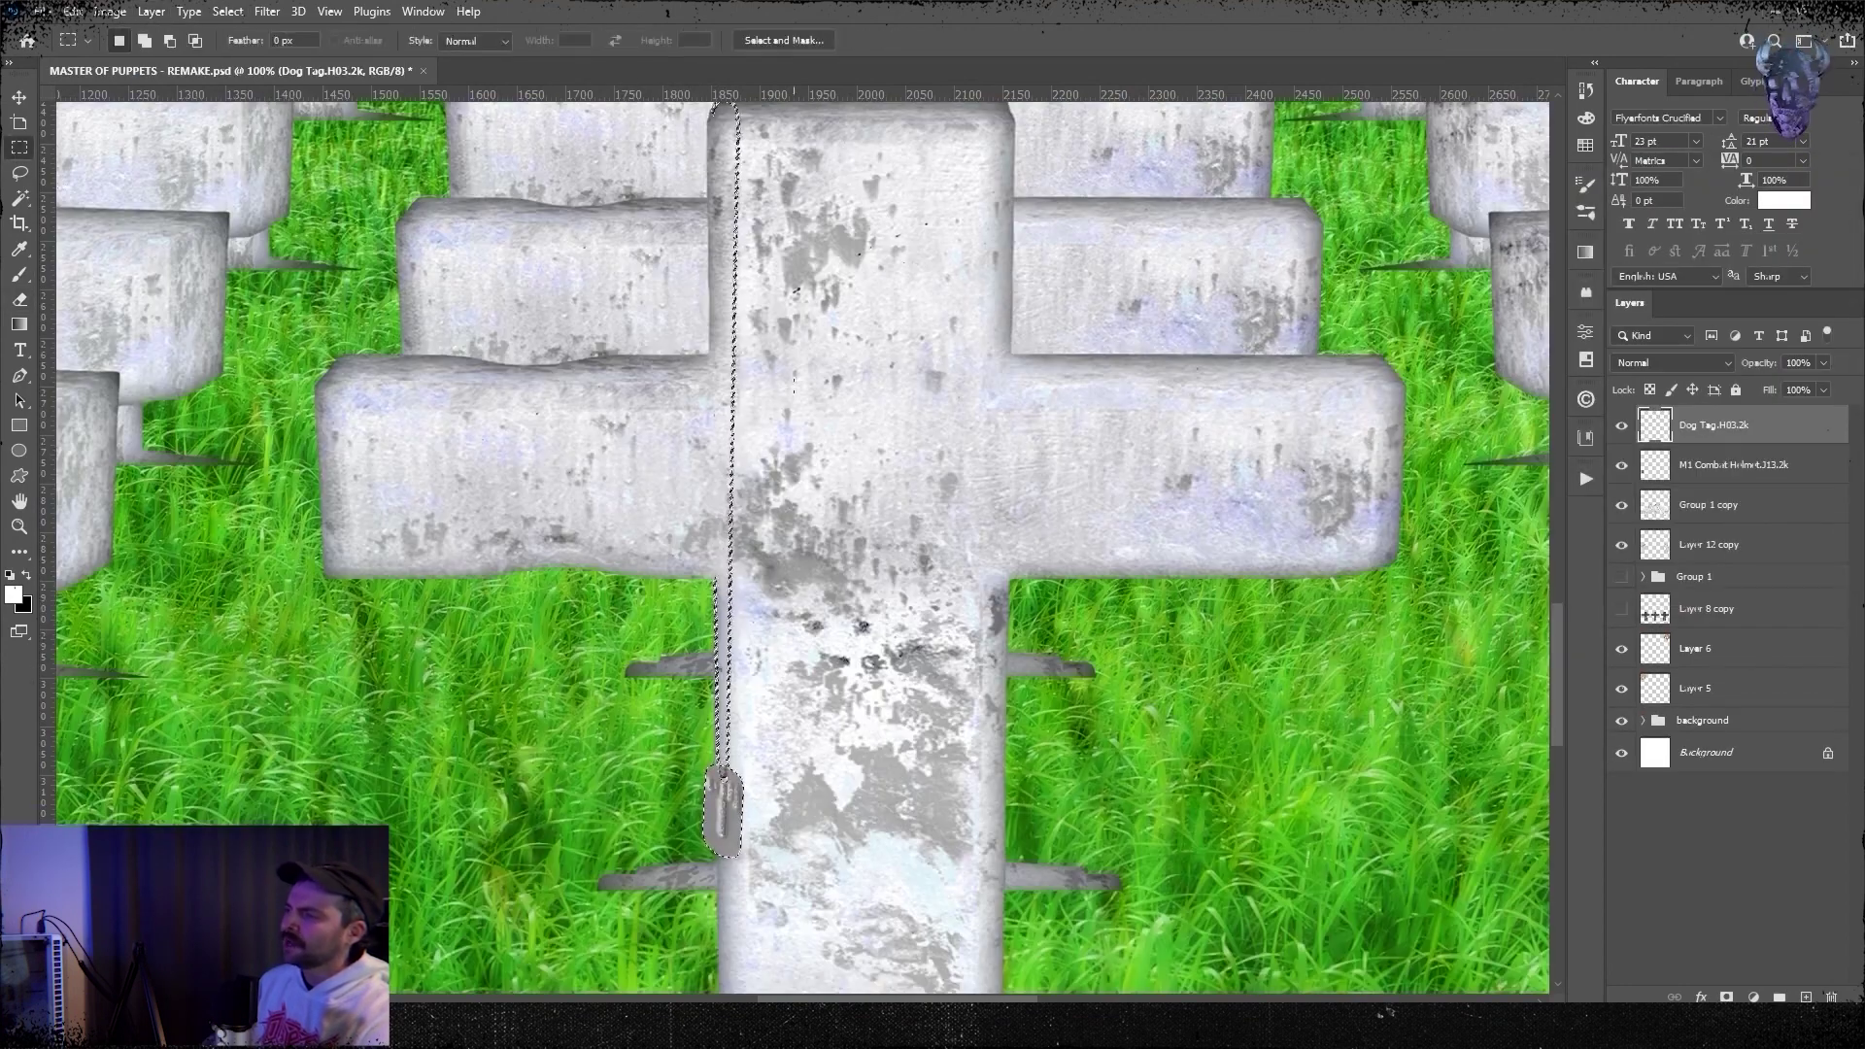
left_click(150, 12)
left_click(417, 413)
left_click_drag(1438, 380, 1462, 381)
left_click_drag(1498, 359, 1443, 338)
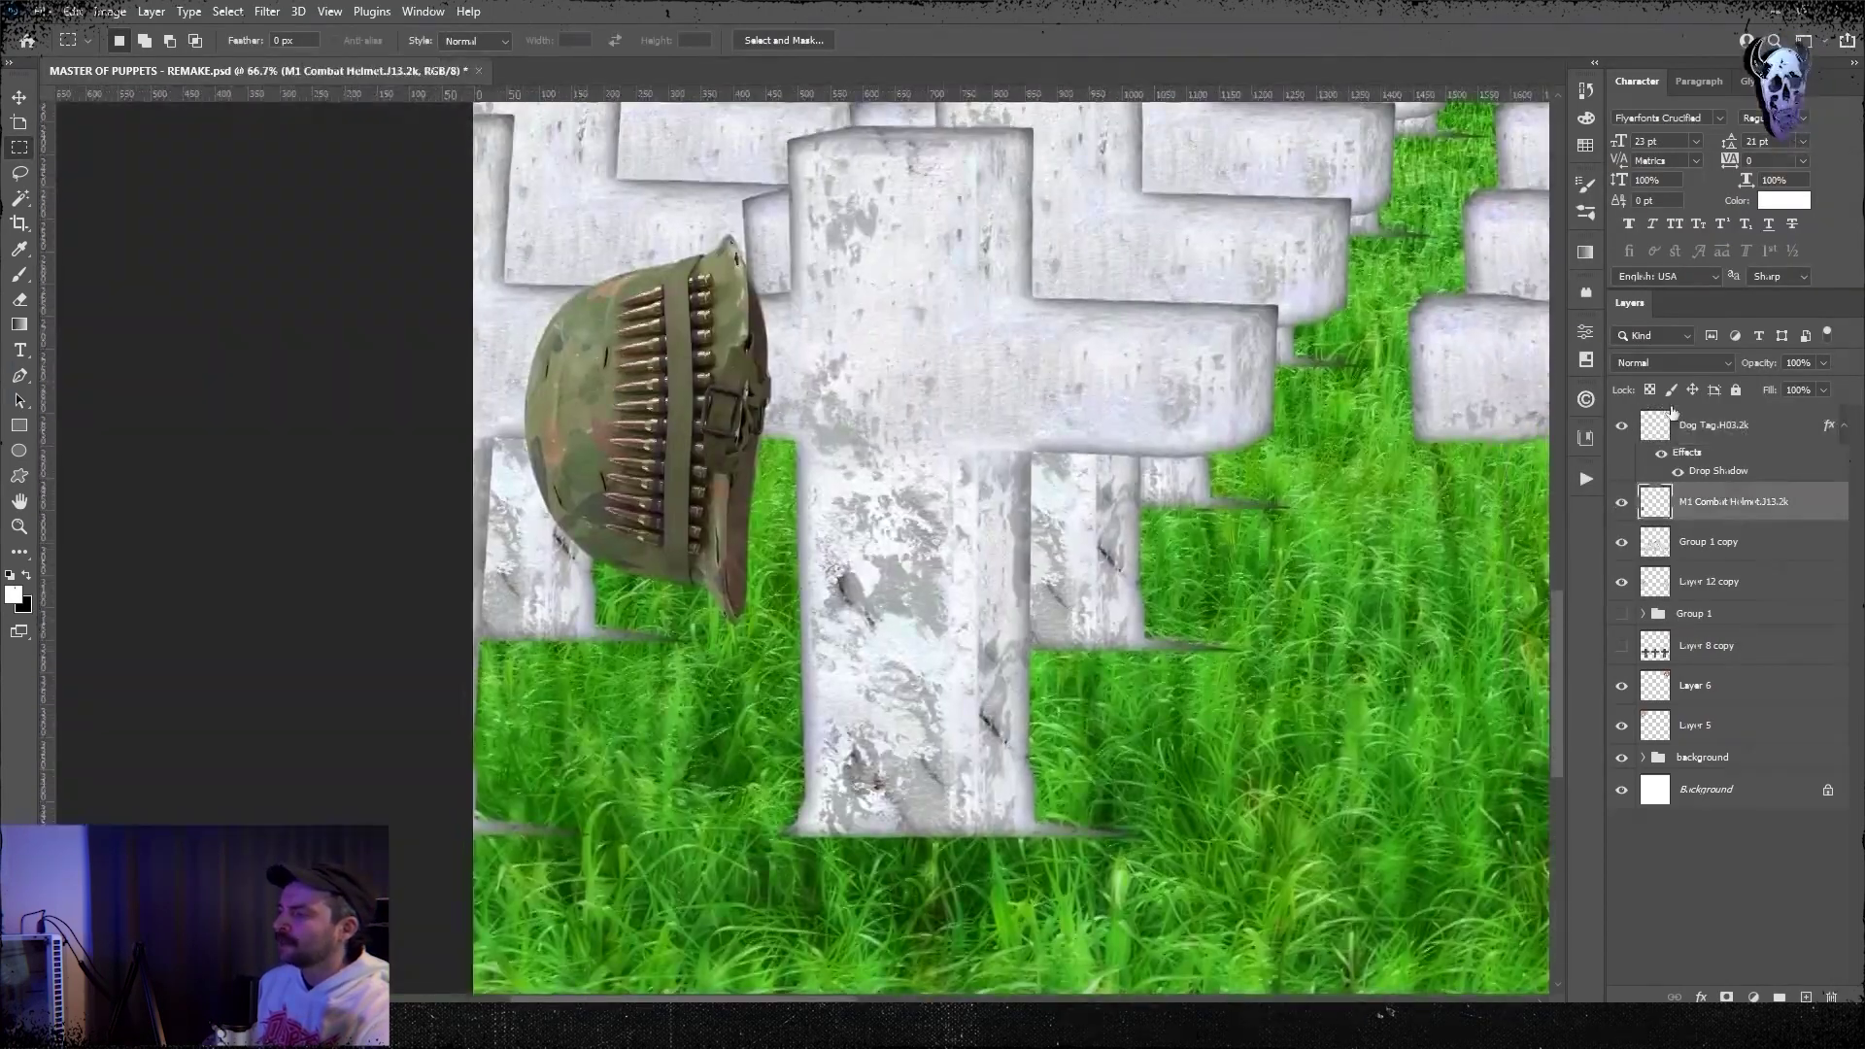
- Shorten the dog tag, helmet and crosses layers together by raising their shared bottom edge slightly
key("ctrl+plus")
key("ctrl+plus")
scroll(759, 685, "up", 5)
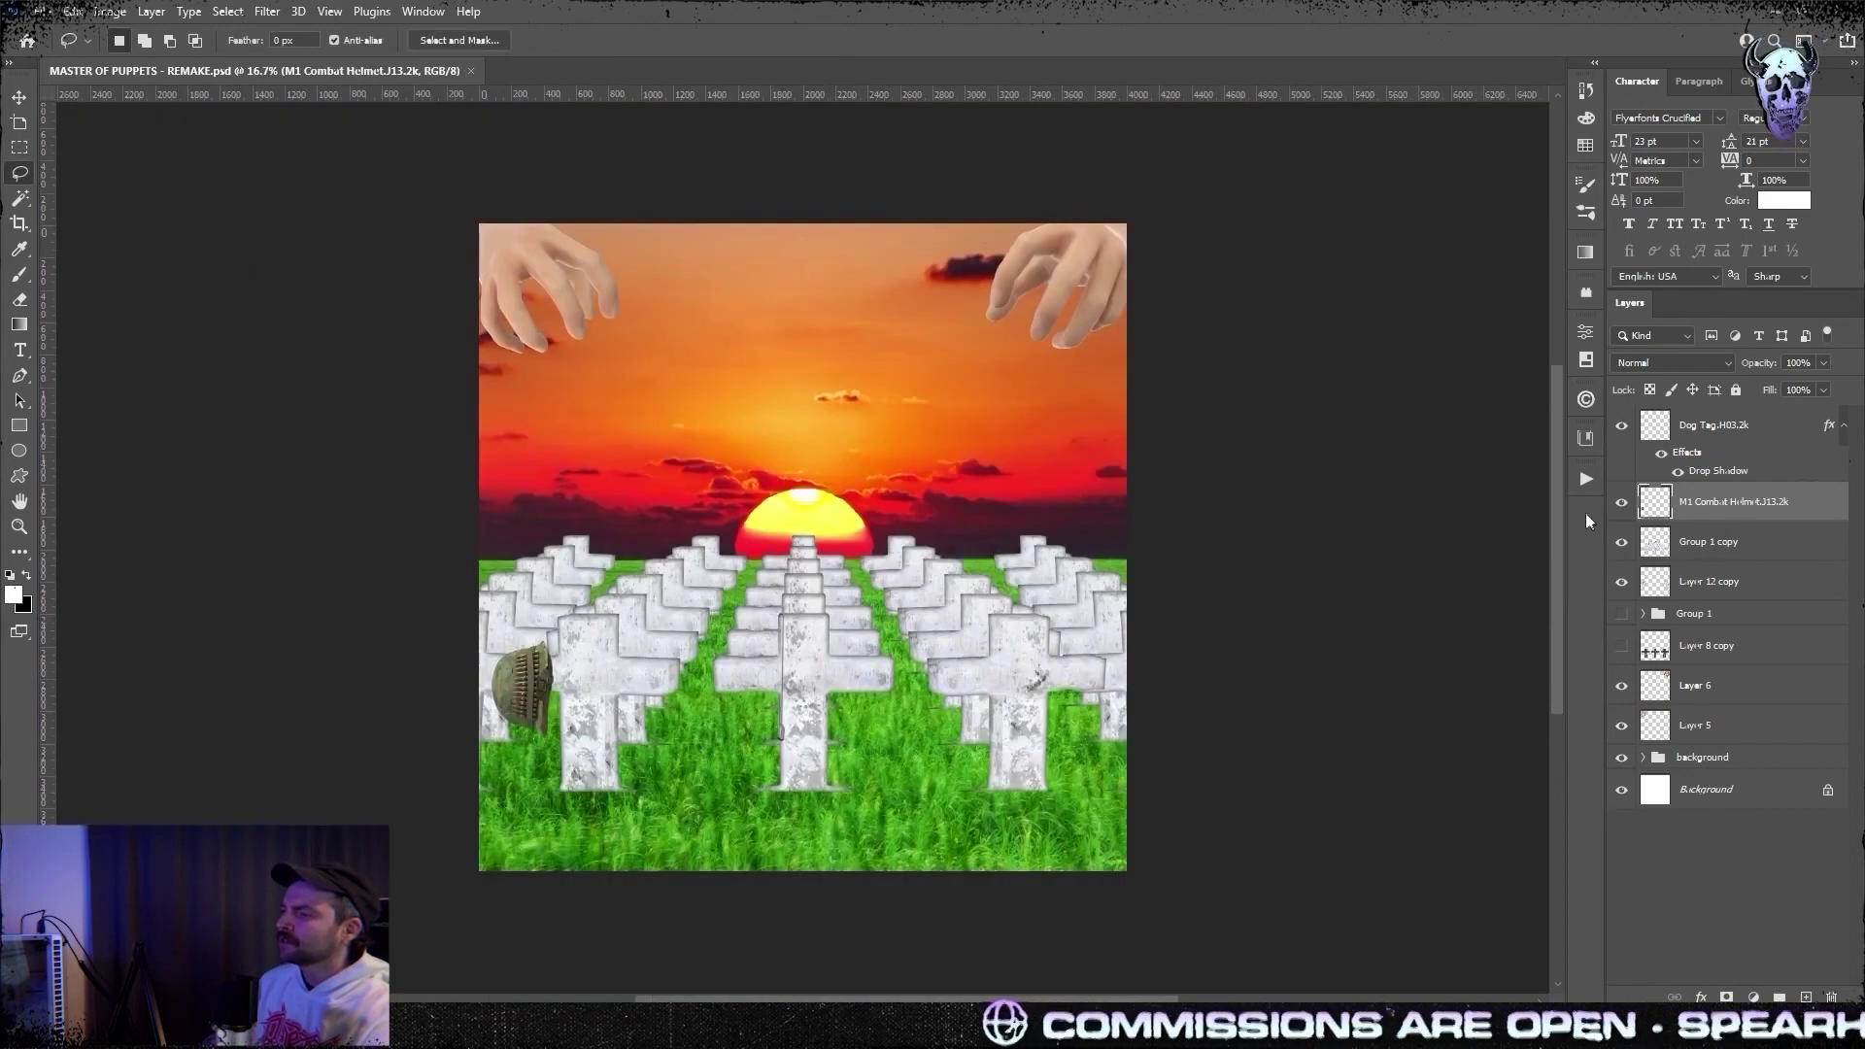
left_click(1728, 426)
left_click(1721, 583, "shift")
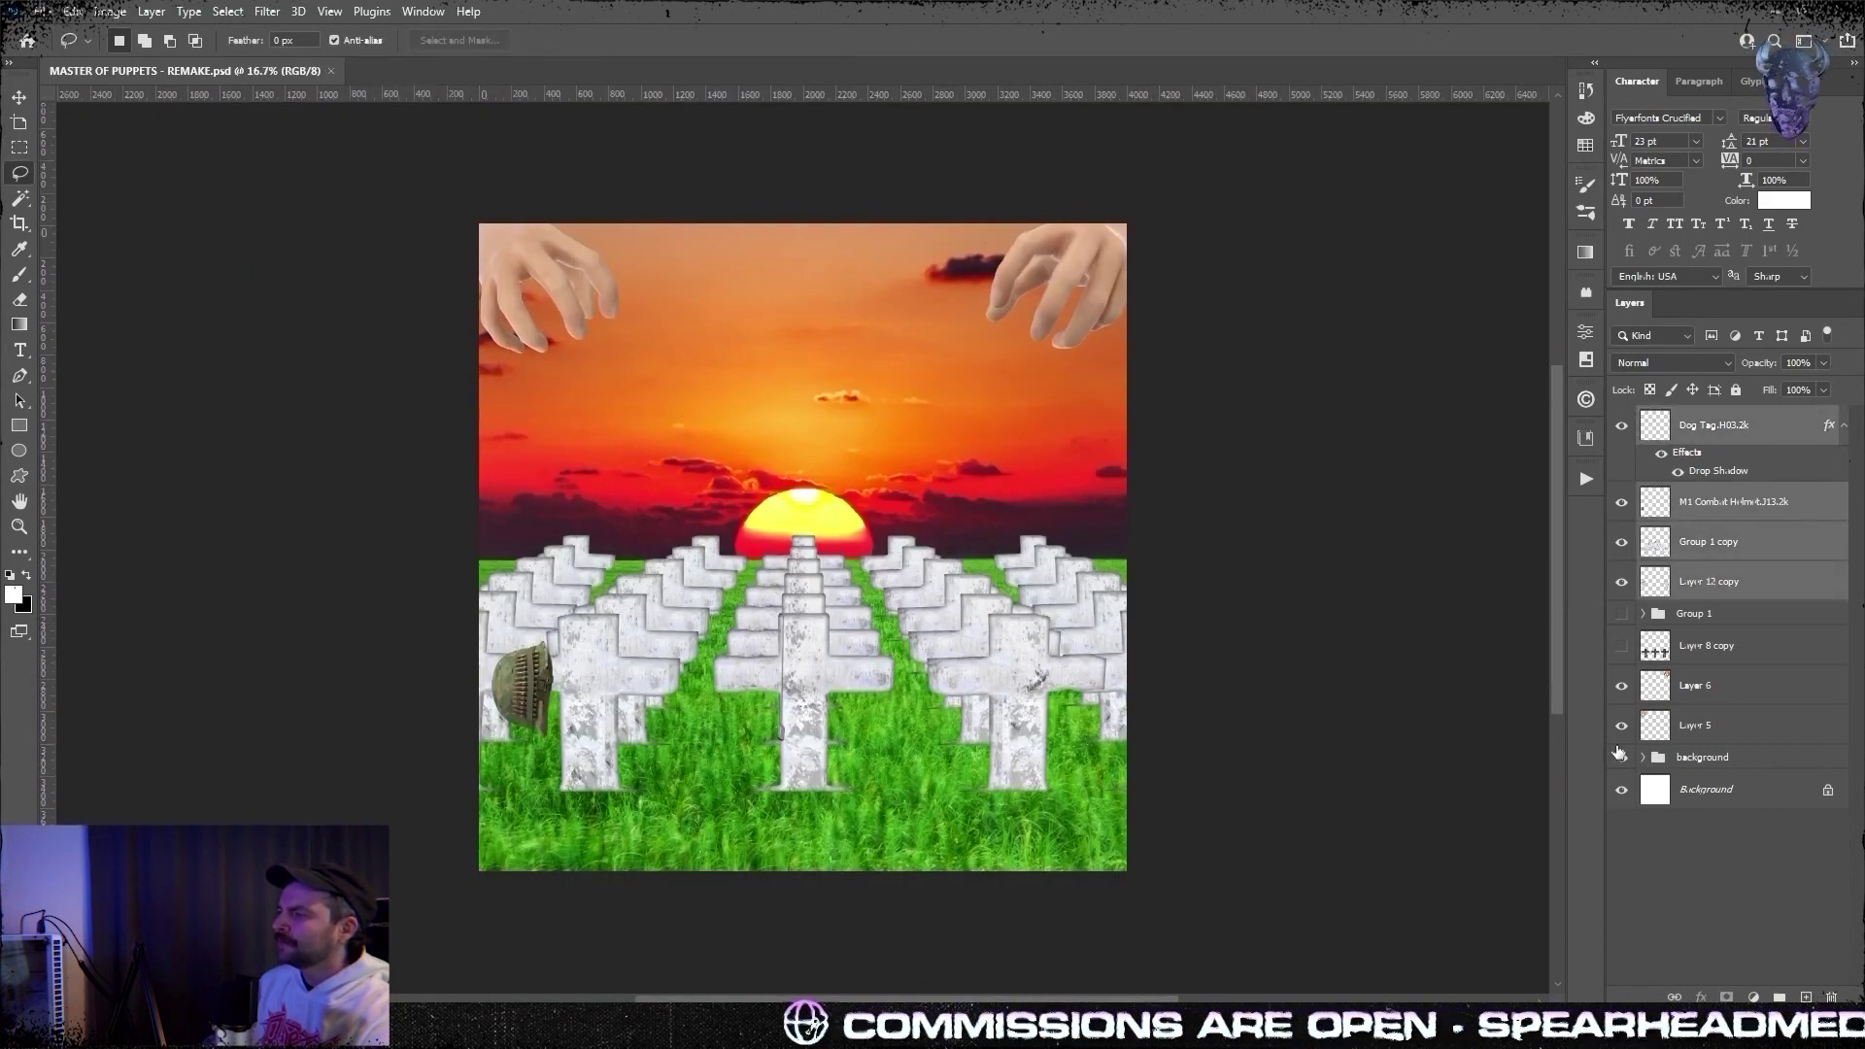
key("ctrl+t")
left_click_drag(807, 789, 810, 775)
key("Return")
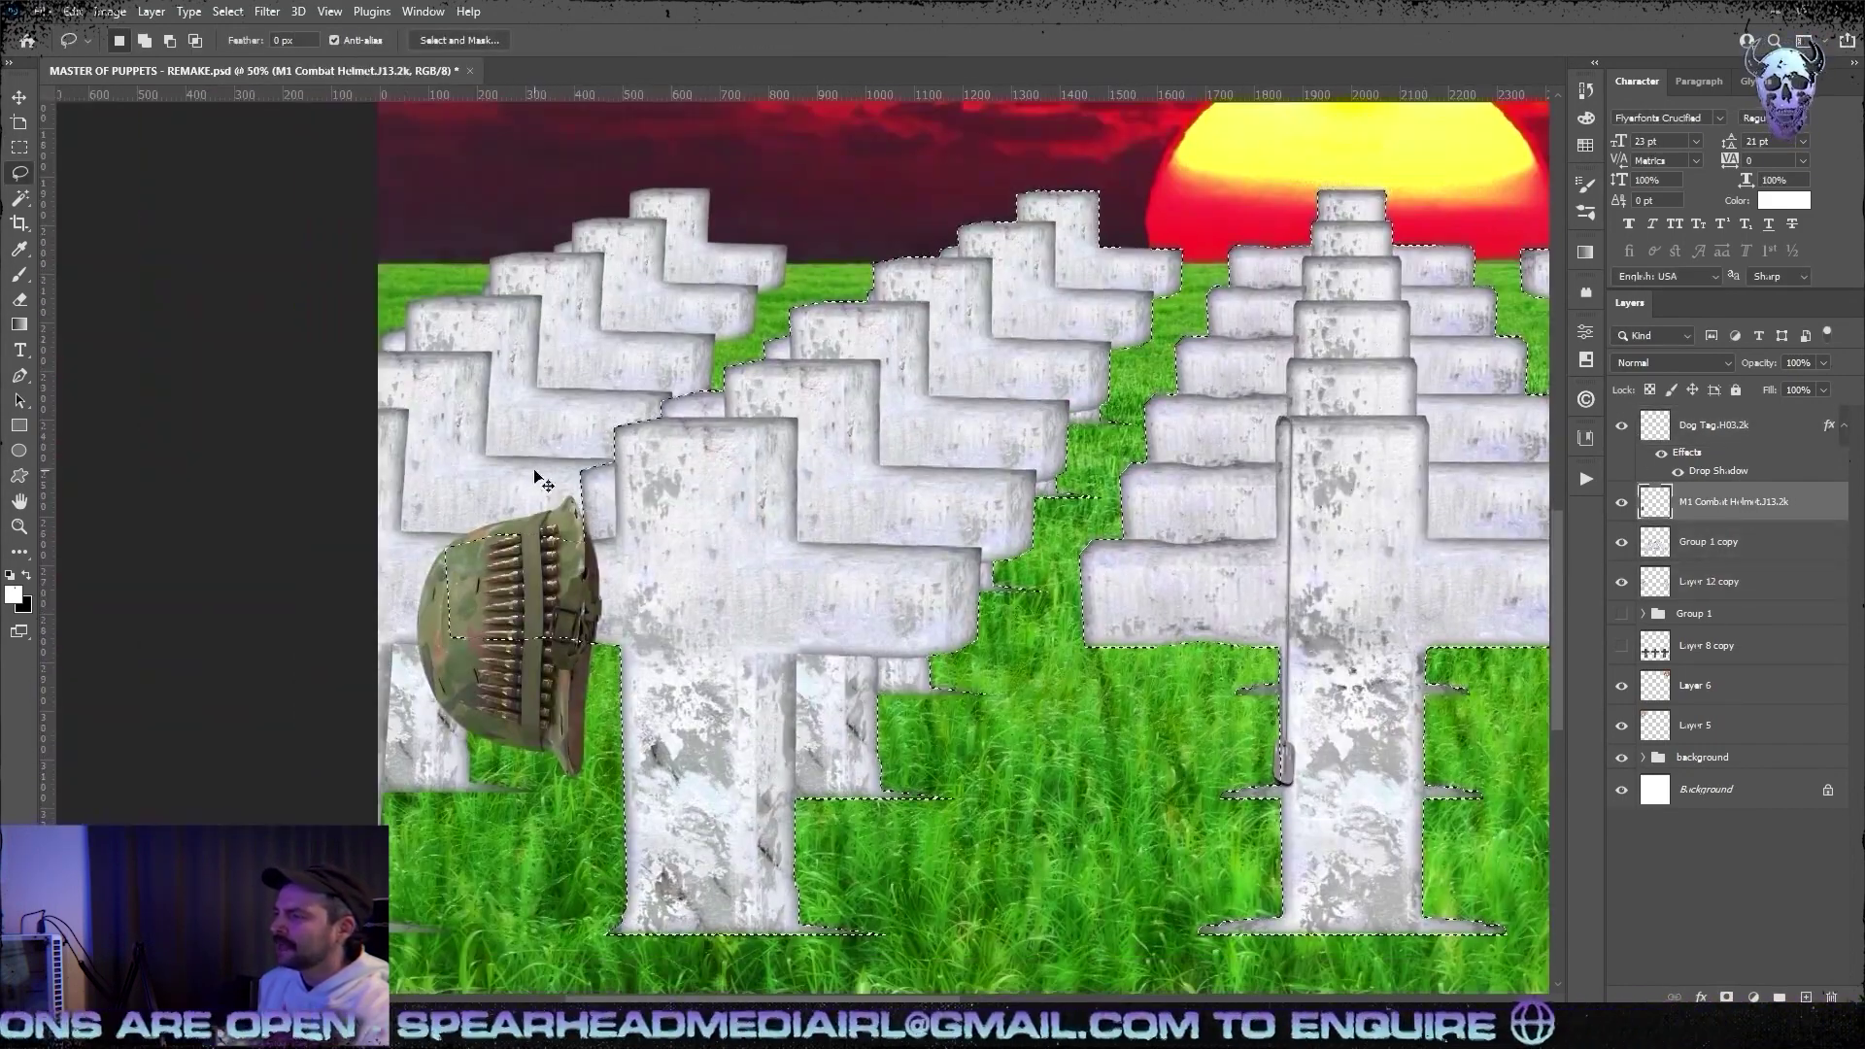
- Trim the helmet's edge where it overlaps the arm of the left front cross
key("ctrl+plus")
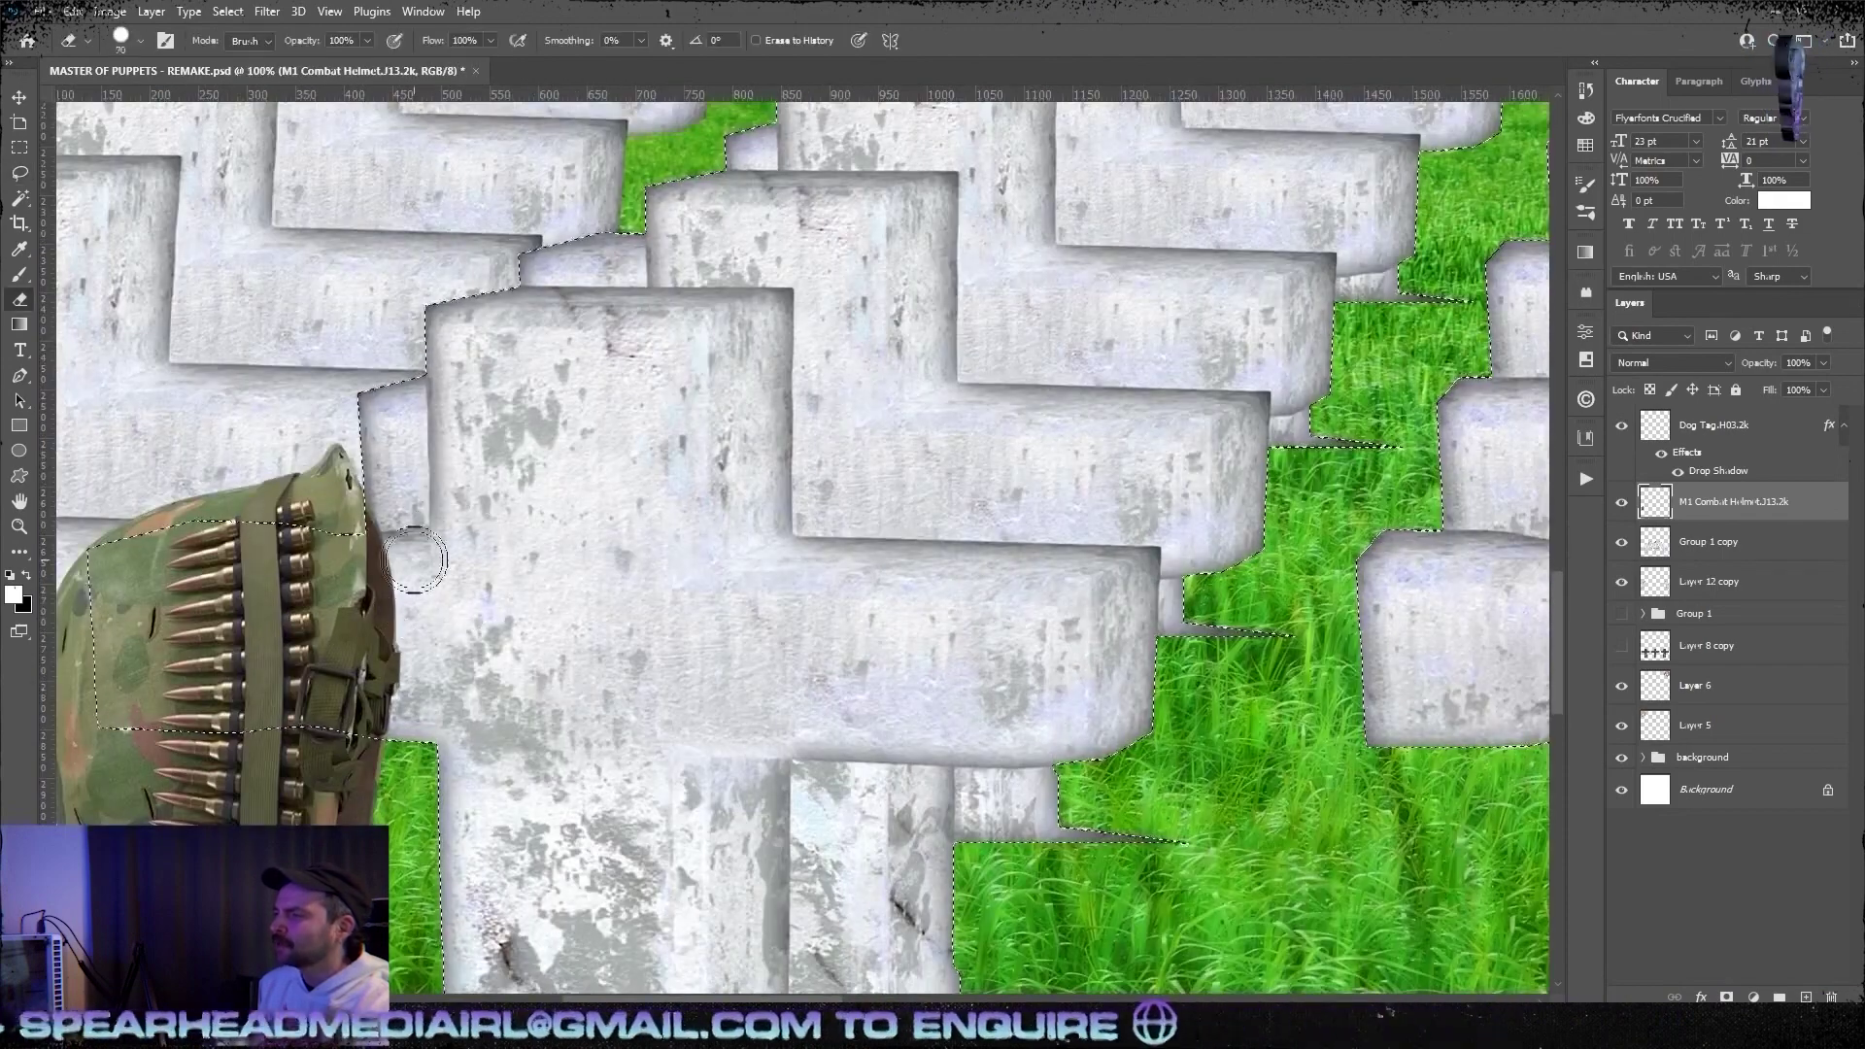
key("shift+l")
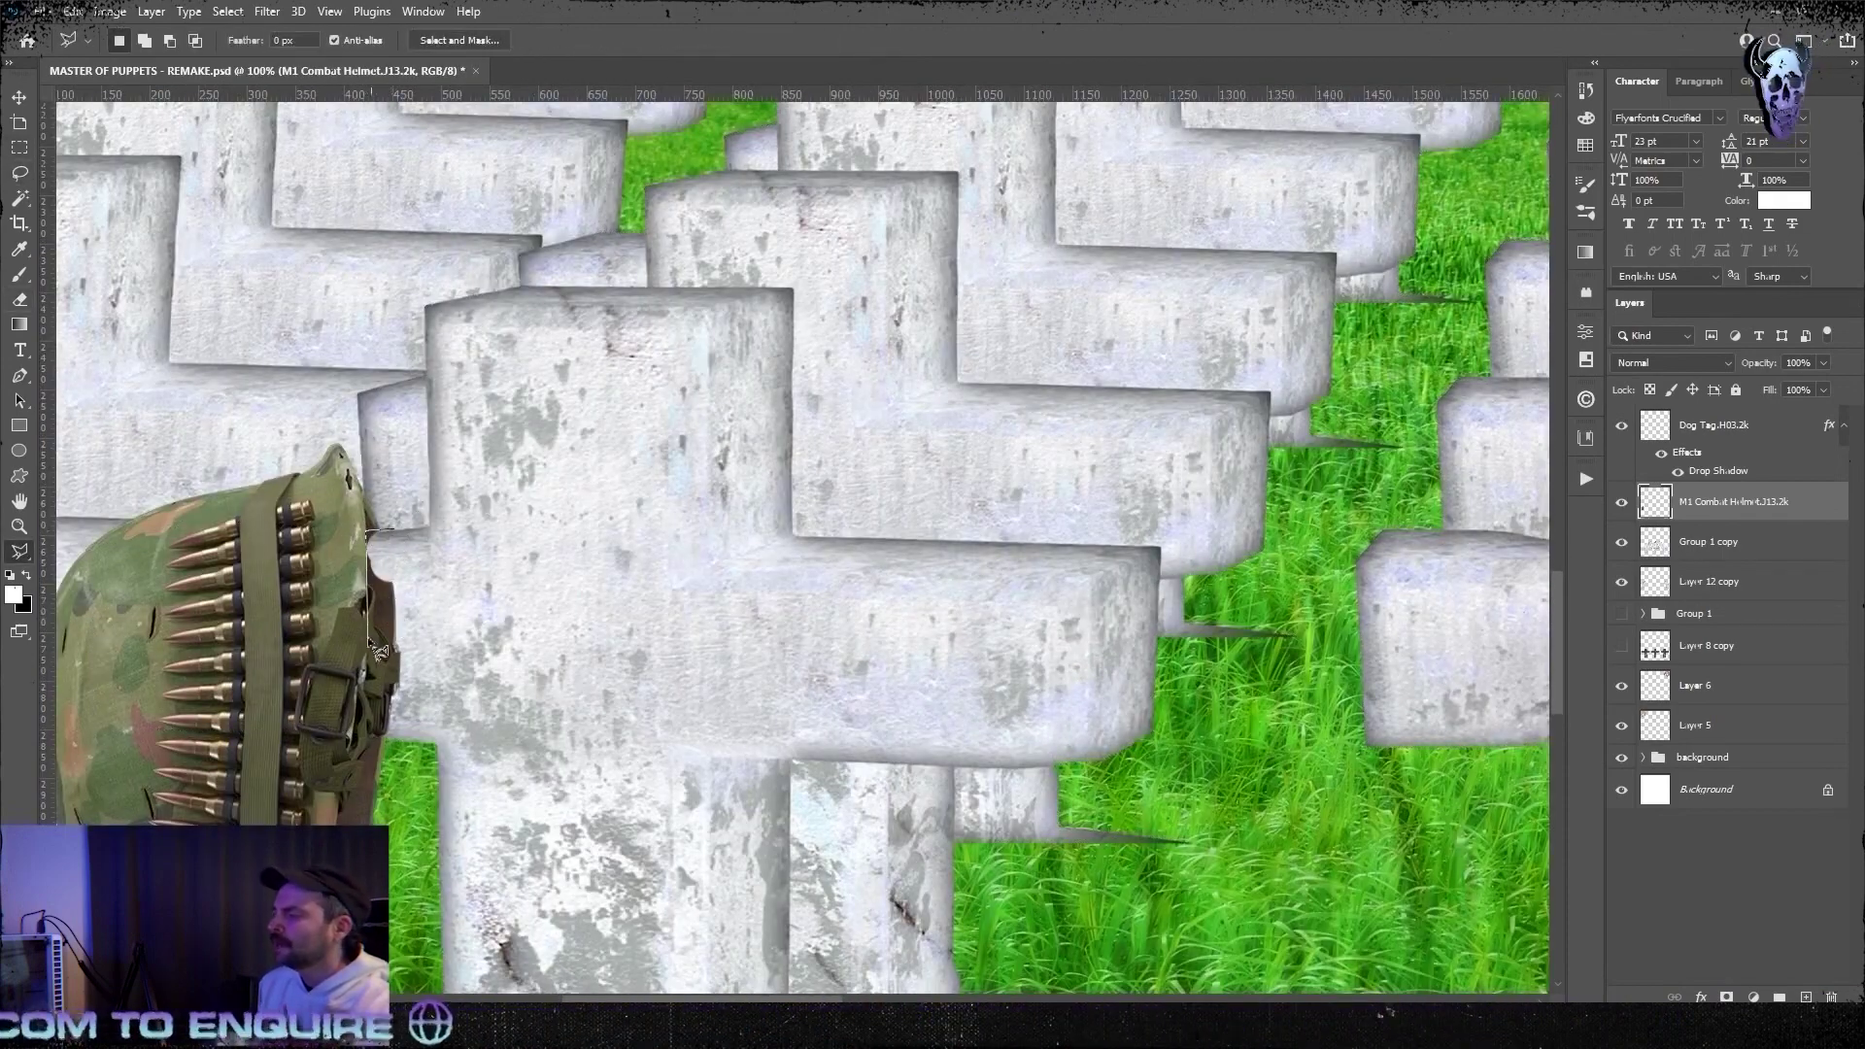
mouse_move(369, 746)
left_mouse_down()
mouse_move(500, 592)
mouse_move(533, 453)
left_mouse_up()
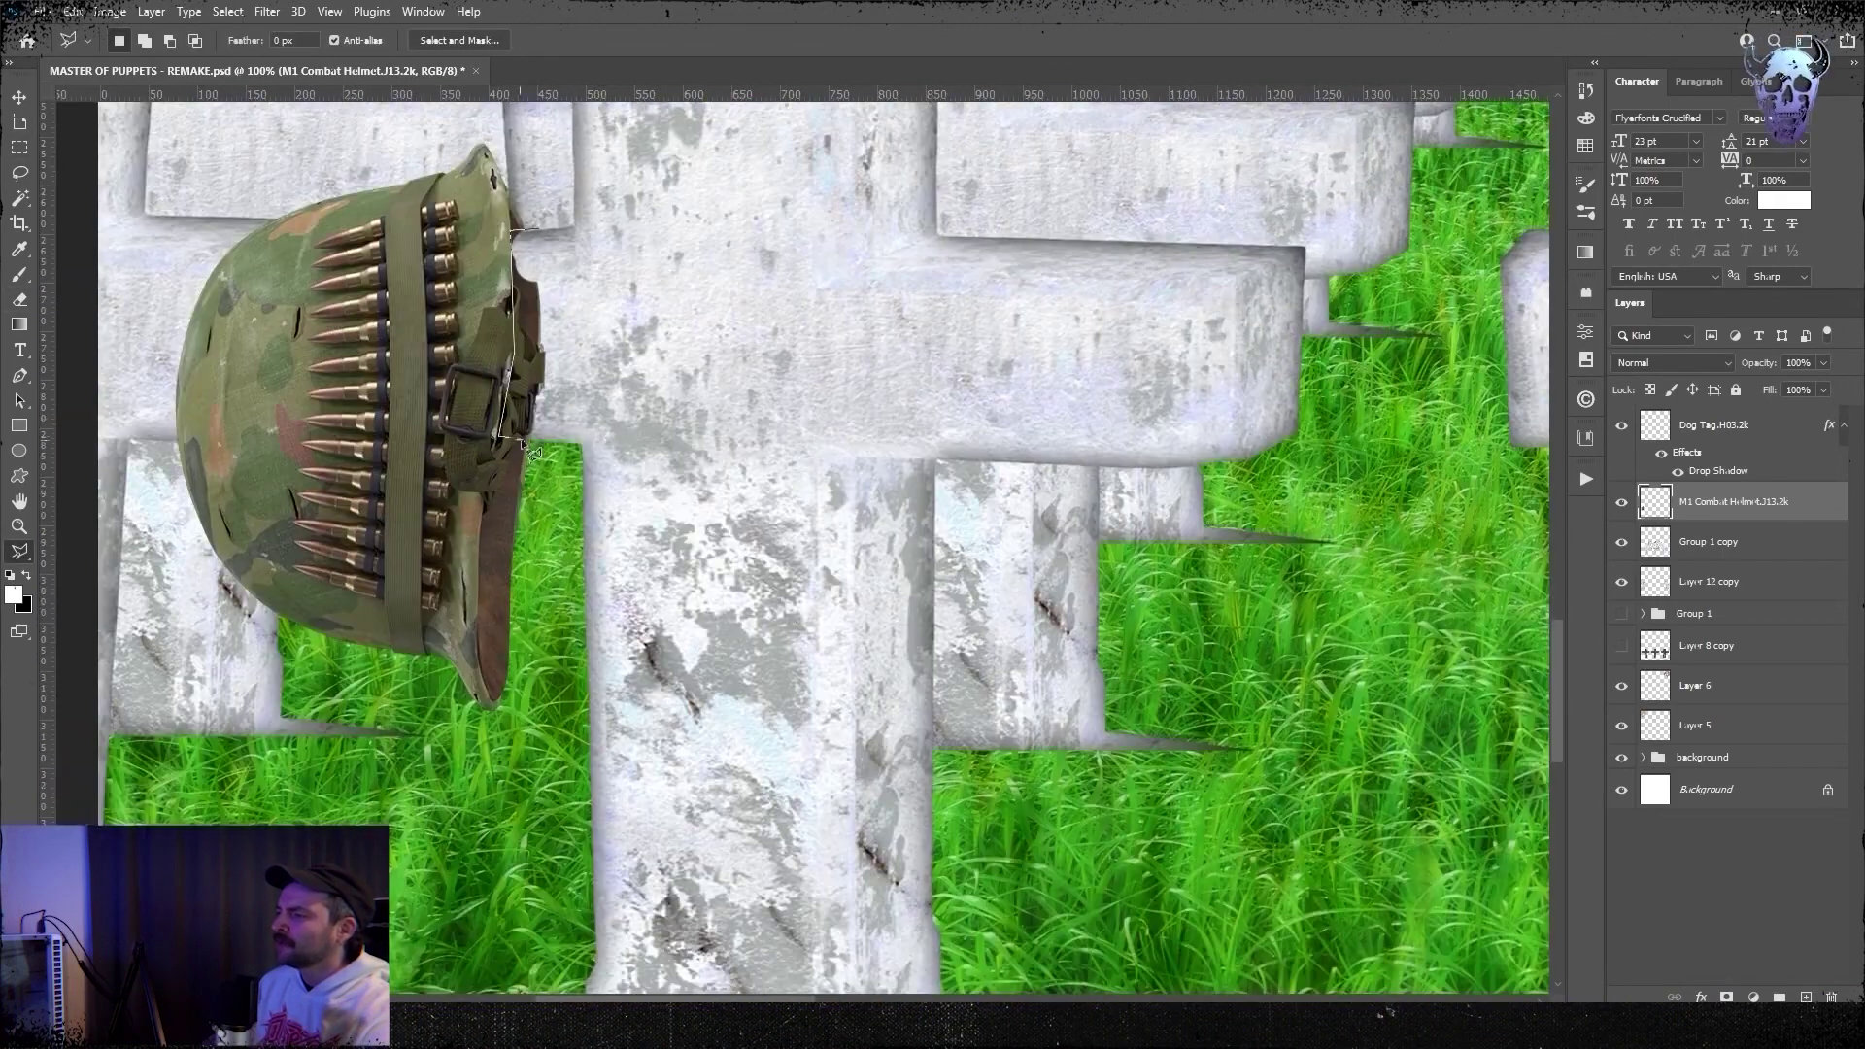
key("ctrl+d")
left_click_drag(654, 272, 659, 426)
- Transform the outer side columns of crosses so their tops sit slightly below the inner rows
key("ctrl+minus")
key("ctrl+minus")
key("ctrl+minus")
key("ctrl+minus")
left_click(1709, 581)
key("ctrl+t")
mouse_move(1203, 331)
left_mouse_down()
mouse_move(1205, 438)
mouse_move(864, 440)
left_mouse_up()
key("Return")
- Hide Layer 3, the upper sunset image in the background group
key("ctrl+0")
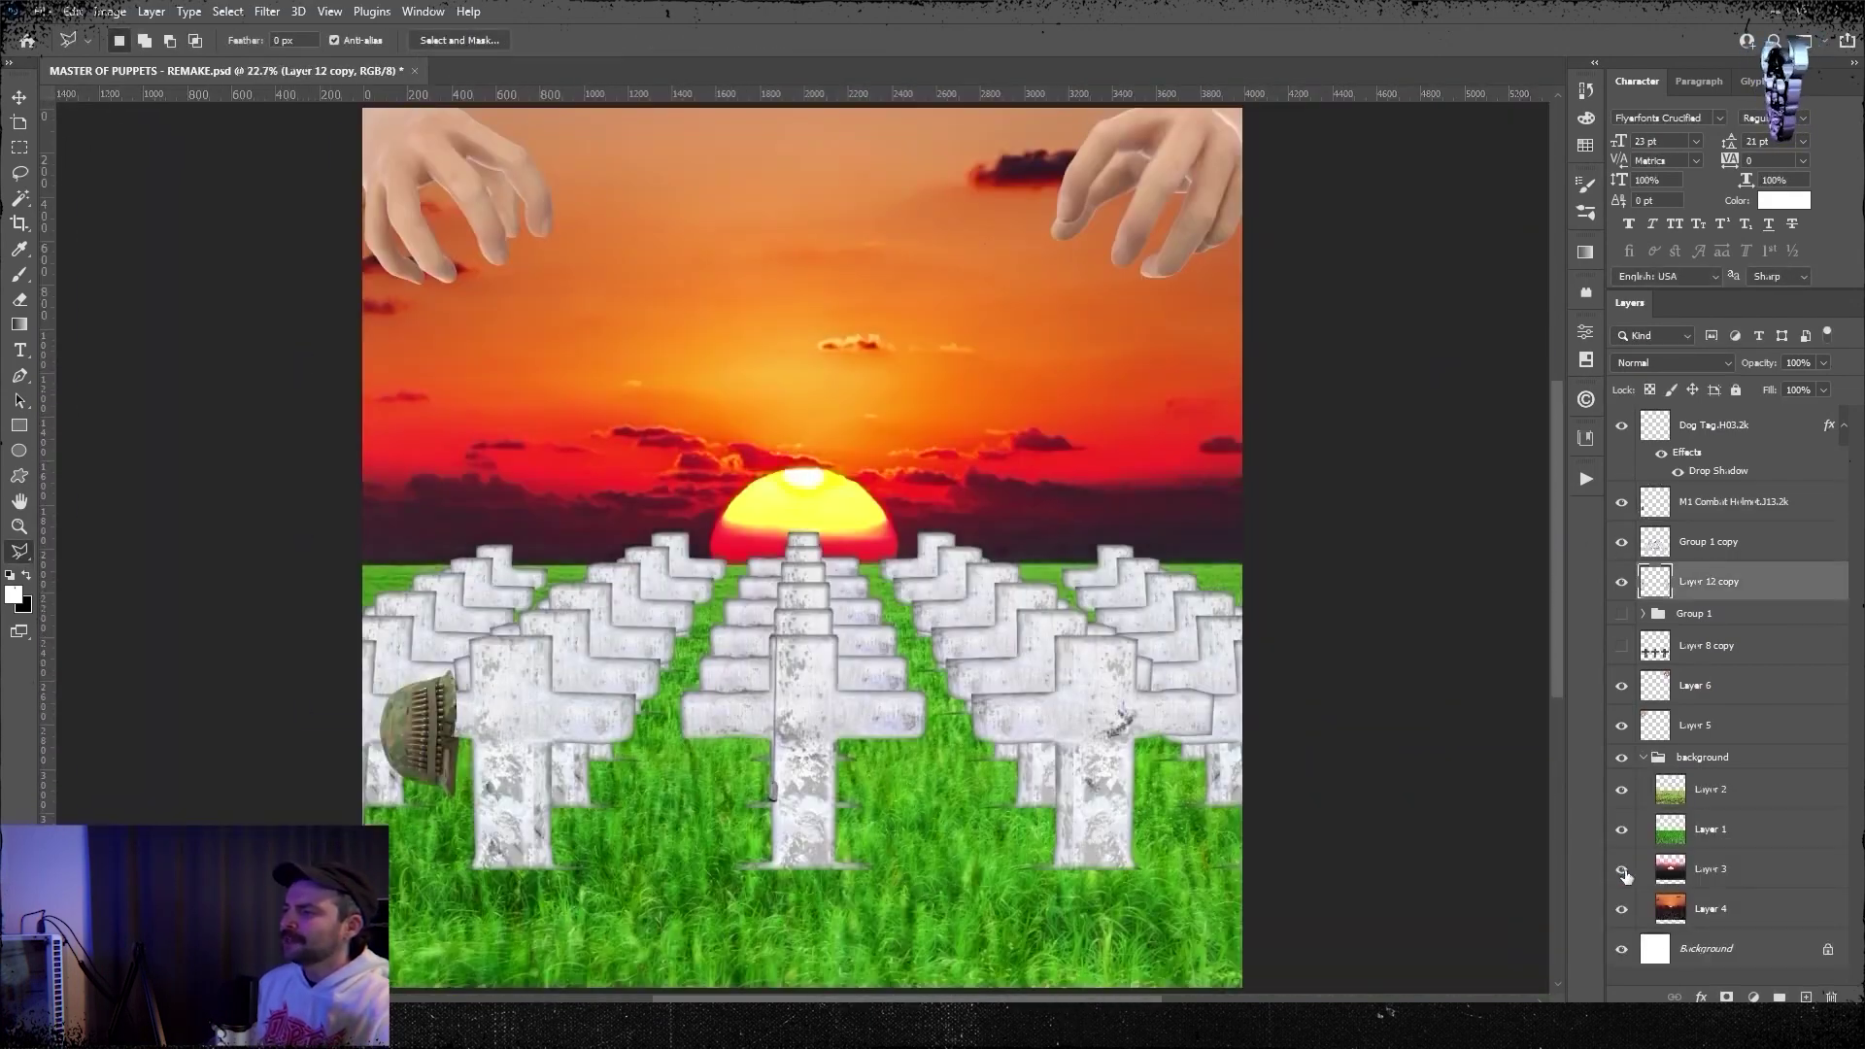
left_click(1621, 869)
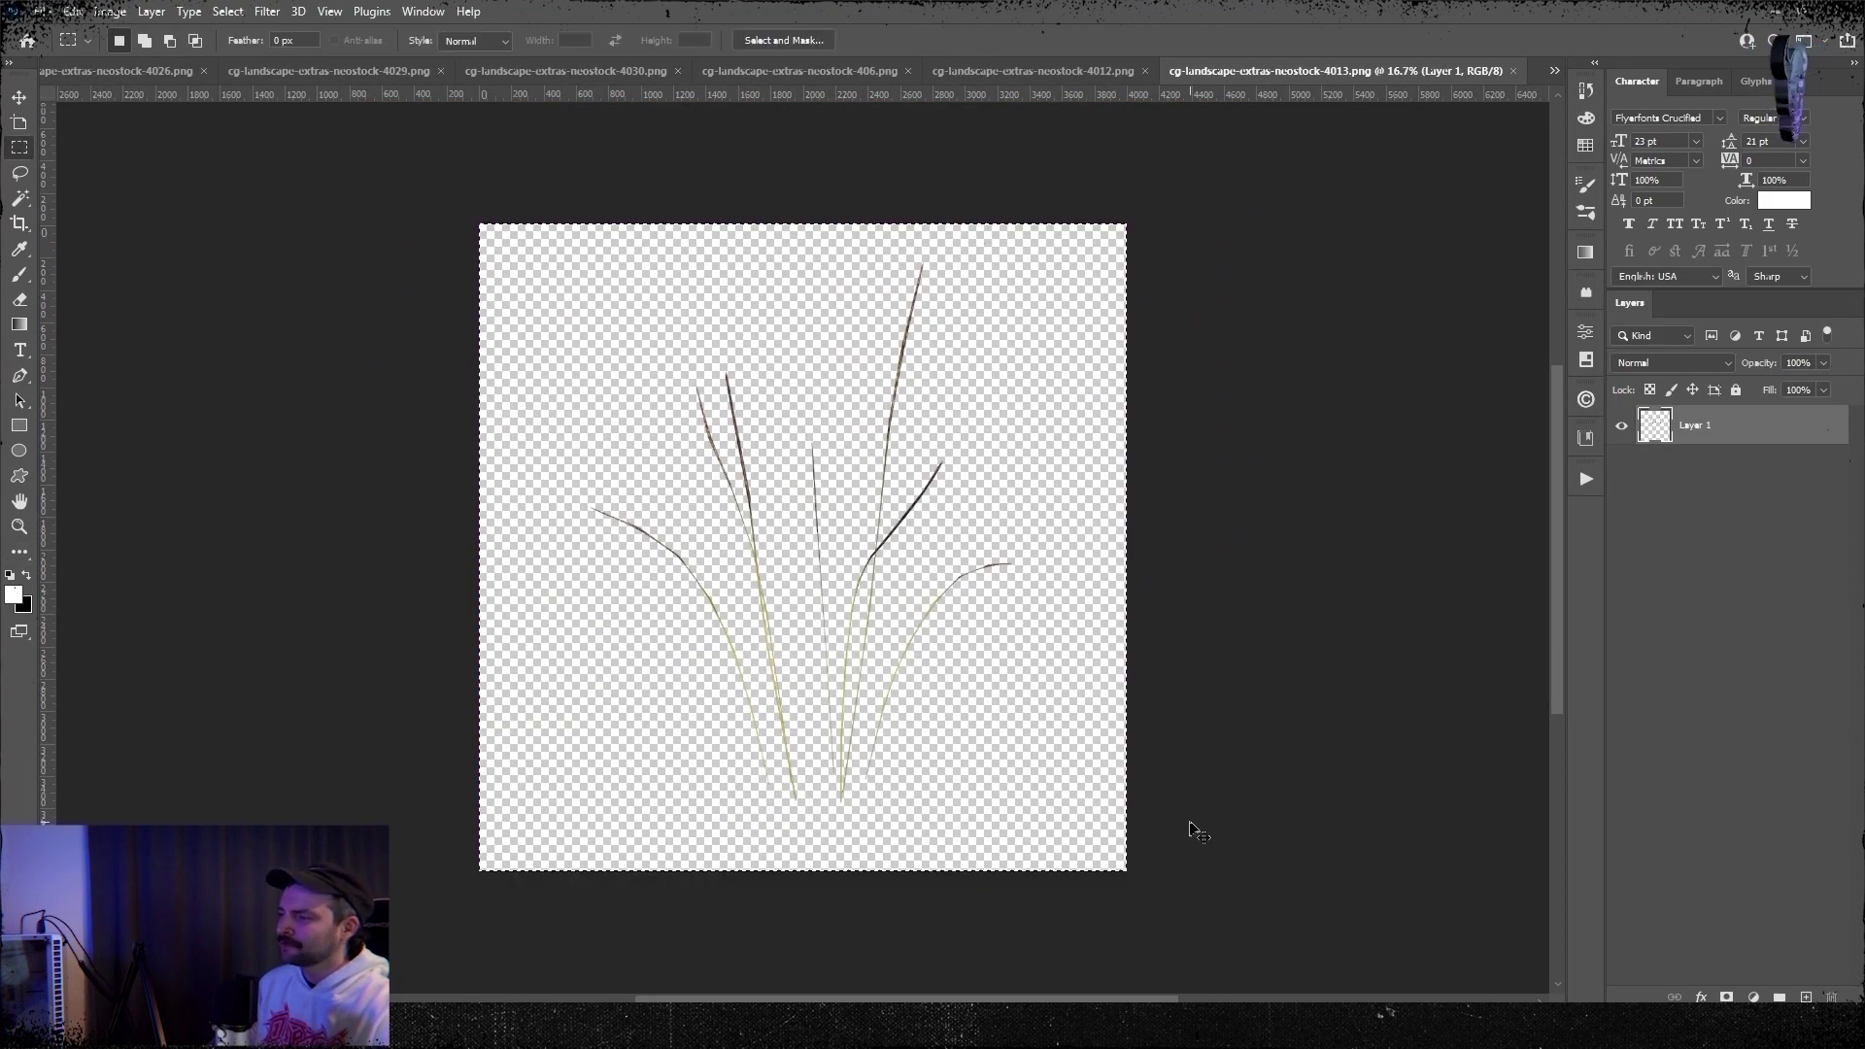
- Copy the reeds image into the album cover above all other layers and shrink it down onto the foreground grass
key("ctrl+c")
key("ctrl+Tab")
key("ctrl+v")
left_click_drag(1734, 582, 1751, 408)
key("ctrl+t")
left_click_drag(852, 177, 855, 677)
- Duplicate the reeds, position the copy in front of the left cross and flip it horizontally
key("ctrl+j")
key("ctrl+t")
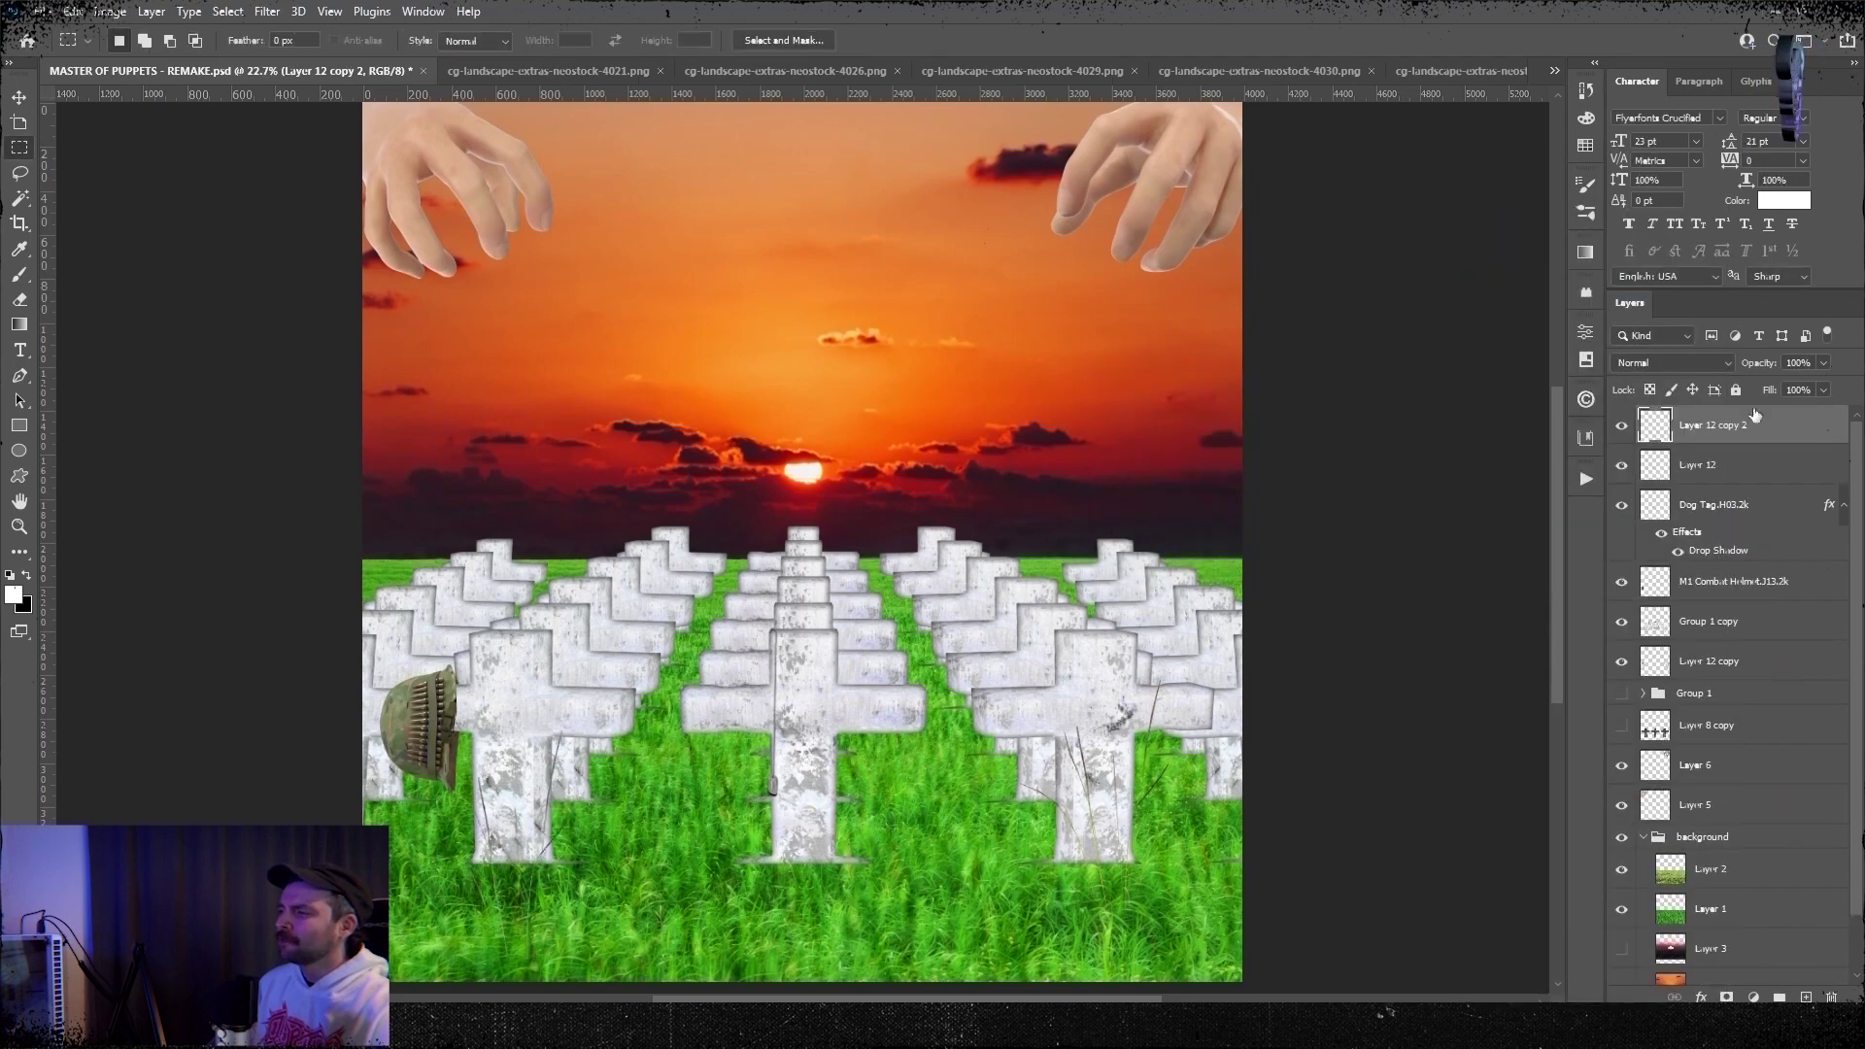
key("ctrl+j")
key("ctrl+t")
left_click_drag(473, 808, 473, 740)
left_click(73, 12)
left_click(365, 812)
key("Return")
- Copy the dry grass tuft image into the album cover and shrink it onto the base of the left front cross
left_click(1554, 71)
left_click(1641, 233)
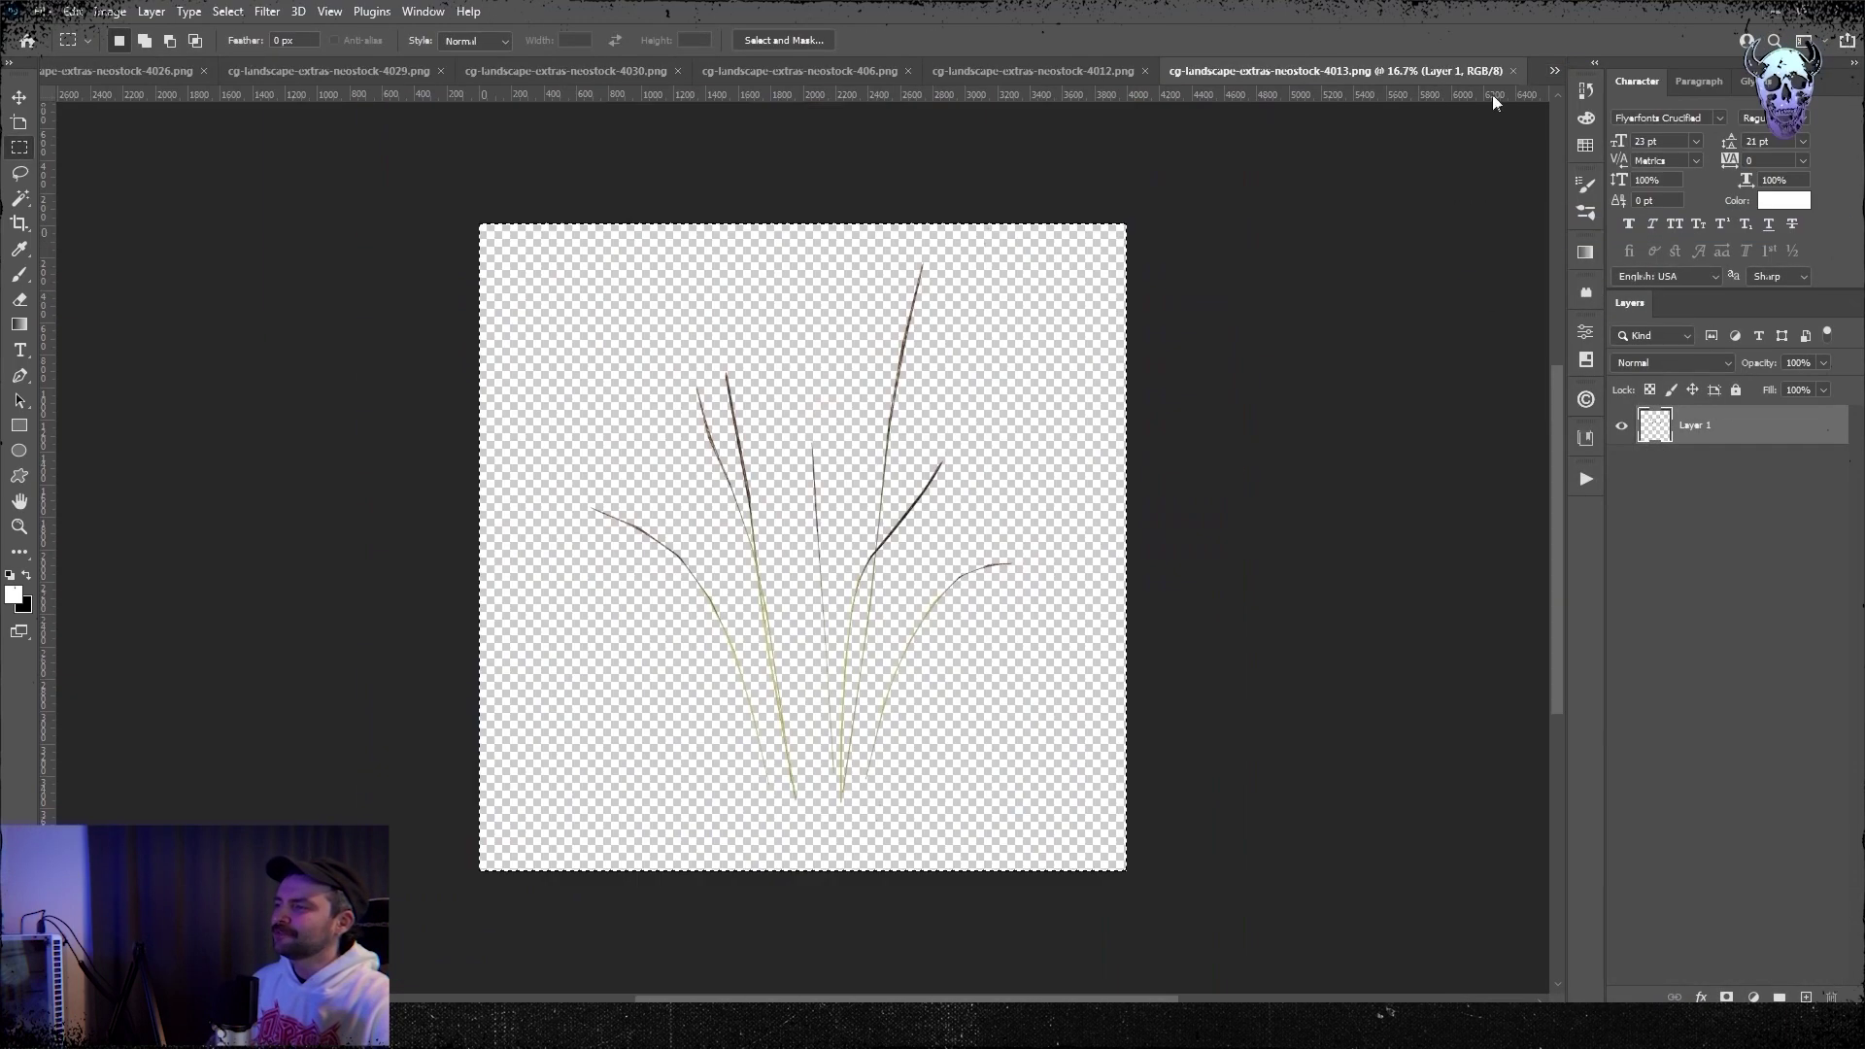
key("ctrl+Tab")
left_click(1553, 71)
left_click(1623, 111)
key("ctrl+c")
left_click(141, 71)
key("ctrl+v")
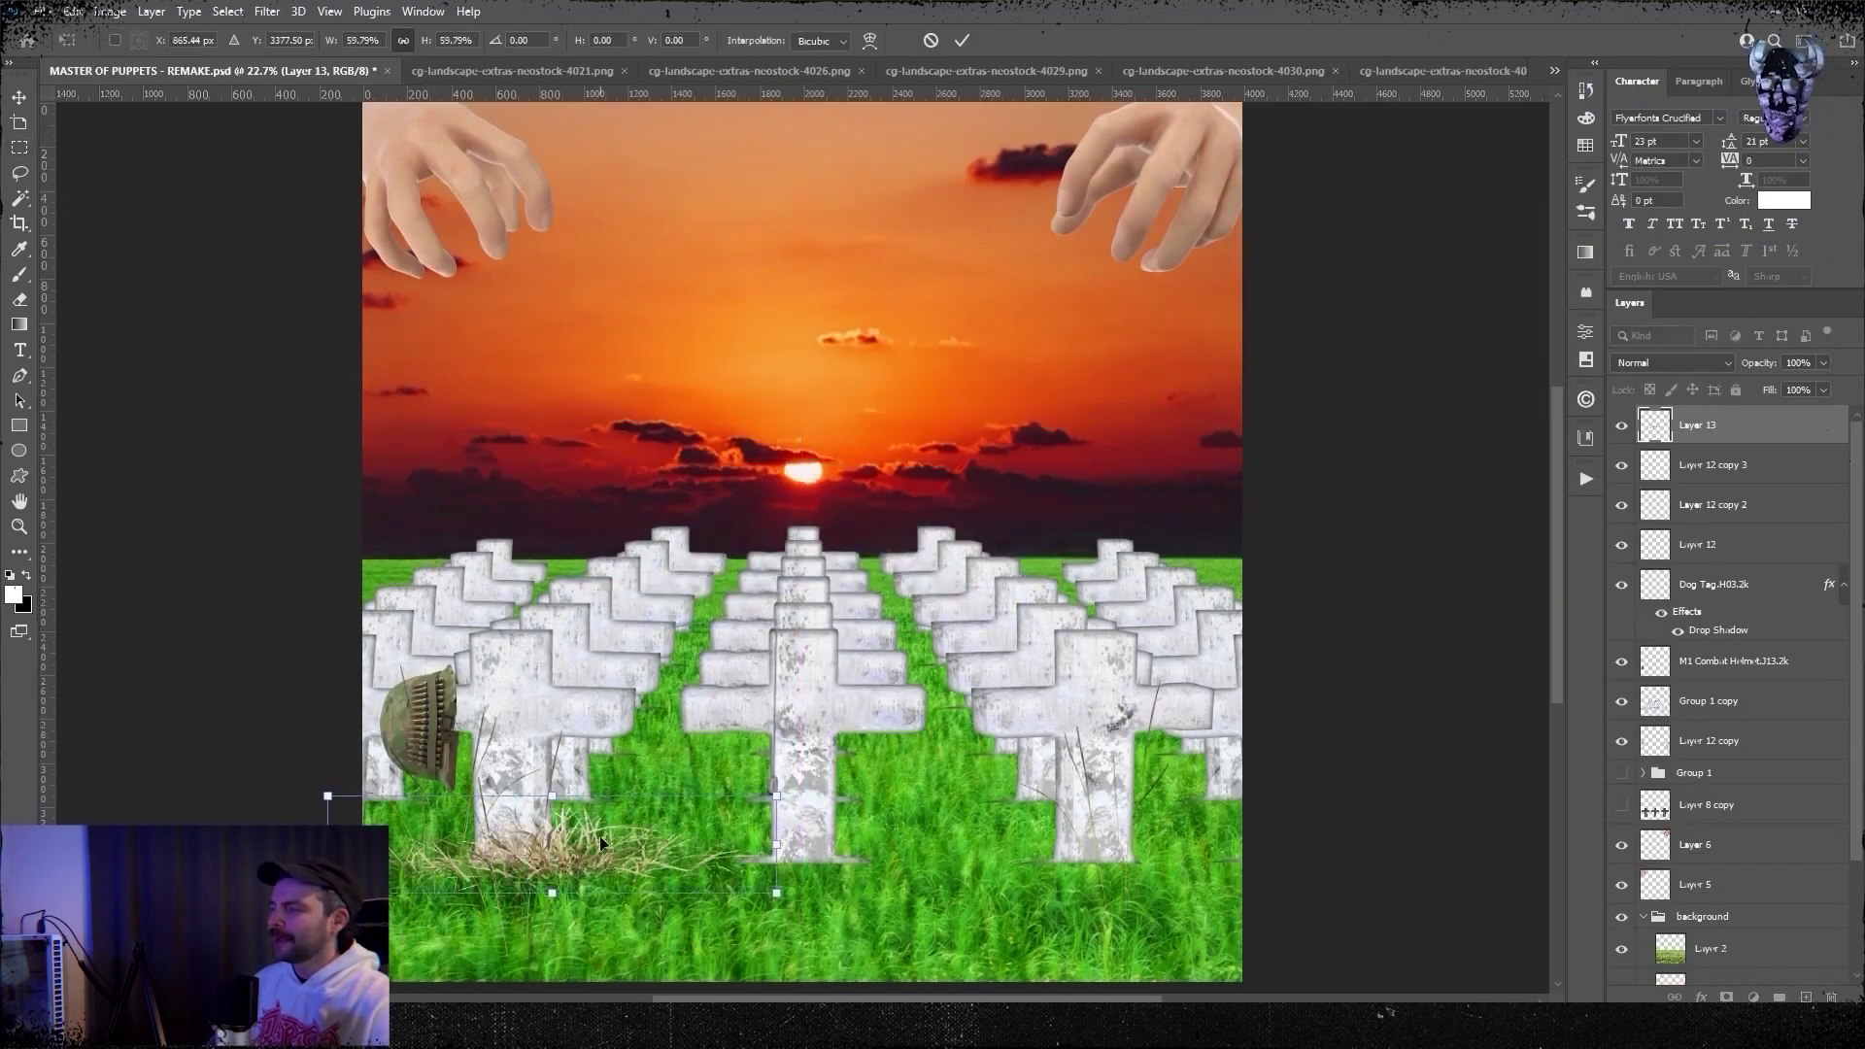
- Duplicate the dry grass tuft, flip the copy horizontally and place it at the base of the right front cross
left_click(1554, 71)
left_click(1646, 295)
key("ctrl+j")
left_click(72, 12)
mouse_move(111, 452)
left_click(365, 814)
key("v")
- Copy the tall green stalks from cg-landscape-extras-neostock-4012.png into the album cover and scale them down over the foreground
left_click(1711, 977)
left_click(1648, 206)
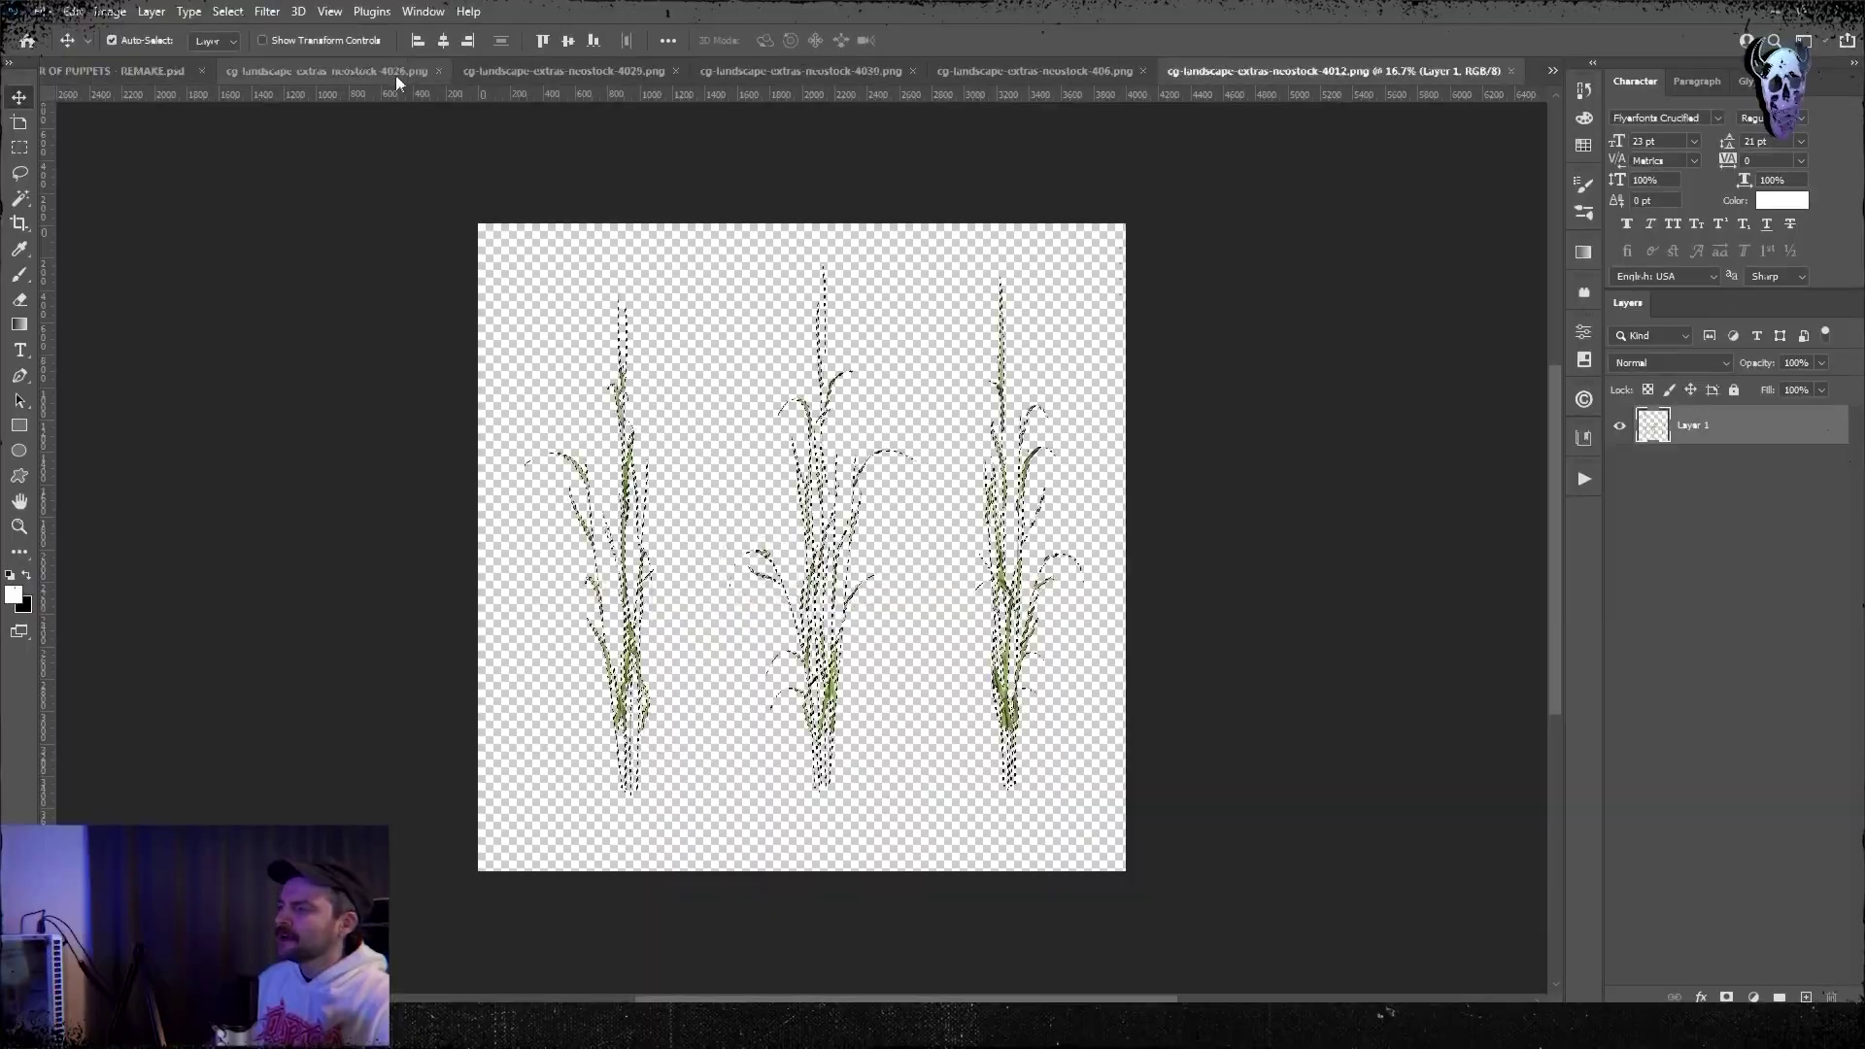
key("ctrl+c")
left_click(141, 71)
key("ctrl+v")
key("ctrl+t")
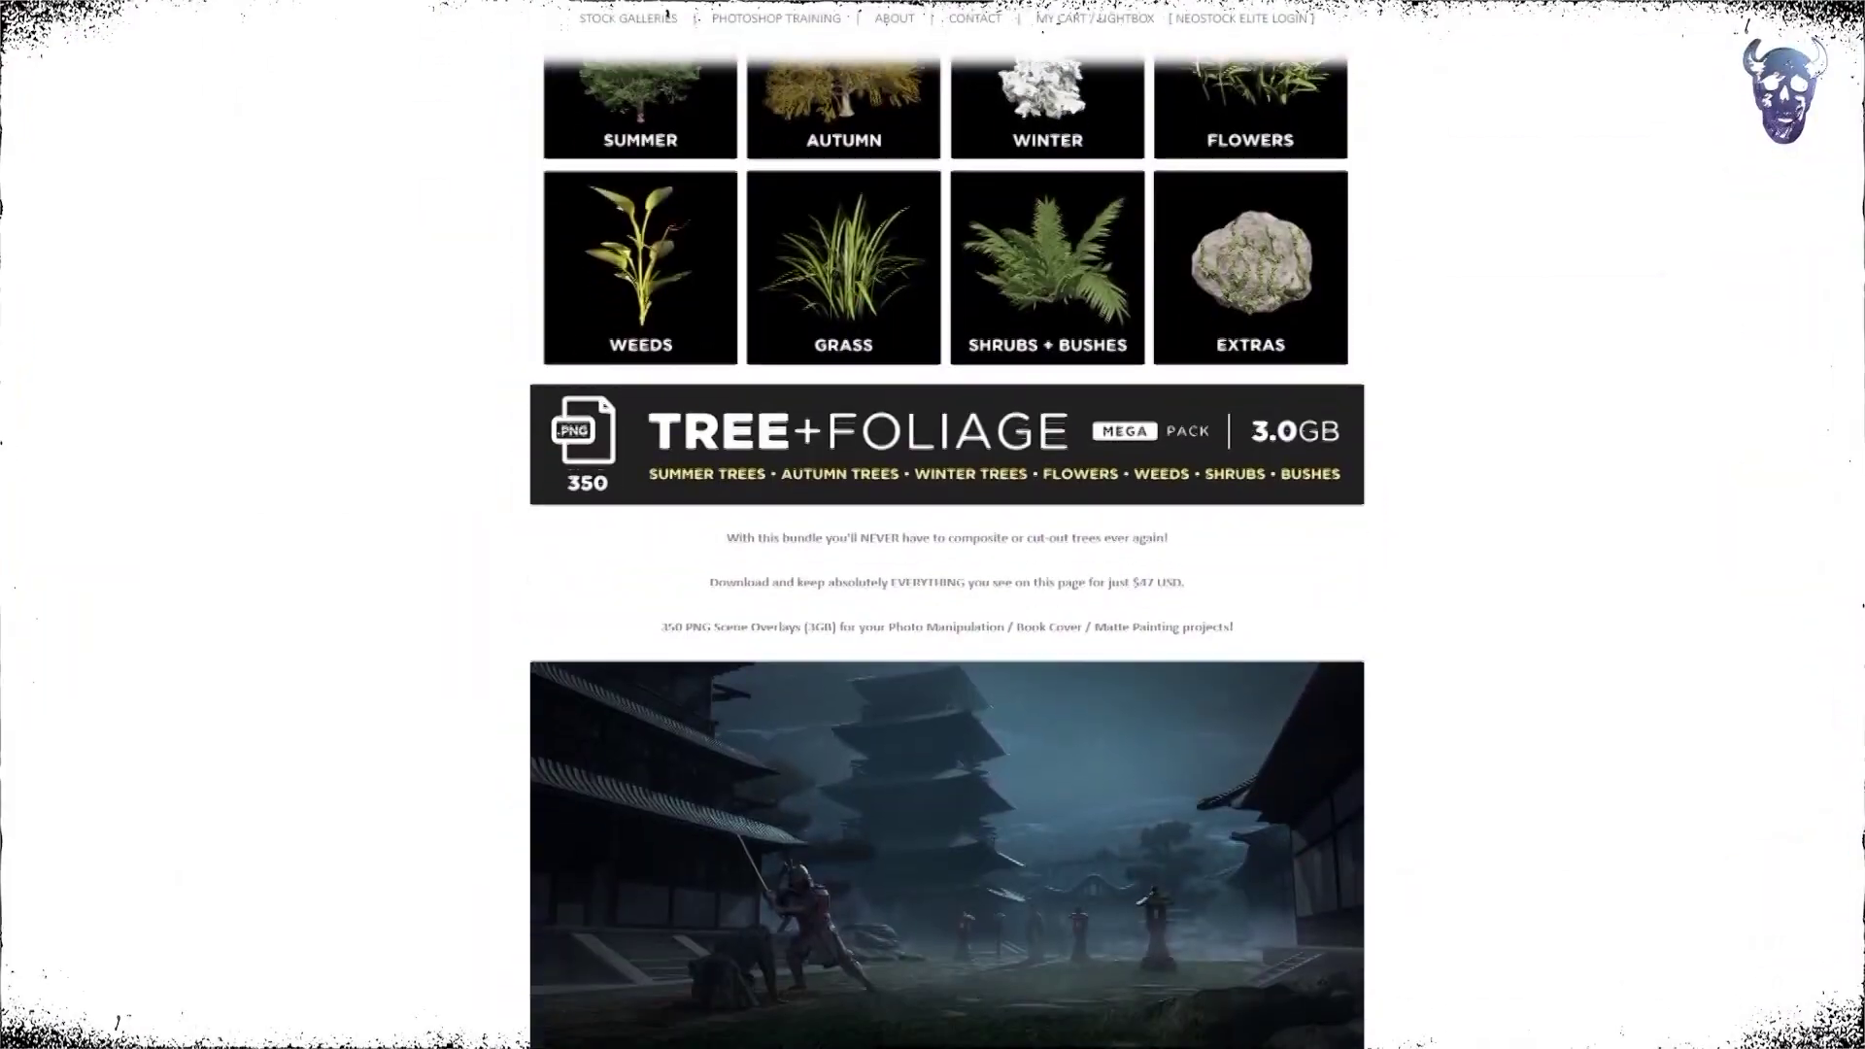
- Look through the tree, shrub and flower previews on NeoStock's Tree+Foliage Mega Pack page
scroll(947, 582, "down", 5)
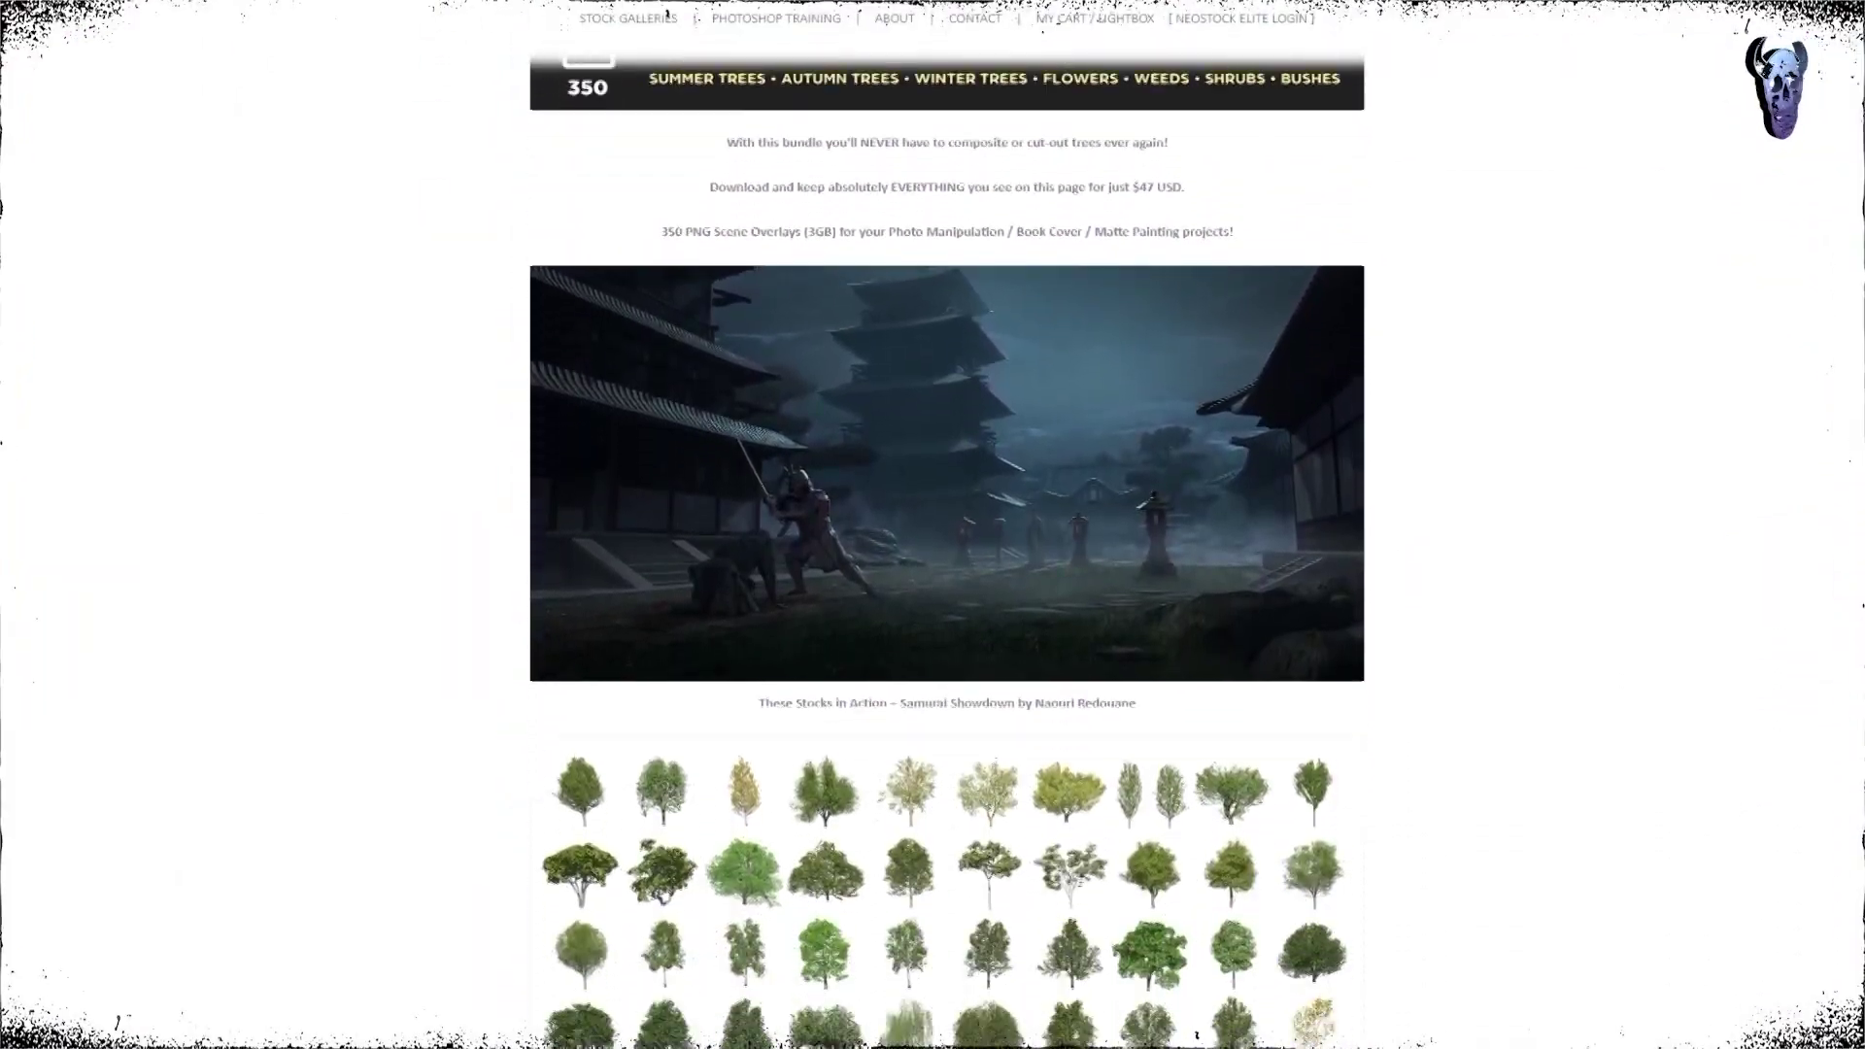
scroll(947, 583, "down", 8)
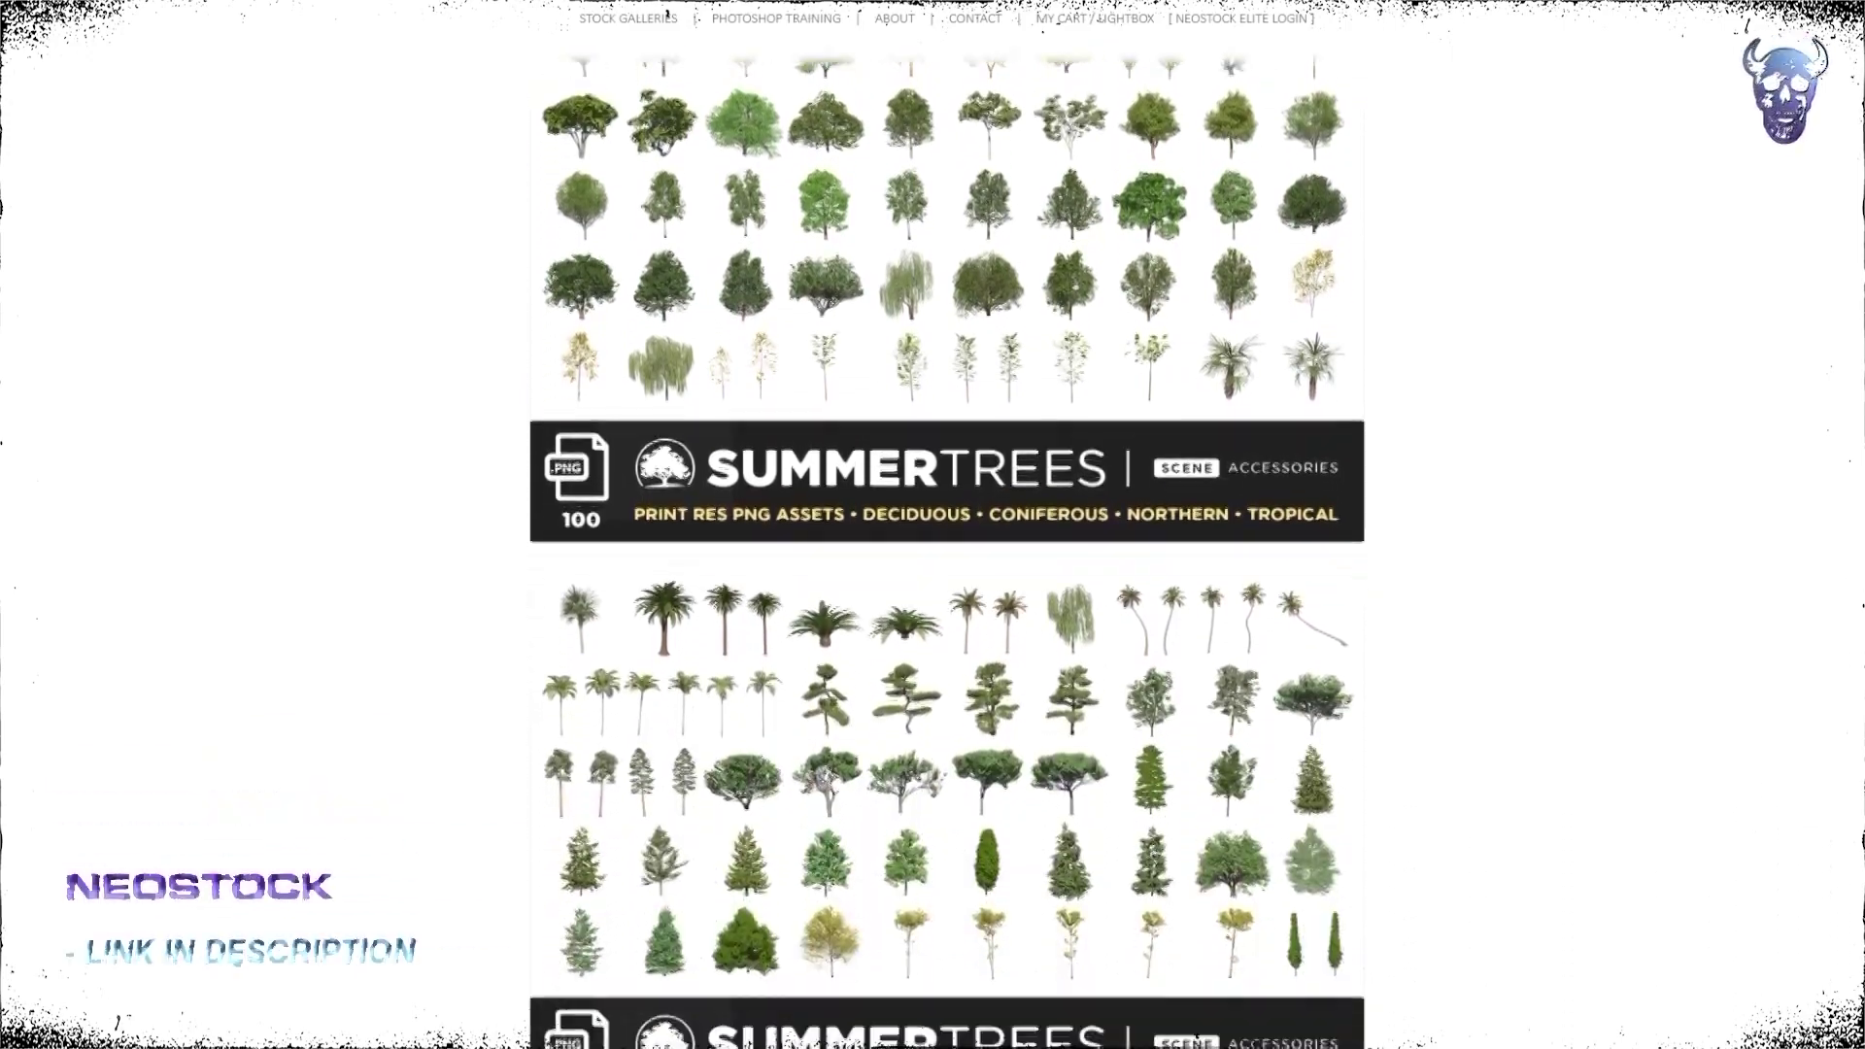
scroll(947, 583, "down", 8)
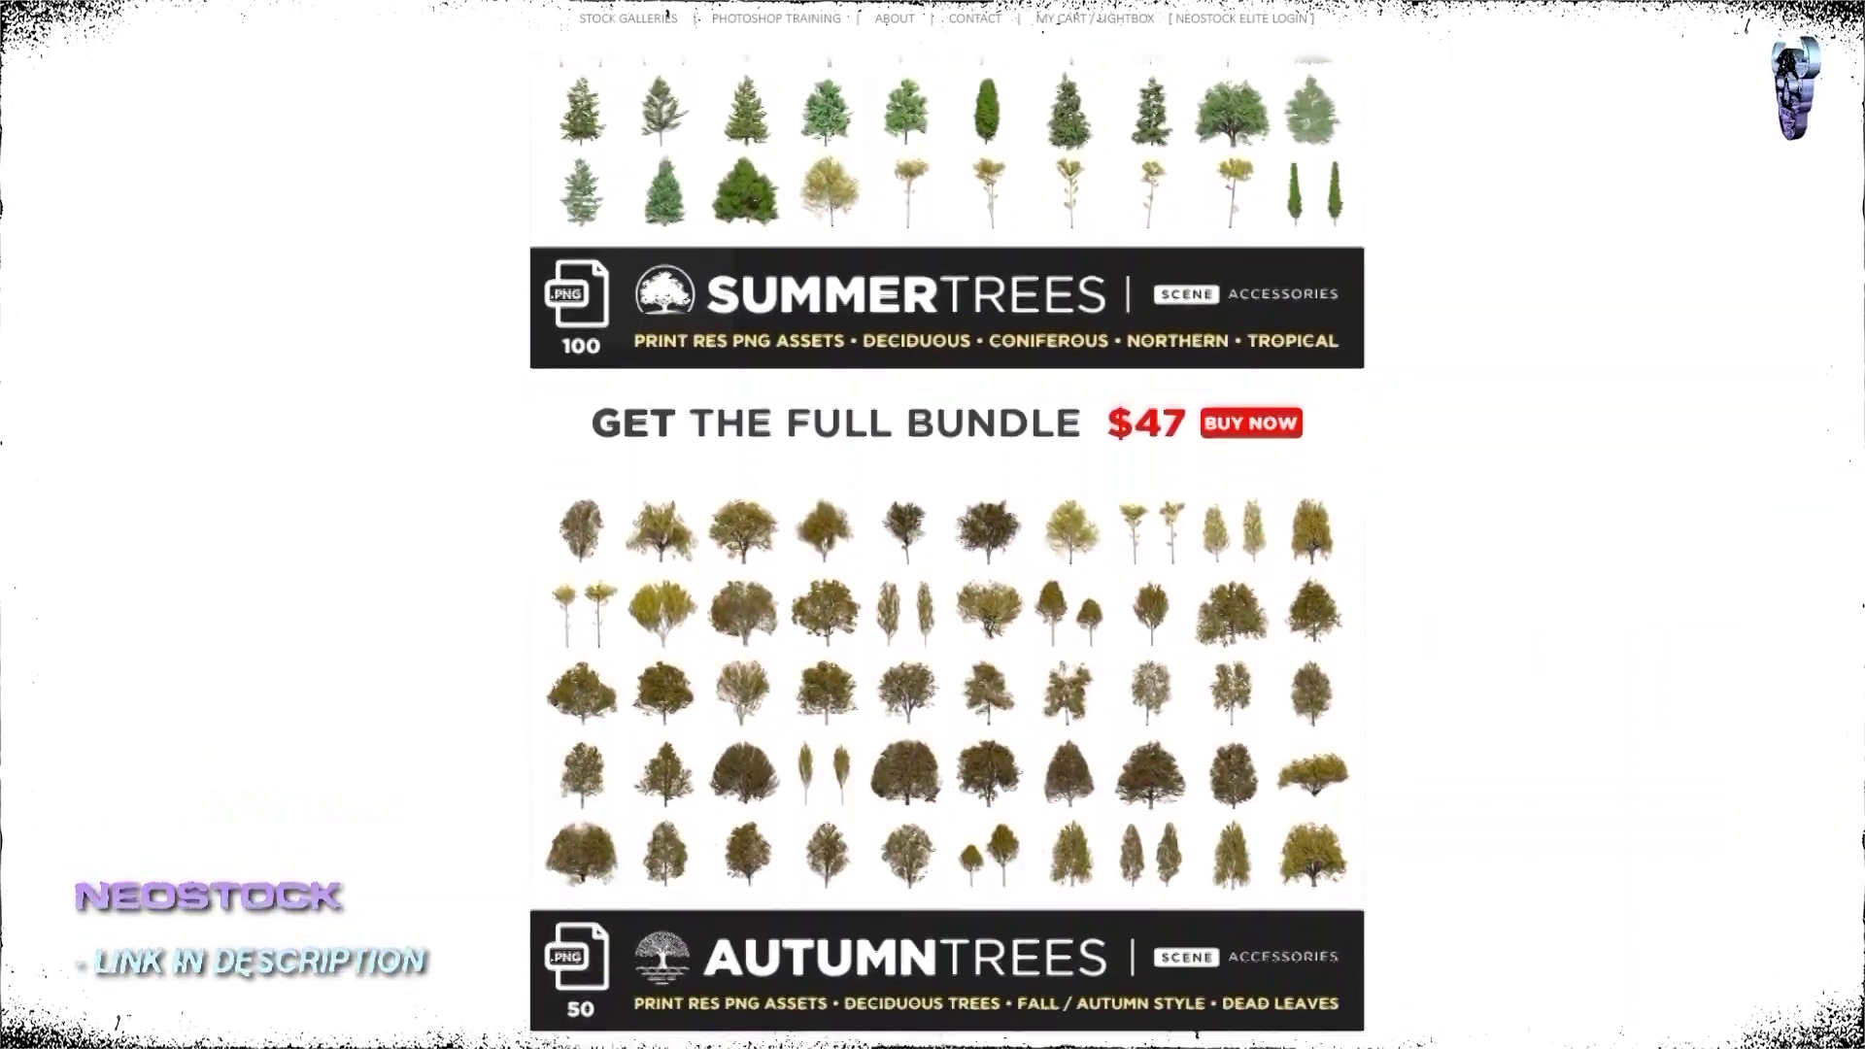
scroll(947, 582, "down", 8)
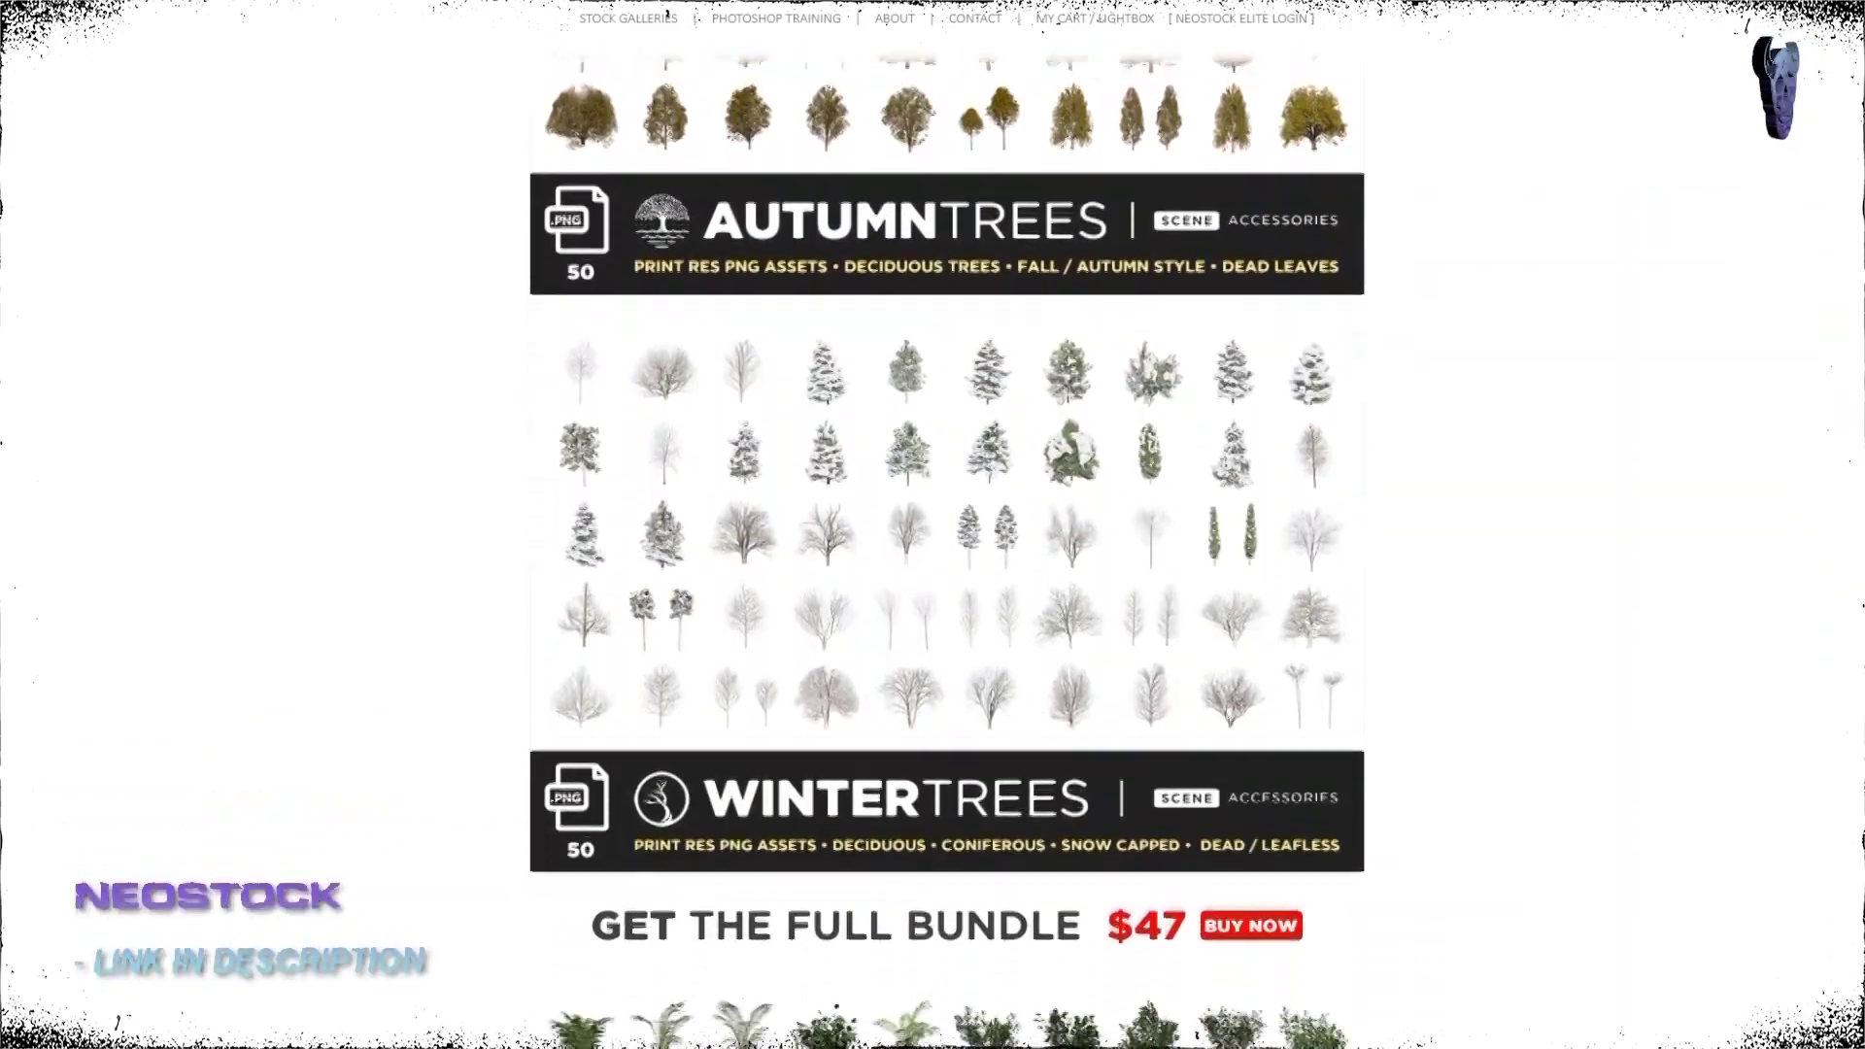
scroll(947, 583, "down", 8)
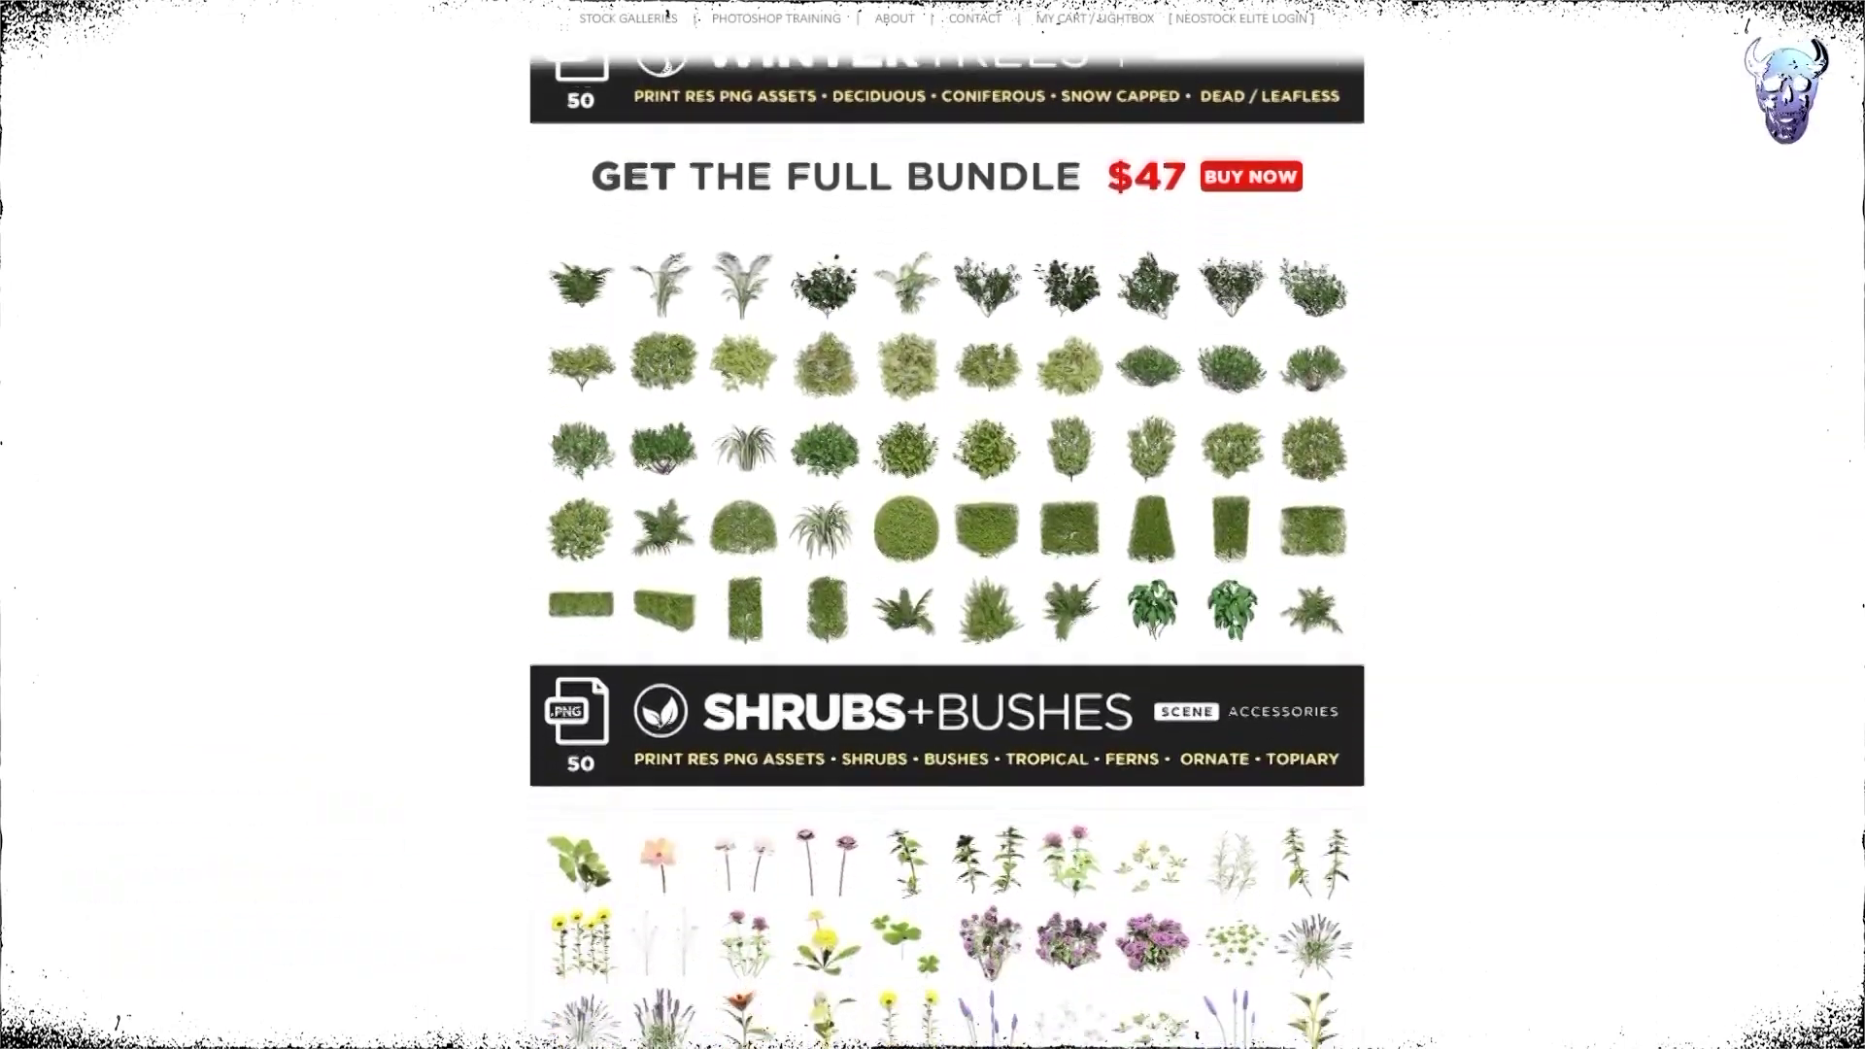
scroll(947, 551, "down", 6)
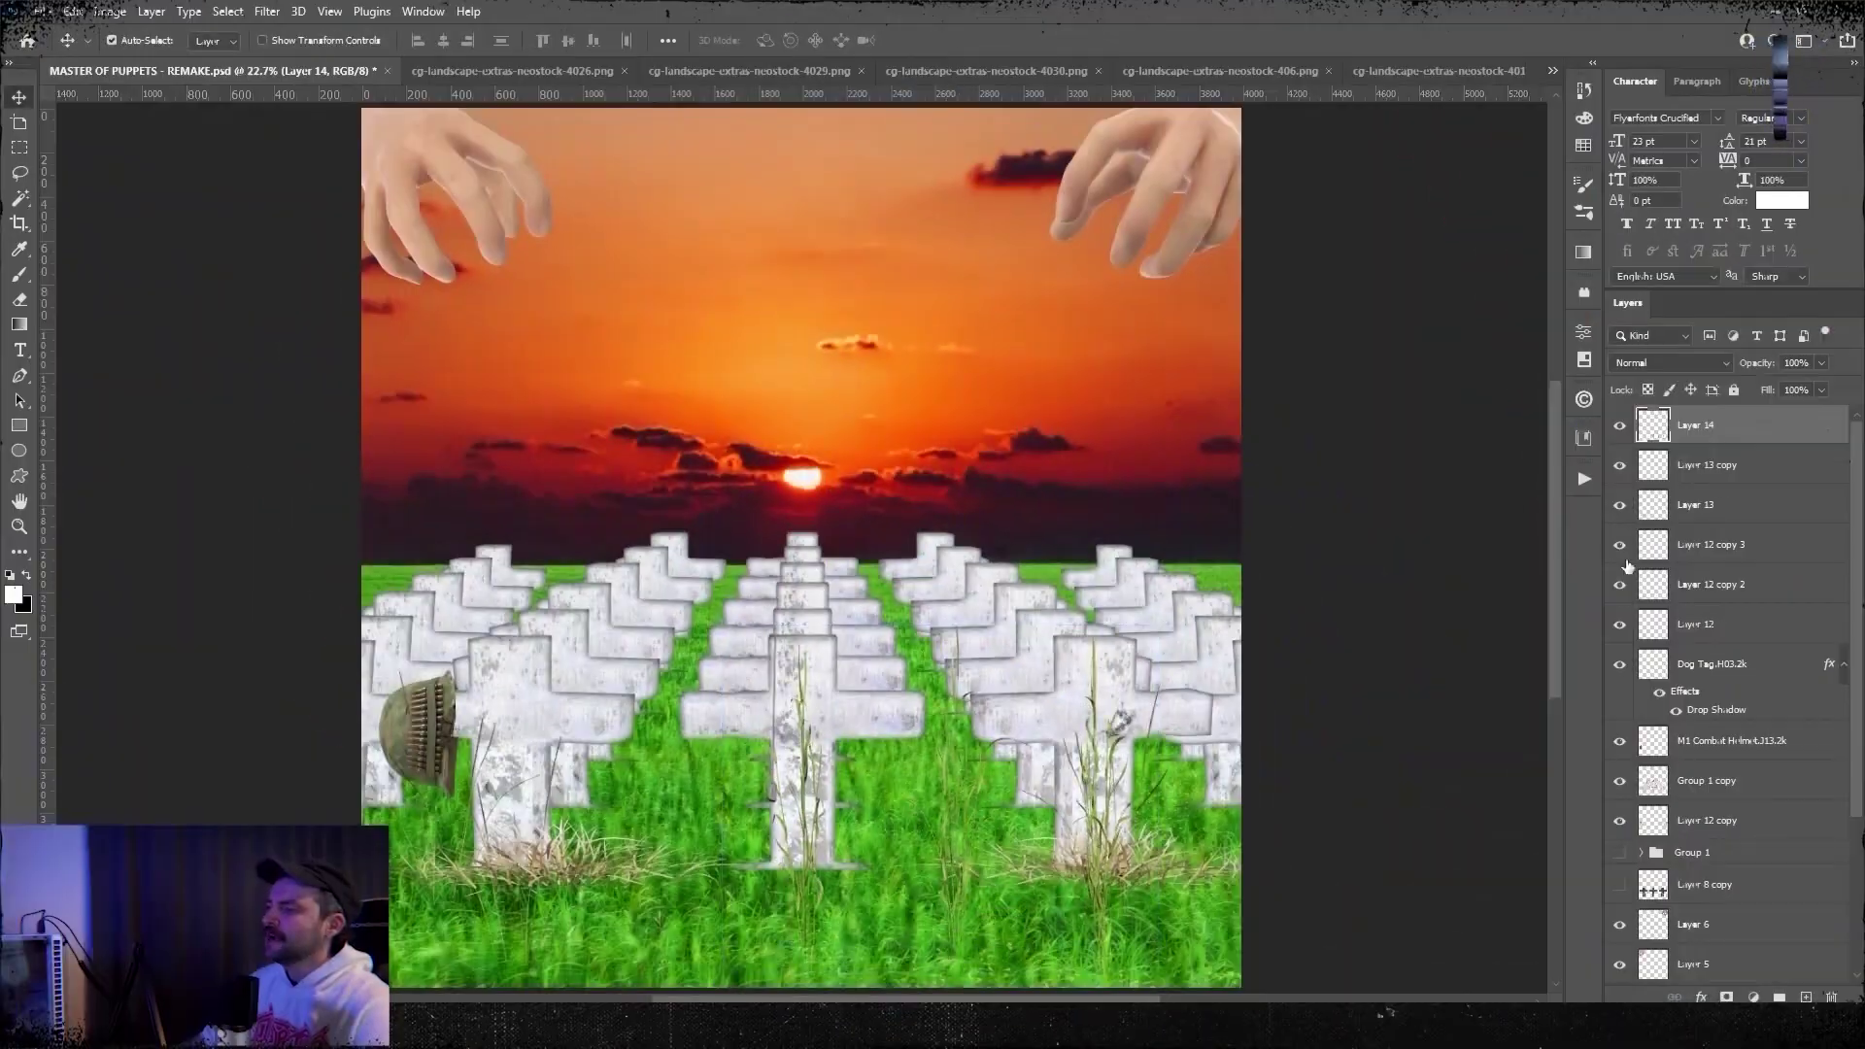
- Duplicate the tall stalks, move two of the copies beneath the Group 1 copy layer and resize them among the crosses farther back
key("ctrl+j")
key("ctrl+t")
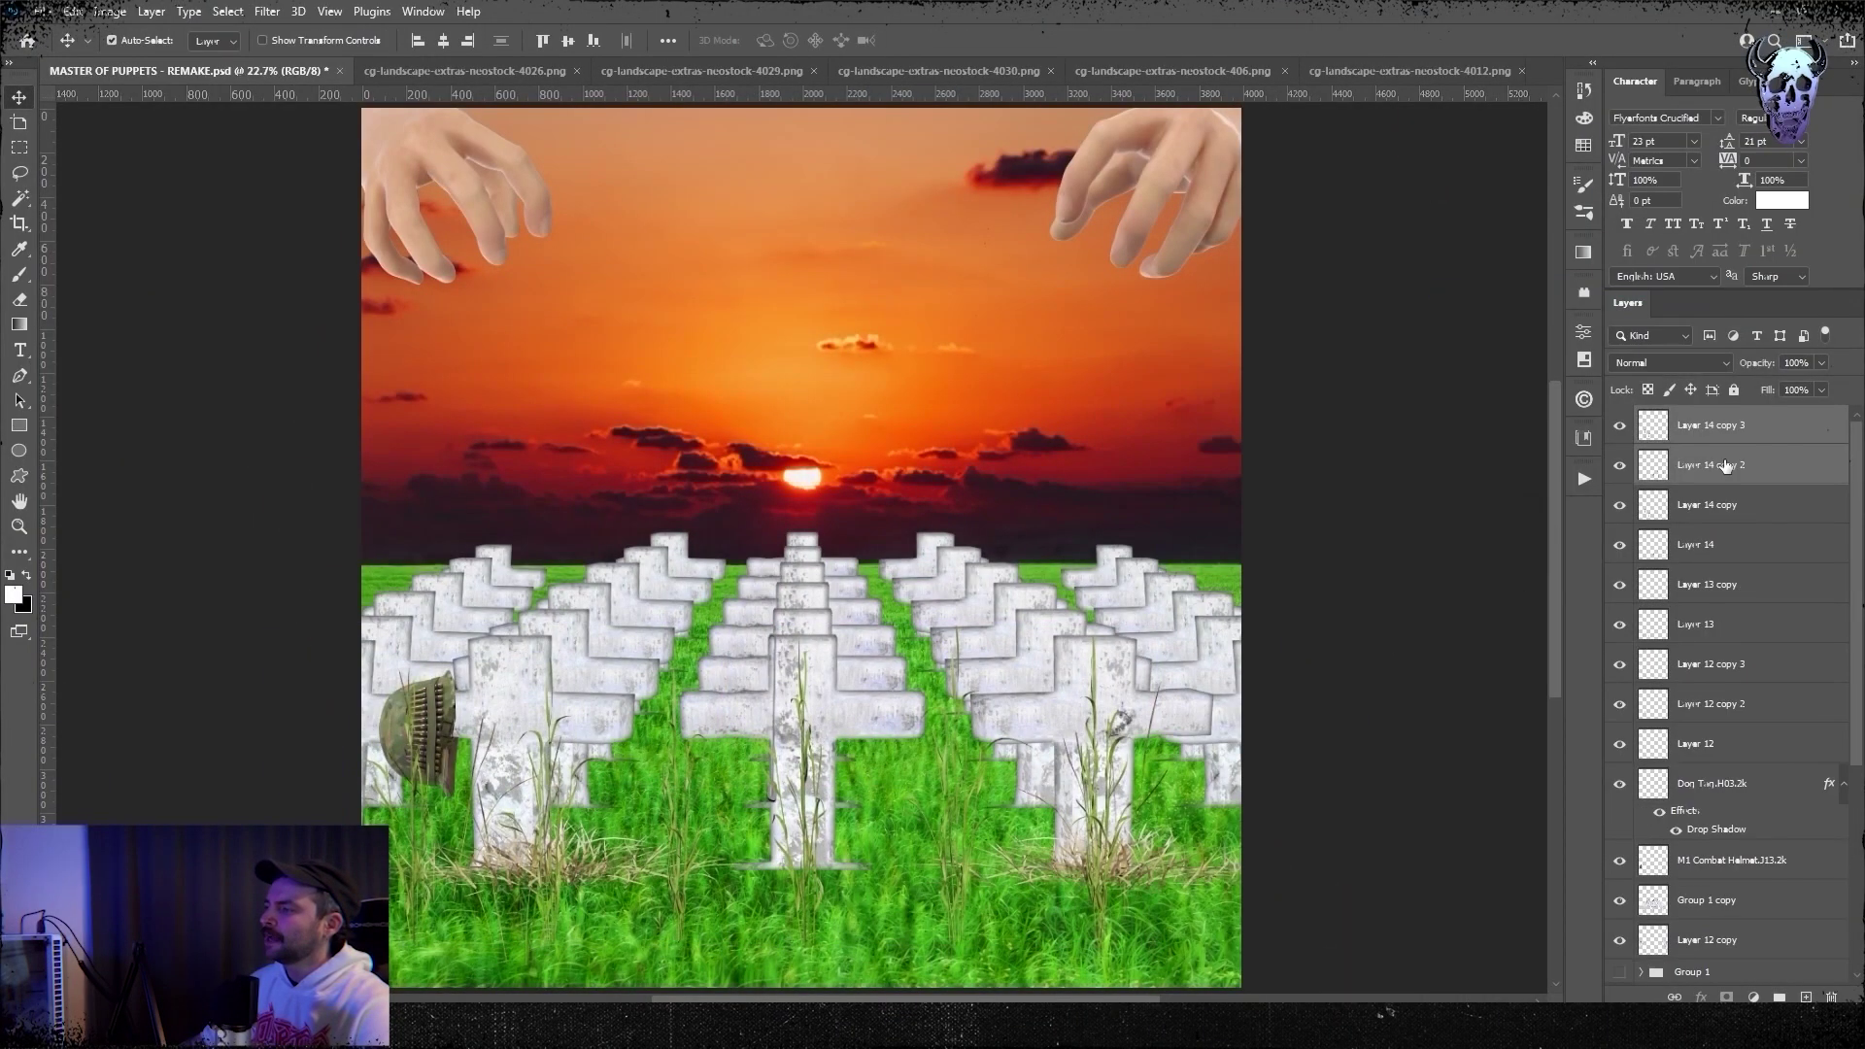
left_click_drag(1725, 466, 1721, 918)
key("ctrl+t")
left_click_drag(938, 819, 1046, 730)
left_click_drag(859, 538, 858, 569)
left_click_drag(885, 653, 829, 629)
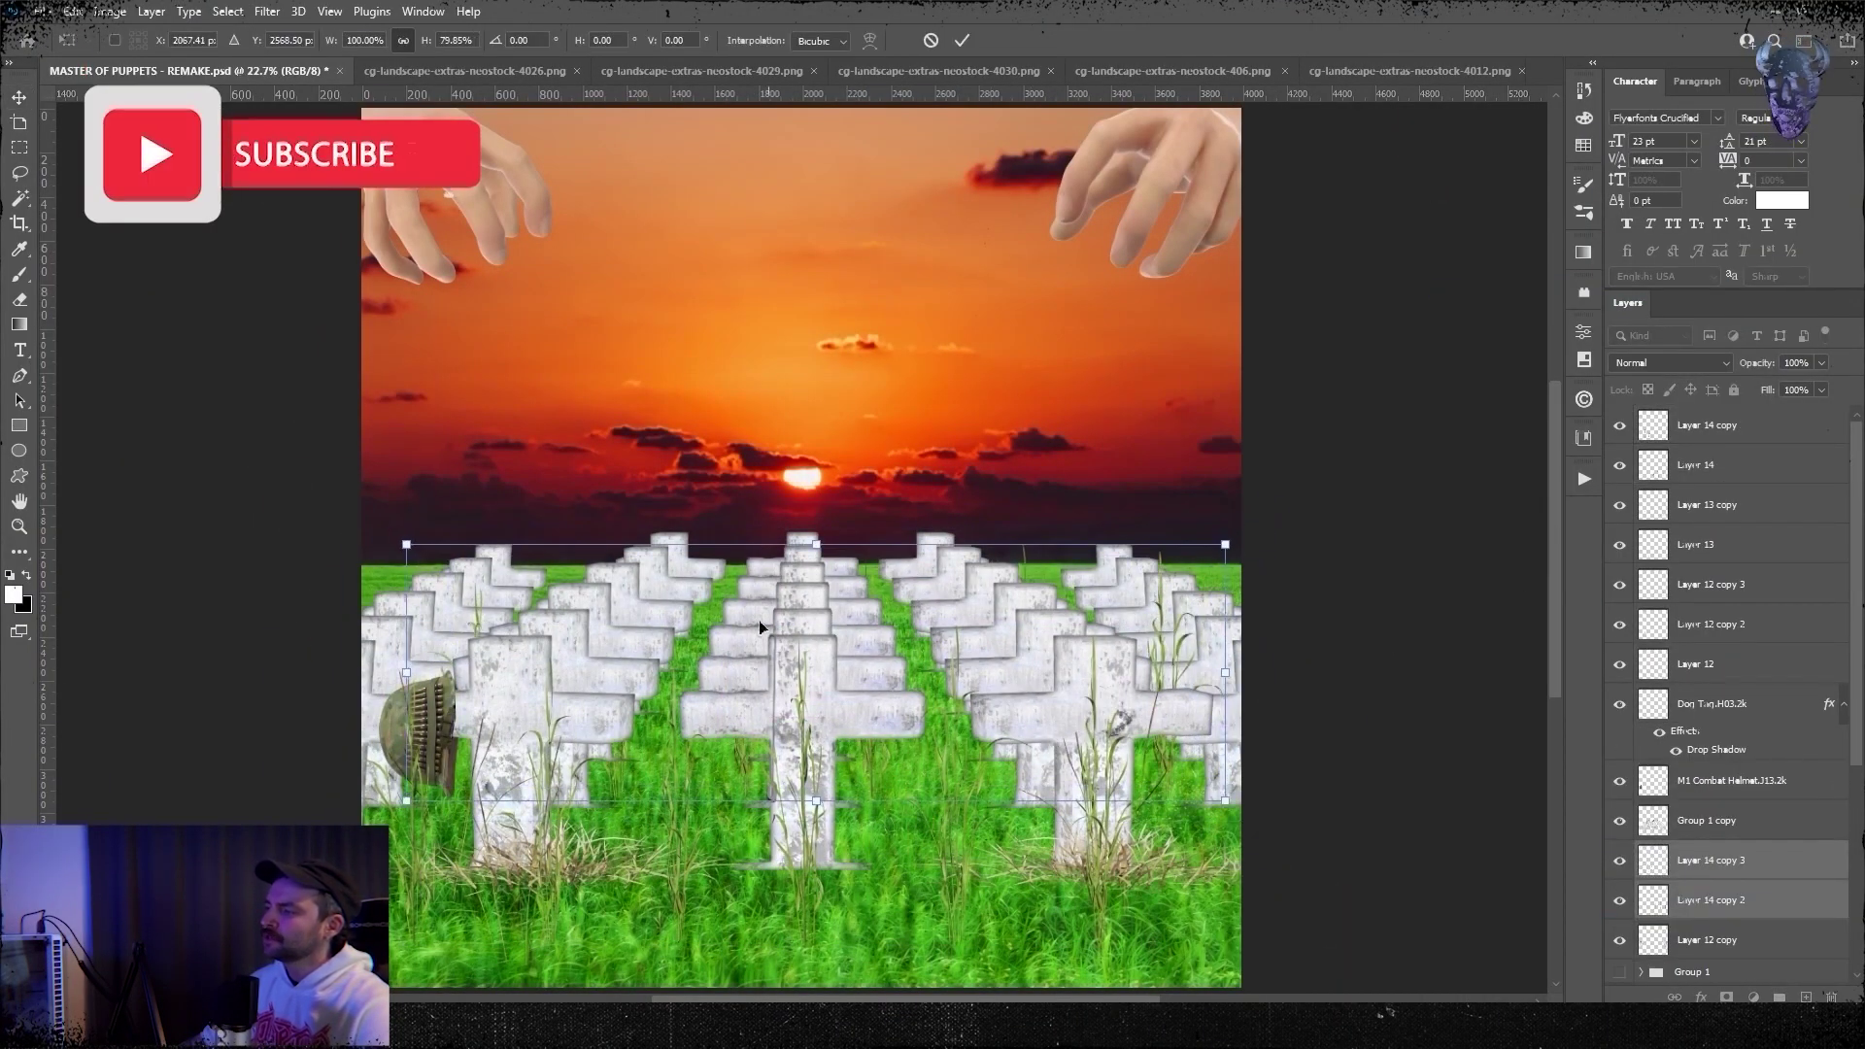
key("Return")
- Copy the grass from cg-landscape-extras-neostock-4026.png into the album cover above all layers and shrink it onto the foreground
left_click(525, 71)
key("ctrl+c")
left_click(141, 71)
left_click(1744, 433)
key("ctrl+v")
key("ctrl+t")
left_click_drag(1204, 369, 837, 758)
key("Return")
- Duplicate the new grass layer twice and spread the copies across the foreground at the feet of the front crosses
right_click(1717, 427)
left_click(1473, 289)
key("Return")
key("ctrl+t")
left_click_drag(902, 867, 1194, 872)
key("Return")
right_click(1744, 425)
key("Return")
- Duplicate the grass again, place the copy beneath the Group 1 copy layer and duplicate it there
right_click(1754, 425)
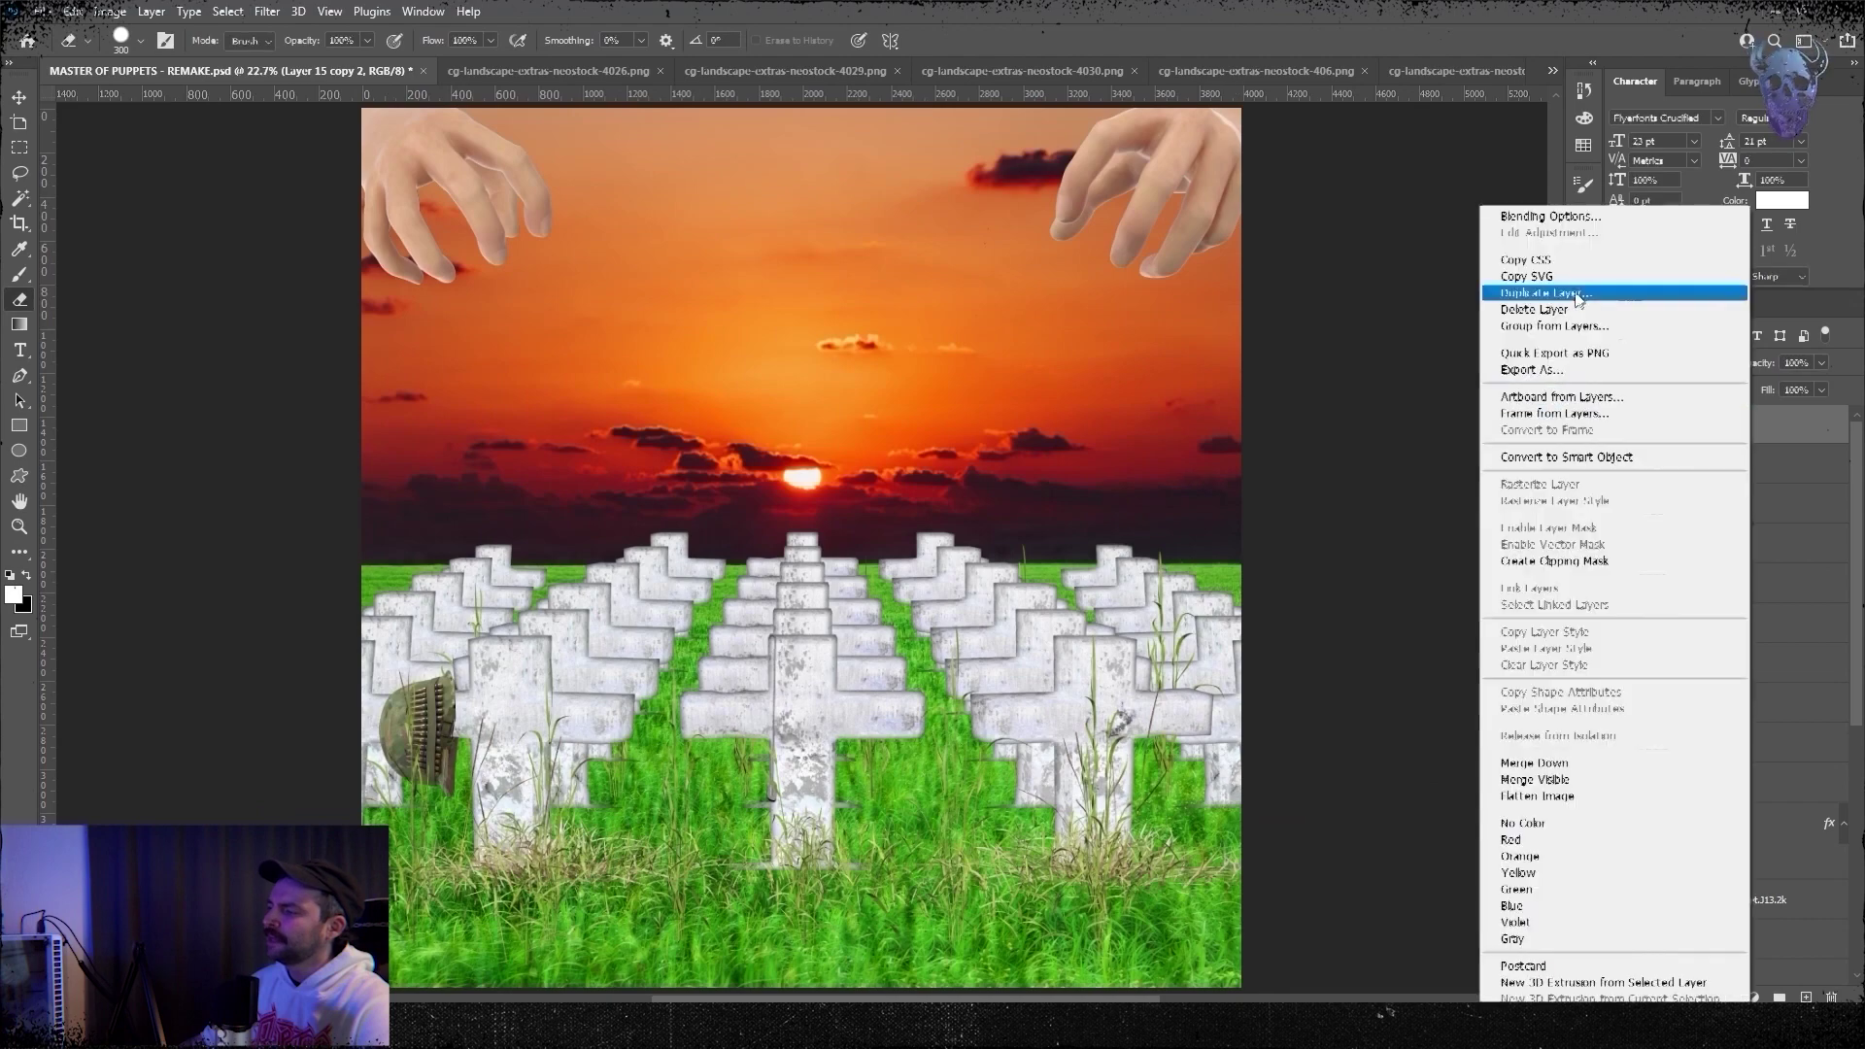
left_click(1578, 292)
key("ctrl+t")
key("Return")
left_click_drag(1754, 425, 1826, 905)
right_click(1846, 913)
left_click(1595, 211)
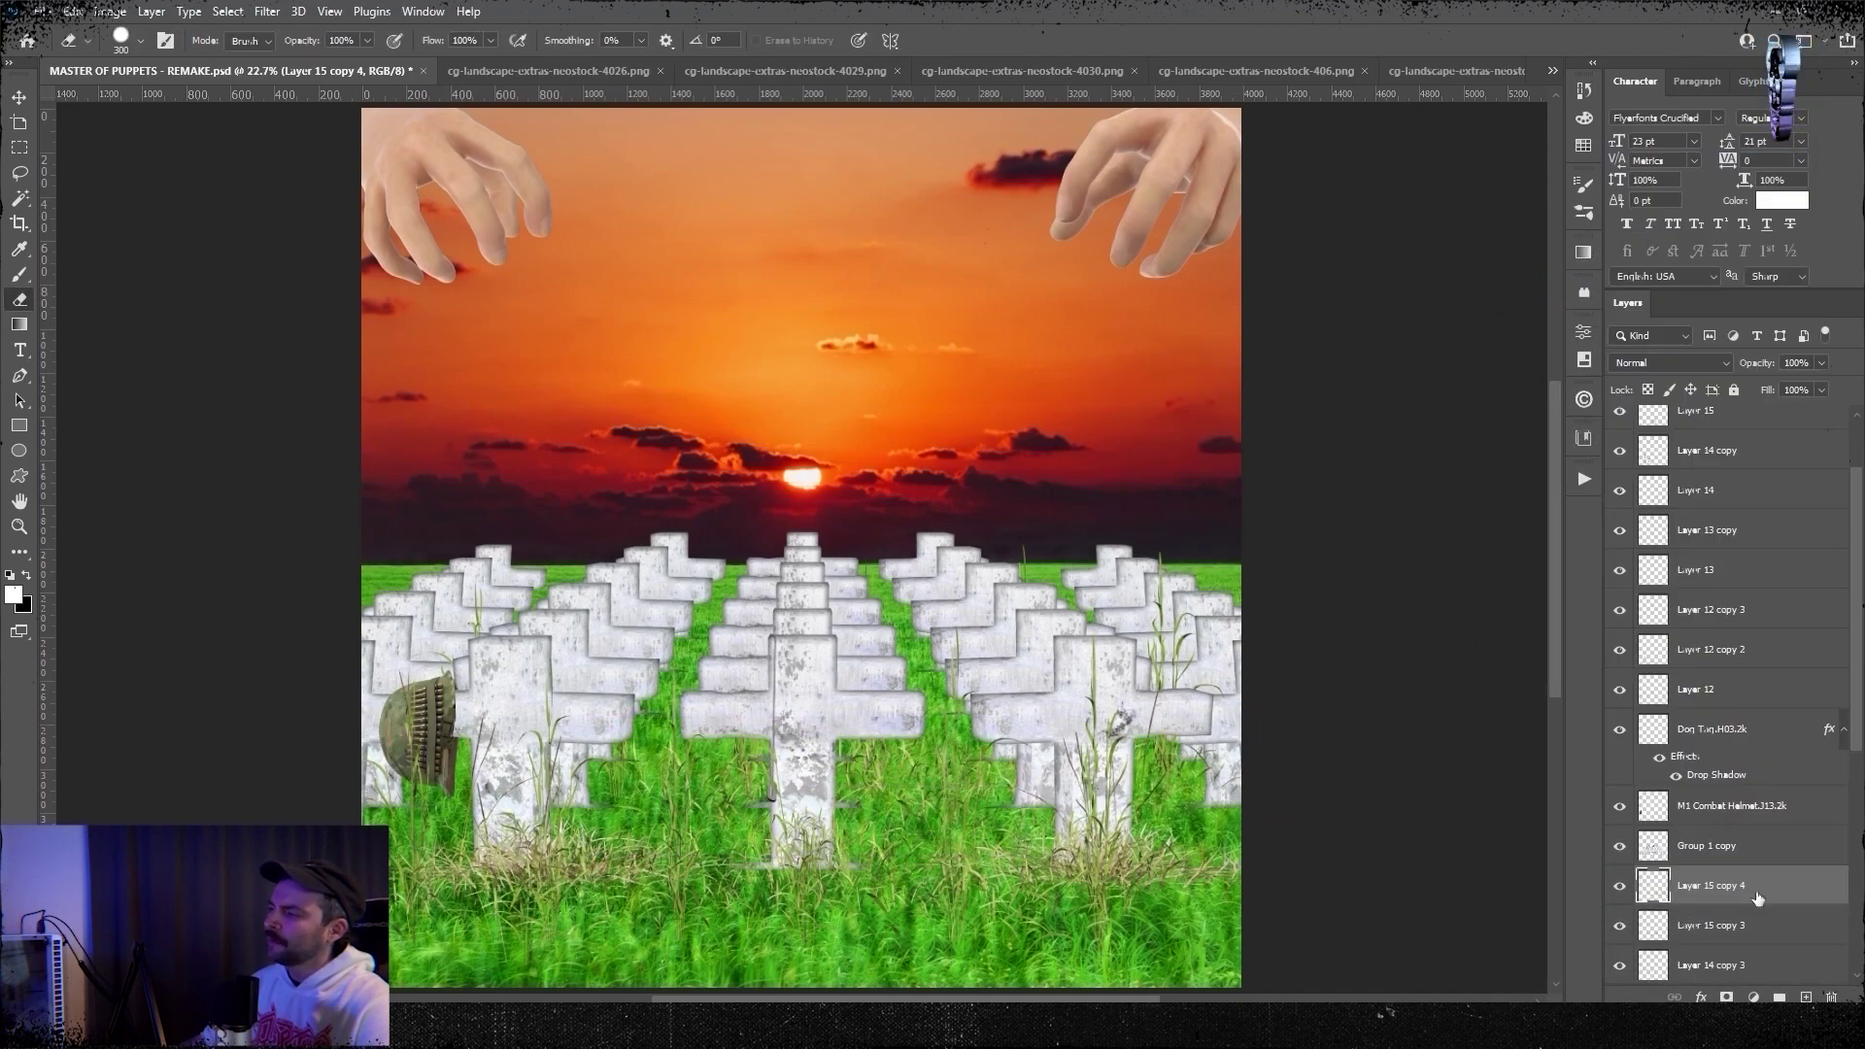
- Merge the two grass layers, Layer 2 and Layer 1, in the background group
scroll(1857, 874, "down", 5)
left_click(1630, 806)
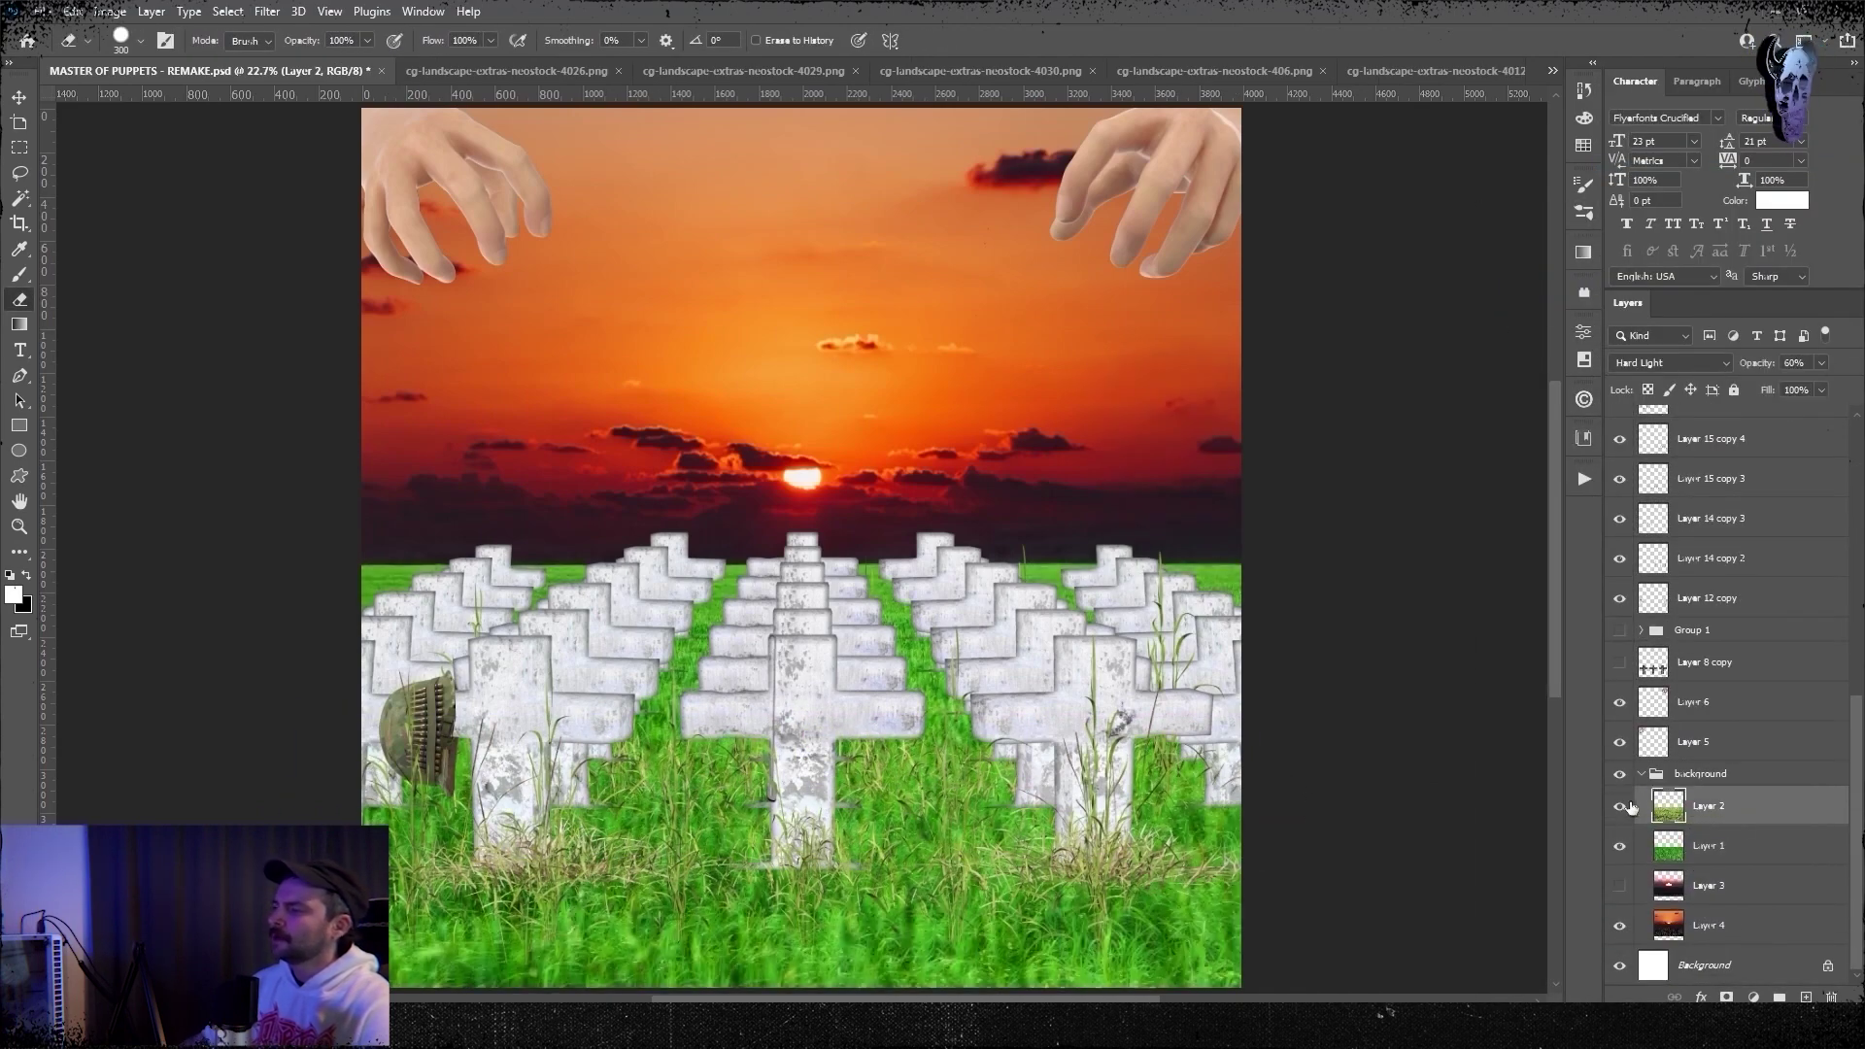
left_click(1721, 845, "shift")
right_click(1723, 844)
left_click(1670, 602)
- Desaturate and darken the merged background grass with Hue/Saturation at saturation -61 and lightness -13, also lowering the hue
left_click(110, 12)
left_click(374, 165)
left_click_drag(1166, 625, 1154, 674)
left_click_drag(1166, 574, 1143, 568)
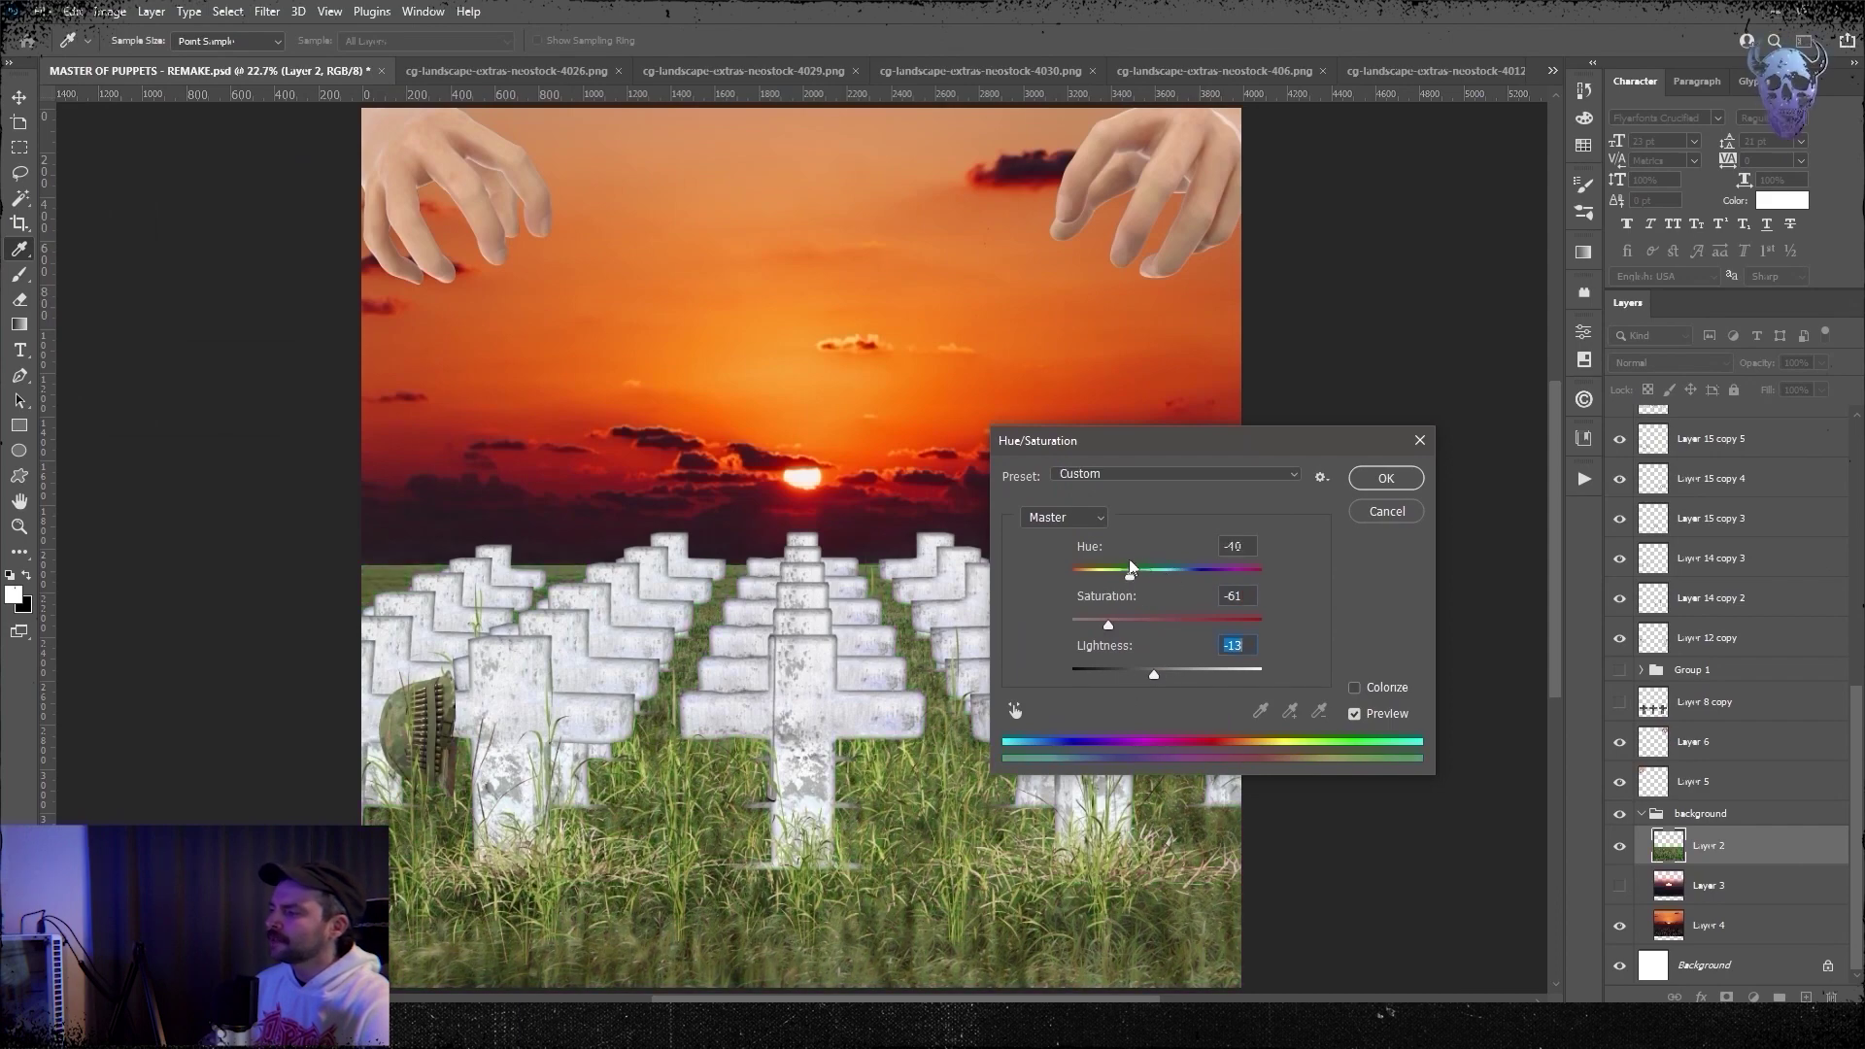
left_click(1386, 478)
- Apply a Brightness/Contrast adjustment to the merged background grass
left_click(110, 12)
mouse_move(142, 60)
left_click(389, 61)
left_click_drag(1326, 563, 1373, 563)
left_click(1481, 495)
- Add a new layer above all others and fill it with black
scroll(1278, 578, "down", 3)
scroll(1783, 446, "up", 8)
left_click(1018, 525)
left_click(971, 674)
left_click(1133, 527)
- Erase the centre of the black layer with a soft 5000 px eraser so that a dark vignette remains around the edges
key("e")
scroll(457, 487, "up", 3)
left_click(140, 41)
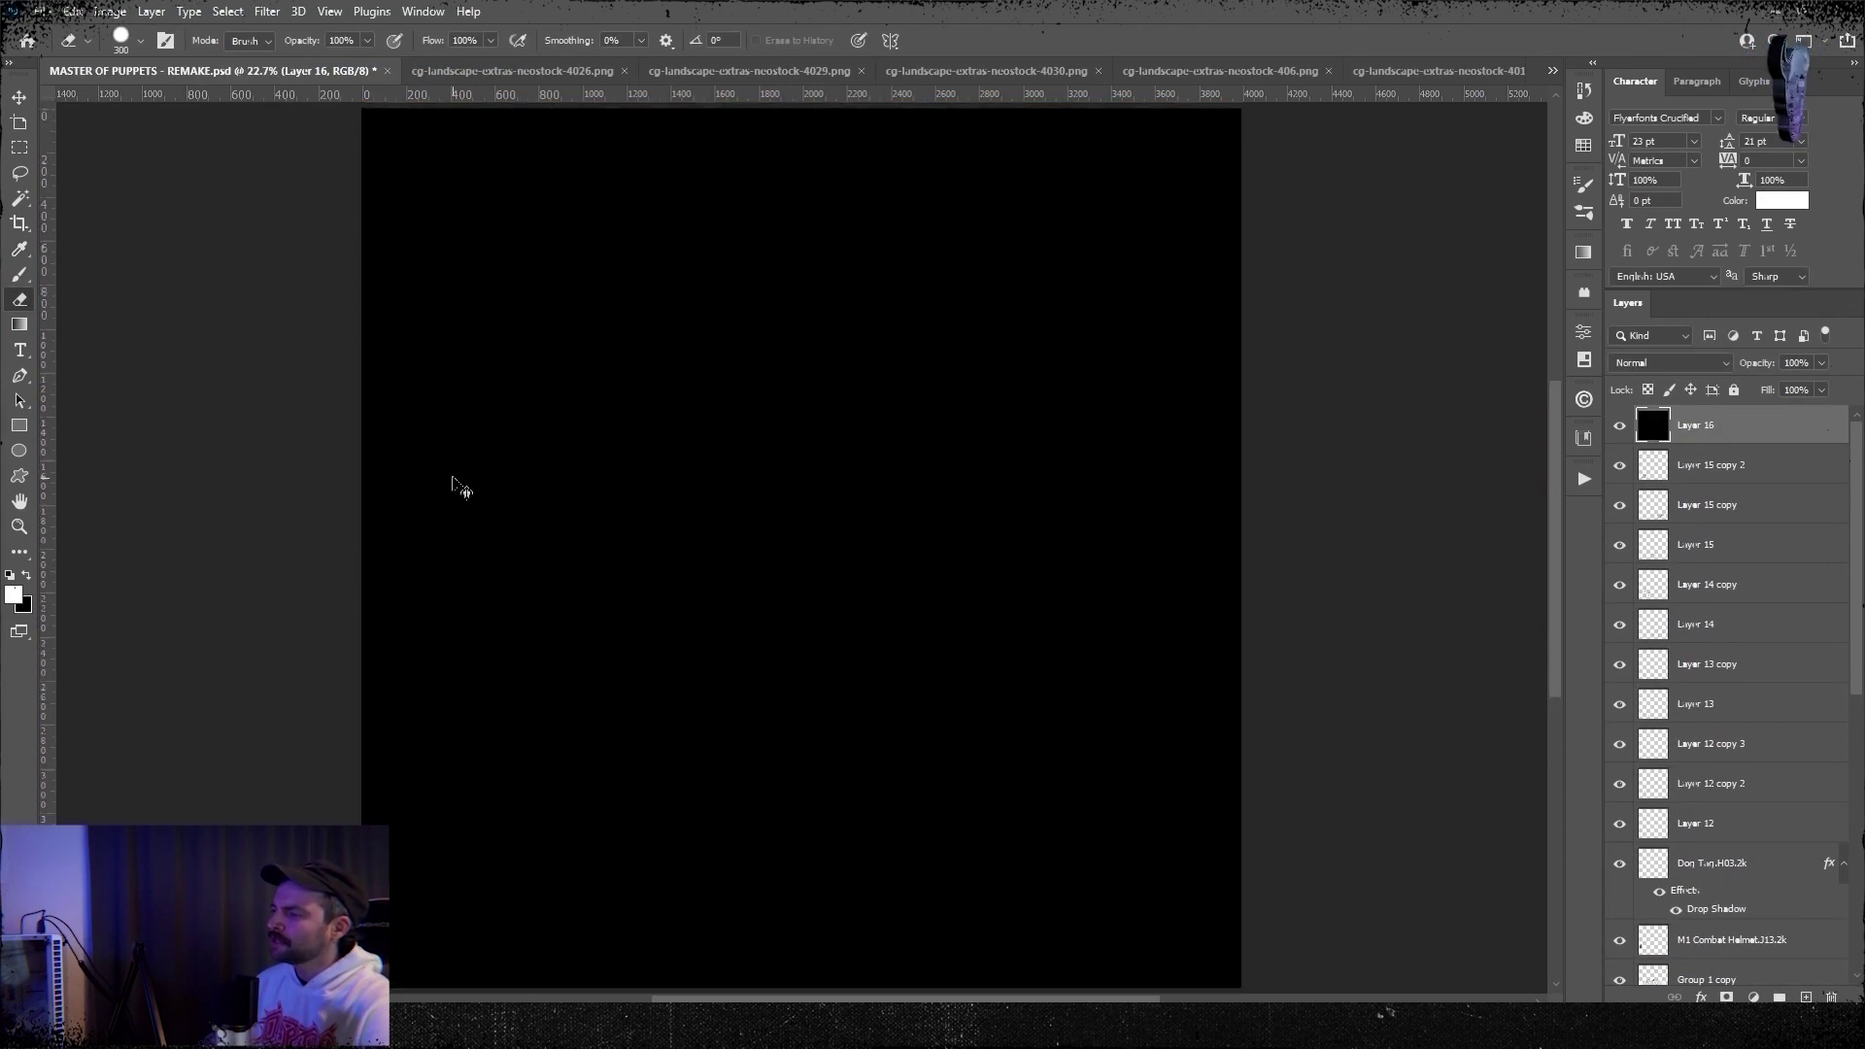
left_click_drag(194, 100, 558, 100)
left_click(801, 548)
key("ctrl+minus")
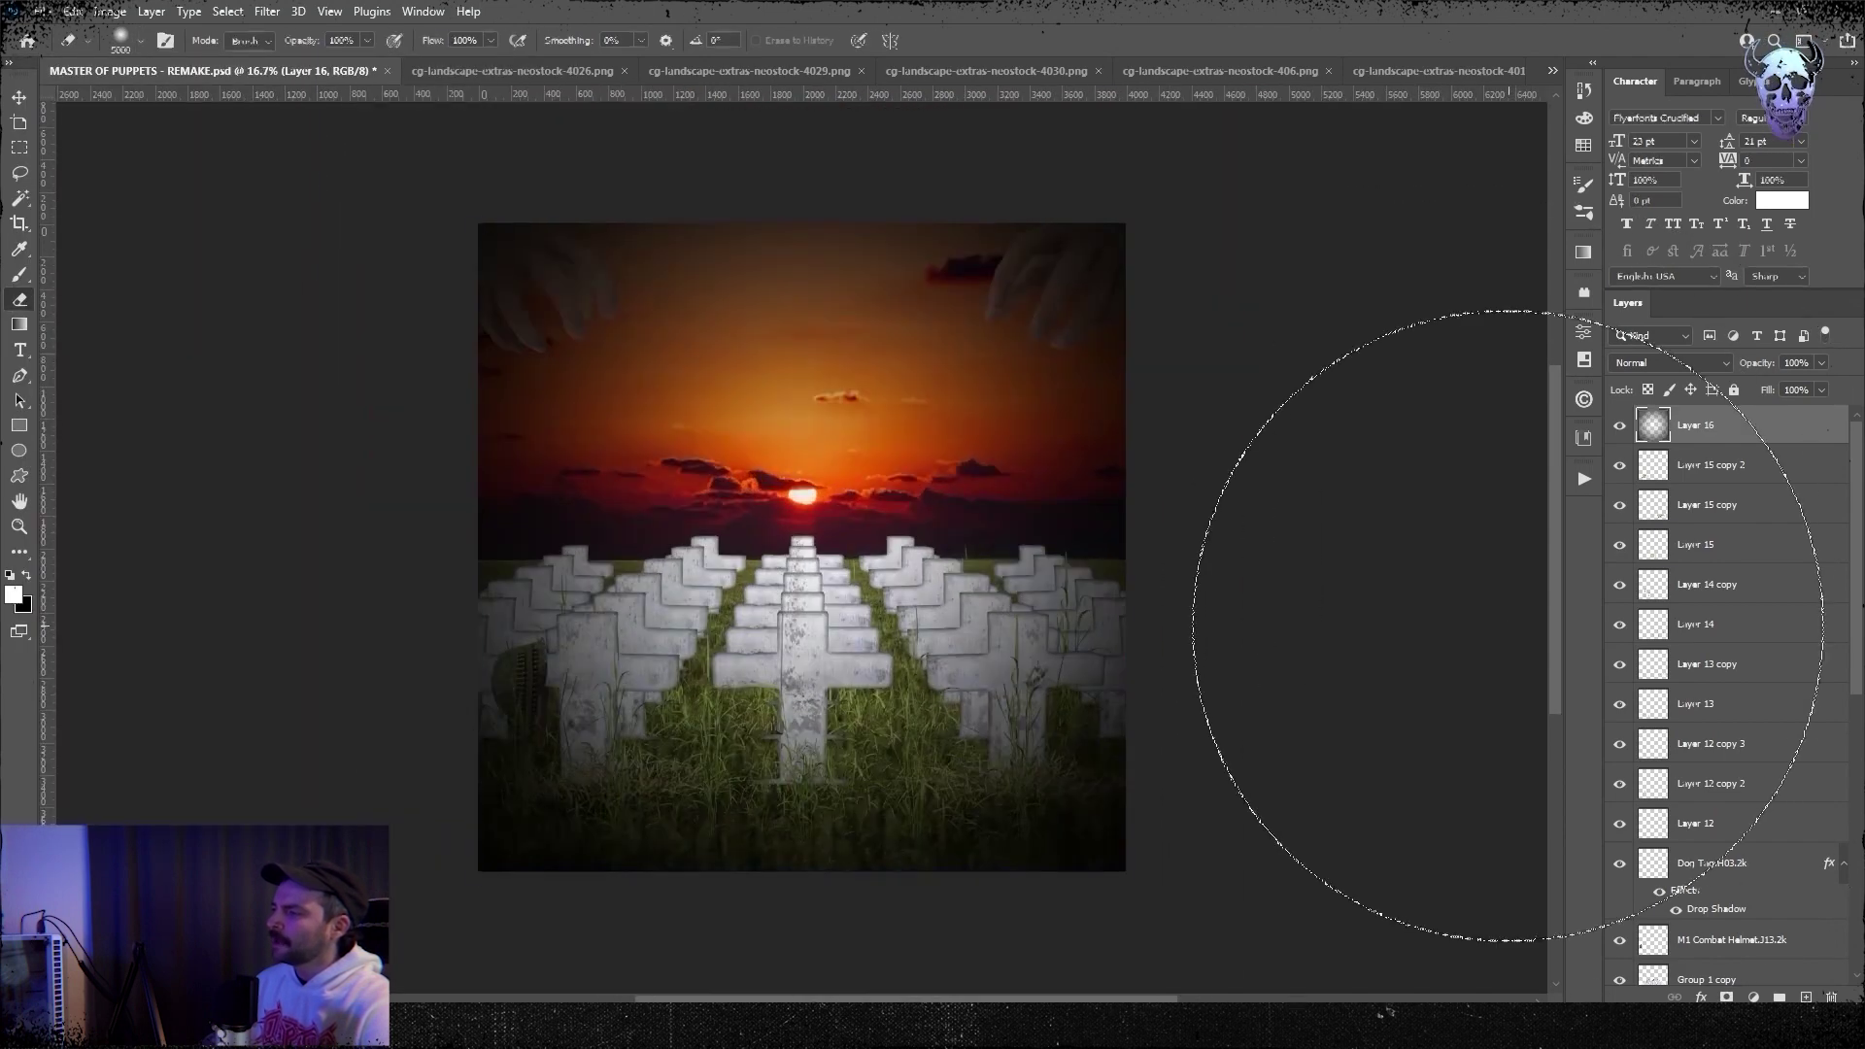
- Lower the opacity of the black vignette layer, keeping its blending mode Normal
left_click(1670, 362)
left_click(1632, 380)
left_click_drag(1756, 363, 1714, 363)
left_click(19, 148)
scroll(825, 388, "down", 1)
scroll(825, 388, "up", 1)
left_click(1649, 474)
scroll(1709, 680, "down", 10)
left_click(1708, 846, "shift")
key("ctrl+t")
left_click_drag(801, 178, 804, 180)
left_click_drag(1278, 573, 1271, 572)
key("Escape")
- Select all cross, prop and grass layers below the vignette and narrow them together to about 97% width, centred on the cover
left_click(1722, 639)
scroll(1723, 641, "up", 4)
scroll(1723, 639, "up", 6)
left_click(1722, 466, "shift")
key("ctrl+t")
left_click_drag(1236, 694, 1210, 694)
left_click_drag(1178, 687, 1189, 687)
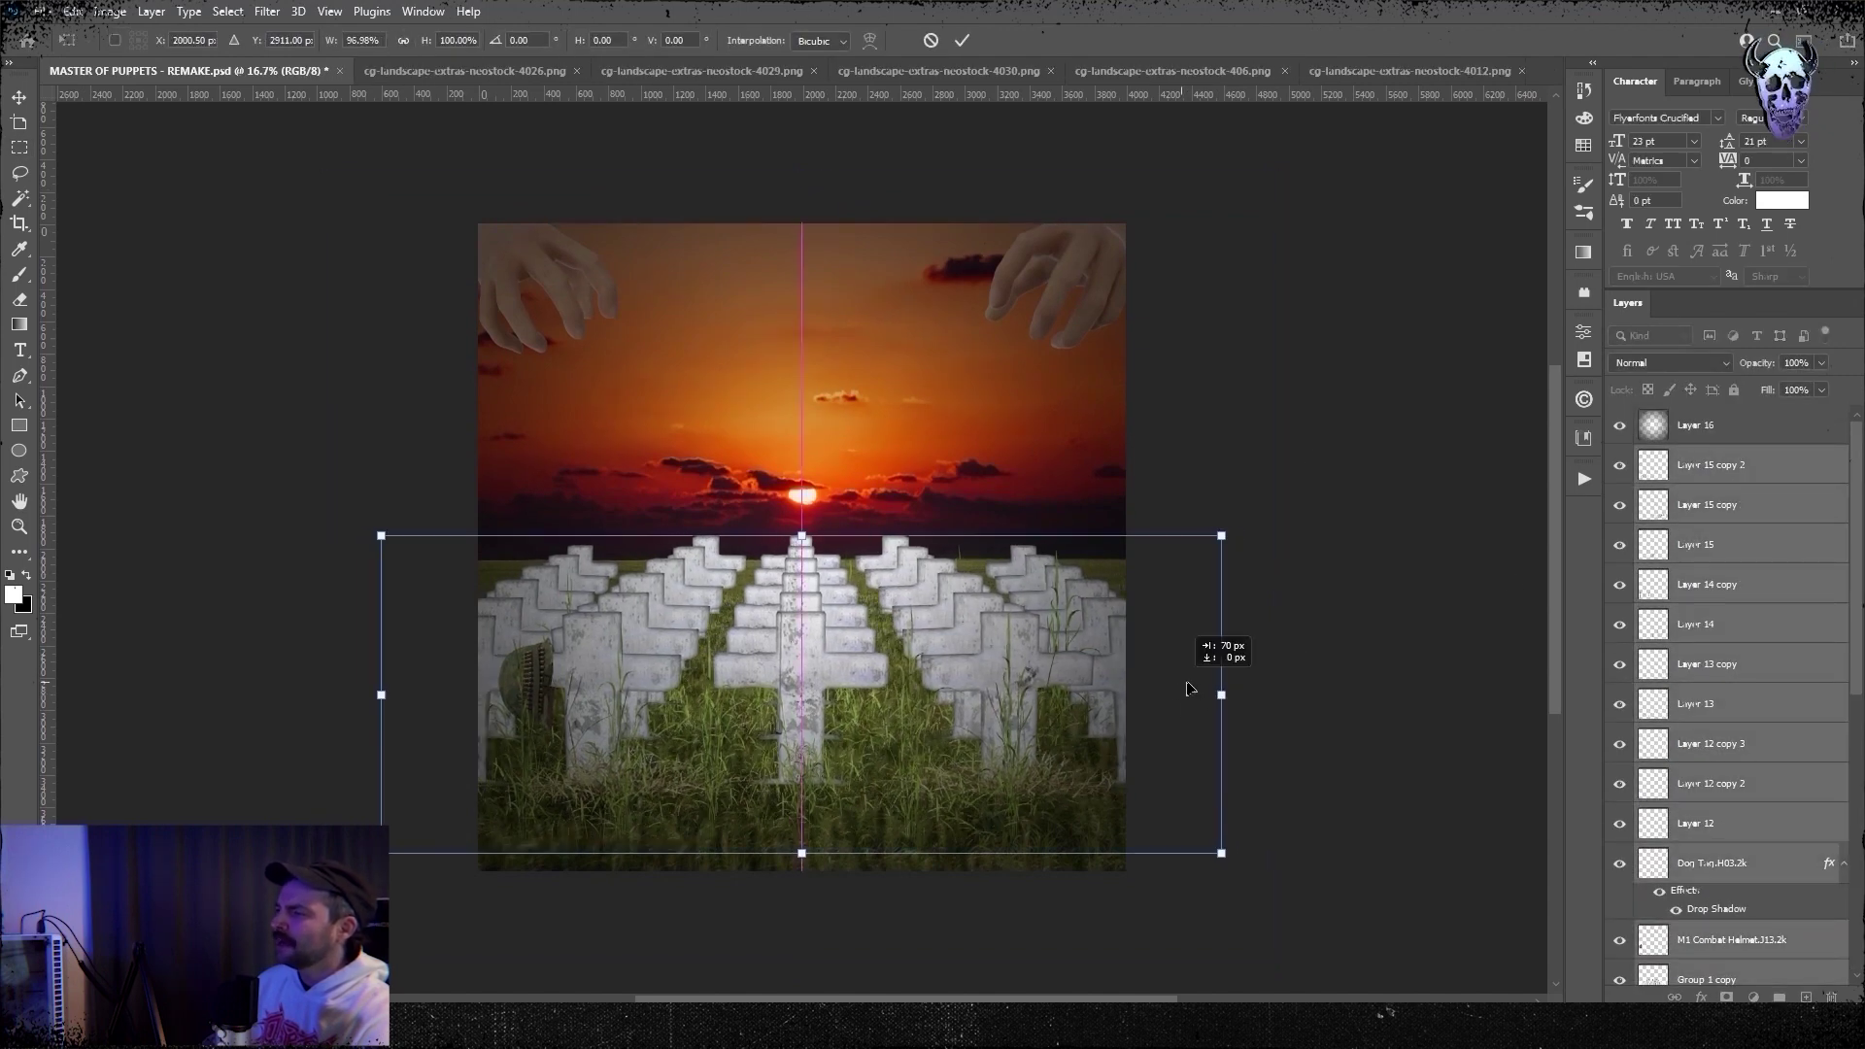
- Reduce the opacity of the black vignette layer further
left_click(1714, 425)
left_click_drag(1756, 363, 1709, 363)
- Add a new layer above Layer 3 in the background group and paint orange-red across the sky with a large soft brush
scroll(1743, 860, "down", 10)
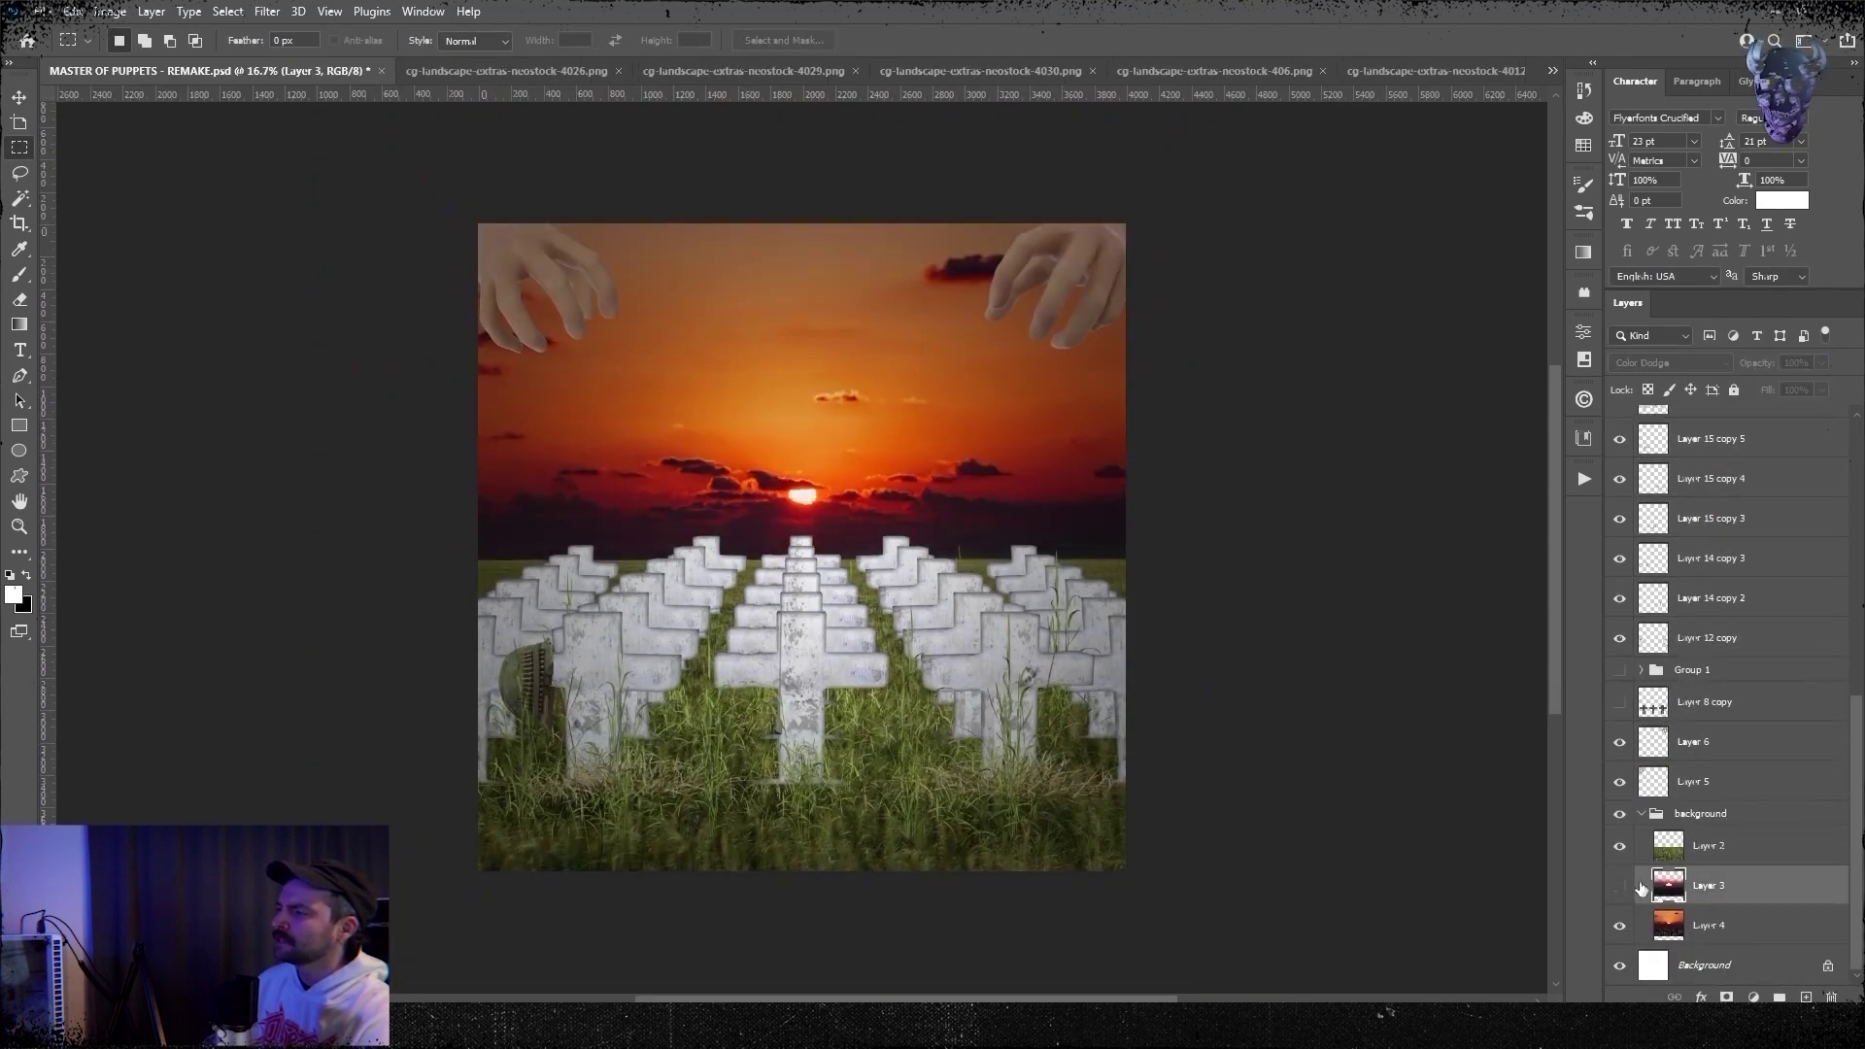
key("ctrl+shift+alt+n")
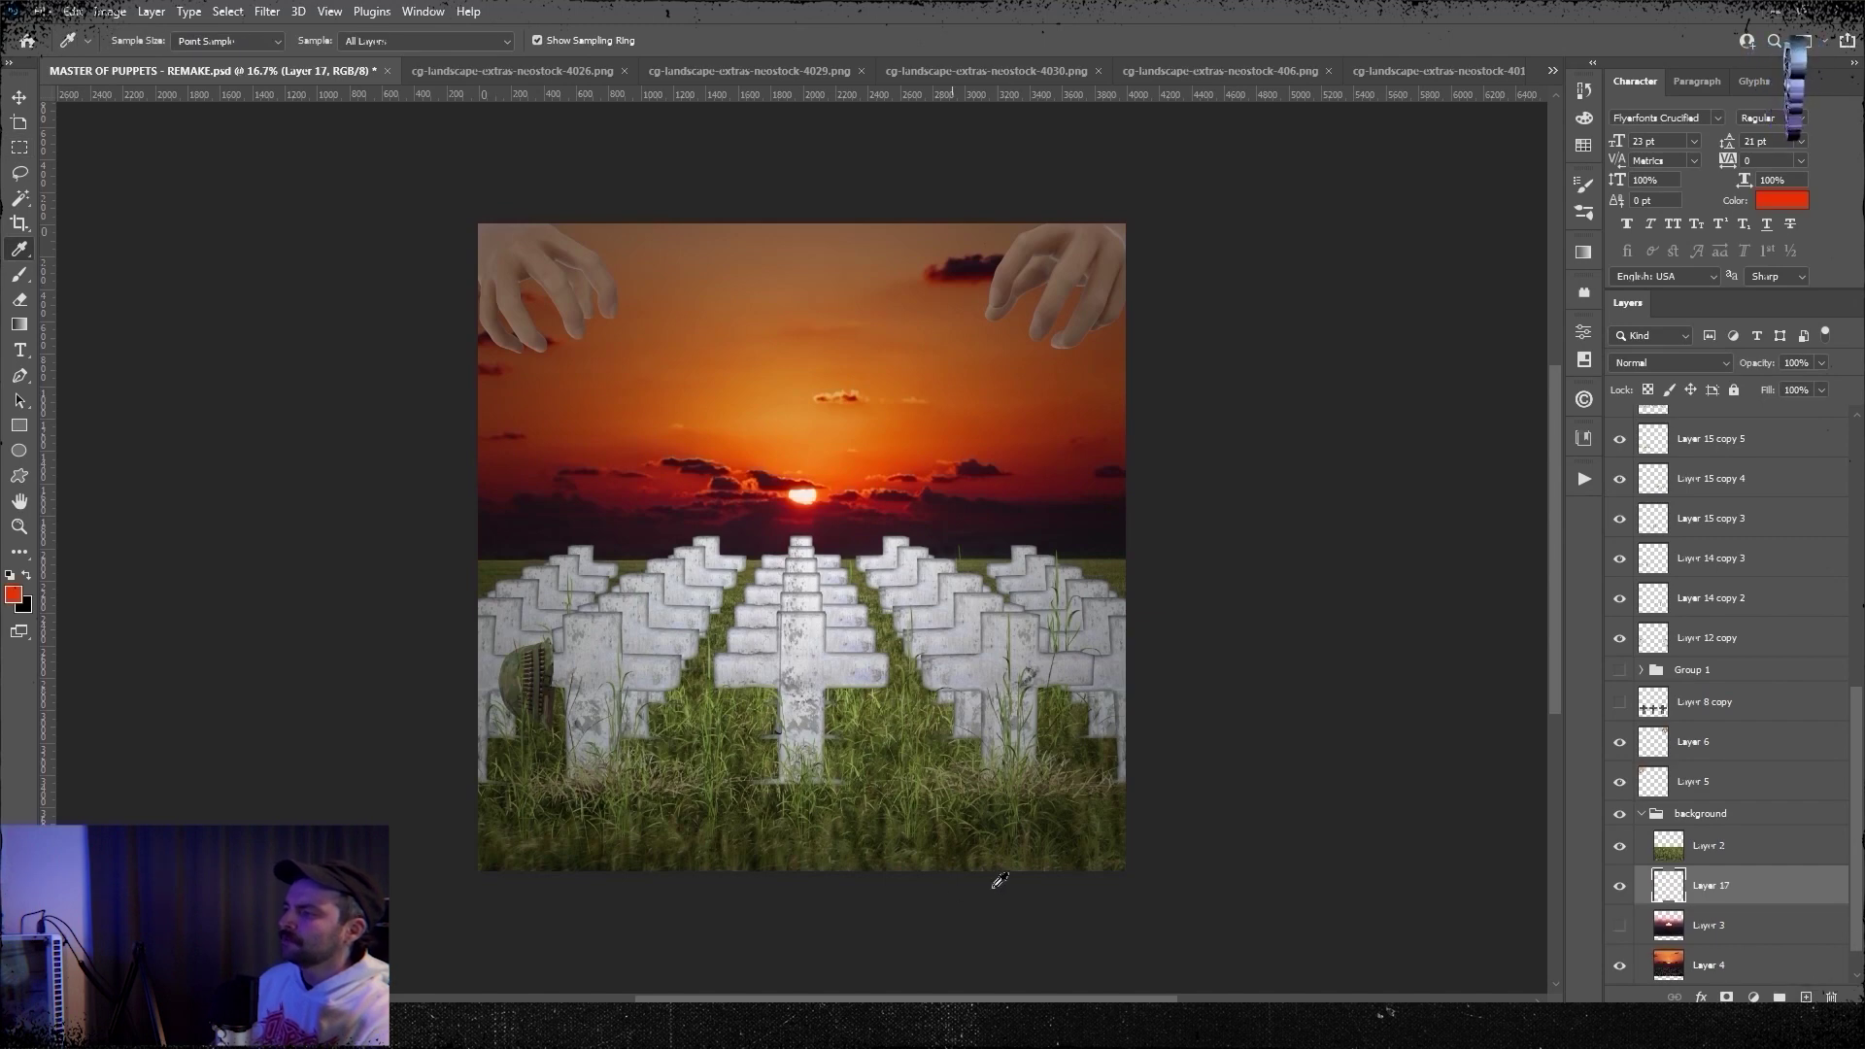
key("b")
left_click(140, 40)
key("Return")
key("]")
key("]")
key("]")
key("]")
key("]")
key("]")
key("]")
key("]")
key("]")
key("]")
key("]")
key("]")
left_click_drag(505, 486, 1121, 528)
- Move the orange-red paint layer directly beneath the vignette layer and set its blending mode to Color Burn
left_click_drag(1711, 884, 1708, 499)
left_click(1670, 364)
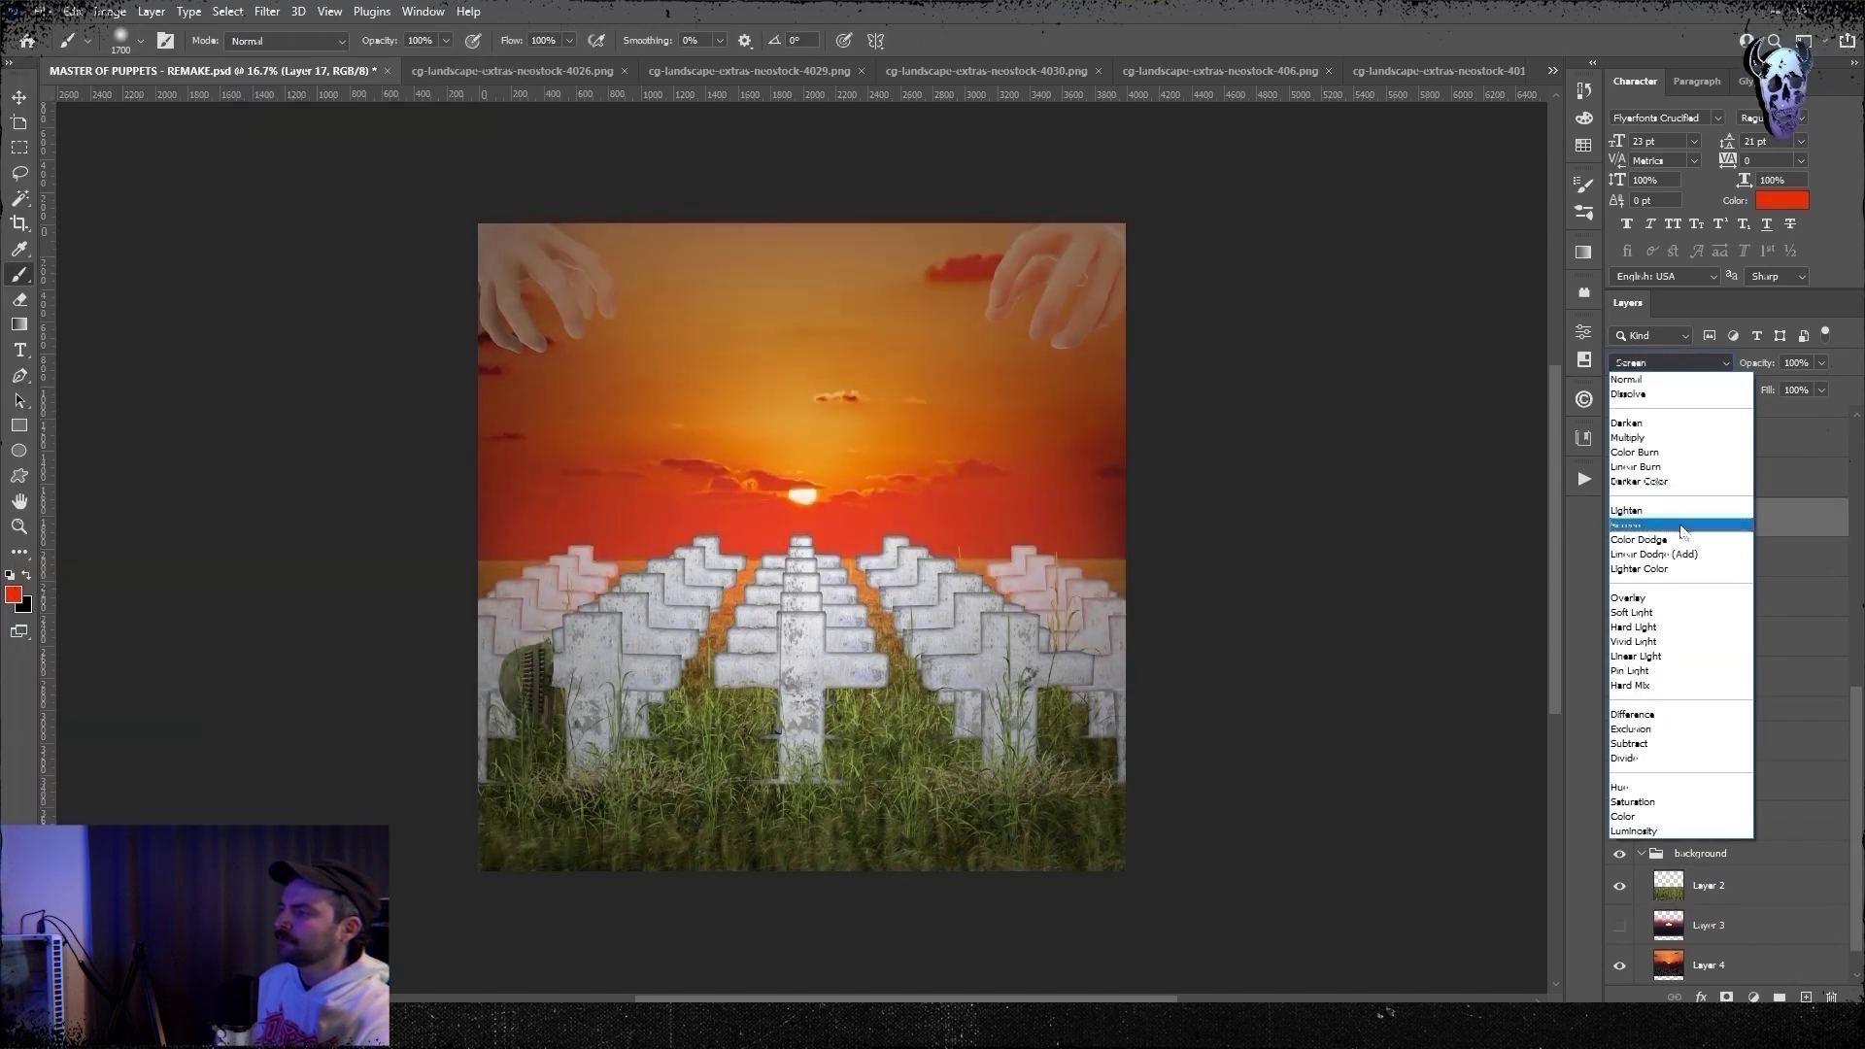
left_click(1641, 597)
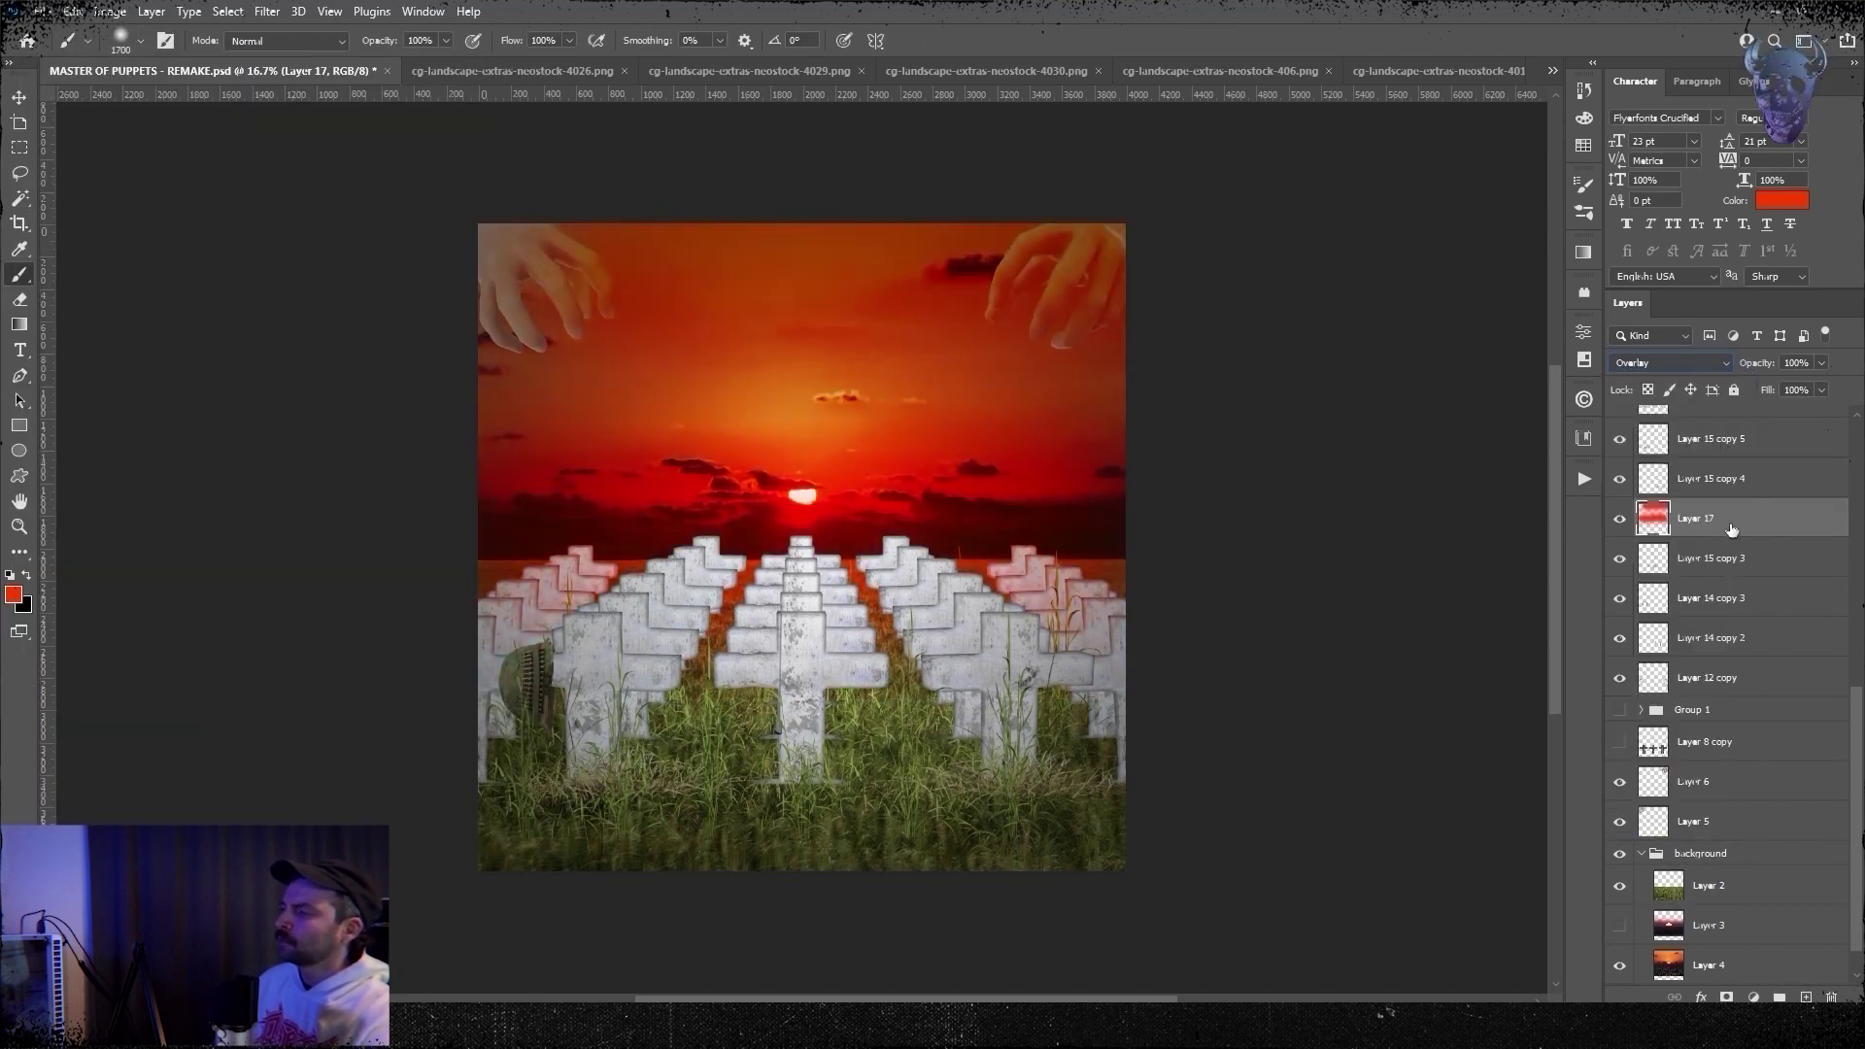
scroll(1731, 528, "down", 2)
left_click(1670, 363)
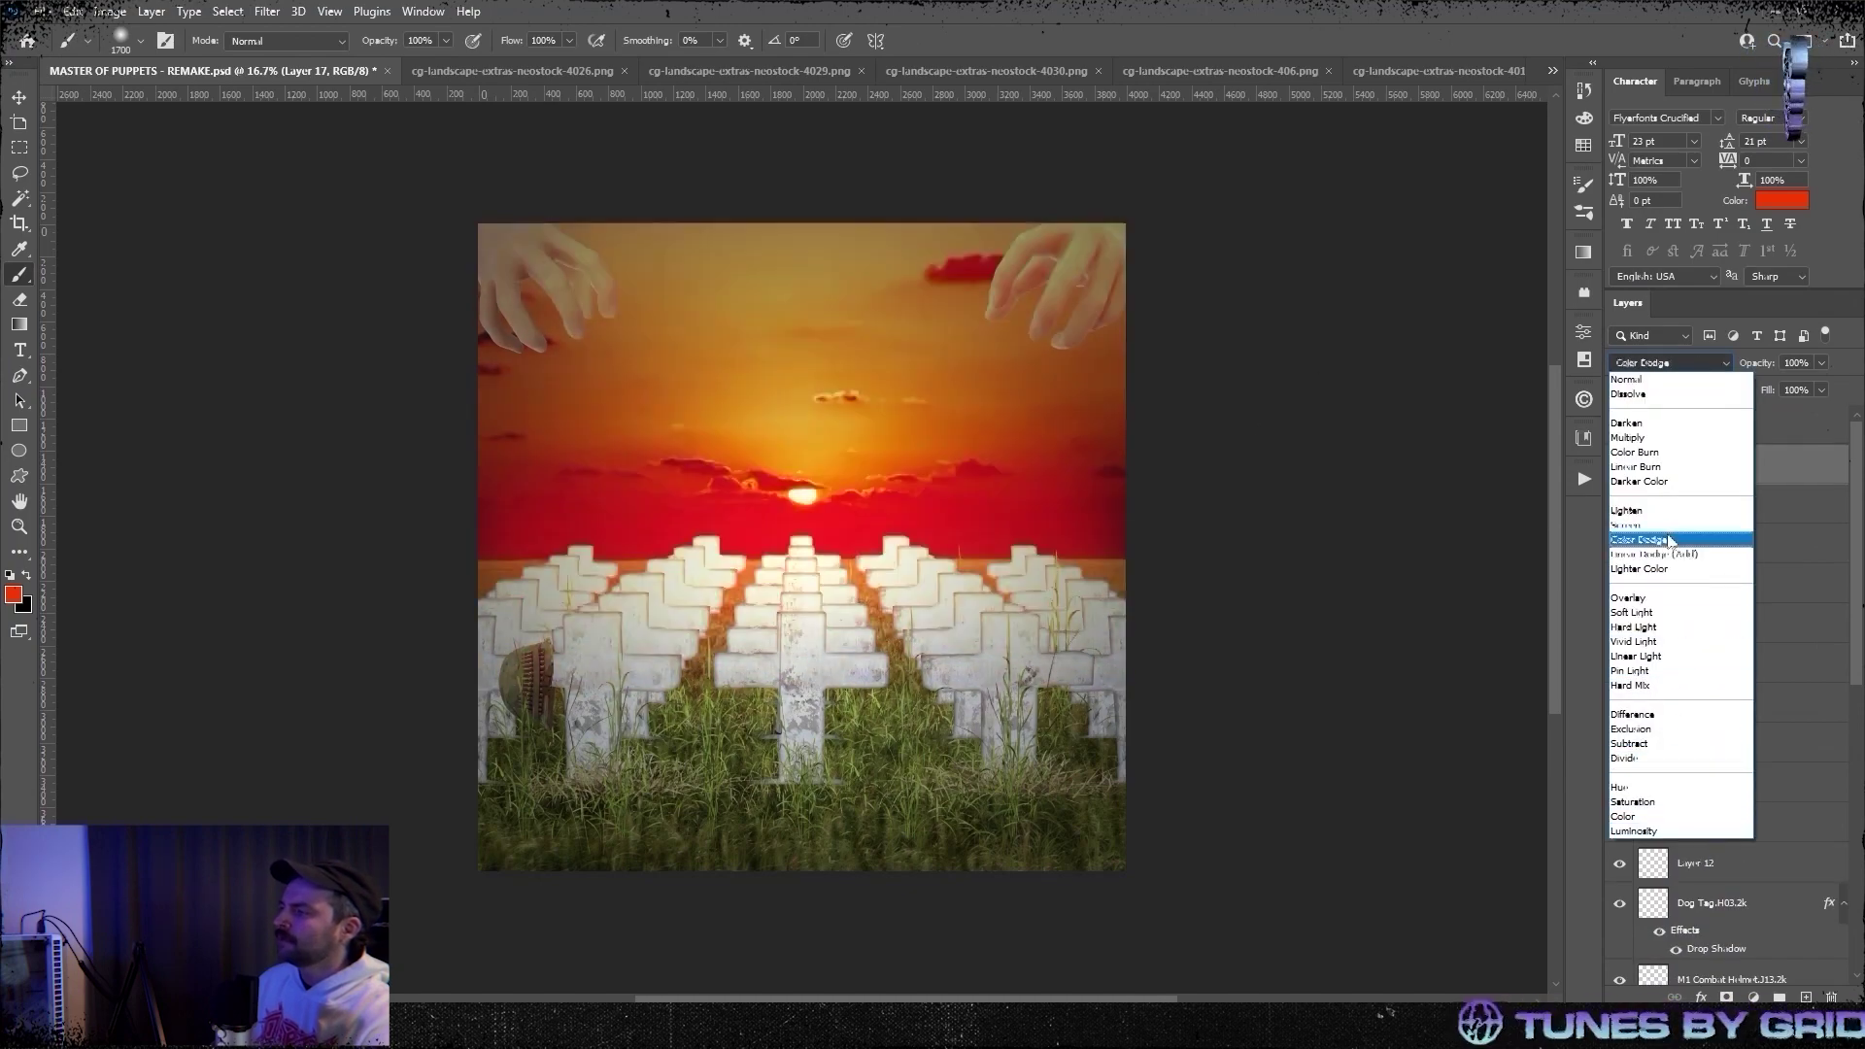
left_click(1640, 451)
- Erase the orange-red paint over the lower crosses and grass with a large soft eraser
key("bracketleft")
key("bracketleft")
key("bracketleft")
key("bracketleft")
key("bracketleft")
key("bracketleft")
key("bracketleft")
key("bracketleft")
key("bracketleft")
left_click_drag(583, 757, 1278, 766)
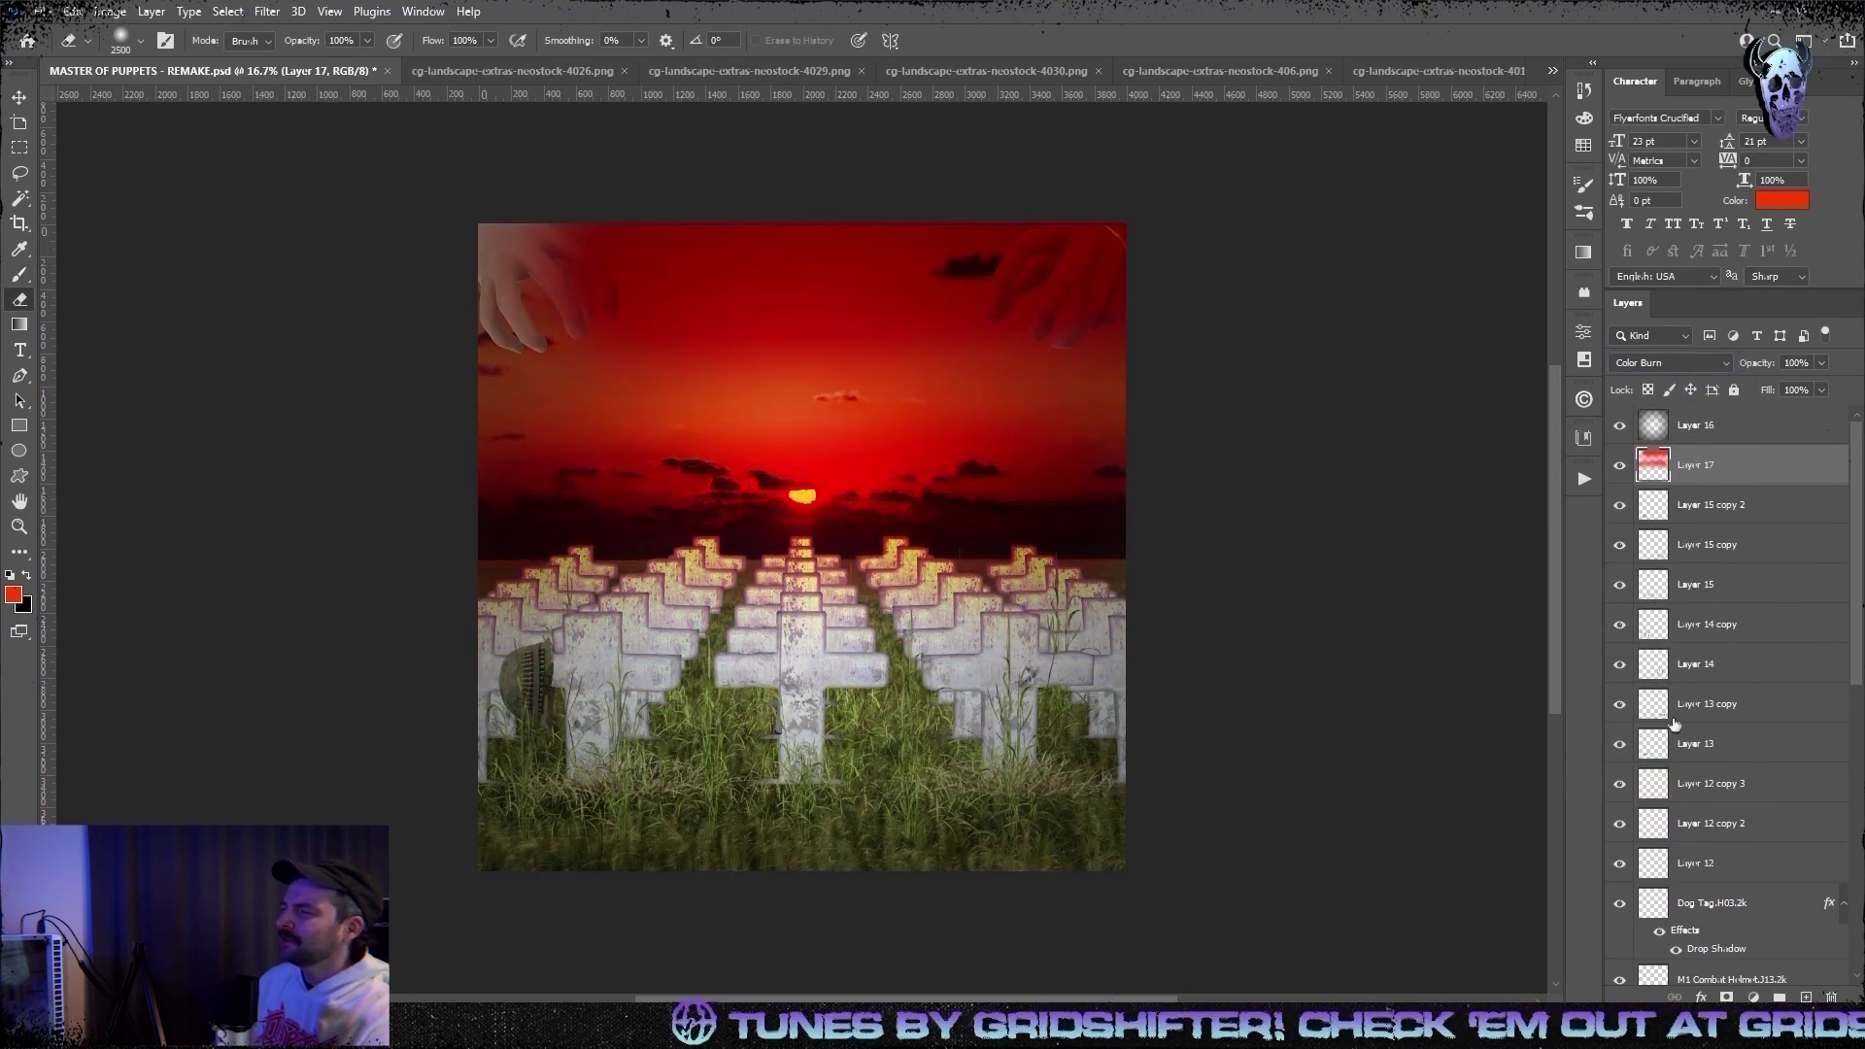
- Move the hand layers directly beneath the black vignette layer and merge them into one
scroll(1715, 841, "down", 10)
left_click(1709, 924)
left_click(1709, 964, "shift")
mouse_move(1709, 932)
left_mouse_down()
mouse_move(1723, 324)
mouse_move(1722, 445)
left_mouse_up()
right_click(1740, 476)
left_click(1528, 763)
- Shift the hands' colour towards crimson and darken them with a Hue/Saturation adjustment
left_click(110, 12)
mouse_move(130, 61)
left_click(340, 156)
left_click_drag(1167, 576, 1200, 626)
left_click_drag(1167, 674, 1157, 675)
left_click_drag(1134, 576, 1128, 581)
left_click_drag(1154, 675, 1141, 677)
left_click(1386, 478)
- Raise the contrast of the hands to 100 with a Brightness/Contrast adjustment
left_click(109, 12)
mouse_move(142, 61)
left_click(393, 62)
left_click_drag(1326, 565, 1444, 583)
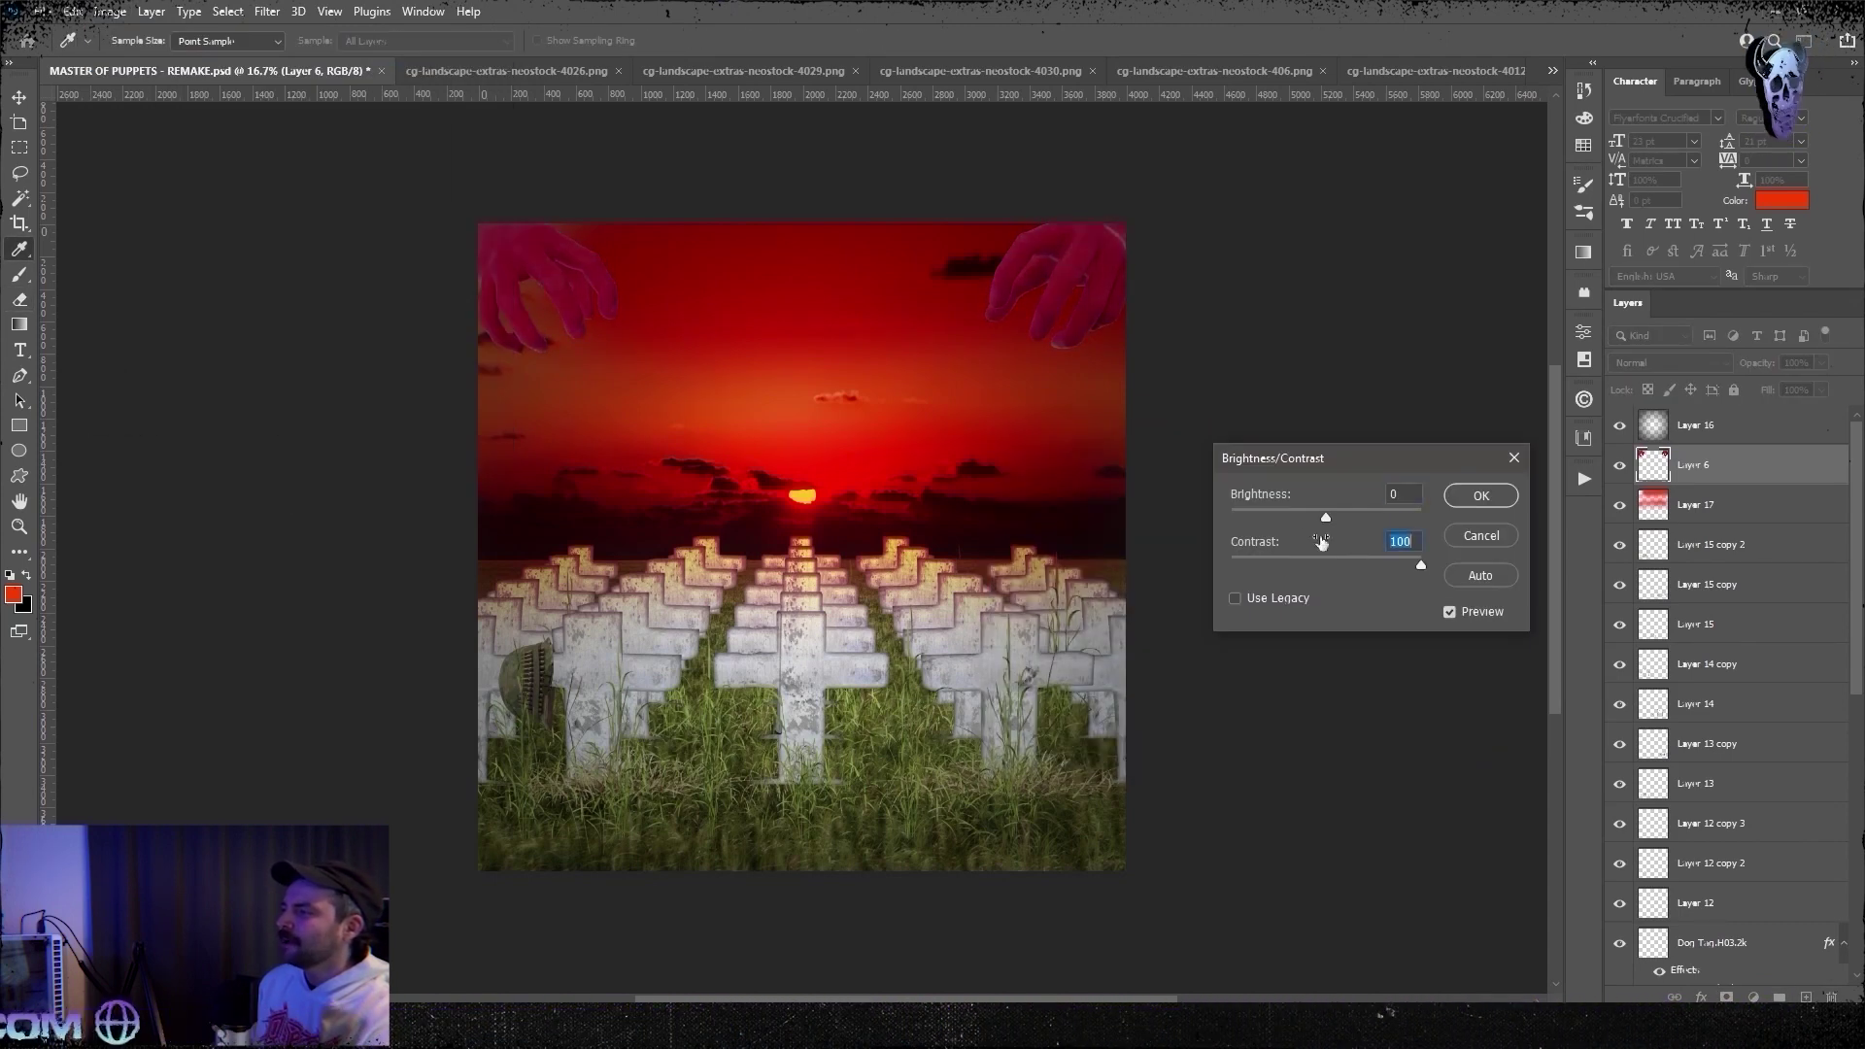
left_click(1480, 495)
- Close the cg-landscape-extras-neostock-4026 grass image and return to the album cover document
scroll(1174, 616, "down", 1)
left_click(582, 74)
key("ctrl+w")
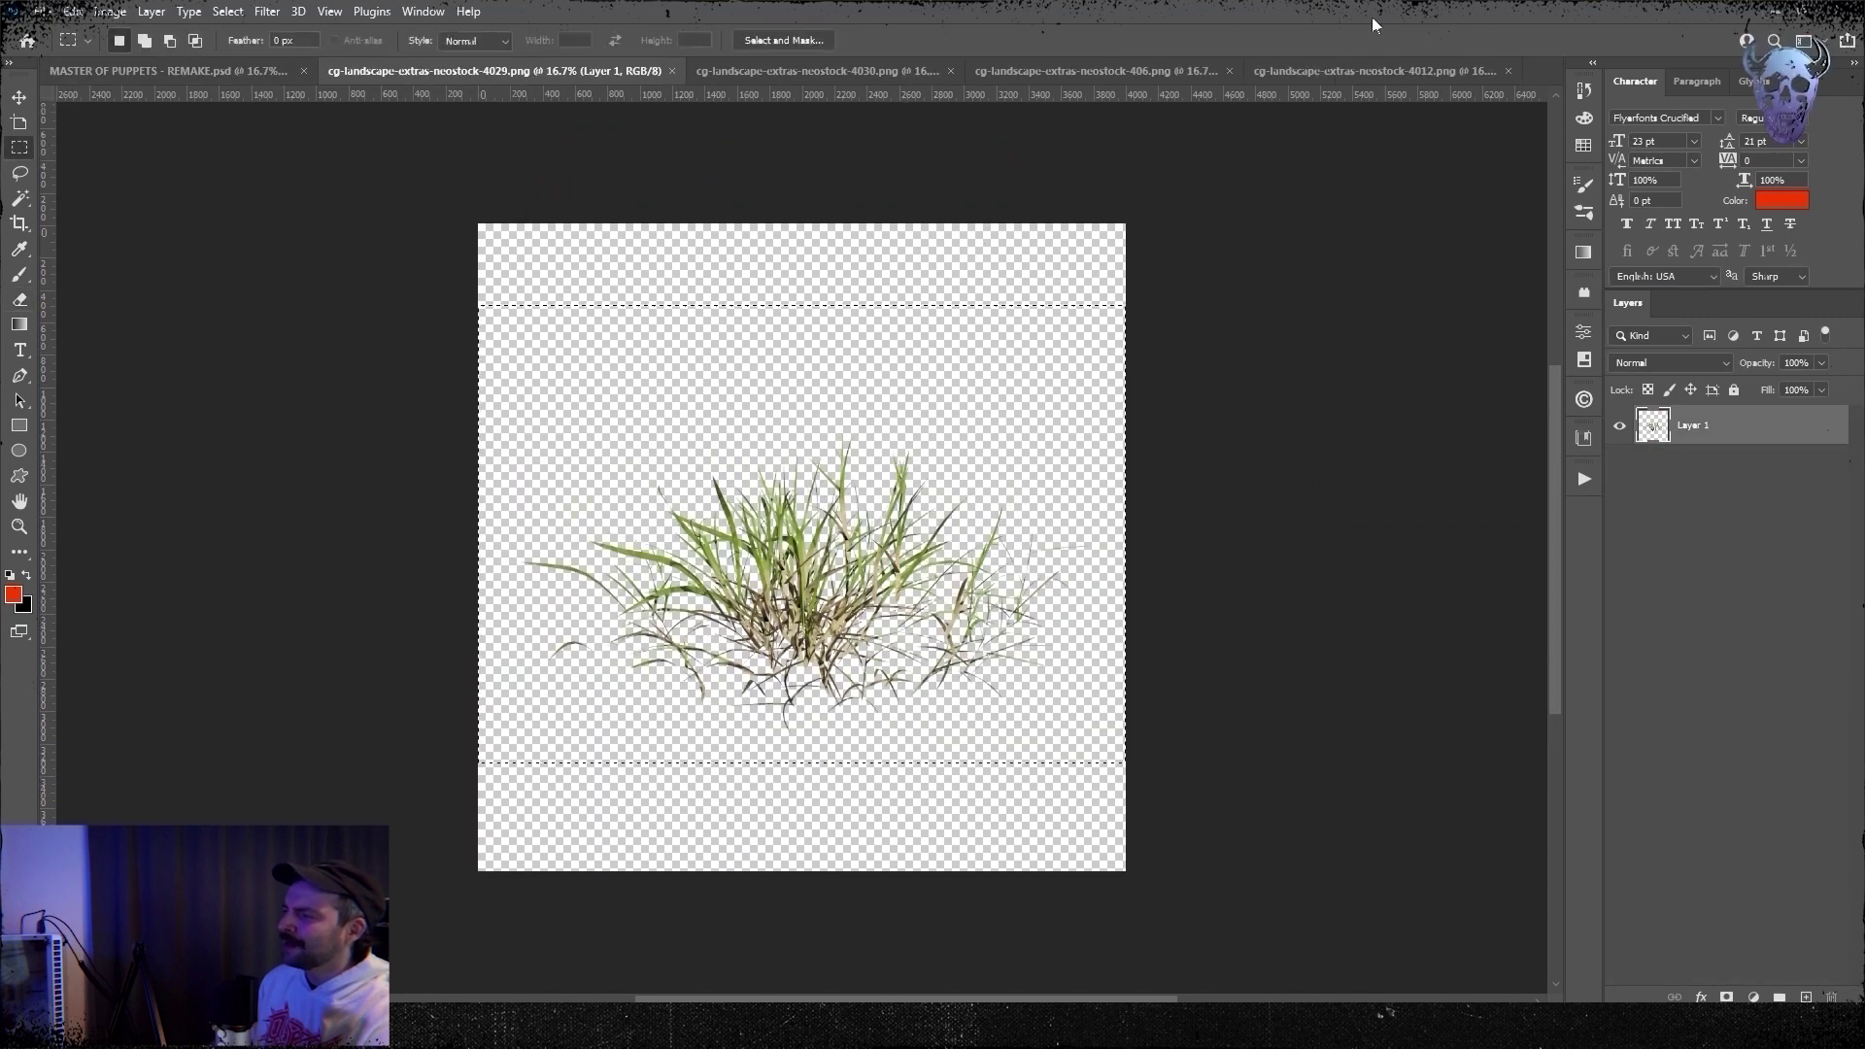
key("ctrl+shift+Tab")
- Add a dark red band across the horizon on a new layer above Layer 17 and set its blending mode to Soft Light
scroll(1741, 794, "up", 10)
left_click(1723, 506)
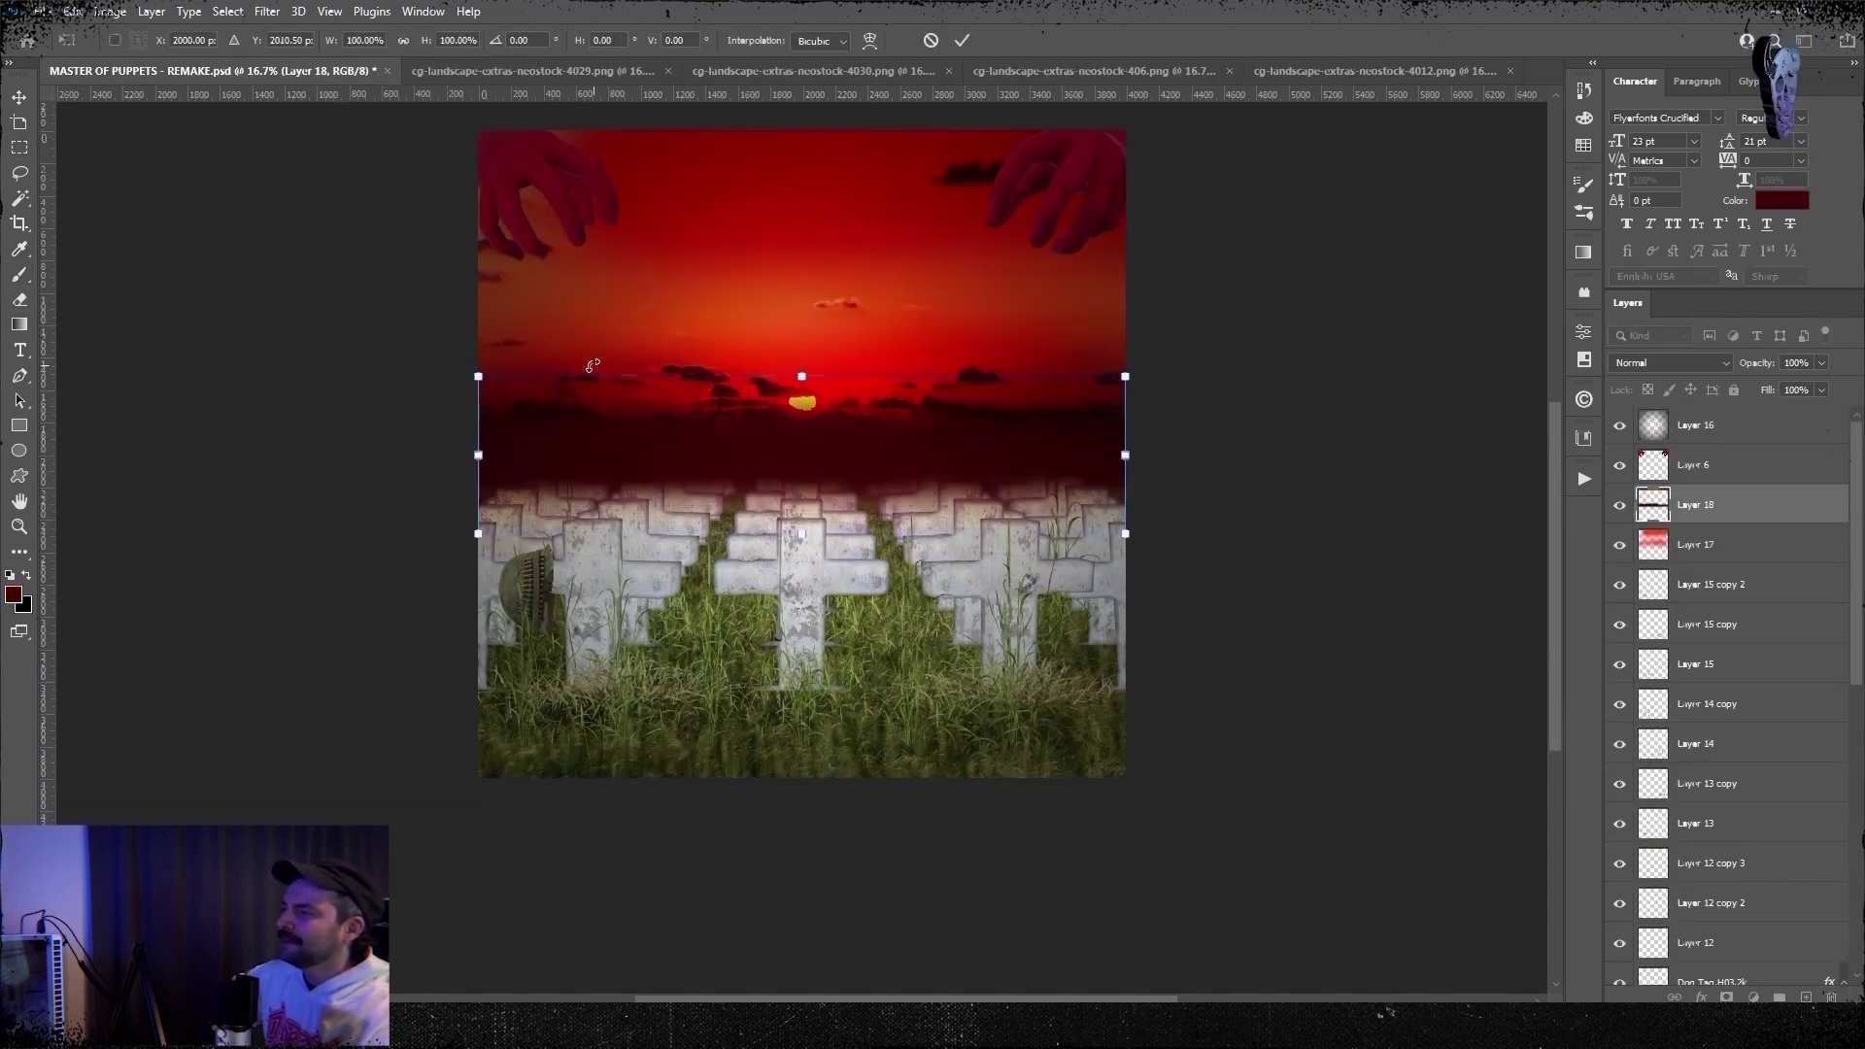
left_click(1668, 362)
left_click(1650, 611)
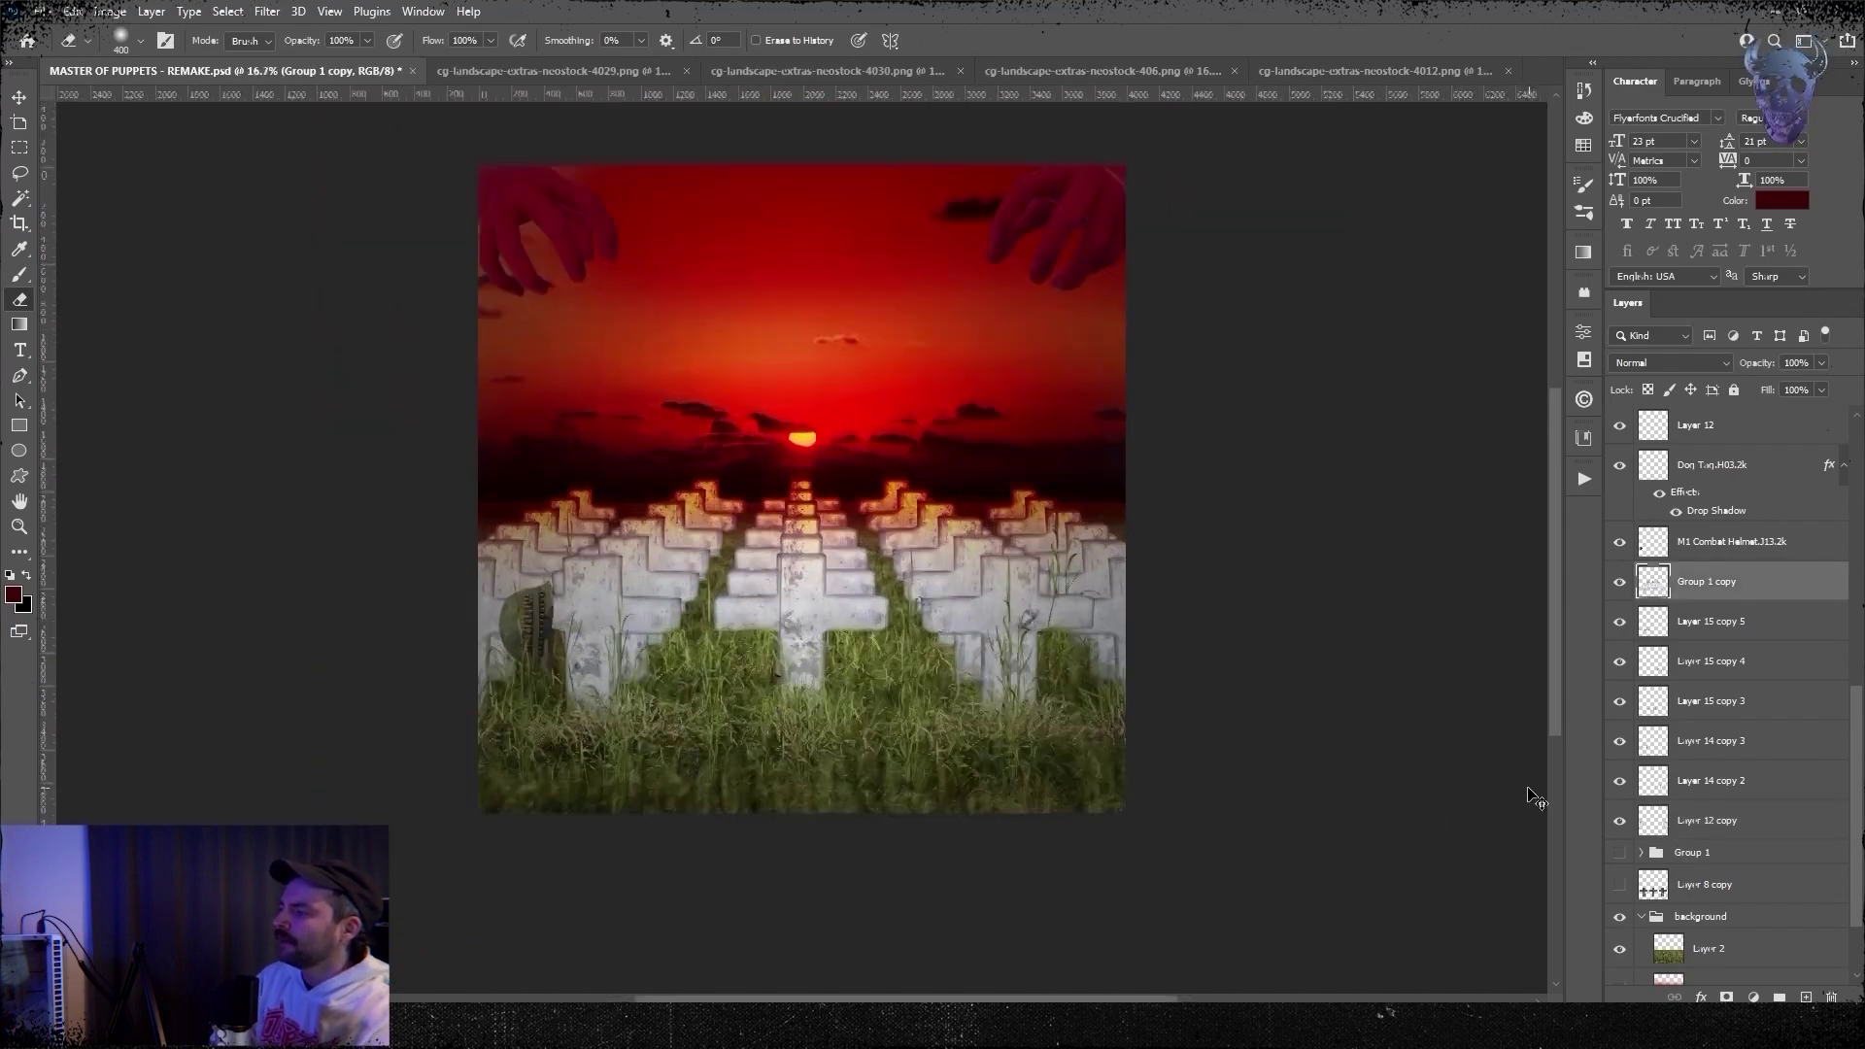
- Apply Smart Sharpen to the crosses with amount 124%, radius 6.2 px, noise reduction 43% and Lens Blur removal
left_click(110, 10)
left_click(544, 456)
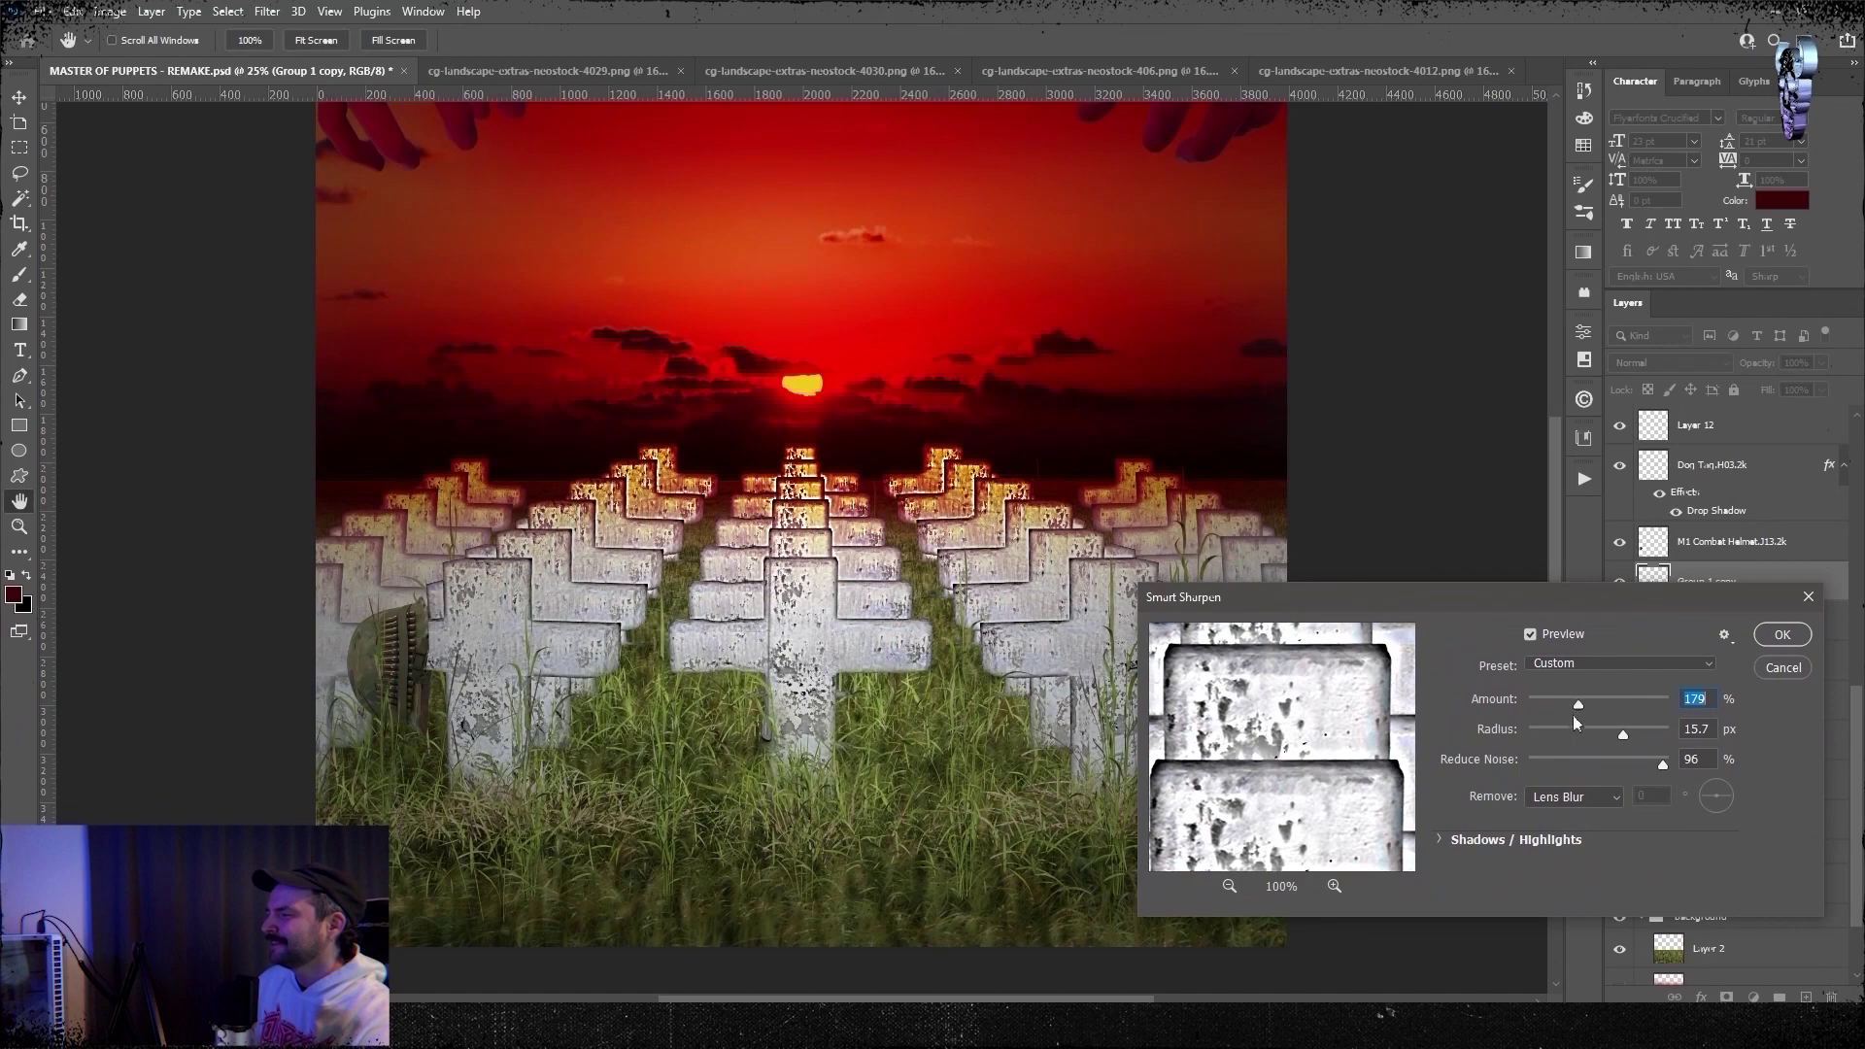
left_click(1588, 760)
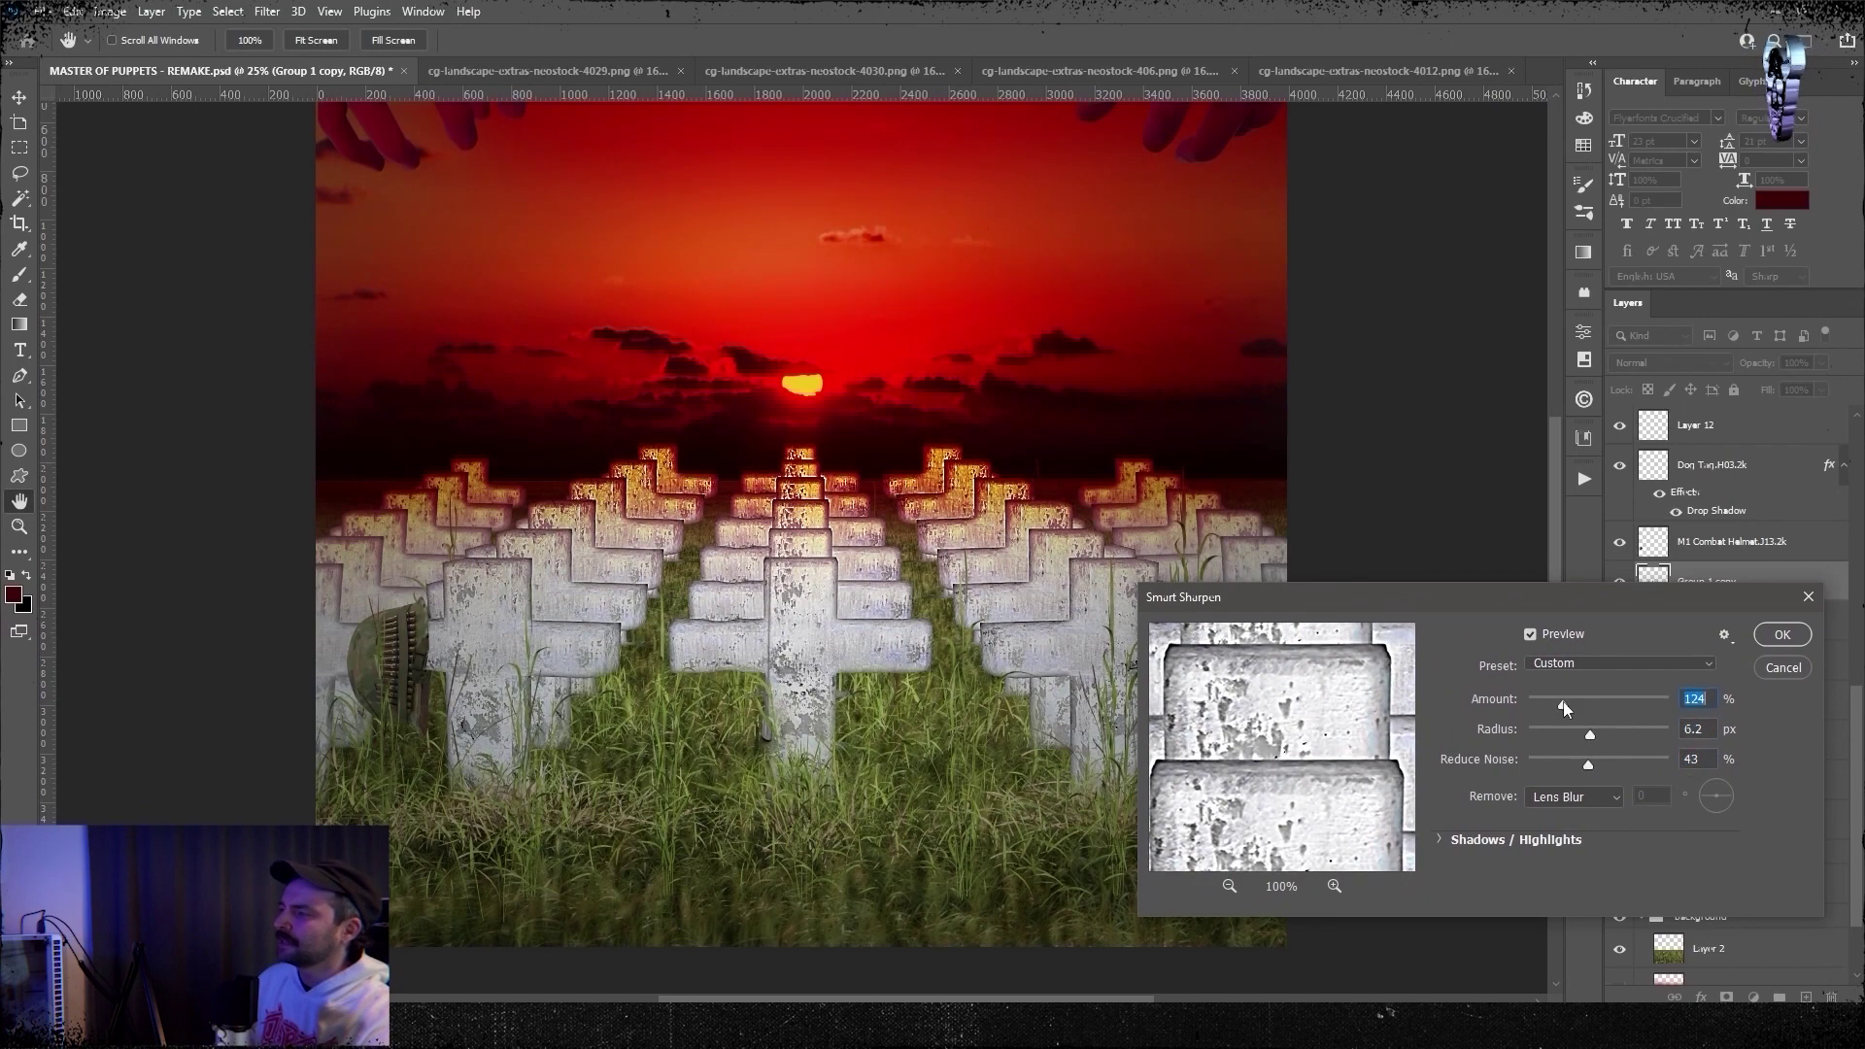
left_click(1773, 632)
- Darken the crosses' shadows with Levels by raising the black input to 79
key("ctrl+l")
left_click_drag(1146, 571, 1216, 577)
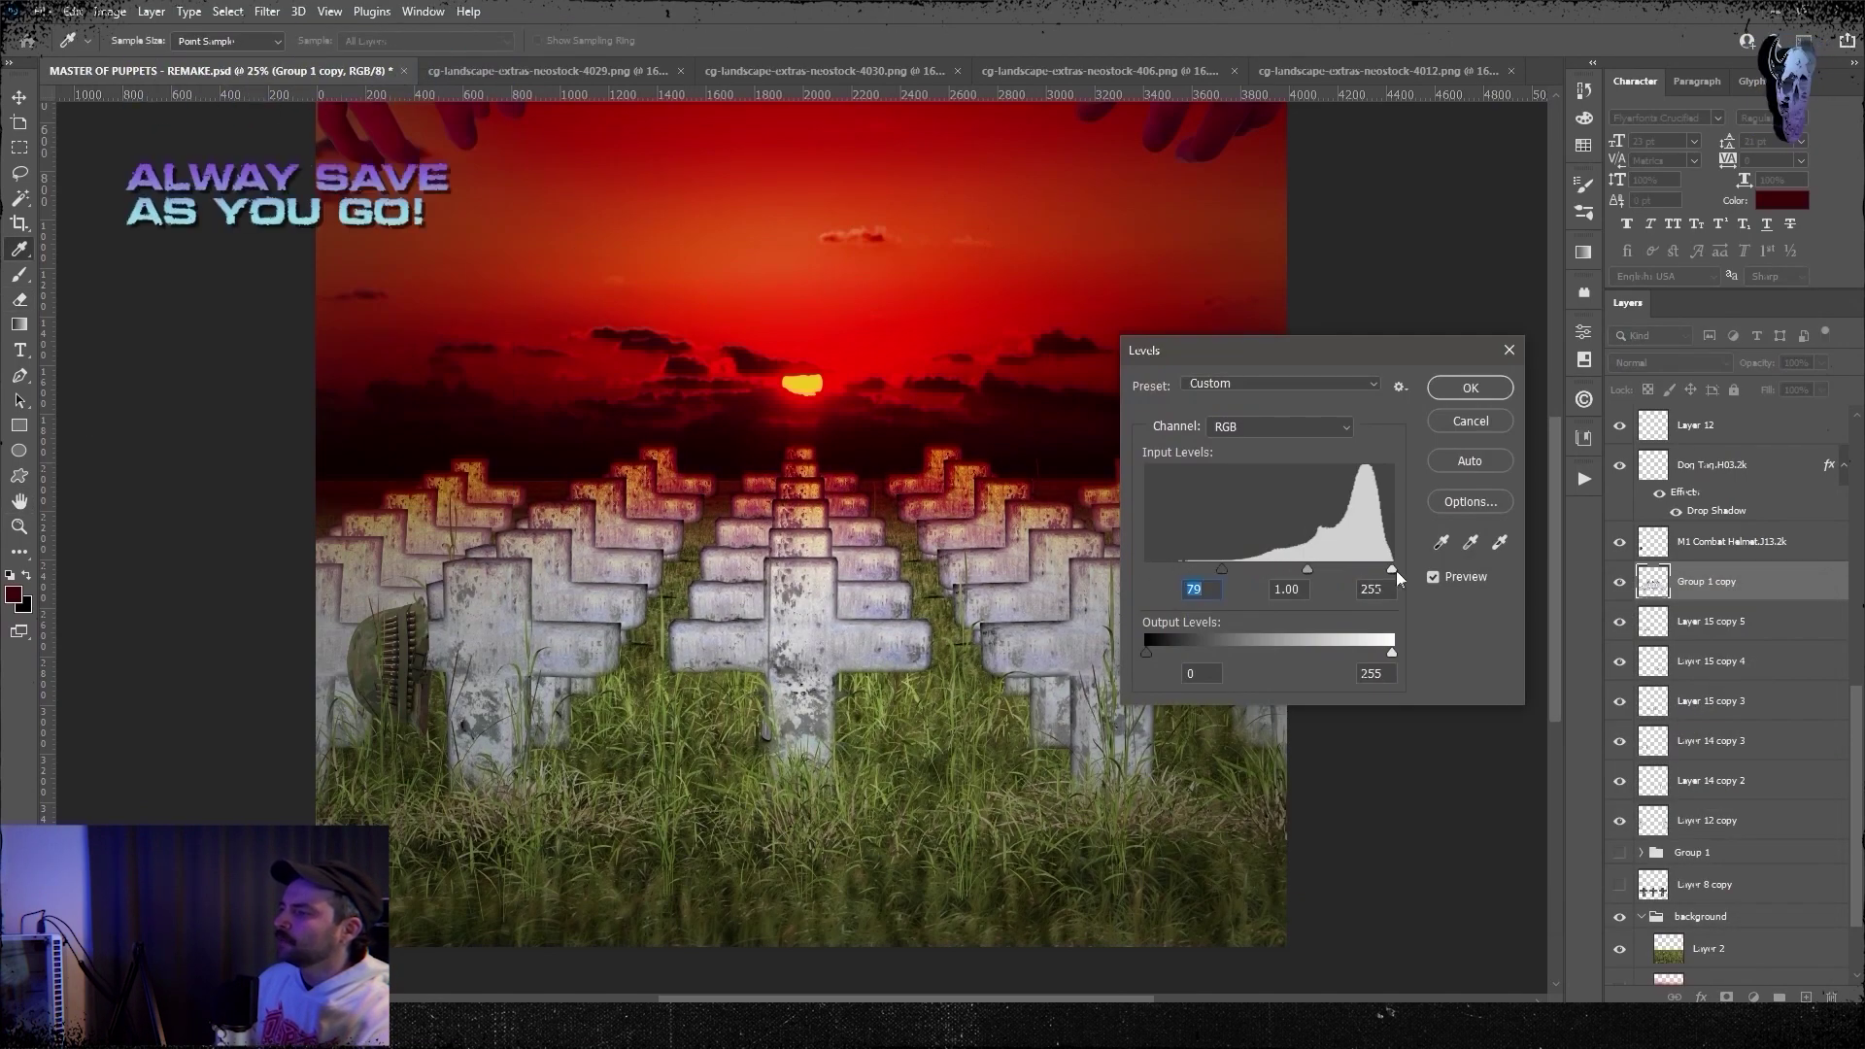
left_click(1470, 387)
key("ctrl+minus")
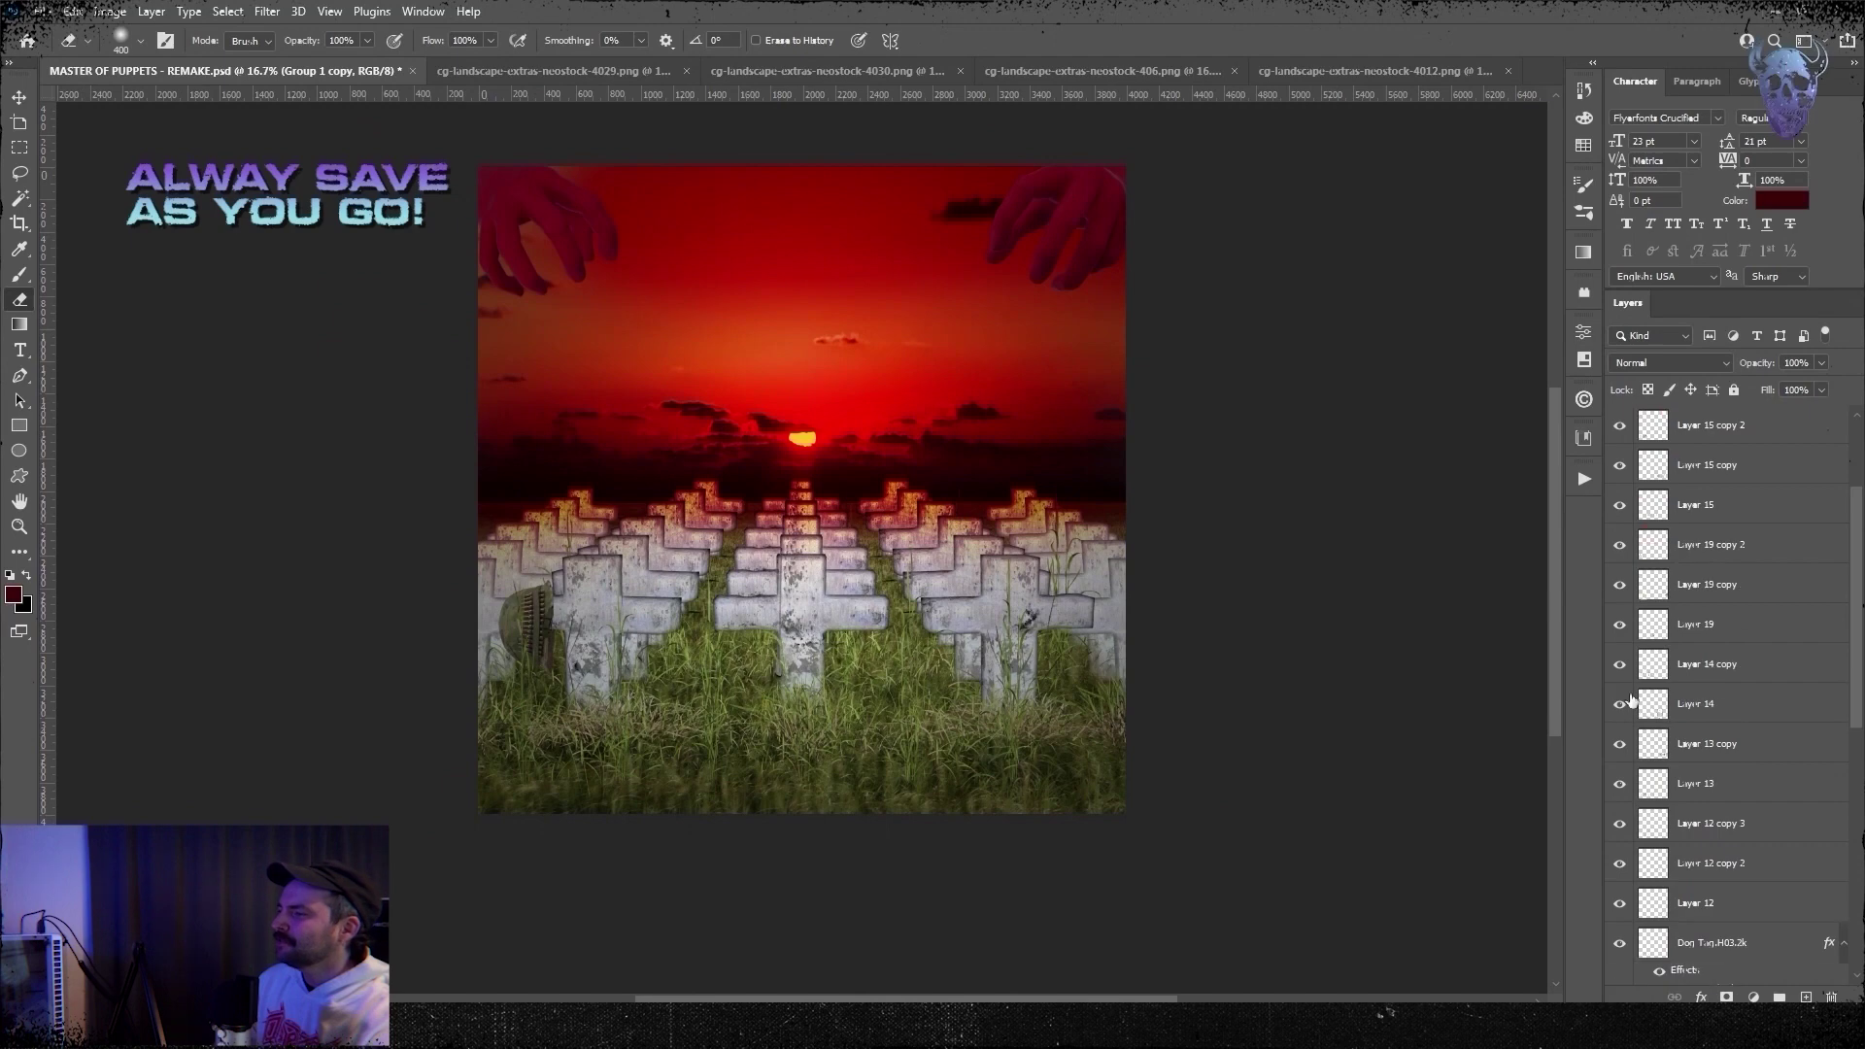
- Merge the grass layers from Layer 15 copy through Layer 14 and duplicate the merged layer
left_click(1736, 474)
left_click(1720, 704, "shift")
right_click(1721, 704)
left_click(1603, 751)
right_click(1719, 466)
left_click(1602, 293)
key("Return")
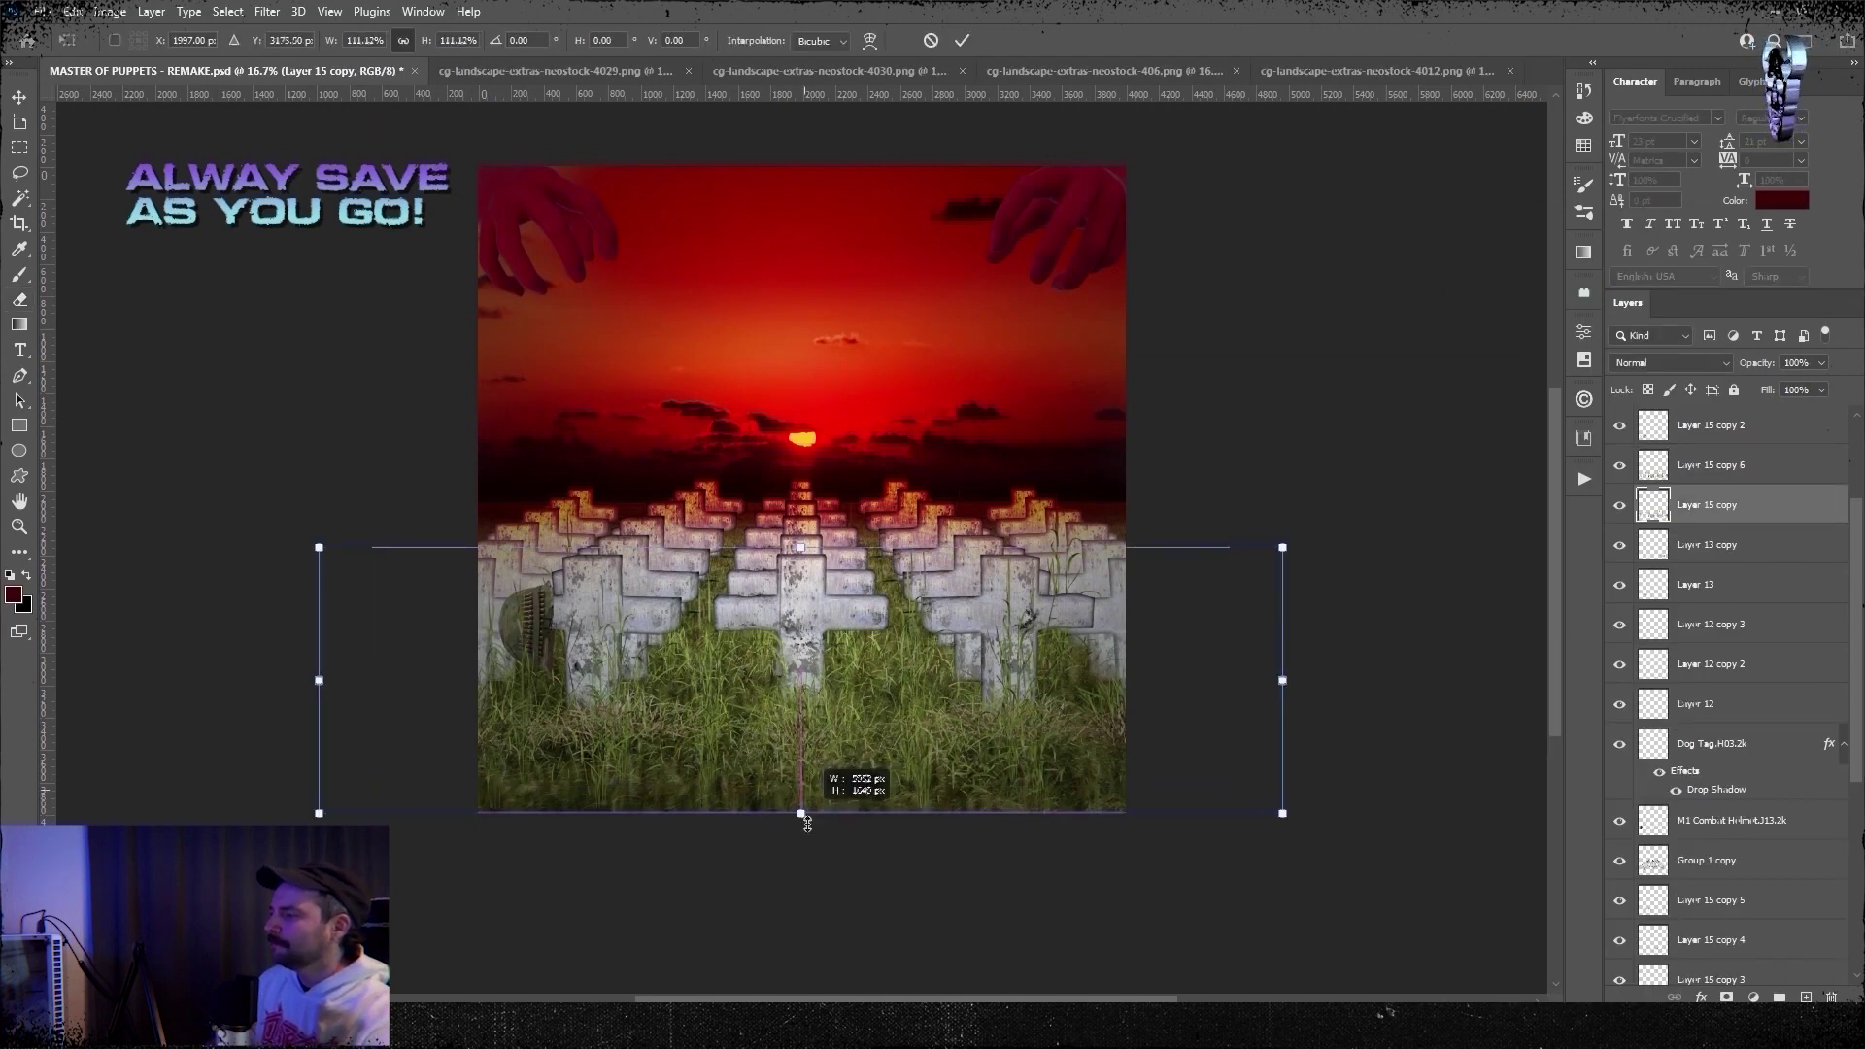
- Enlarge the lower merged grass layer, Layer 15 copy, and apply a Brightness/Contrast adjustment to it
scroll(1233, 752, "down", 1)
left_click(110, 12)
mouse_move(145, 60)
left_click(364, 60)
left_click(1480, 497)
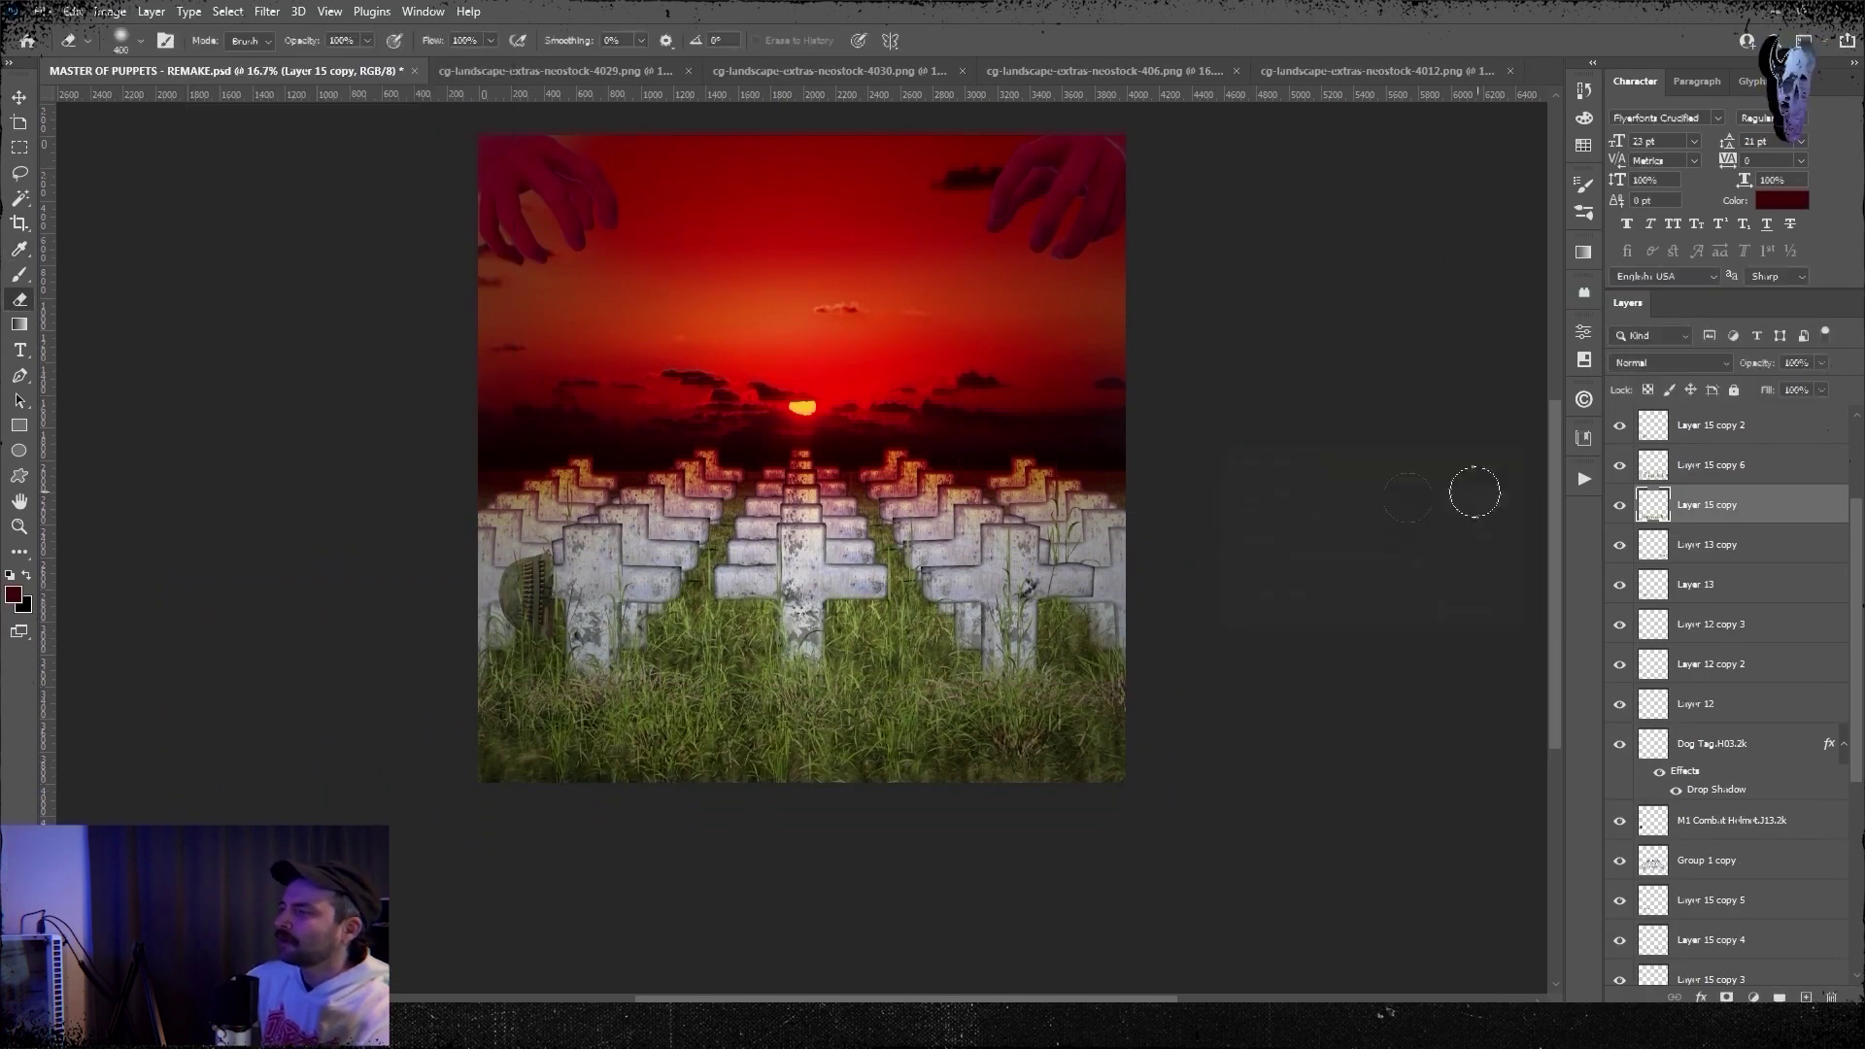
- Add a drop shadow to the duplicated grass on Layer 15 copy 6 and rasterize its layer style
left_click(1674, 465)
left_click(151, 11)
mouse_move(179, 200)
left_click(399, 395)
left_click(1802, 201)
right_click(1716, 466)
left_click(1573, 505)
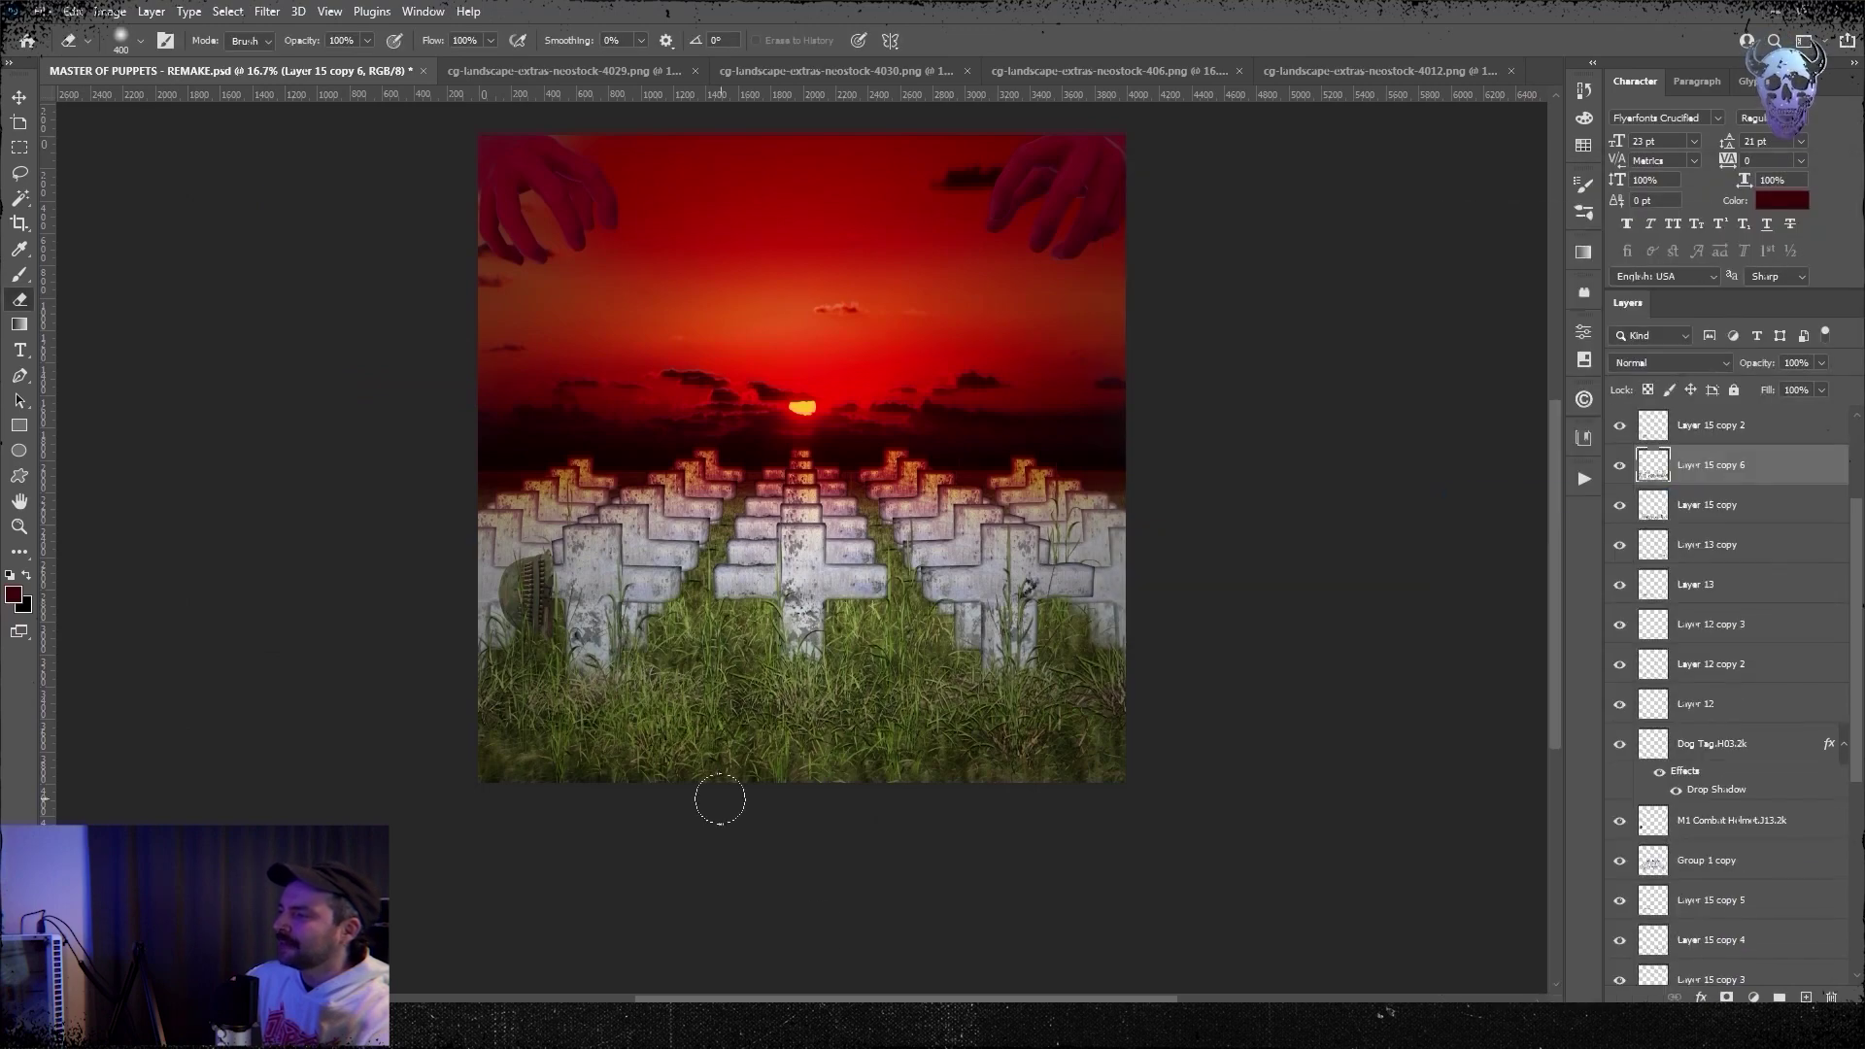
- Paint a large soft yellow glow over the sun on a new layer above the dark red band layer
key("ctrl+plus")
key("ctrl+plus")
key("ctrl+minus")
left_click_drag(1332, 556, 1288, 659)
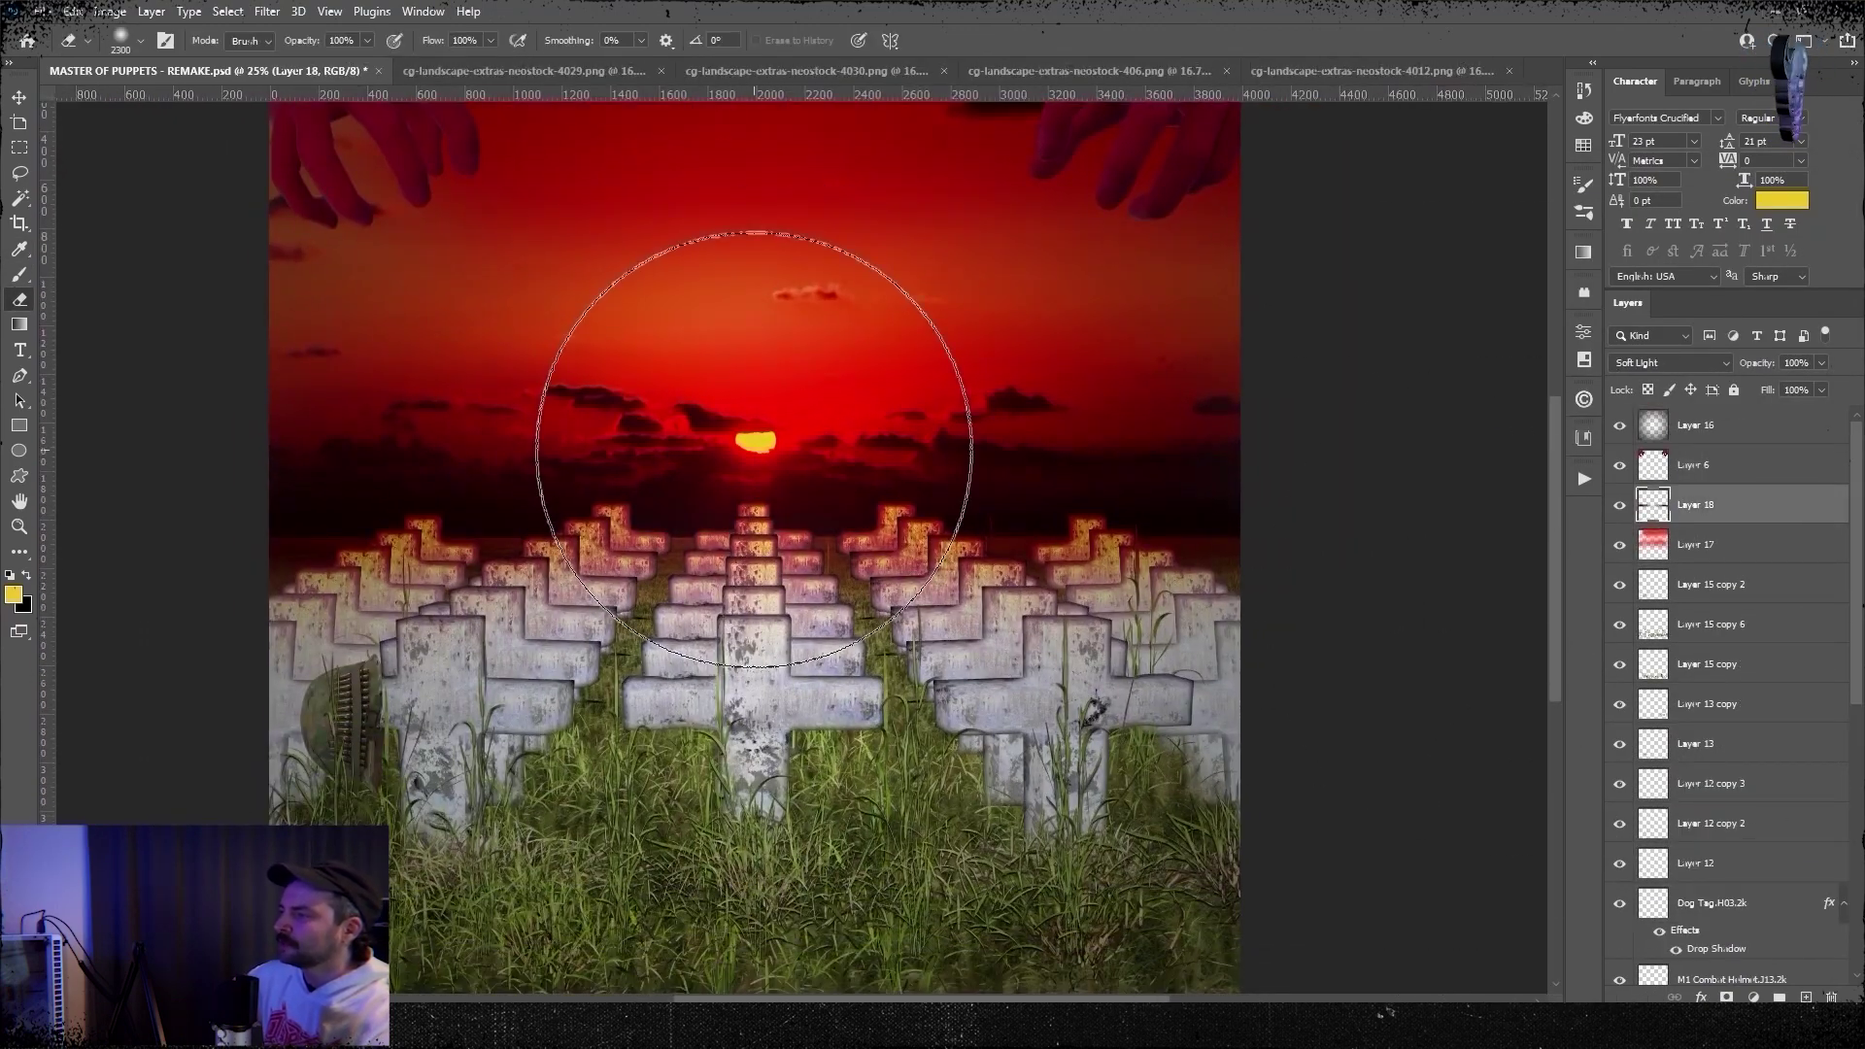
left_click(753, 447)
key("bracketright")
key("bracketright")
key("bracketright")
key("bracketright")
key("bracketright")
key("bracketright")
key("bracketright")
key("bracketright")
key("bracketright")
key("bracketright")
key("bracketright")
key("bracketright")
key("ctrl+z")
left_click(754, 447)
- Set the yellow glow layer's blending mode to Linear Light and fine-tune its hue with Hue/Saturation
left_click(1670, 363)
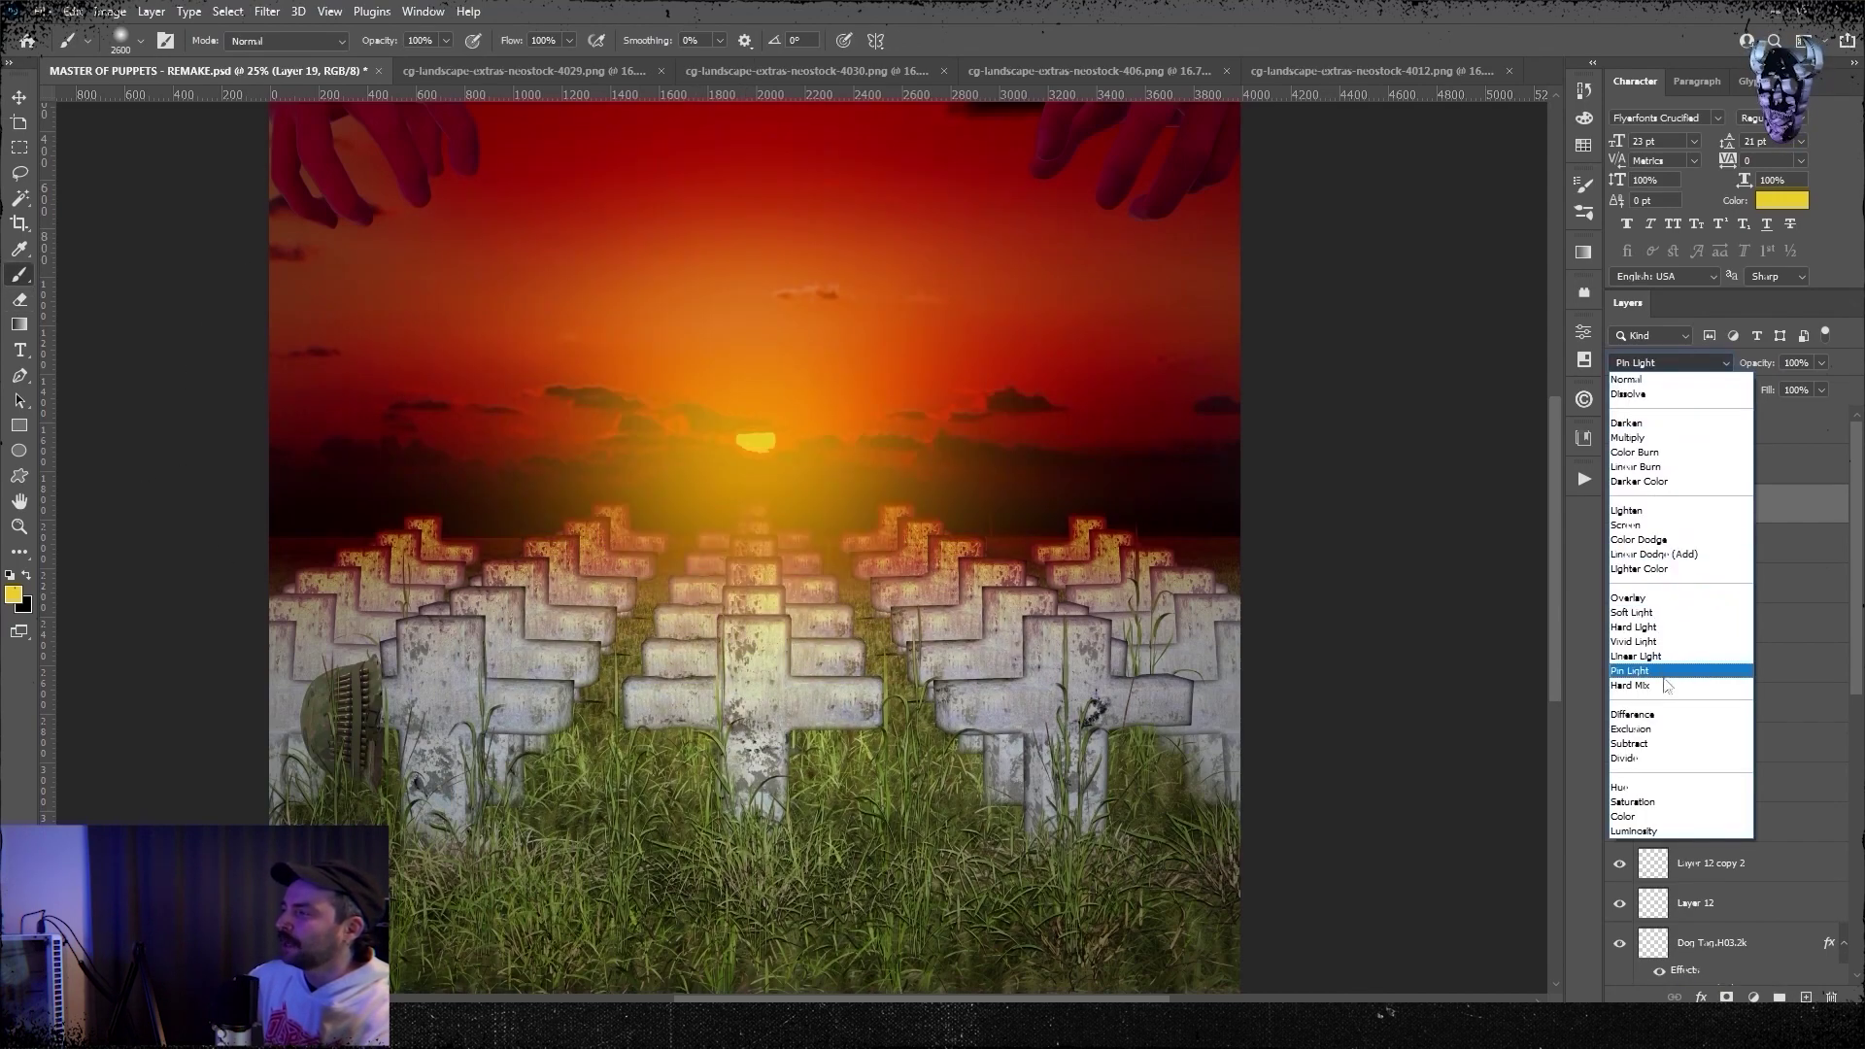
left_click(1635, 656)
key("ctrl+u")
mouse_move(1166, 575)
left_mouse_down()
mouse_move(1187, 576)
mouse_move(1161, 578)
left_mouse_up()
left_click(1386, 478)
key("ctrl+minus")
- Open the beautiful sunset over the sea photo, copy it and paste it above Layer 4 in the background group
scroll(1728, 729, "down", 15)
left_click(1709, 924)
left_click(45, 13)
left_click(60, 50)
double_click(447, 175)
key("ctrl+c")
left_click(1552, 71)
left_click(1488, 81)
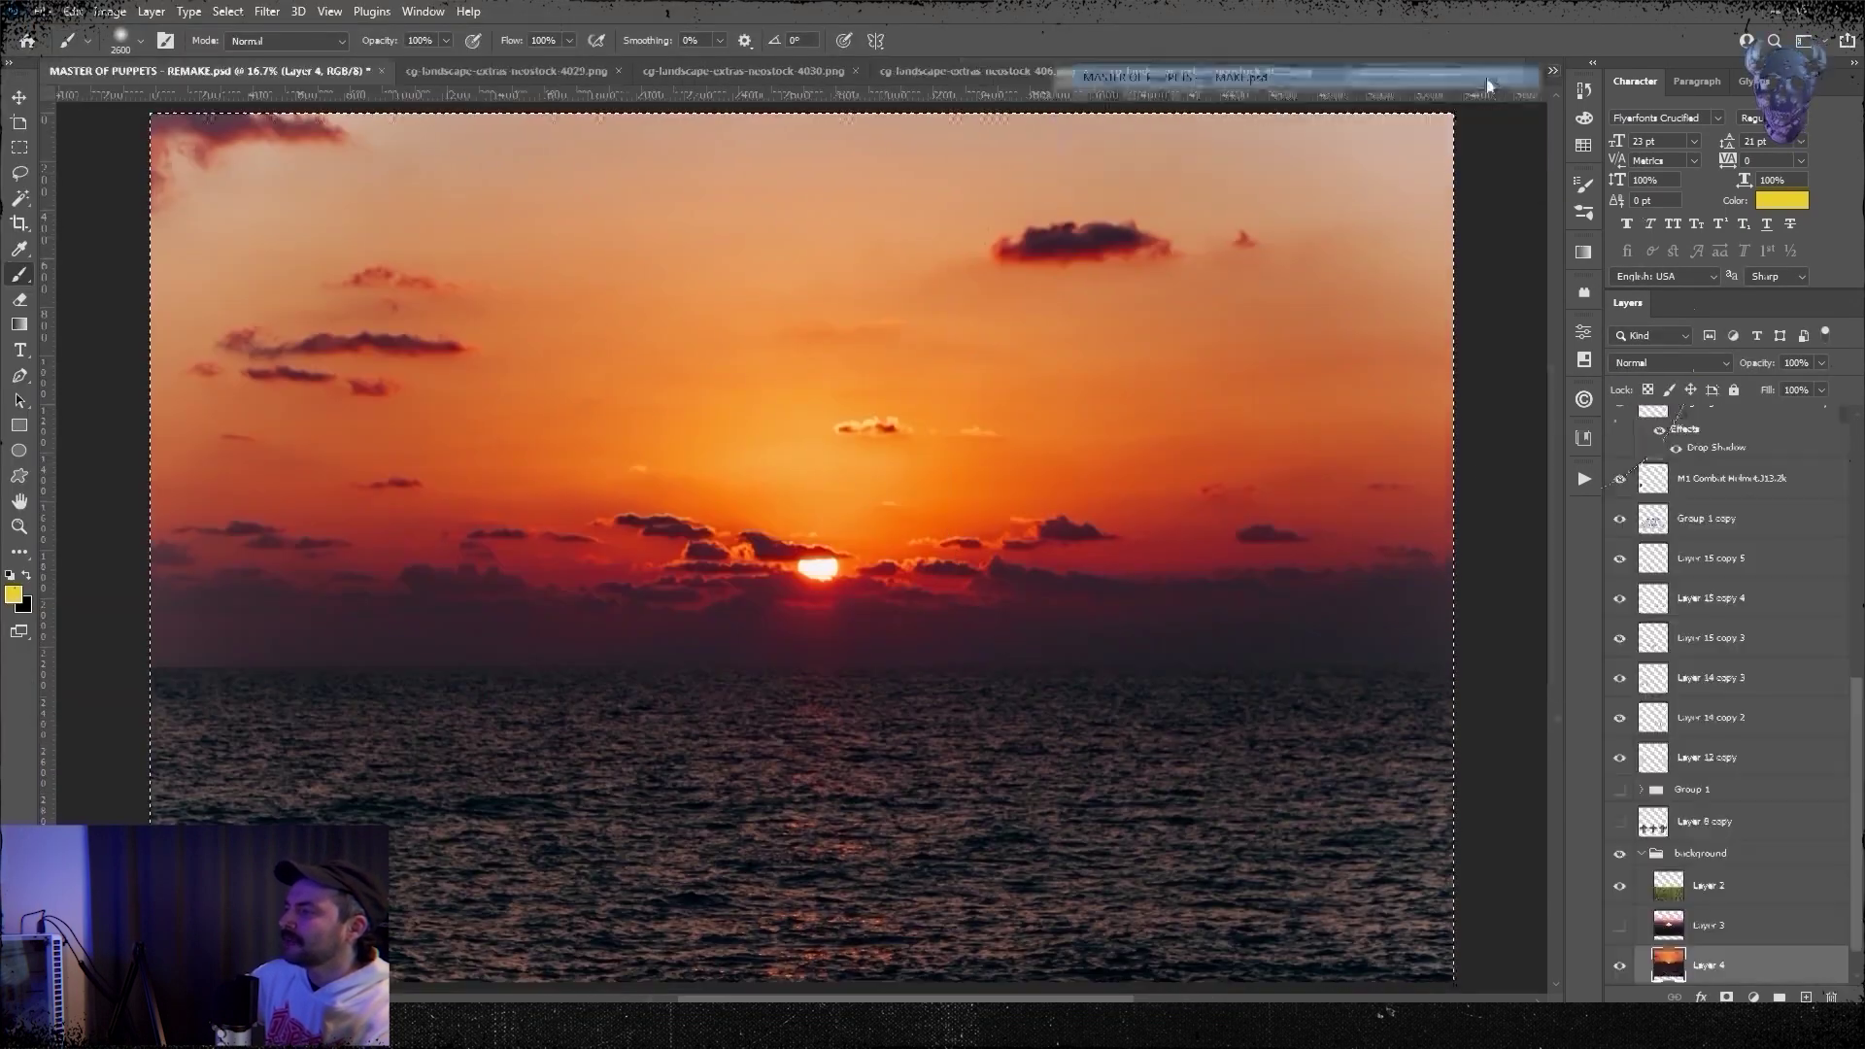
key("ctrl+v")
- Scale the pasted sunset up and position it over the sky
key("ctrl+t")
left_click_drag(908, 236, 909, 84)
left_click_drag(735, 883, 735, 979)
left_click_drag(1070, 725, 977, 643)
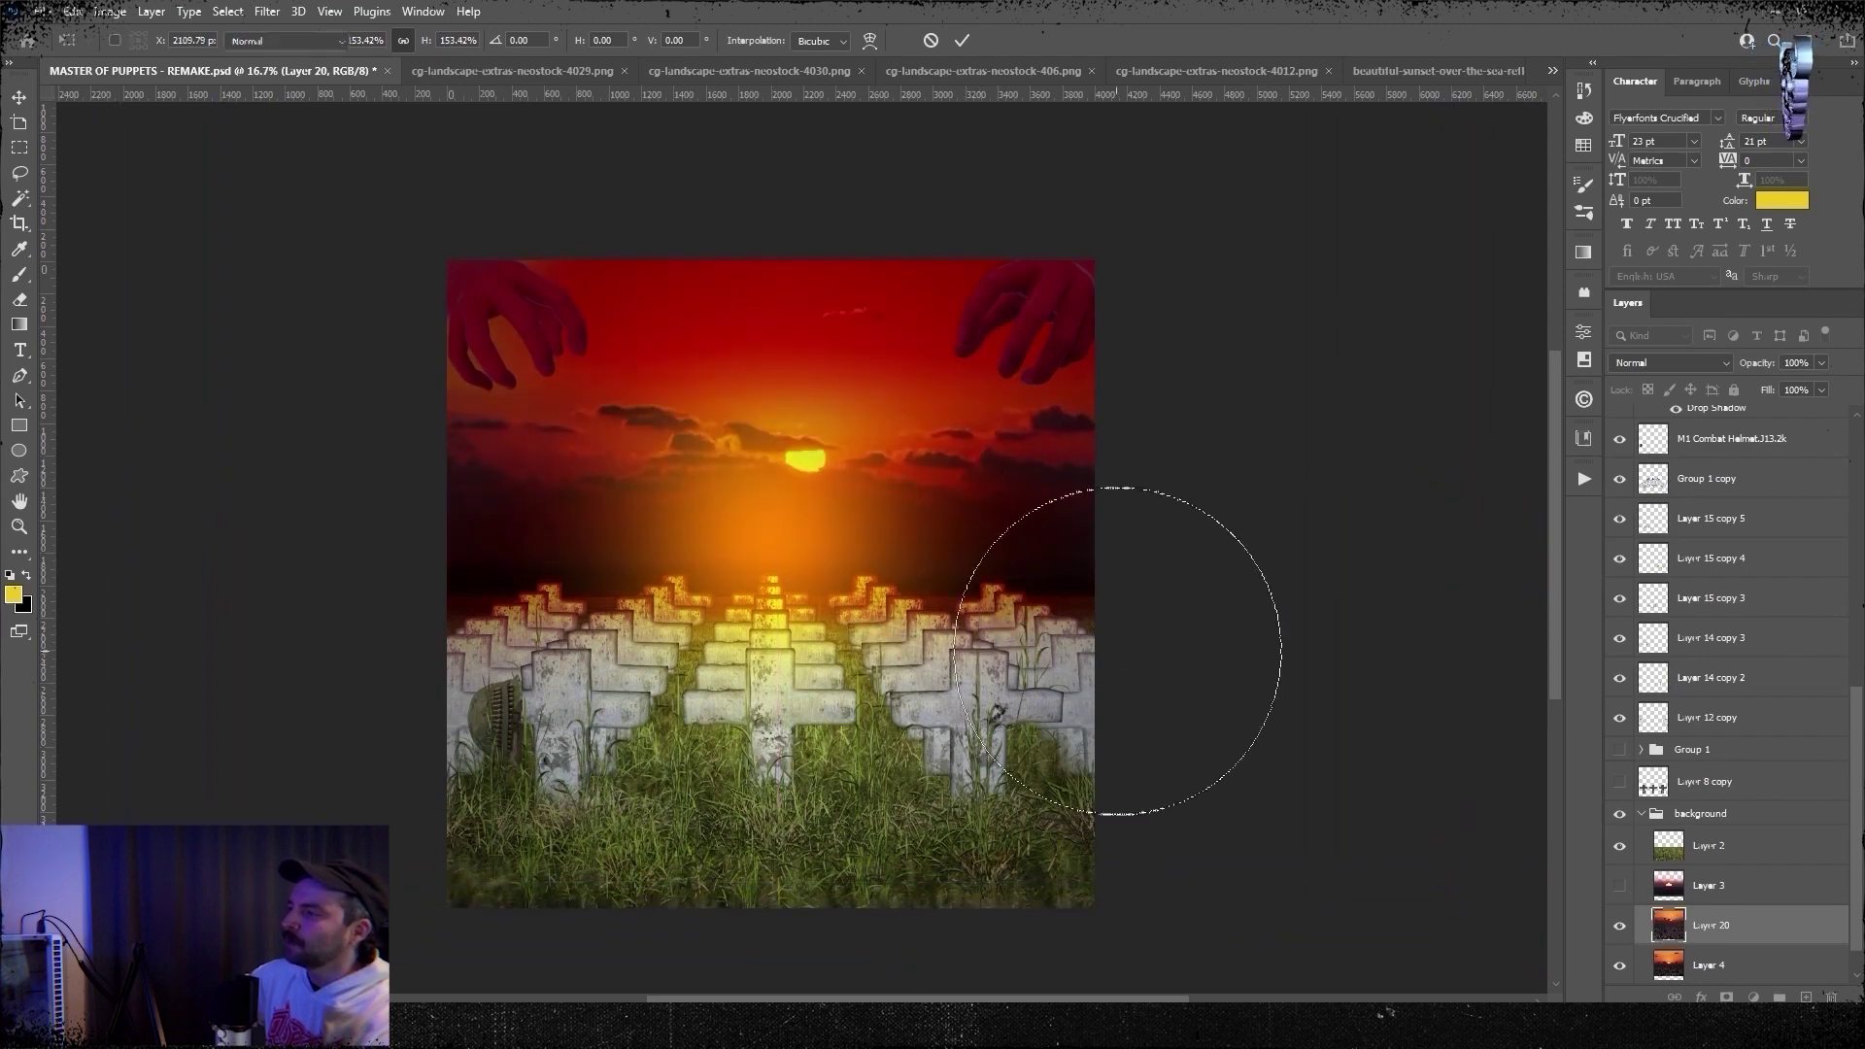
- Set the pasted sunset's blending mode to Linear Light and flip it horizontally
left_click(1670, 362)
left_click(1701, 657)
left_click(73, 12)
mouse_move(126, 453)
left_click(400, 814)
- Free-transform the flipped sunset layer to enlarge its clouds across the sky
key("e")
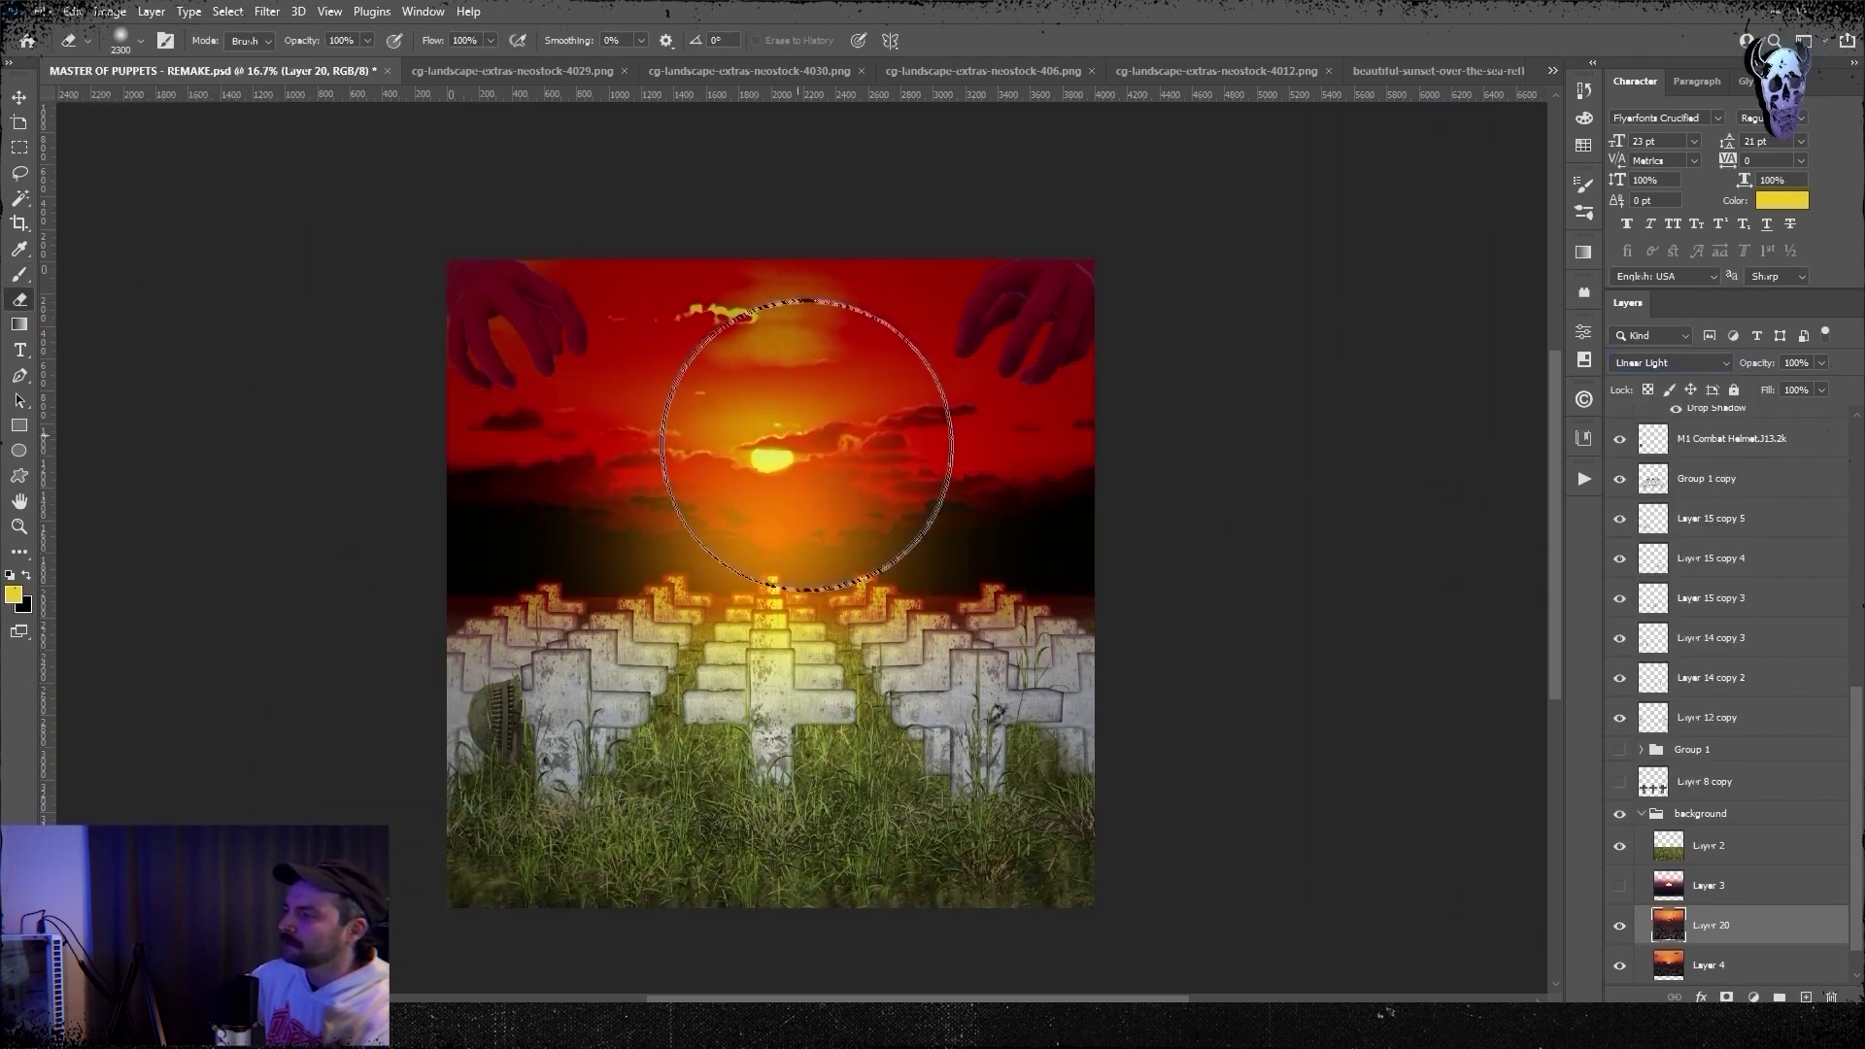
key("ctrl+minus")
key("ctrl+minus")
key("ctrl+minus")
key("ctrl+minus")
key("ctrl+t")
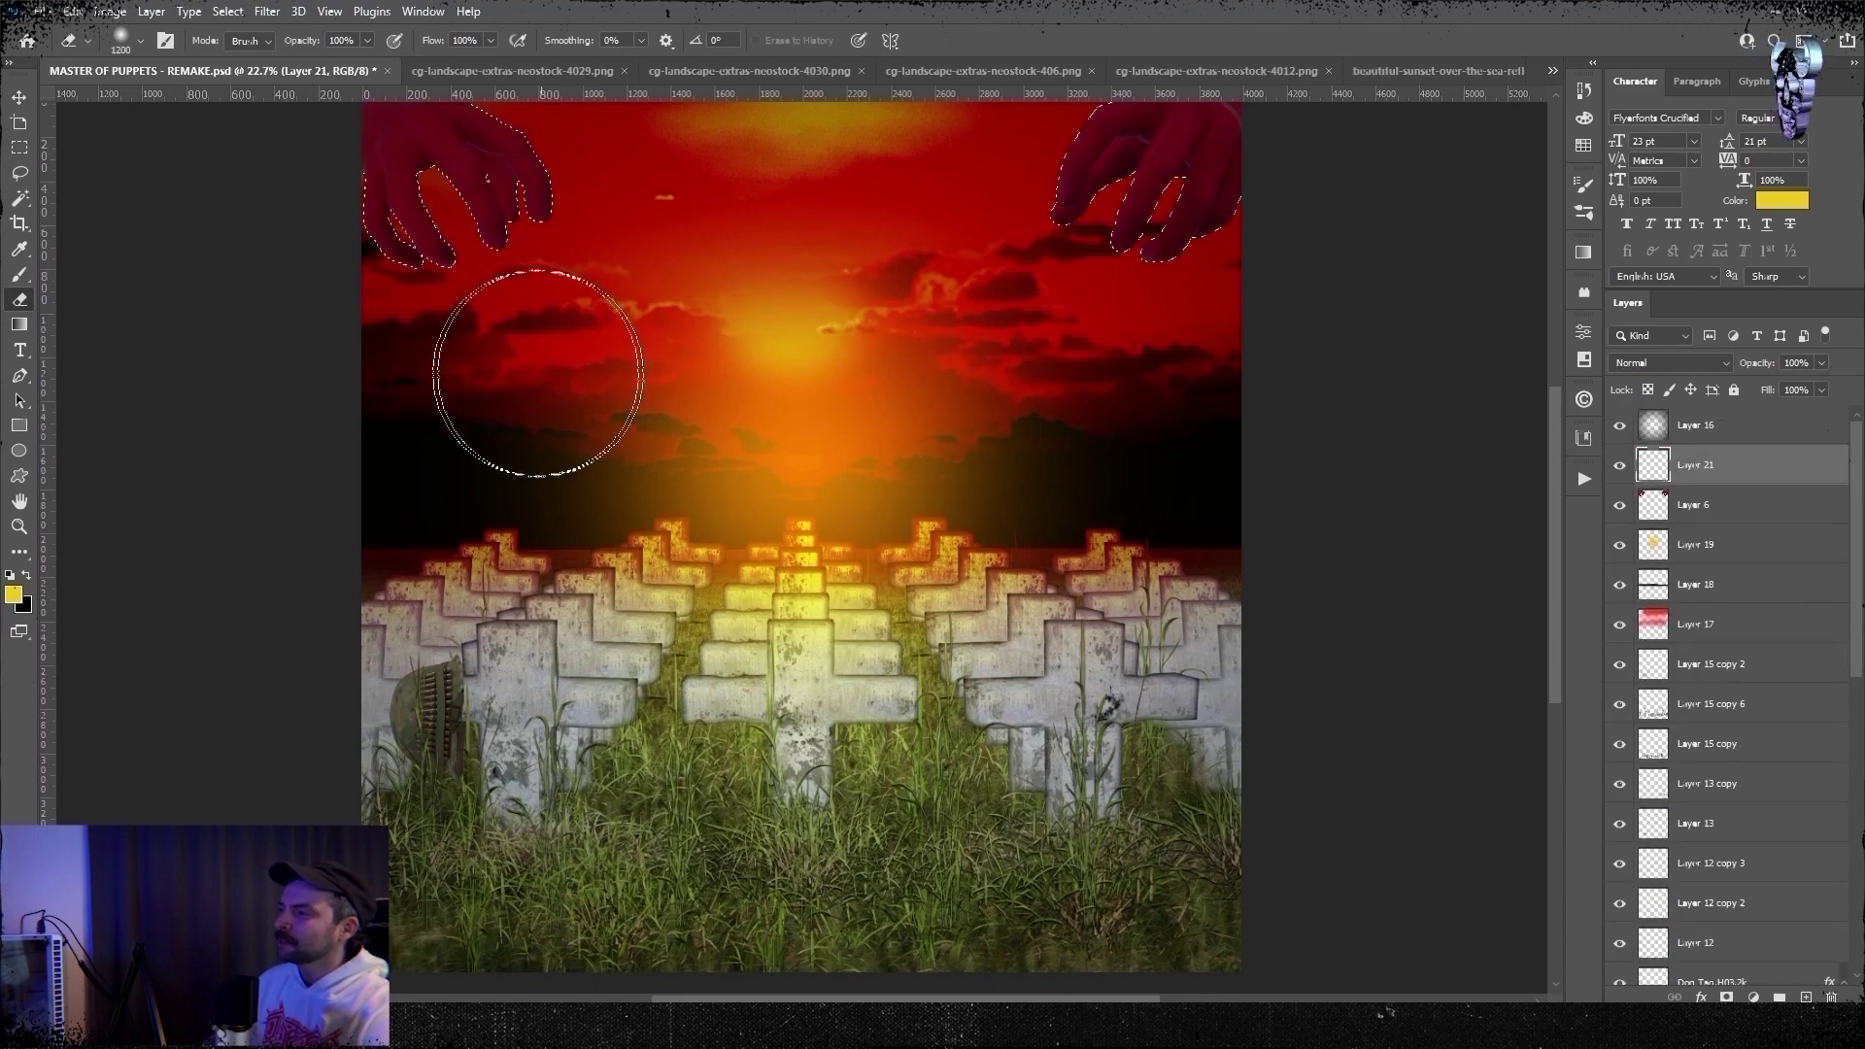
- Change the blending mode of the yellow paint layer over the hands and raise the black input in Levels
left_click(1669, 362)
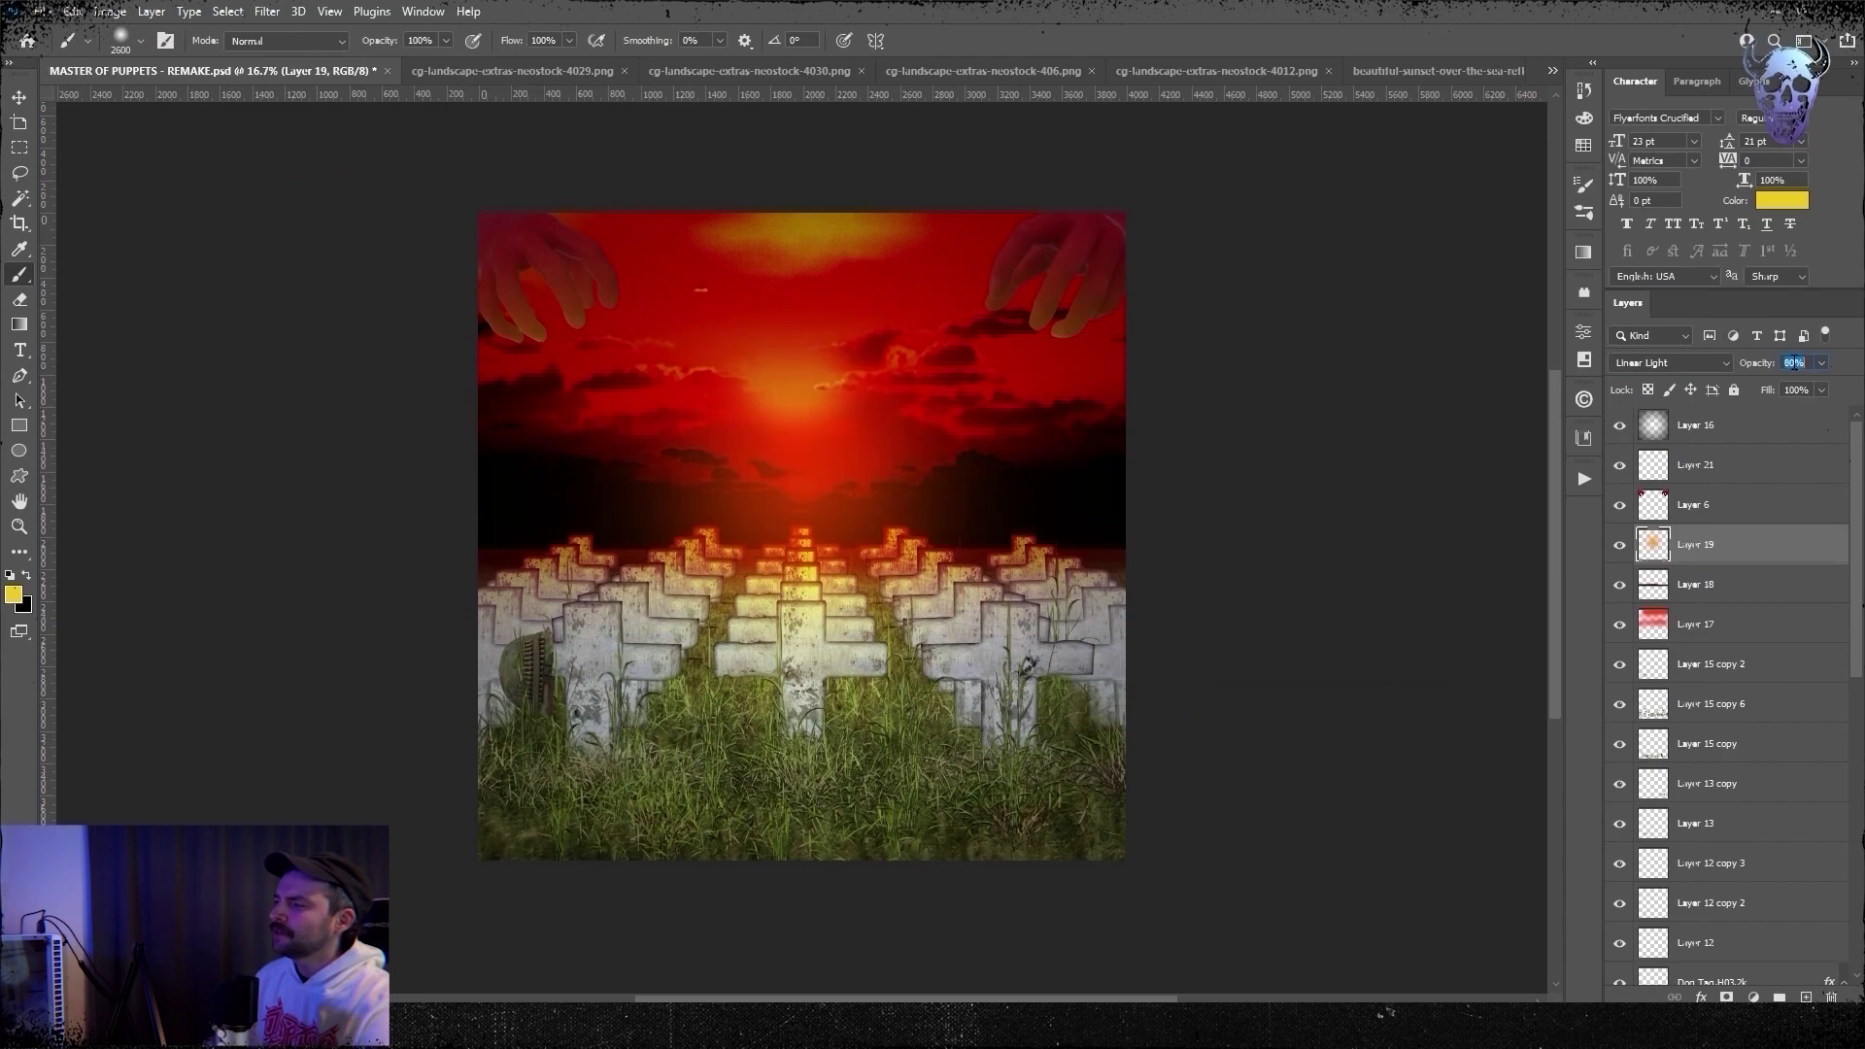
left_click_drag(1146, 571, 1181, 573)
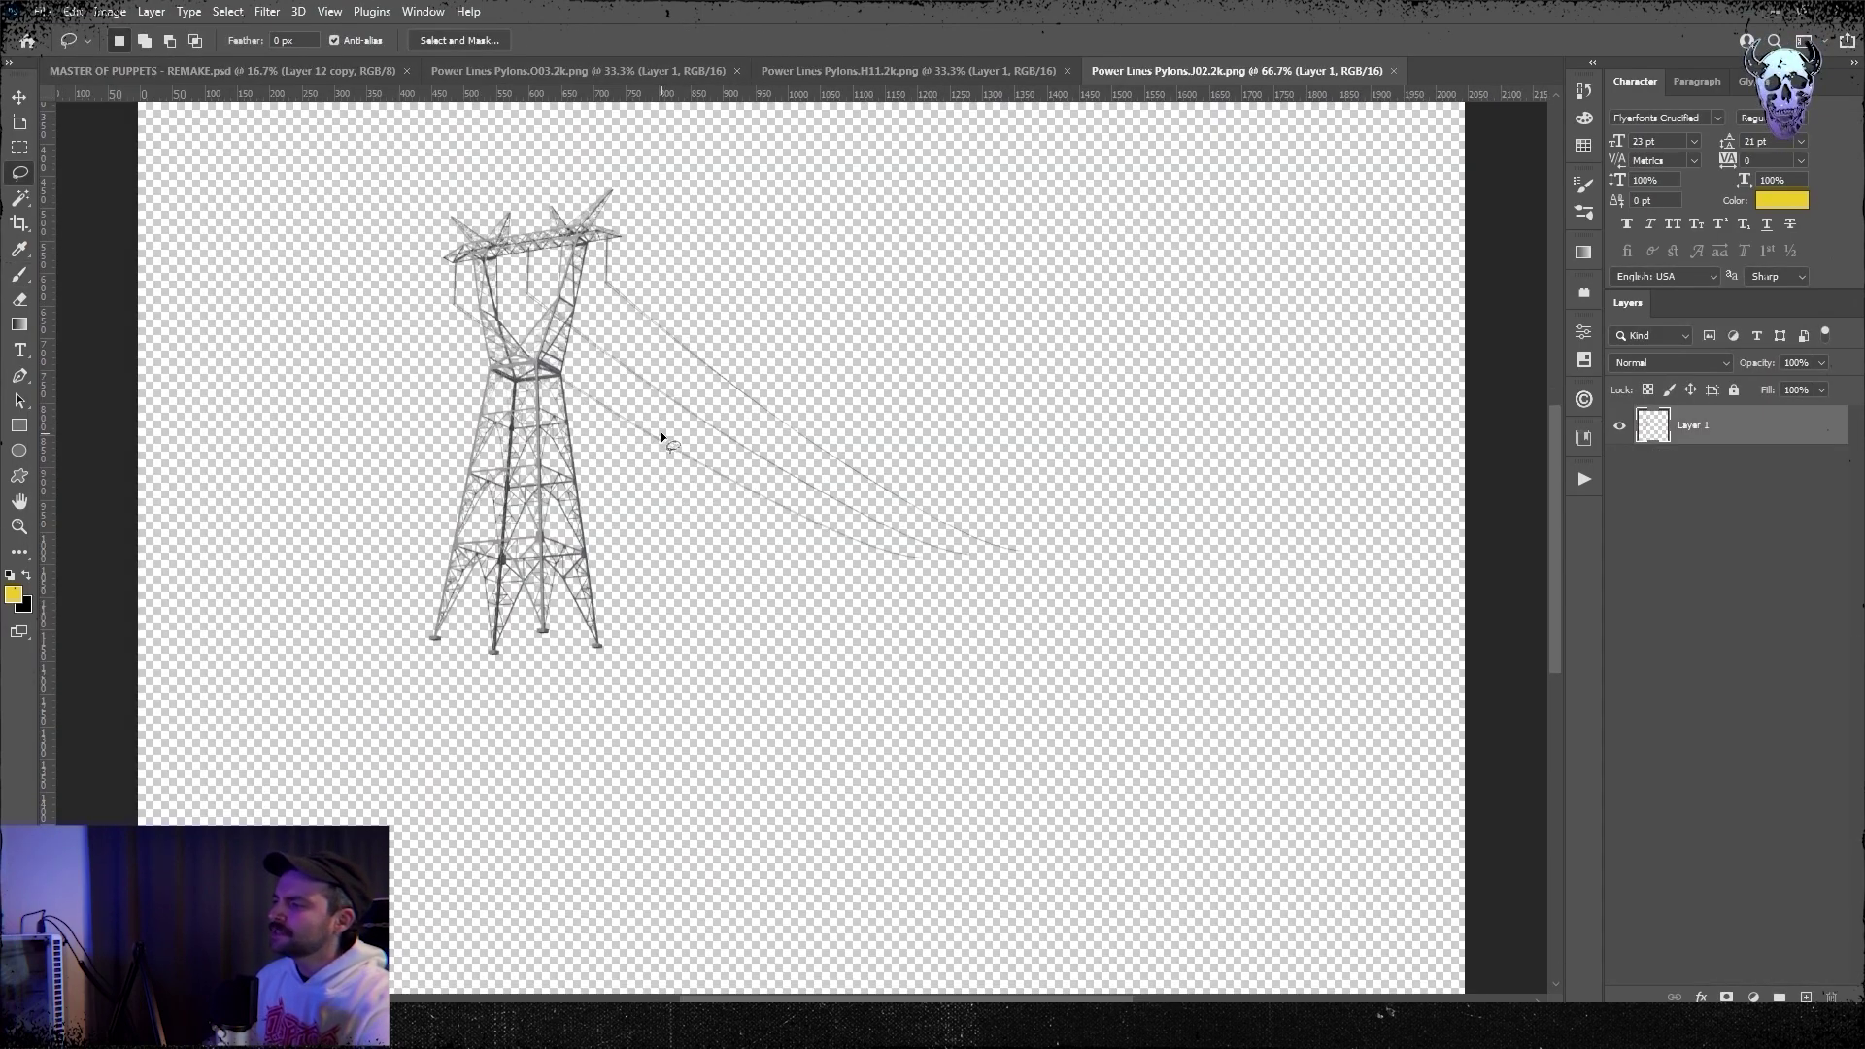
- Add lassoed pylon cables as right-hand strings with Bevel & Emboss at 1000% depth and 40 px size, and flip a copy for the left hand
left_click_drag(660, 431, 1027, 304)
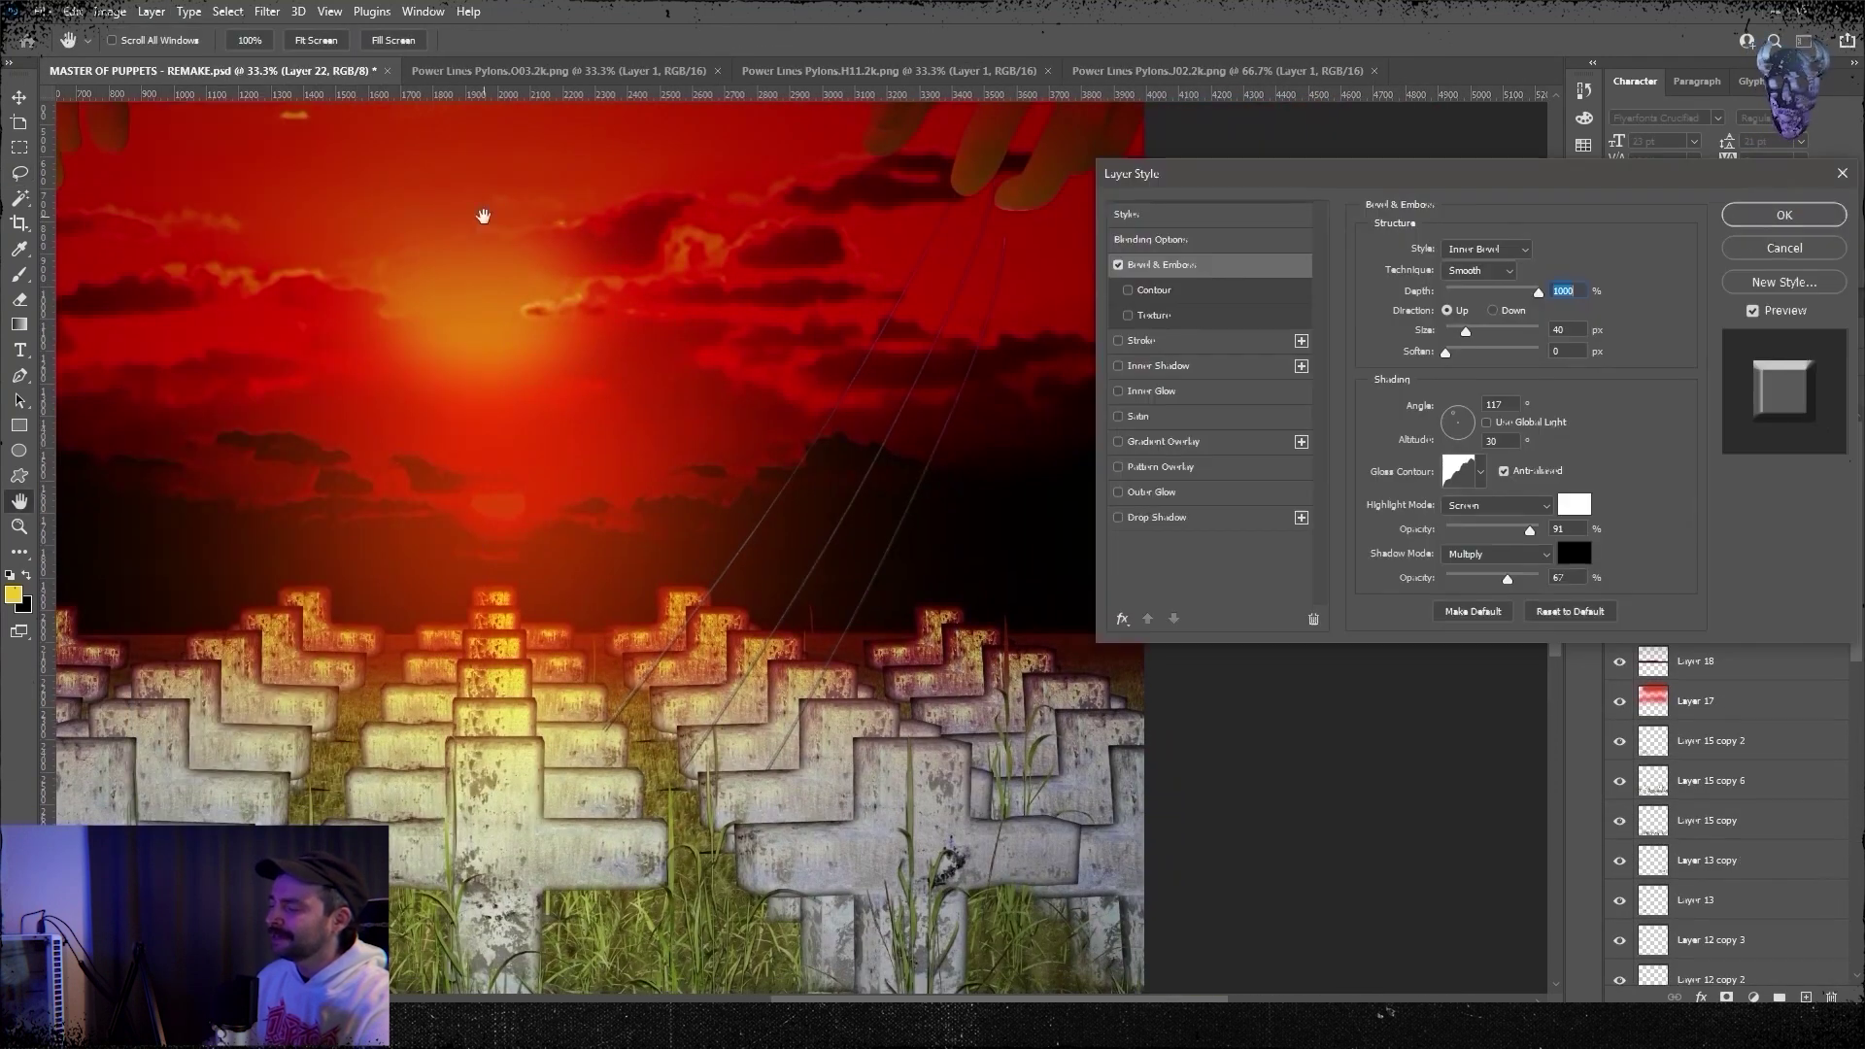
left_click_drag(1486, 332, 1466, 331)
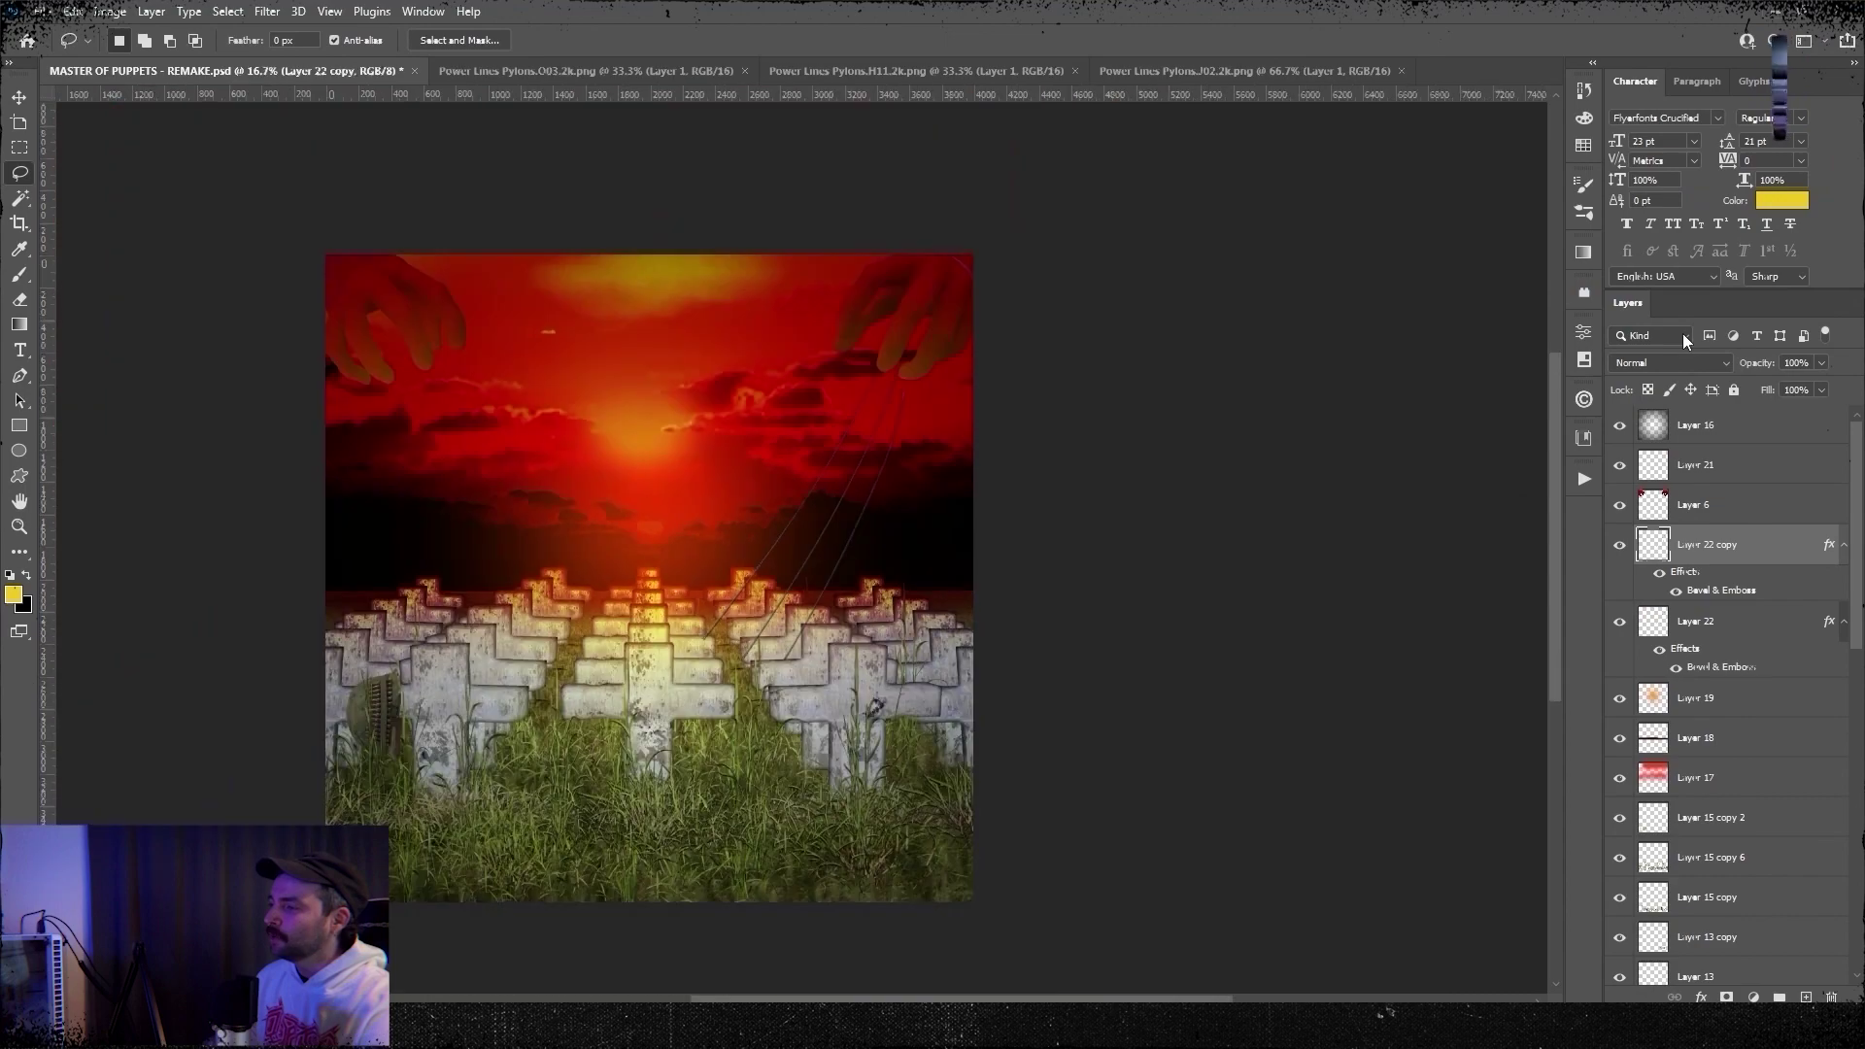
left_click(433, 813)
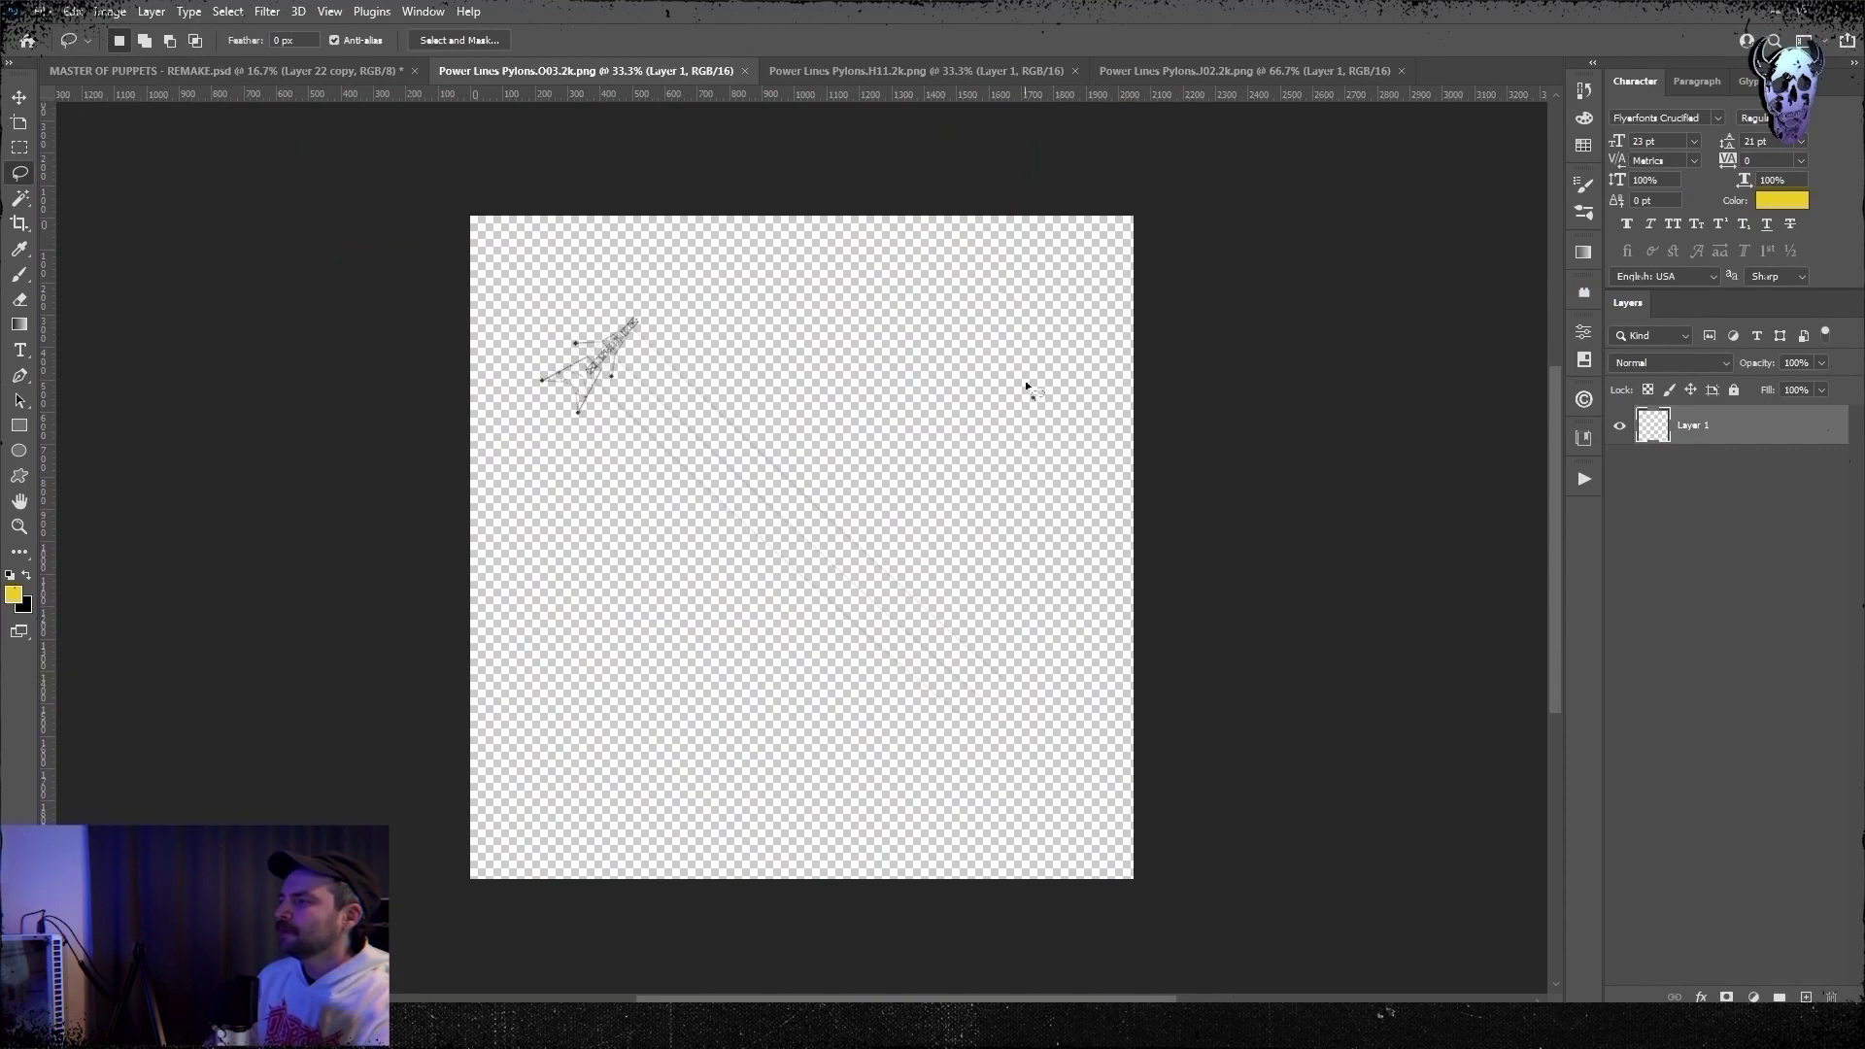
- Place cables from the O03 pylon image beneath the left hand, rotate, scale and warp them with Bevel & Emboss, and duplicate the layer
key("ctrl+plus")
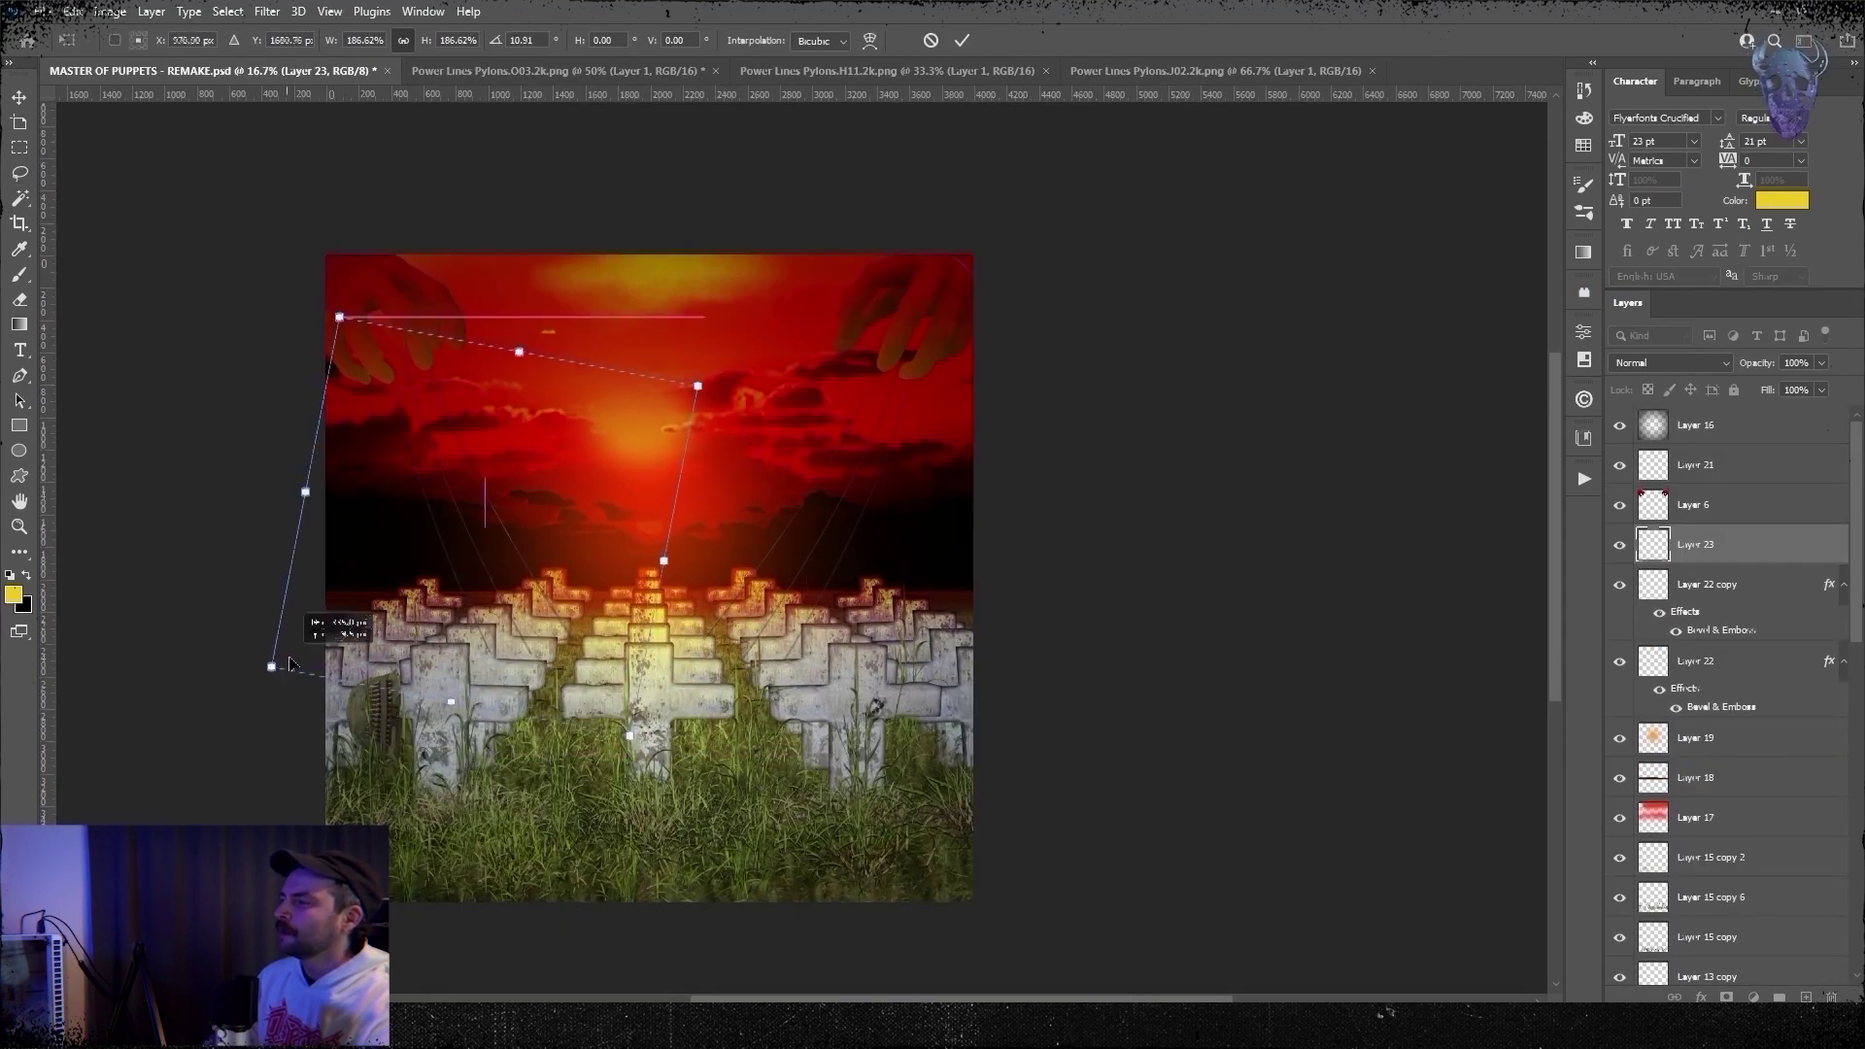
key("Return")
left_click(150, 12)
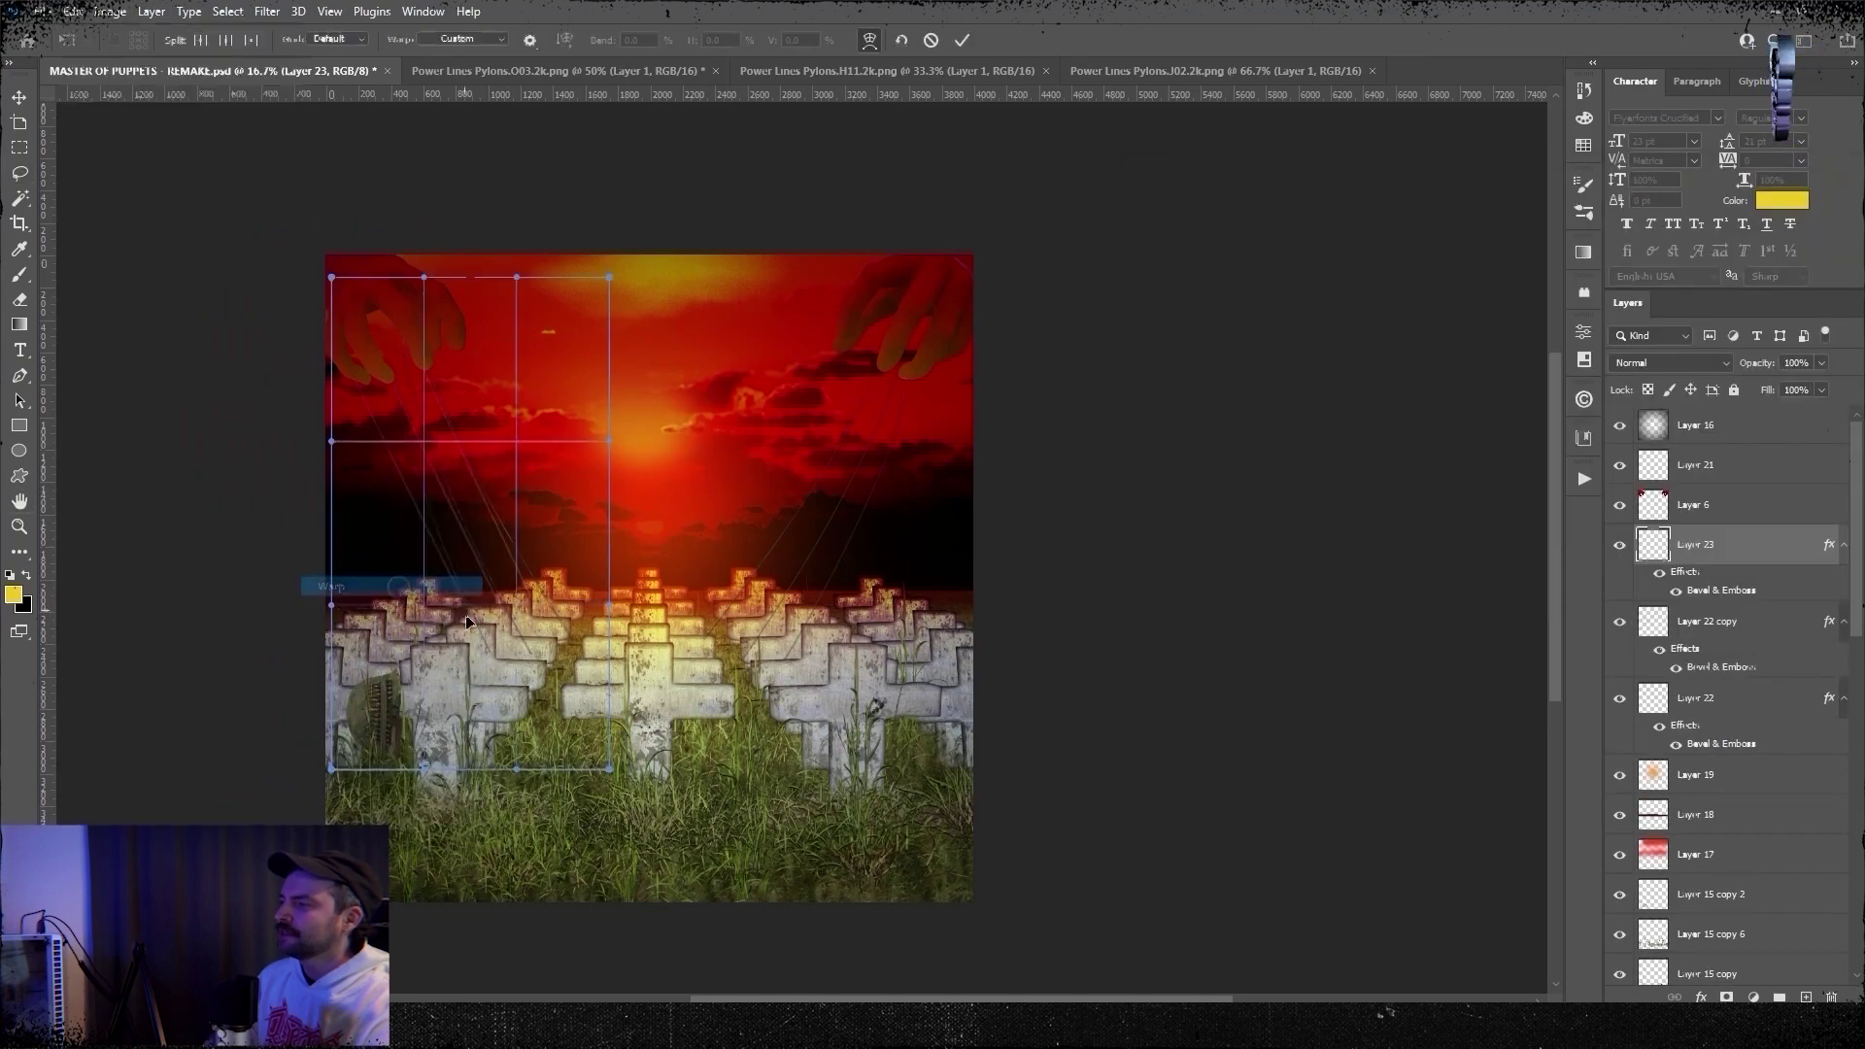
key("Return")
right_click(1748, 544)
left_click(1582, 283)
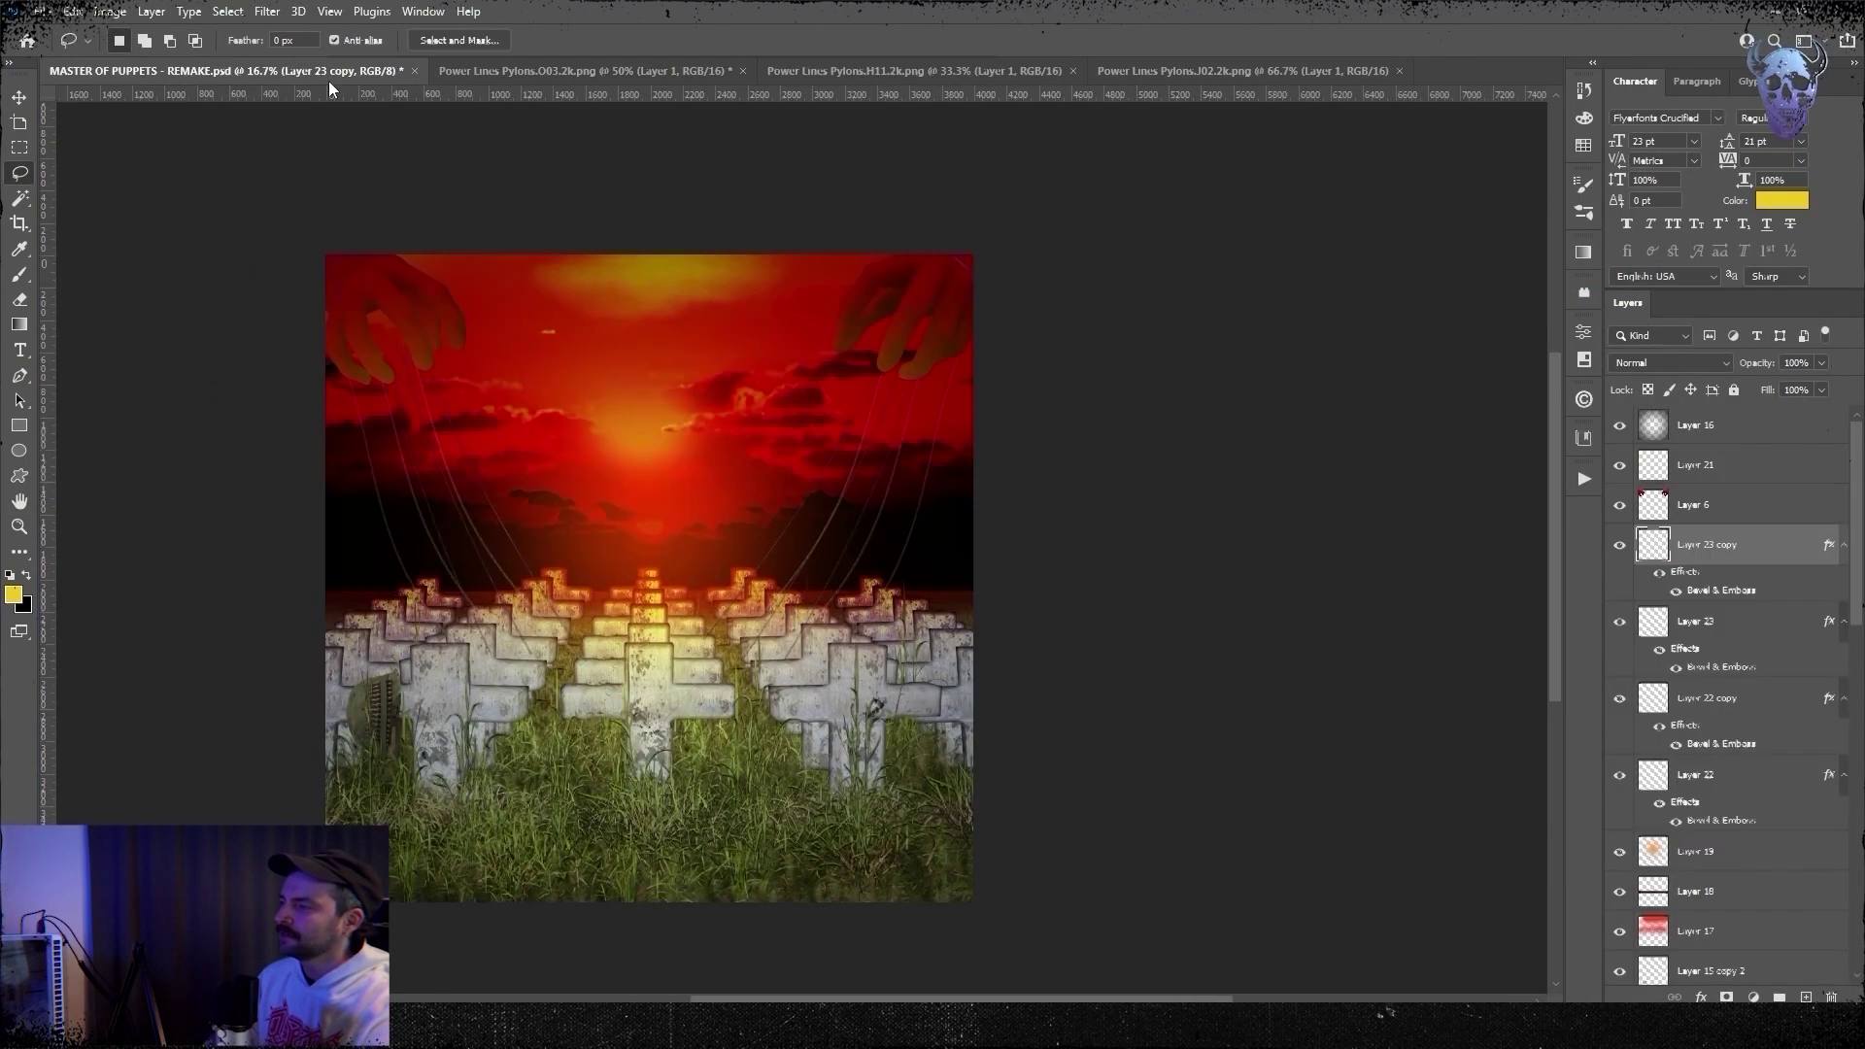
- Duplicate and rotate the Layer 24 strings under the left hand, merge both layers and apply Bevel & Emboss
right_click(1739, 544)
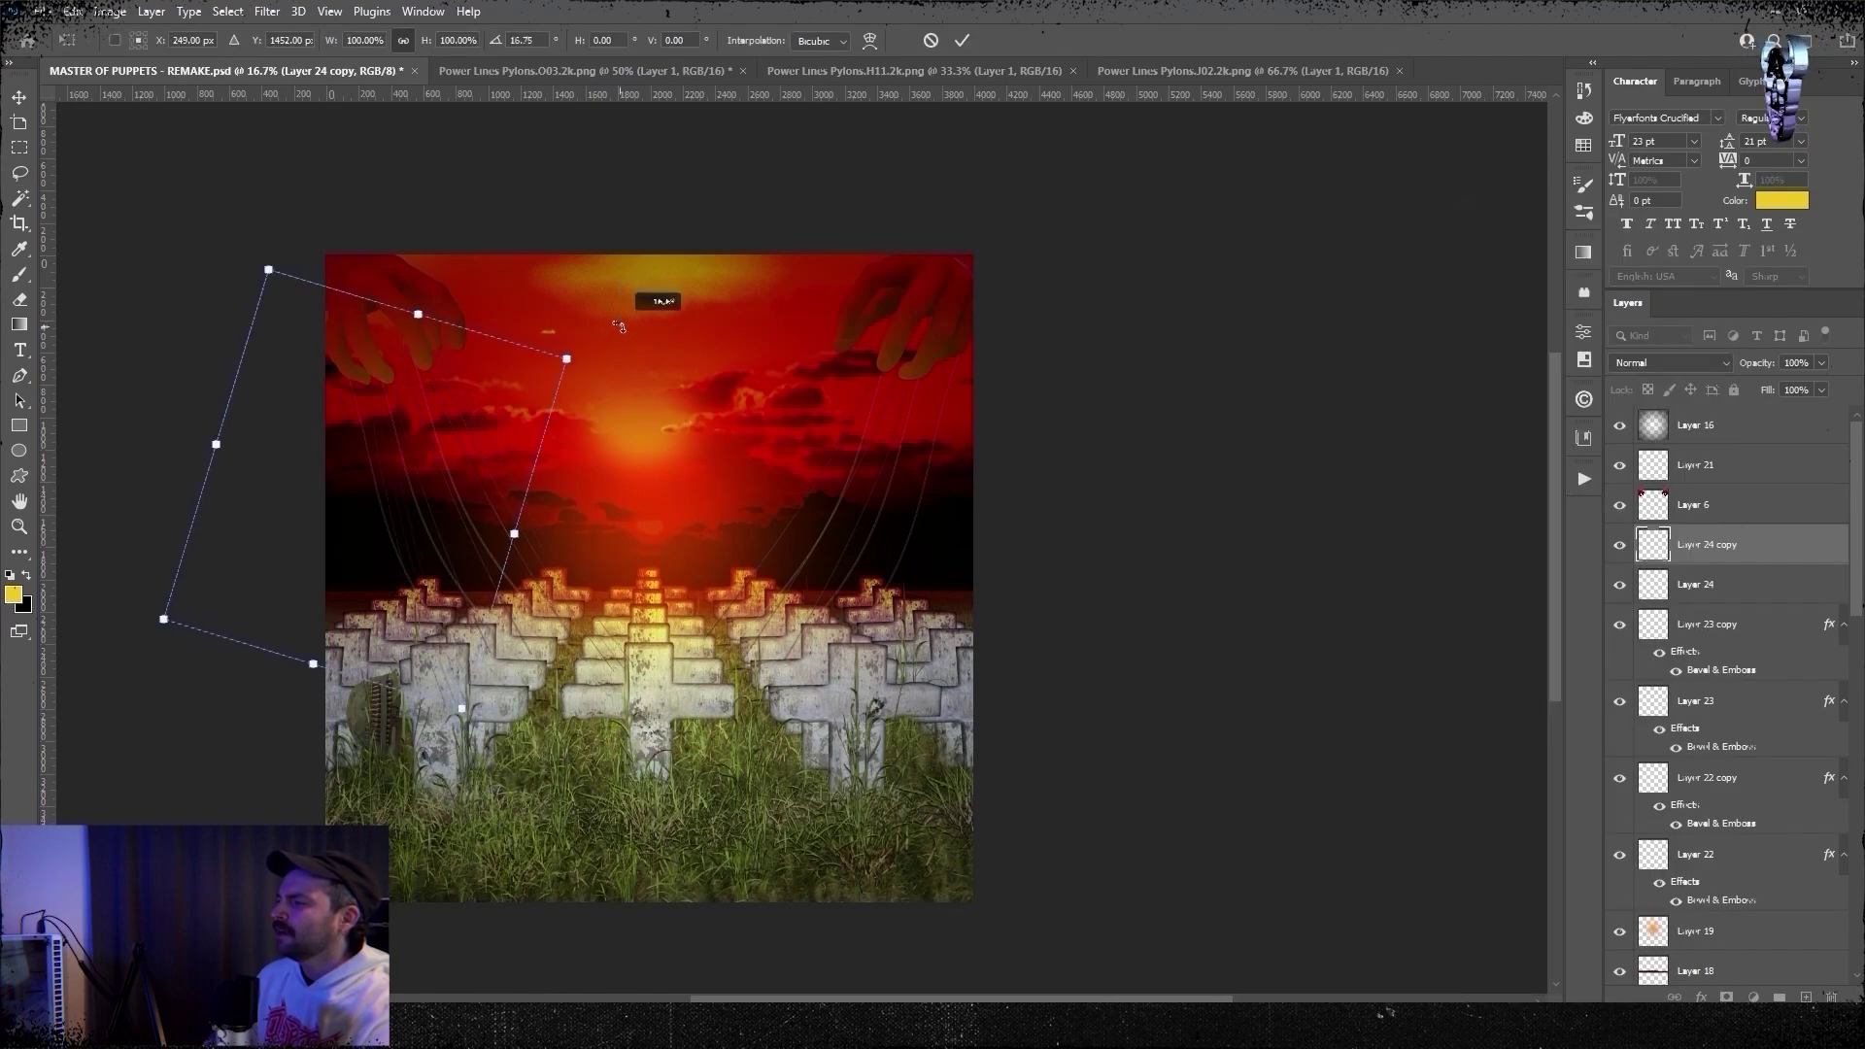
left_click(1750, 597, "shift")
key("ctrl+e")
left_click(151, 12)
left_click(408, 230)
left_click(1514, 292)
left_click(1482, 417)
- Flip the duplicated Layer 24 strings horizontally and warp them so they hang from the right hand
left_click(73, 12)
left_click(481, 833)
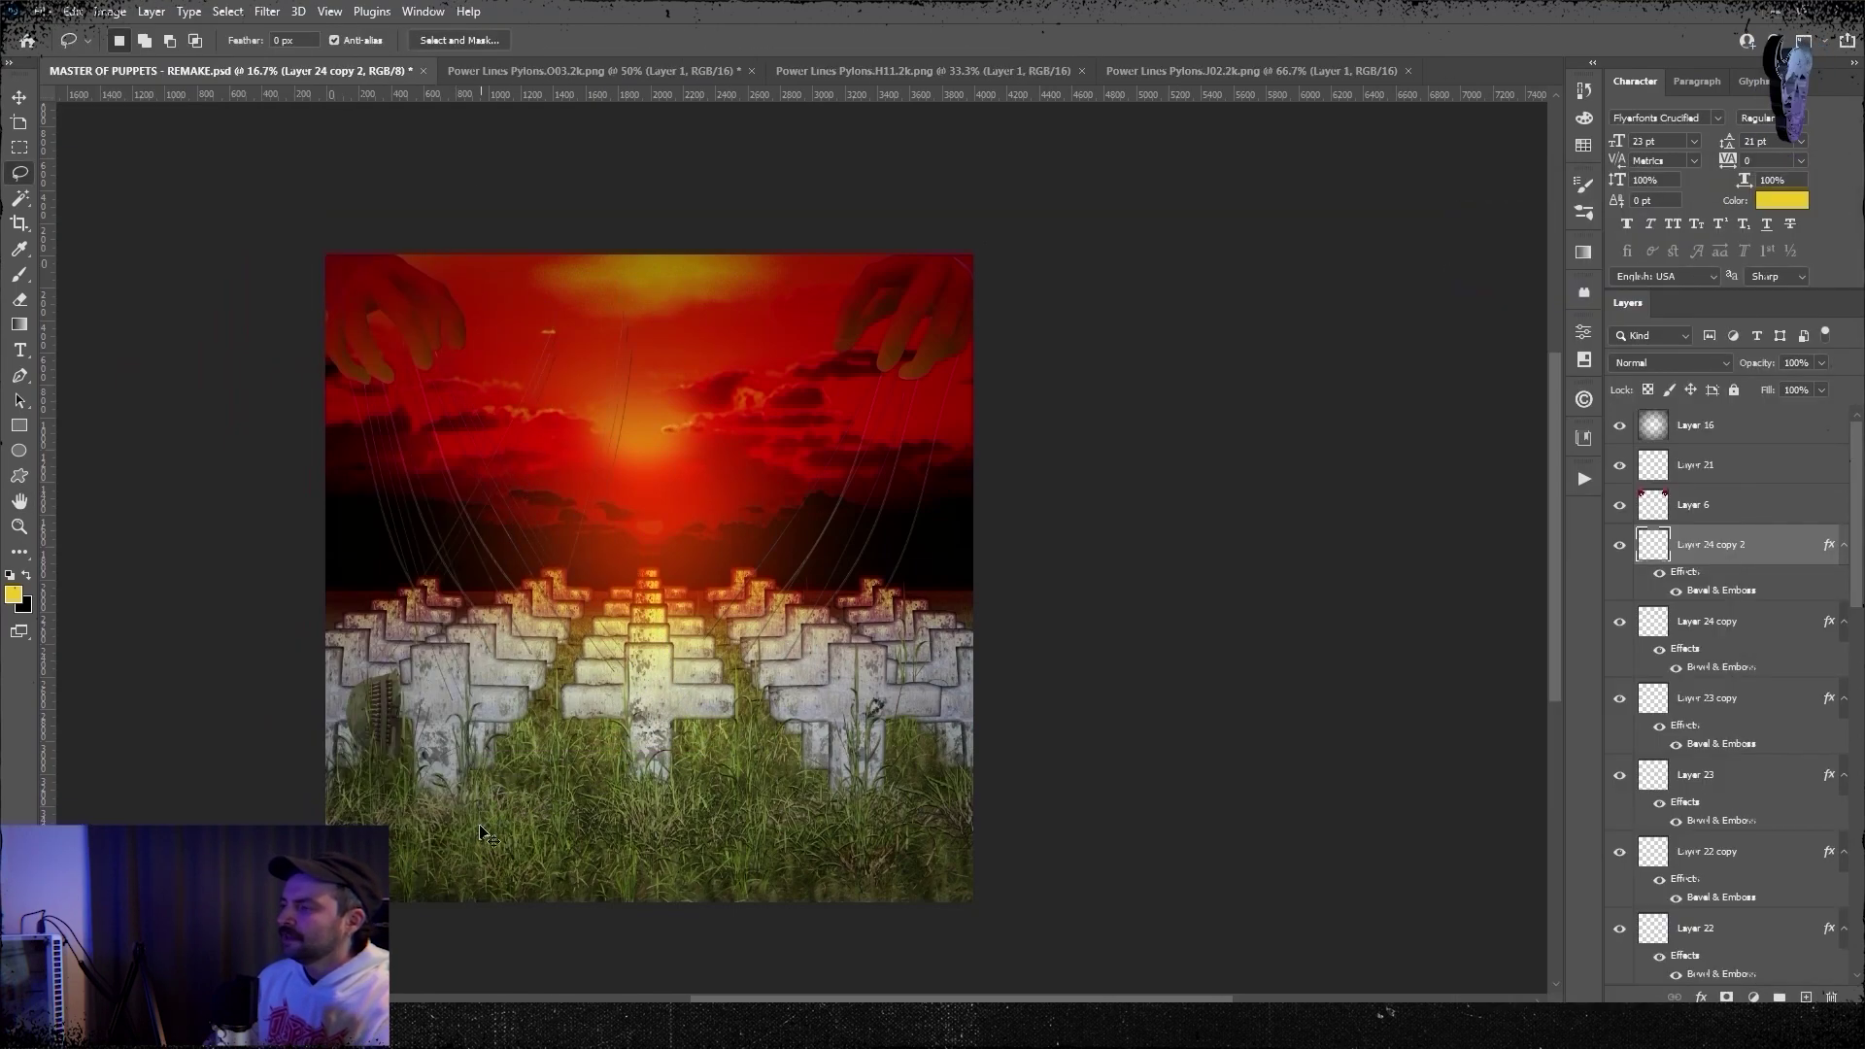
key("ctrl+plus")
left_click(384, 584)
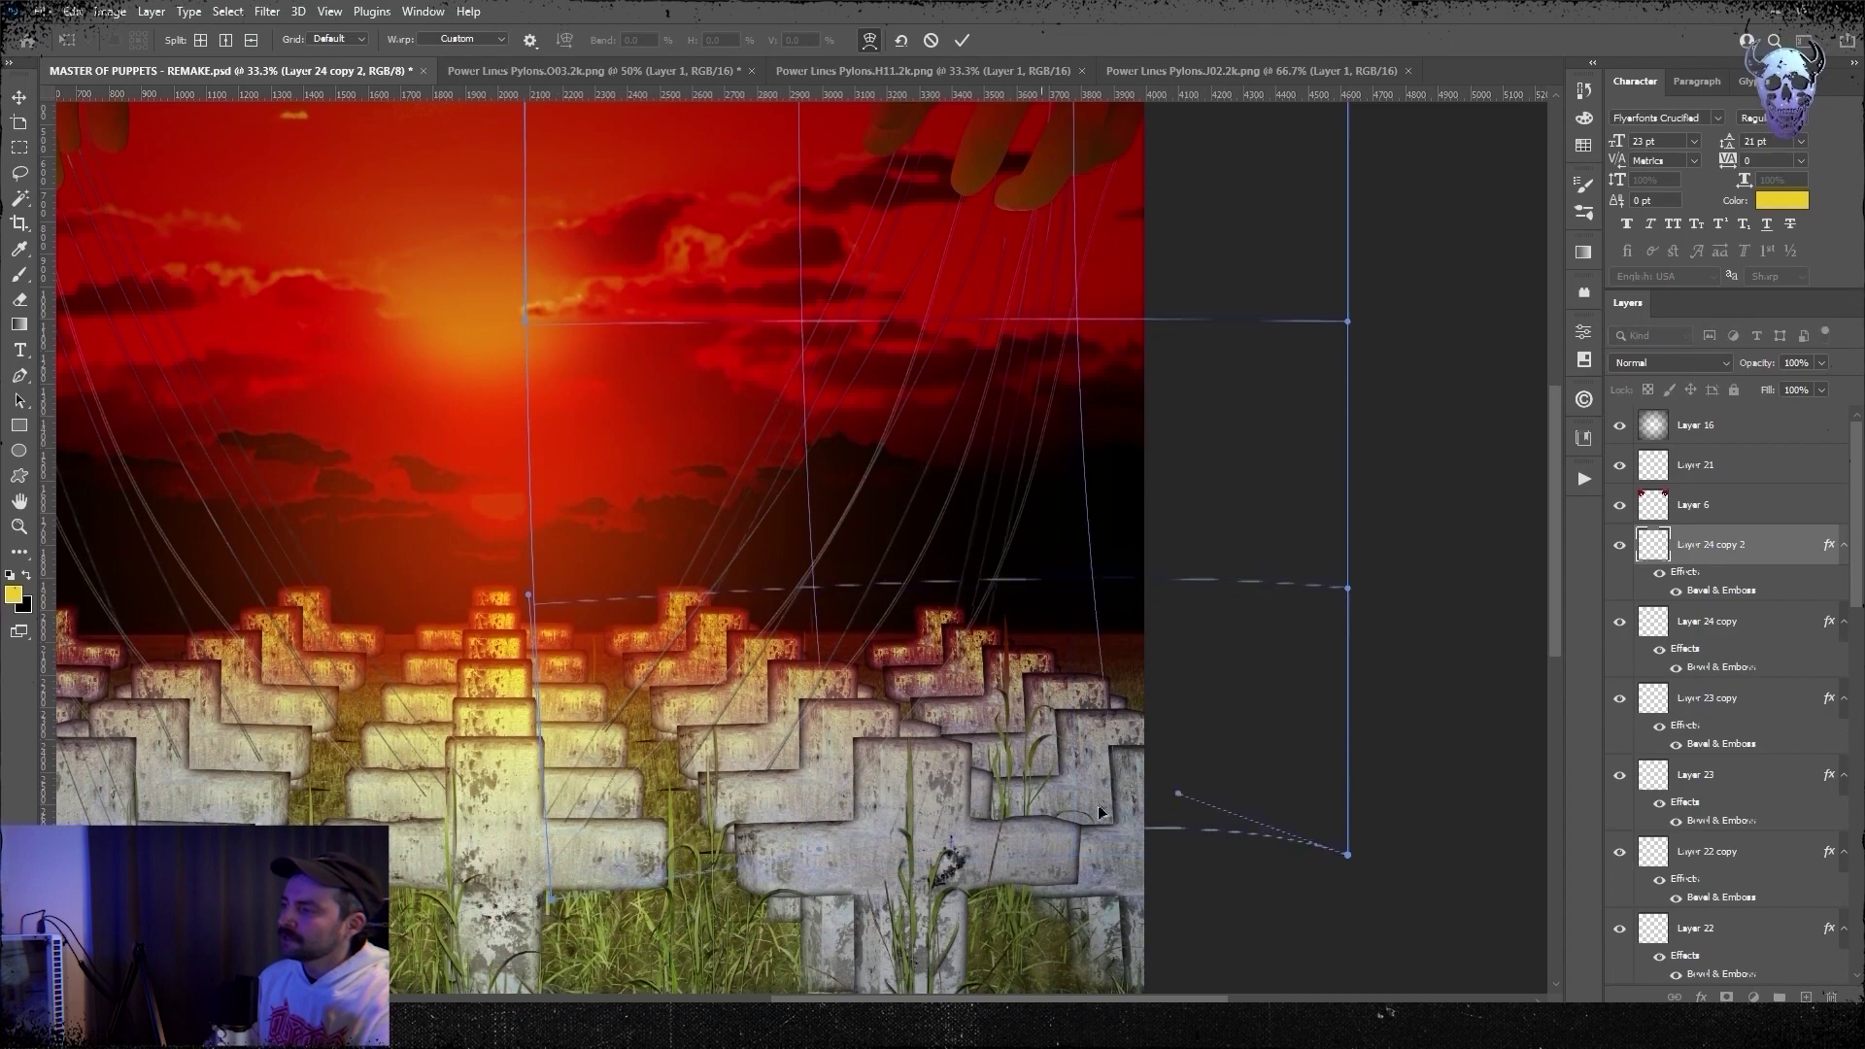
left_click_drag(1176, 346, 1060, 531)
left_click_drag(959, 357, 942, 389)
key("Return")
- Warp the Layer 23 copy strings so they run from the right hand's fingers down to the crosses
left_click(1707, 698)
left_click_drag(679, 699, 745, 410)
left_click(73, 11)
mouse_move(175, 453)
left_click(383, 584)
left_click_drag(473, 836, 424, 774)
left_click_drag(1042, 514, 1031, 677)
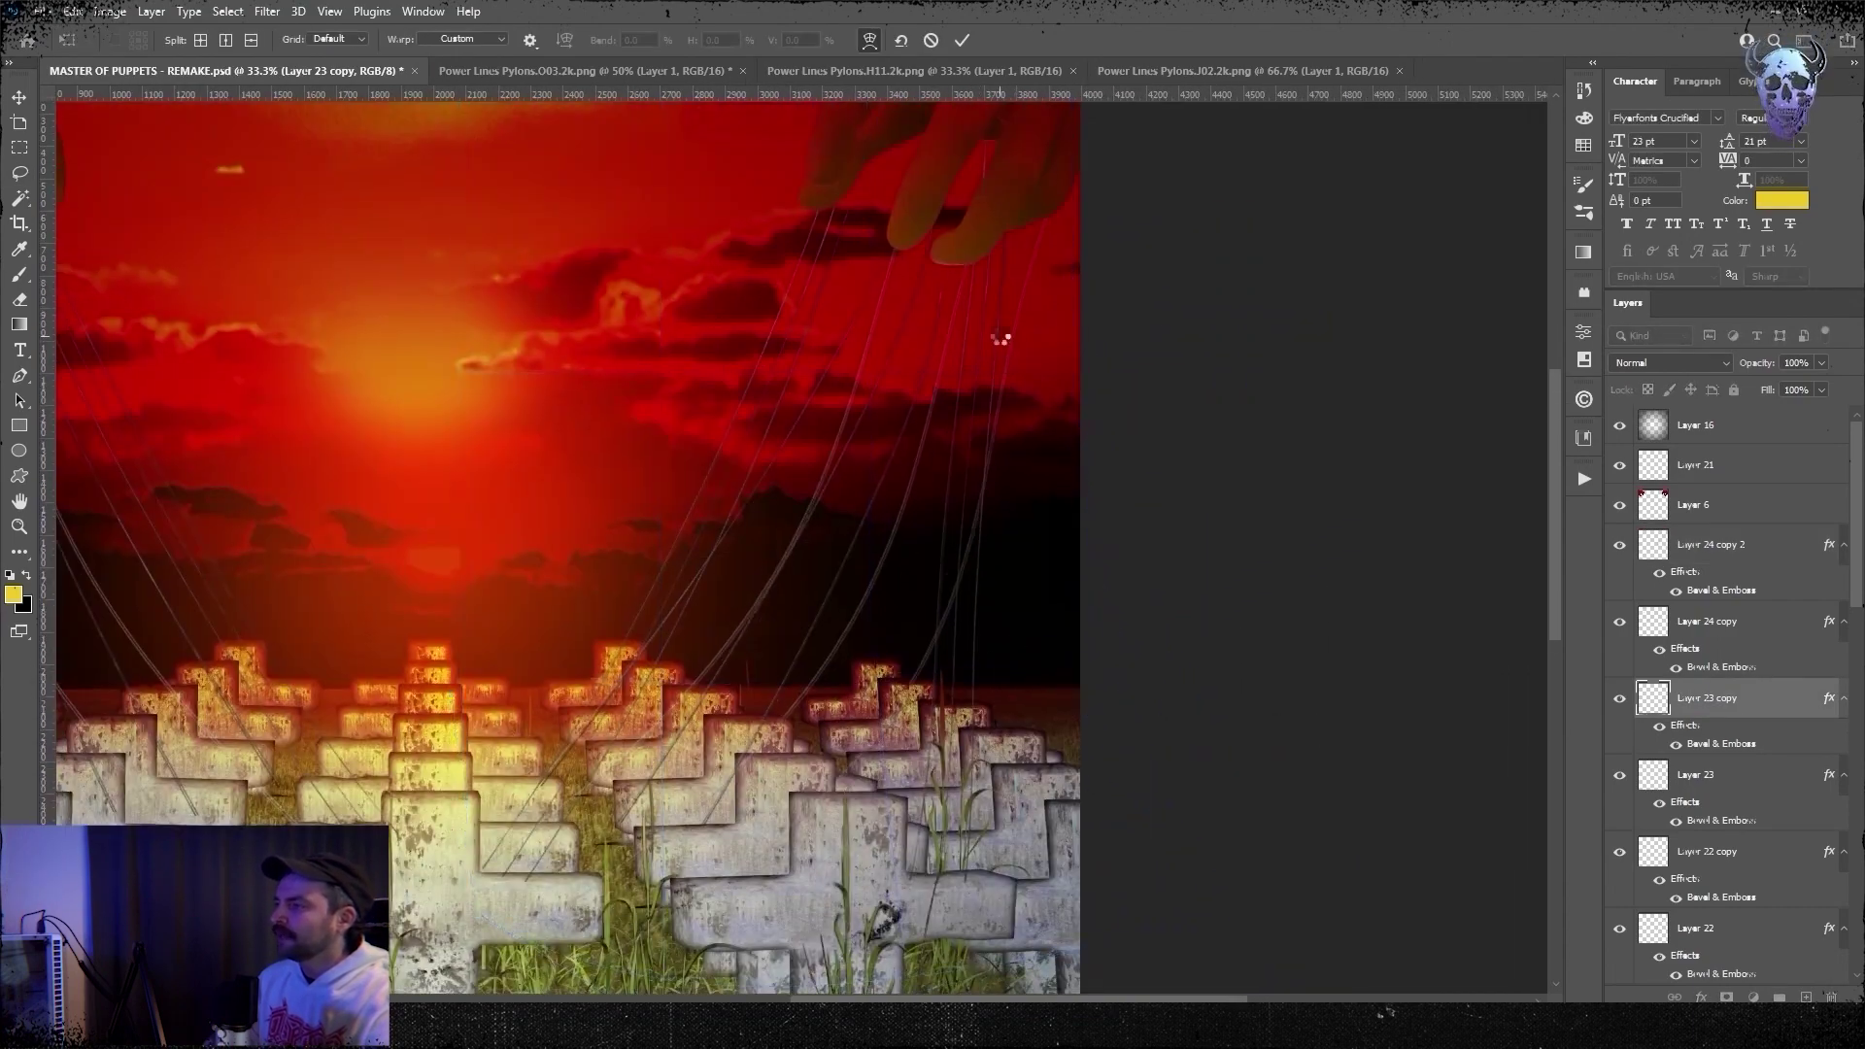
key("Return")
- Duplicate the Layer 23 copy strings and reposition the duplicate with Free Transform
key("ctrl+j")
key("ctrl+t")
key("Return")
key("ctrl+minus")
- Duplicate the Layer 23 copy strings, flip the duplicate horizontally and move it beneath the left hand
right_click(1736, 699)
left_click(1553, 296)
left_click(73, 12)
left_click(383, 796)
key("ctrl+t")
left_click_drag(1011, 551, 803, 552)
- Warp the Layer 23 copy 3 strings so their upper ends meet the left hand's fingers
left_click(73, 11)
mouse_move(175, 453)
left_click(383, 585)
left_click_drag(471, 214, 405, 210)
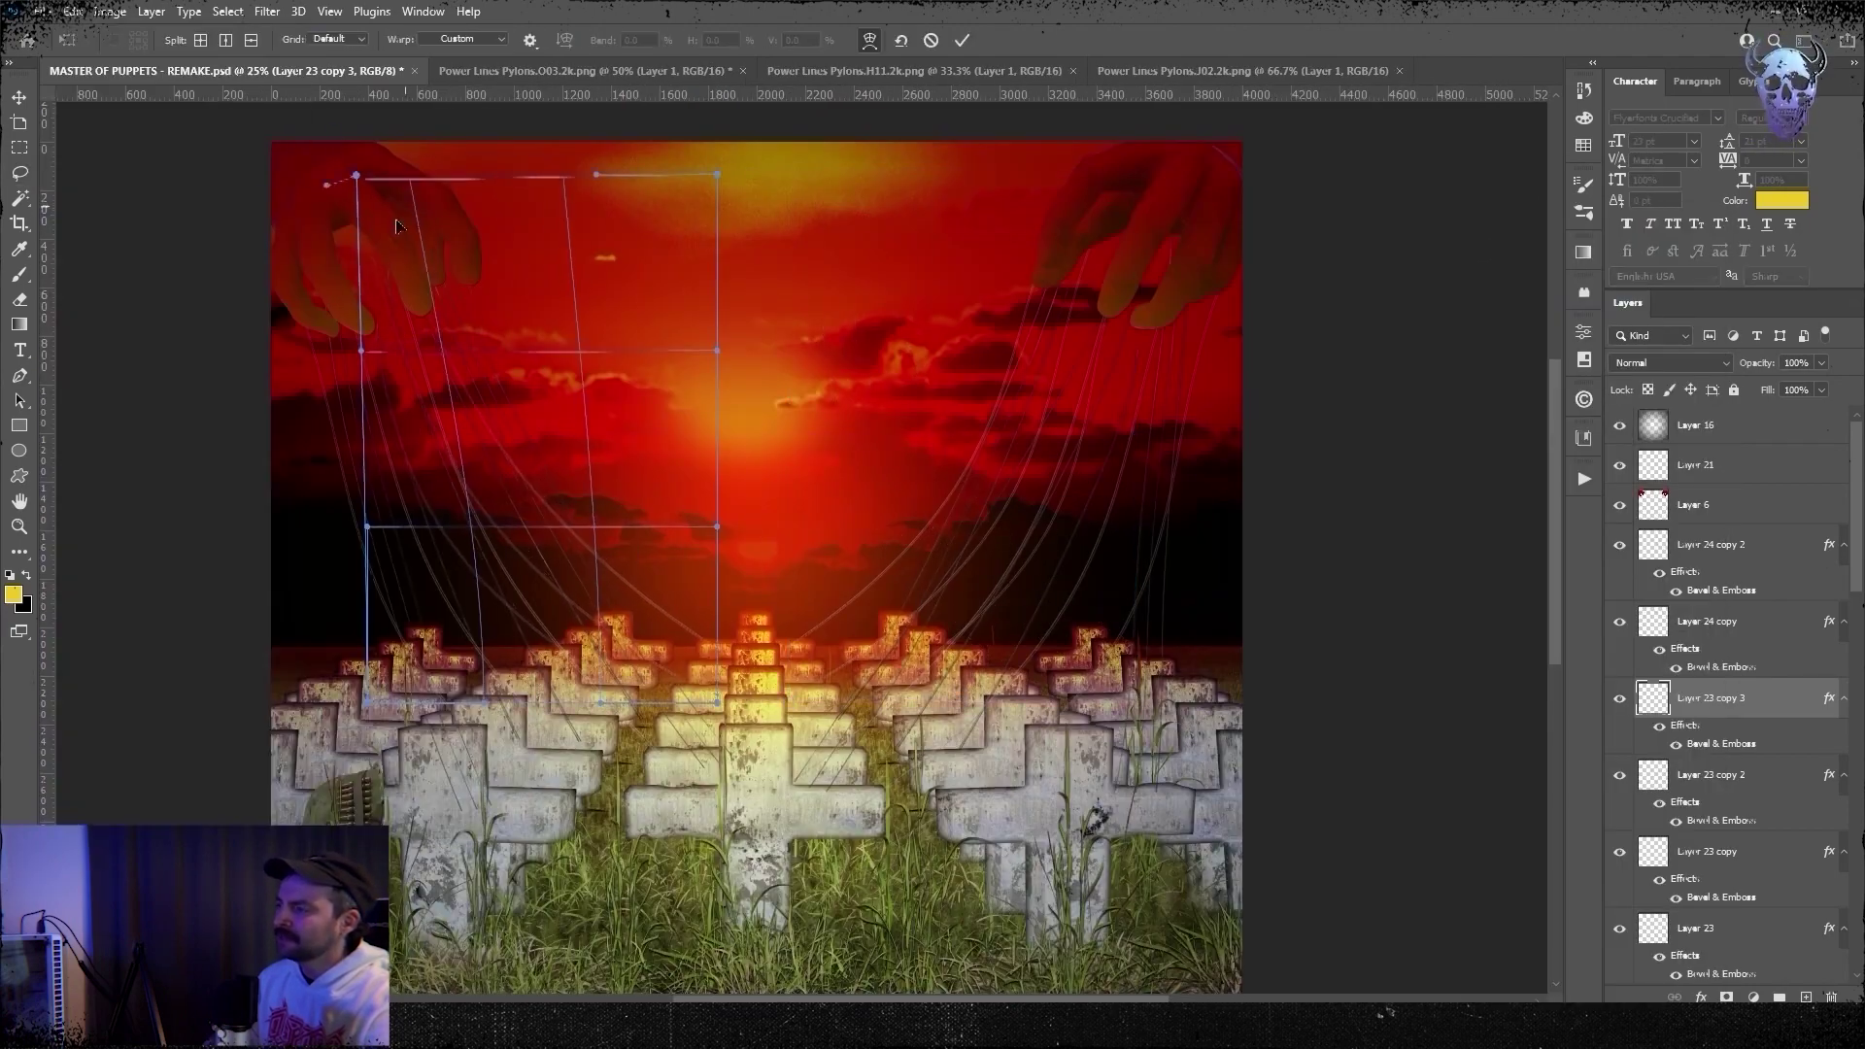
- Warp two more string layers so they run from the left hand's fingers down to the crosses
left_click_drag(1856, 581, 1858, 661)
left_click(1714, 731)
left_click(73, 12)
left_click(383, 585)
left_click_drag(466, 211, 437, 174)
left_click_drag(645, 743, 697, 827)
key("Return")
key("l")
left_click(1651, 808)
left_click(73, 12)
mouse_move(147, 453)
left_click(384, 585)
key("Return")
- Warp the Layer 24 copy strings to follow the left hand's fingers and end at the crosses
left_click_drag(1855, 665, 1854, 617)
left_click(1707, 506)
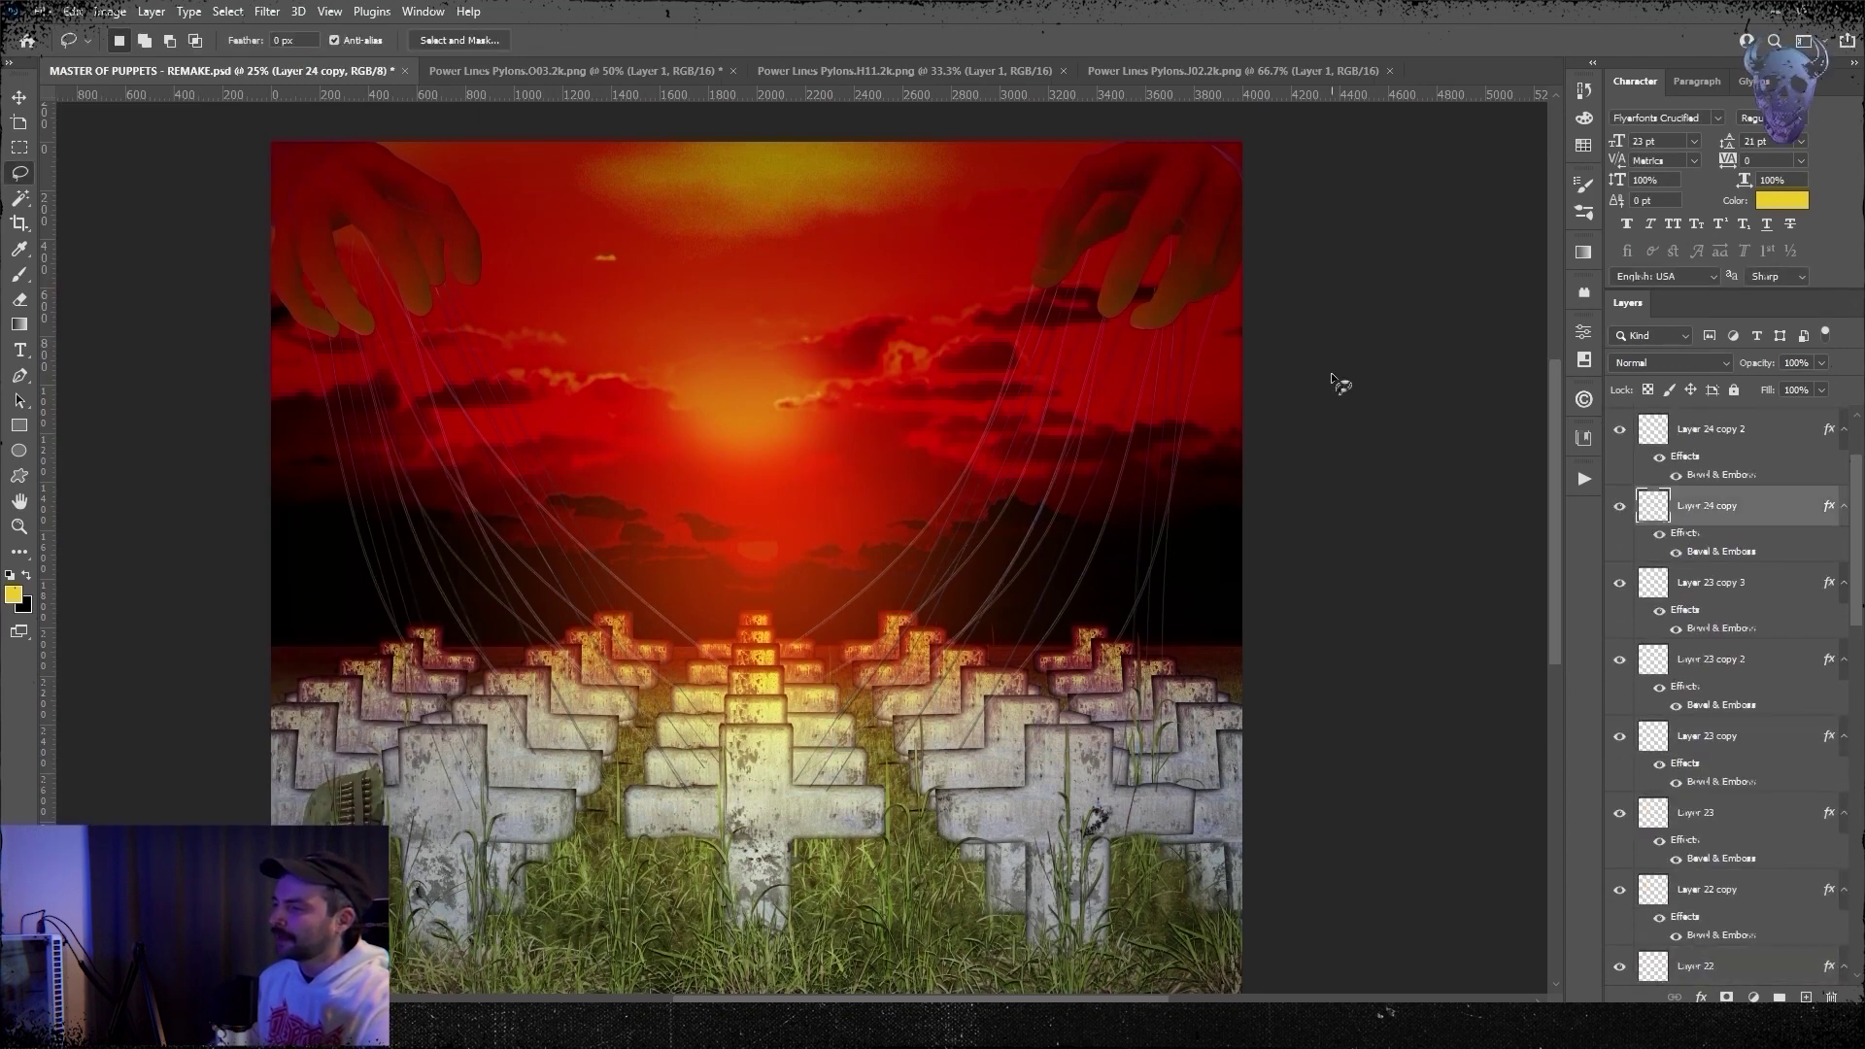
left_click(73, 11)
mouse_move(147, 454)
left_click(383, 585)
left_click_drag(731, 811, 716, 791)
left_click_drag(525, 212, 489, 236)
key("Return")
- Refine the warp of the Layer 24 copy 2 strings to fit between the hand and the crosses
left_click(1709, 428)
left_click(72, 11)
left_click(384, 584)
key("Return")
key("l")
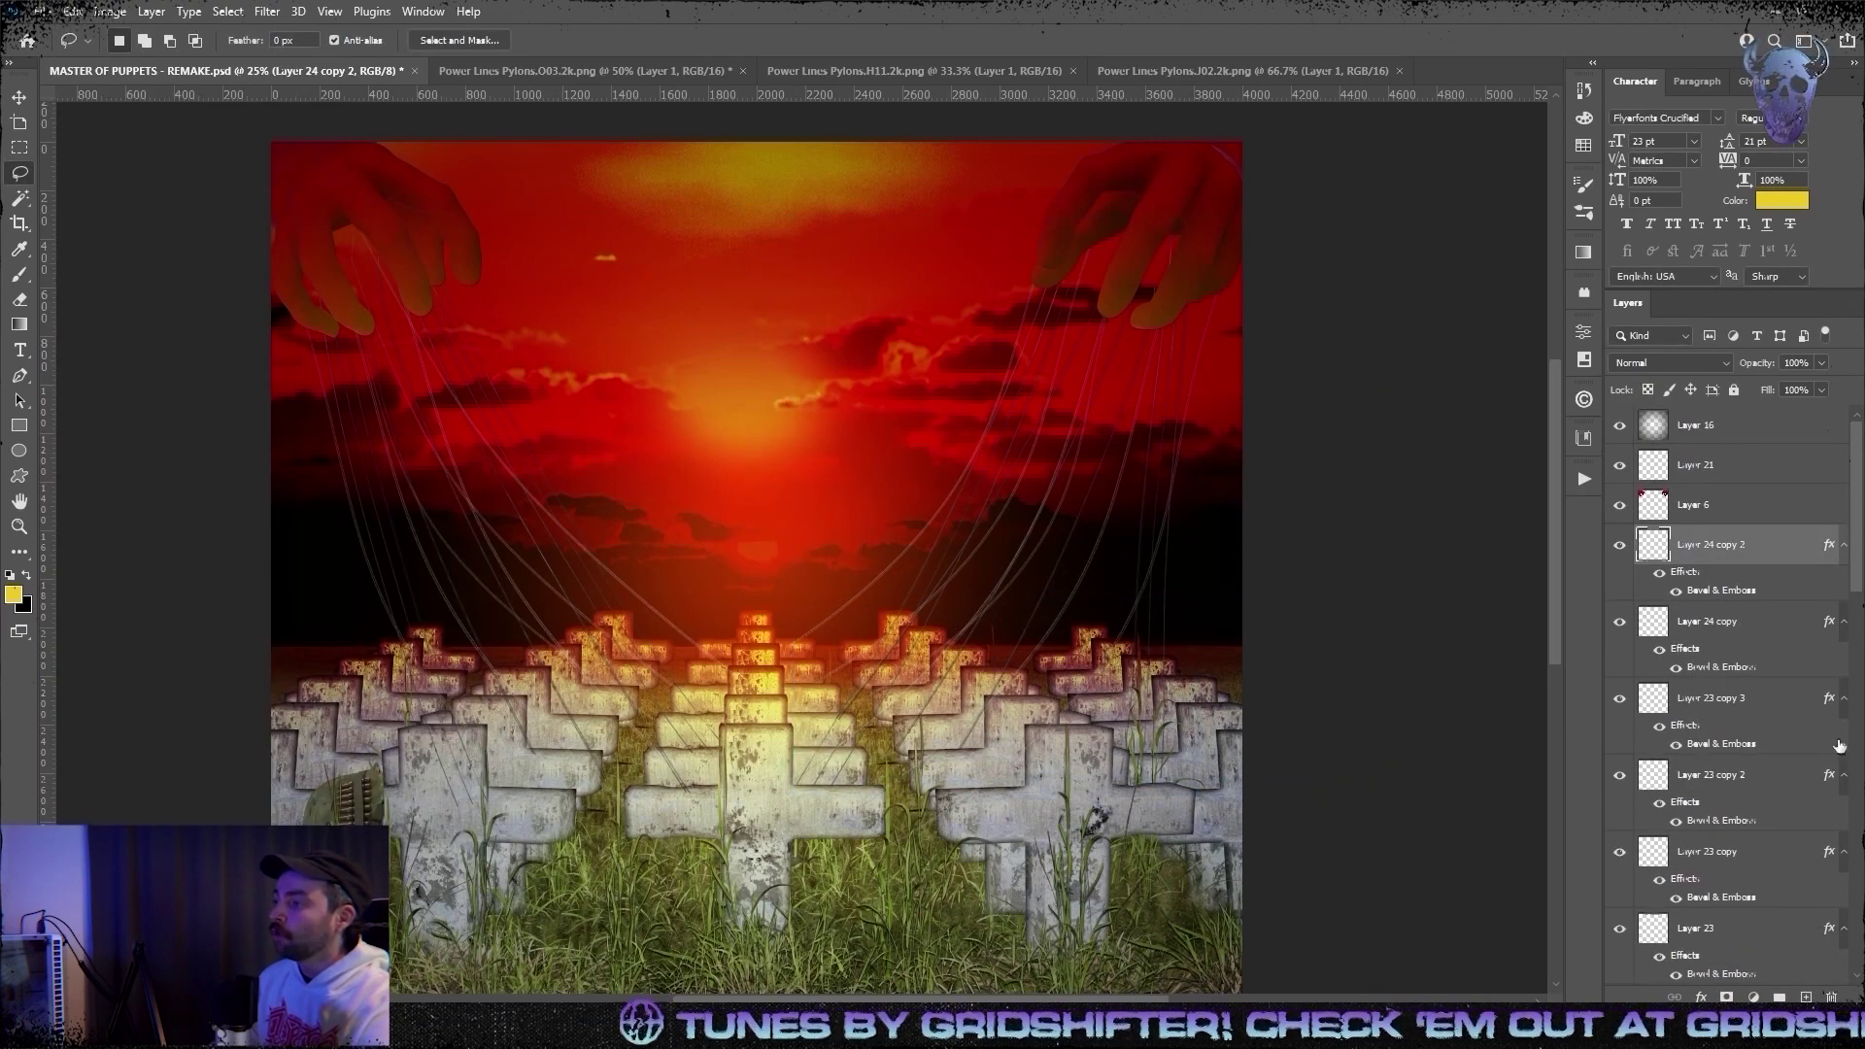
scroll(1710, 583, "up", 2)
left_click(1709, 541)
left_click(73, 11)
mouse_move(147, 453)
left_click(383, 585)
left_click_drag(466, 738, 452, 703)
key("Return")
- Select all the string layers and merge them into one layer
left_click(1709, 466)
scroll(1796, 583, "down", 5)
left_click(1754, 662, "shift")
right_click(1754, 663)
left_click(1592, 762)
- Raise the merged strings' brightness to the maximum with Brightness/Contrast and add a Drop Shadow style
left_click(110, 11)
left_click(378, 62)
left_click_drag(1326, 517, 1421, 517)
left_click(1481, 495)
left_click(151, 11)
left_click(180, 243)
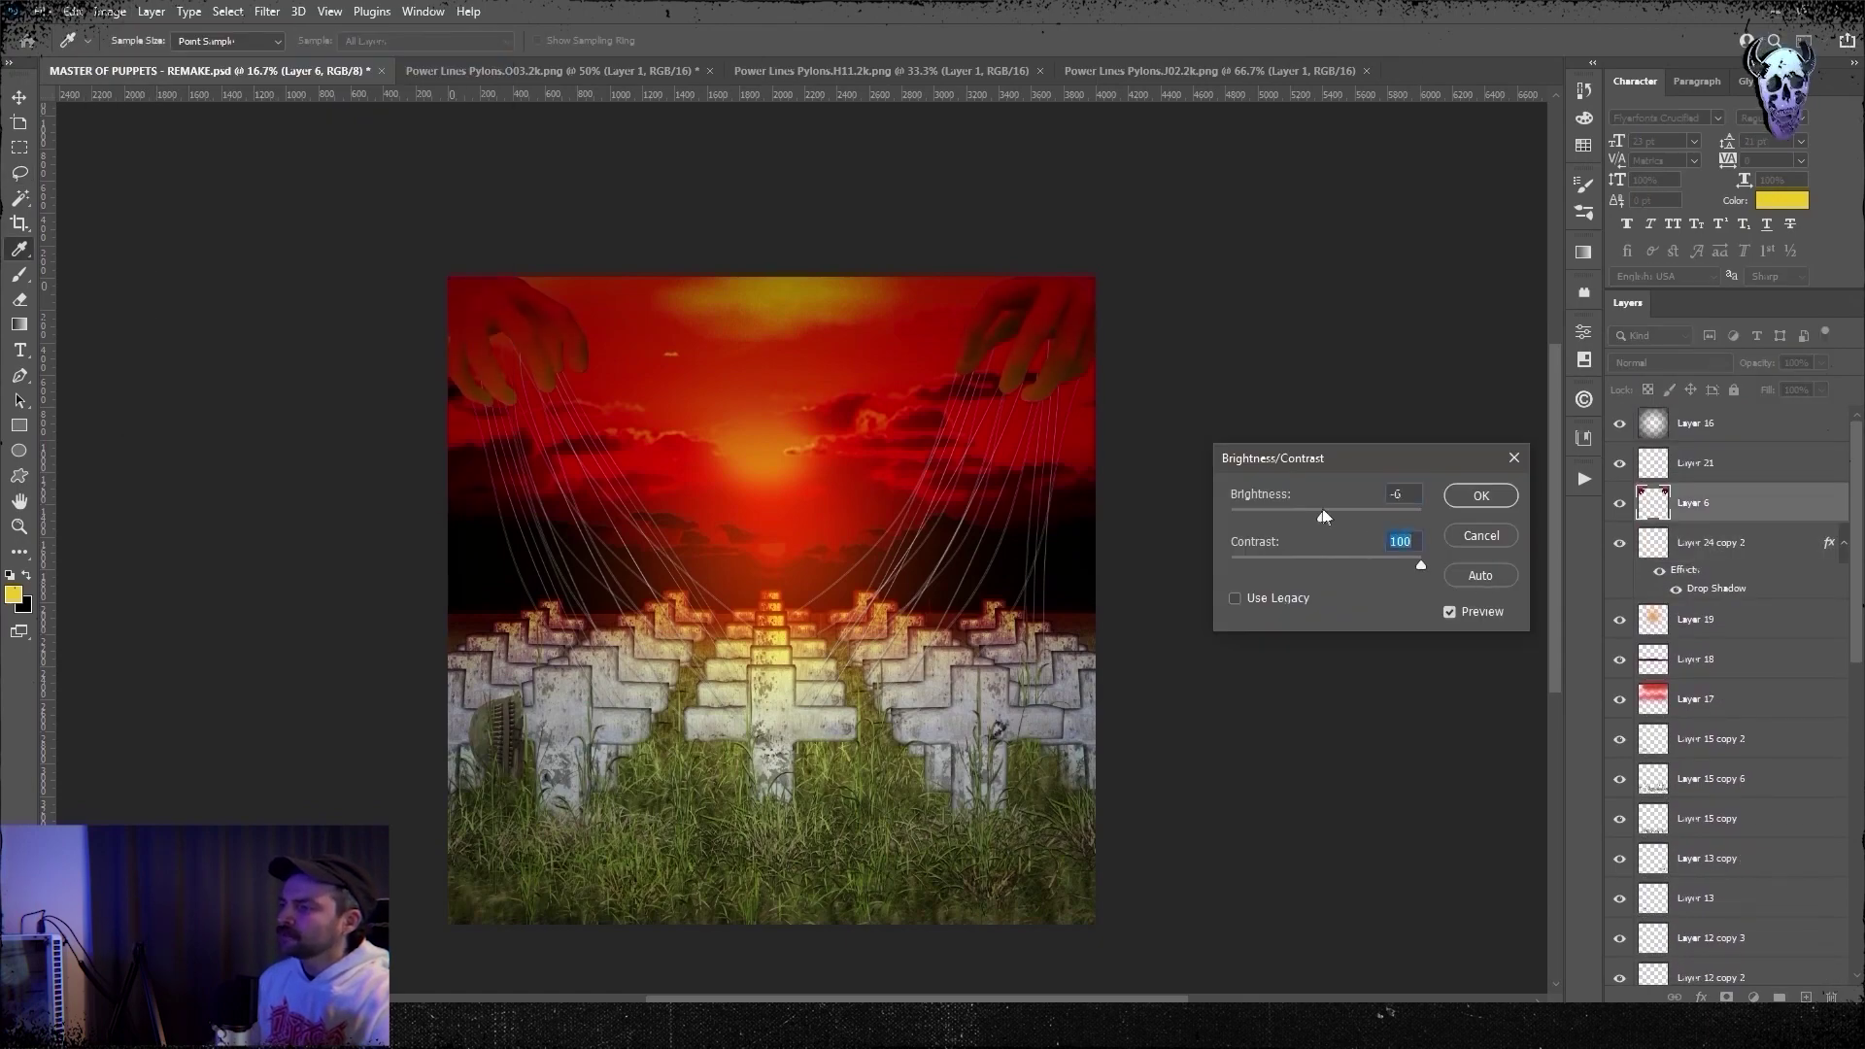
- Apply Brightness/Contrast to the hands on Layer 6 with brightness -6 and contrast 100
left_click(1481, 495)
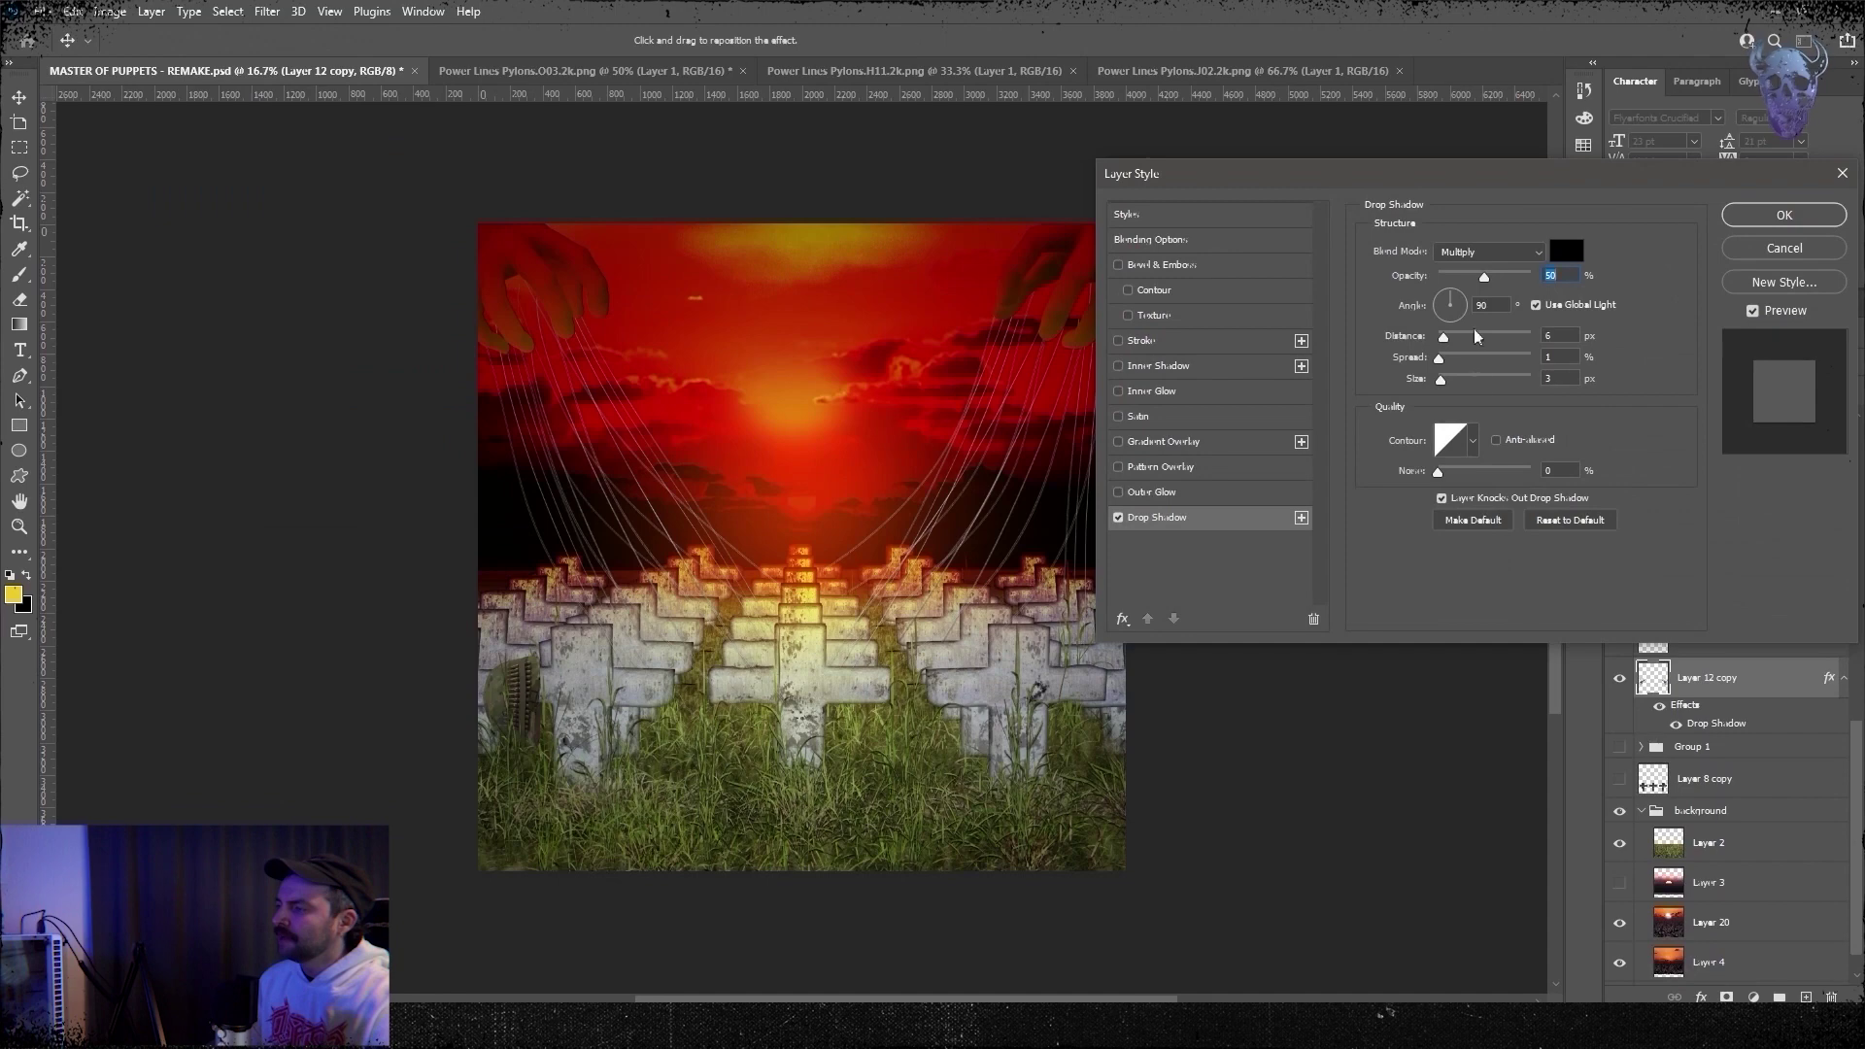
- Give Layer 12 copy a Multiply drop shadow at 50% opacity, distance 6, spread 1, size 3, and reuse it on Group 1 copy
left_click(1784, 214)
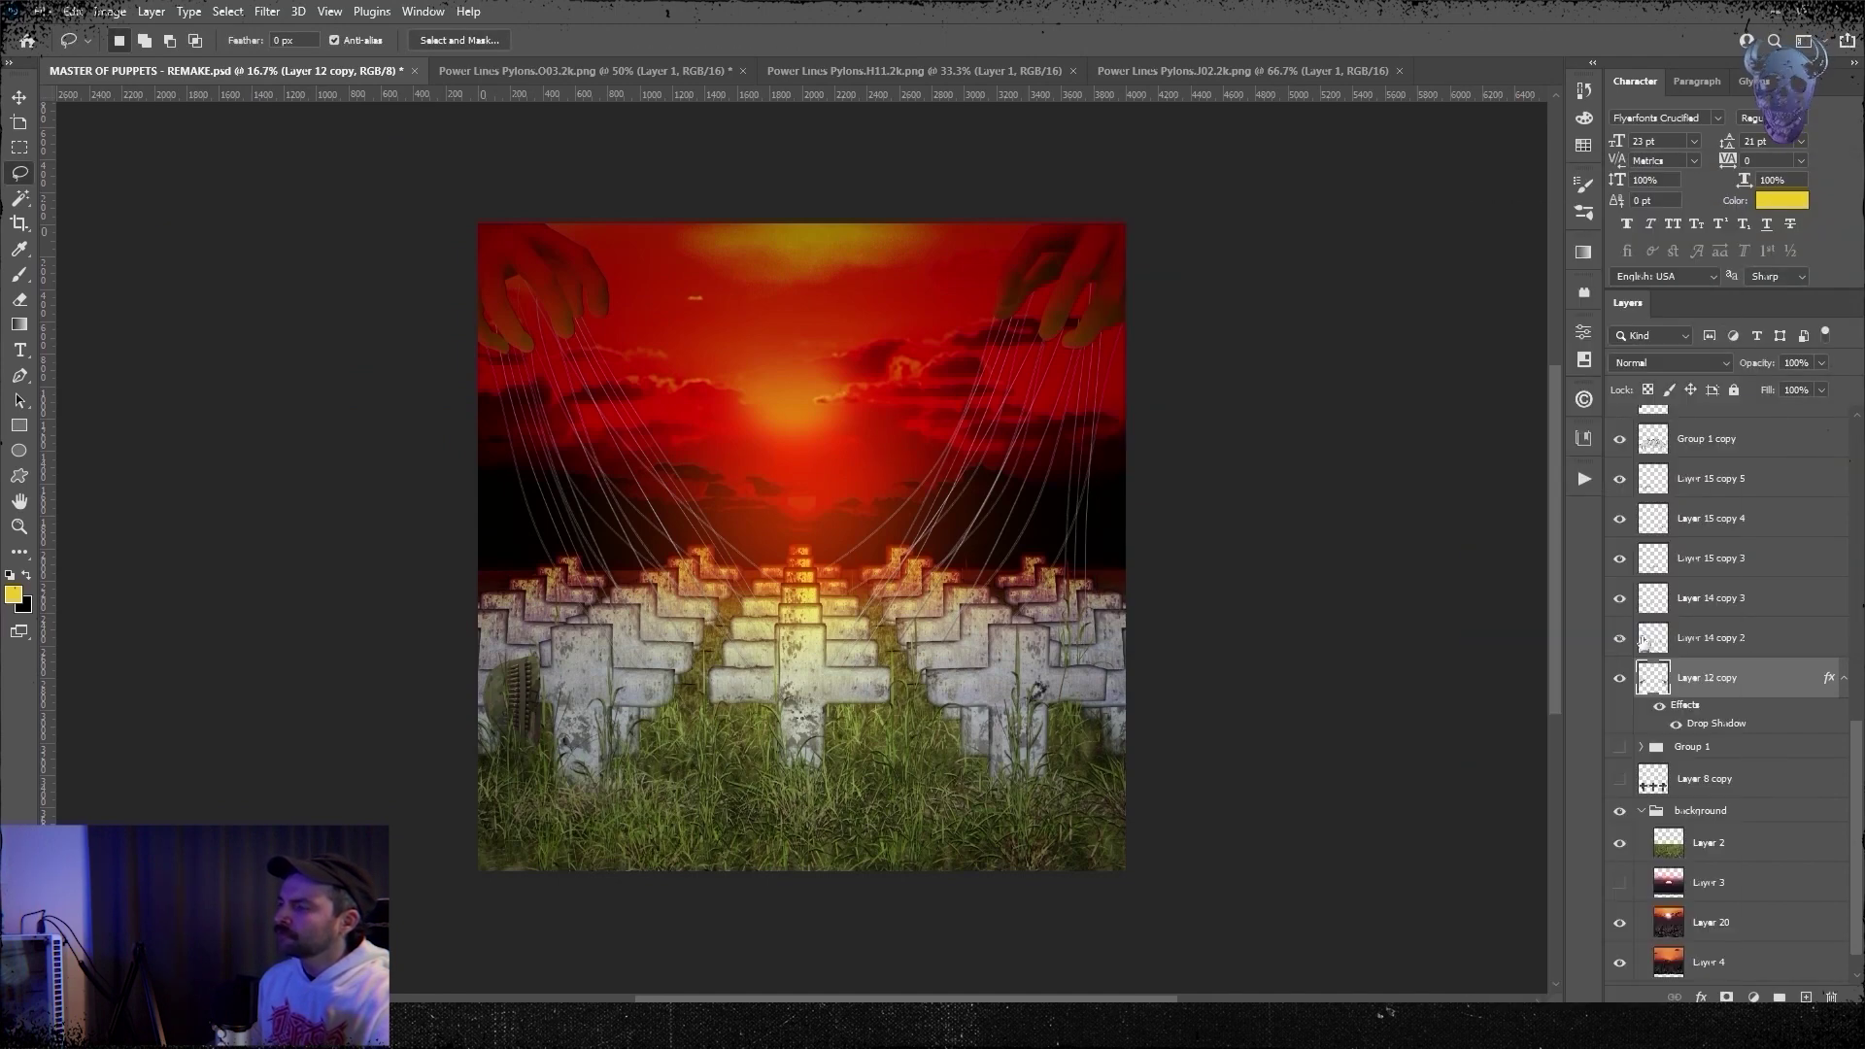
right_click(1607, 438)
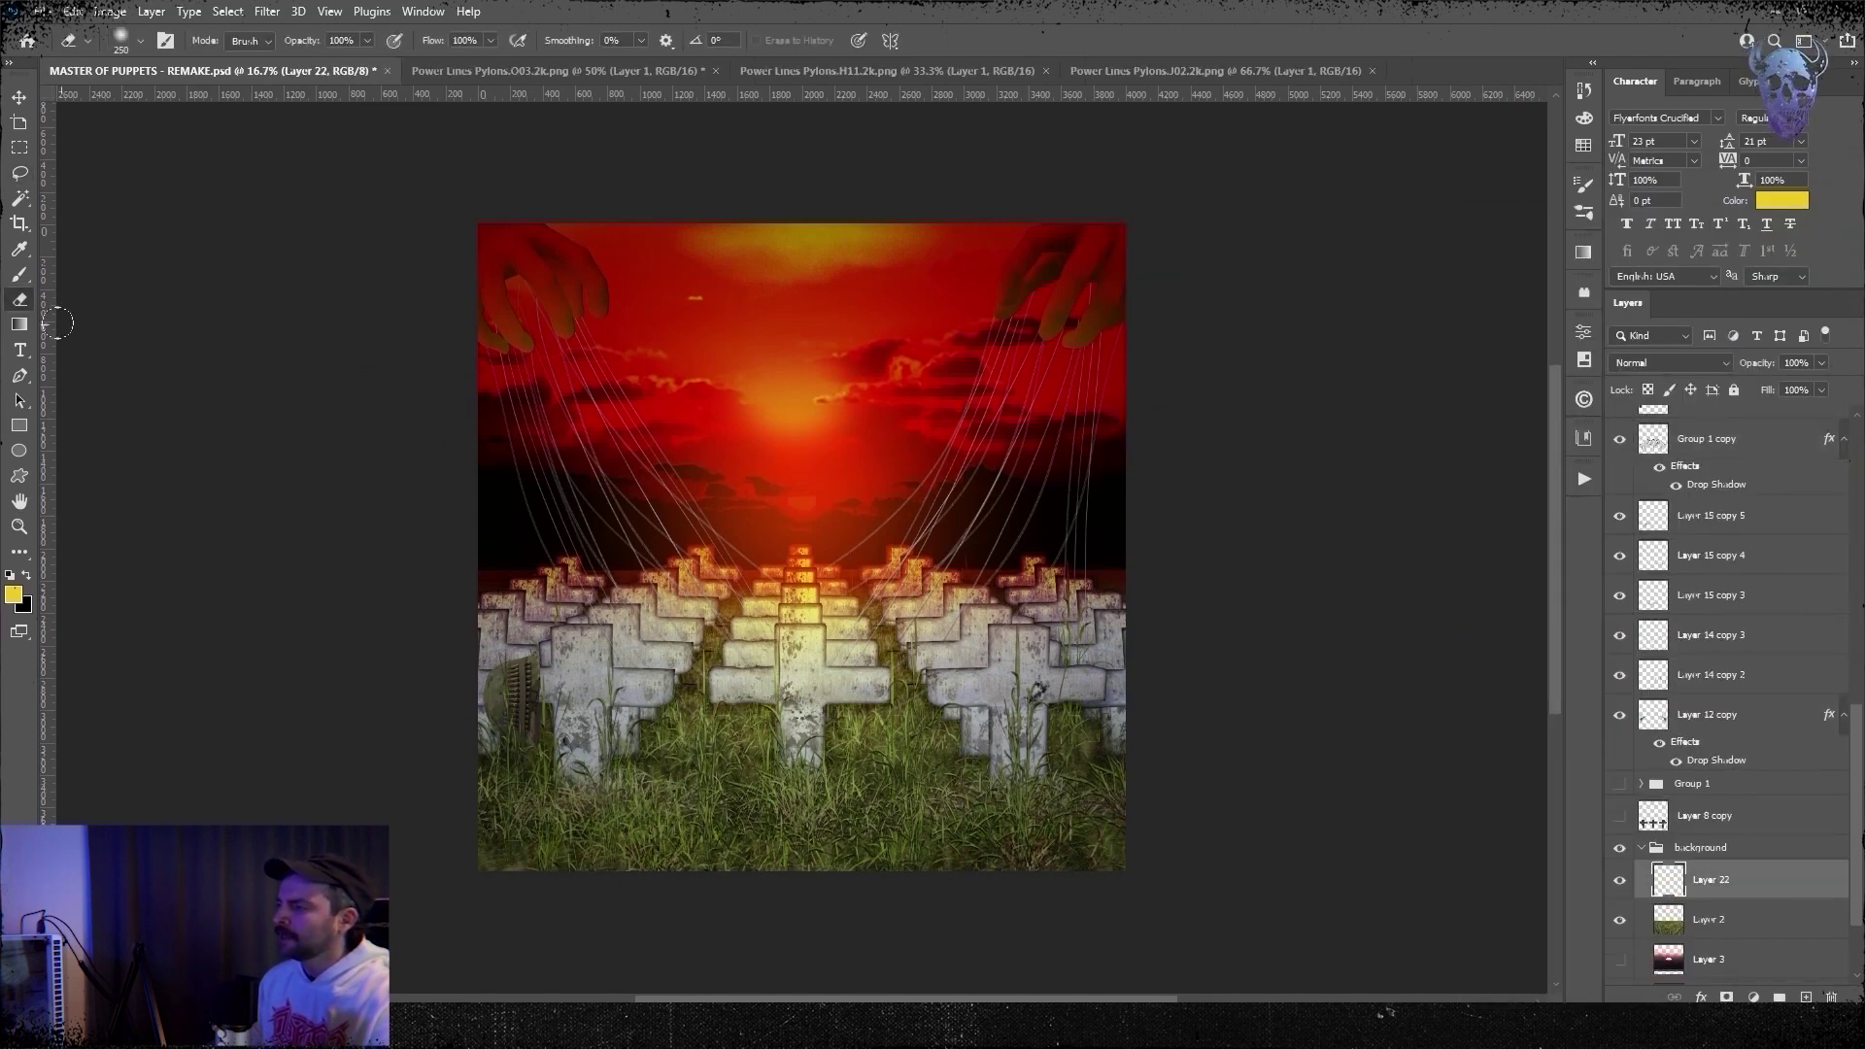
- Choose a brush preset and paint dark green onto the grass on Layer 22
key("b")
left_click(140, 41)
left_click(37, 582)
left_click(37, 640)
mouse_move(528, 316)
left_mouse_down()
mouse_move(542, 513)
mouse_move(520, 504)
left_mouse_up()
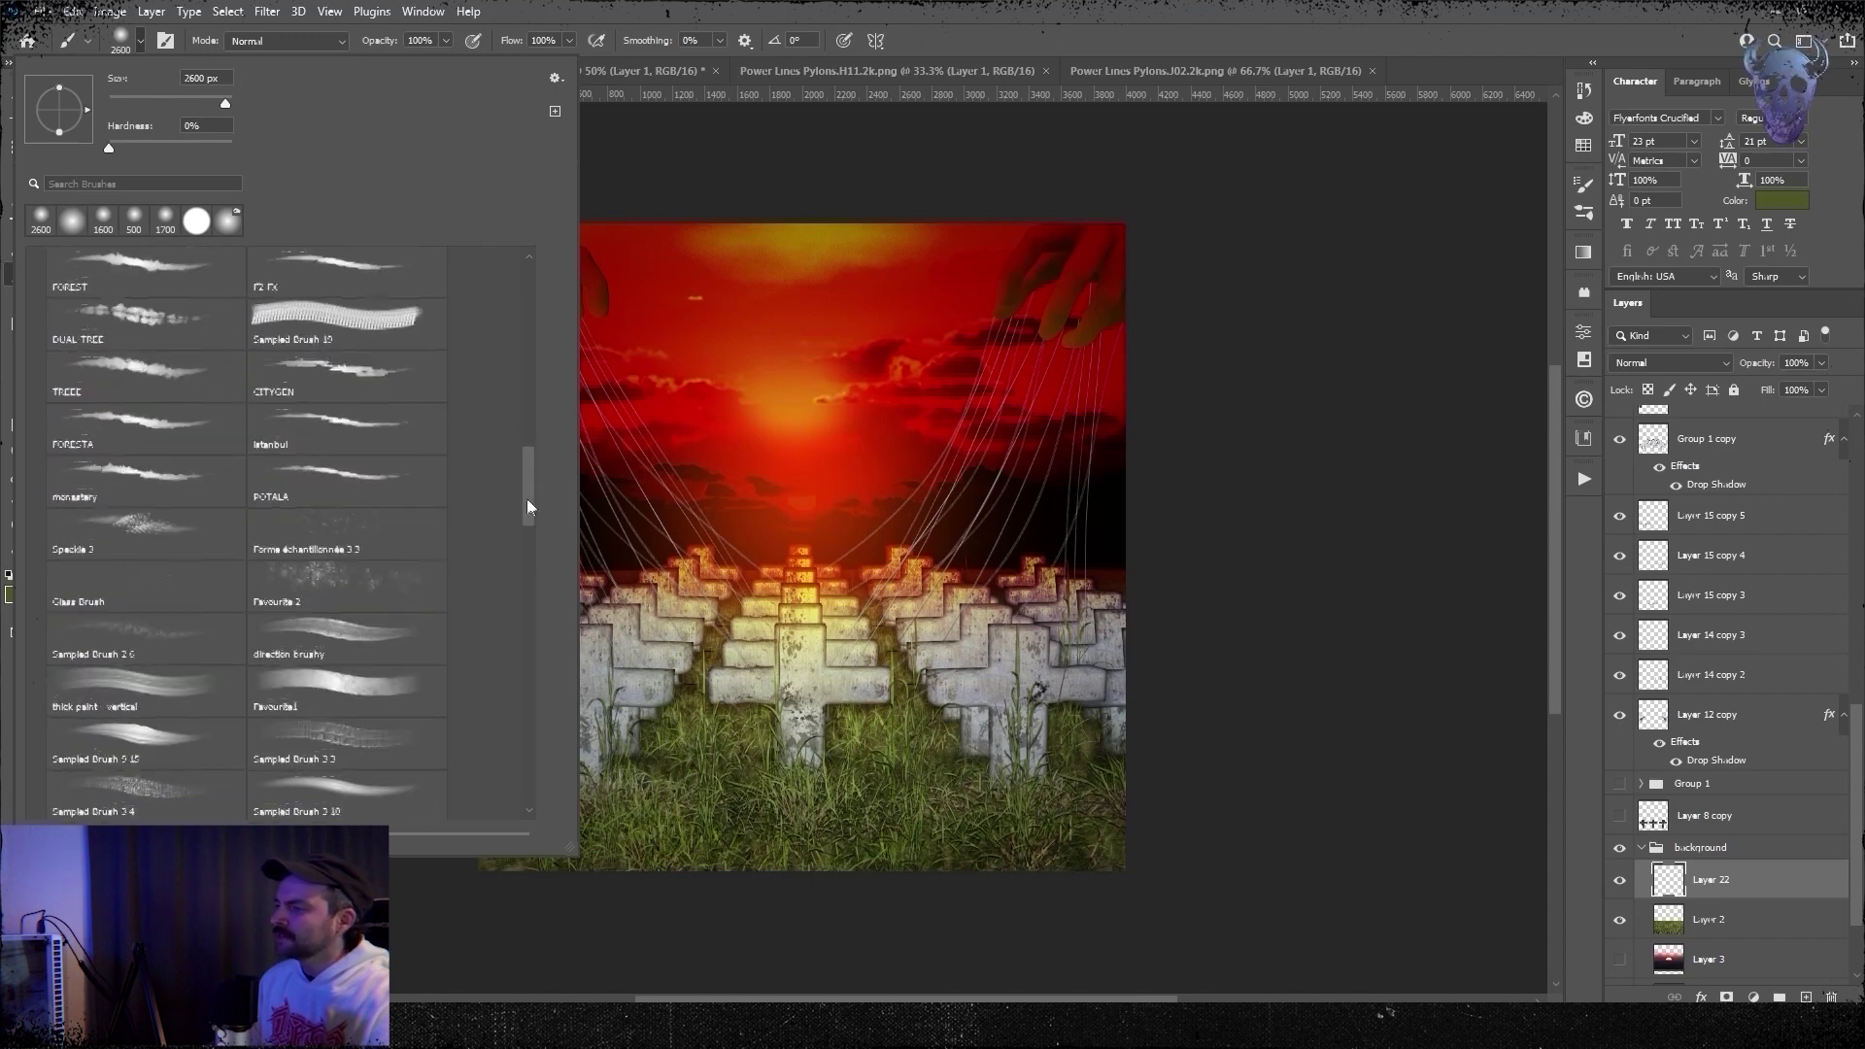
left_click(146, 390)
left_click(686, 727)
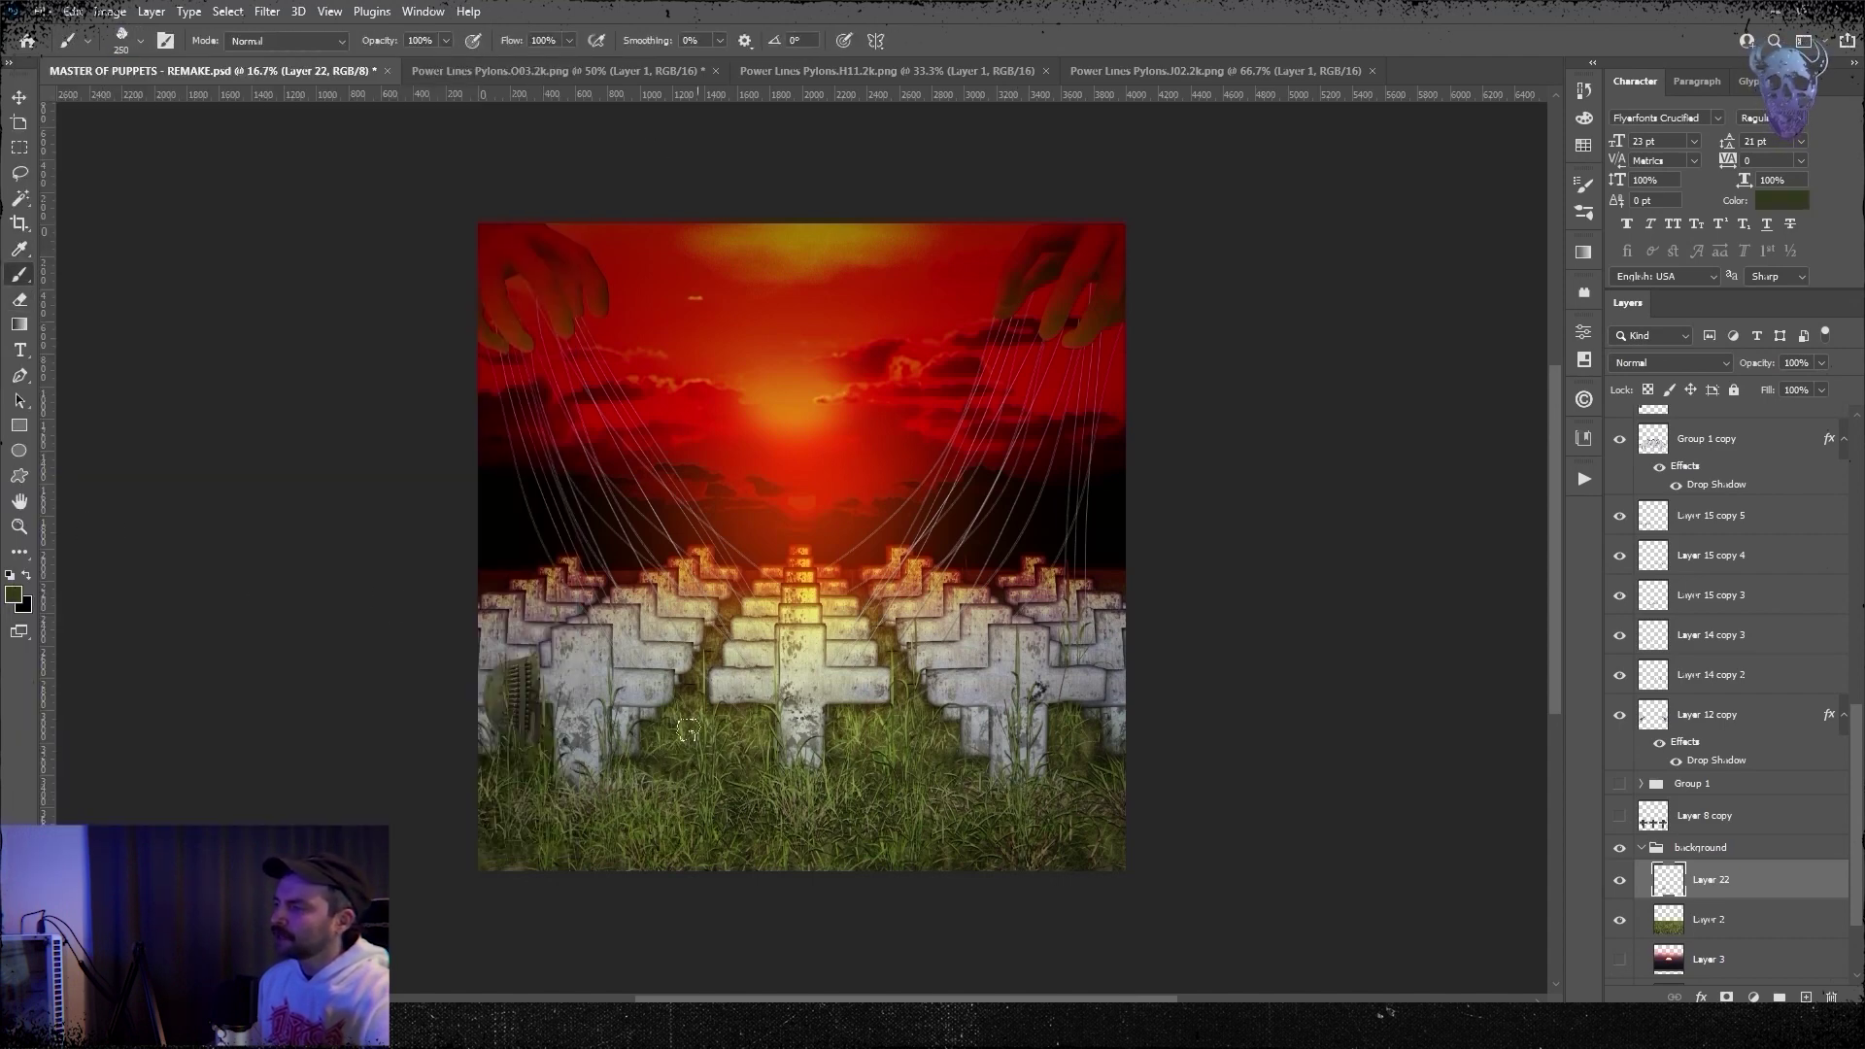
- Select Layer 15 copy 6 and set the new painted layer above it to Overlay
left_click(755, 758, "ctrl")
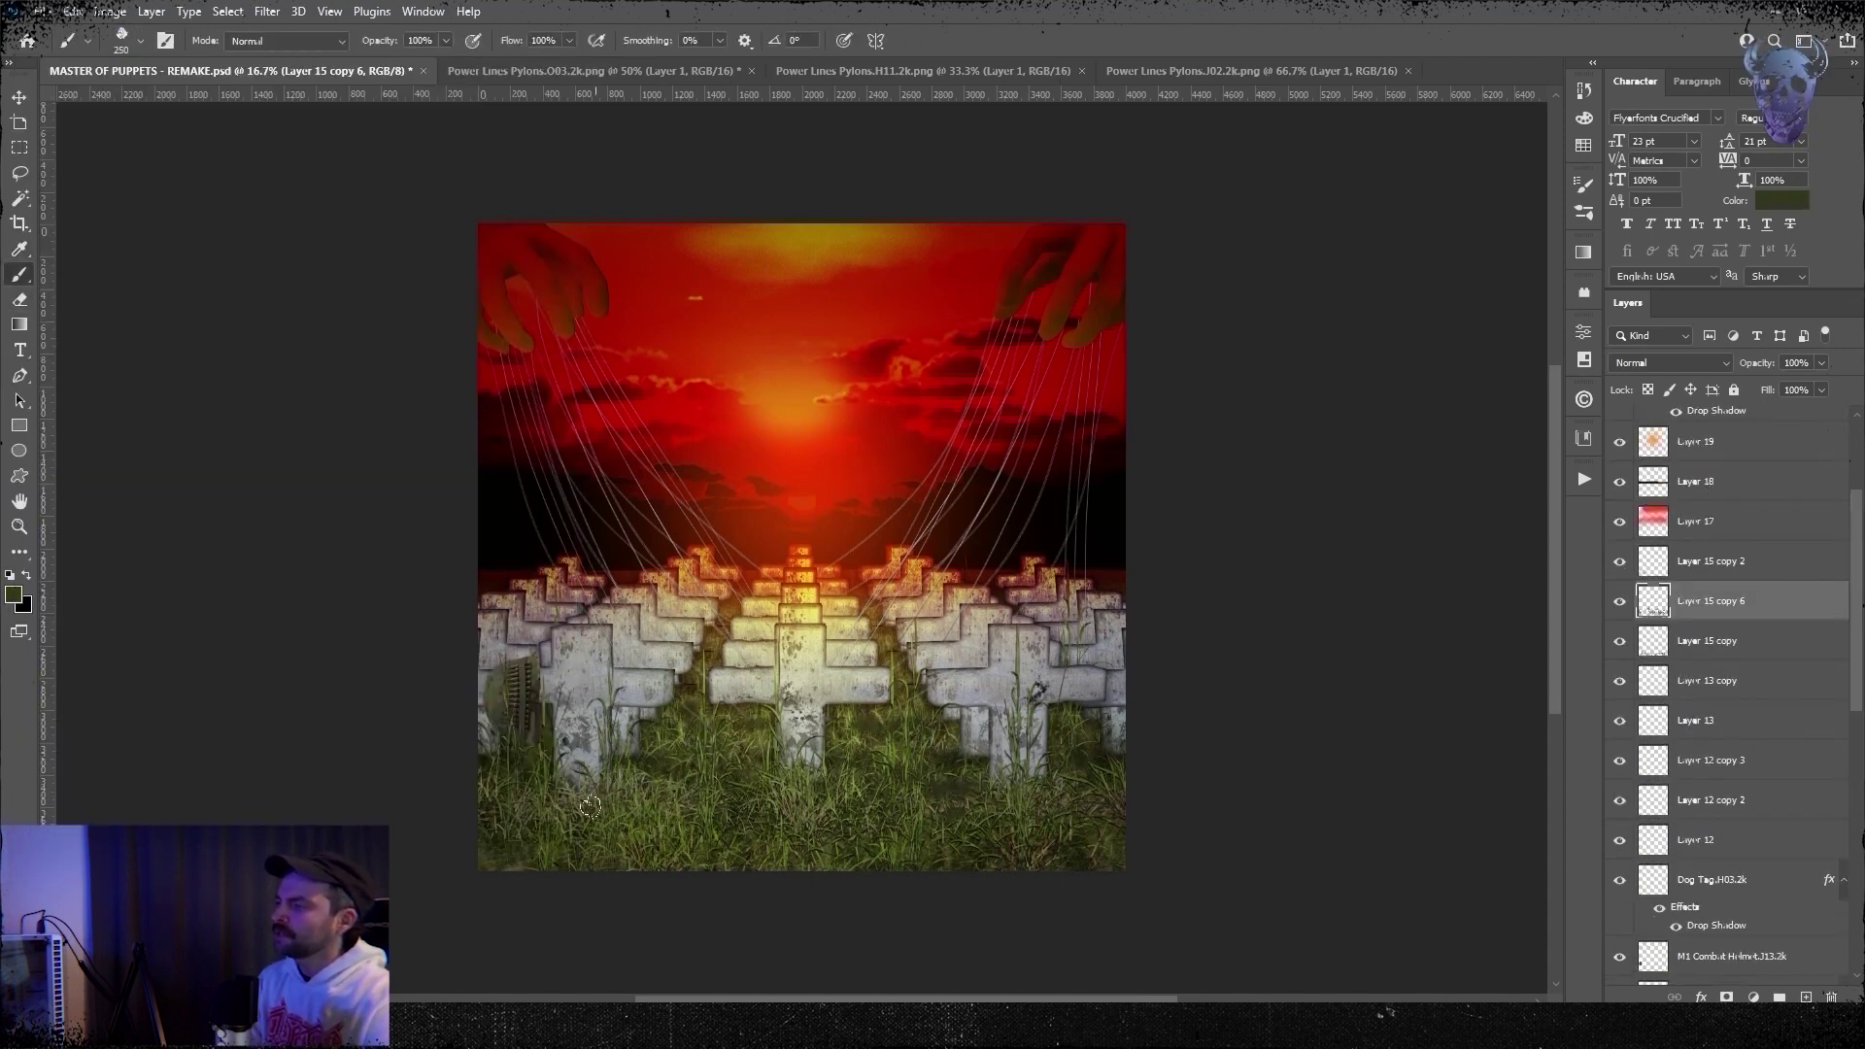
left_click(1670, 364)
key("Escape")
left_click(1620, 643)
left_click(1620, 643)
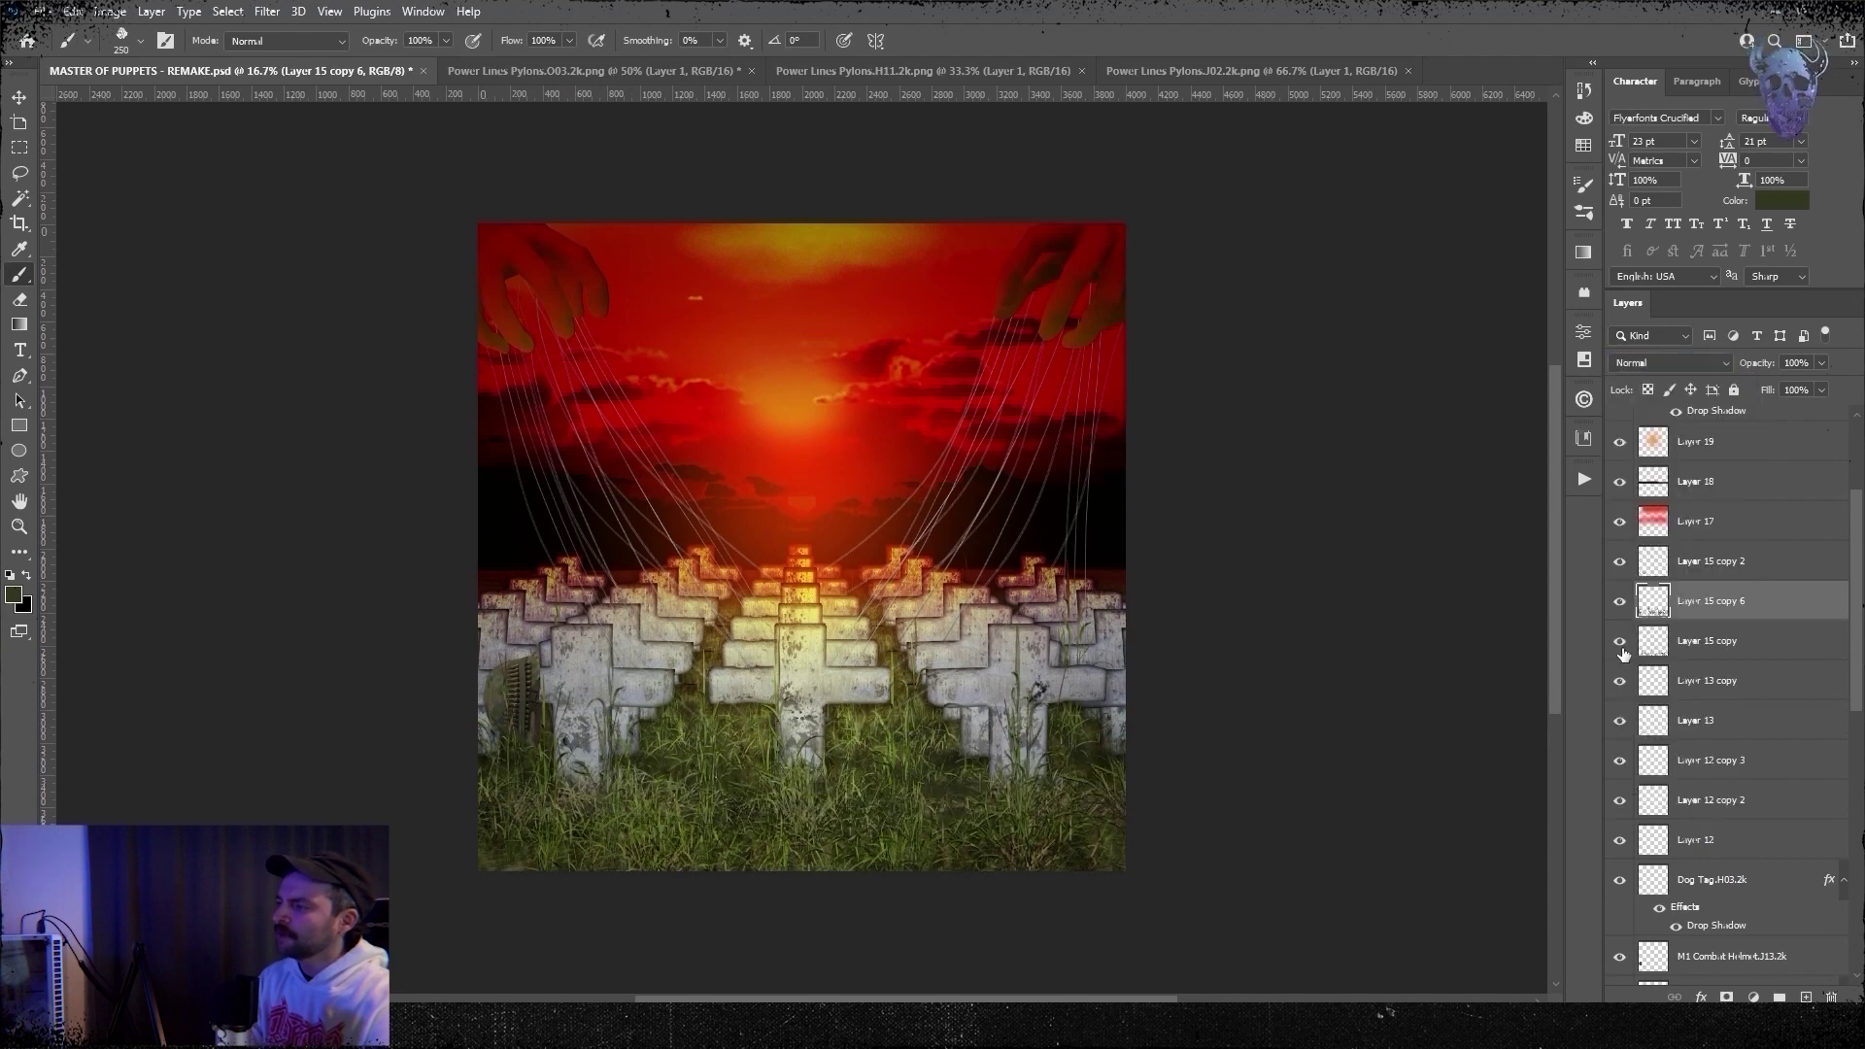
left_click(1670, 363)
left_click(1670, 624)
- Apply a 2.5-pixel Gaussian Blur to the Overlay layer and toggle its visibility to compare
left_click(267, 10)
mouse_move(291, 275)
left_click(548, 393)
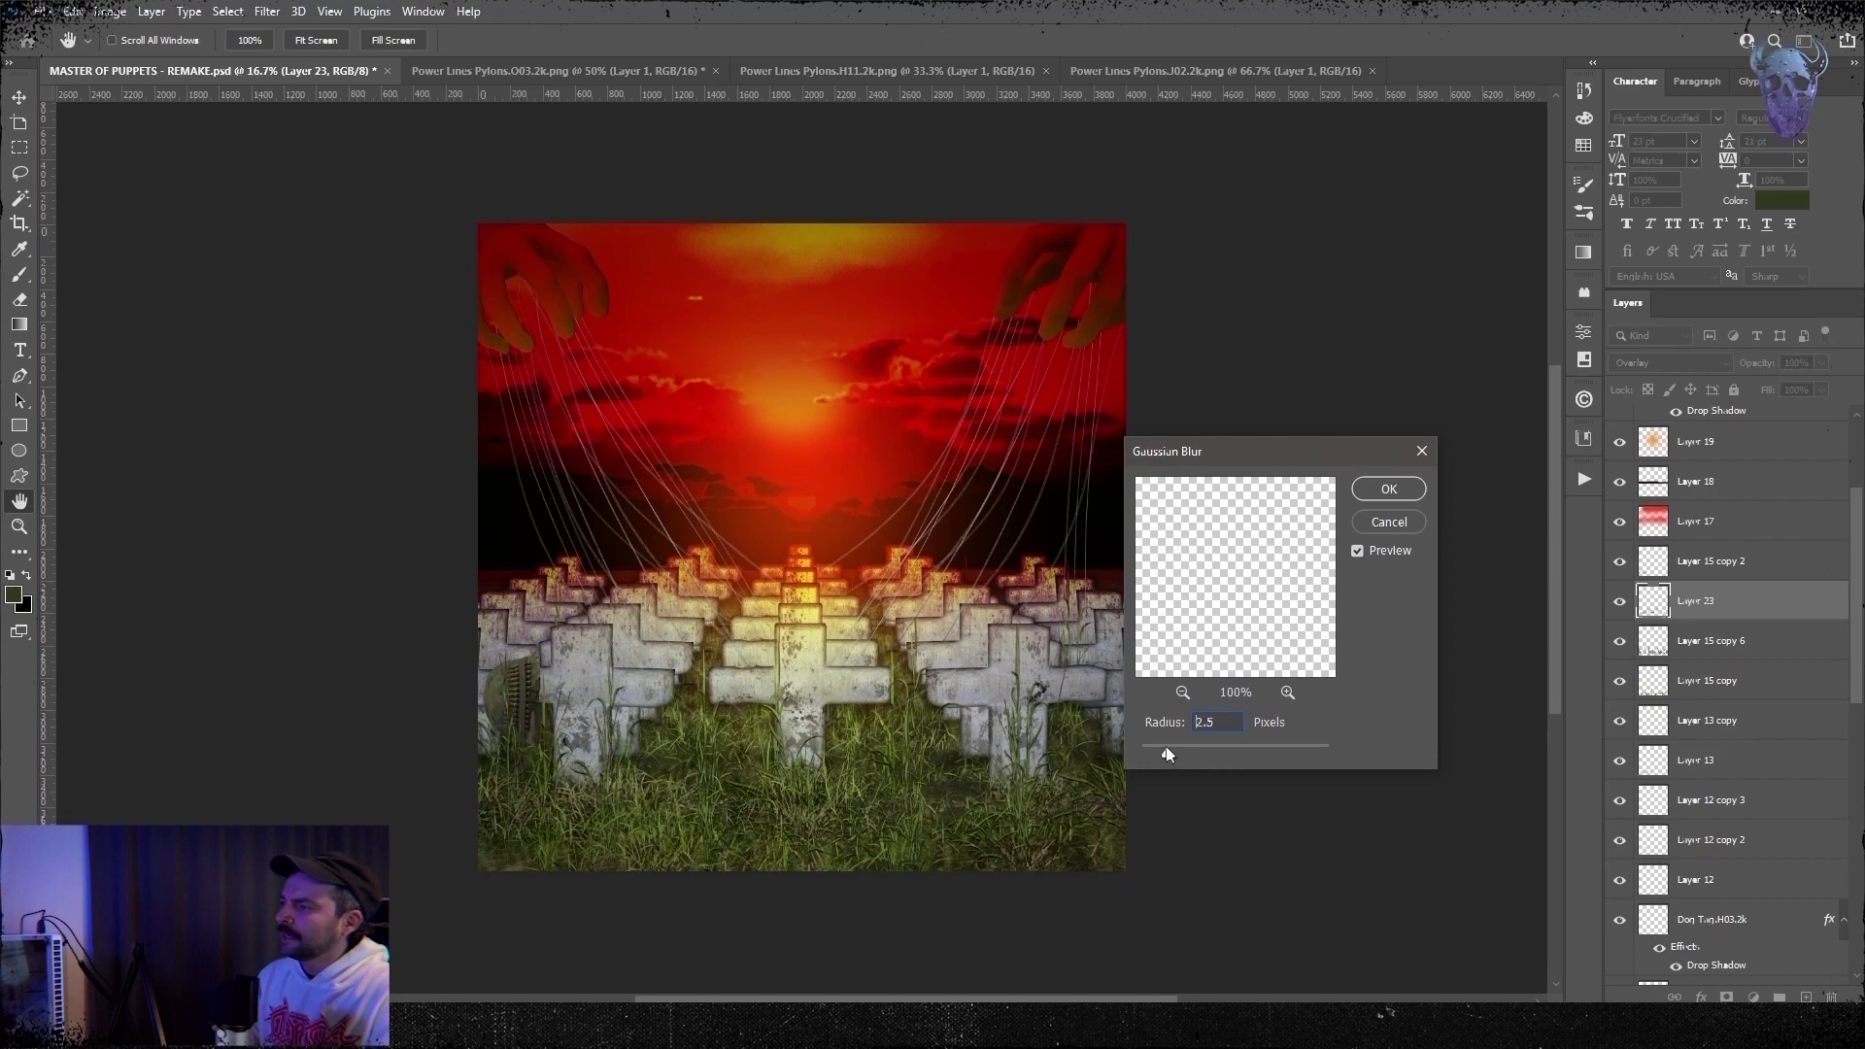
key("Return")
key("b")
left_click(1614, 601)
- Set up a small 21-pixel brush for painting on a new layer above Layer 15 copy 2
key("ctrl+plus")
key("ctrl+plus")
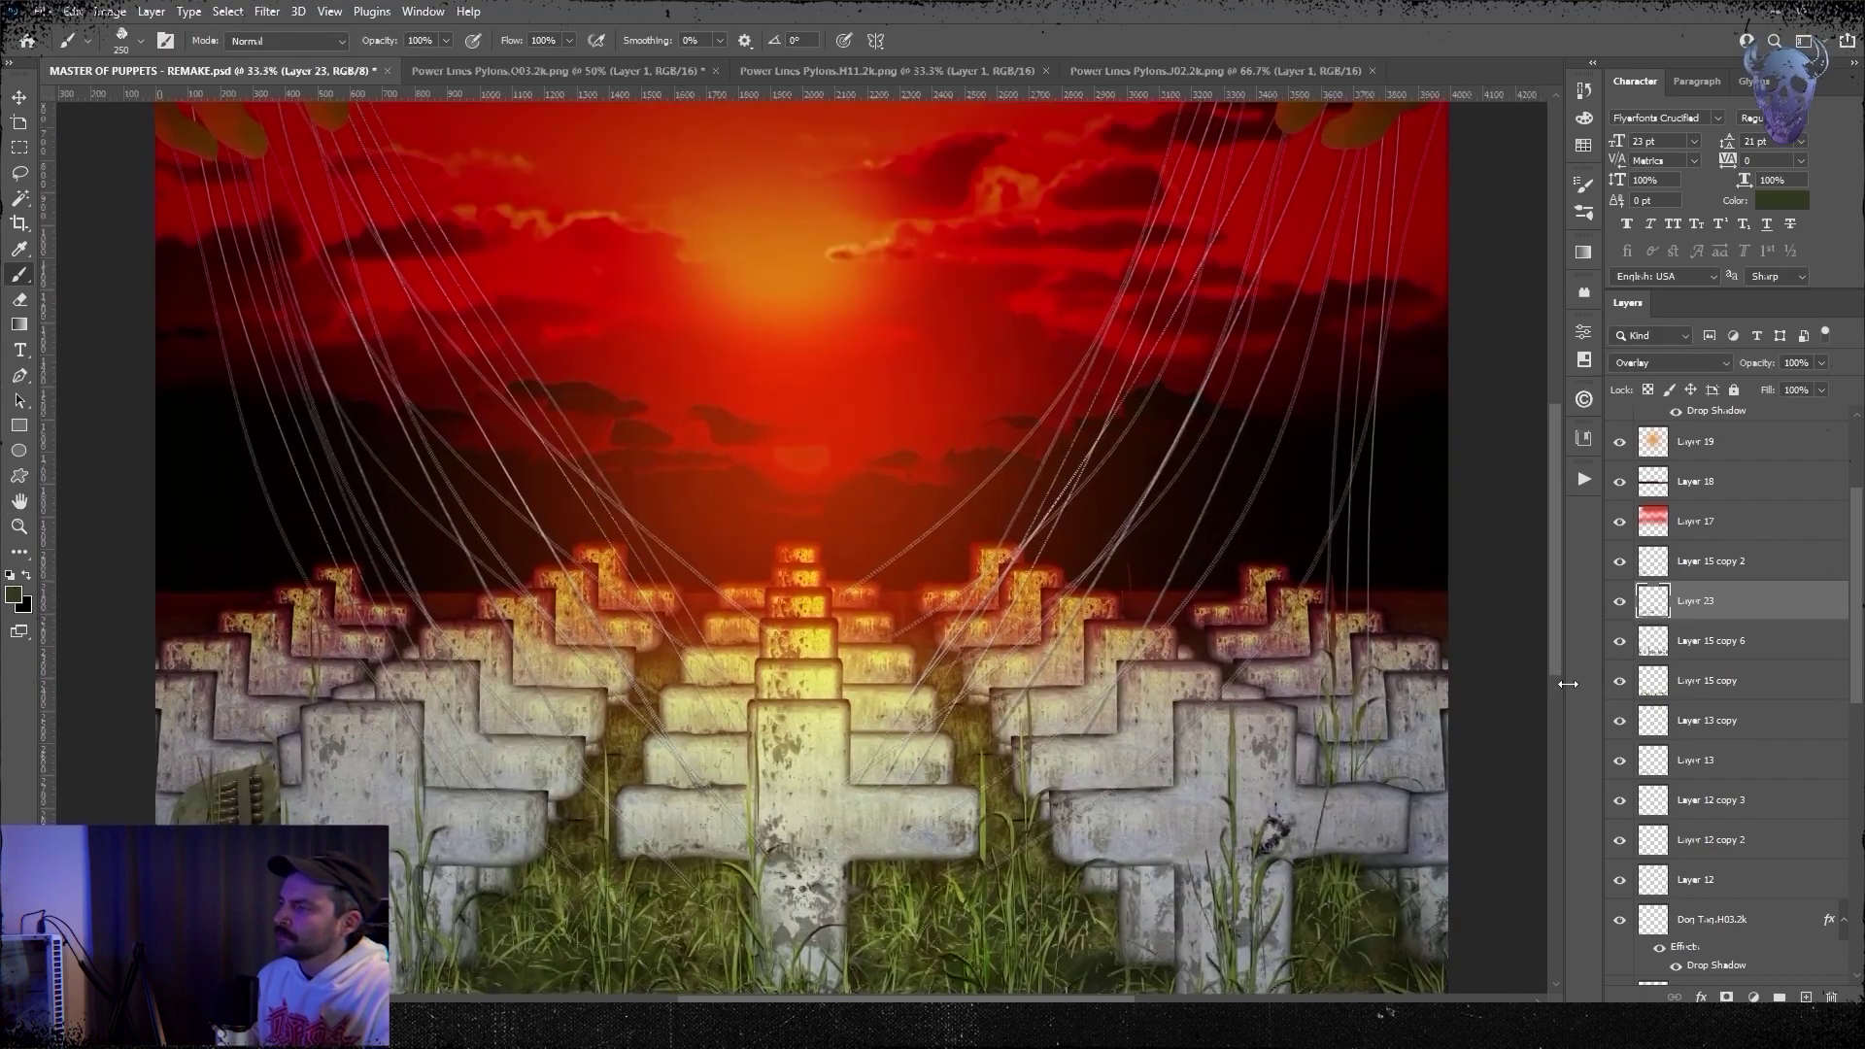
key("ctrl+minus")
key("alt+bracketright")
left_click(140, 41)
scroll(354, 417, "up", 5)
left_click(354, 362)
key("Return")
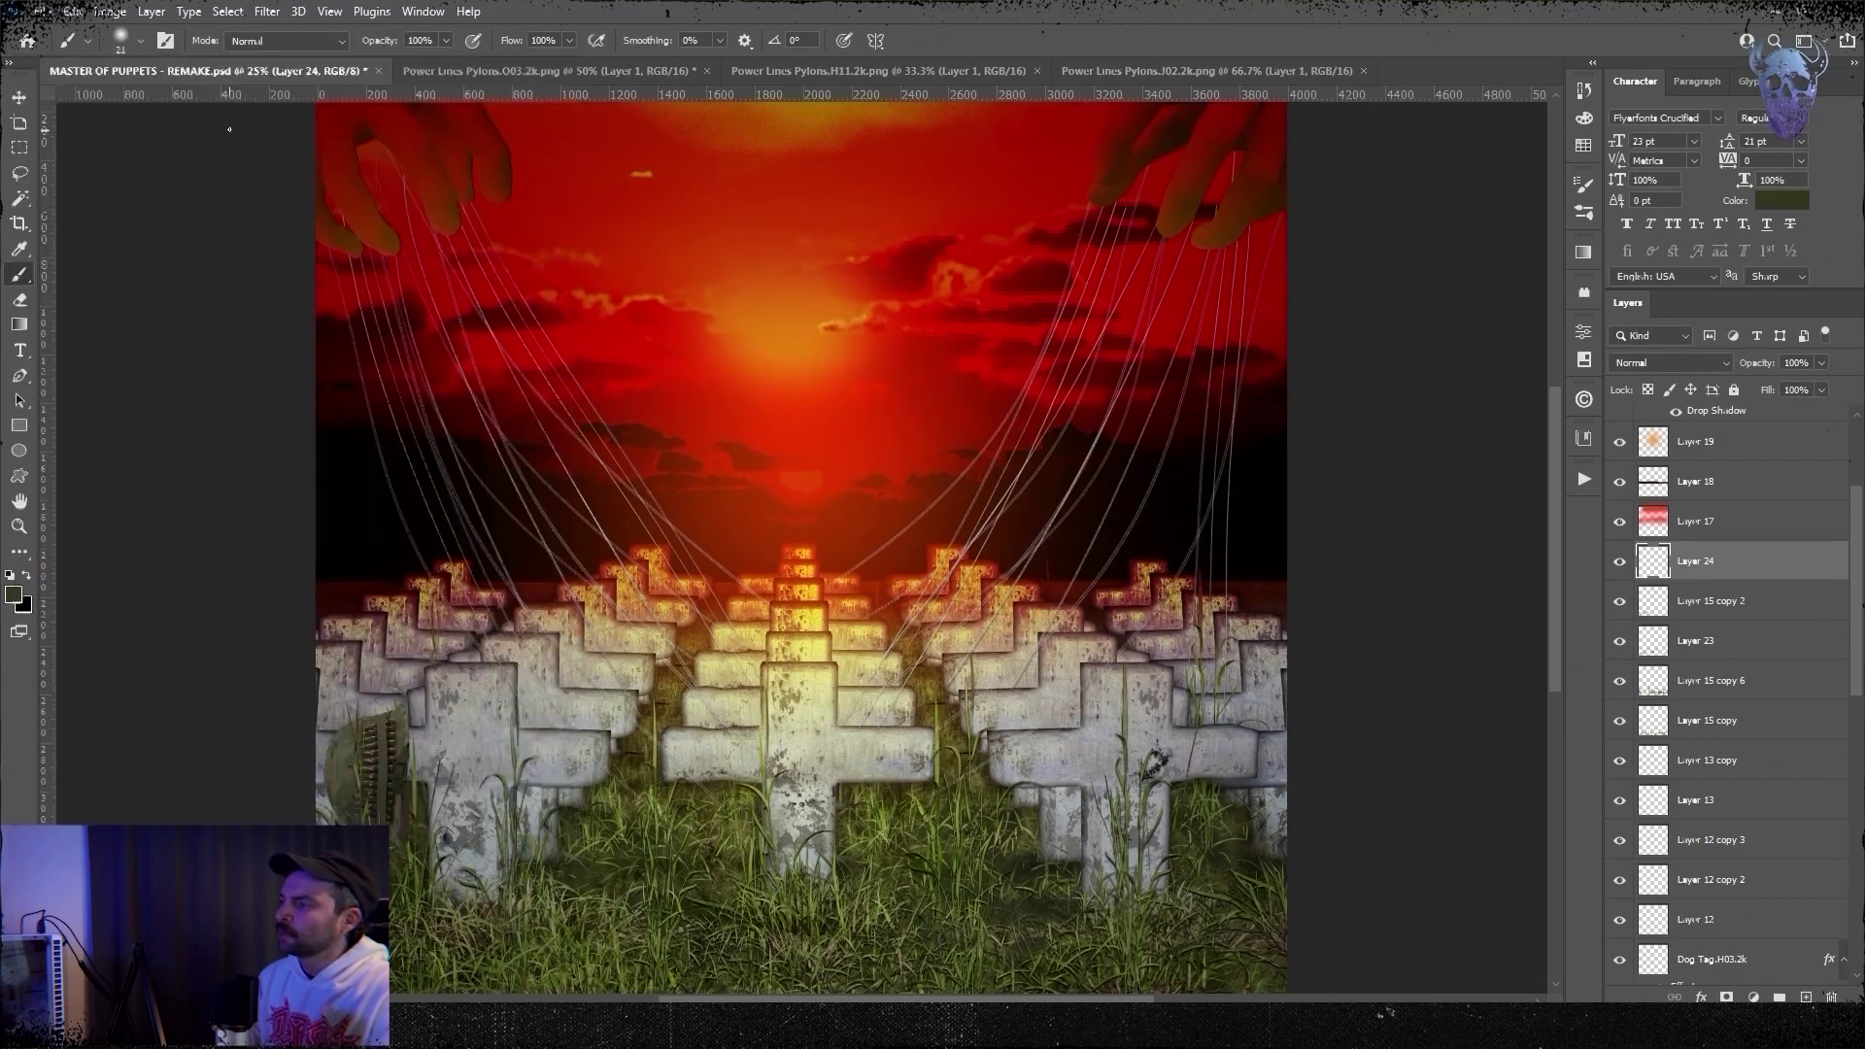
- Pick a near-white colour and paint a highlight along the upper edge of the centre cross's right arm
scroll(790, 910, "up", 2)
left_click(13, 594)
left_click(561, 393)
key("Return")
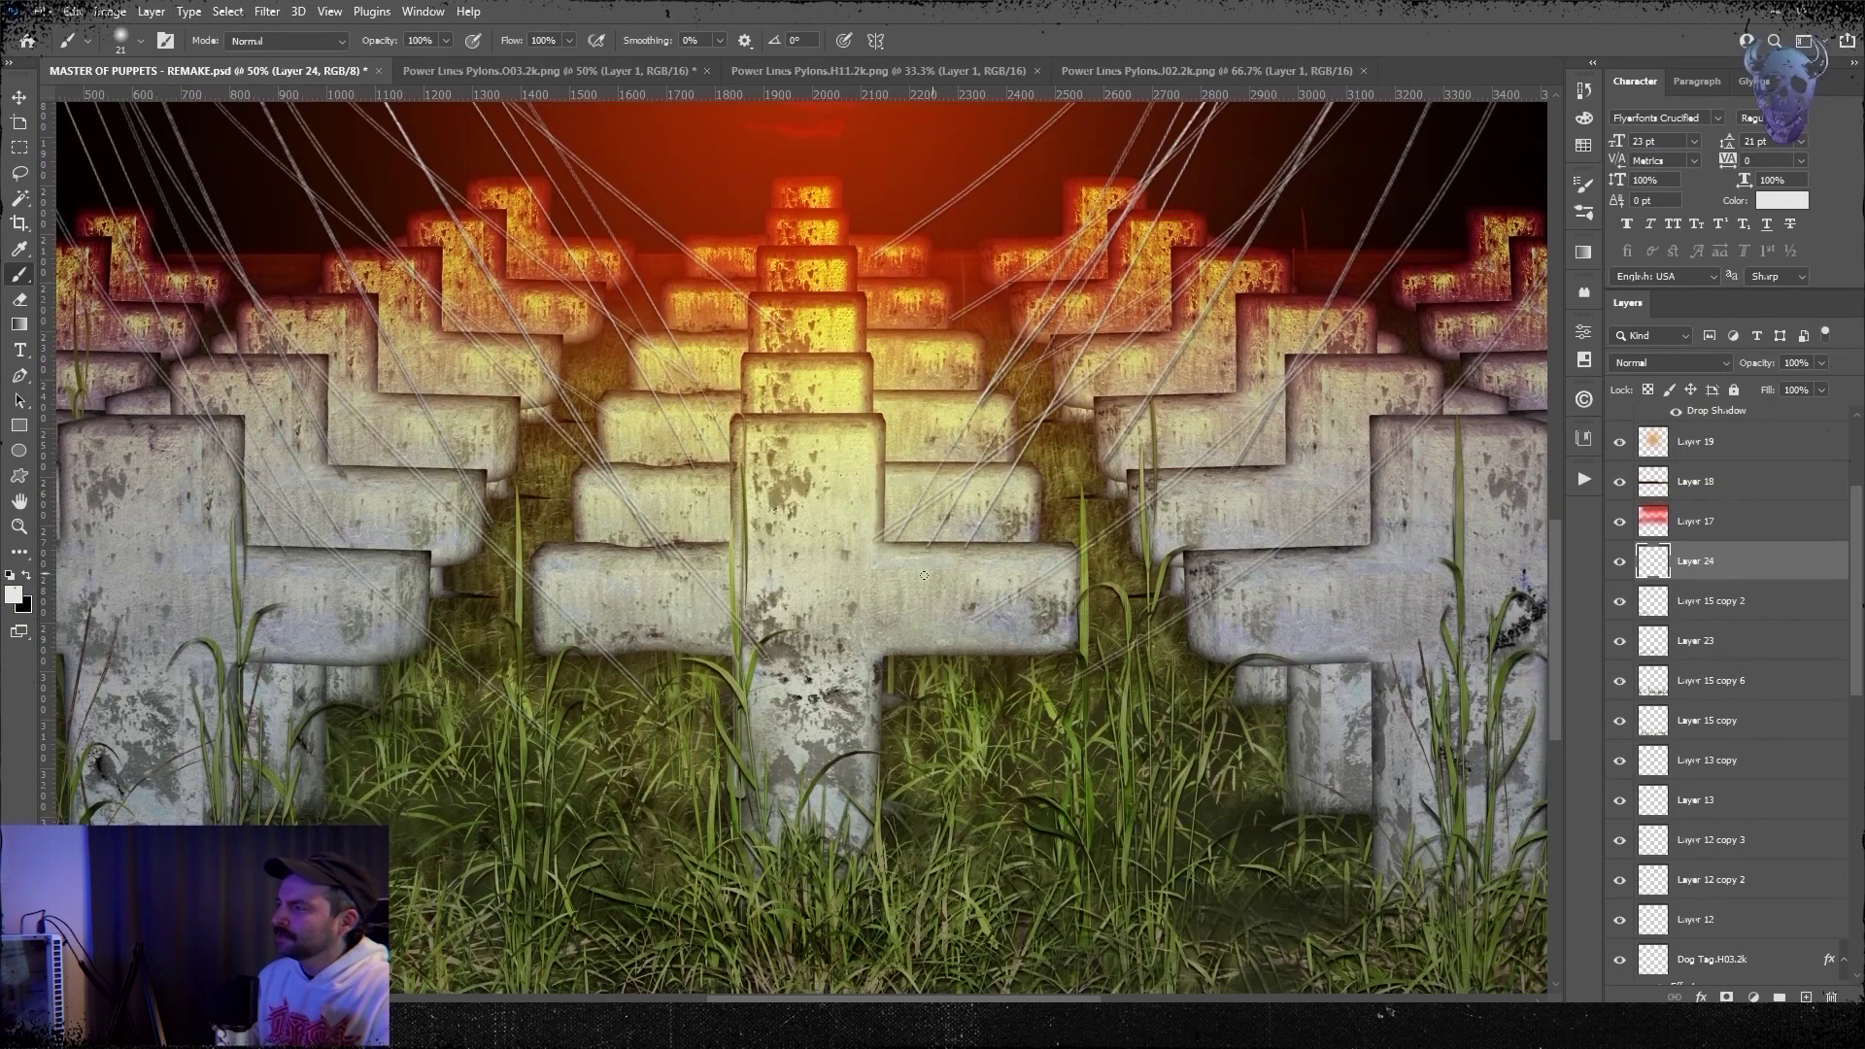
left_click_drag(903, 565, 970, 566)
- Switch to pure white, paint highlights along the centre cross's edges and move the highlight layer above Layer 19
left_click(14, 595)
left_click(1262, 454)
left_click(1686, 445)
left_click_drag(871, 447, 876, 559)
key("ctrl+bracketright")
key("ctrl+bracketright")
key("ctrl+bracketright")
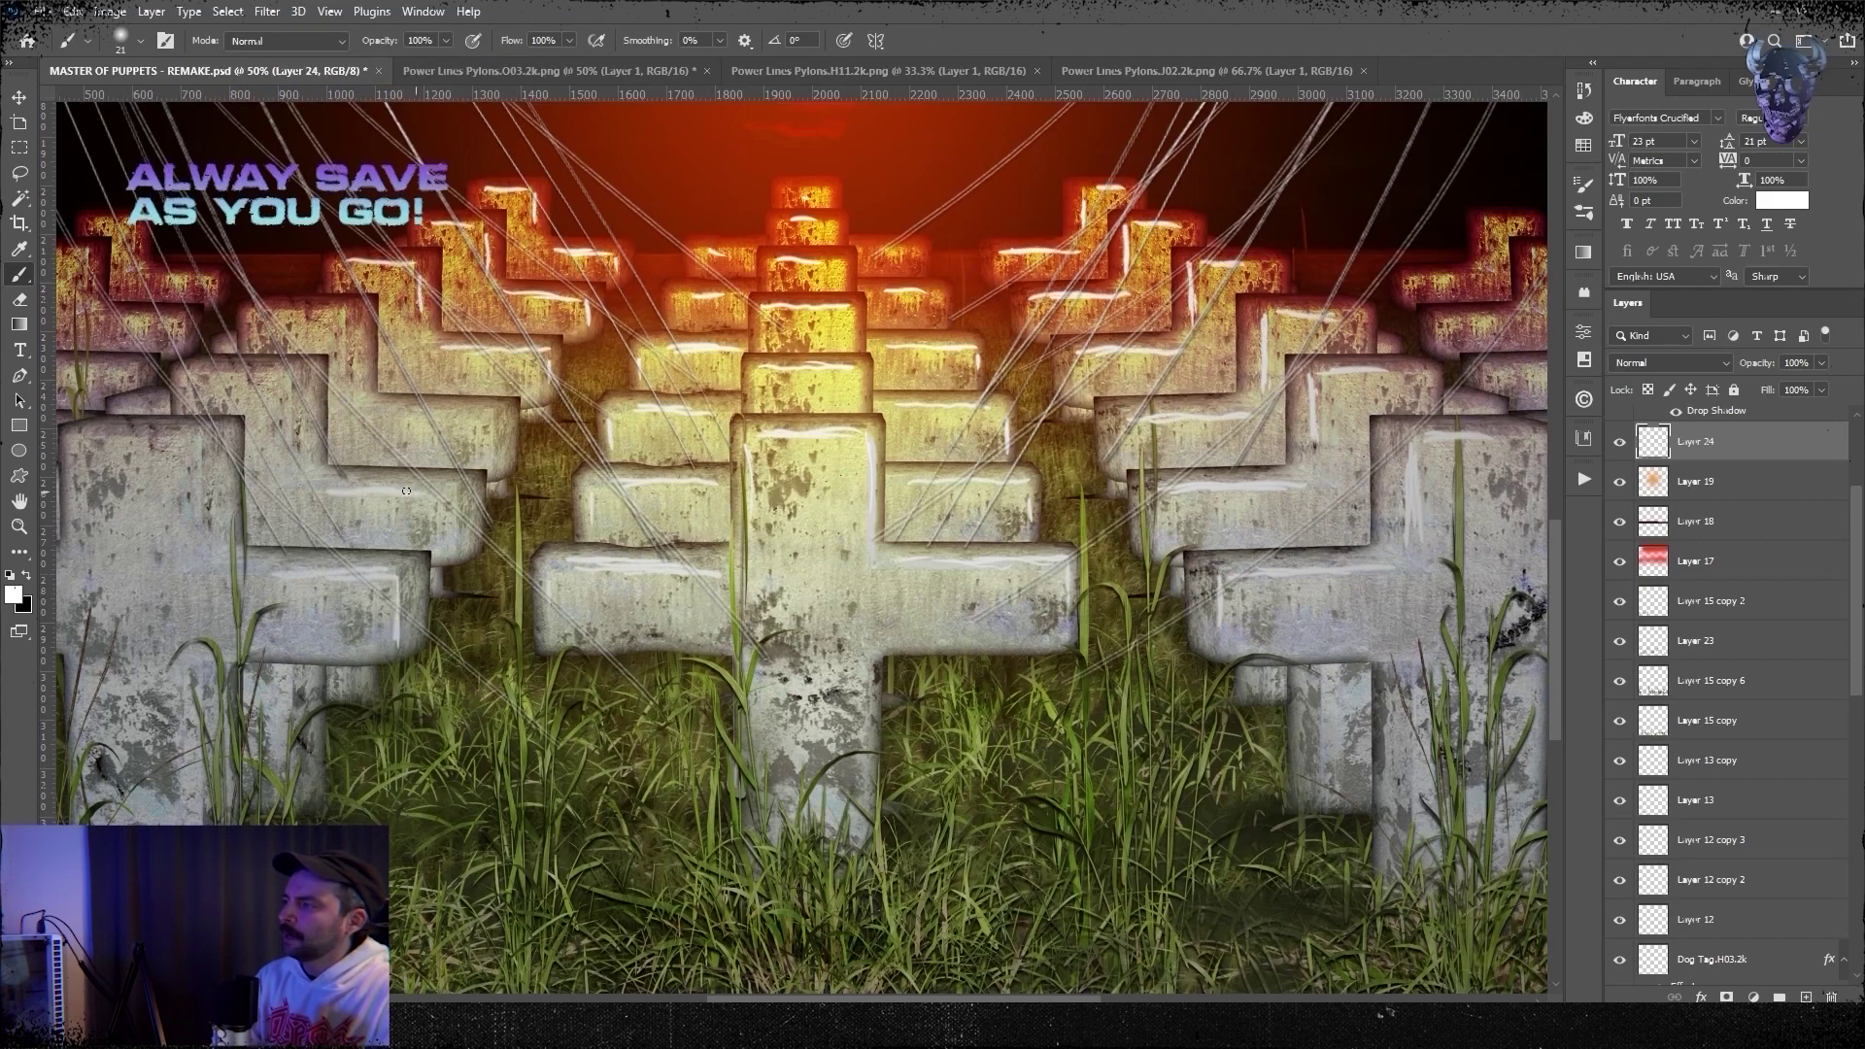
- Check the highlights across the crosses and erase the excess on the large left foreground cross
scroll(1127, 565, "right", 5)
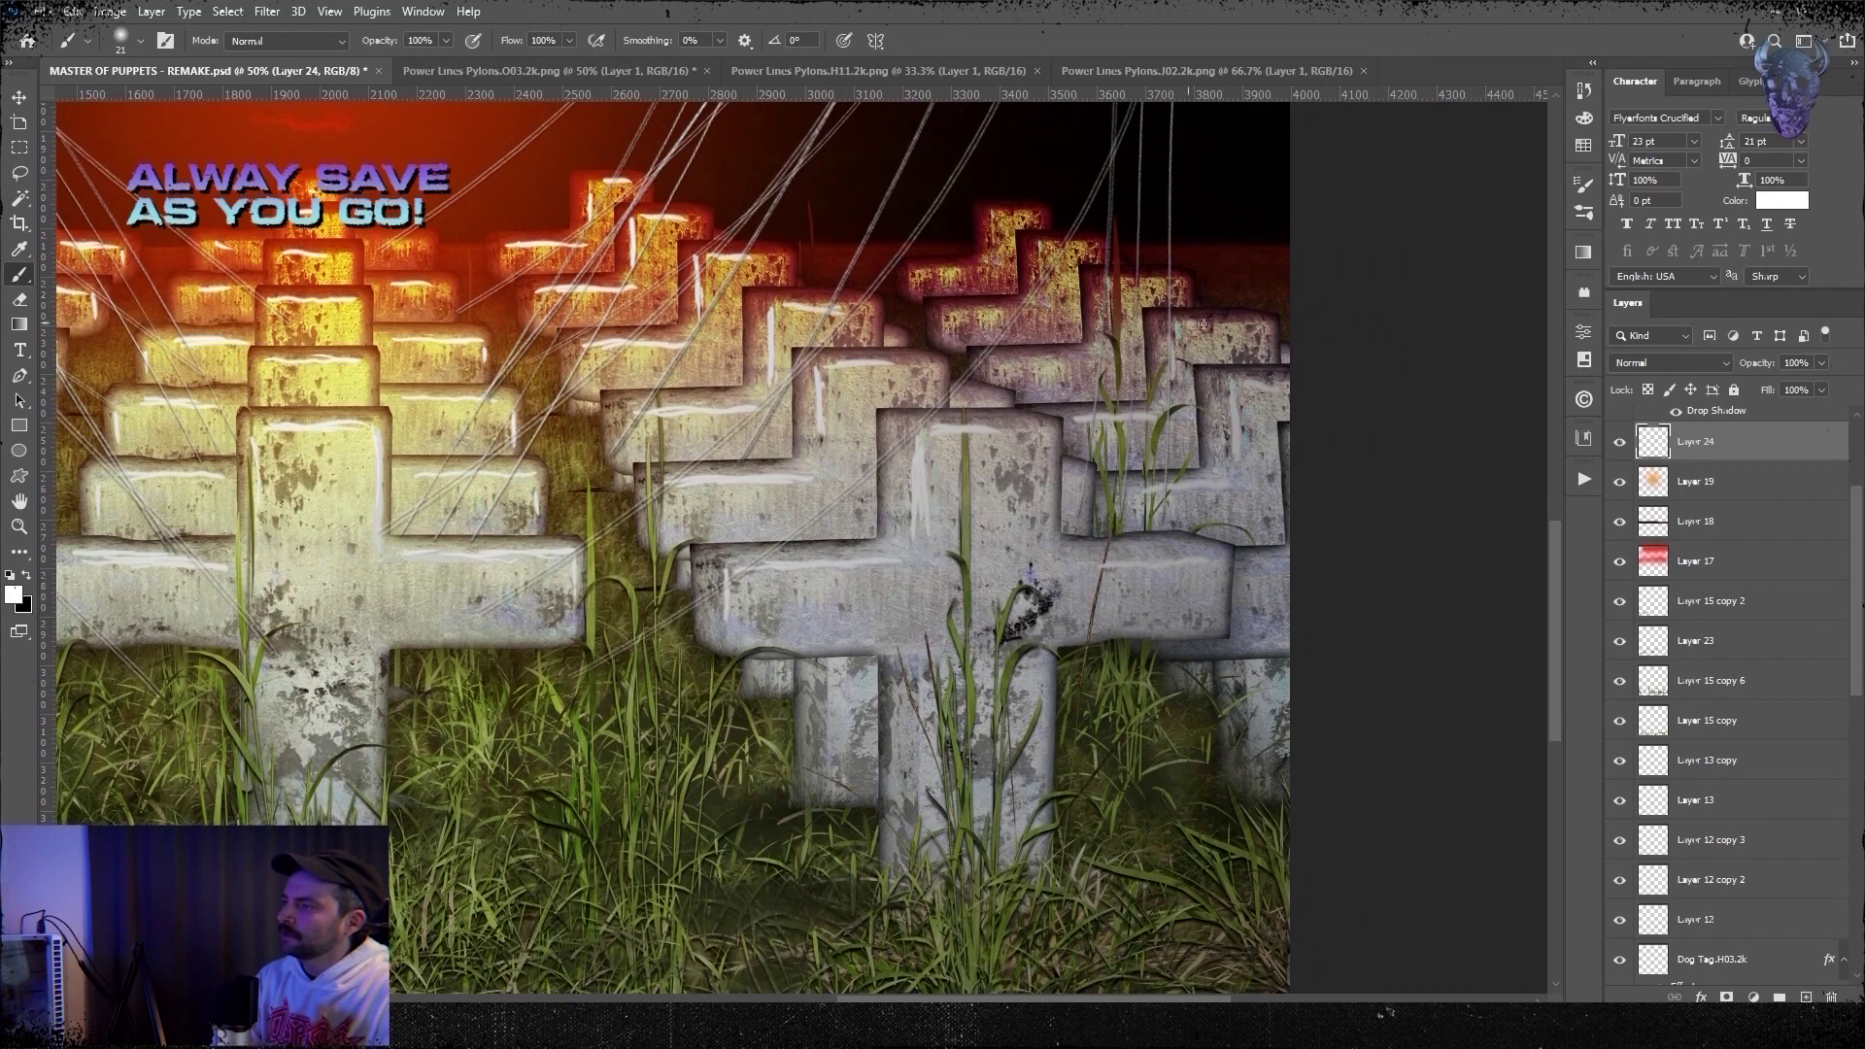
scroll(801, 544, "left", 9)
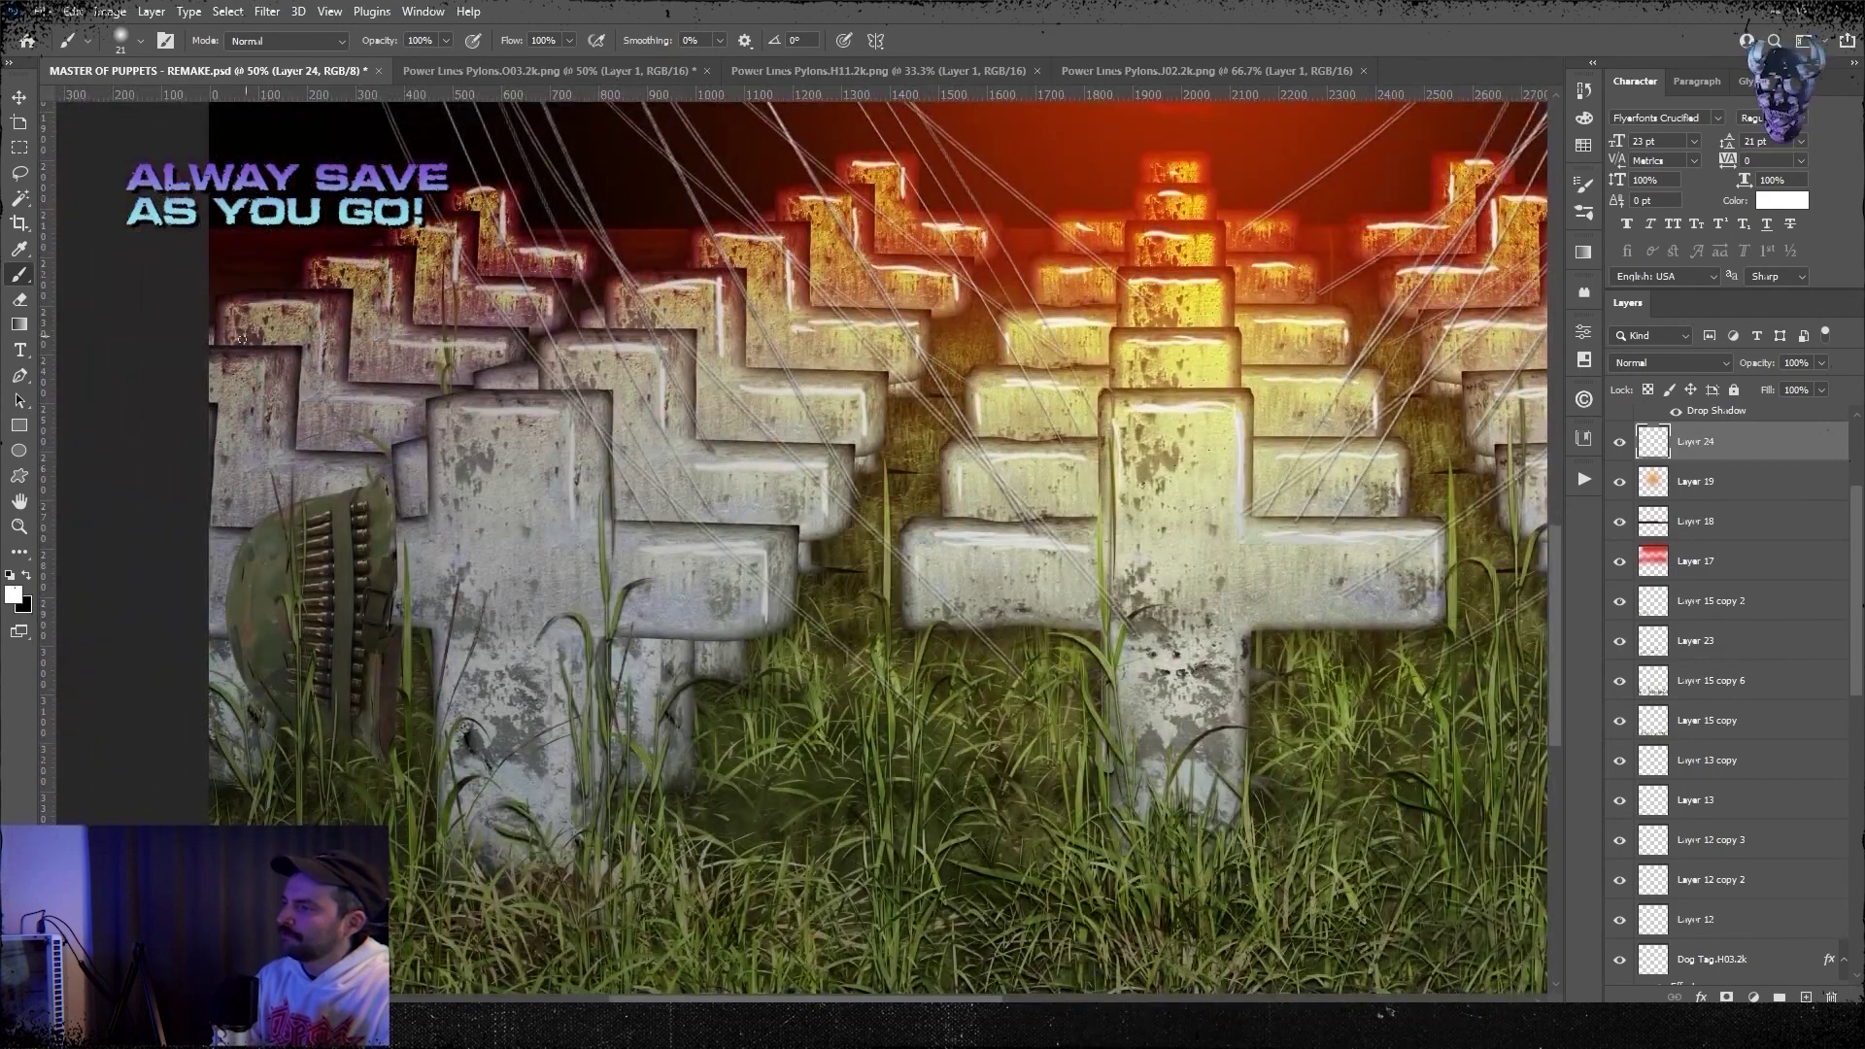
key("e")
mouse_move(457, 617)
left_mouse_down()
mouse_move(528, 440)
mouse_move(470, 448)
left_mouse_up()
- Sample a dark foreground colour and move the Dog Tag layer directly above Layer 23
key("i")
key("x")
mouse_move(1857, 529)
left_mouse_down()
mouse_move(1856, 761)
mouse_move(1856, 684)
left_mouse_up()
left_click(1619, 608)
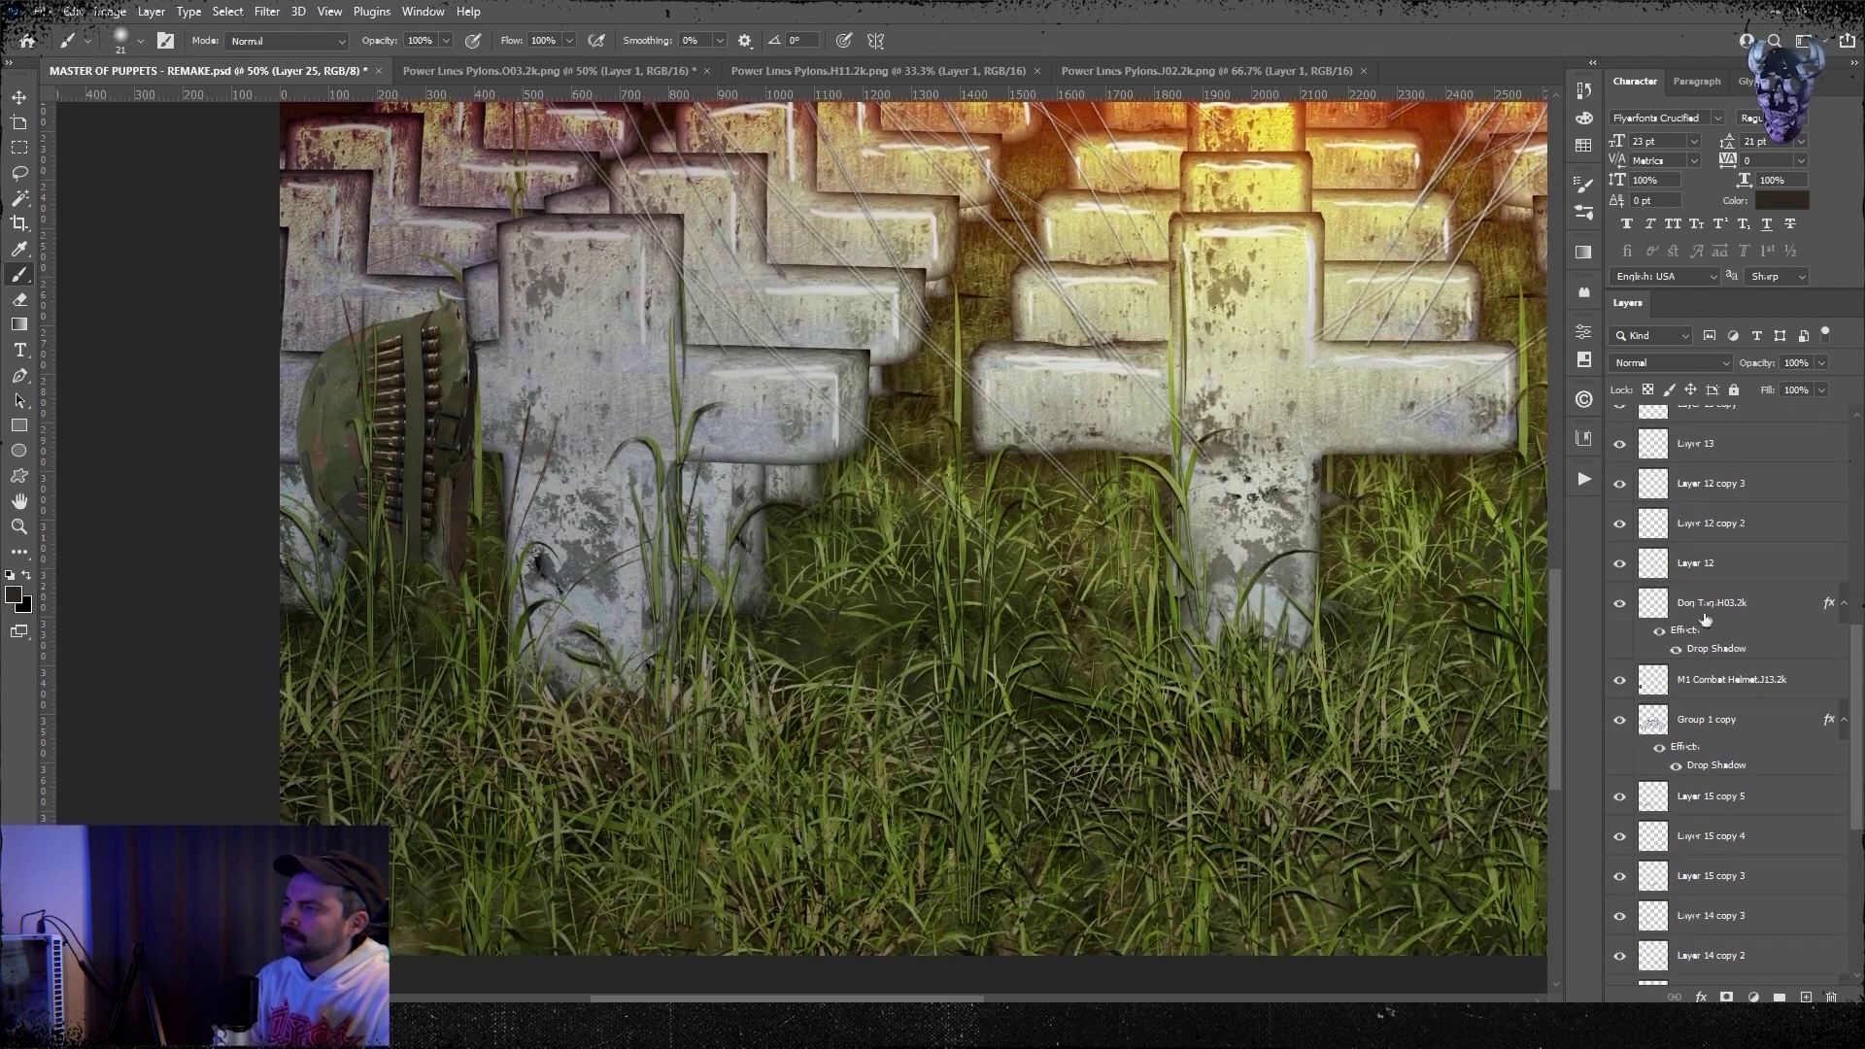
left_click(1619, 608)
left_click_drag(1714, 603, 1743, 488)
- Adjust the M1 Combat Helmet layer with Brightness/Contrast
left_click(110, 11)
mouse_move(131, 56)
left_click(354, 59)
left_click_drag(1324, 517, 1348, 564)
left_click(1477, 498)
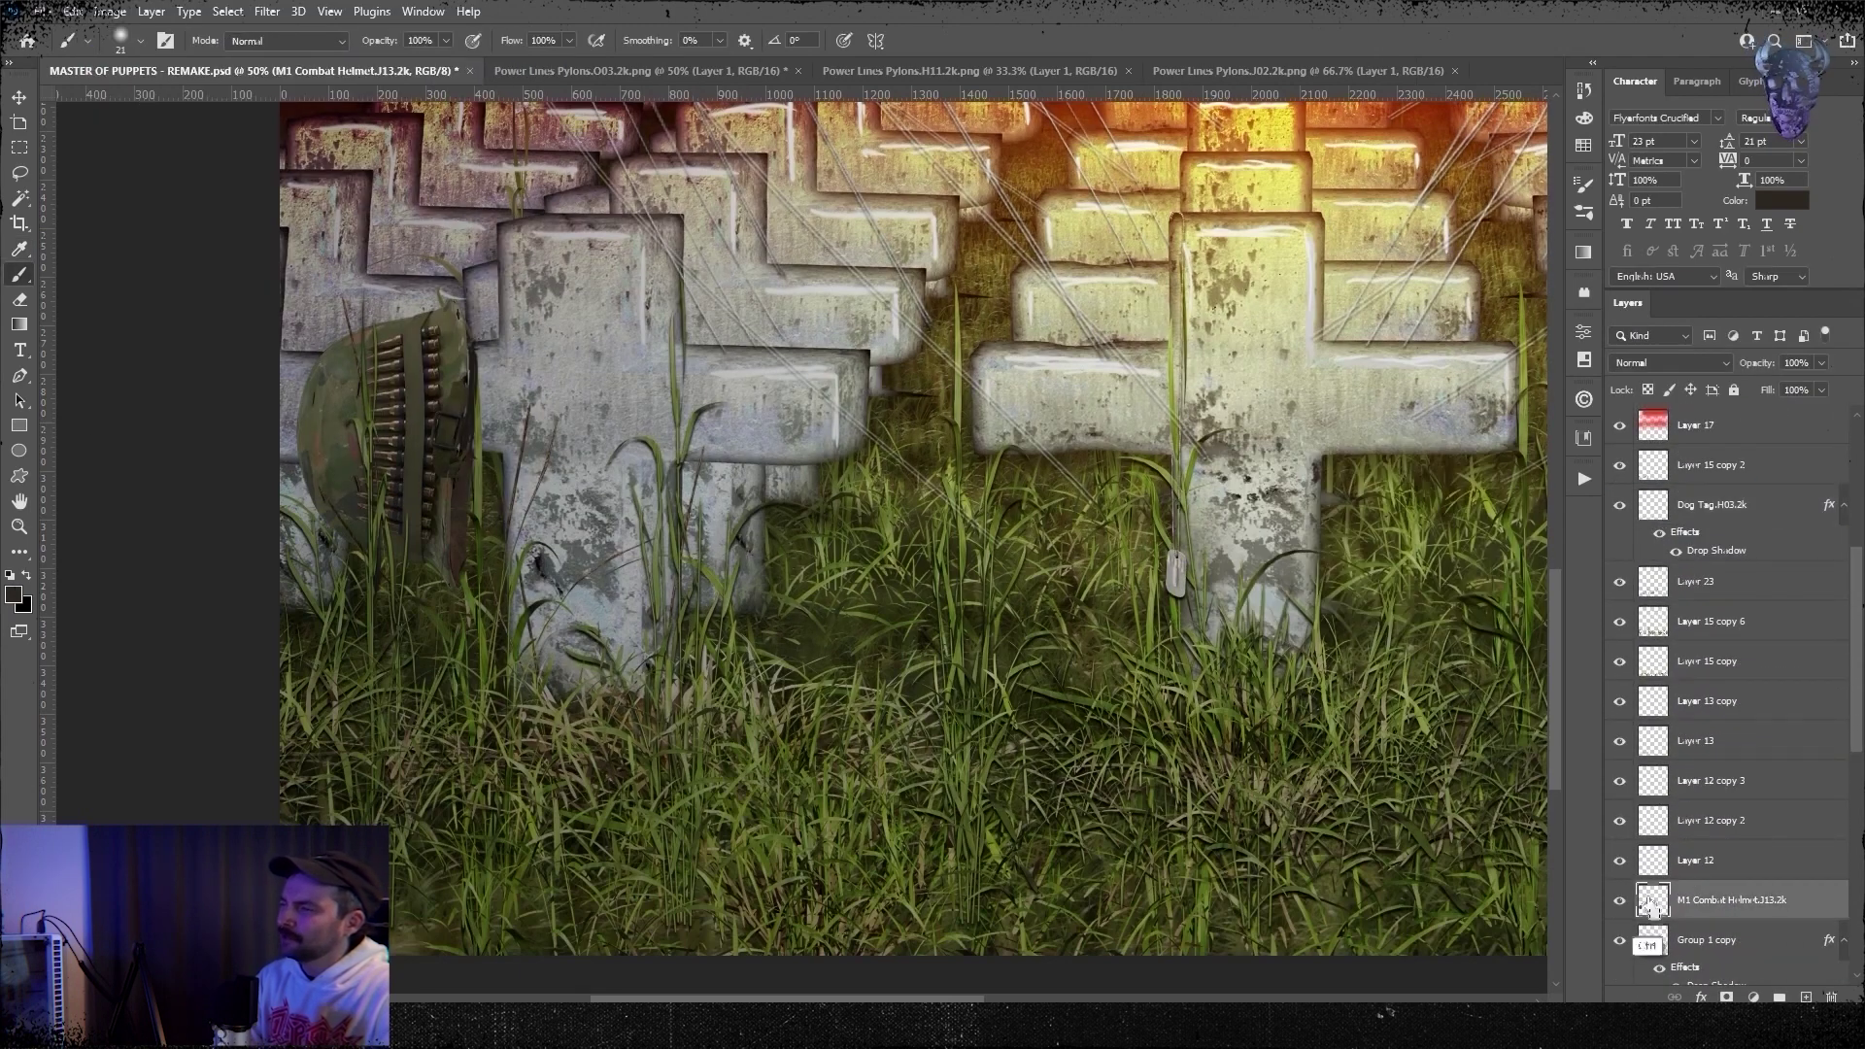
- Shade the selected helmet with the Dodge and Burn tools at 50% exposure on midtones, and deselect it
right_click(24, 554)
left_click(93, 631)
right_click(21, 552)
left_click(93, 652)
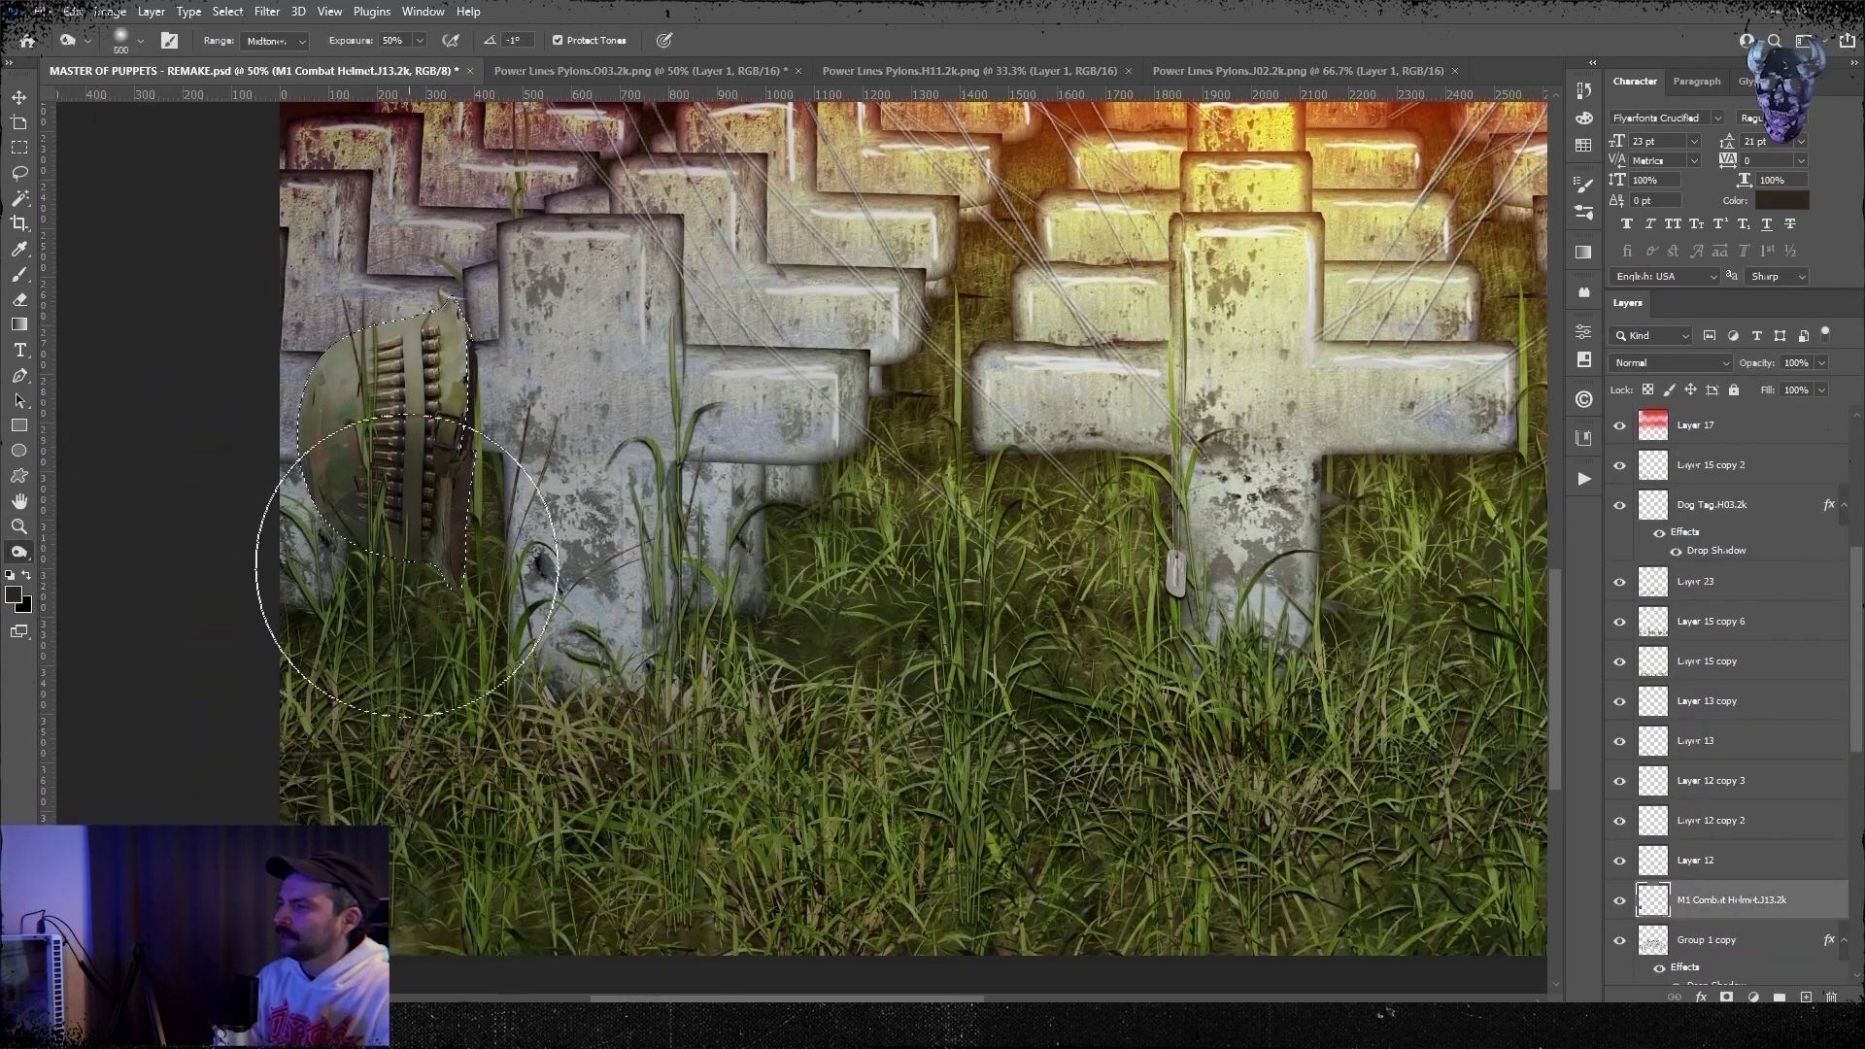
key("ctrl+d")
- Apply a 0.9-pixel Gaussian Blur to the white cross highlights on Layer 24
key("ctrl+minus")
key("ctrl+minus")
key("ctrl+minus")
key("ctrl+plus")
key("ctrl+plus")
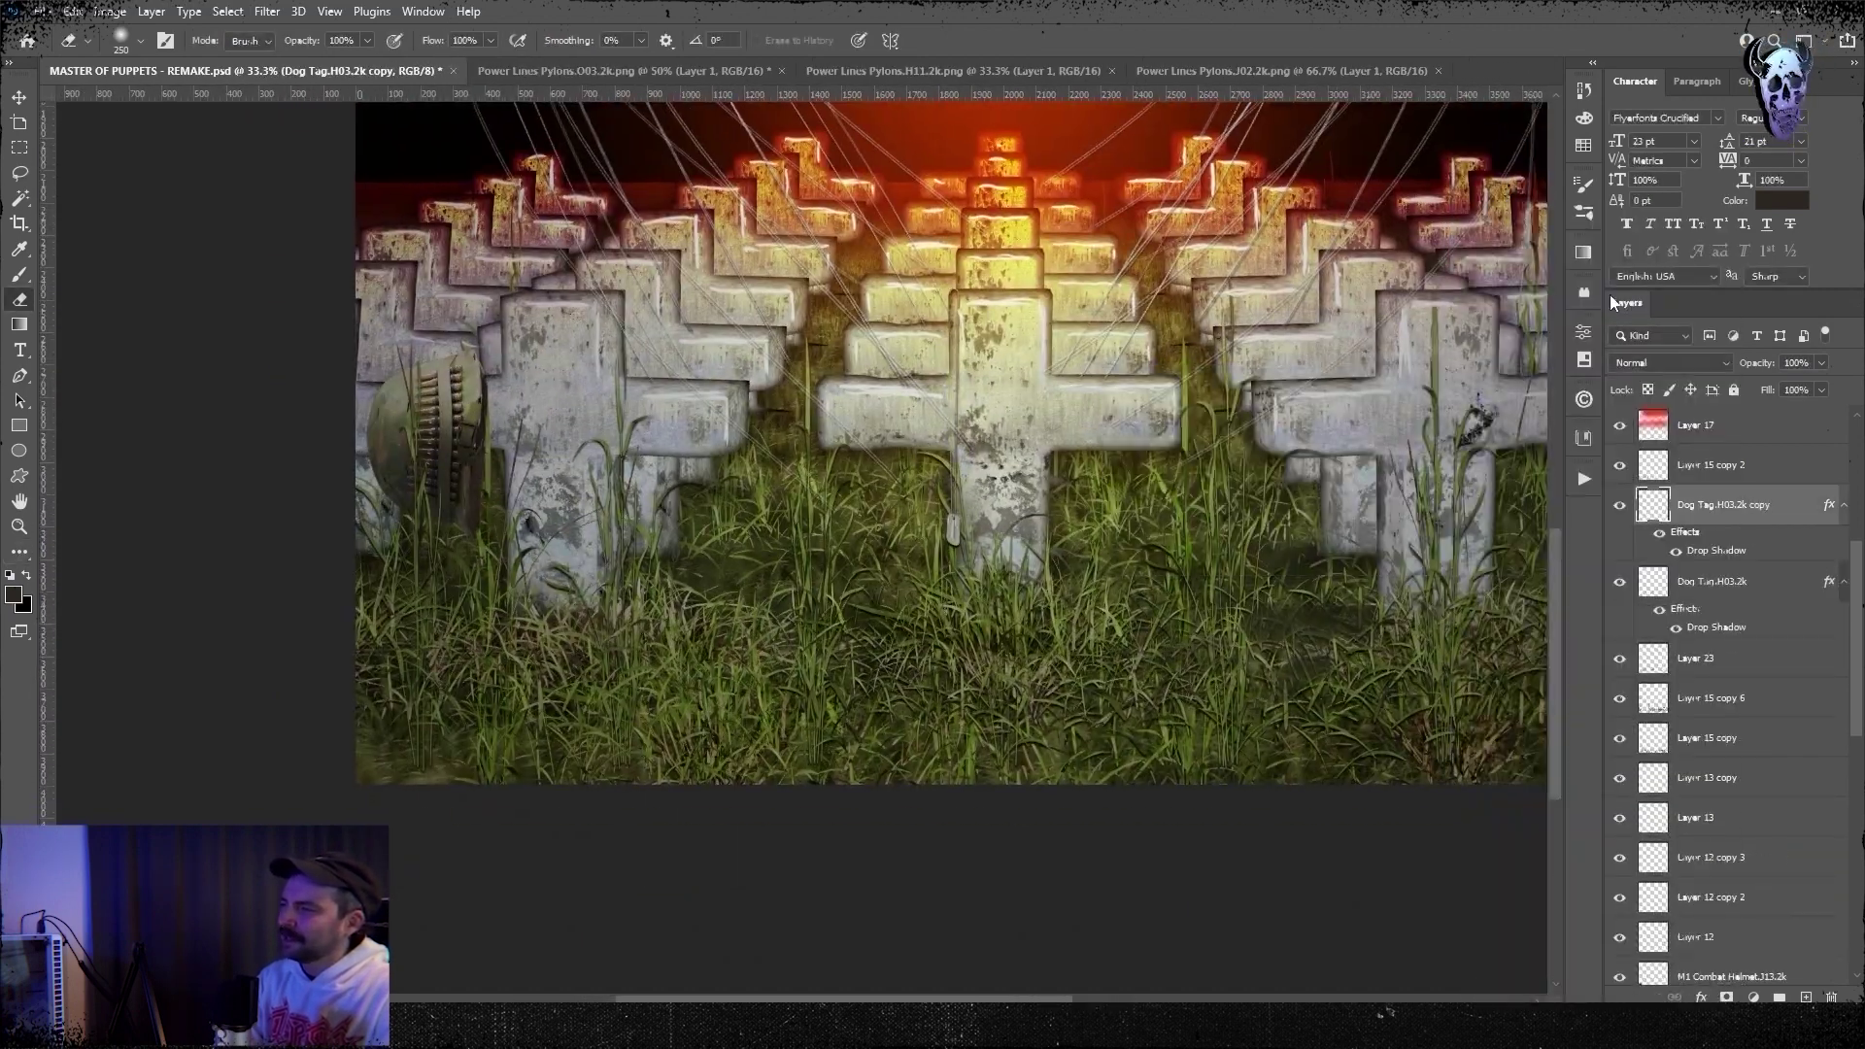
key("ctrl+minus")
key("ctrl+minus")
left_click(267, 10)
mouse_move(360, 260)
left_click(194, 334)
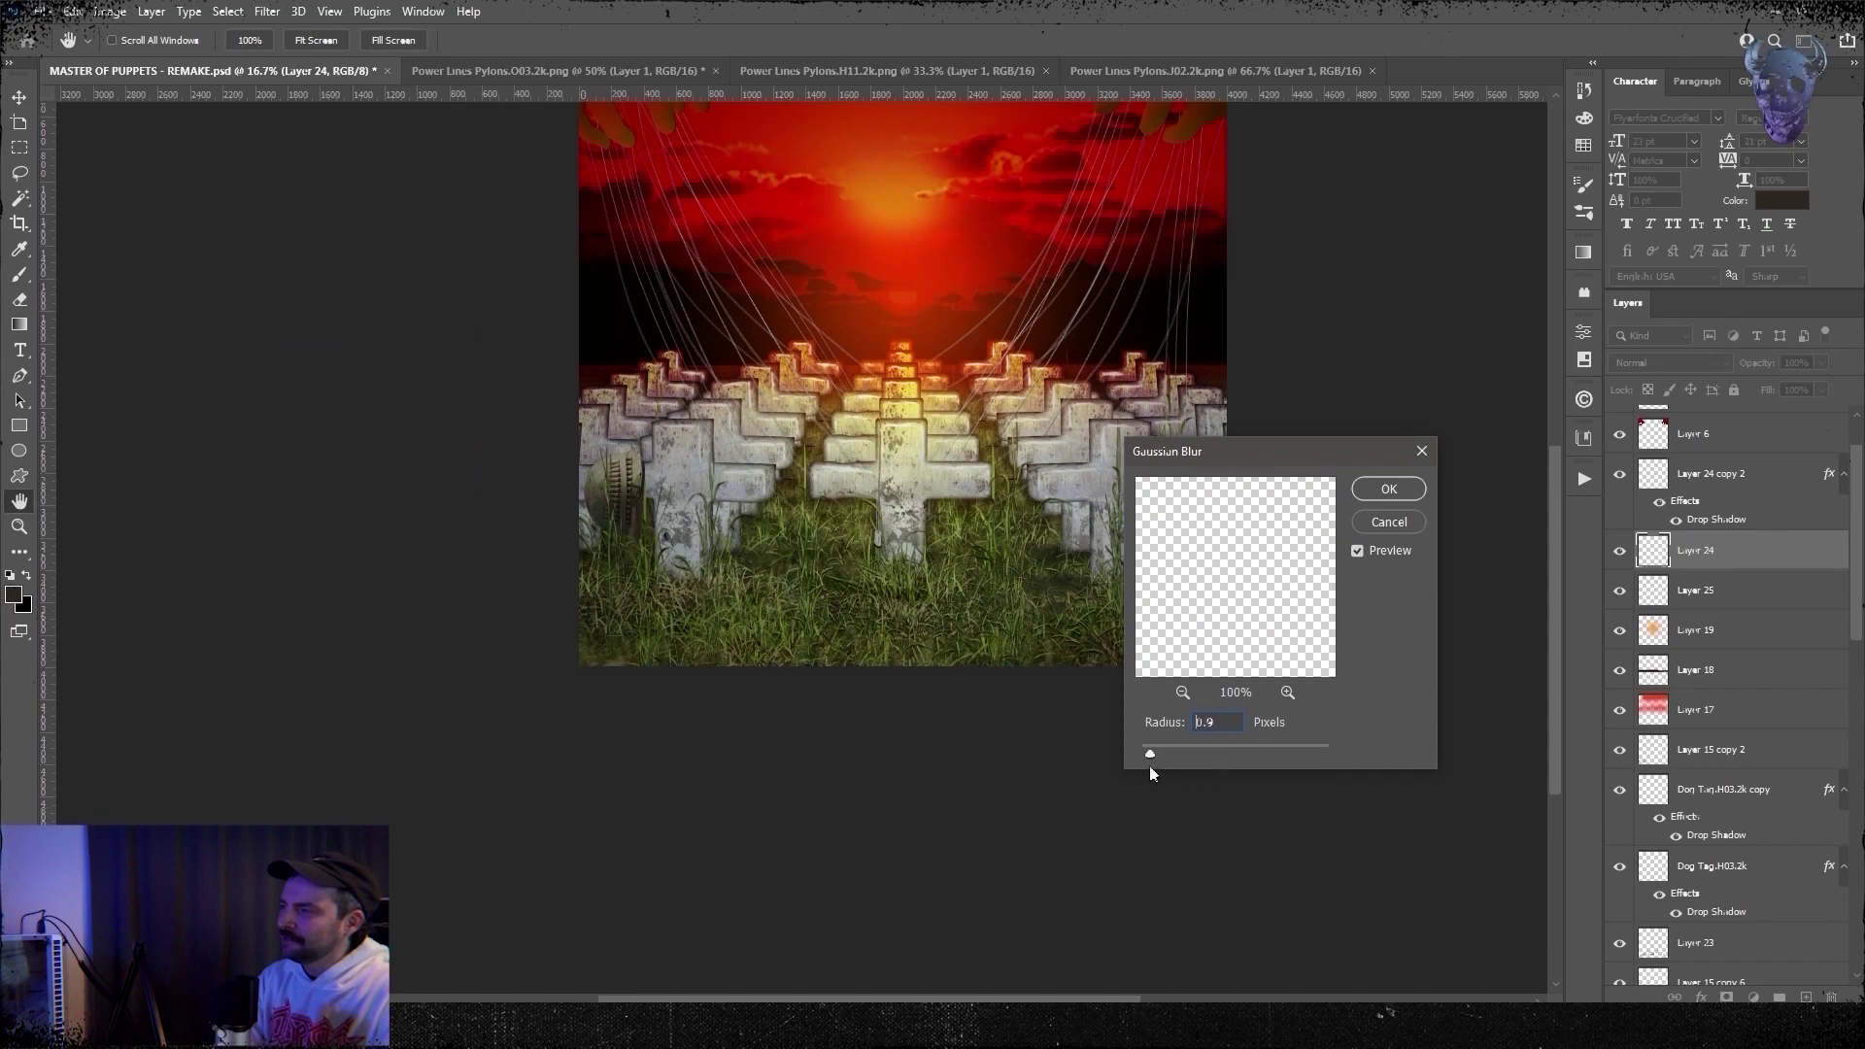
key("Return")
key("e")
- Set the Layer 24 highlights to Overlay and save the document
left_click(1670, 362)
left_click(1661, 595)
key("ctrl+plus")
key("ctrl+minus")
key("ctrl+s")
scroll(1855, 535, "up", 2)
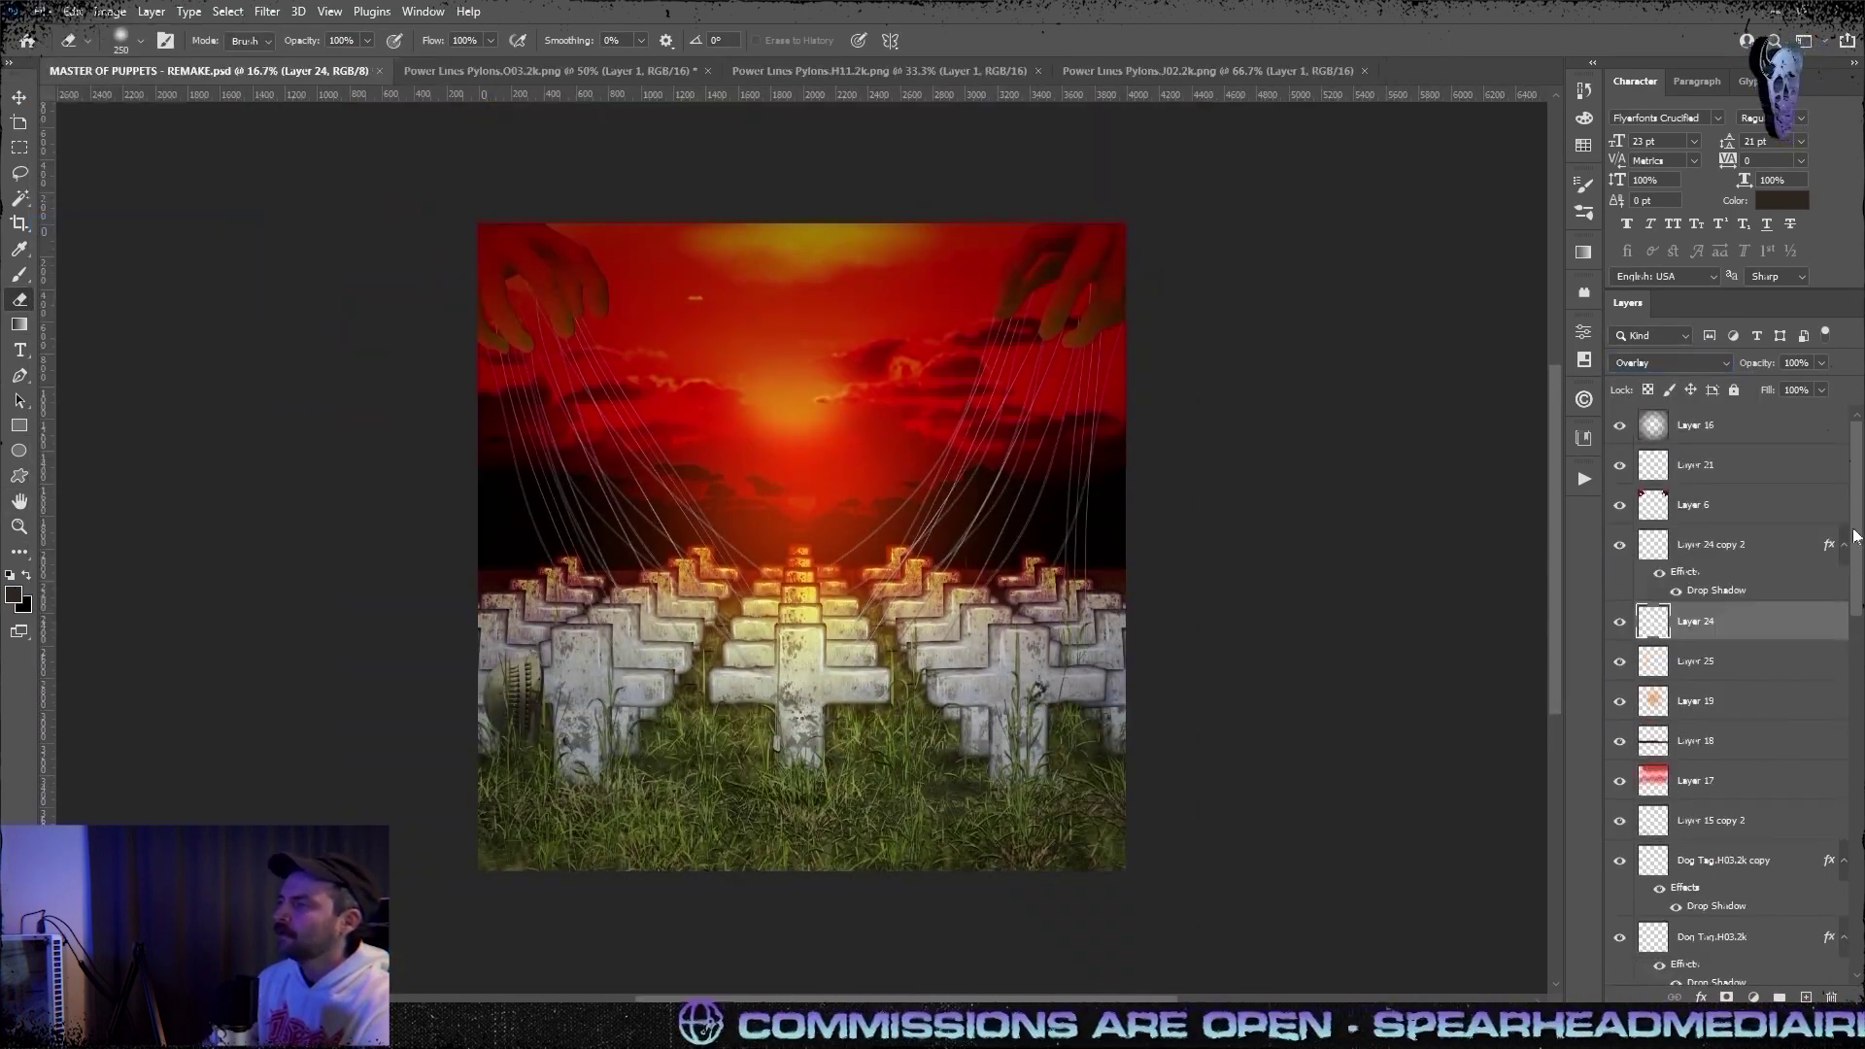
- Select every artwork layer from Layer 21 downward and nudge them down together with Free Transform
left_click(1696, 470)
left_click_drag(1855, 535, 1853, 892)
left_click(1744, 814, "shift")
key("ctrl+t")
key("shift+Down")
key("shift+Down")
key("Return")
- Merge the selected artwork layers into a single layer beneath Layer 16
left_click_drag(1855, 769, 1855, 593)
right_click(1768, 667)
left_click(1655, 762)
- Grade the merged artwork with Hue/Saturation, shifting the hue slightly, reducing the saturation and setting the lightness to -11
left_click(109, 12)
mouse_move(194, 61)
left_click(350, 161)
left_click_drag(1167, 624, 1155, 675)
left_click_drag(1166, 574, 1177, 576)
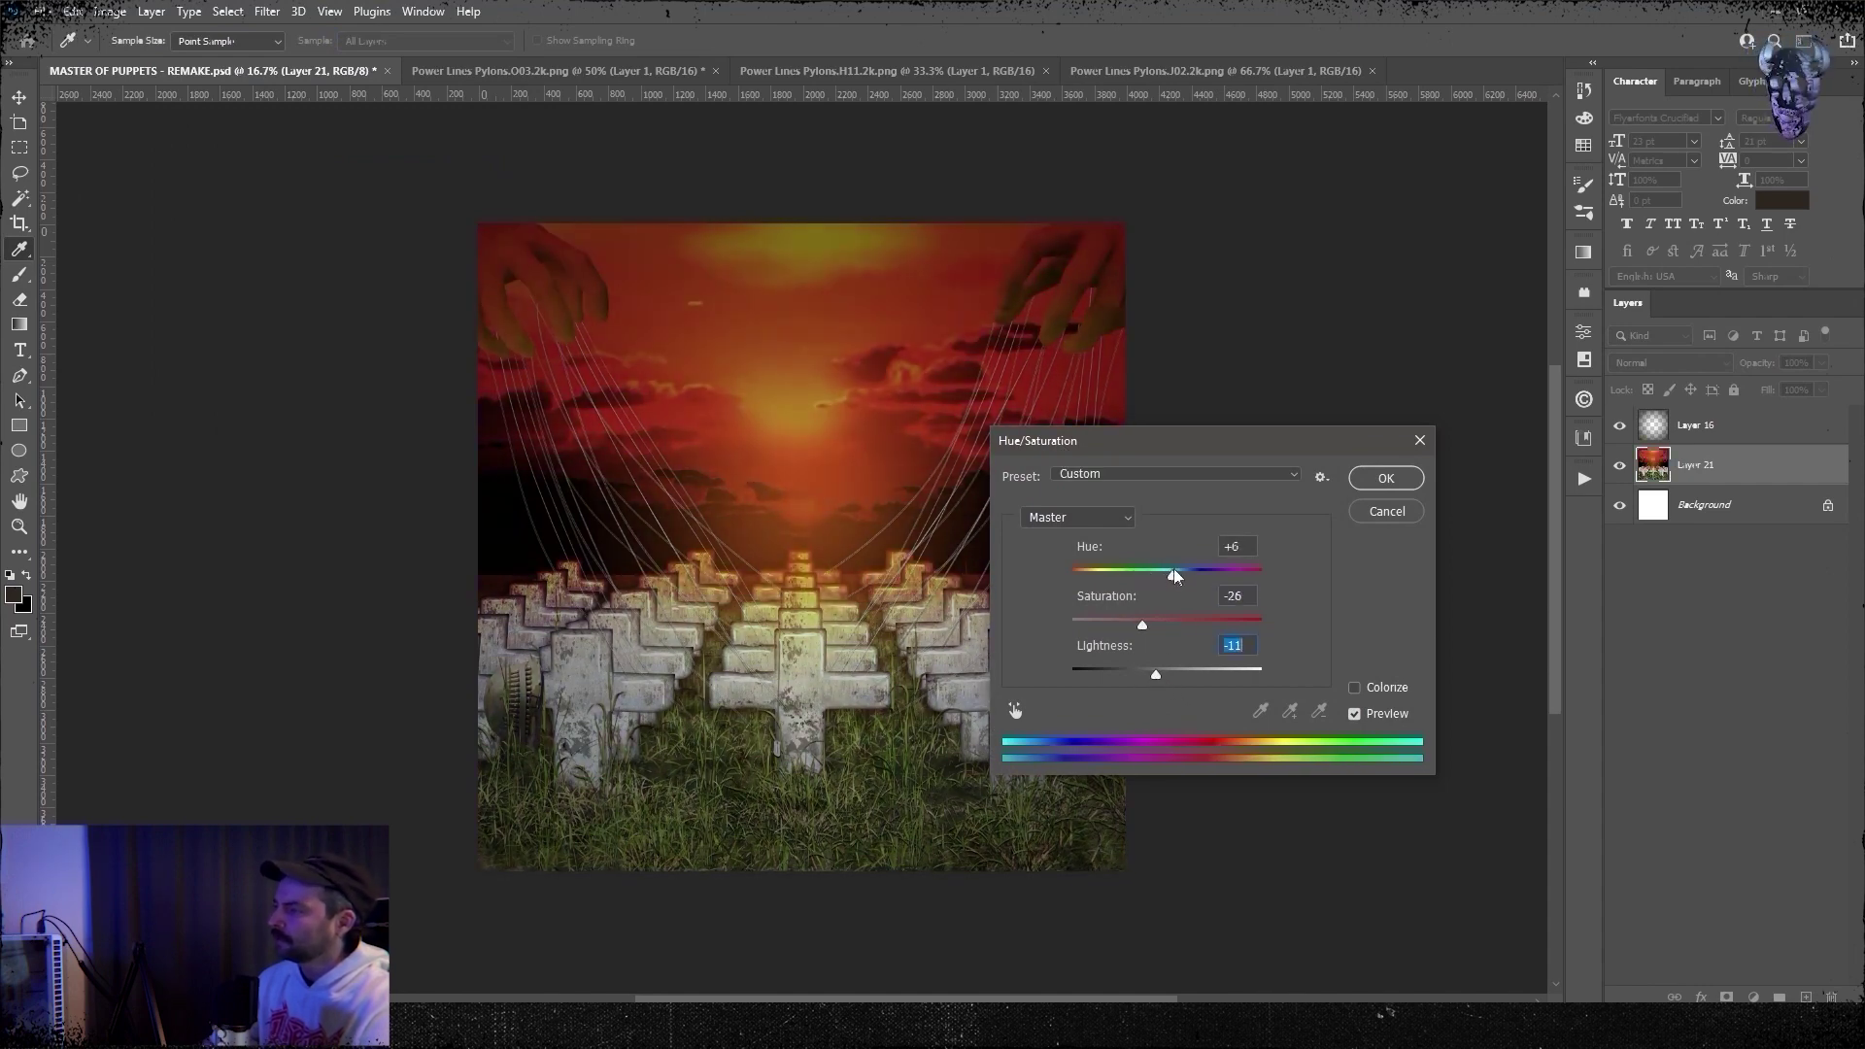
left_click_drag(1147, 638, 1116, 633)
left_click(1385, 478)
- Darken the merged artwork with Levels, setting the black input level to 25 and leaving the white input at 255
key("ctrl+plus")
key("ctrl+plus")
key("ctrl+plus")
key("ctrl+minus")
key("ctrl+minus")
key("ctrl+minus")
left_click(110, 12)
mouse_move(194, 61)
left_click(370, 82)
left_click_drag(1146, 569, 1169, 565)
mouse_move(1391, 569)
left_mouse_down()
mouse_move(1375, 573)
mouse_move(1395, 573)
left_mouse_up()
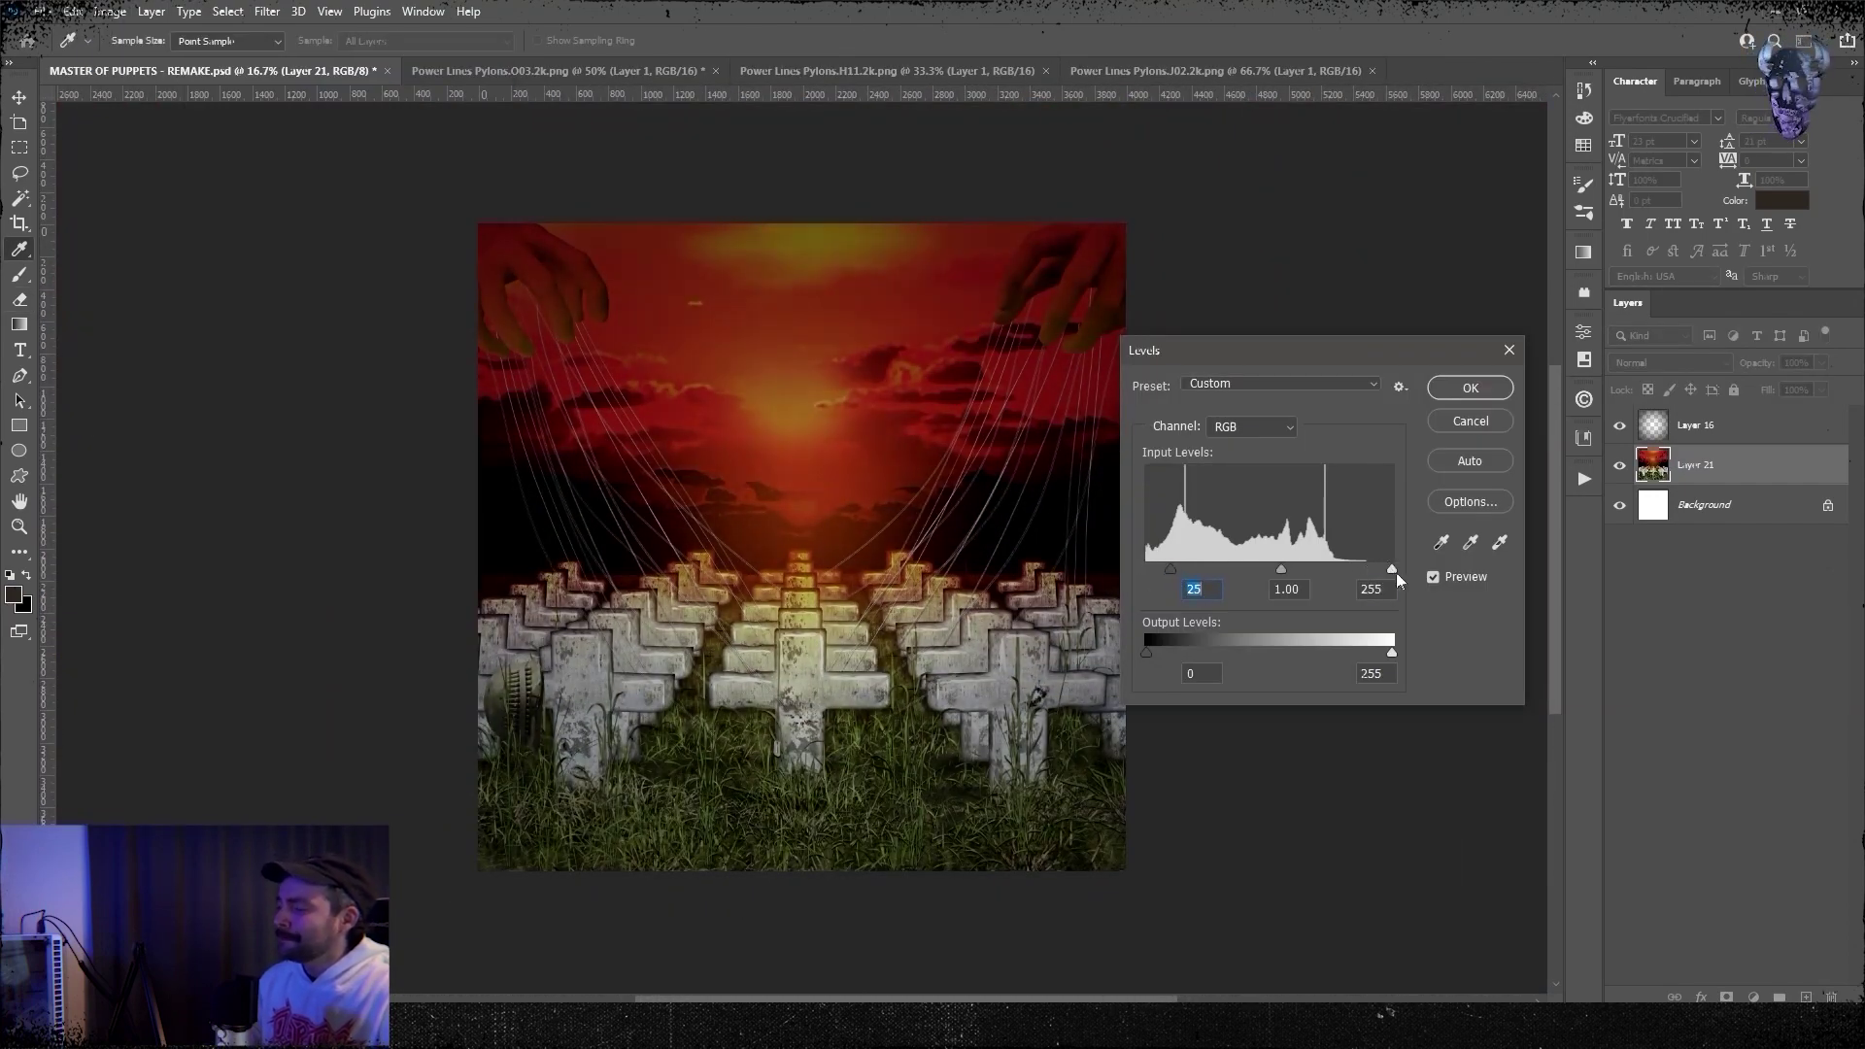
key("Return")
- Add the title text MASTER OF PUPPETS over the sky in the Eurostile LT Std Extended 2 font
key("e")
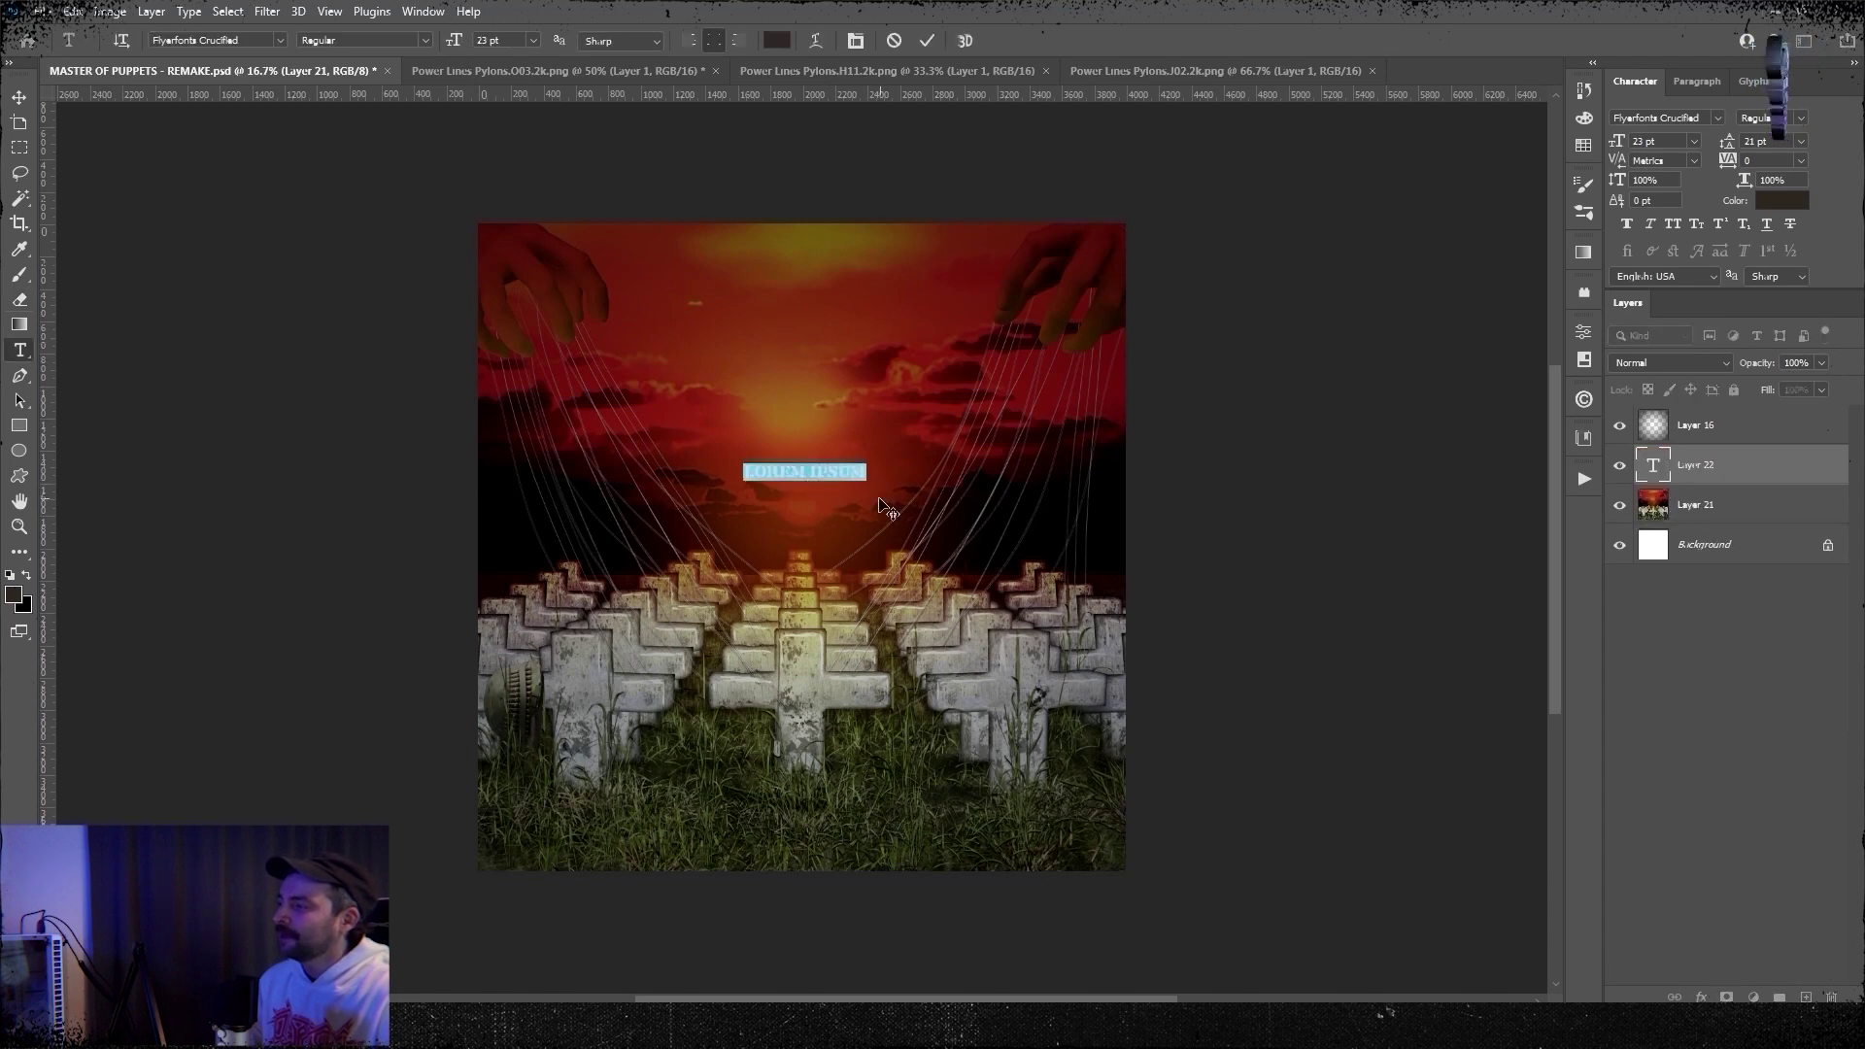
left_click_drag(857, 468, 714, 470)
left_click(213, 40)
type("euro")
left_click(388, 246)
- Format the title text at 42 pt with 160 tracking and a white colour
left_click(533, 41)
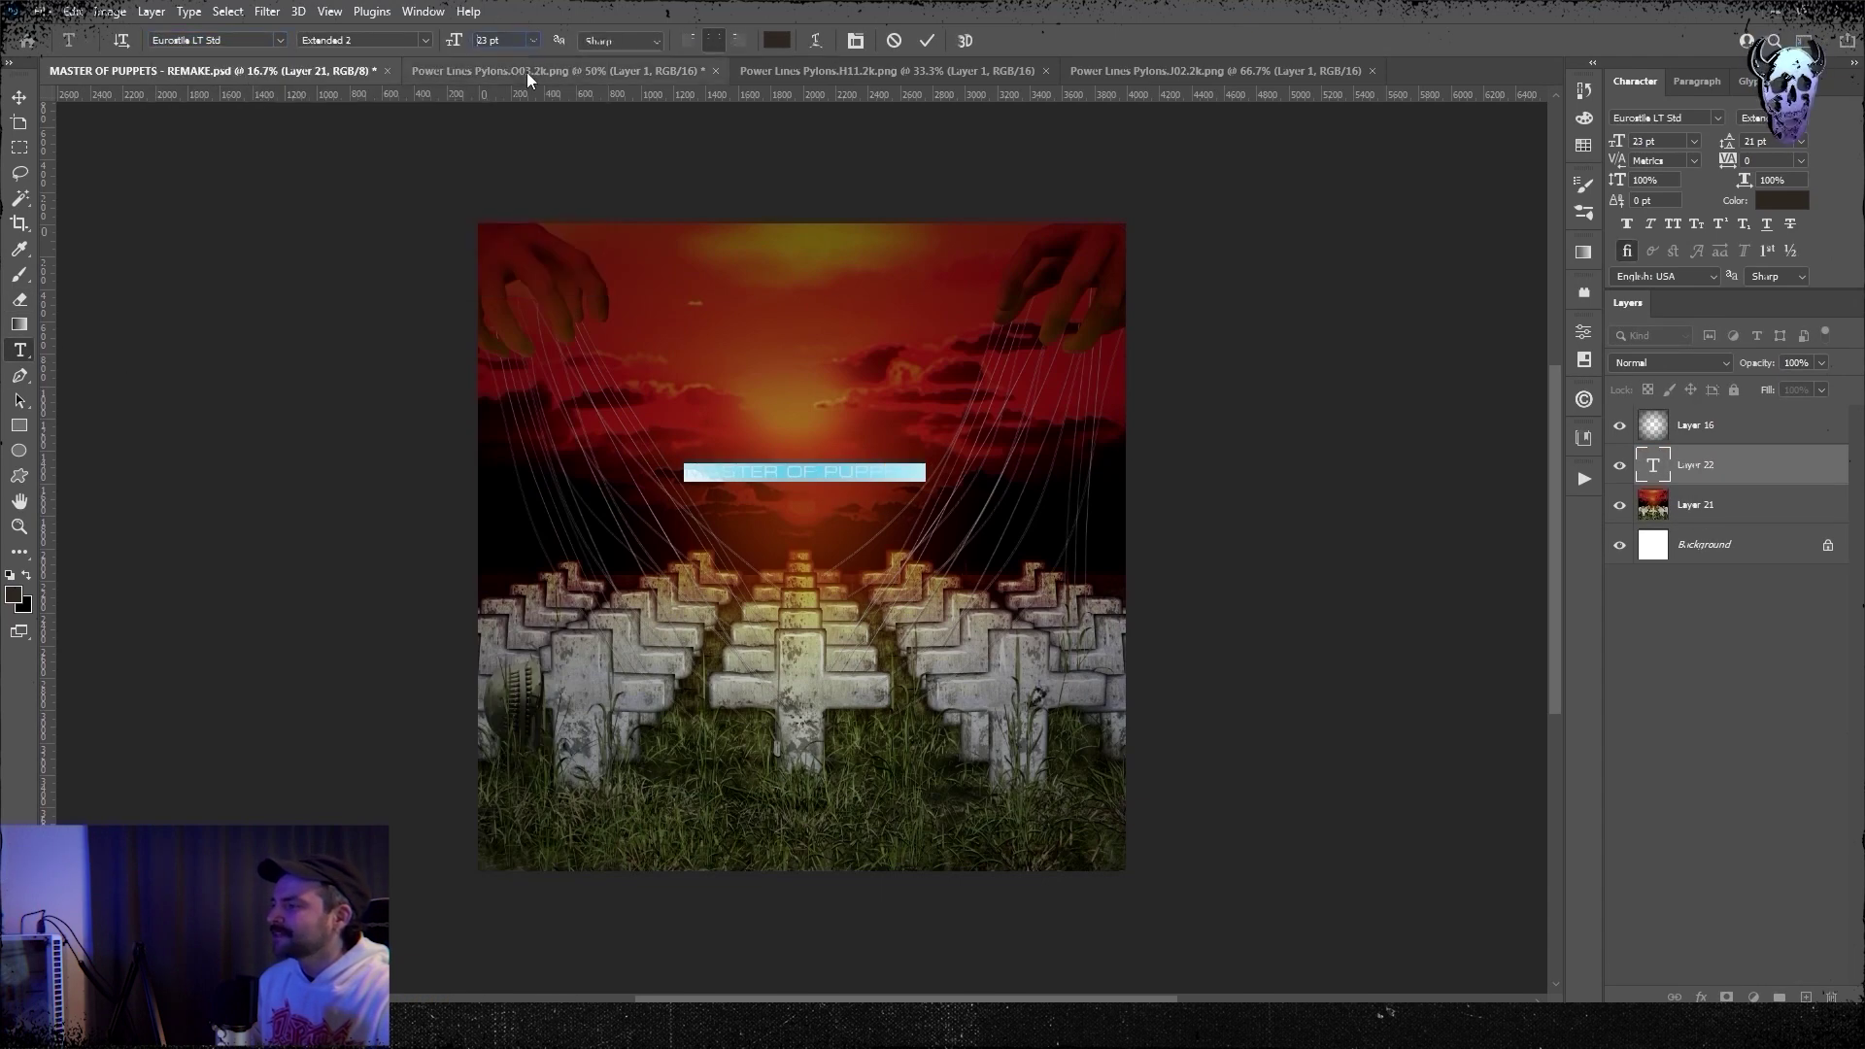
left_click(1773, 161)
type("160")
left_click(20, 98)
left_click(1781, 200)
left_click(1706, 435)
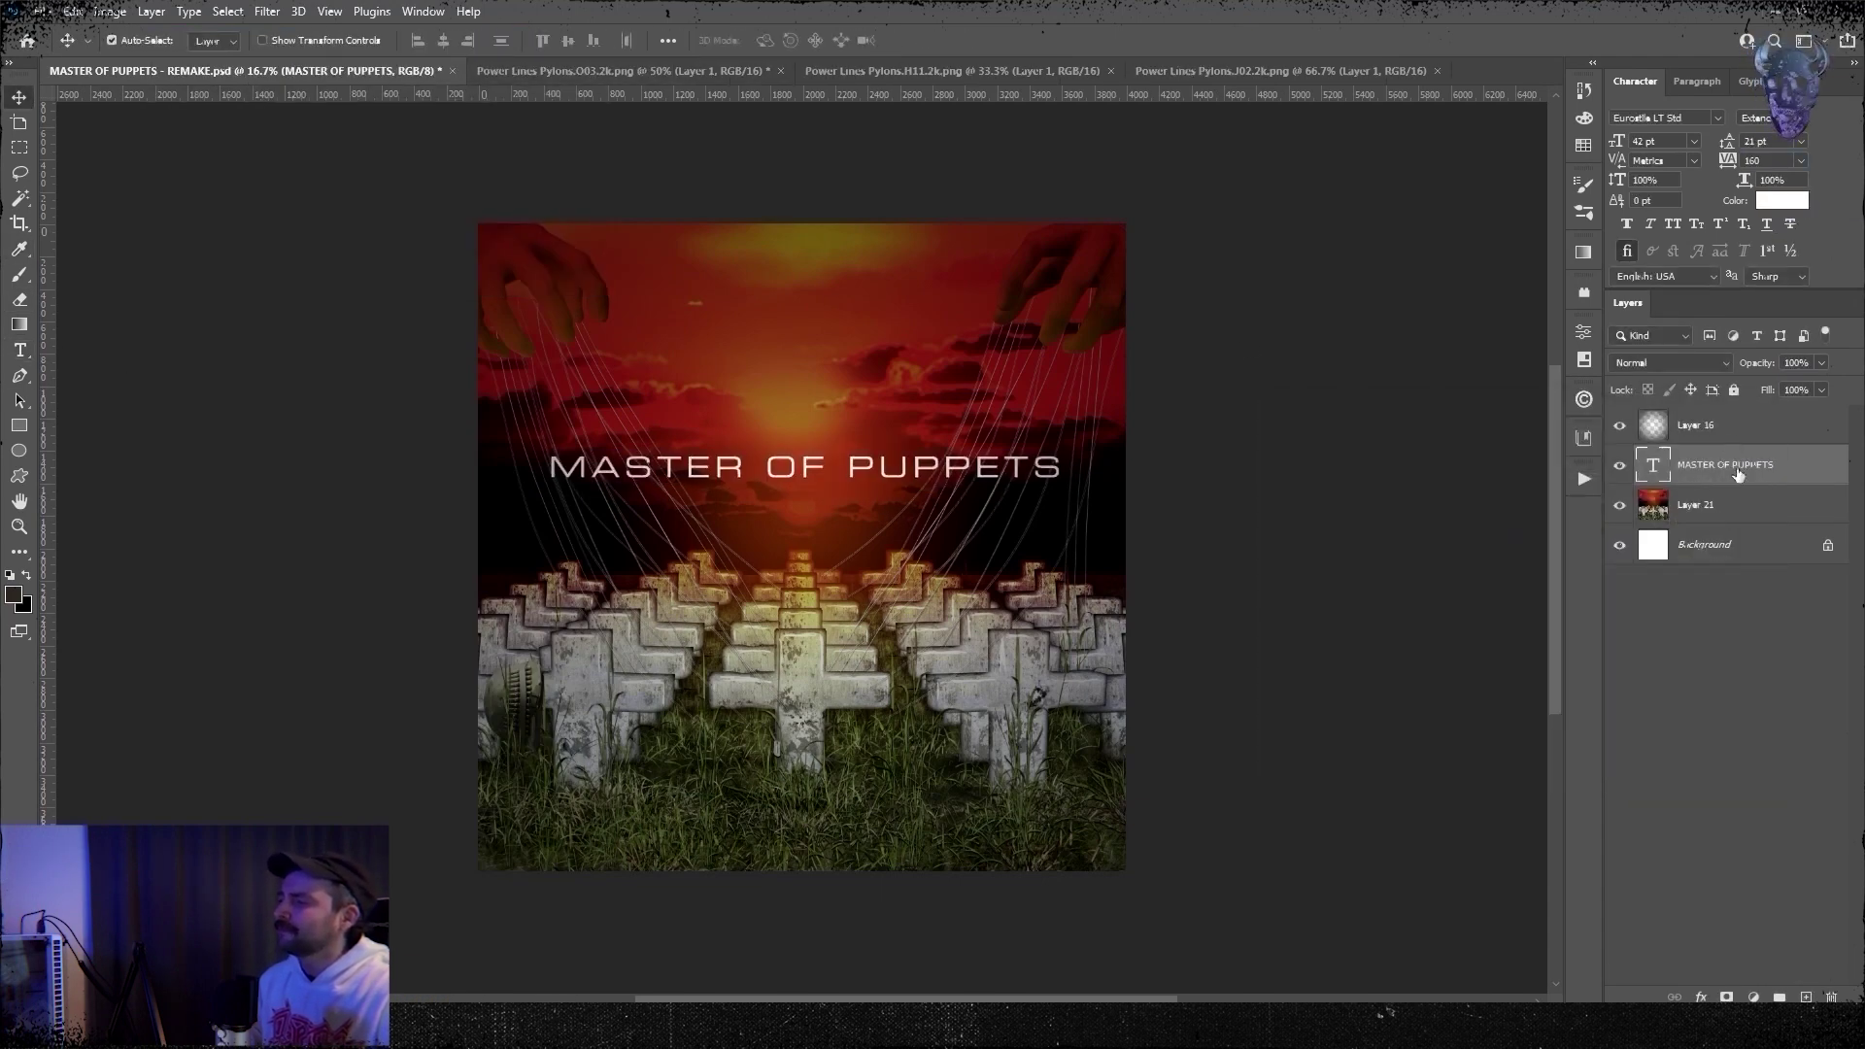
- Bring the title layer above Layer 16 and move the title down onto the grass near the cover's lower edge
left_click_drag(1728, 465, 1729, 412)
key("ctrl+t")
left_click_drag(961, 473, 961, 806)
key("ctrl+plus")
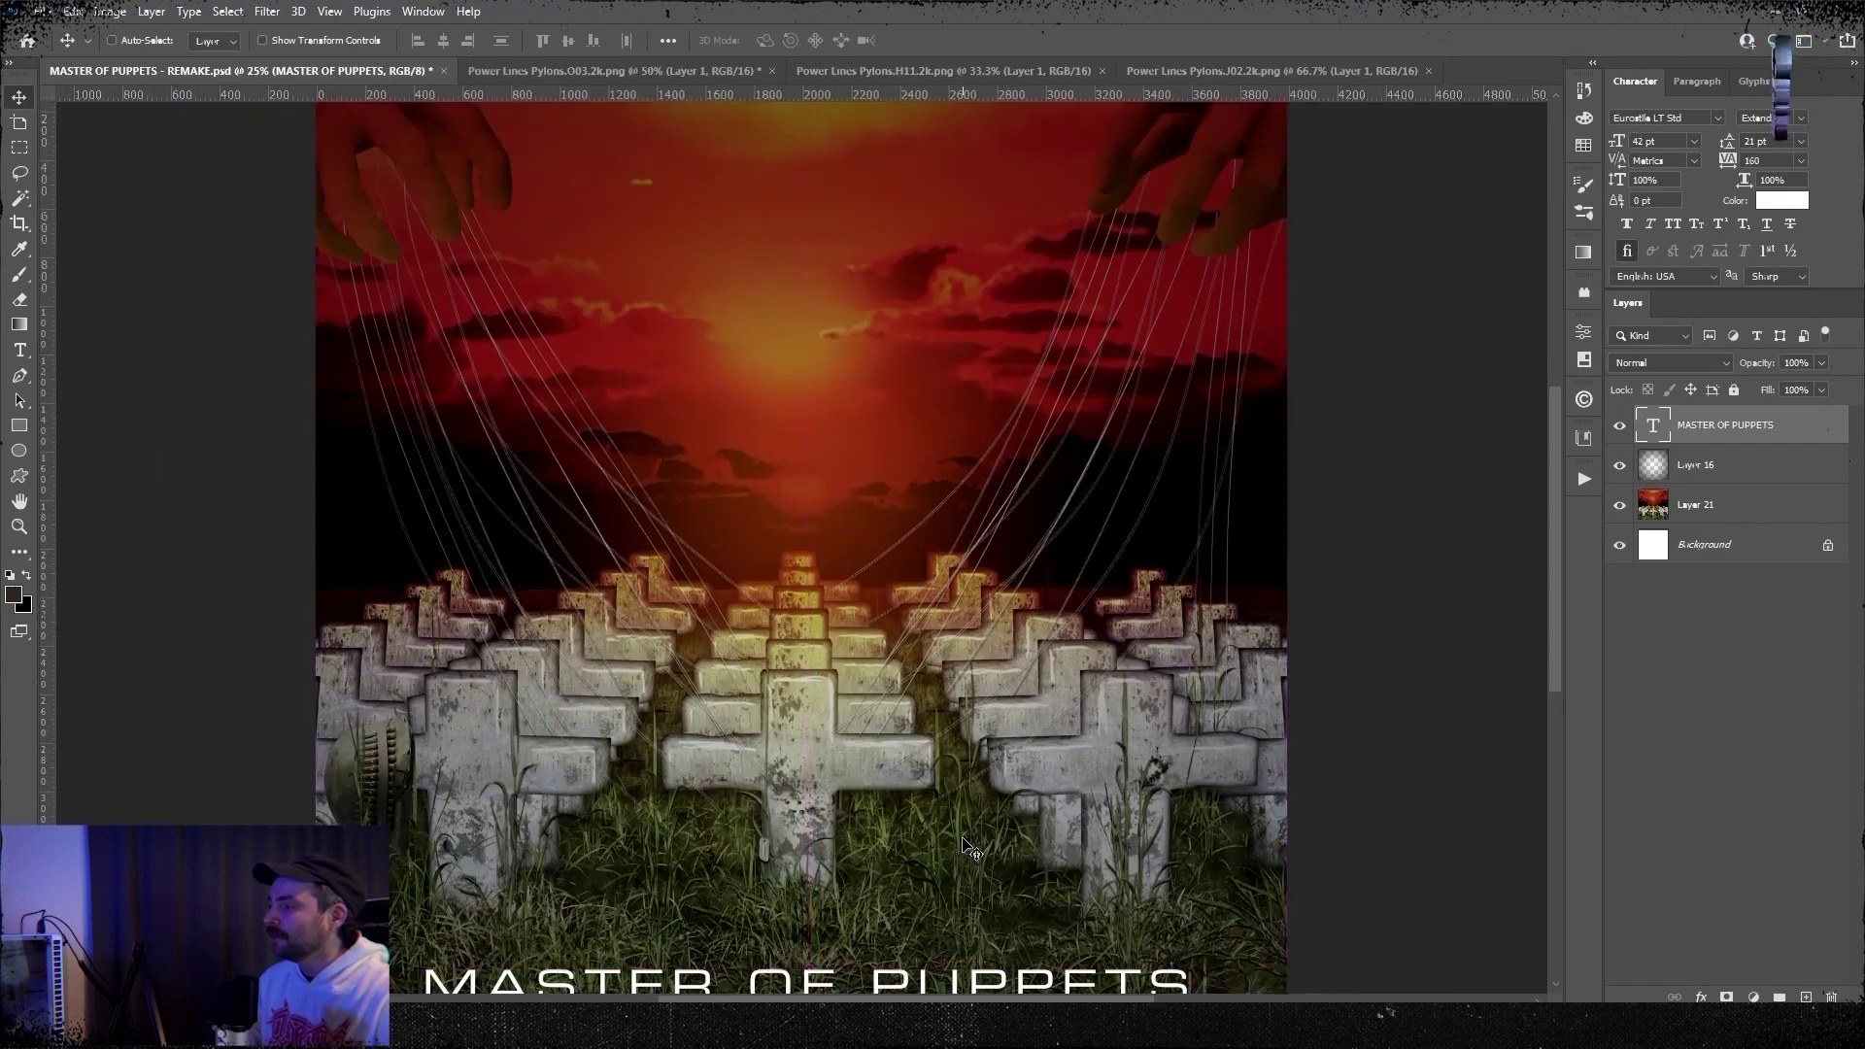
key("ctrl+minus")
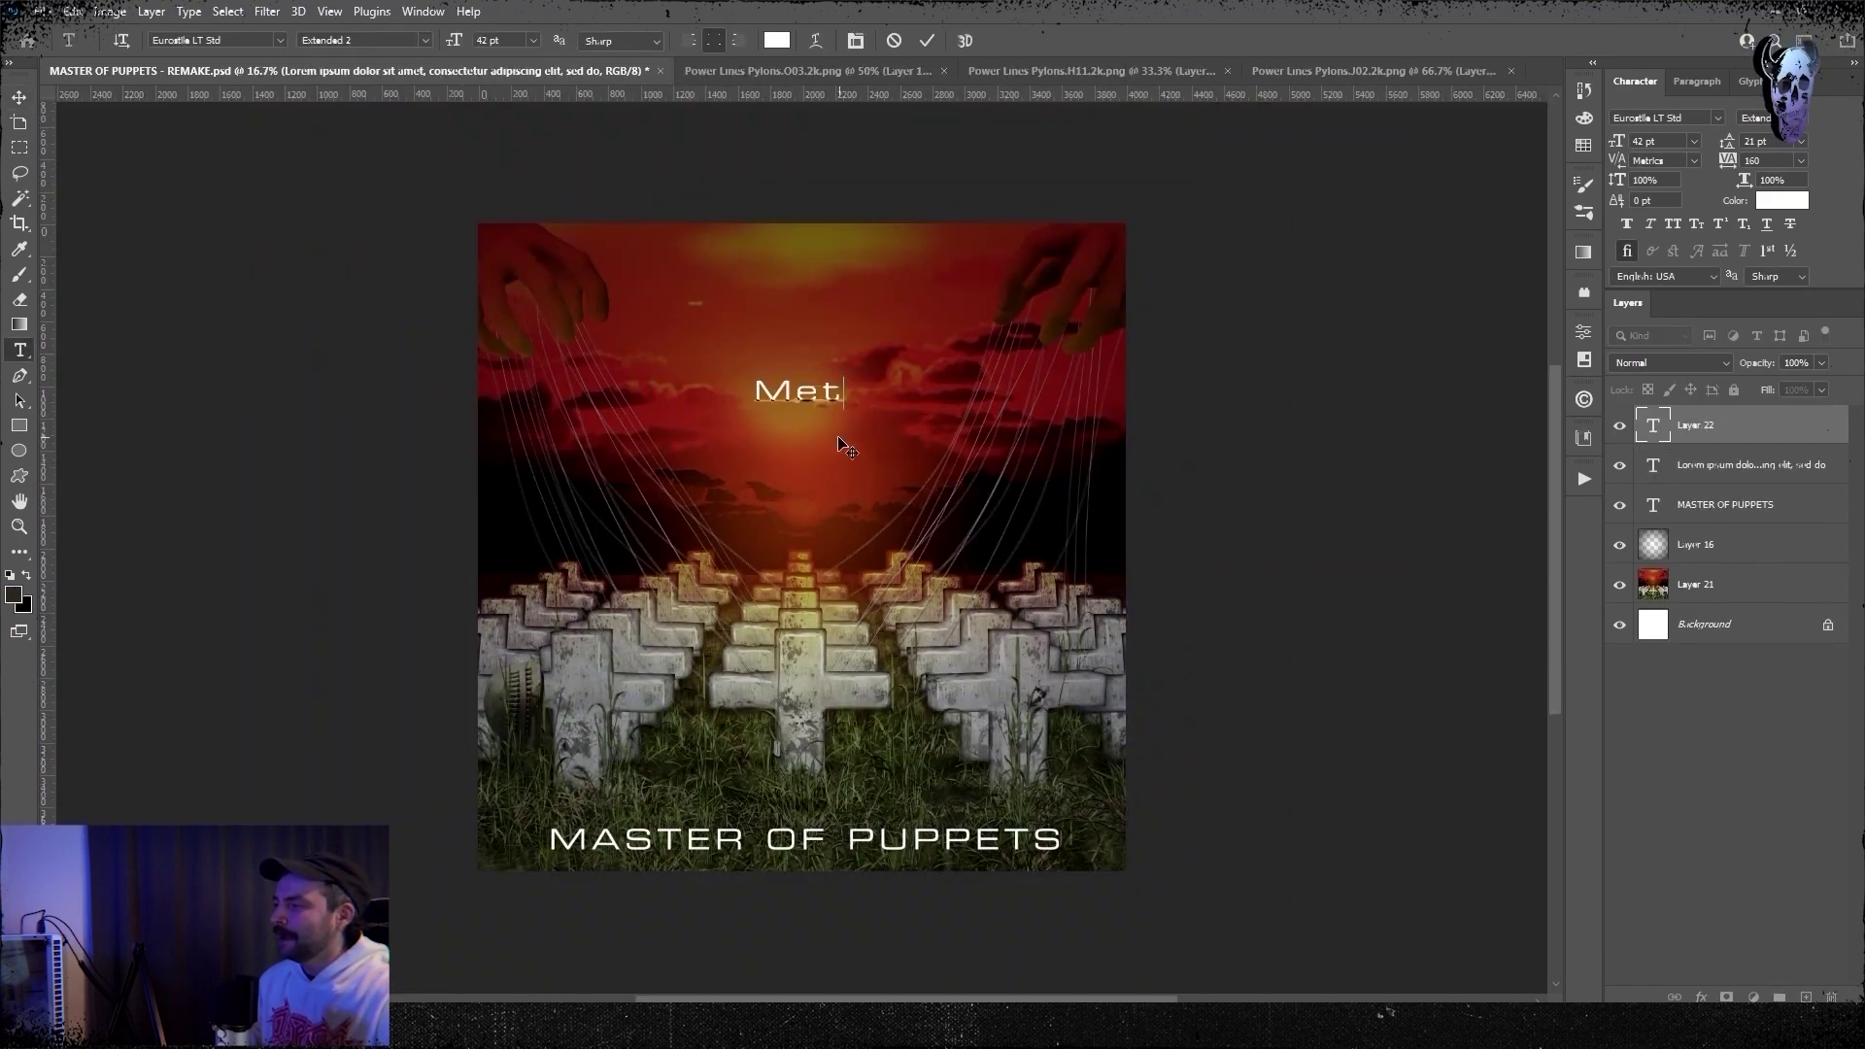
- Enter MetallicA as the band name over the sky in the Pastor of Muppets font and enlarge it to 212 pt
double_click(848, 391)
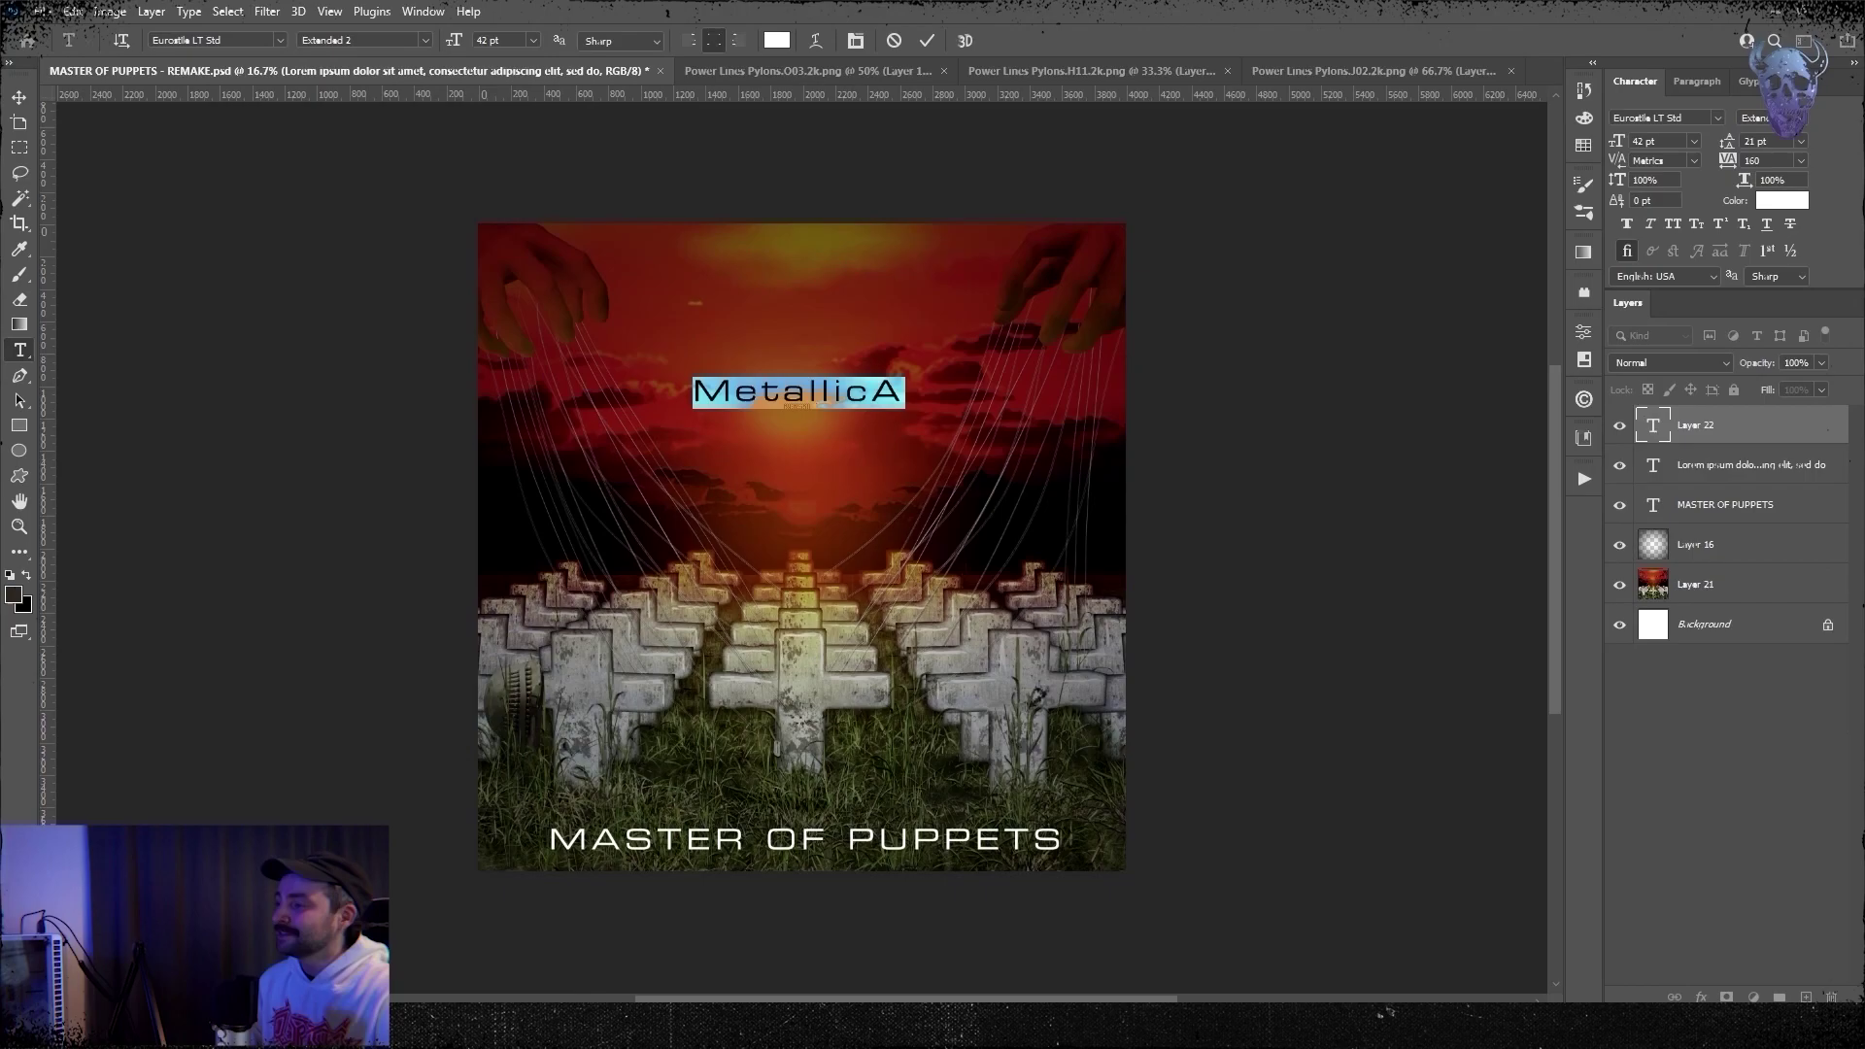
left_click(277, 41)
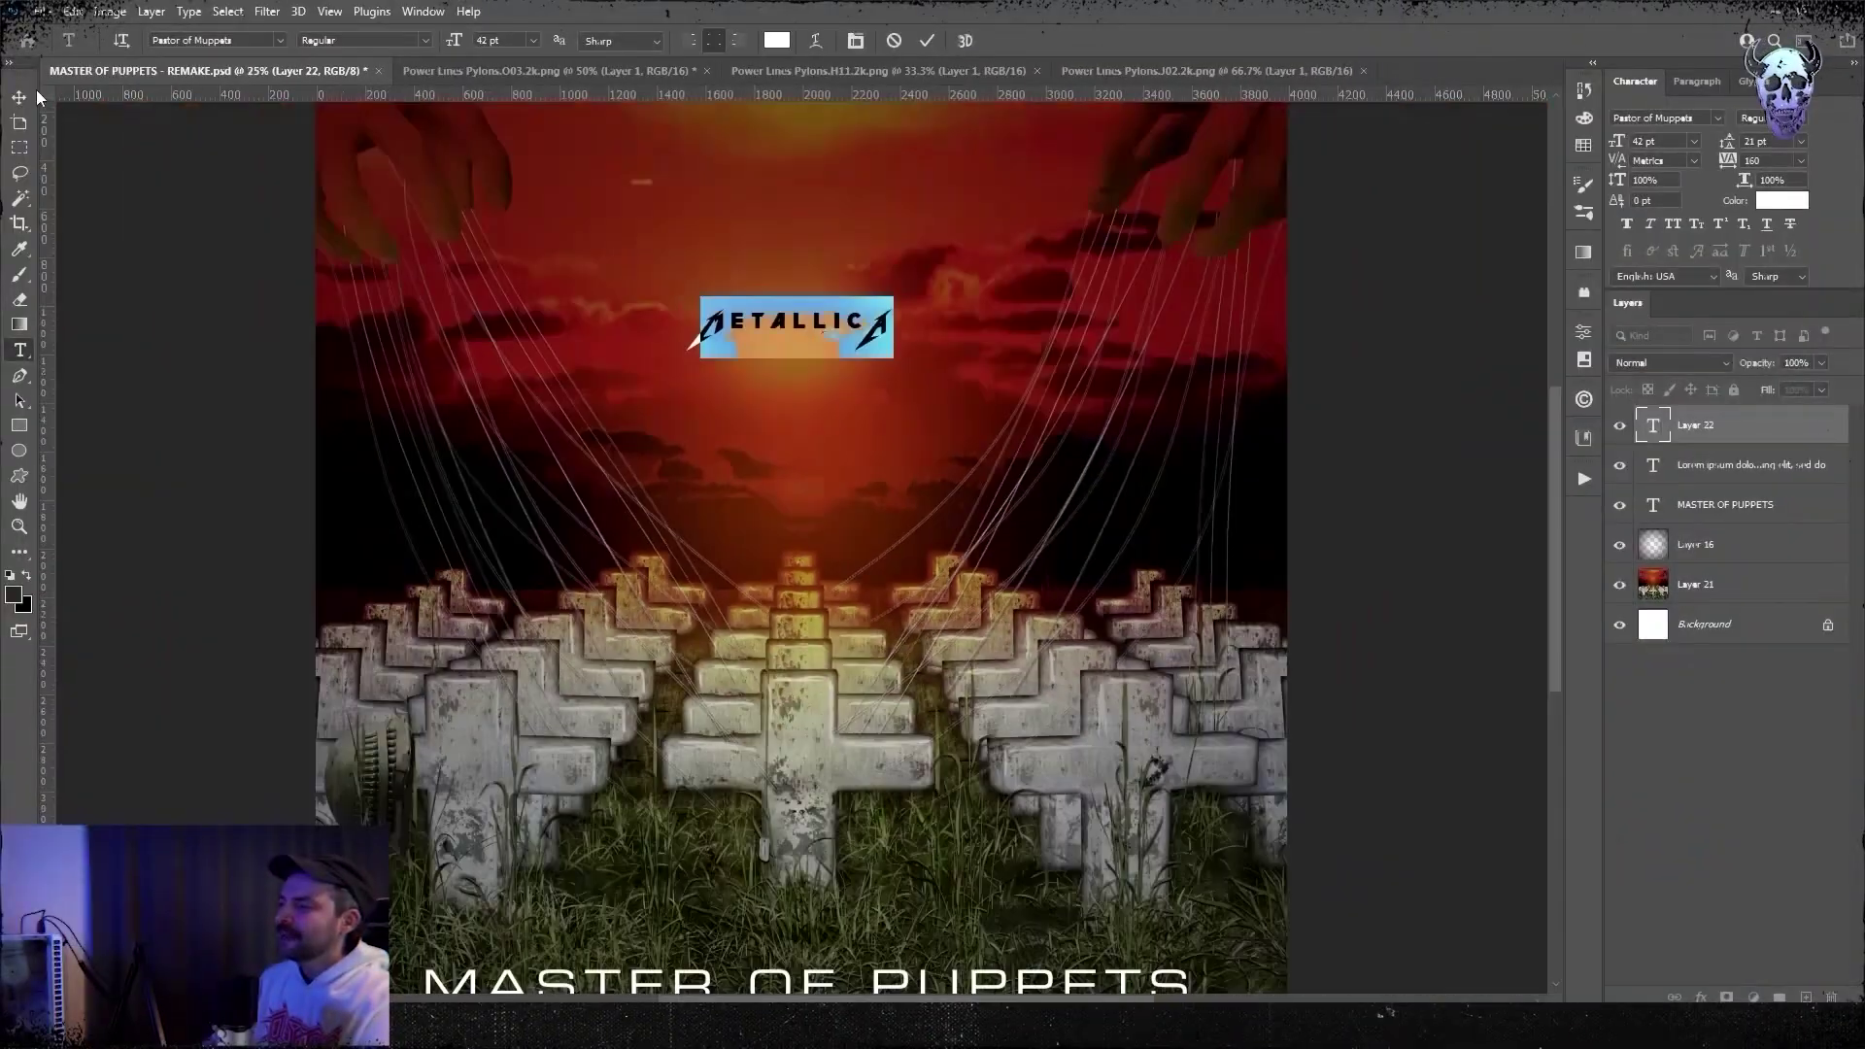
left_click(1649, 144)
scroll(1649, 143, "up", 17)
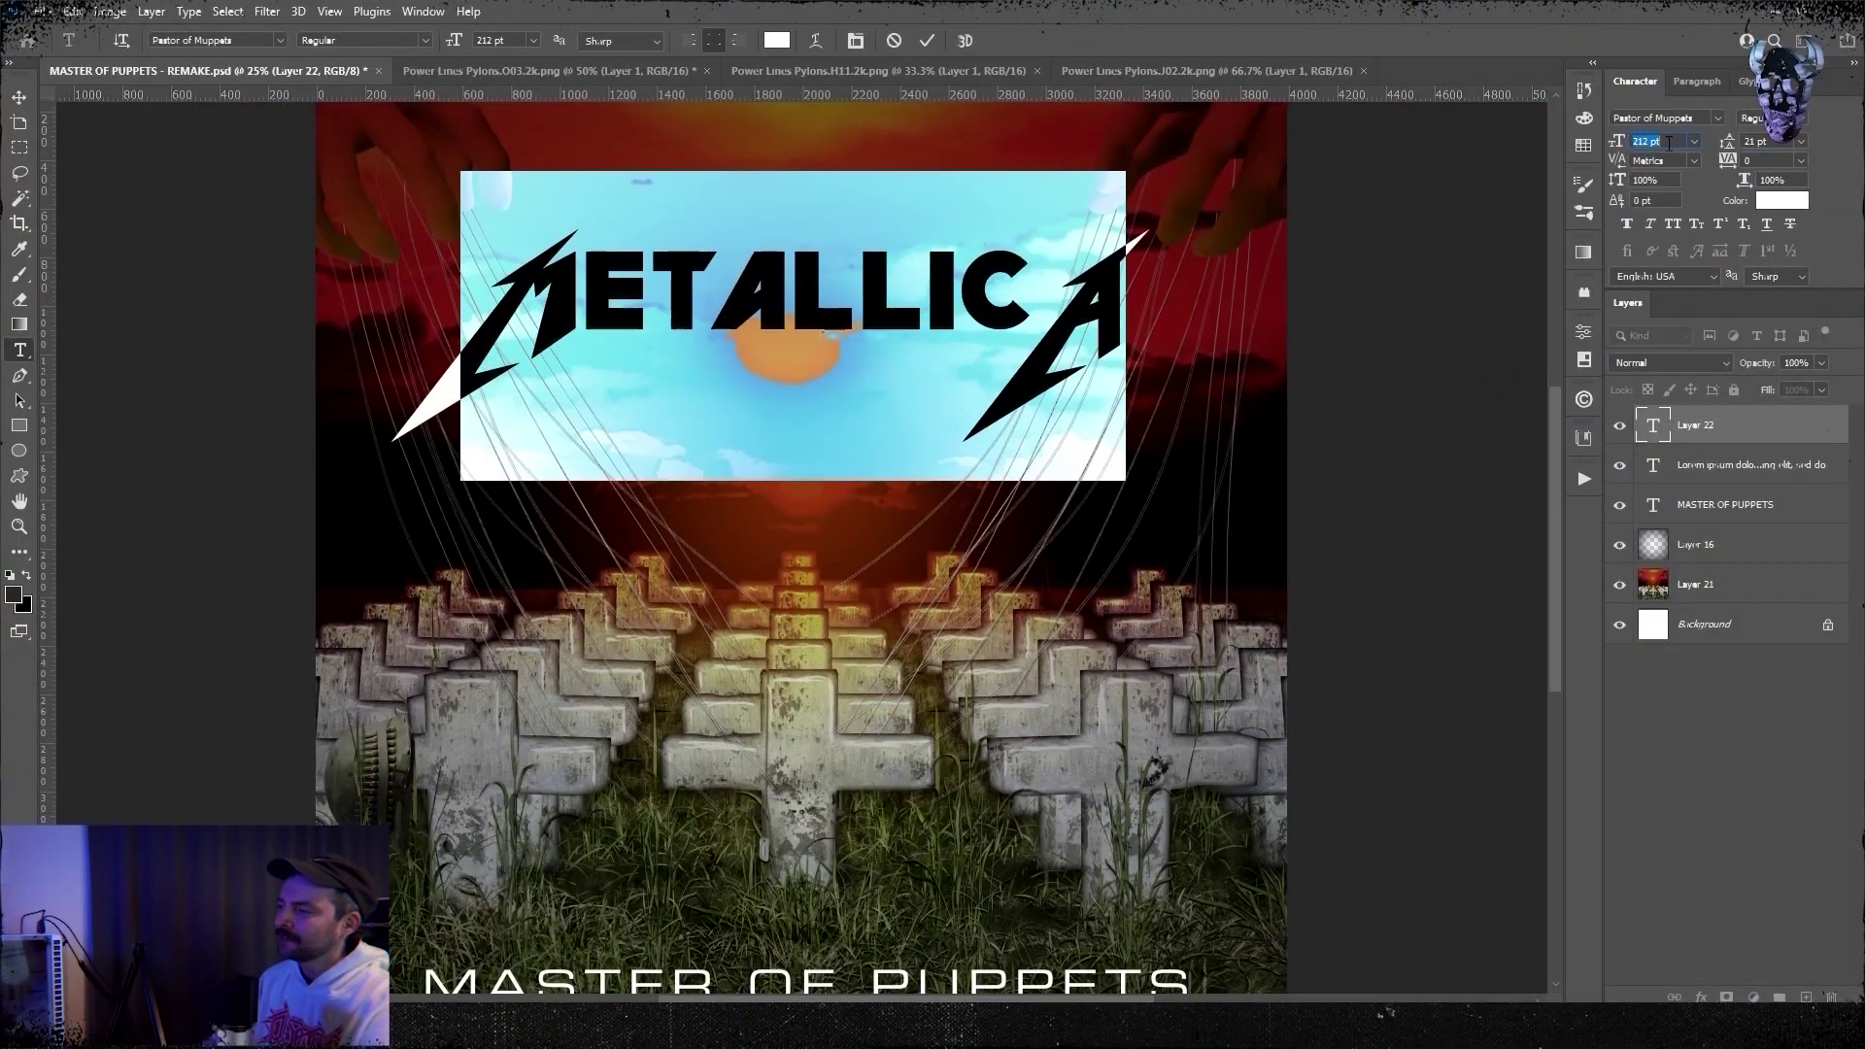
left_click(611, 302)
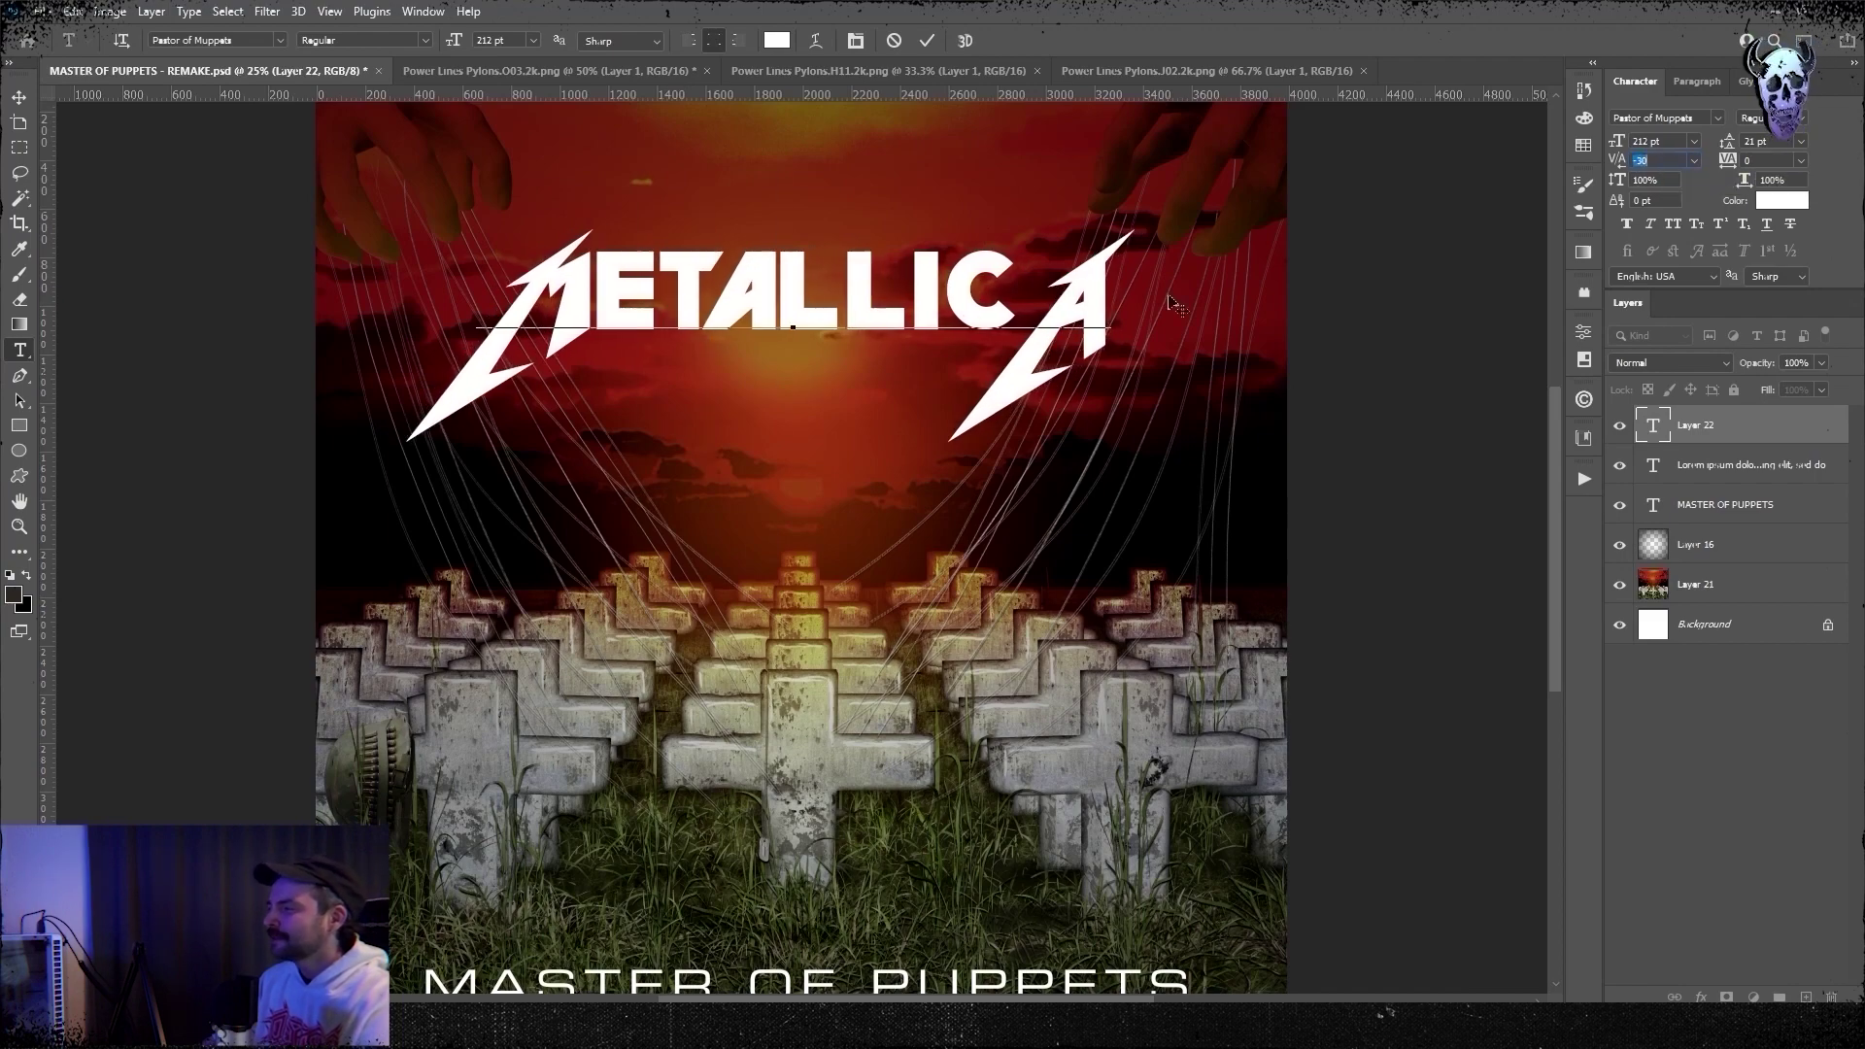
- Tighten the spacing after the T in the band name and insert the missing letter a
key("ctrl+plus")
key("ctrl+plus")
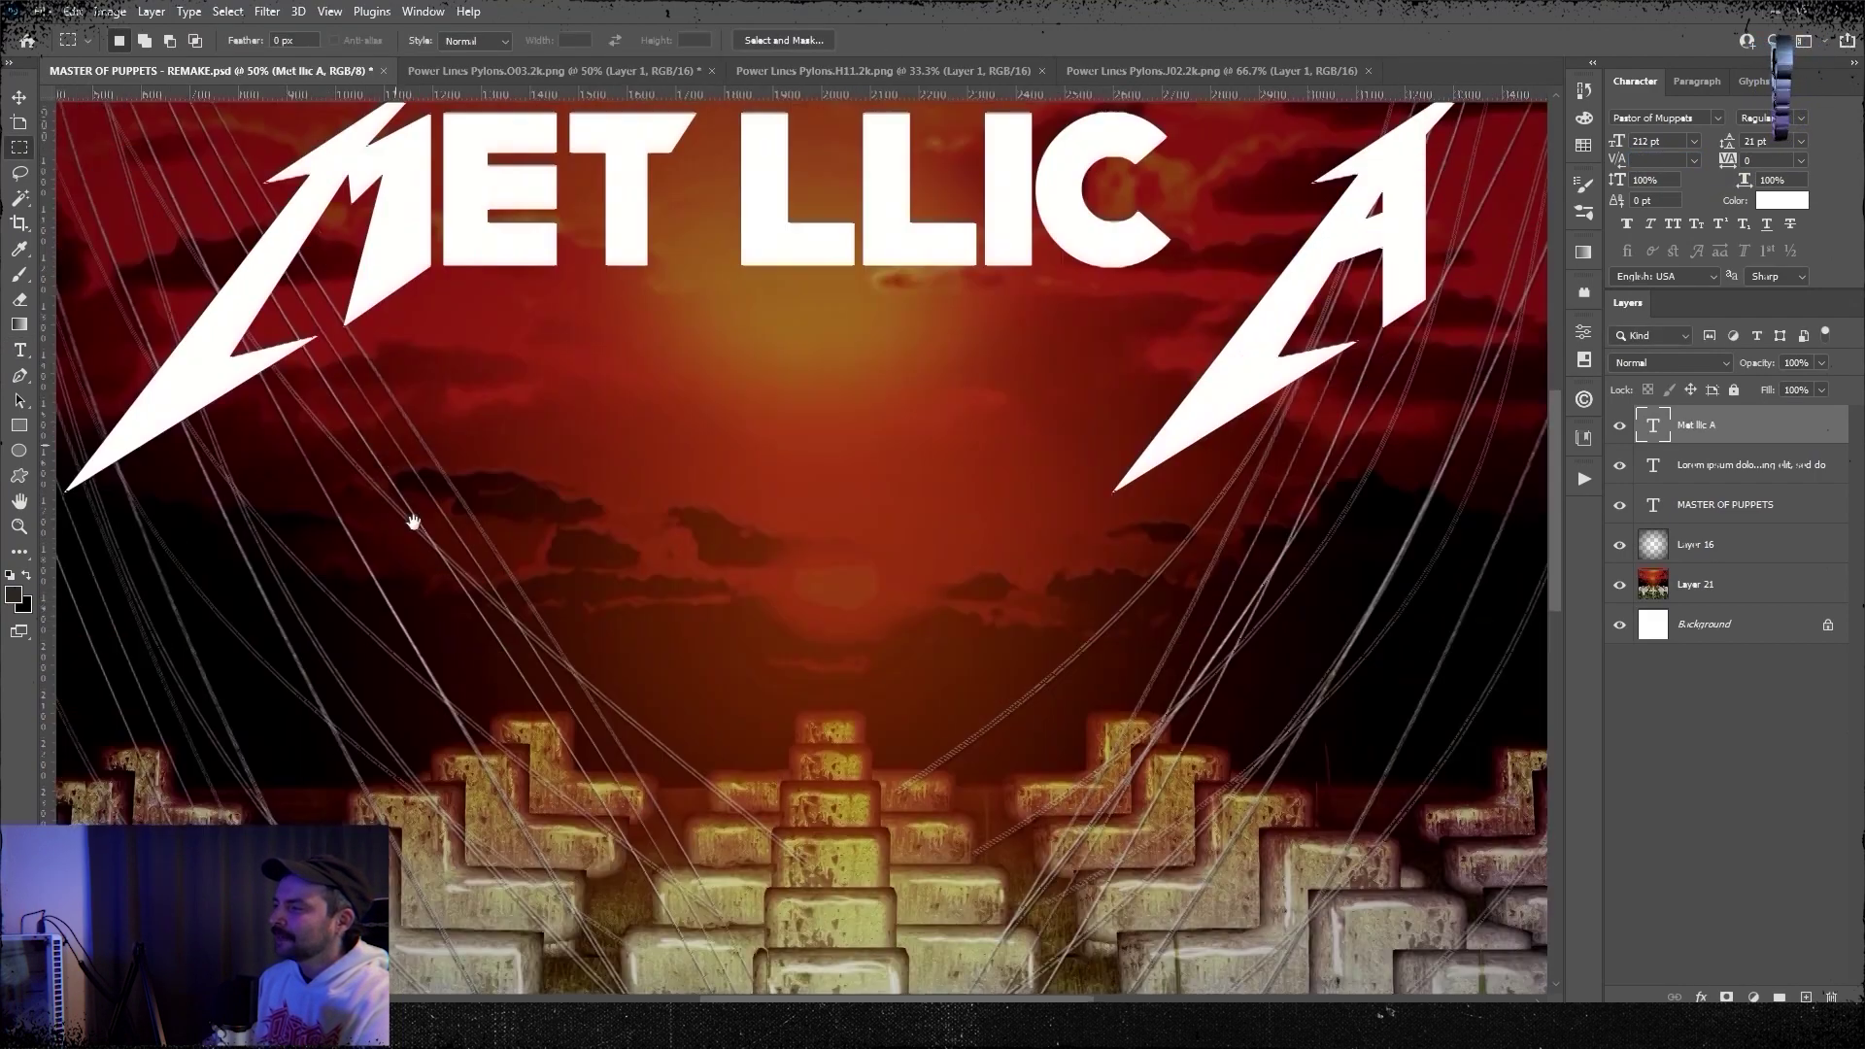
left_click_drag(412, 520, 441, 623)
key("t")
left_click(765, 295)
left_click(1672, 160)
scroll(1672, 160, "down", 10)
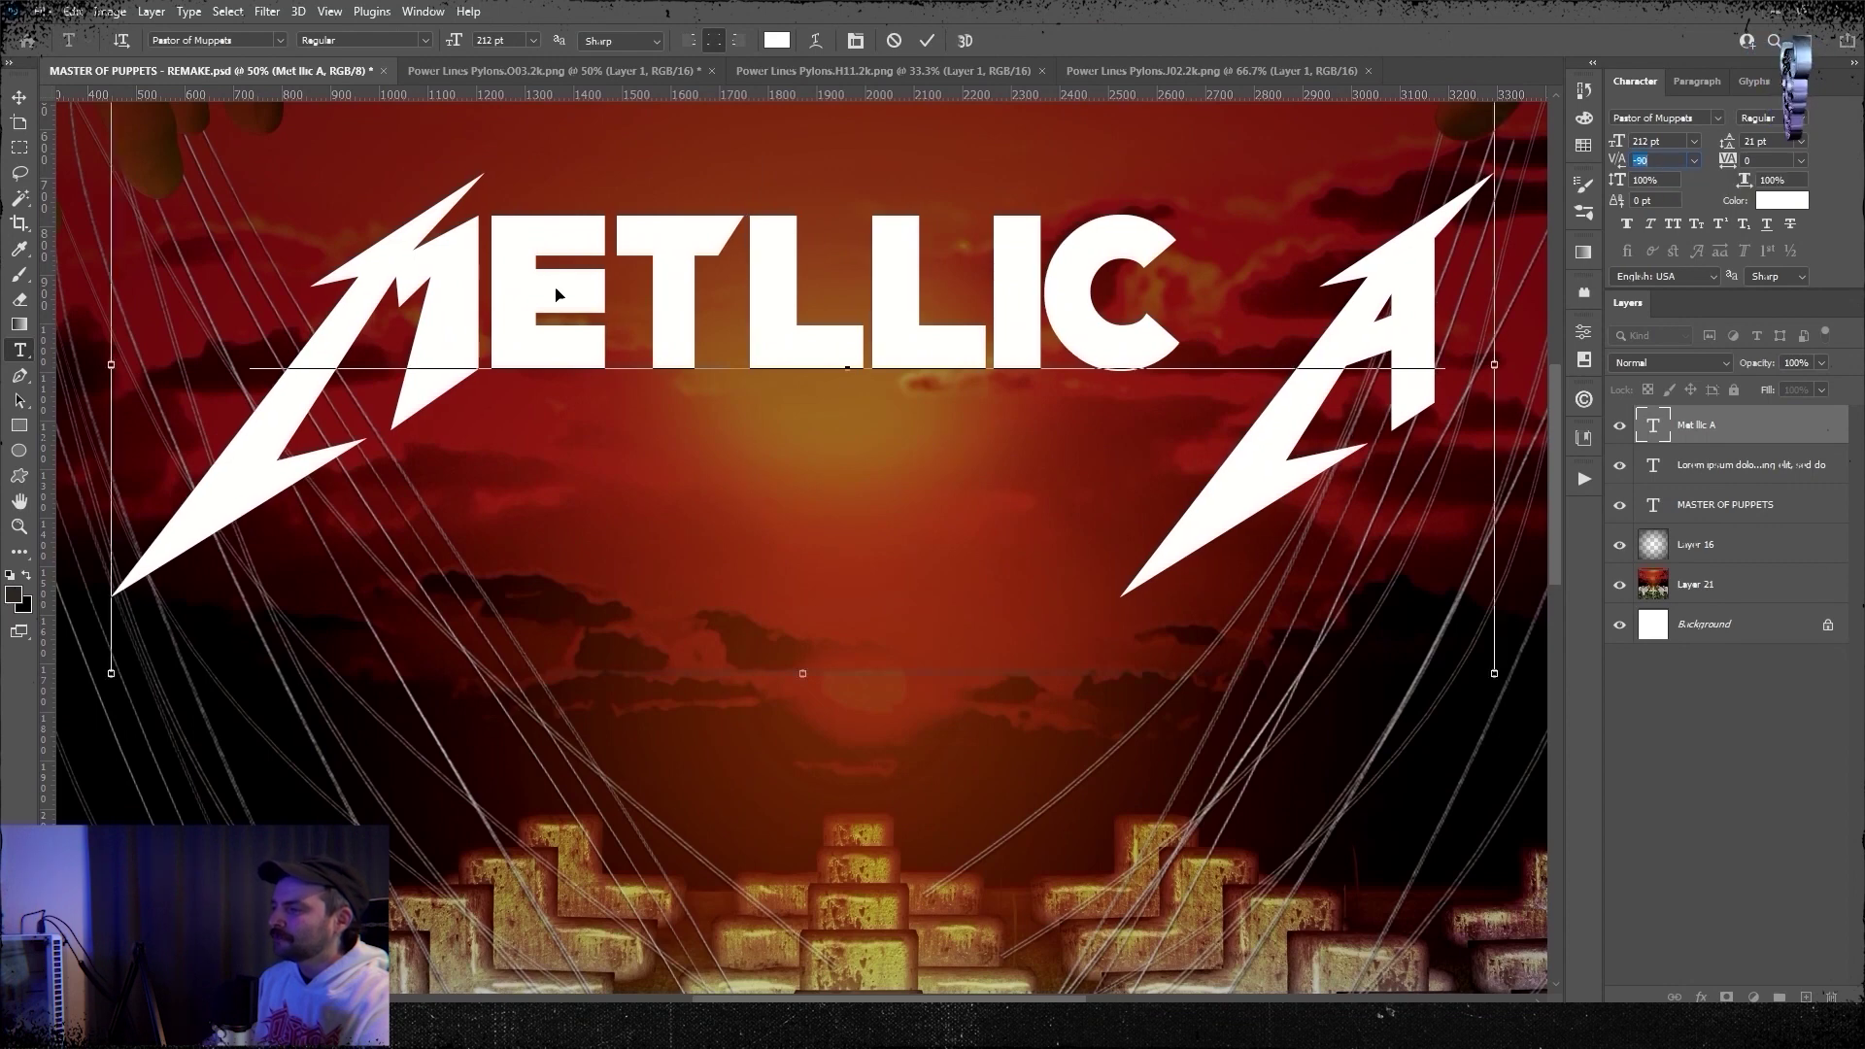
key("Return")
type("a")
key("Delete")
- Adjust the kerning on both sides of the T in the band name, setting the last pair to -30
left_click(555, 301)
left_click(1672, 160)
scroll(1672, 160, "down", 11)
left_click(605, 316)
left_click(1660, 160)
scroll(1660, 160, "up", 8)
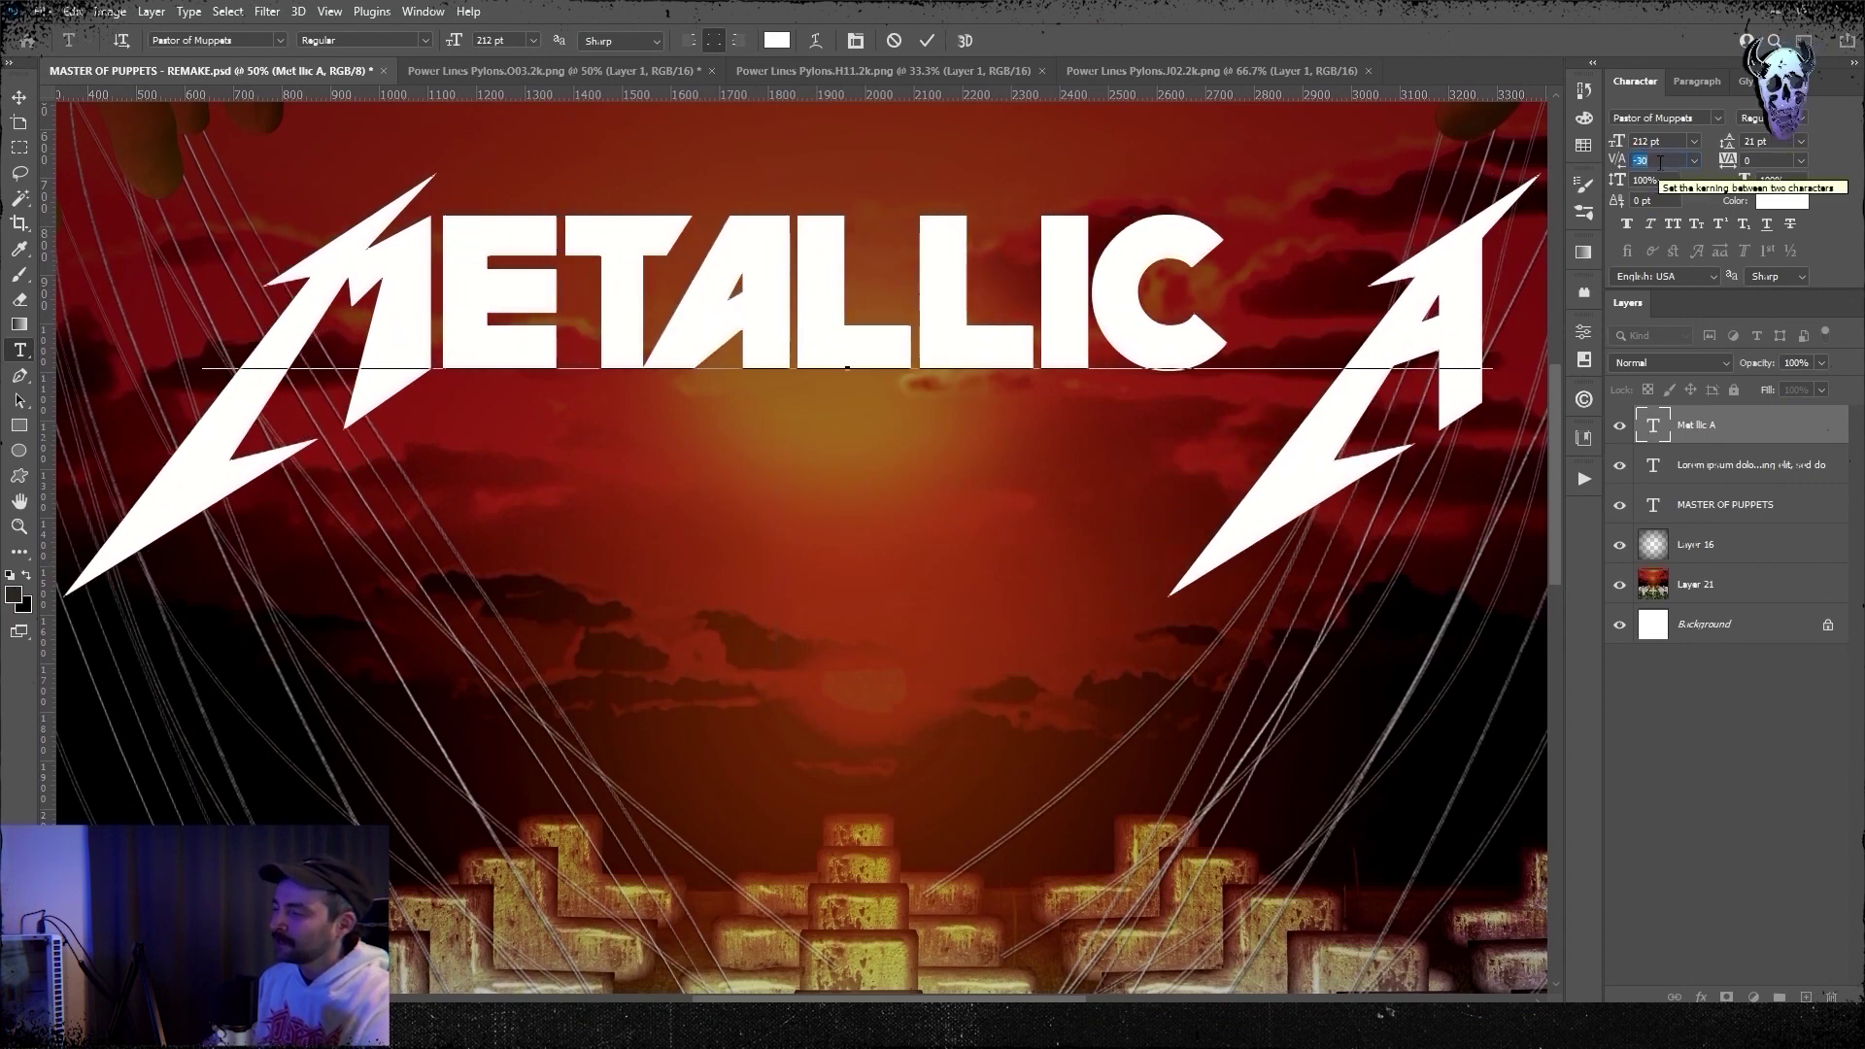
- Rasterize the band-name text and flip its final A horizontally on a separate layer
right_click(1709, 424)
left_click(1651, 433)
key("w")
left_click(73, 11)
mouse_move(126, 415)
left_click(374, 761)
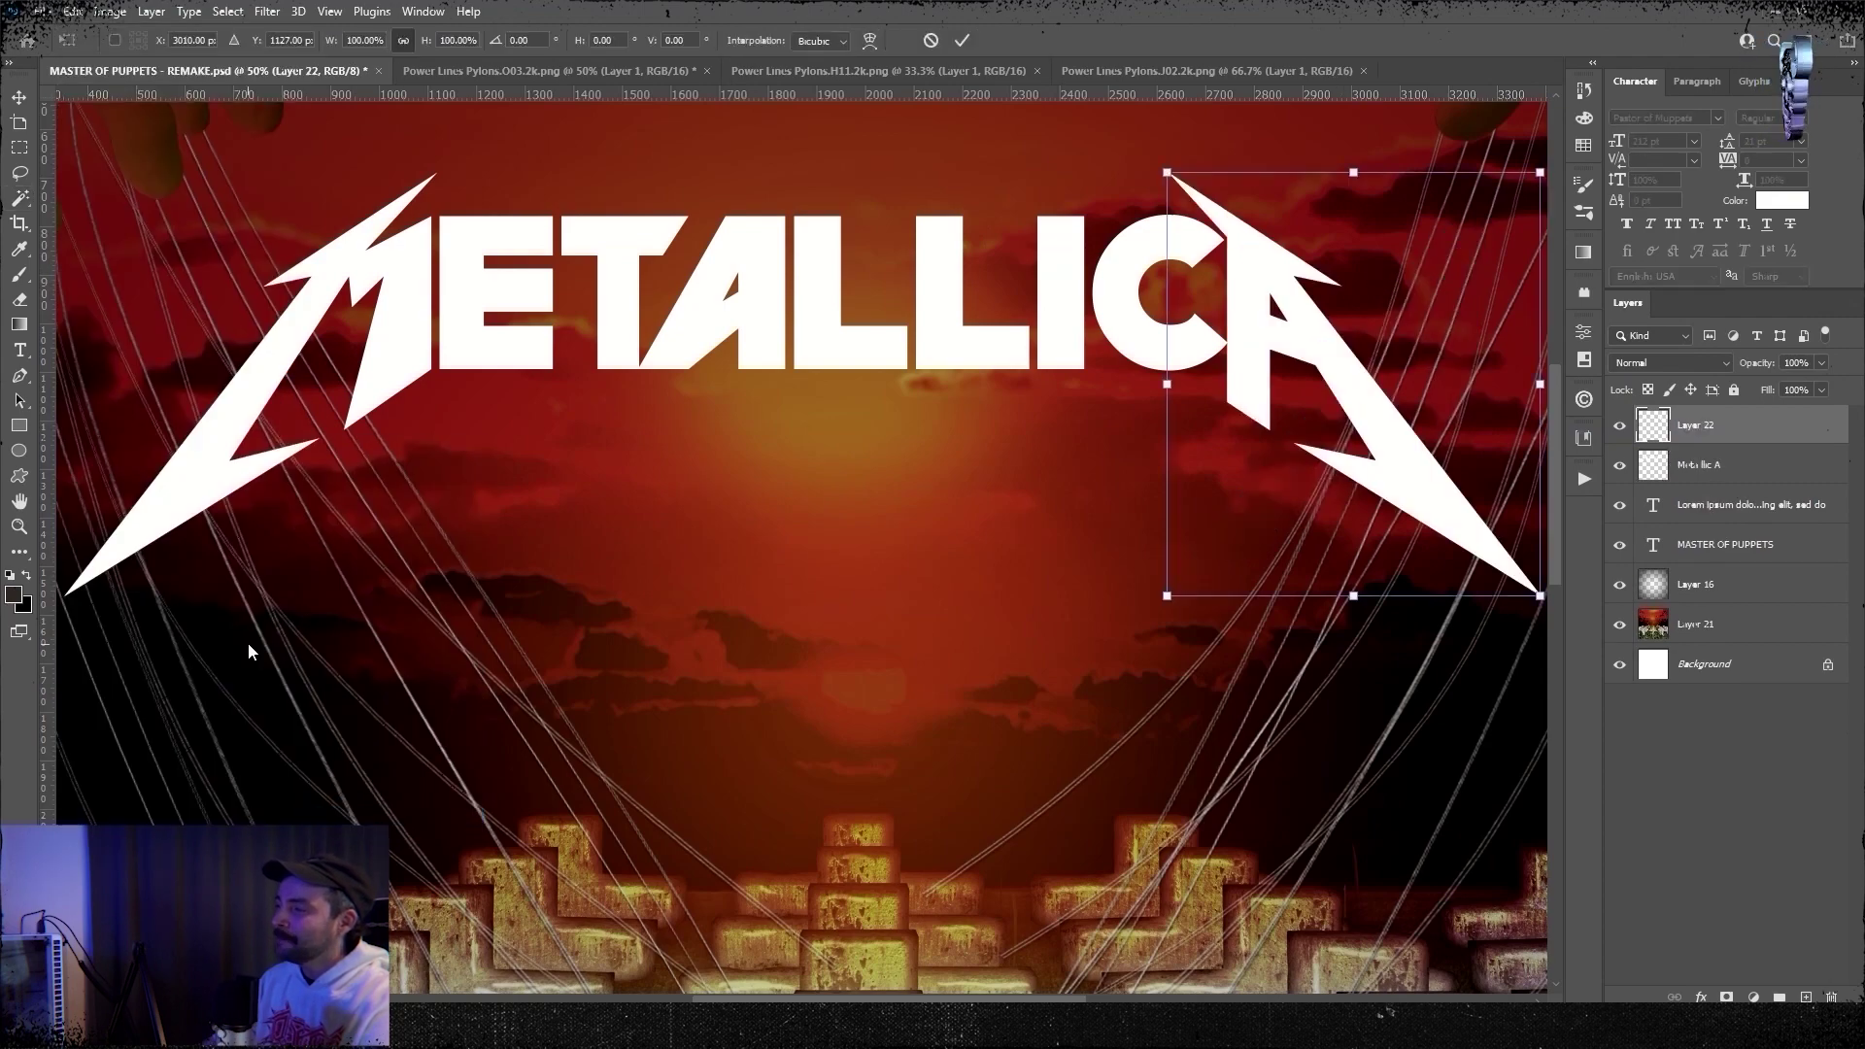
- Merge the flipped A with the rest of the METALLICA lettering into one layer
key("Return")
scroll(1061, 420, "down", 2)
left_click(1719, 465, "shift")
right_click(1718, 466)
left_click(1556, 761)
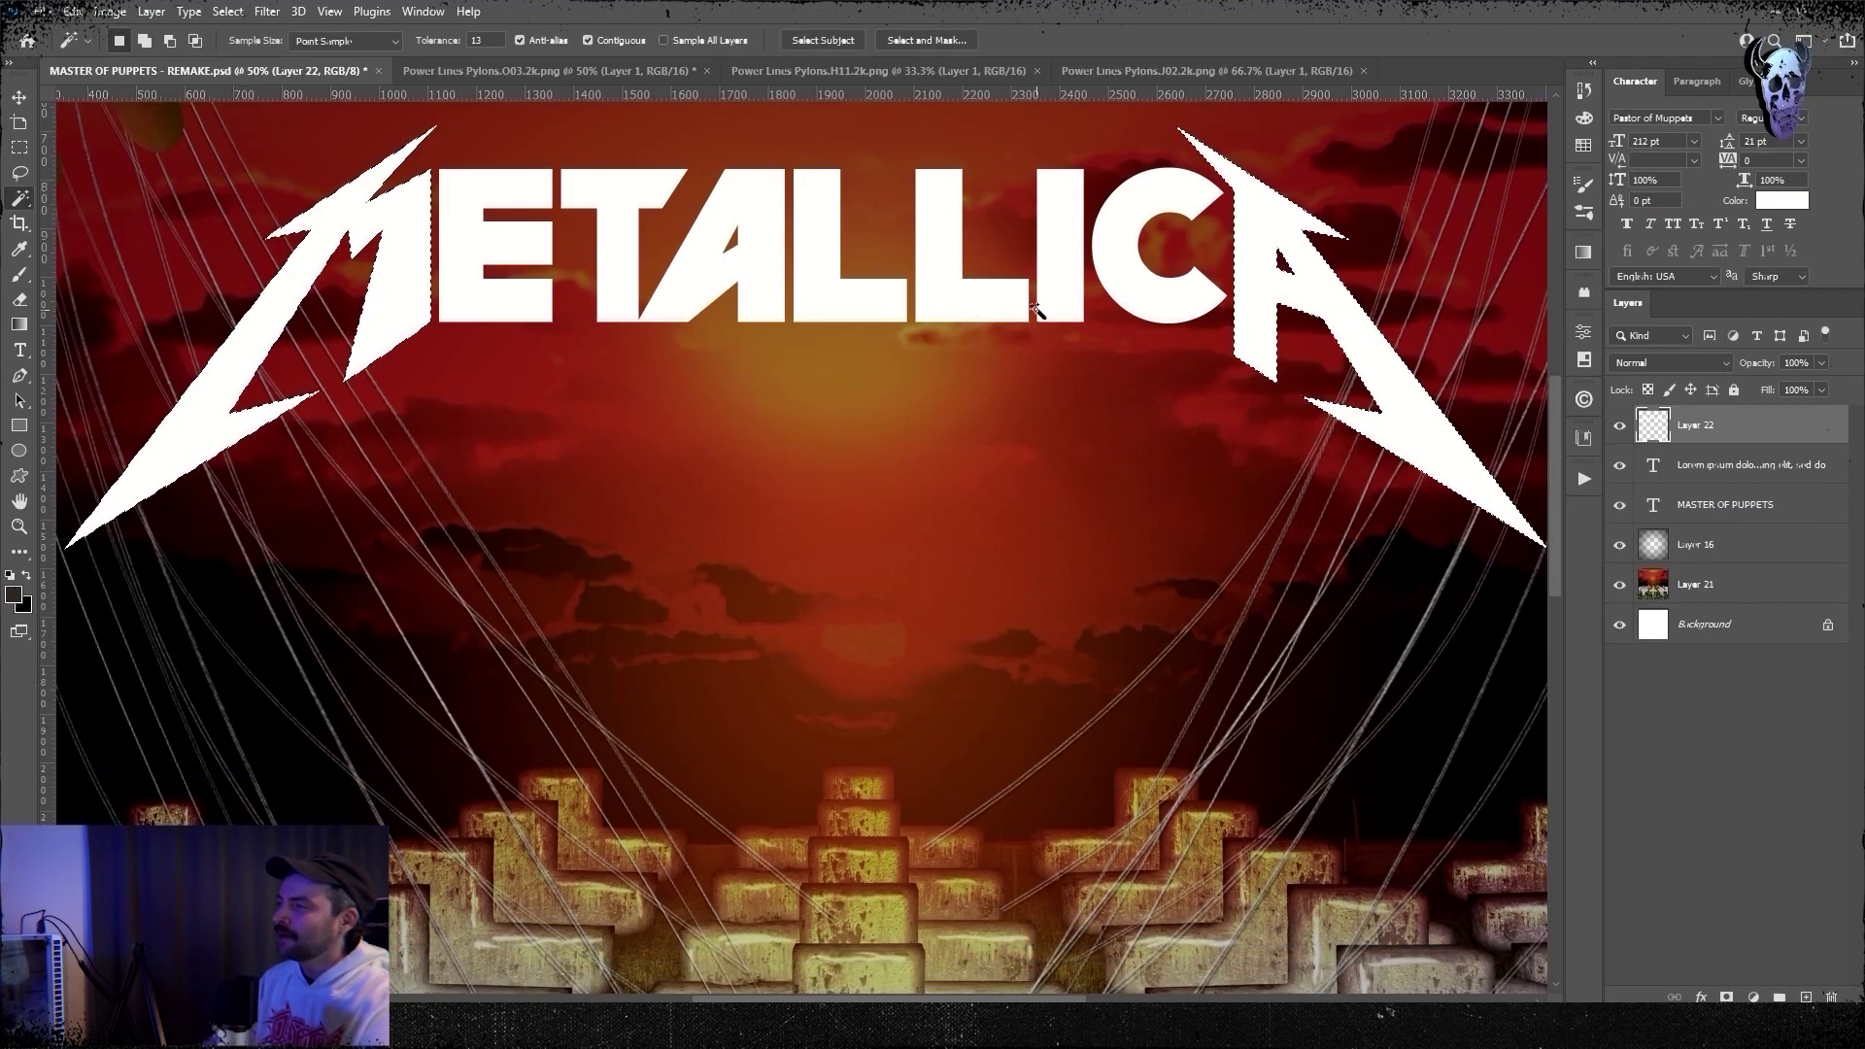
- Copy the outer M and A, stretch them taller with Free Transform, and merge them with the rest of the logo
key("ctrl+j")
key("ctrl+t")
key("ctrl+minus")
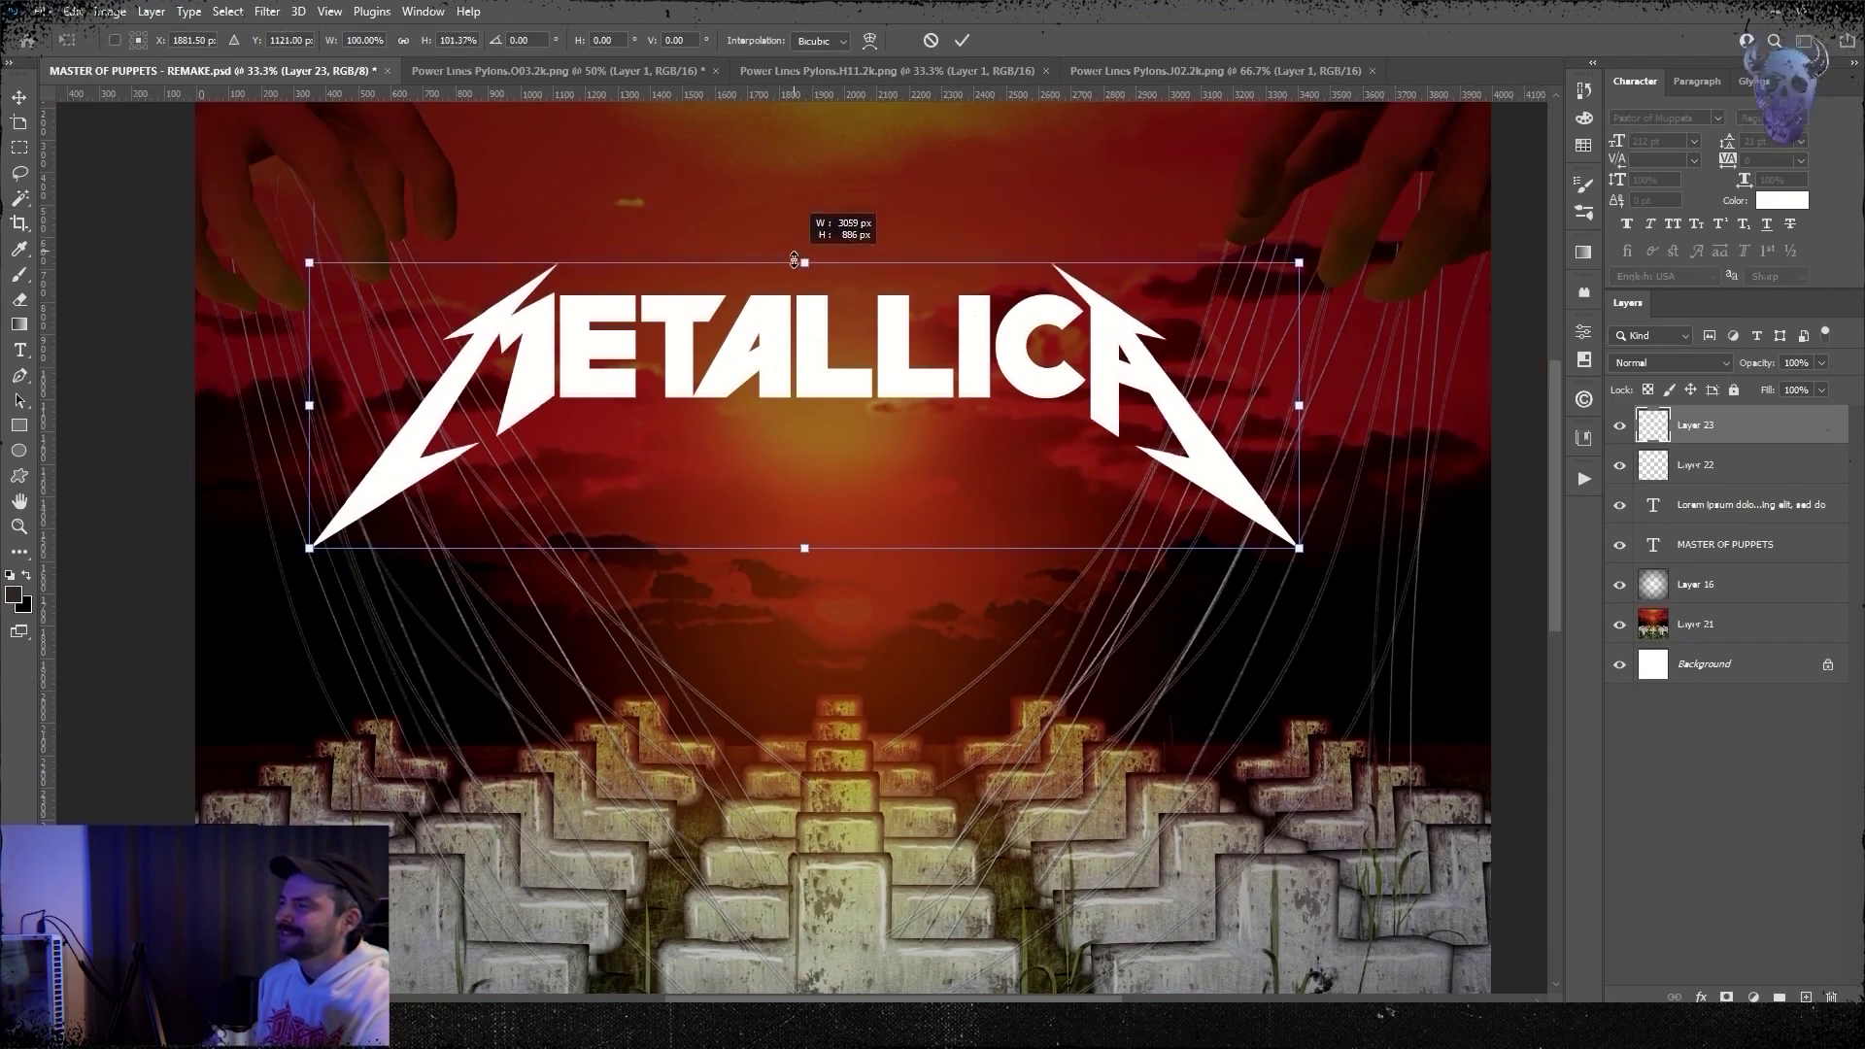
key("ctrl+t")
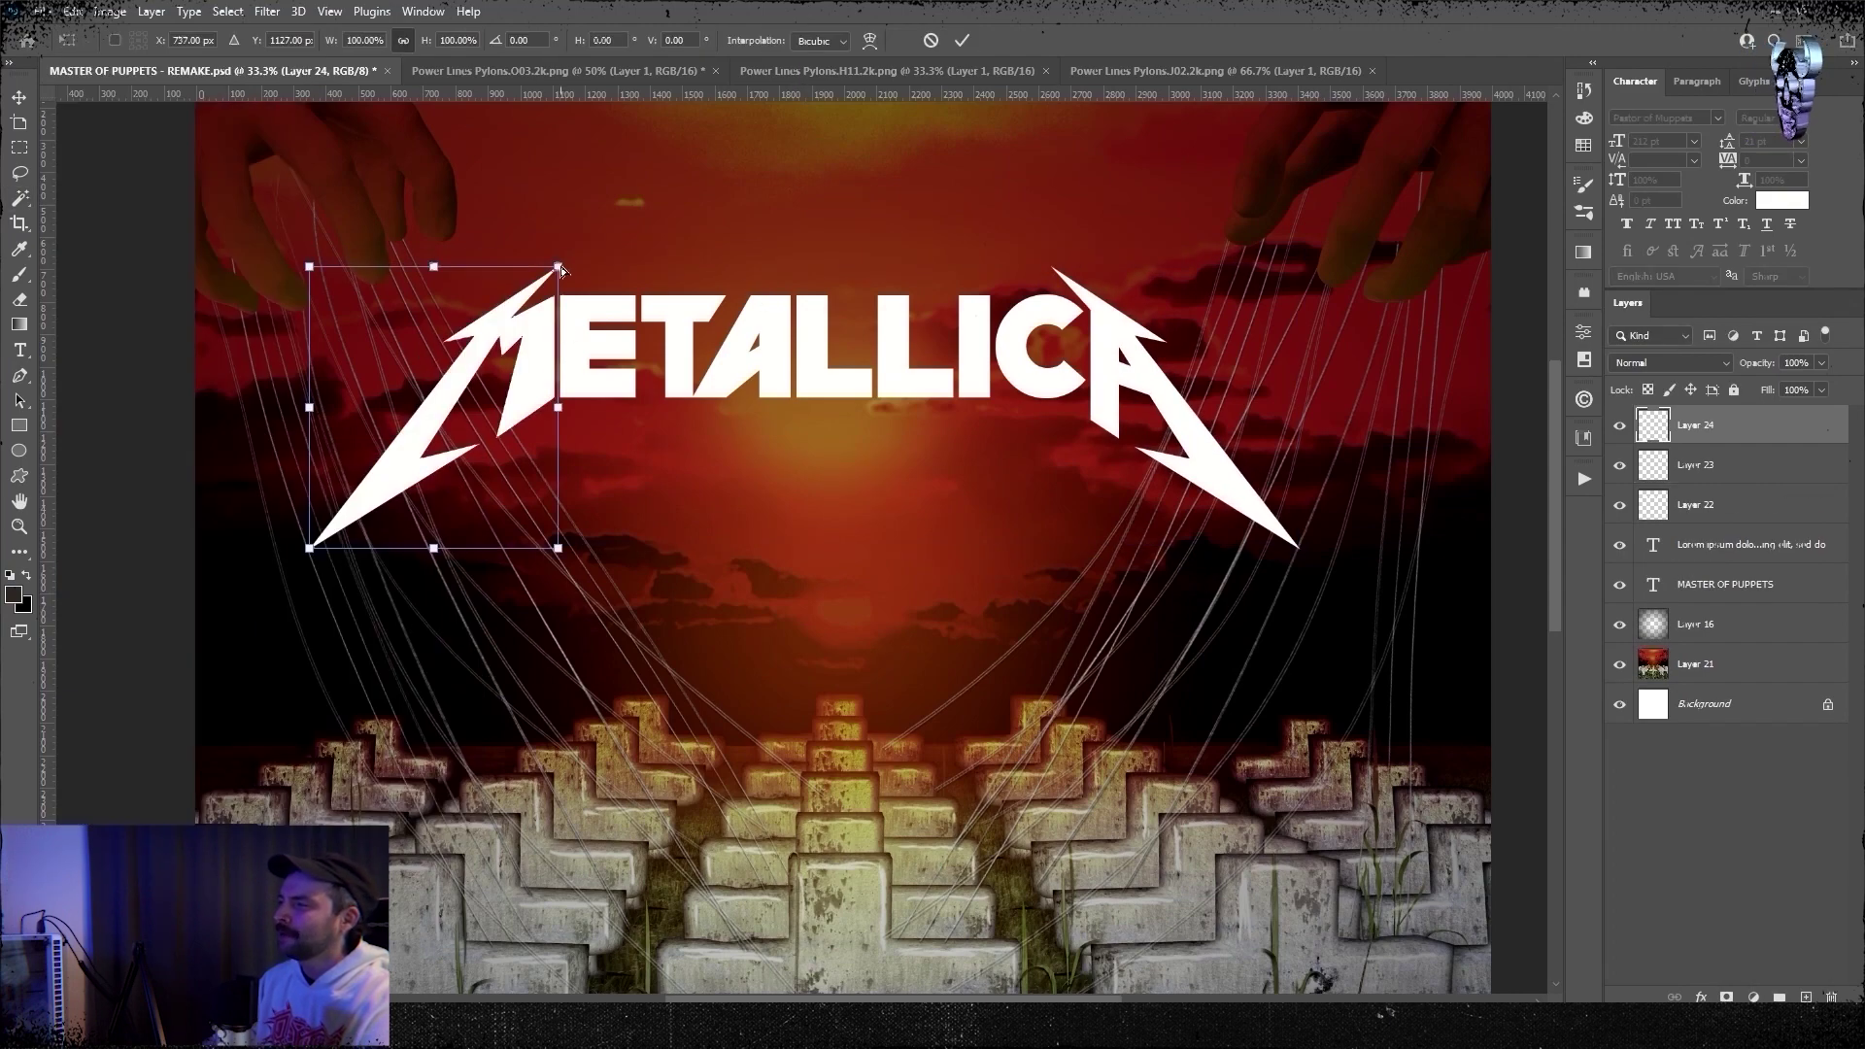
left_click(1636, 478, "shift")
key("ctrl+e")
key("ctrl+t")
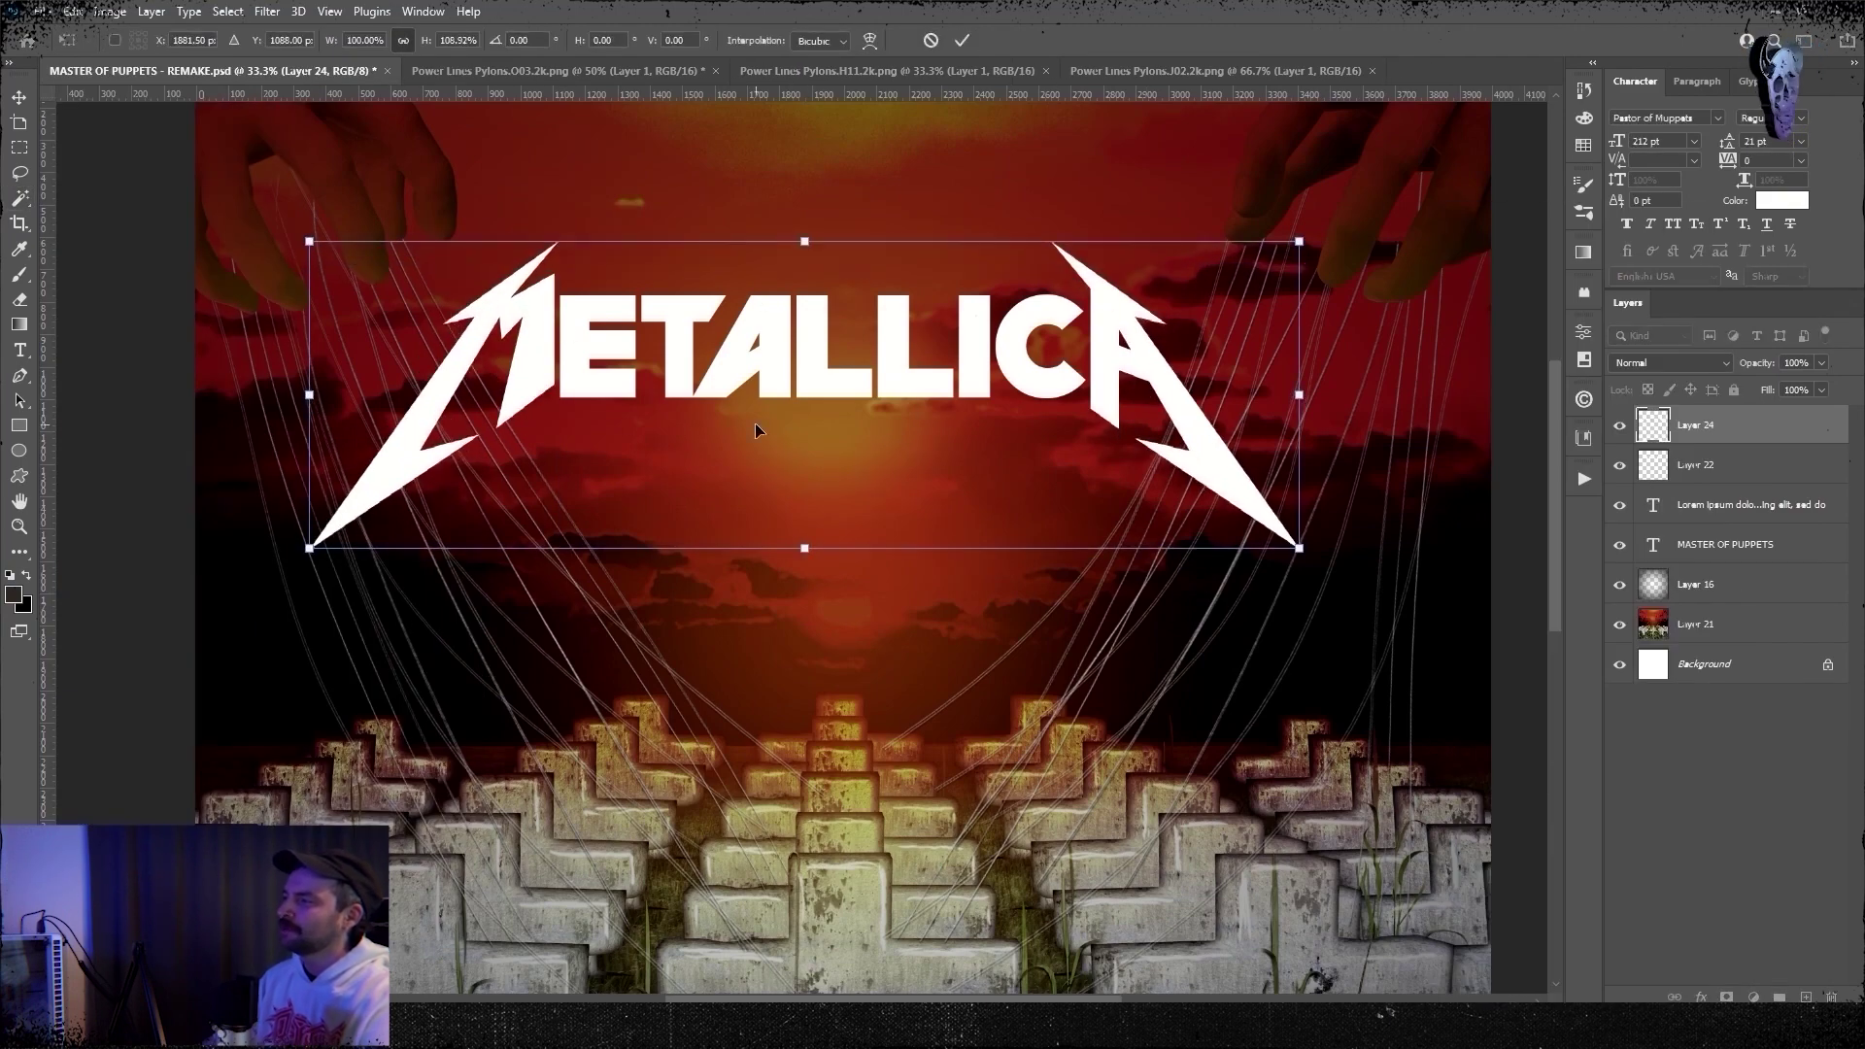
left_click(1690, 465, "shift")
right_click(1689, 466)
left_click(1515, 763)
- Copy the flat logo into a new document and invert that document's background to black
key("ctrl+minus")
key("ctrl+minus")
left_click(1653, 426, "ctrl")
key("Return")
key("ctrl+v")
left_click(1704, 465)
key("ctrl+i")
- Extrude the pasted logo in 3D and adjust it so the dark depth extends beneath the white letters
left_click(1694, 425)
left_click(298, 11)
left_click(379, 145)
key("ctrl+plus")
key("ctrl+plus")
left_click_drag(875, 535, 877, 301)
scroll(877, 325, "up", 1)
left_click_drag(1415, 258, 1420, 252)
left_click_drag(881, 427, 867, 315)
- Select the outline of the extruded logo and copy it into the MASTER OF PUPPETS - REMAKE document
left_click(1581, 205)
left_click(1573, 326, "ctrl")
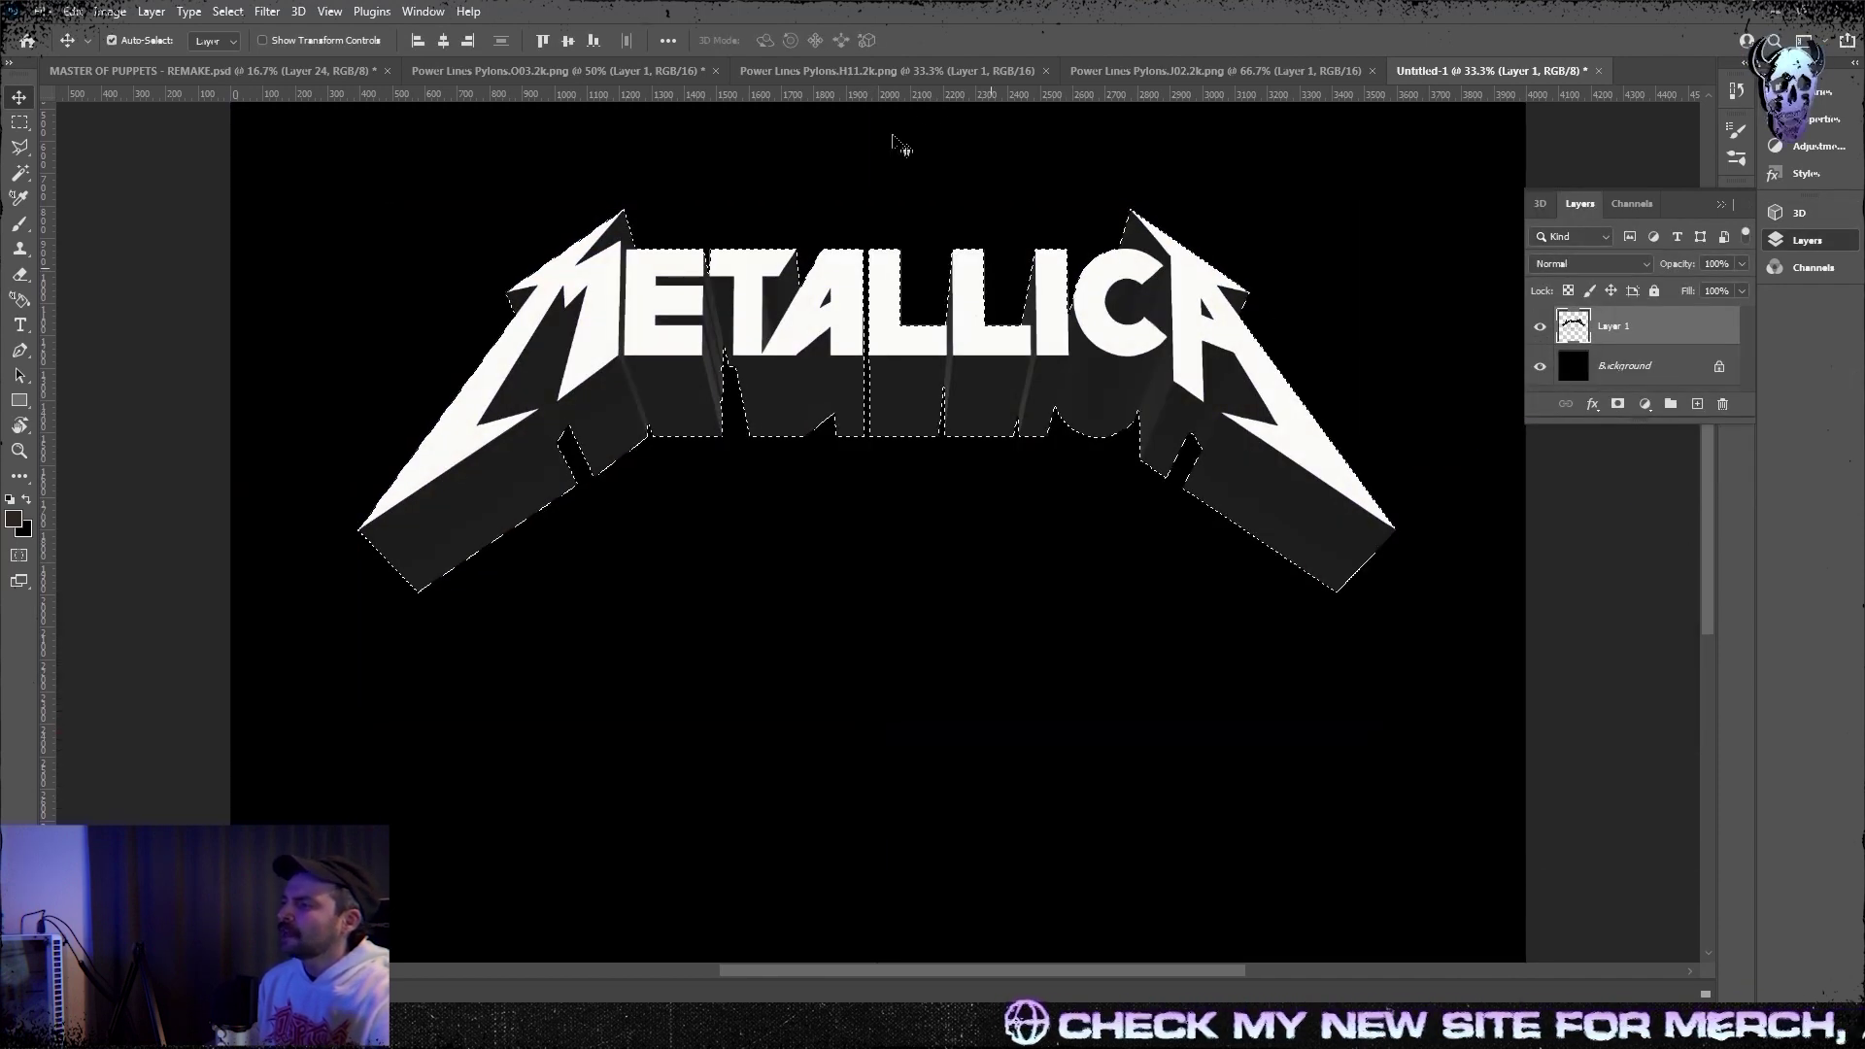
key("ctrl+c")
key("ctrl+Tab")
key("ctrl+v")
- Switch back to the regular workspace and hide the flat logo on Layer 24
left_click(423, 12)
mouse_move(461, 49)
left_click(730, 84)
left_click(1618, 464)
- Position the extruded logo between the hands above the sun and adjust its height with Free Transform
key("ctrl+t")
left_click_drag(728, 377, 748, 343)
left_click_drag(801, 505, 802, 523)
left_click_drag(801, 246, 802, 257)
left_click_drag(735, 414, 735, 406)
key("Return")
- Copy the logo's white front faces to a new layer and invert the colours of the extruded logo on Layer 25
key("w")
key("ctrl+plus")
key("ctrl+plus")
left_click_drag(907, 415, 874, 664)
left_click(503, 292)
left_click(541, 281, "shift")
left_click(638, 258, "shift")
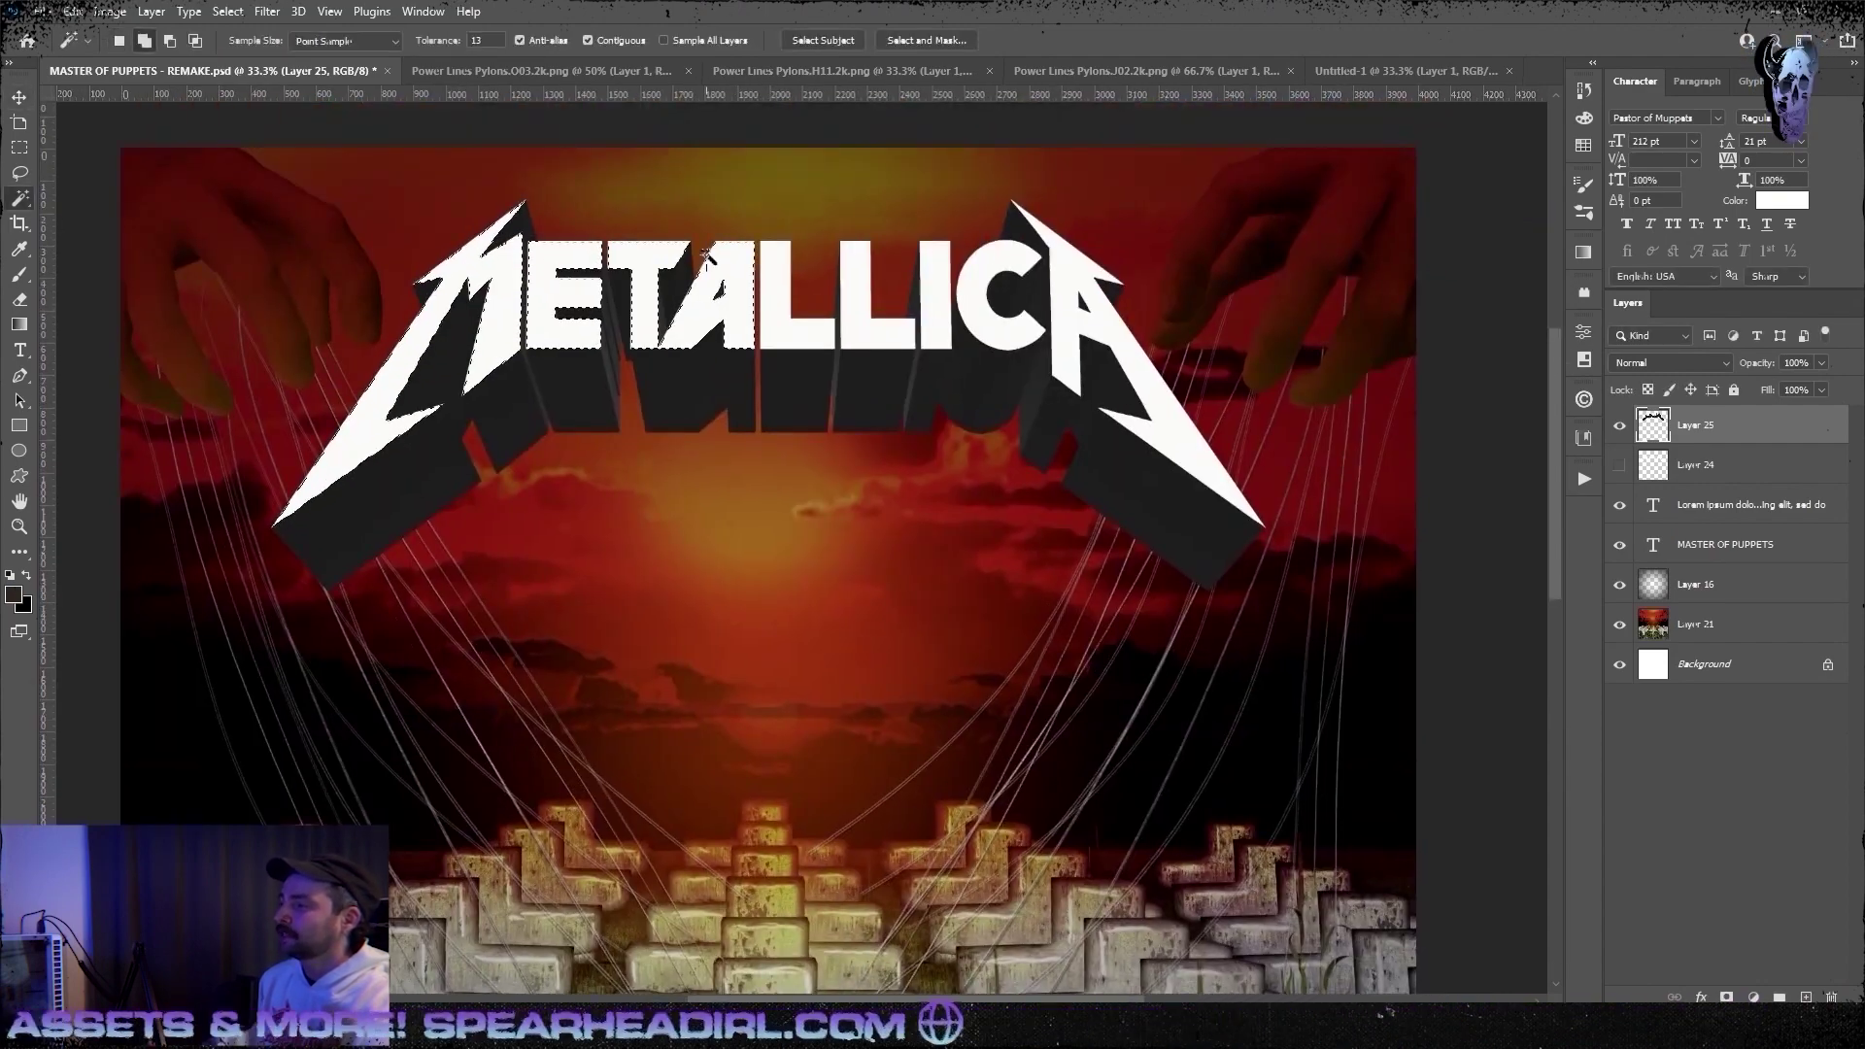
left_click(970, 276, "shift")
left_click(1069, 282, "shift")
key("ctrl+j")
left_click(1678, 471)
key("ctrl+i")
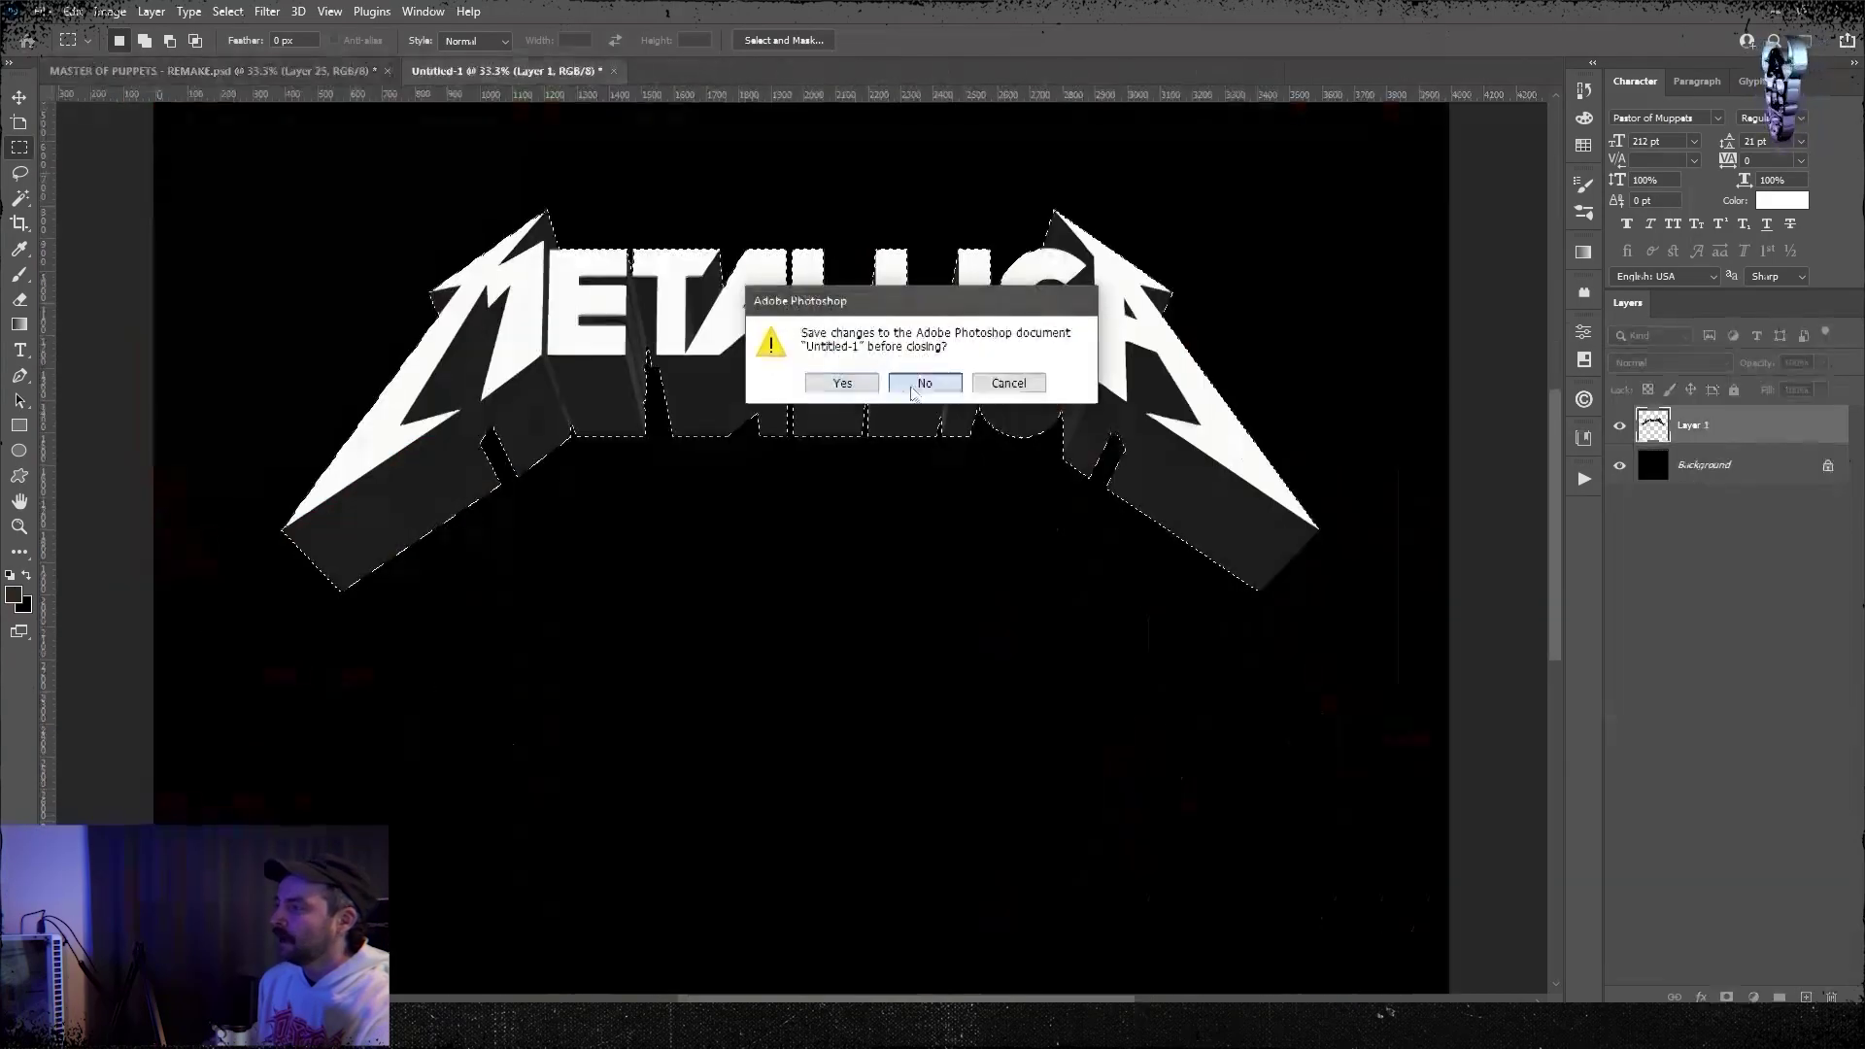
- Save the document as a separate file named MASTER OF PUPPETS - REMAKE - LOGO.psd
key("ctrl+shift+s")
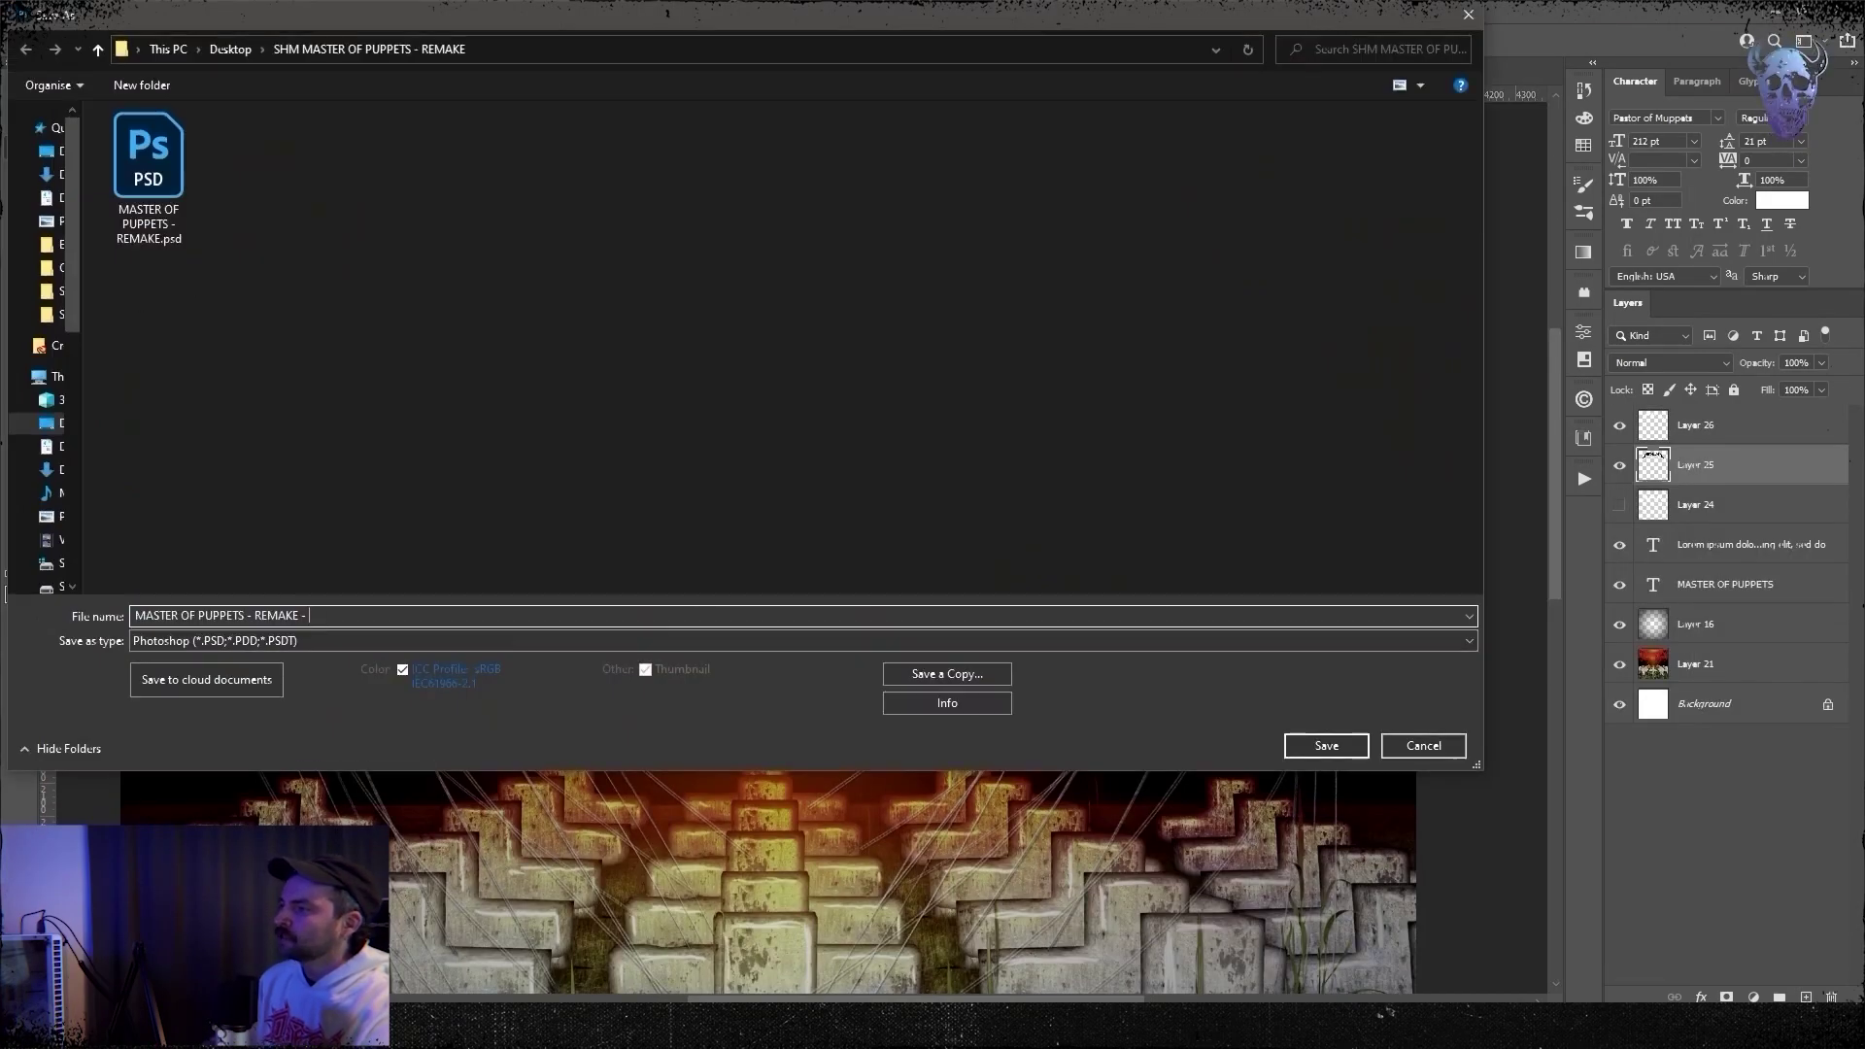
key("Return")
- Place the natural pink marble texture directly above Layer 25 and stretch it across the whole logo
scroll(901, 628, "down", 5)
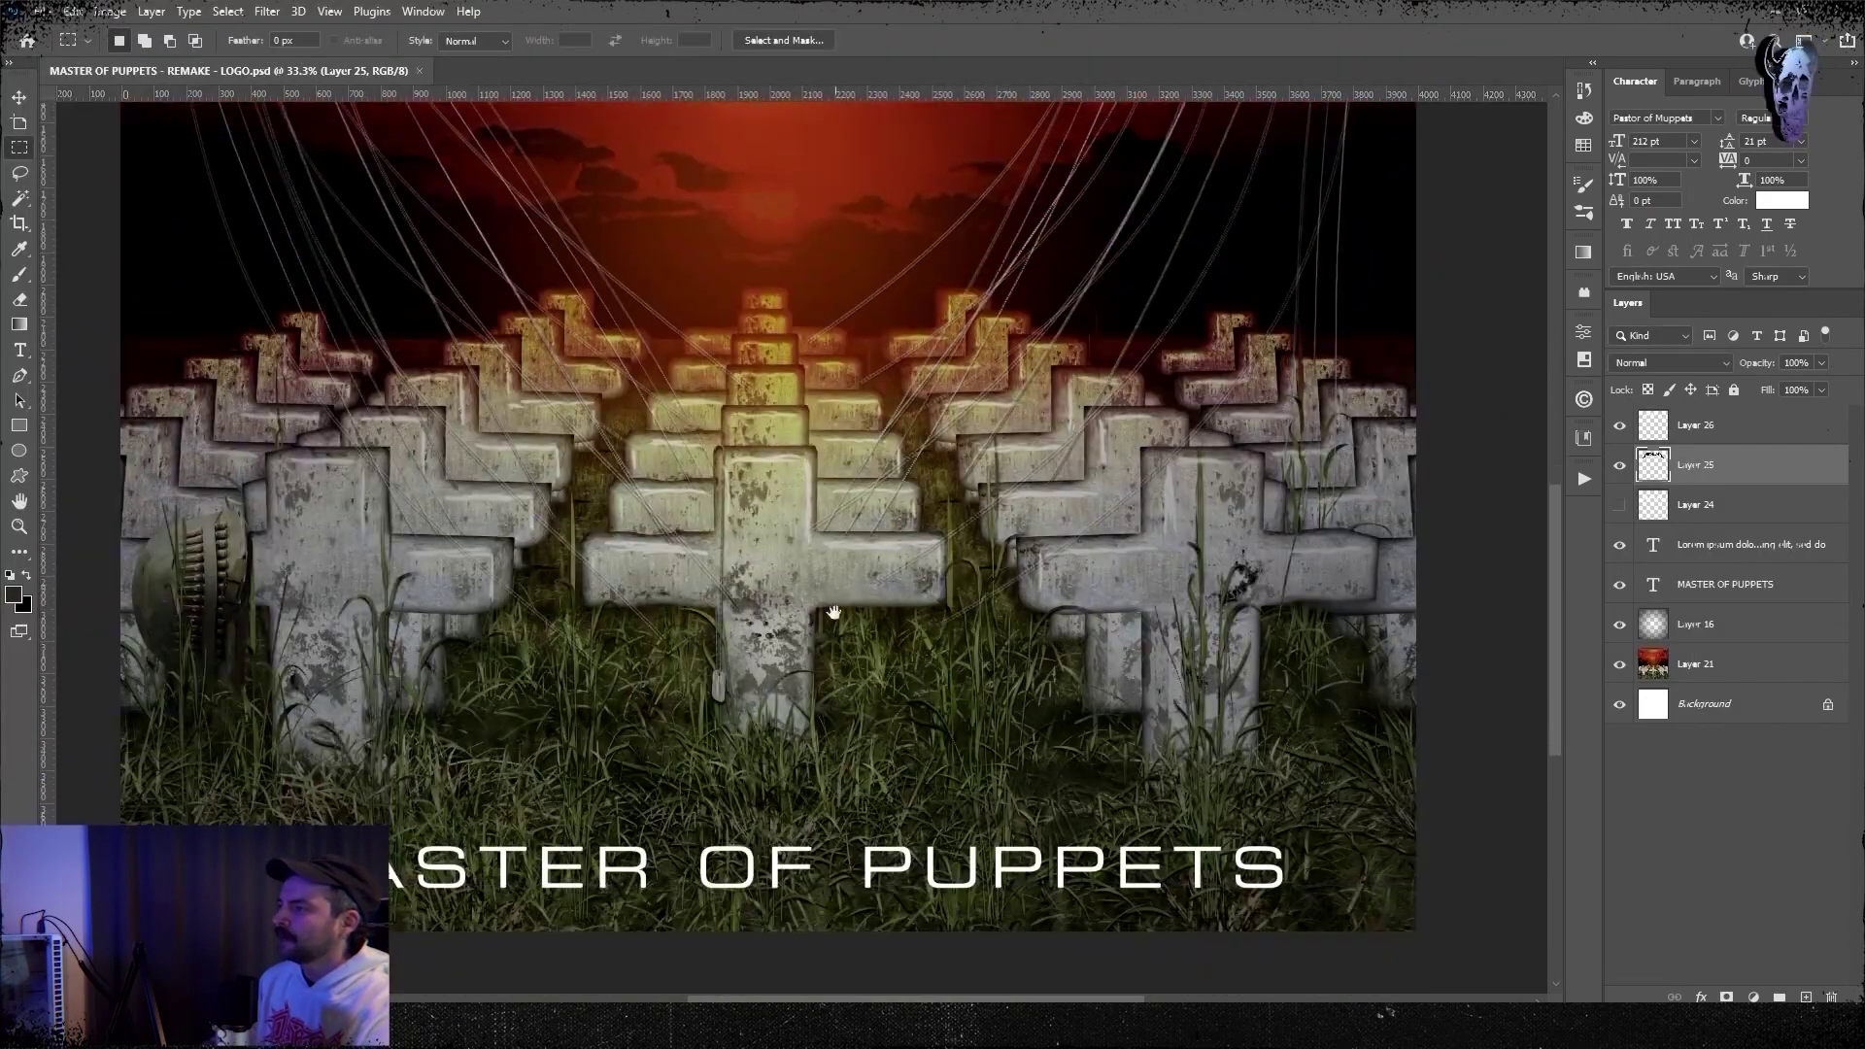
scroll(901, 628, "up", 5)
left_click_drag(902, 629, 929, 628)
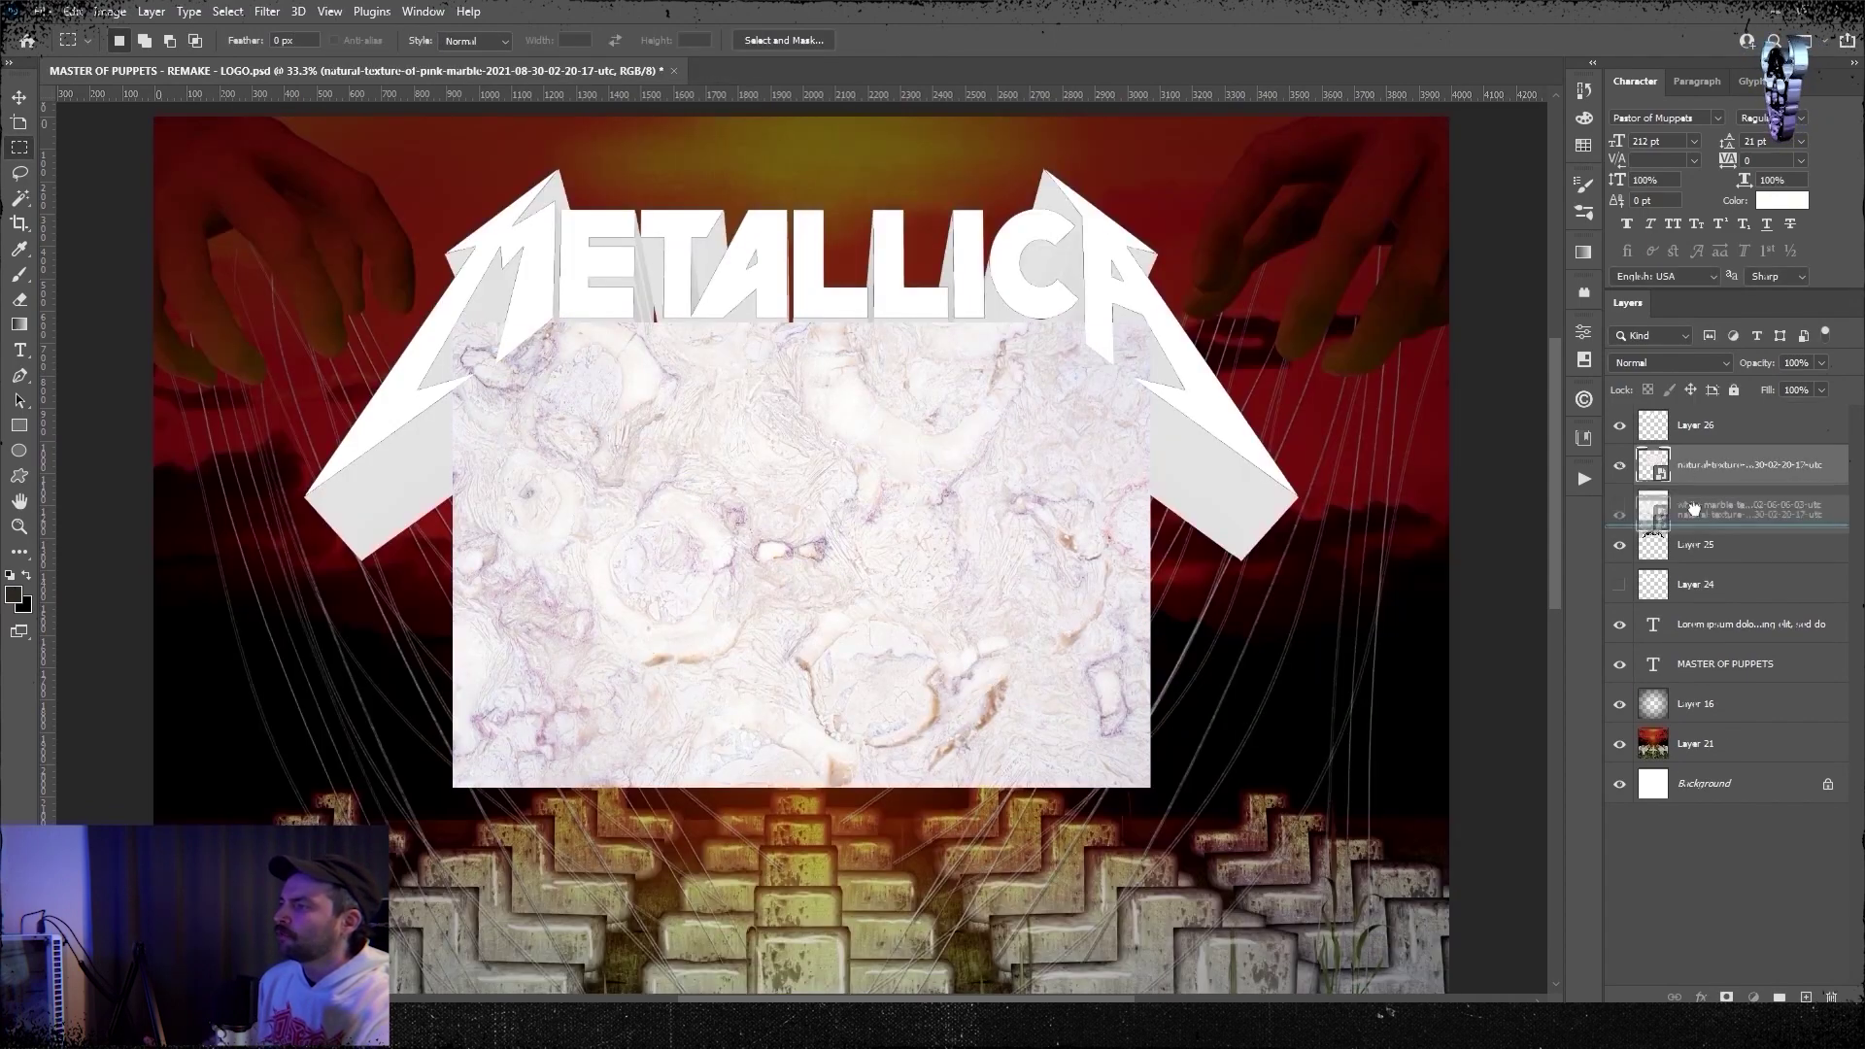
left_click(73, 11)
mouse_move(103, 455)
left_click(346, 557)
left_click_drag(452, 621, 242, 620)
left_click_drag(801, 158, 801, 170)
left_click_drag(801, 620, 803, 561)
key("Return")
- Rasterize the pink marble texture and delete everything outside the outline of the extruded logo on Layer 25
right_click(1694, 505)
left_click(1554, 529)
left_click(1653, 547, "ctrl")
key("ctrl+shift+i")
key("Delete")
key("ctrl+d")
- Show the white marble texture, move it above Layer 26 and resize it to cover the logo's front faces
left_click(1619, 465)
left_click_drag(1692, 465, 1691, 411)
key("ctrl+t")
left_click_drag(1448, 554, 1315, 554)
left_click_drag(154, 554, 301, 549)
left_click_drag(582, 622, 583, 520)
left_click_drag(809, 790, 809, 561)
key("Return")
key("ctrl+y")
key("ctrl+minus")
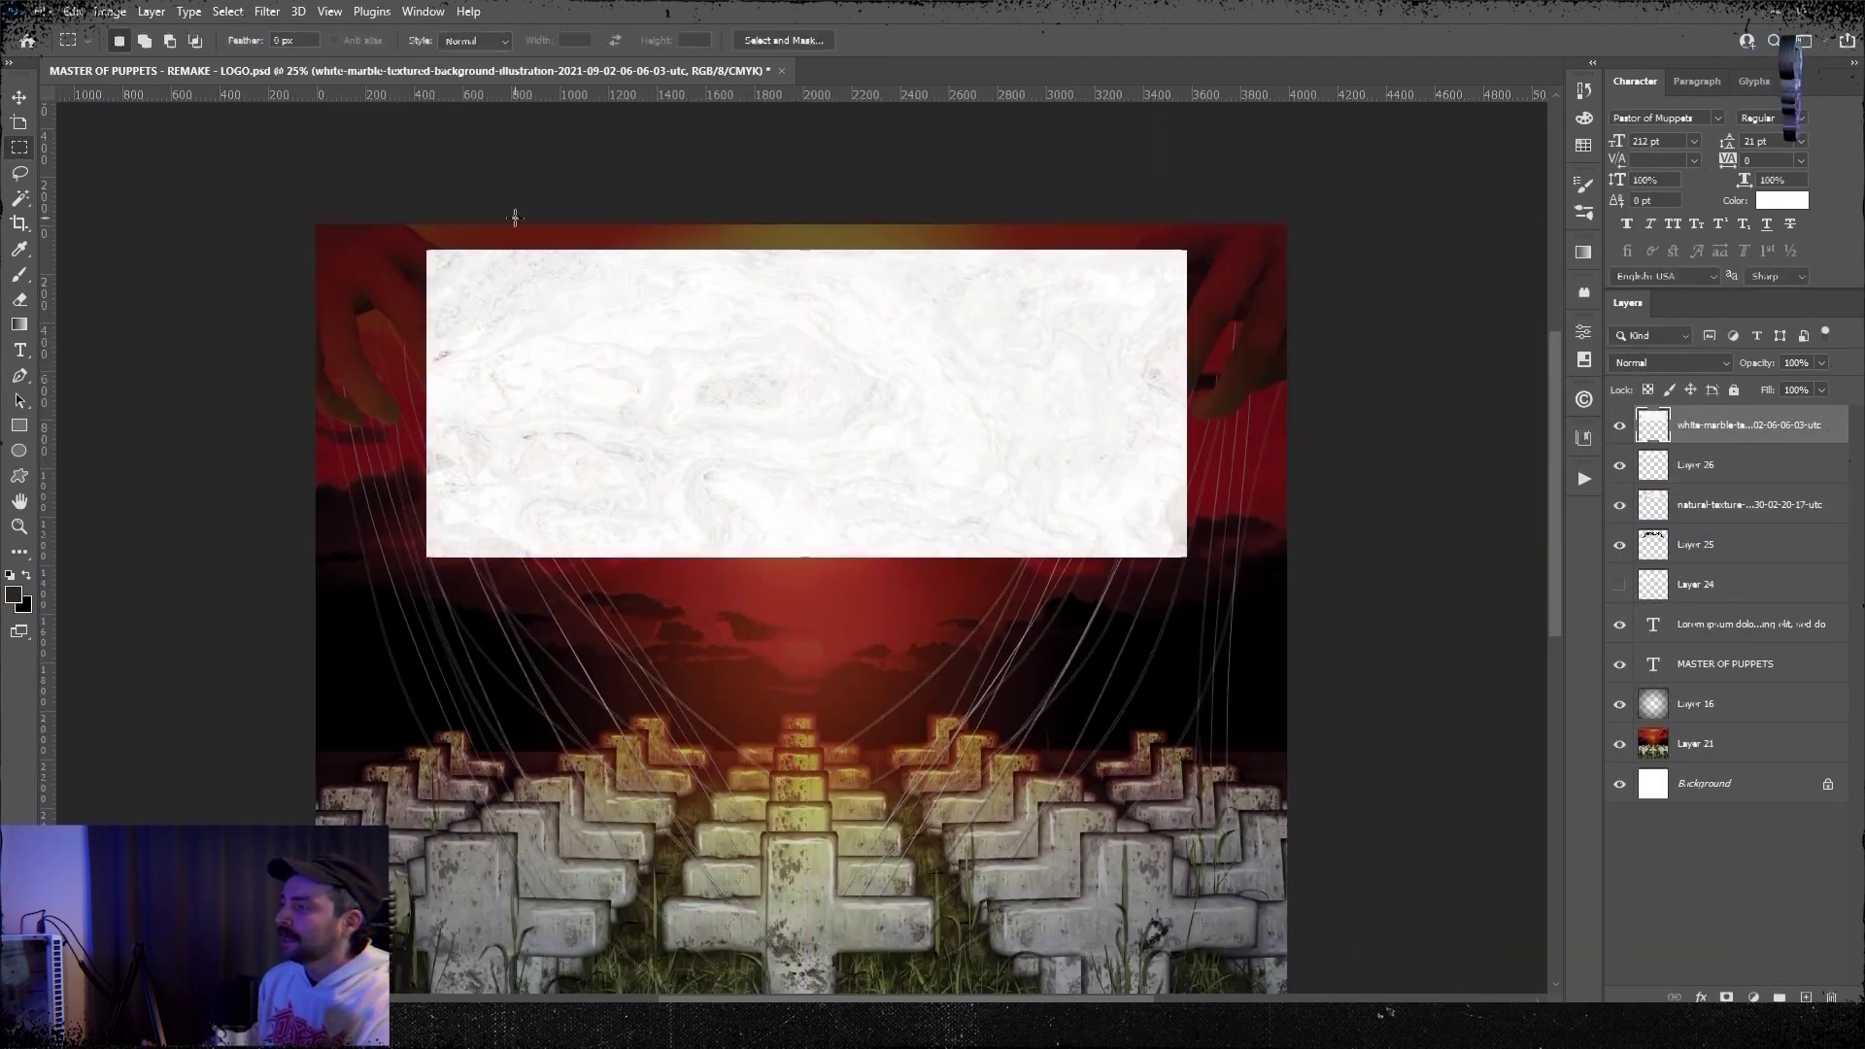
- Delete the white marble outside the front letter faces and set the pink marble layer's blending mode to Linear Burn
key("Delete")
key("ctrl+d")
left_click(1738, 504)
left_click(1670, 362)
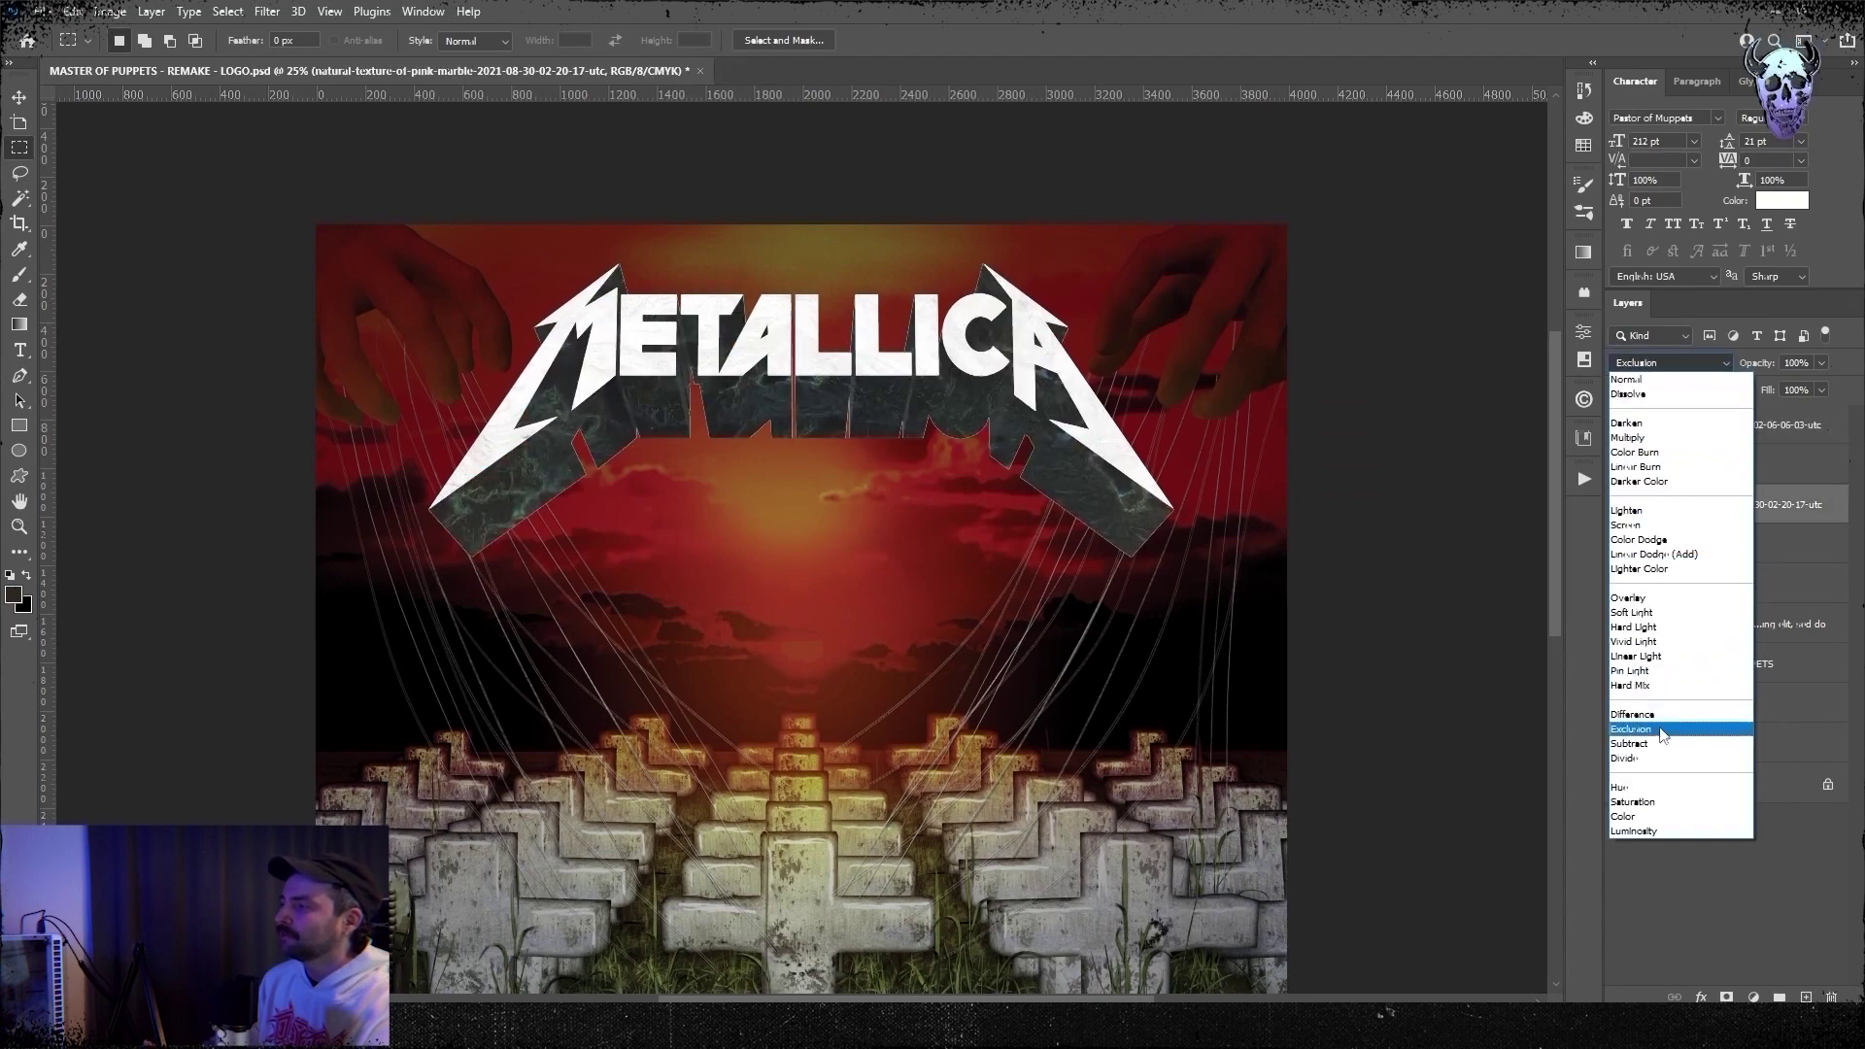
left_click(1635, 466)
- Darken the pink marble's Levels midtones to about 0.12 and shift its hue slightly with Hue/Saturation
left_click(110, 10)
left_click(340, 94)
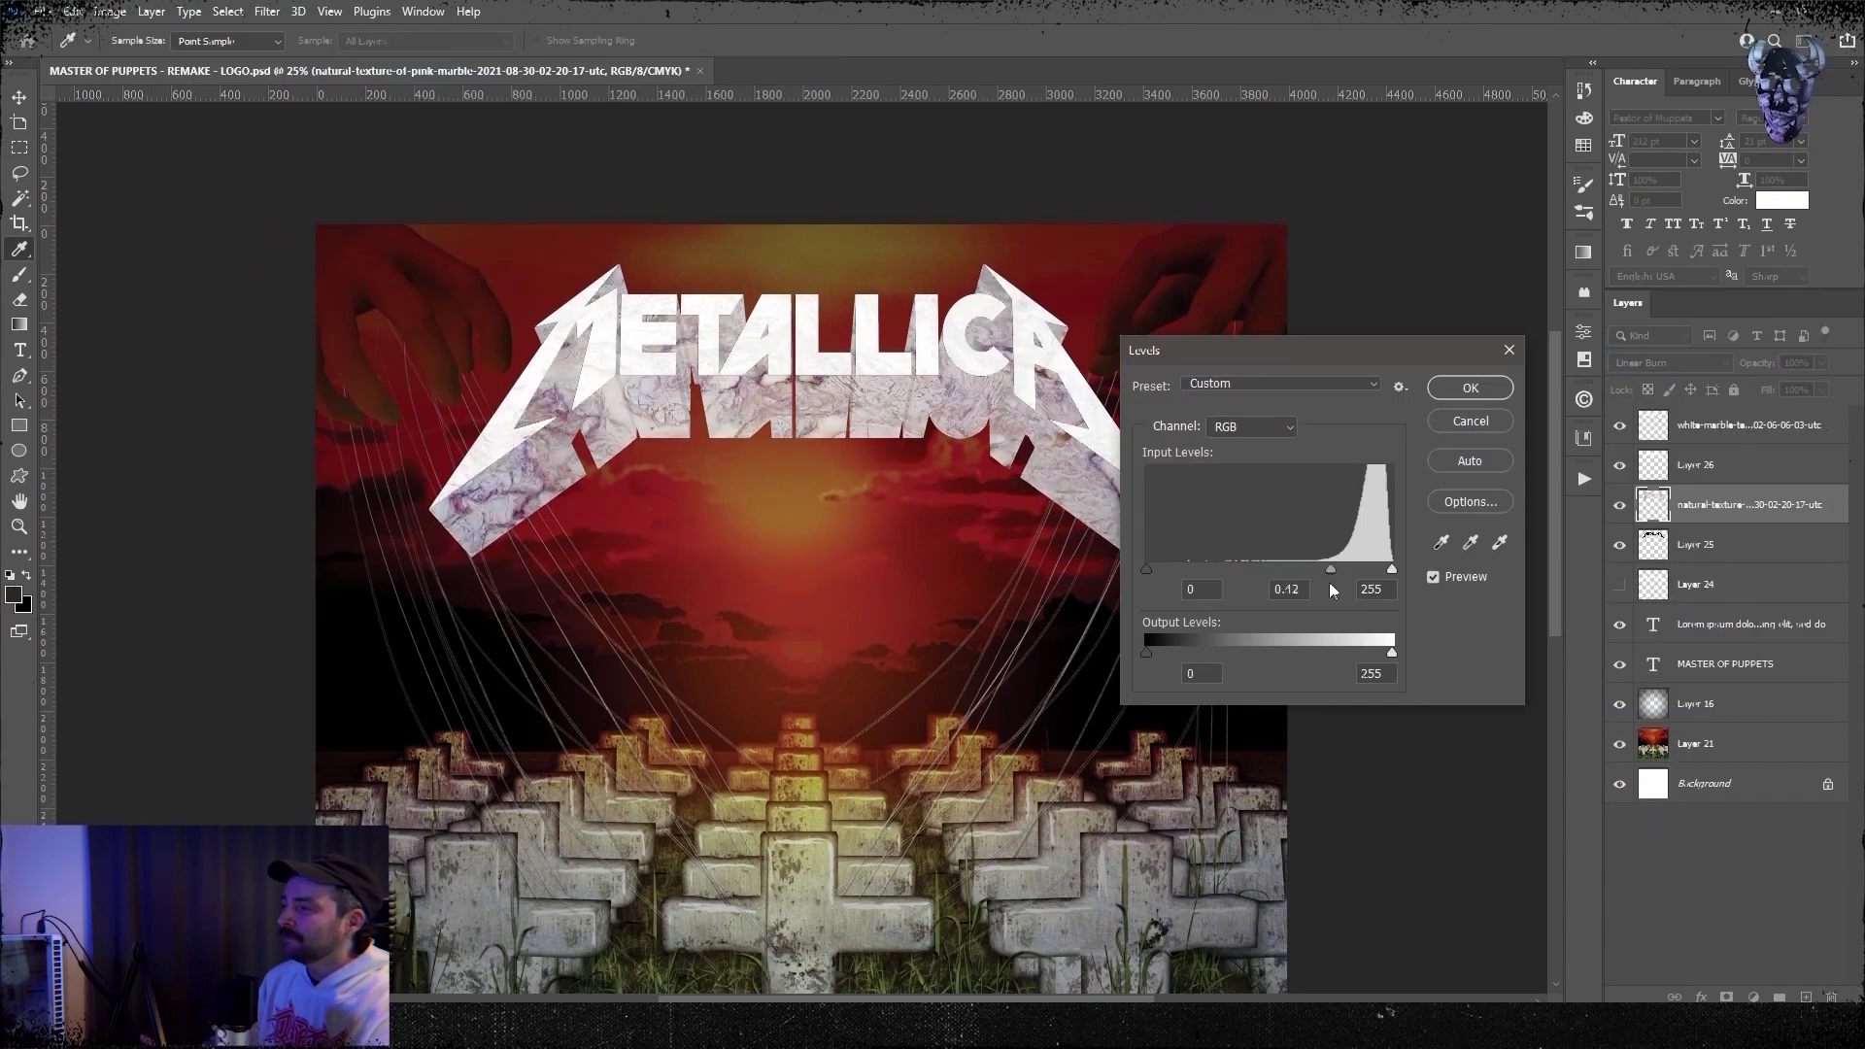
key("Return")
left_click(109, 11)
mouse_move(146, 61)
left_click(379, 162)
left_click_drag(1172, 580, 1174, 580)
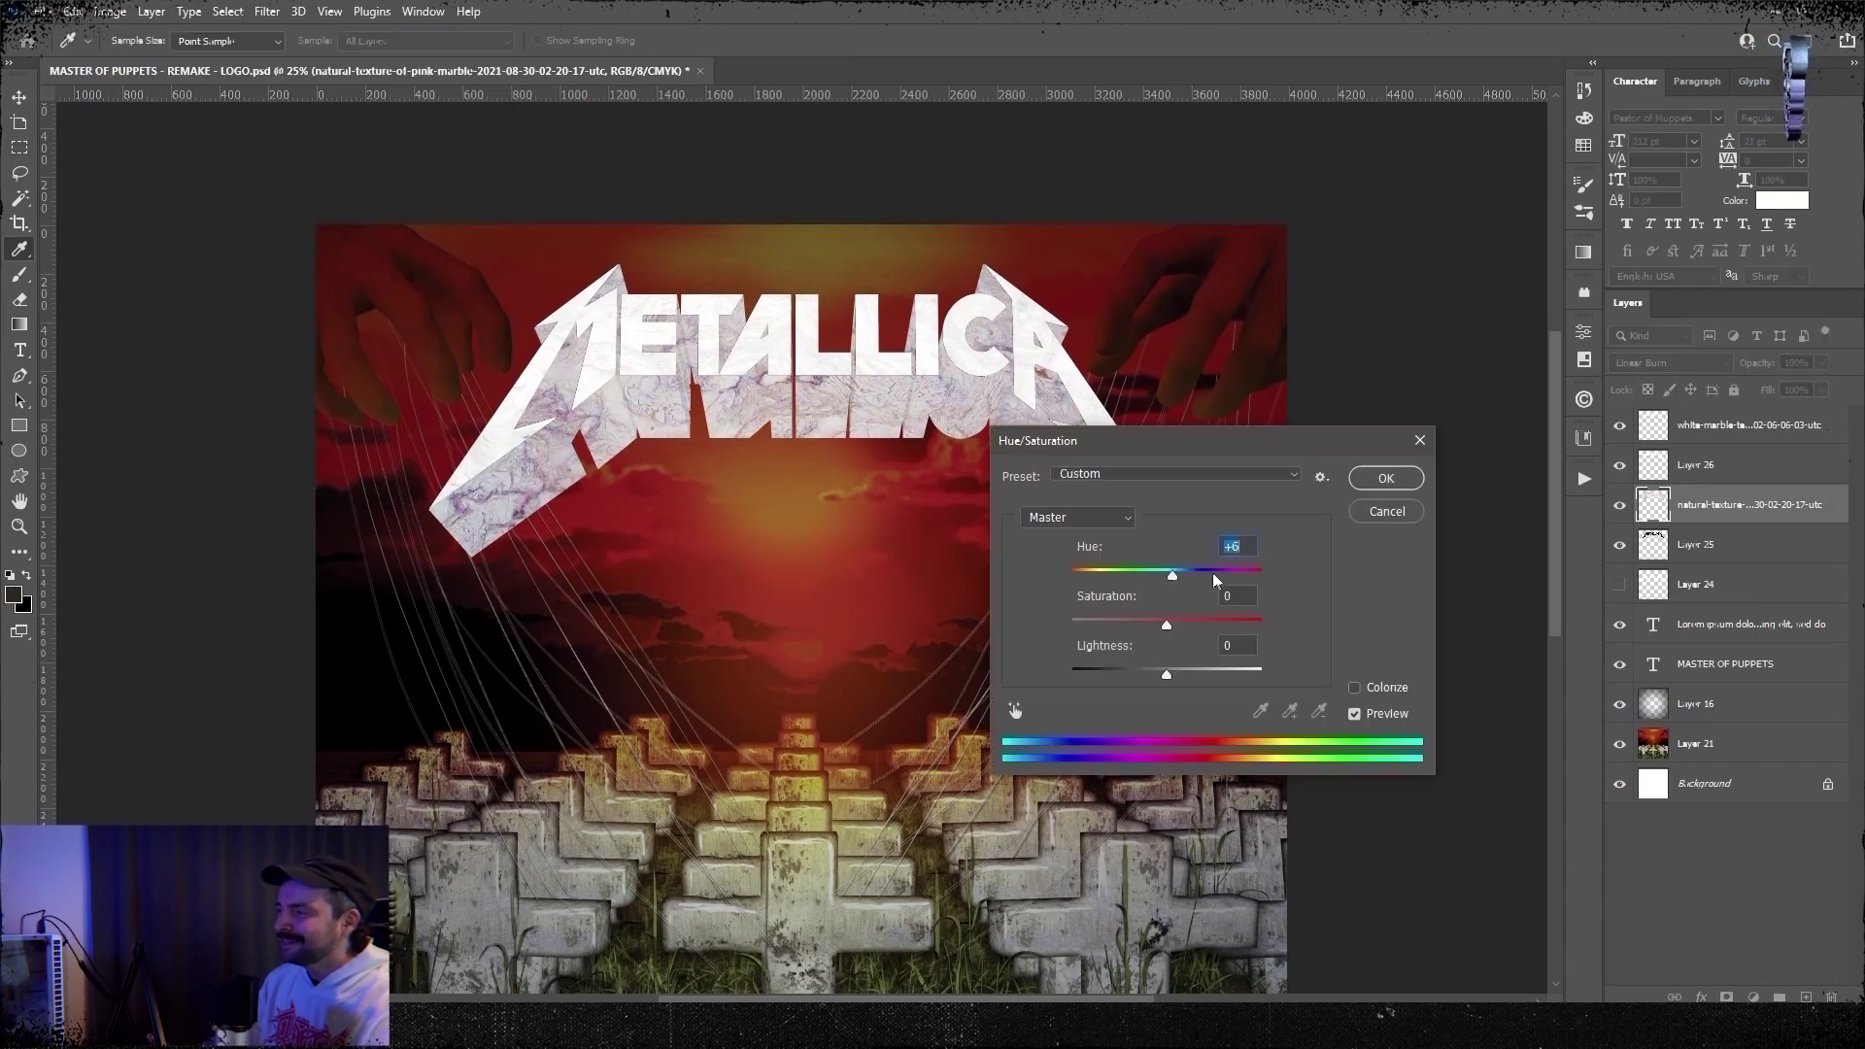
key("Return")
- Hide Layer 26 and set the white marble's Levels to about 0.41 midtones and 244 white input
left_click(1738, 424)
left_click(1619, 465)
key("ctrl+l")
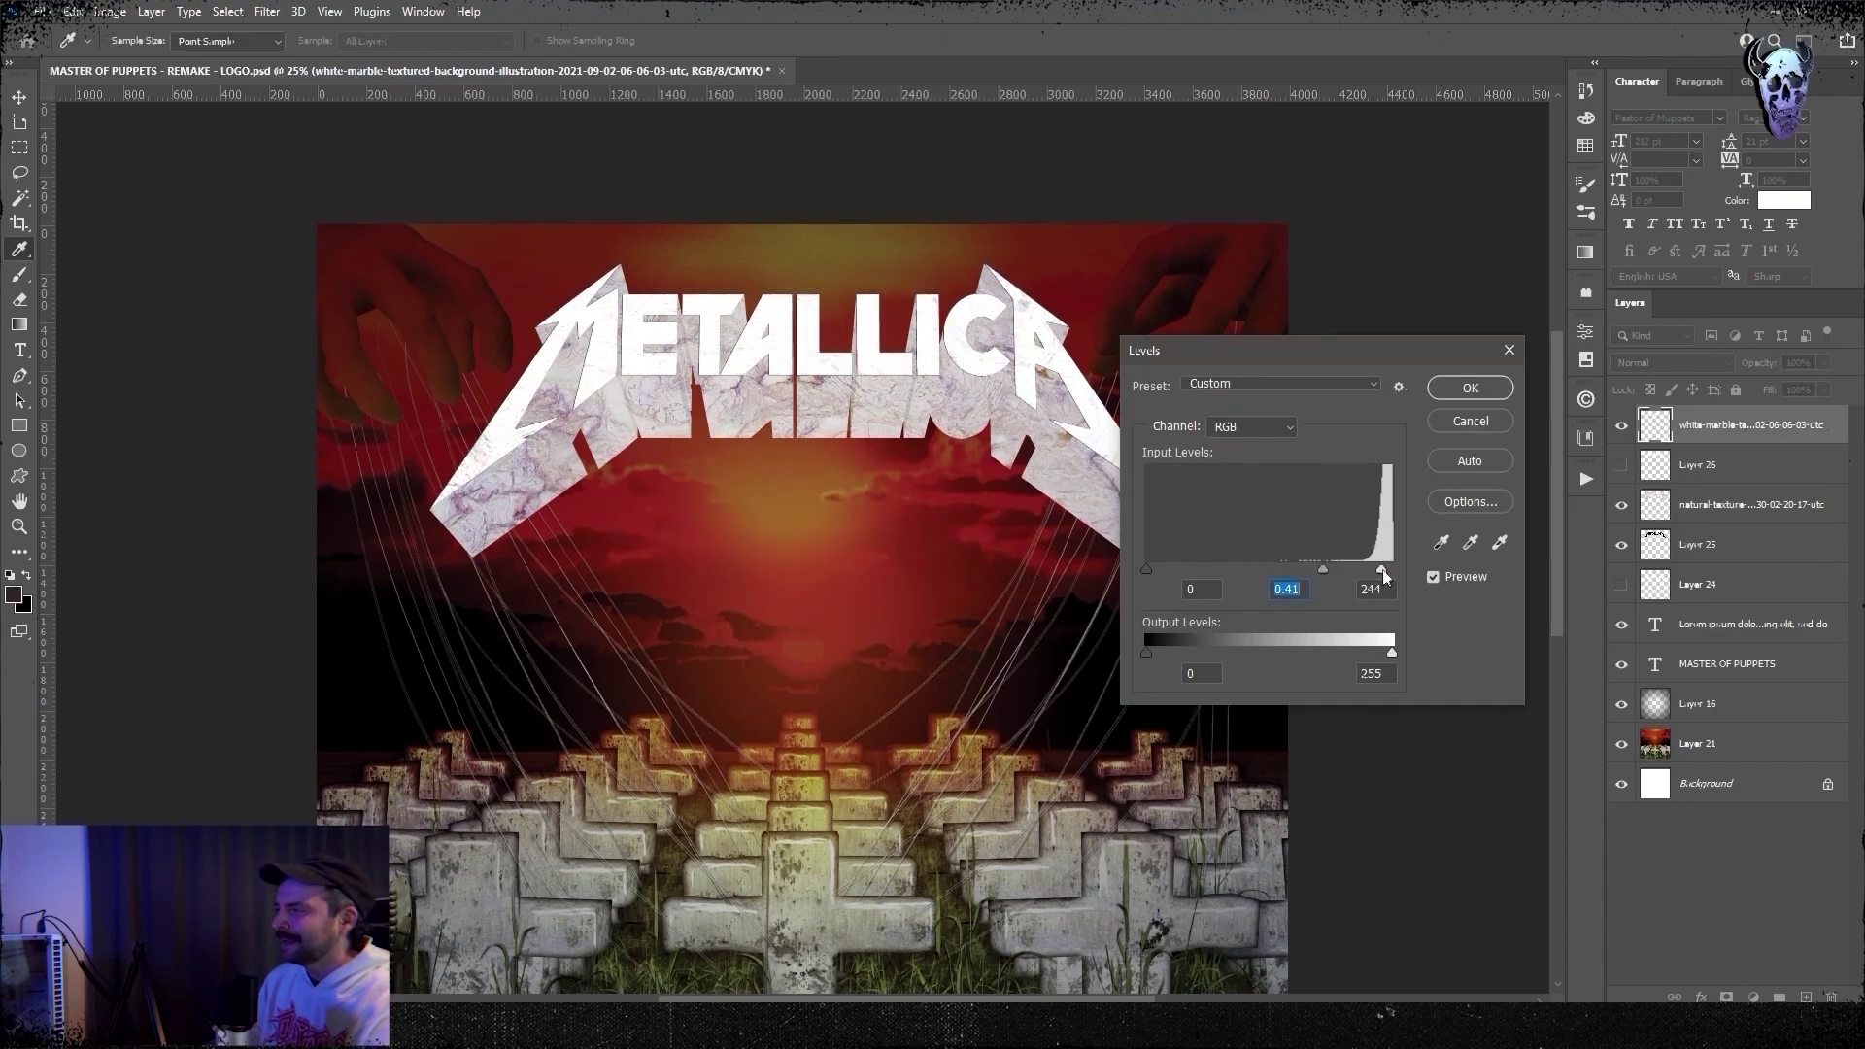
key("Return")
- Set the white marble layer's blending mode to Darken over the visible Layer 26
key("m")
key("ctrl+minus")
left_click(1670, 362)
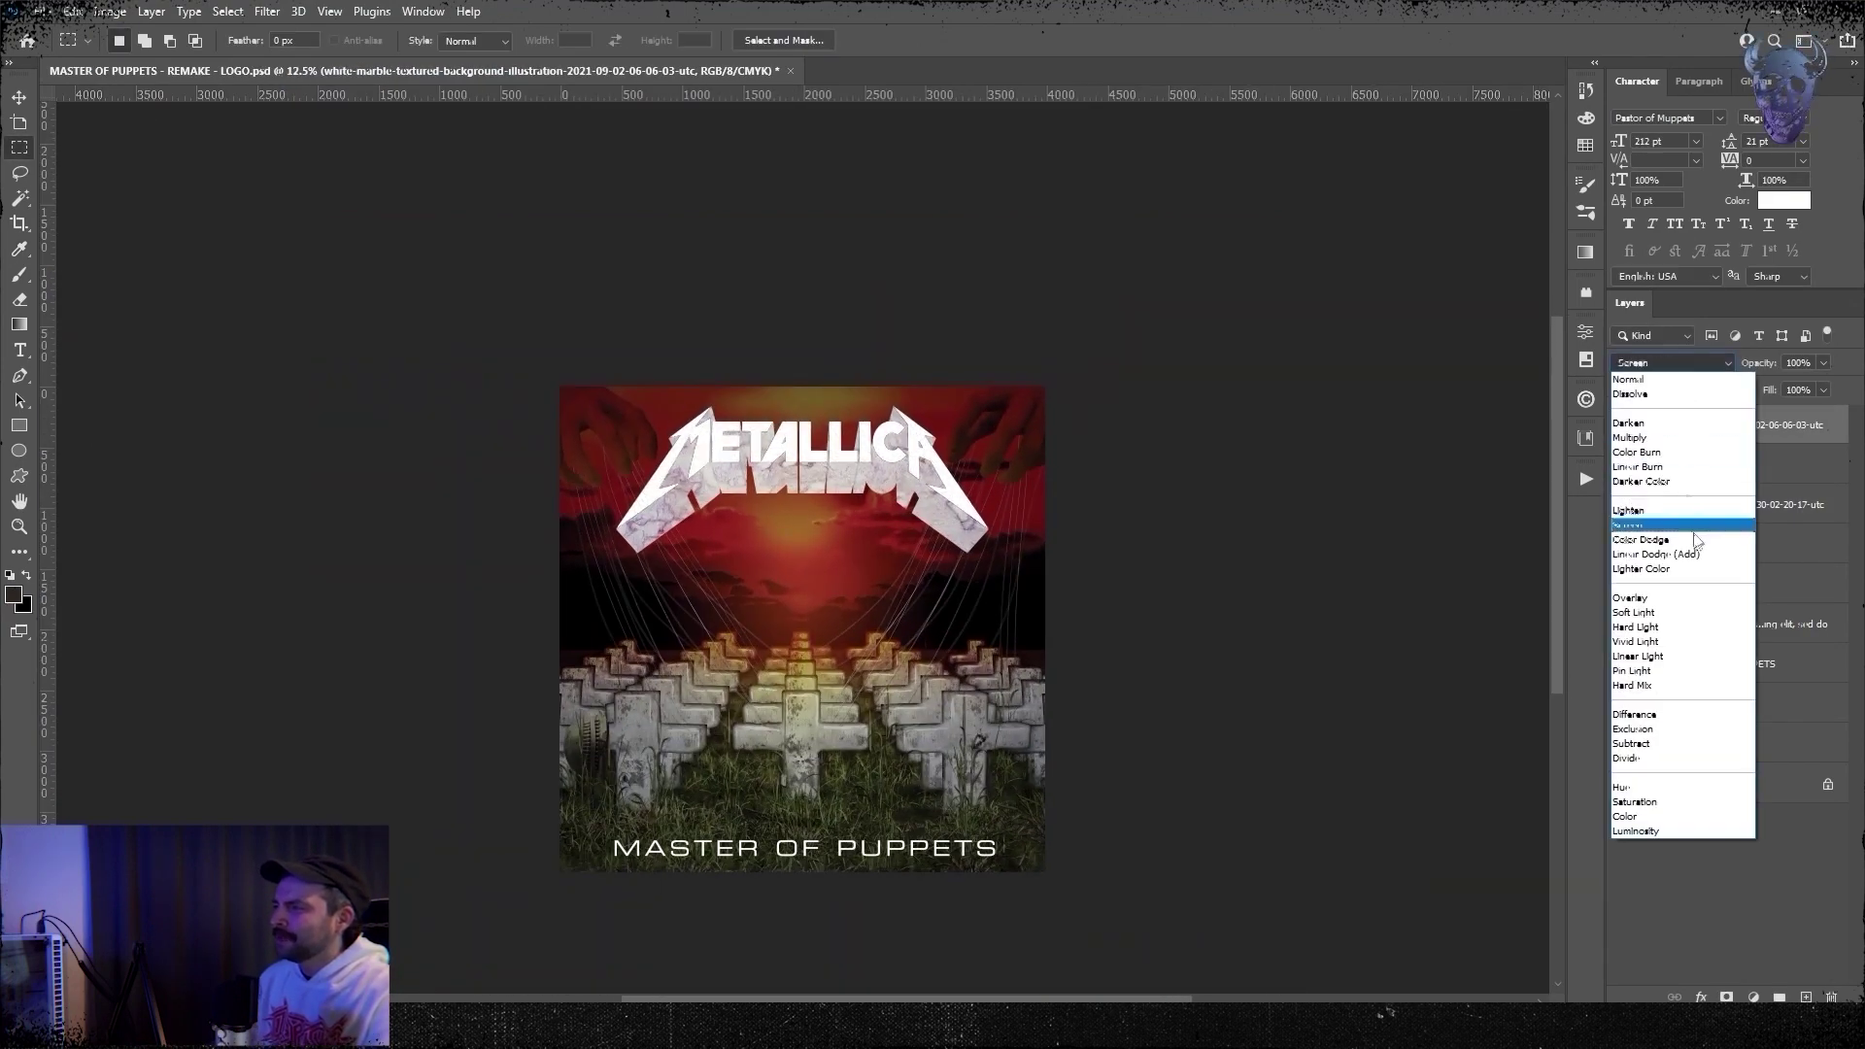
left_click(1680, 423)
key("ctrl+0")
left_click(1670, 362)
left_click(1644, 422)
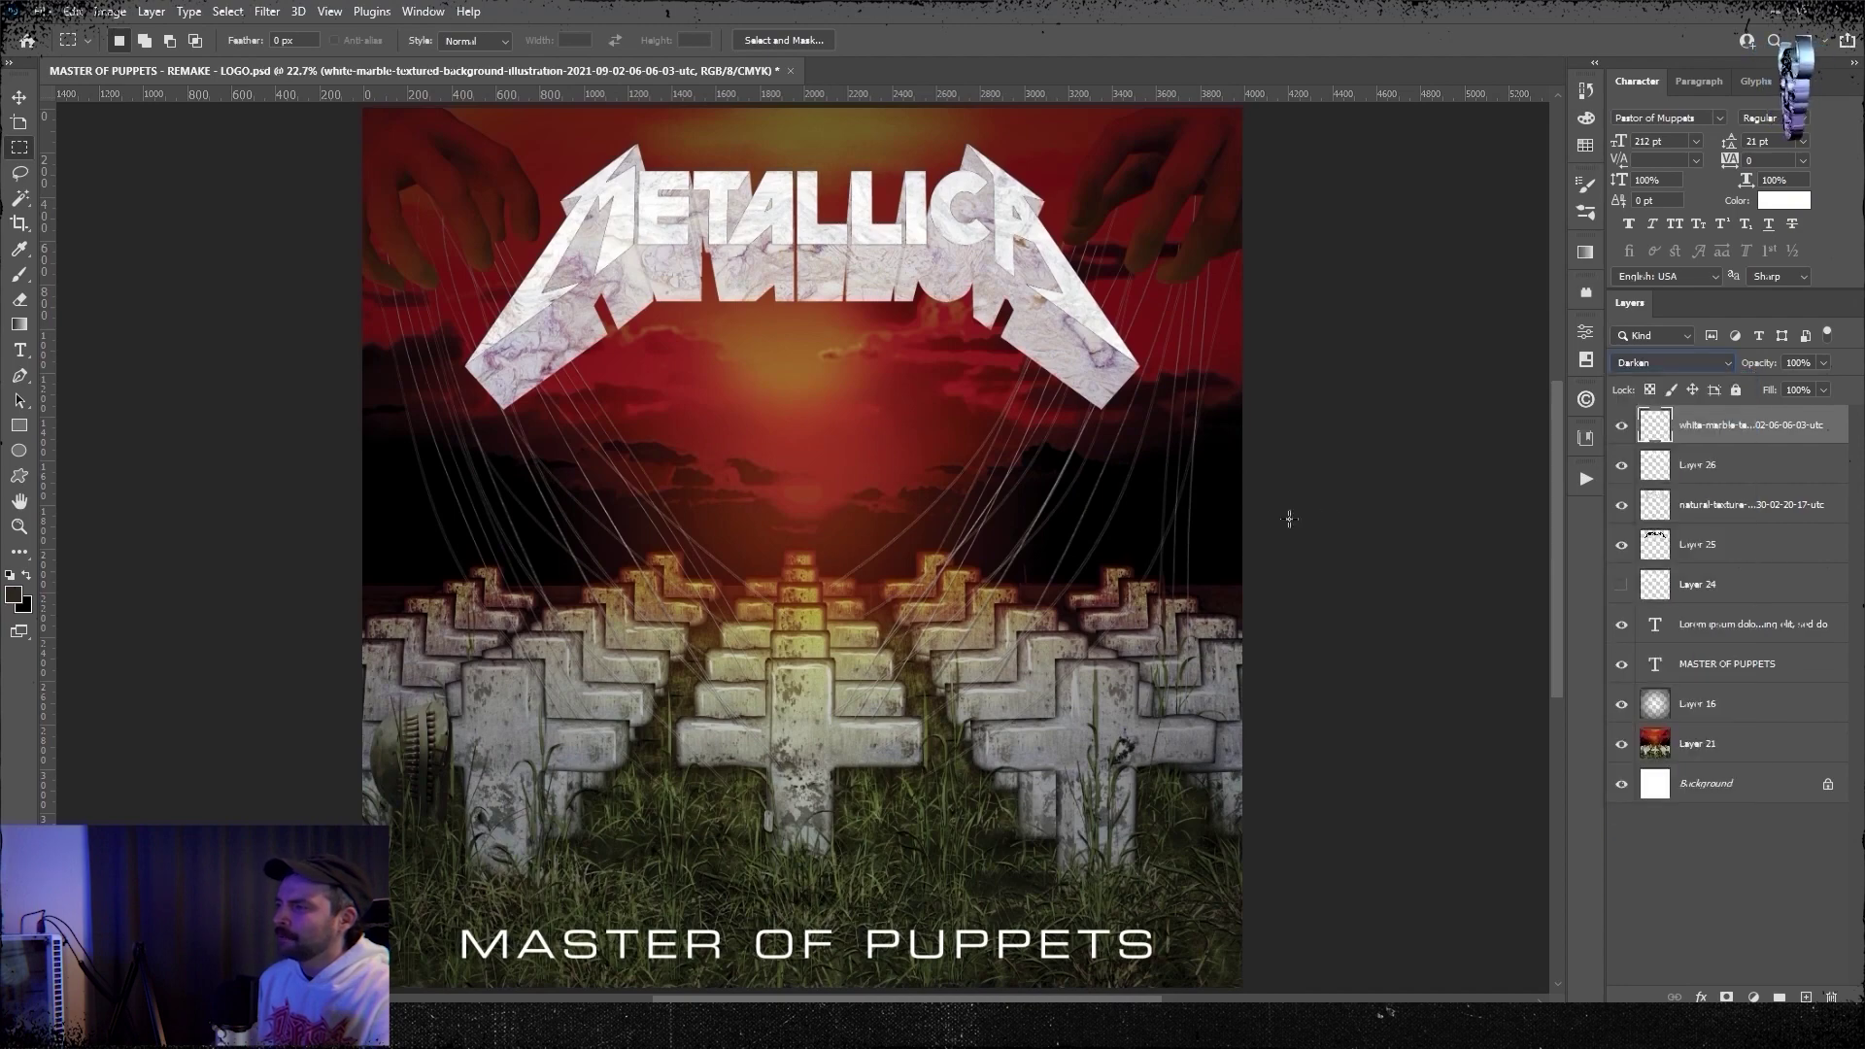
- Merge the pink marble texture layer with Layer 25
left_click(1700, 504)
left_click(1700, 544, "shift")
key("ctrl+e")
- Add a dark inner shadow to the merged pink marble with 83% opacity, 94° angle, 0 px distance and 144 px size
left_click(415, 268)
left_click(1565, 254)
left_click(1266, 610)
left_click(1697, 445)
left_click_drag(1458, 381, 1495, 382)
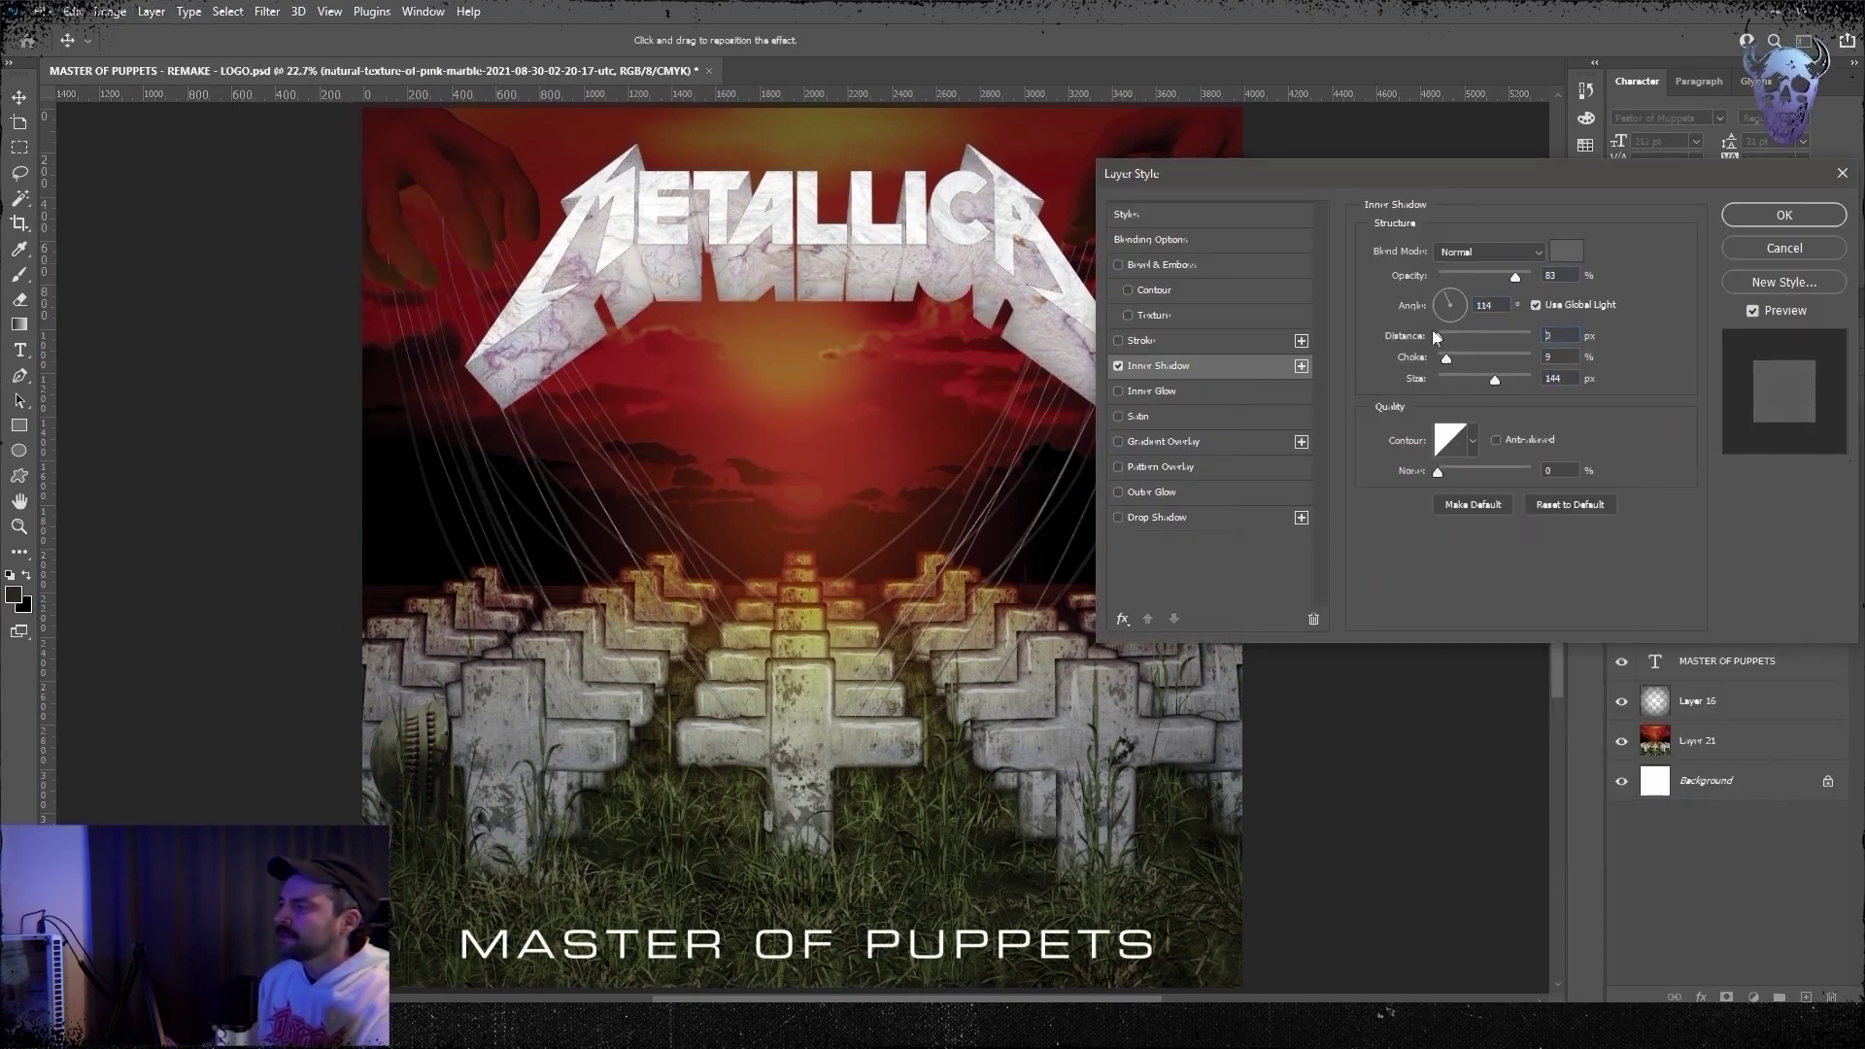
left_click_drag(1451, 339, 1446, 249)
left_click(1560, 255)
left_click(741, 508)
left_click(1054, 539)
left_click(1694, 445)
left_click(1783, 215)
- Merge the white marble texture layer with Layer 26
left_click(1728, 425)
left_click(1702, 464, "shift")
right_click(1702, 464)
left_click(1535, 766)
- Add an inner shadow to the merged white marble layer, tuning its size and choke
left_click(151, 11)
mouse_move(228, 202)
left_click(415, 268)
left_click_drag(1448, 377, 1443, 379)
left_click_drag(1444, 359, 1451, 361)
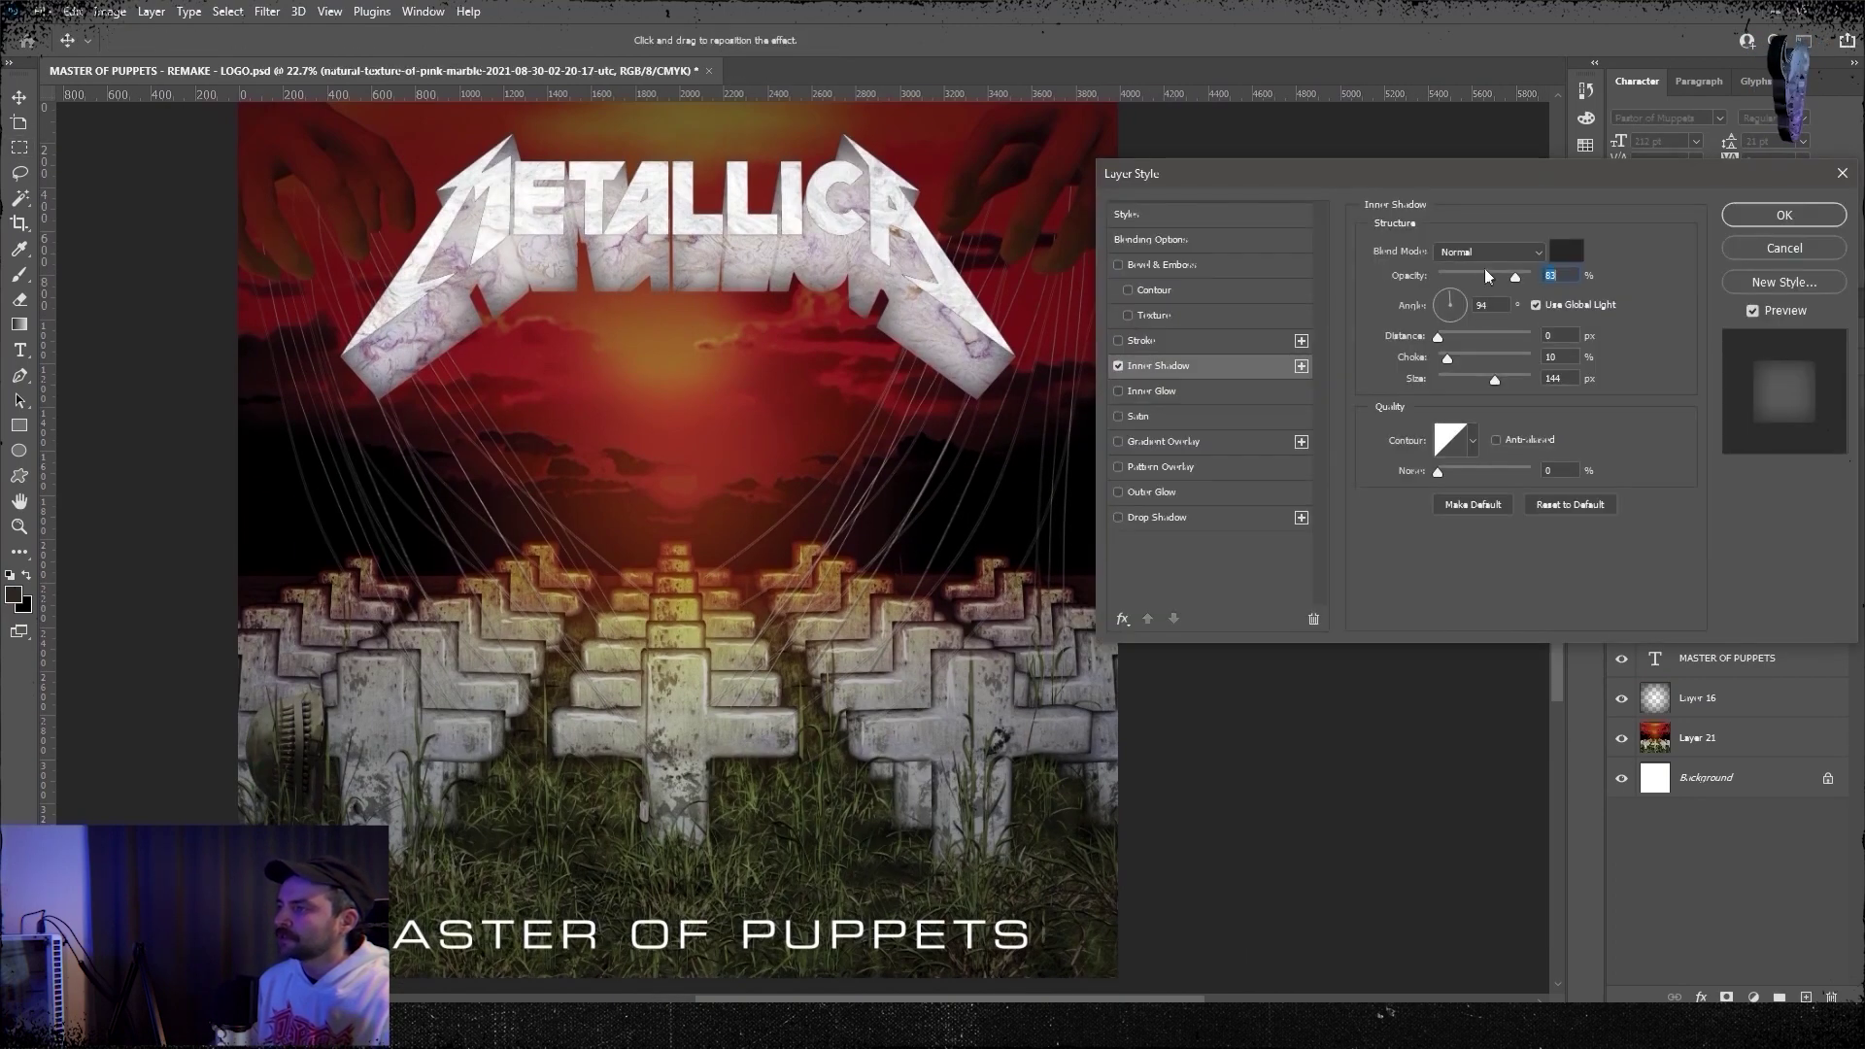
- Refine the pink marble's inner shadow to 74% opacity and 6% choke, and adjust its size
mouse_move(1457, 357)
left_mouse_down()
mouse_move(1478, 357)
mouse_move(1445, 358)
left_mouse_up()
left_click_drag(1494, 379, 1467, 381)
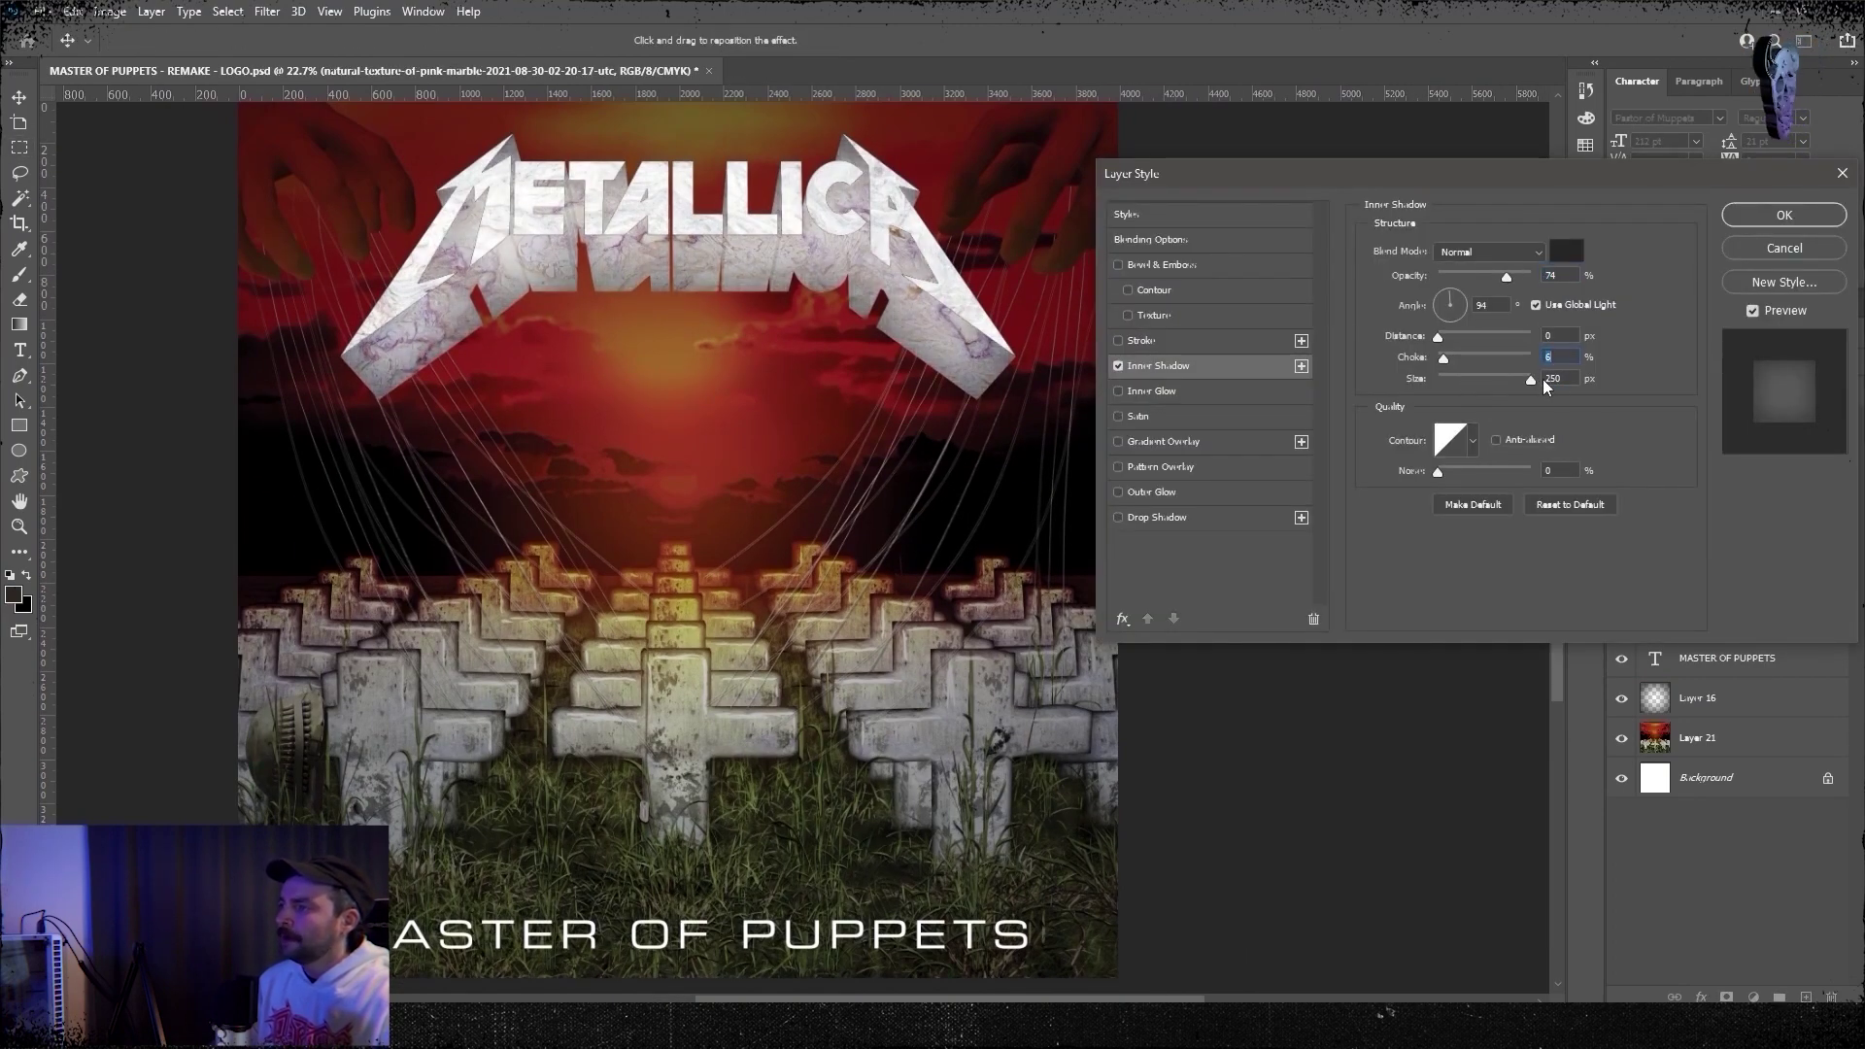
left_click(1783, 216)
- Duplicate the white marble layer together with its inner shadow
left_click(1665, 427)
right_click(1722, 428)
left_click(1689, 292)
left_click(1476, 420)
- Add a drop shadow to the lower white marble layer and hide that layer's inner shadow
left_click(1739, 501)
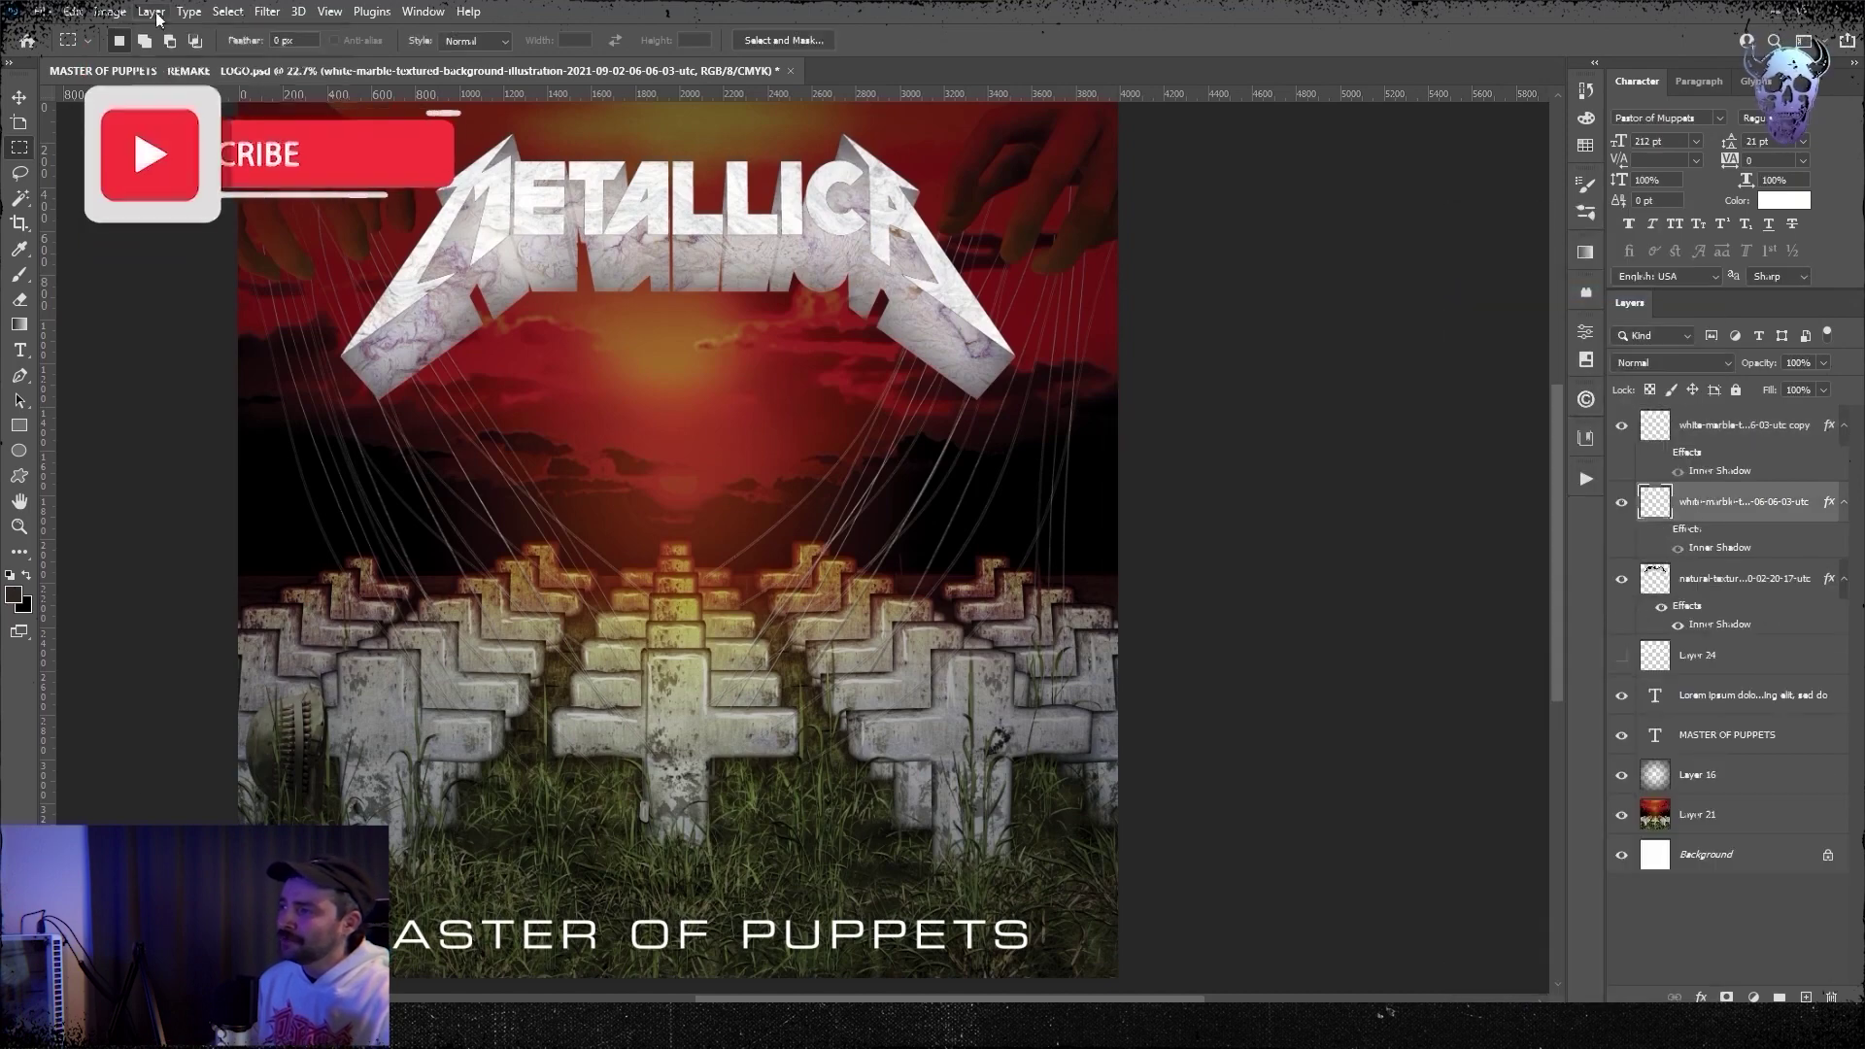
left_click(150, 11)
left_click(437, 369)
left_click_drag(1521, 175, 1118, 477)
left_click(1382, 518)
left_click(1678, 547)
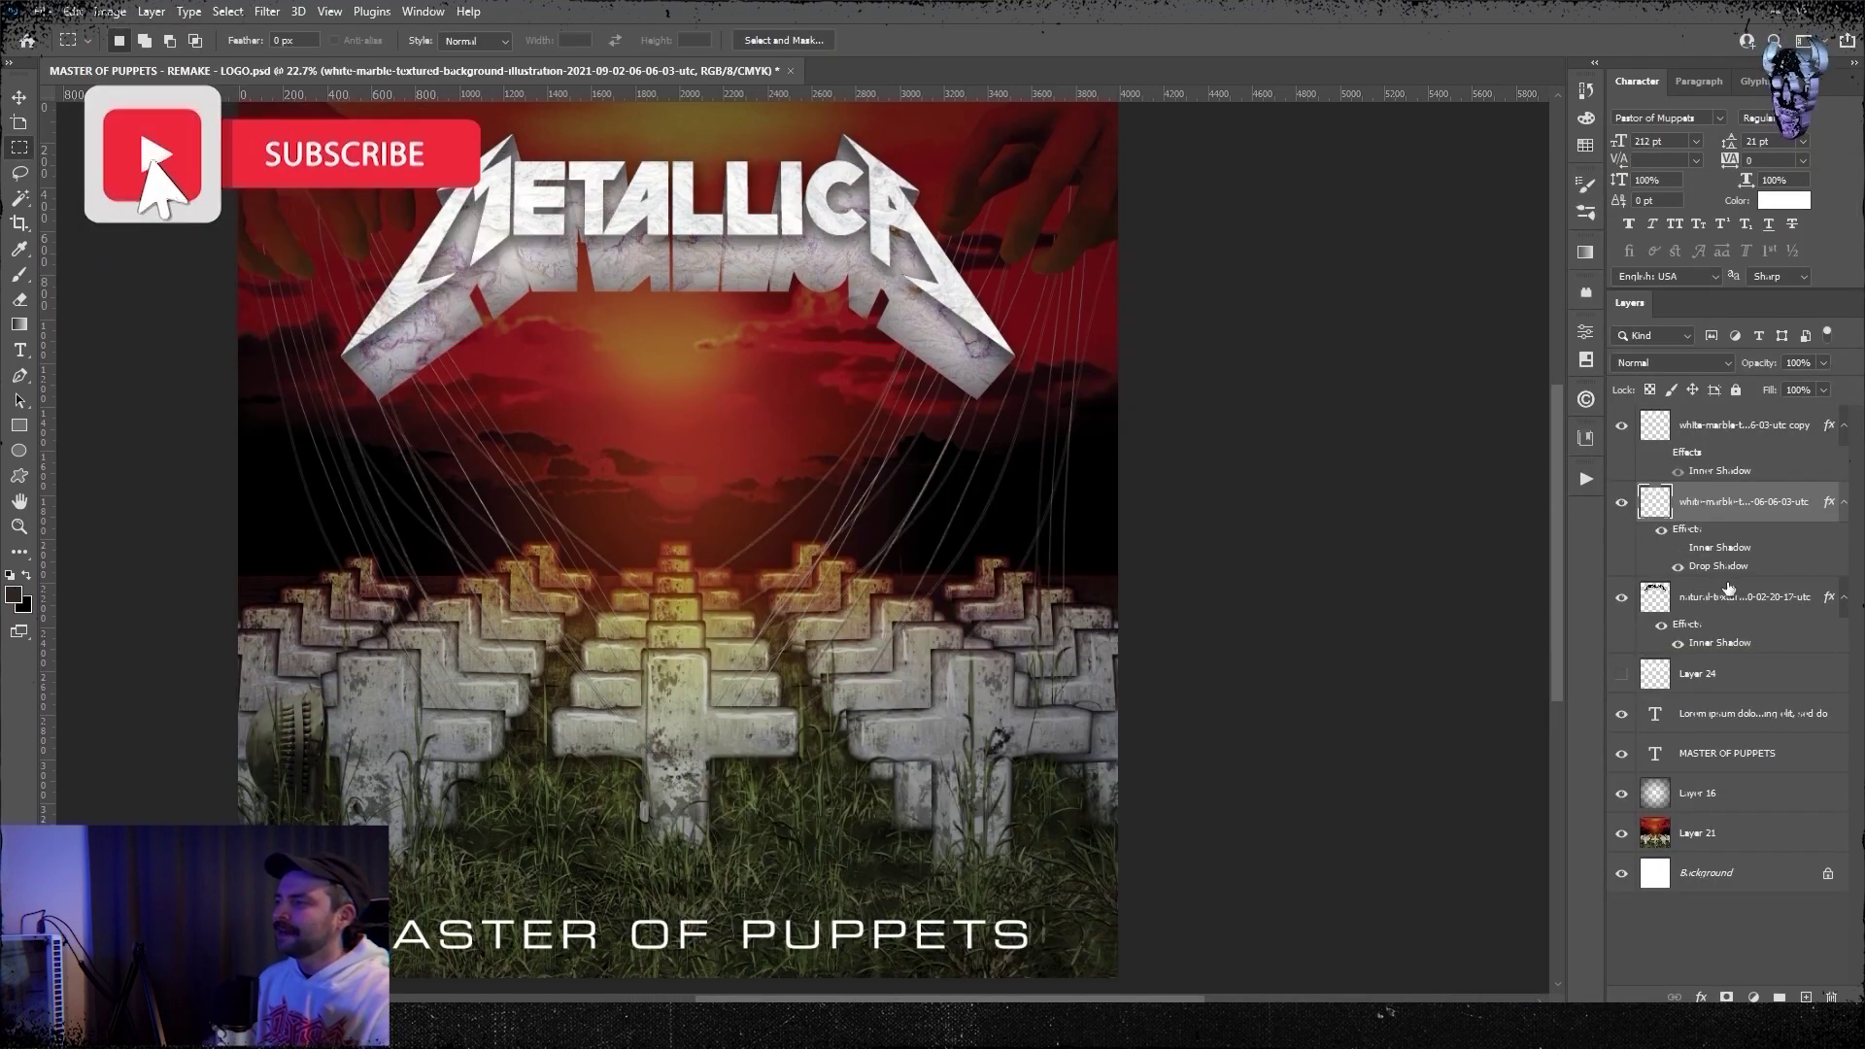
- Set the lower white marble's drop shadow to 33% opacity, 28 px distance and 22% spread
double_click(1717, 568)
left_click_drag(1078, 580, 1073, 581)
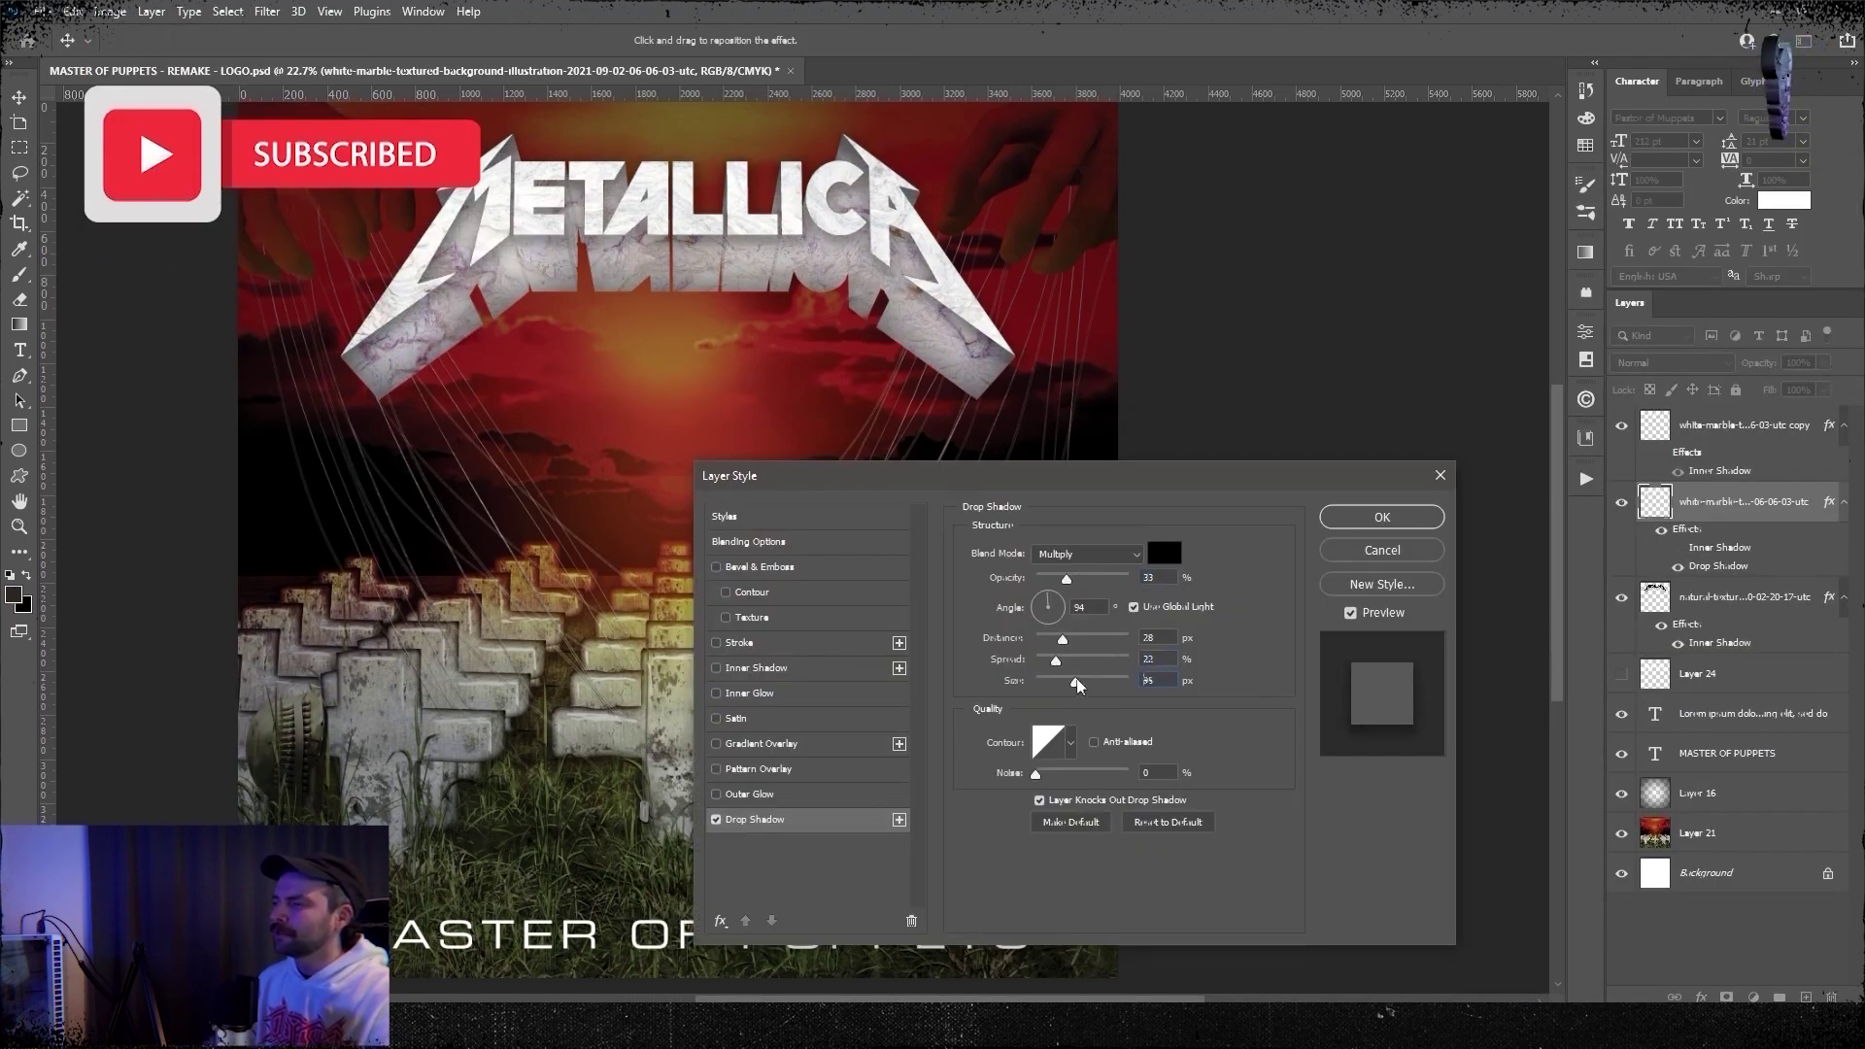
left_click(1382, 517)
- Scale the MASTER OF PUPPETS title down to match the logo's width and merge the three marble logo layers into one
key("ctrl+minus")
key("ctrl+minus")
left_click(1743, 597, "shift")
key("ctrl+t")
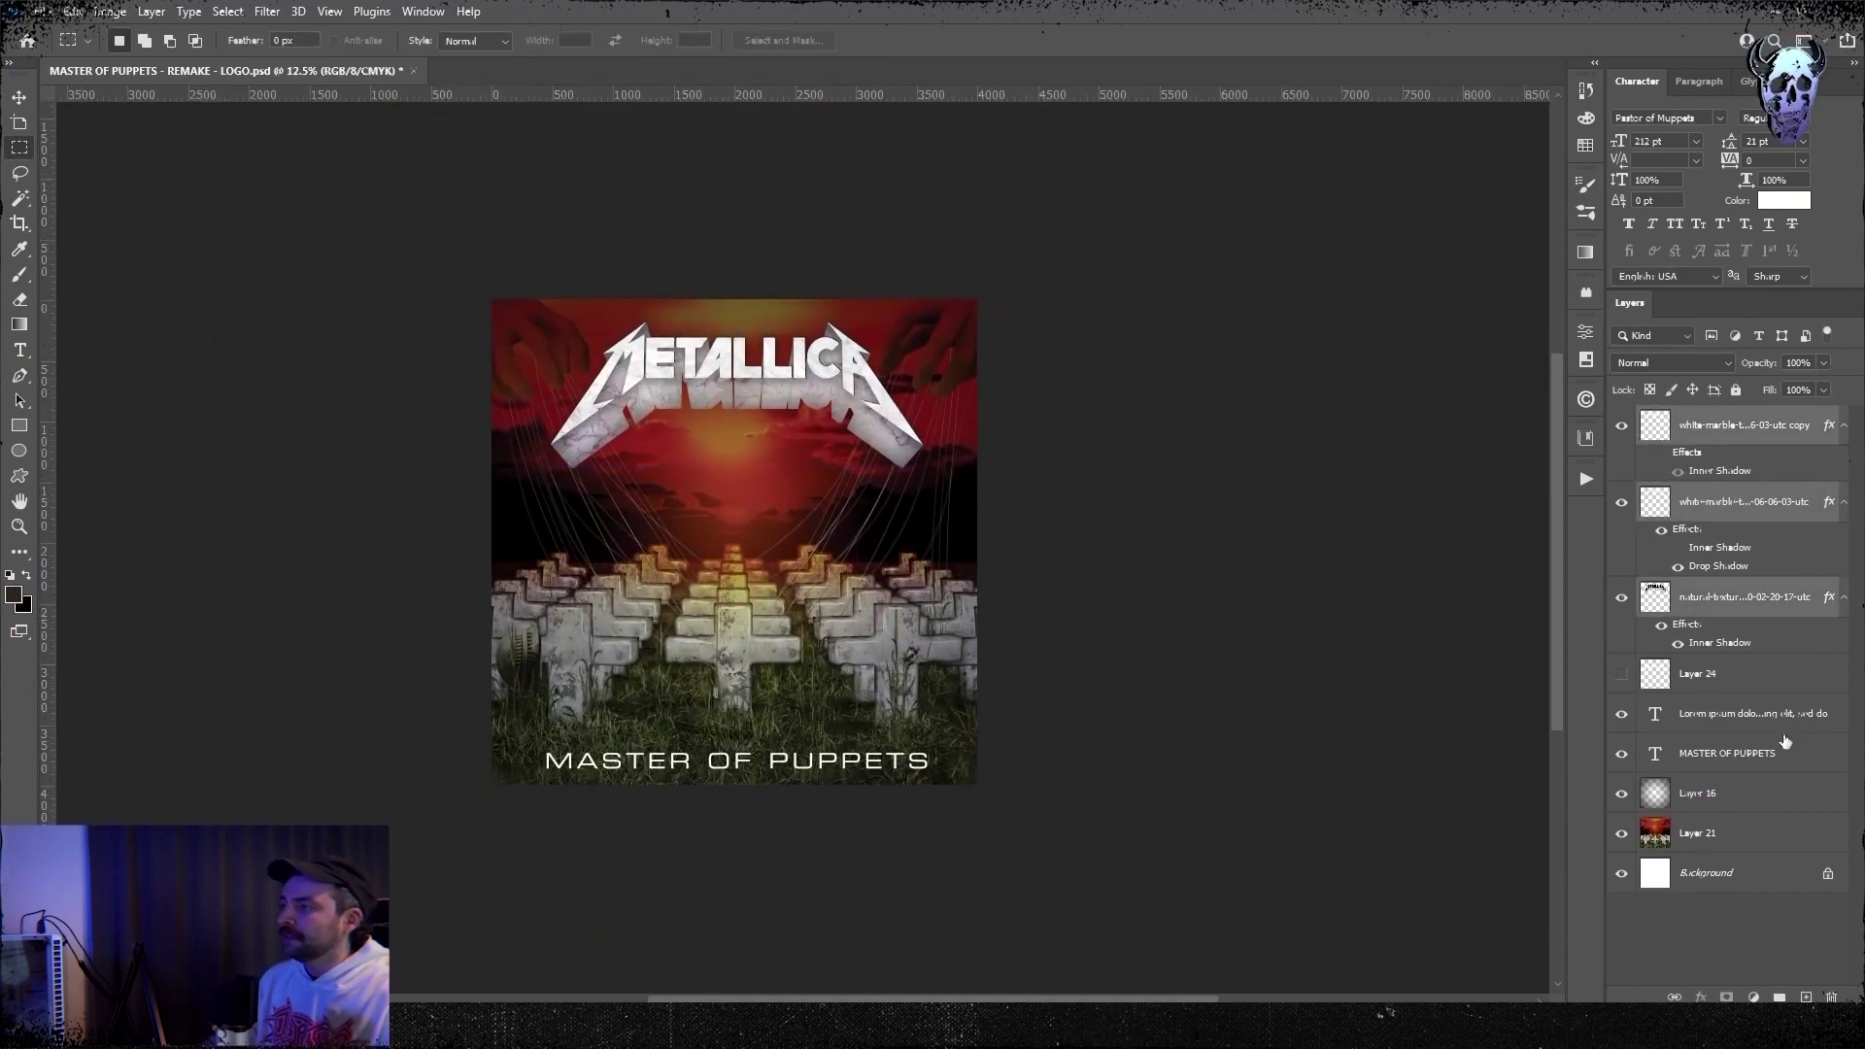
left_click(1783, 748)
key("ctrl+t")
key("ctrl+plus")
left_click(1622, 795)
left_click(1622, 794)
left_click(1641, 767)
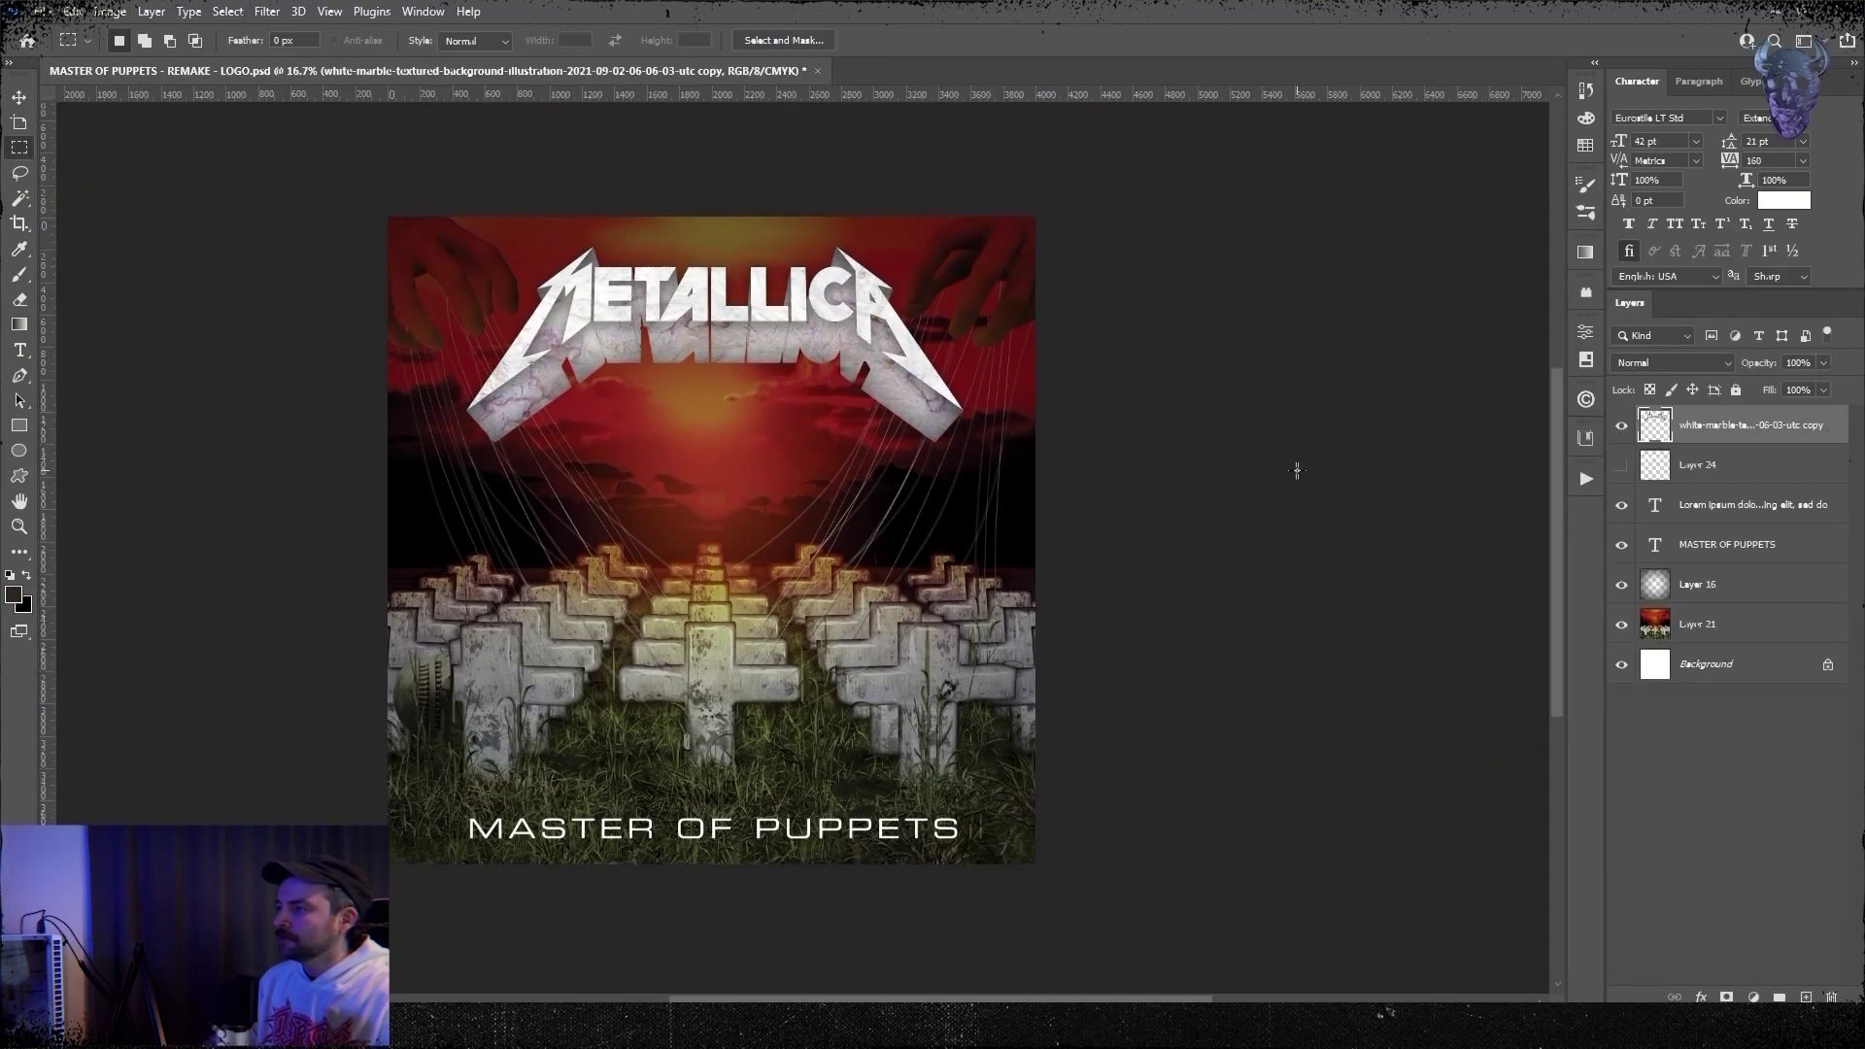
- Delete the Lorem ipsum text layer and add a drop shadow to the MASTER OF PUPPETS title
left_click(1748, 504)
key("Delete")
double_click(1802, 504)
left_click(748, 821)
left_click(1382, 518)
- Duplicate Layer 21 and lighten the middle of the artwork with a 3000 px Dodge brush, Midtones range, 50% exposure
right_click(1728, 621)
key("Return")
left_click(19, 552)
left_click(714, 605)
- Hide Layer 21 copy and make Layer 21 copy 2 the active layer
left_click(1670, 363)
left_click(1621, 621)
left_click(1729, 662)
- Add a Black & White adjustment layer above the merged logo and switch its visibility off
left_click(1748, 426)
left_click(1753, 998)
left_click(1764, 841)
left_click(1621, 426)
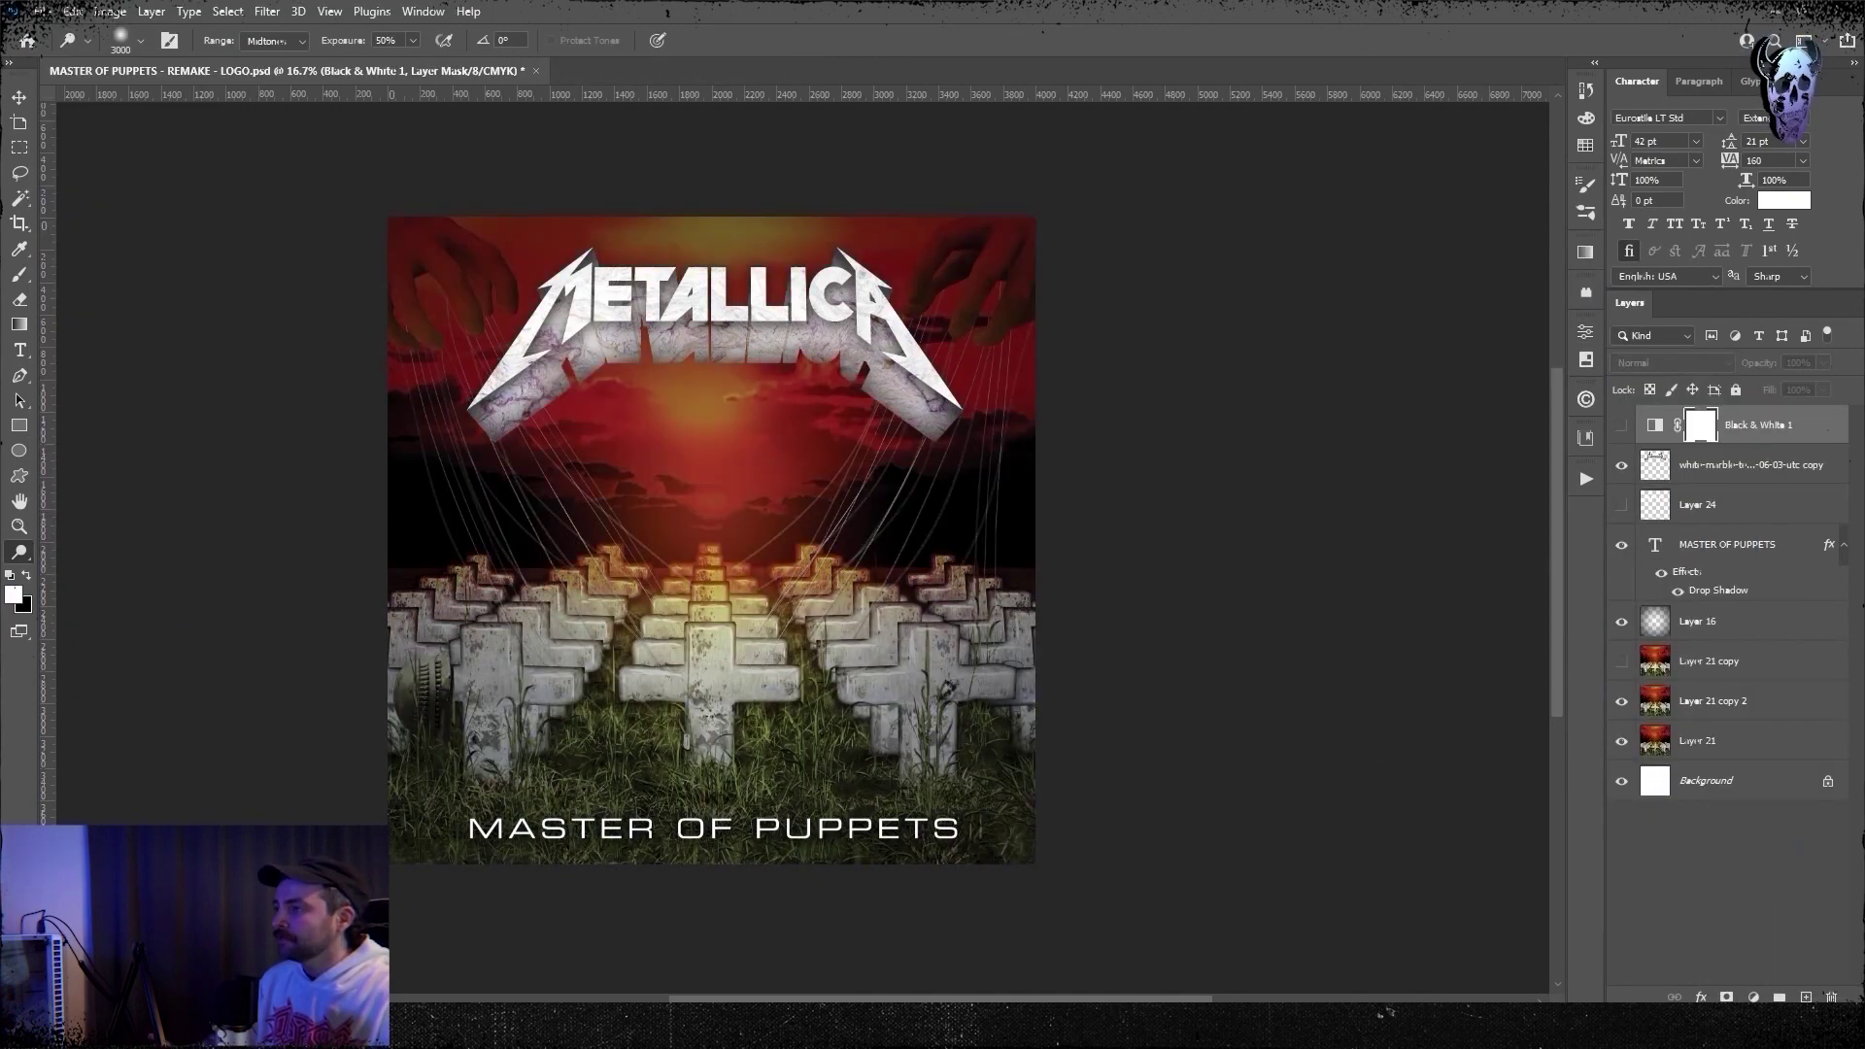
- Open textures SHM ASSETS 275.png, SHM ASSETS 323.png and SHM ASSET 113.png, and copy the whole SHM ASSETS 275 image for the cover
key("ctrl+o")
left_click(886, 71)
left_click(659, 71)
key("m")
left_click_drag(198, 118, 1587, 808)
key("ctrl+0")
left_click(286, 71)
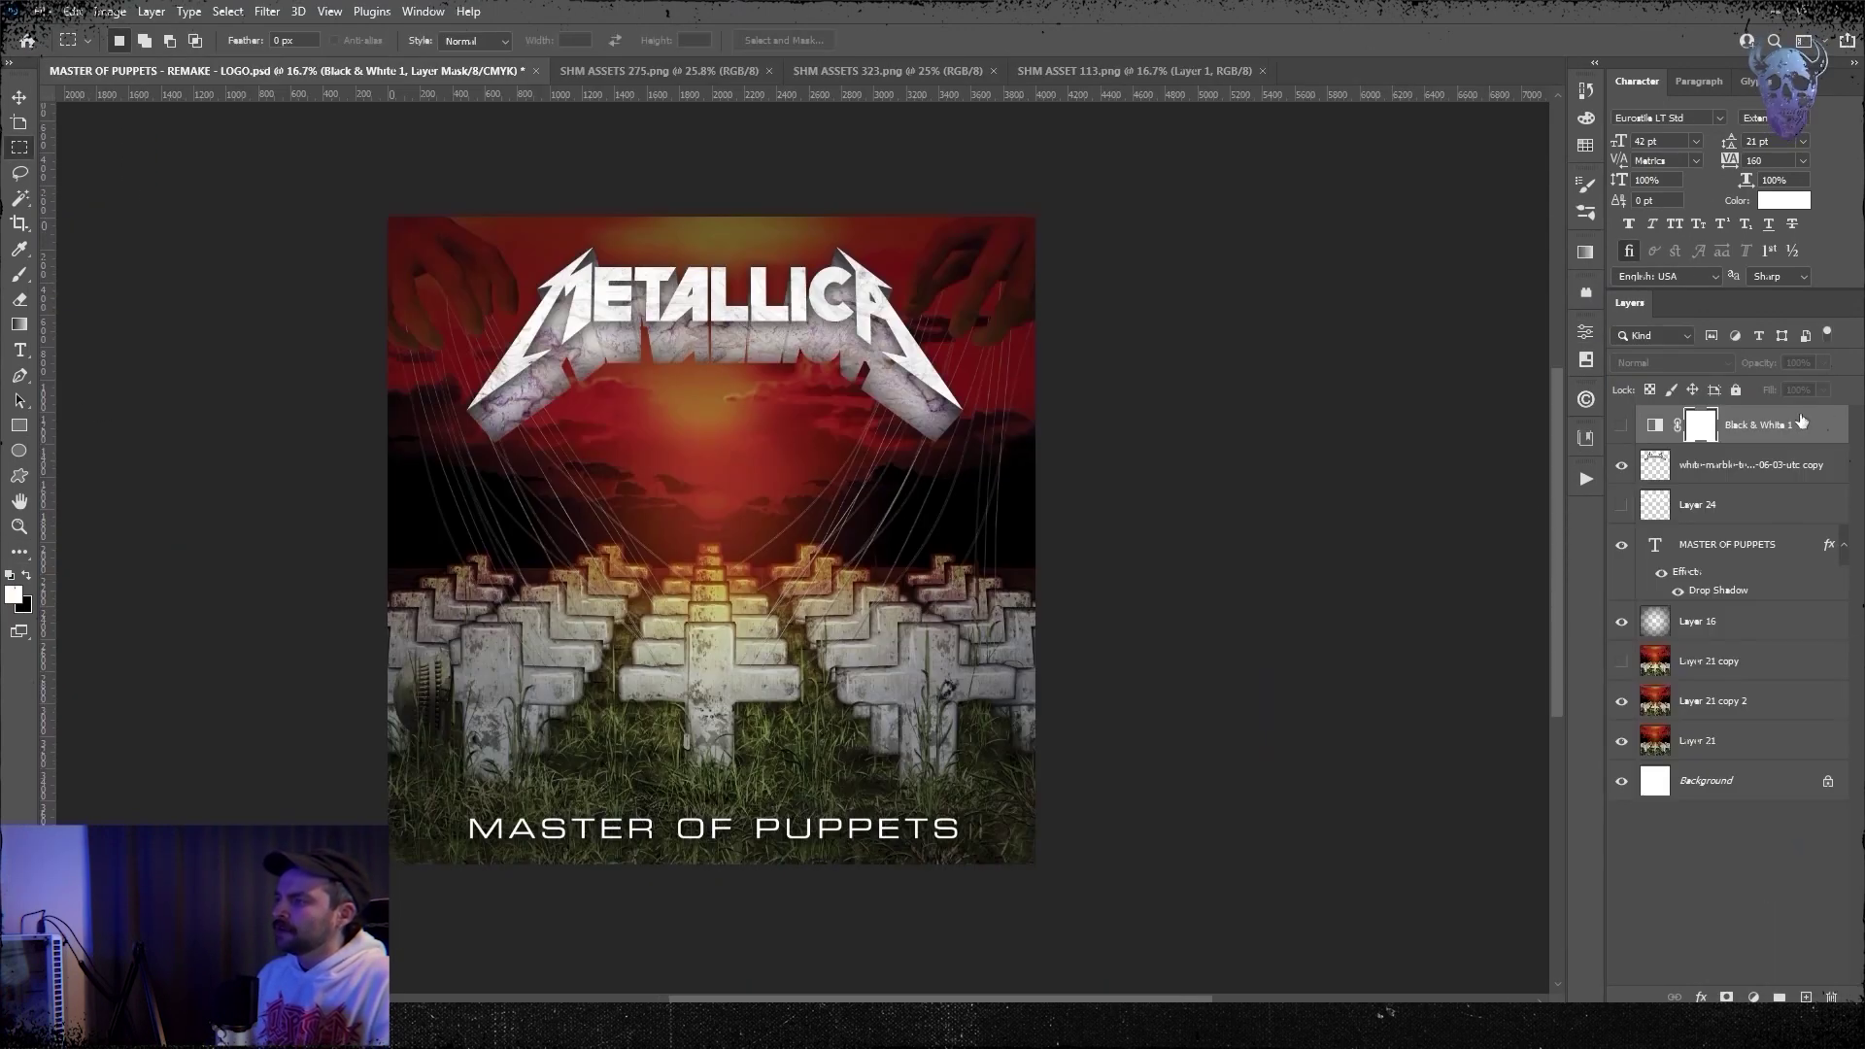
- Paste the dark texture directly above the logo layer and resize it to cover the whole artwork
left_click(1773, 470)
key("ctrl+v")
key("ctrl+t")
left_click_drag(1113, 504, 1039, 504)
left_click_drag(716, 841, 715, 863)
key("Return")
- Set the dark texture layer's blending mode to Screen and inspect the grain up close
left_click(1670, 364)
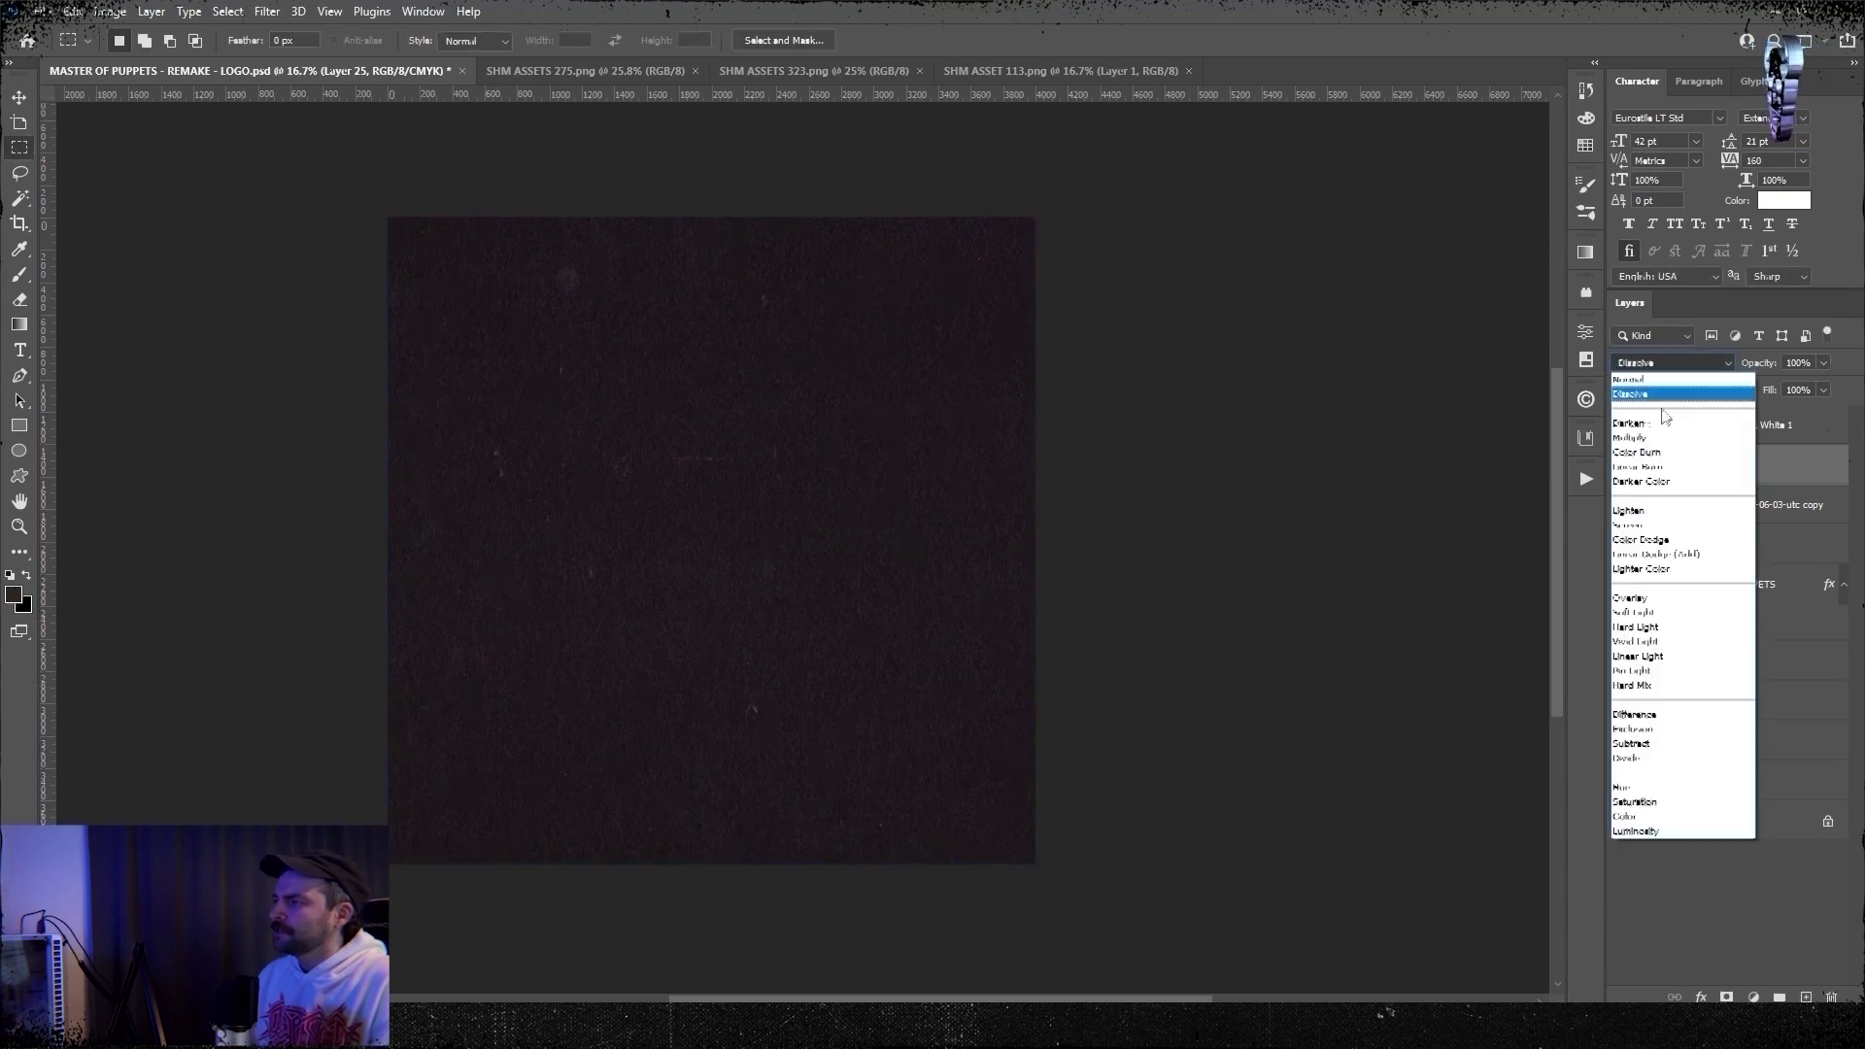
left_click(1651, 520)
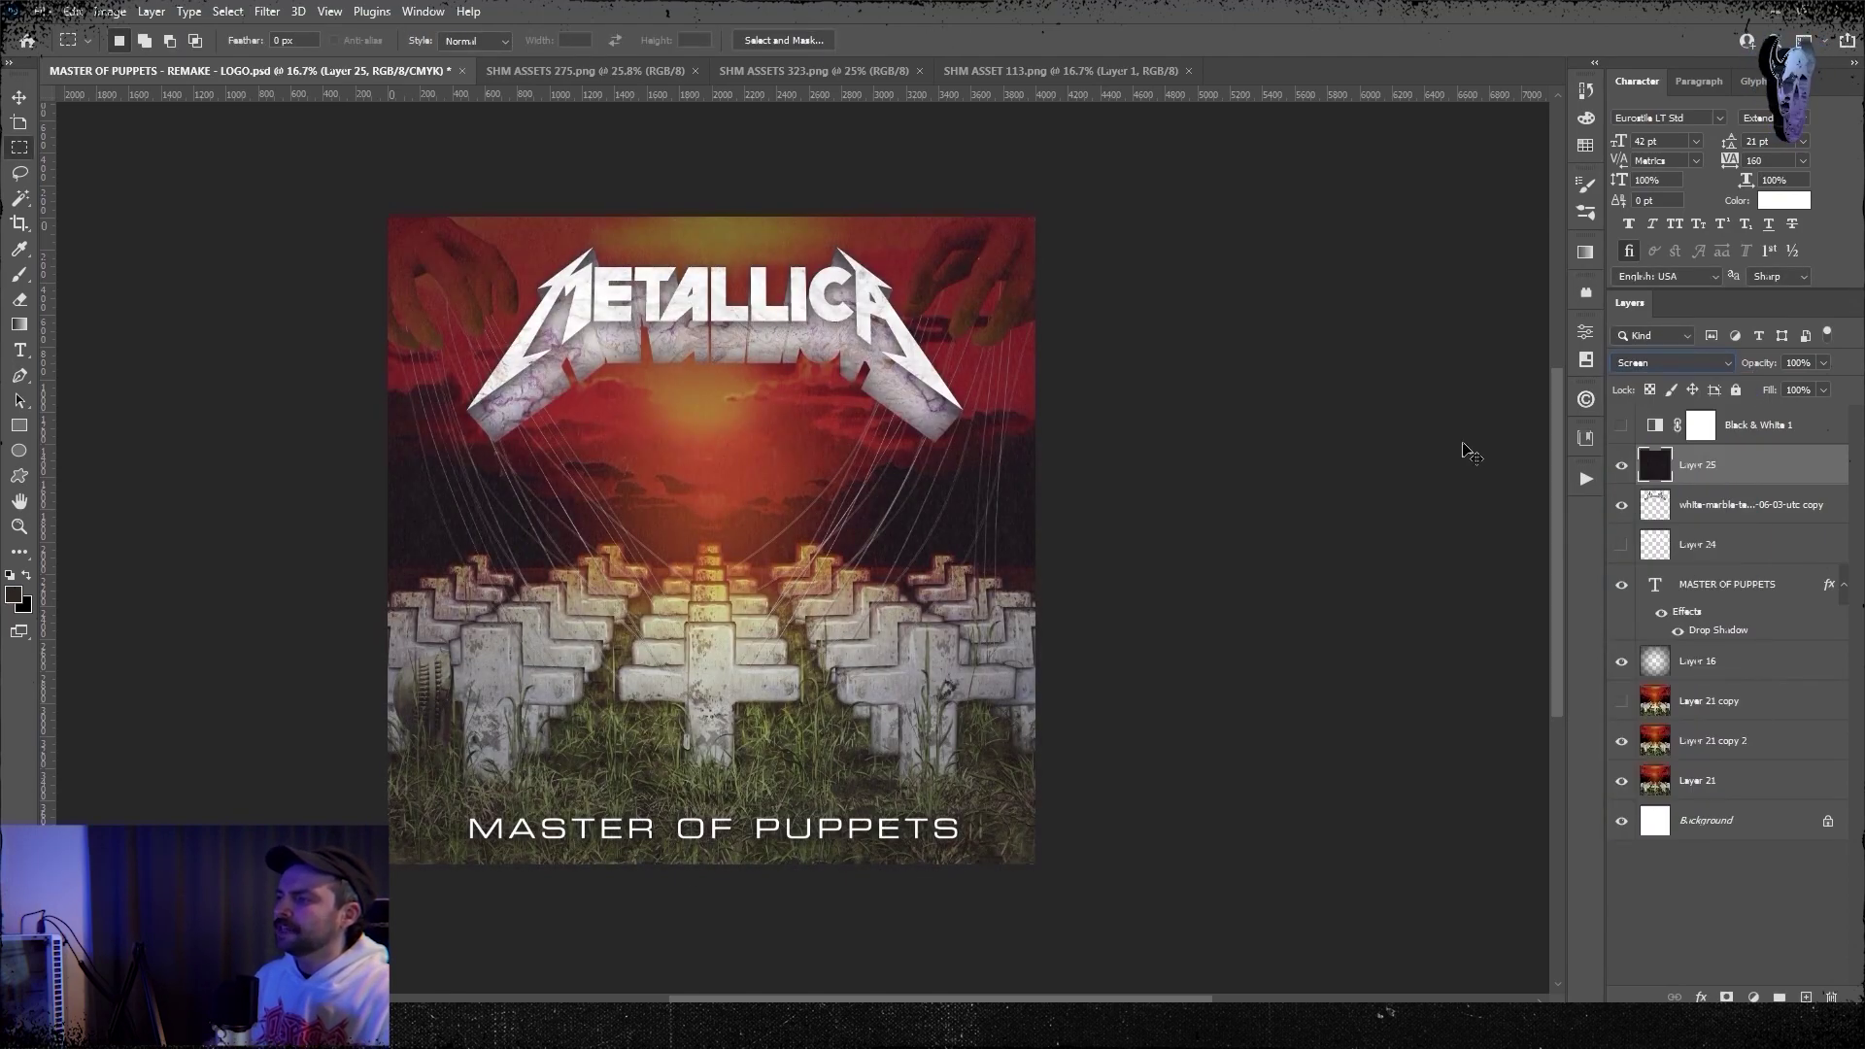
key("ctrl+plus")
key("ctrl+plus")
key("ctrl+minus")
key("ctrl+minus")
- Adjust the brightness and contrast of the dark texture on Layer 25
left_click(110, 12)
mouse_move(146, 53)
left_click(364, 52)
left_click_drag(1326, 566, 1378, 566)
left_click(1480, 495)
- Copy the whole SHM ASSETS 323.png texture and return to the album cover document
left_click(600, 76)
left_click(814, 72)
left_click_drag(195, 116, 1416, 981)
key("ctrl+c")
left_click(291, 71)
key("ctrl+b")
key("Escape")
key("Escape")
- Paste the second texture above Layer 25, then rotate and stretch it to fill the whole cover
key("ctrl+v")
key("ctrl+t")
left_click_drag(1190, 539, 1035, 540)
left_click_drag(710, 257, 711, 215)
left_click_drag(710, 823, 711, 863)
mouse_move(1069, 309)
left_mouse_down()
mouse_move(1123, 516)
mouse_move(952, 908)
left_mouse_up()
key("Return")
- Invert the second texture's colours and set its blending mode to Linear Burn
key("ctrl+i")
left_click(1685, 363)
left_click(1672, 469)
- Flip the inverted texture on Layer 26 and adjust its brightness and contrast
key("ctrl+t")
left_click(75, 12)
mouse_move(117, 454)
left_click(369, 821)
key("Return")
left_click(109, 12)
mouse_move(146, 62)
left_click(321, 62)
key("Return")
key("m")
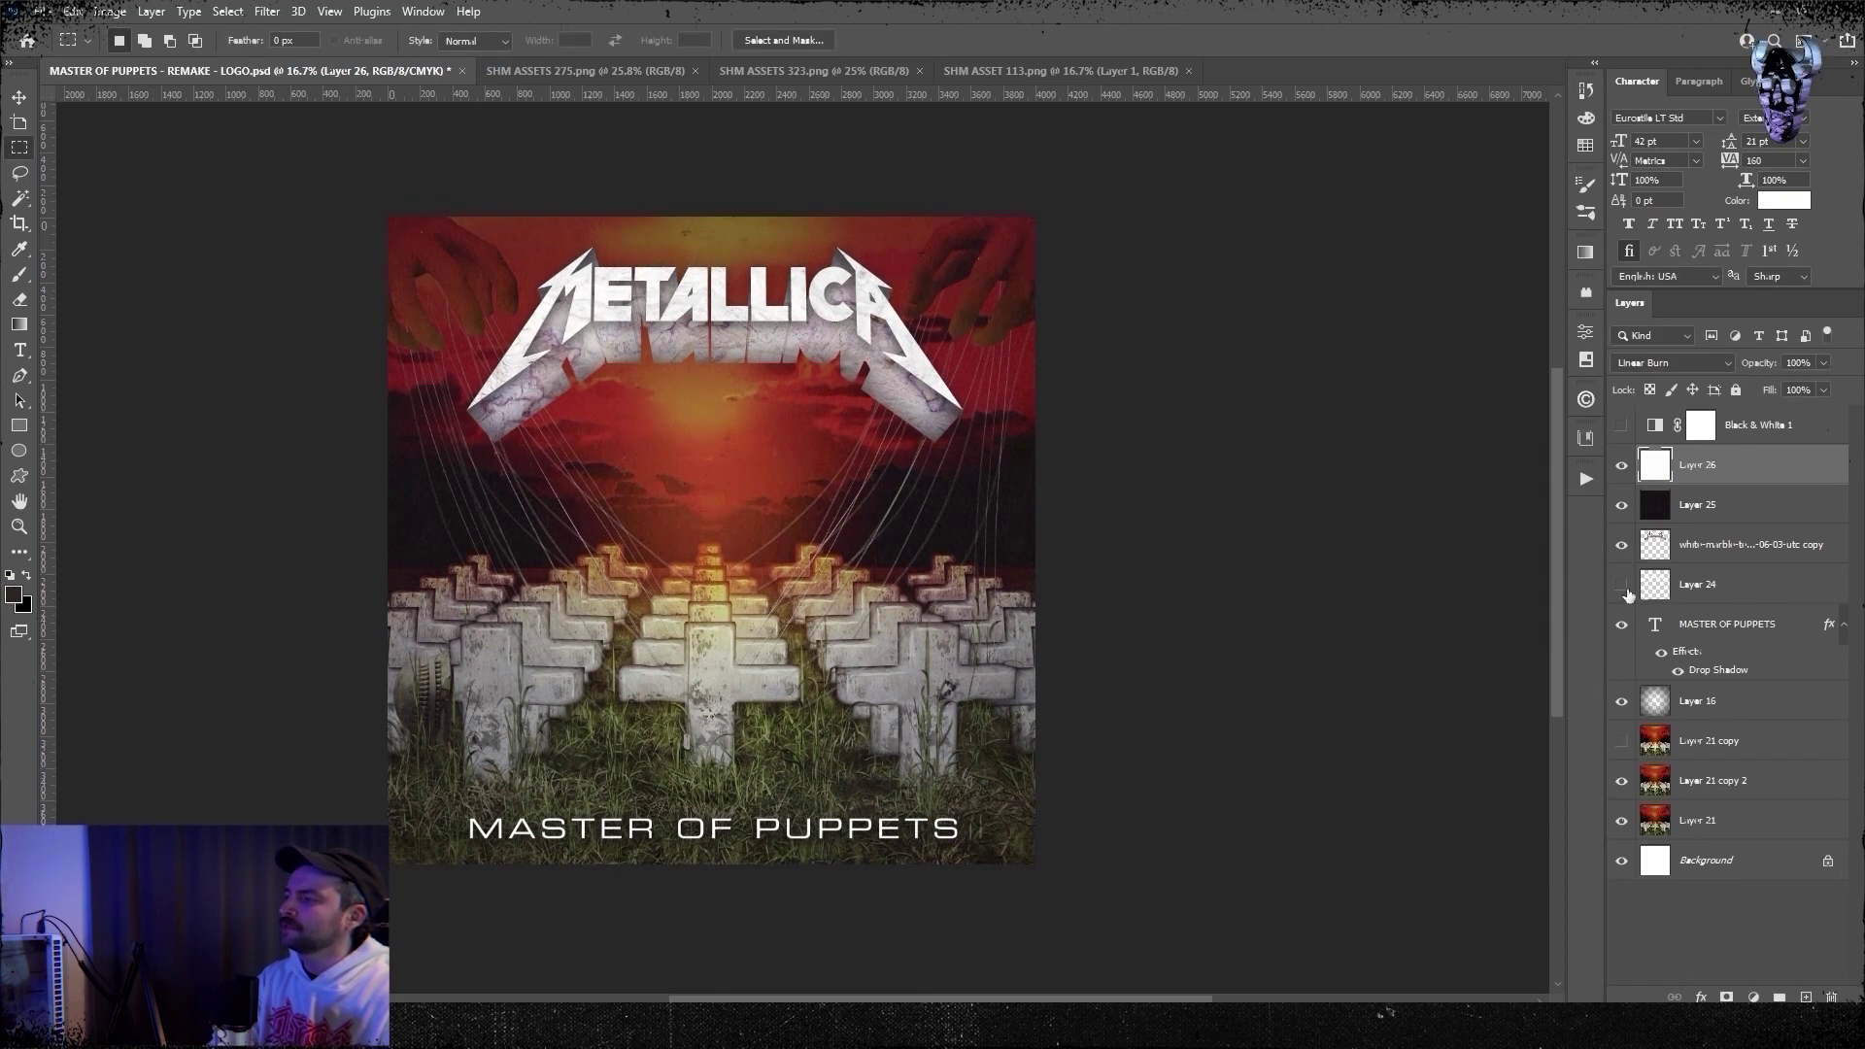
- Select the full 4000 x 4000 px artwork on Layer 21 copy 2 and duplicate it to a new layer
right_click(1691, 787)
left_click(272, 167)
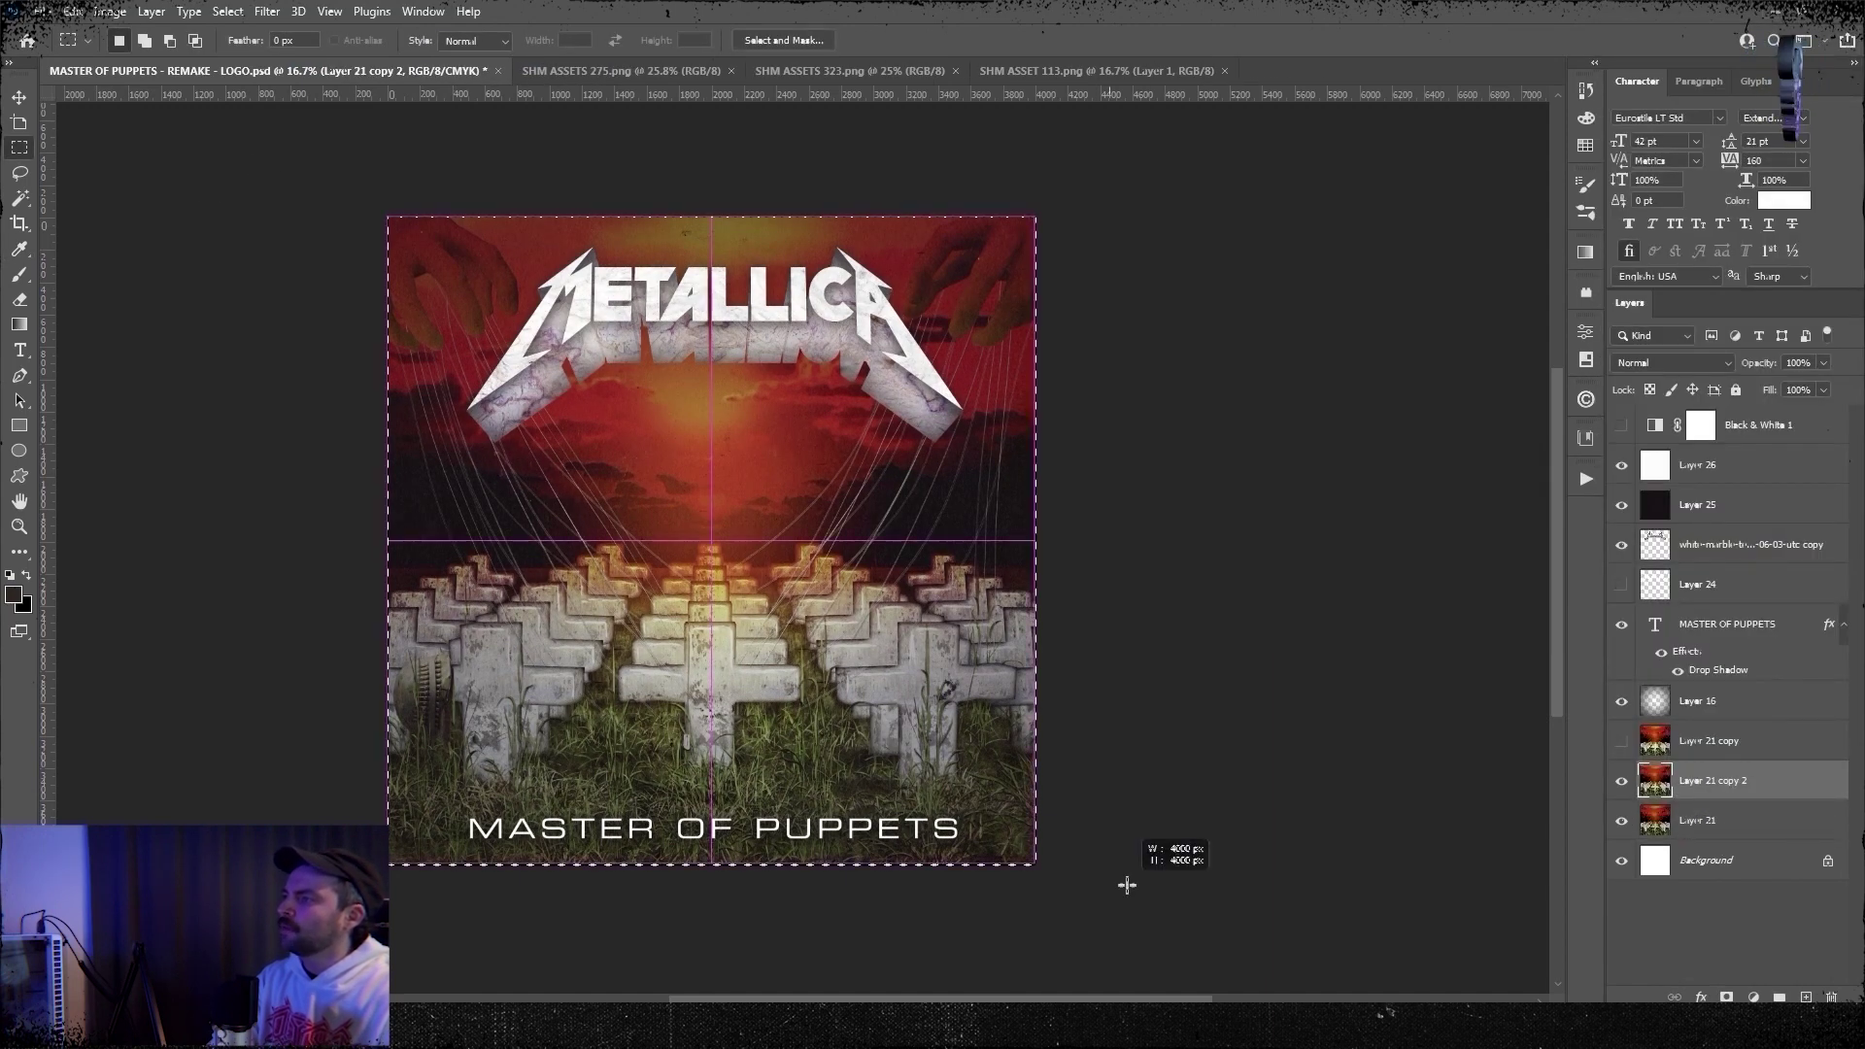
key("ctrl+j")
- Apply automatic tone in the Camera Raw Filter to the new layer, set vibrance to -6 and fine-tune saturation
left_click(266, 11)
left_click(322, 153)
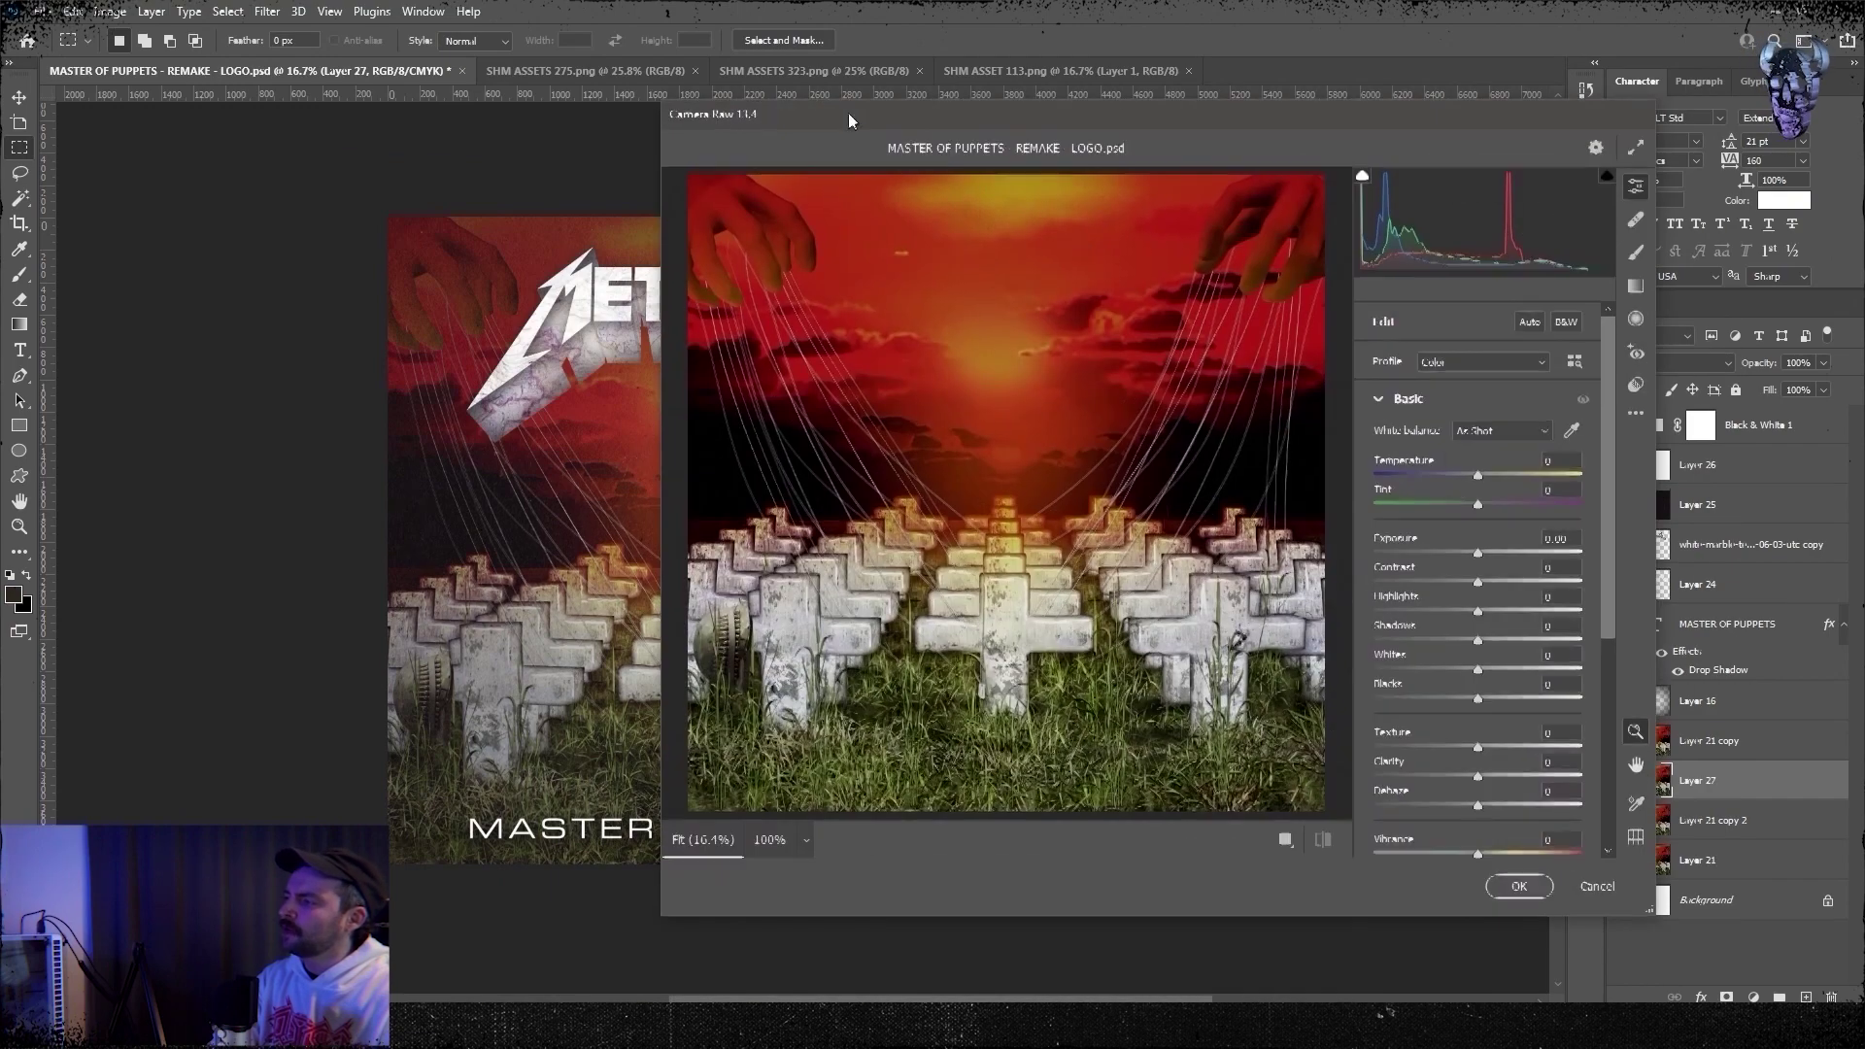
left_click(1531, 321)
scroll(1477, 603, "down", 5)
left_click_drag(1490, 528, 1471, 527)
left_click_drag(1479, 557, 1483, 557)
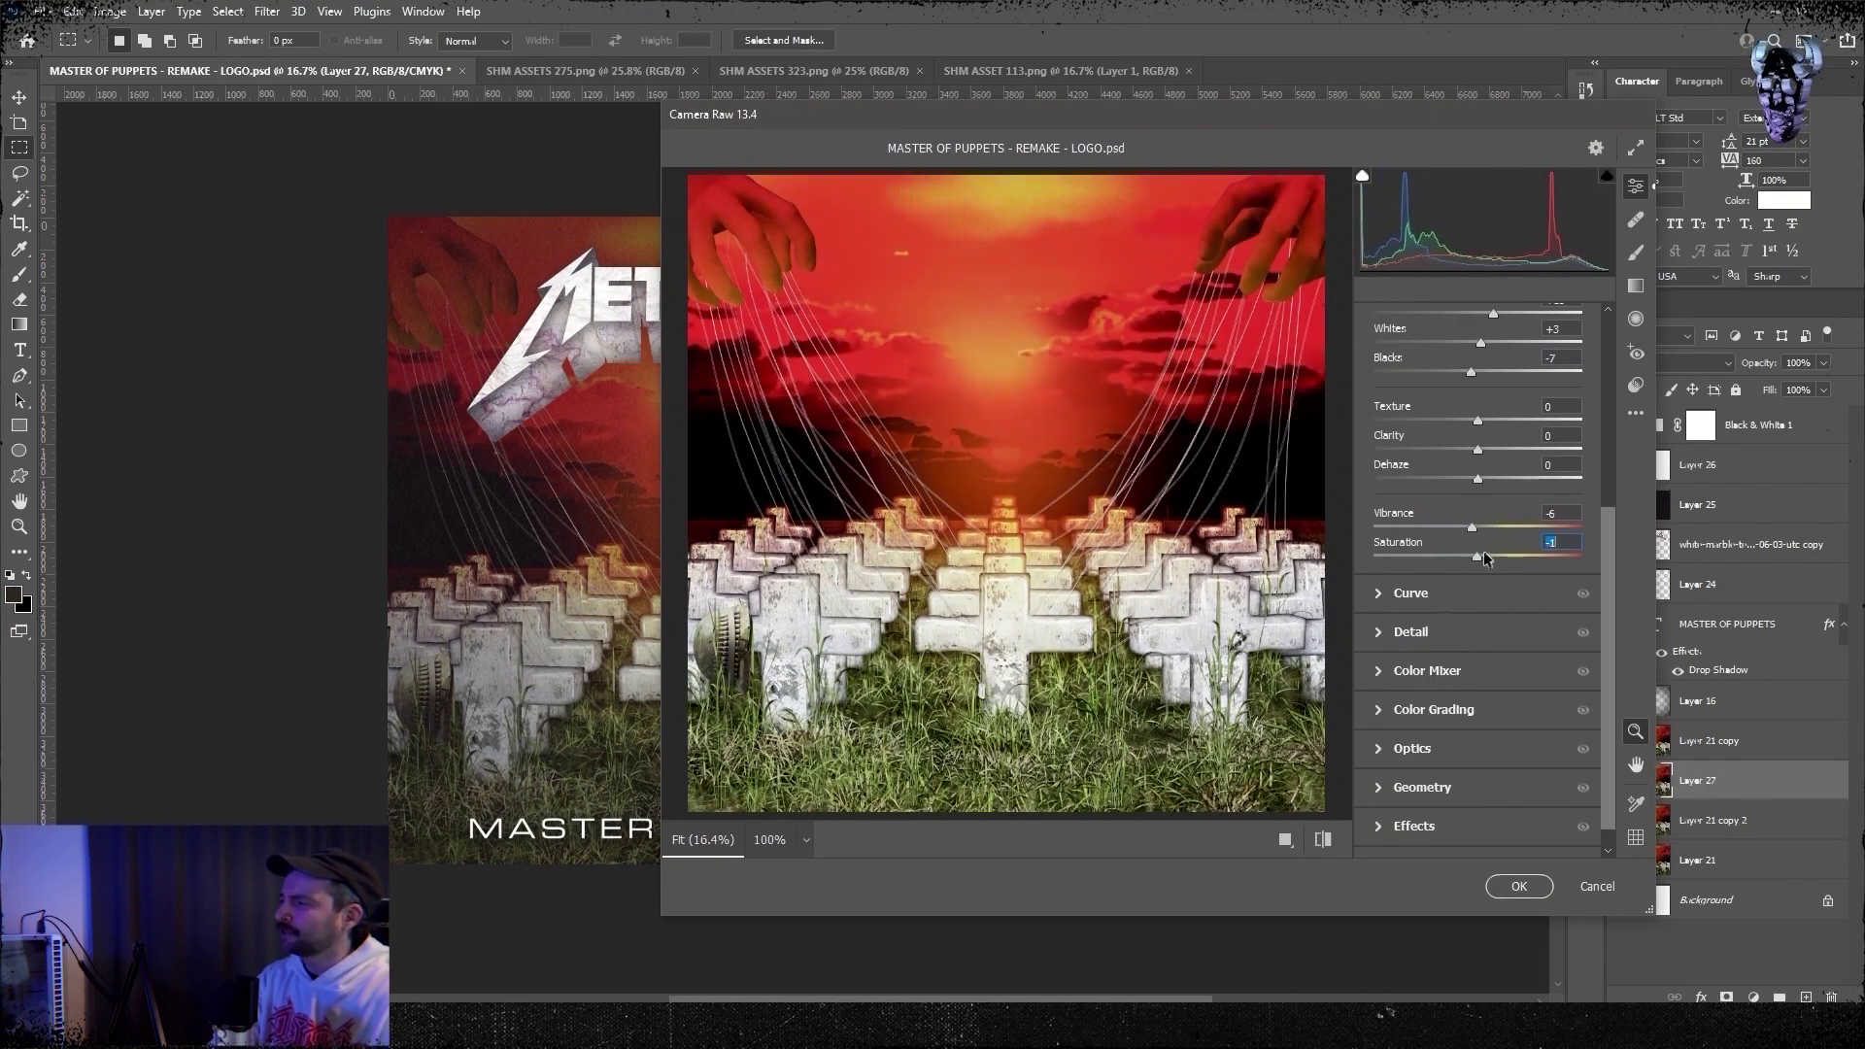
- Set the Camera Raw vignetting to about -62, fine-tune the color grading and apply the filter
left_click(1413, 826)
left_click_drag(1477, 754, 1407, 758)
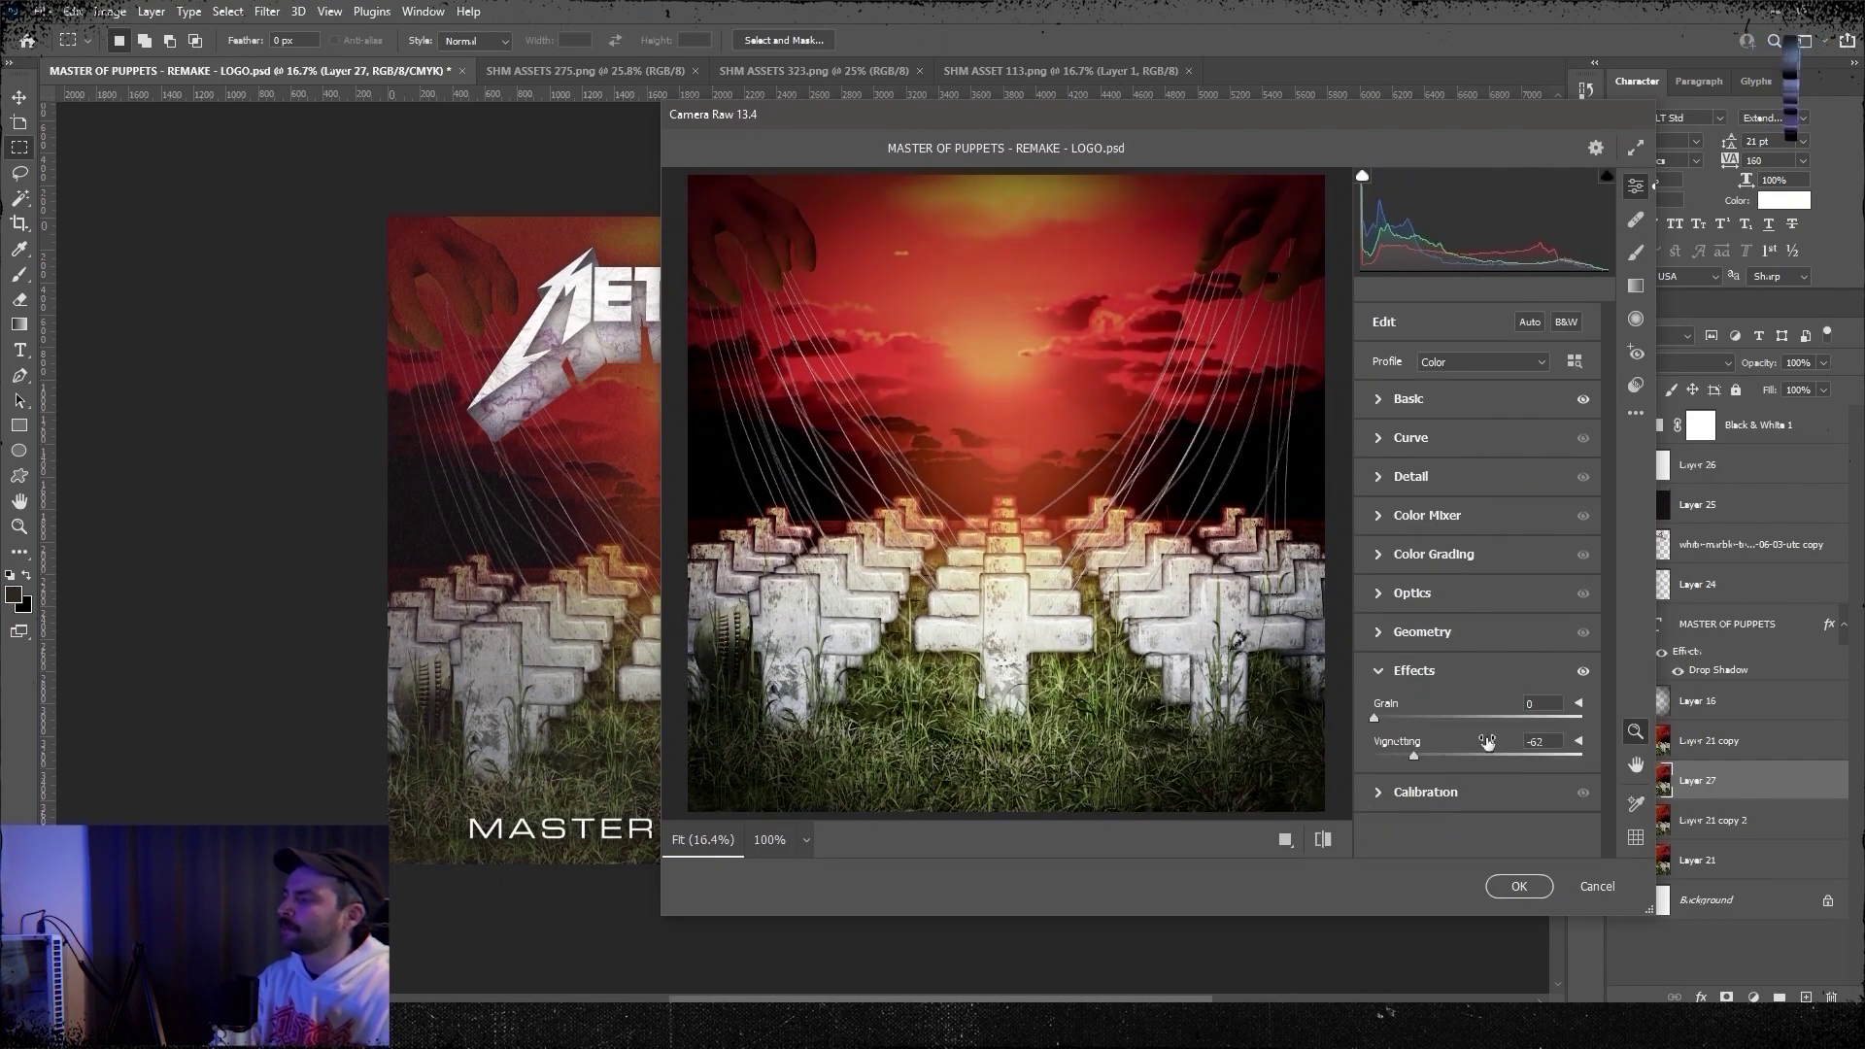
left_click(1380, 555)
left_click(1438, 562)
left_click_drag(1538, 720, 1532, 719)
left_click(1519, 885)
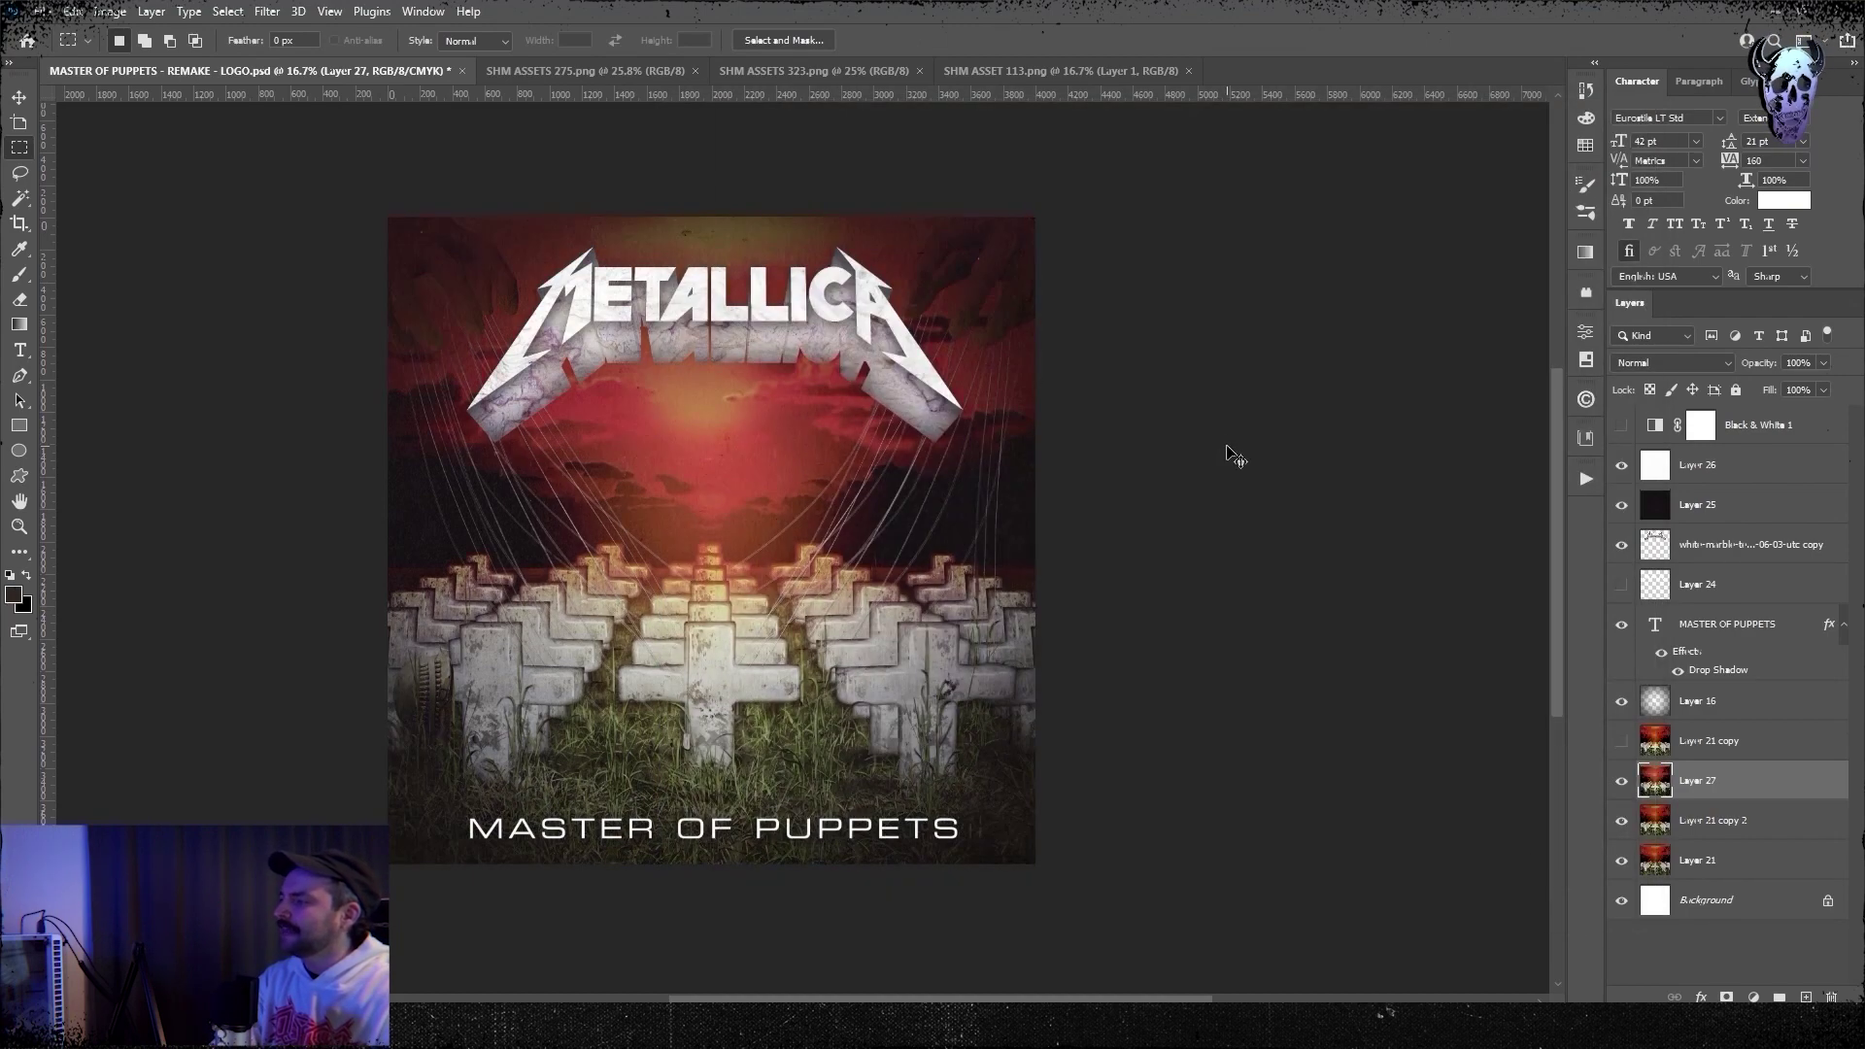
- Compare the artwork with and without the dark texture on Layer 25 and adjust that layer's levels
left_click(1621, 506)
left_click(1621, 506)
left_click(1709, 506)
left_click(110, 12)
mouse_move(146, 56)
left_click(335, 77)
left_click(1470, 421)
- Darken the outer areas of the artwork on Layer 27 with the Burn tool in the midtones at 50% exposure
left_click(1709, 780)
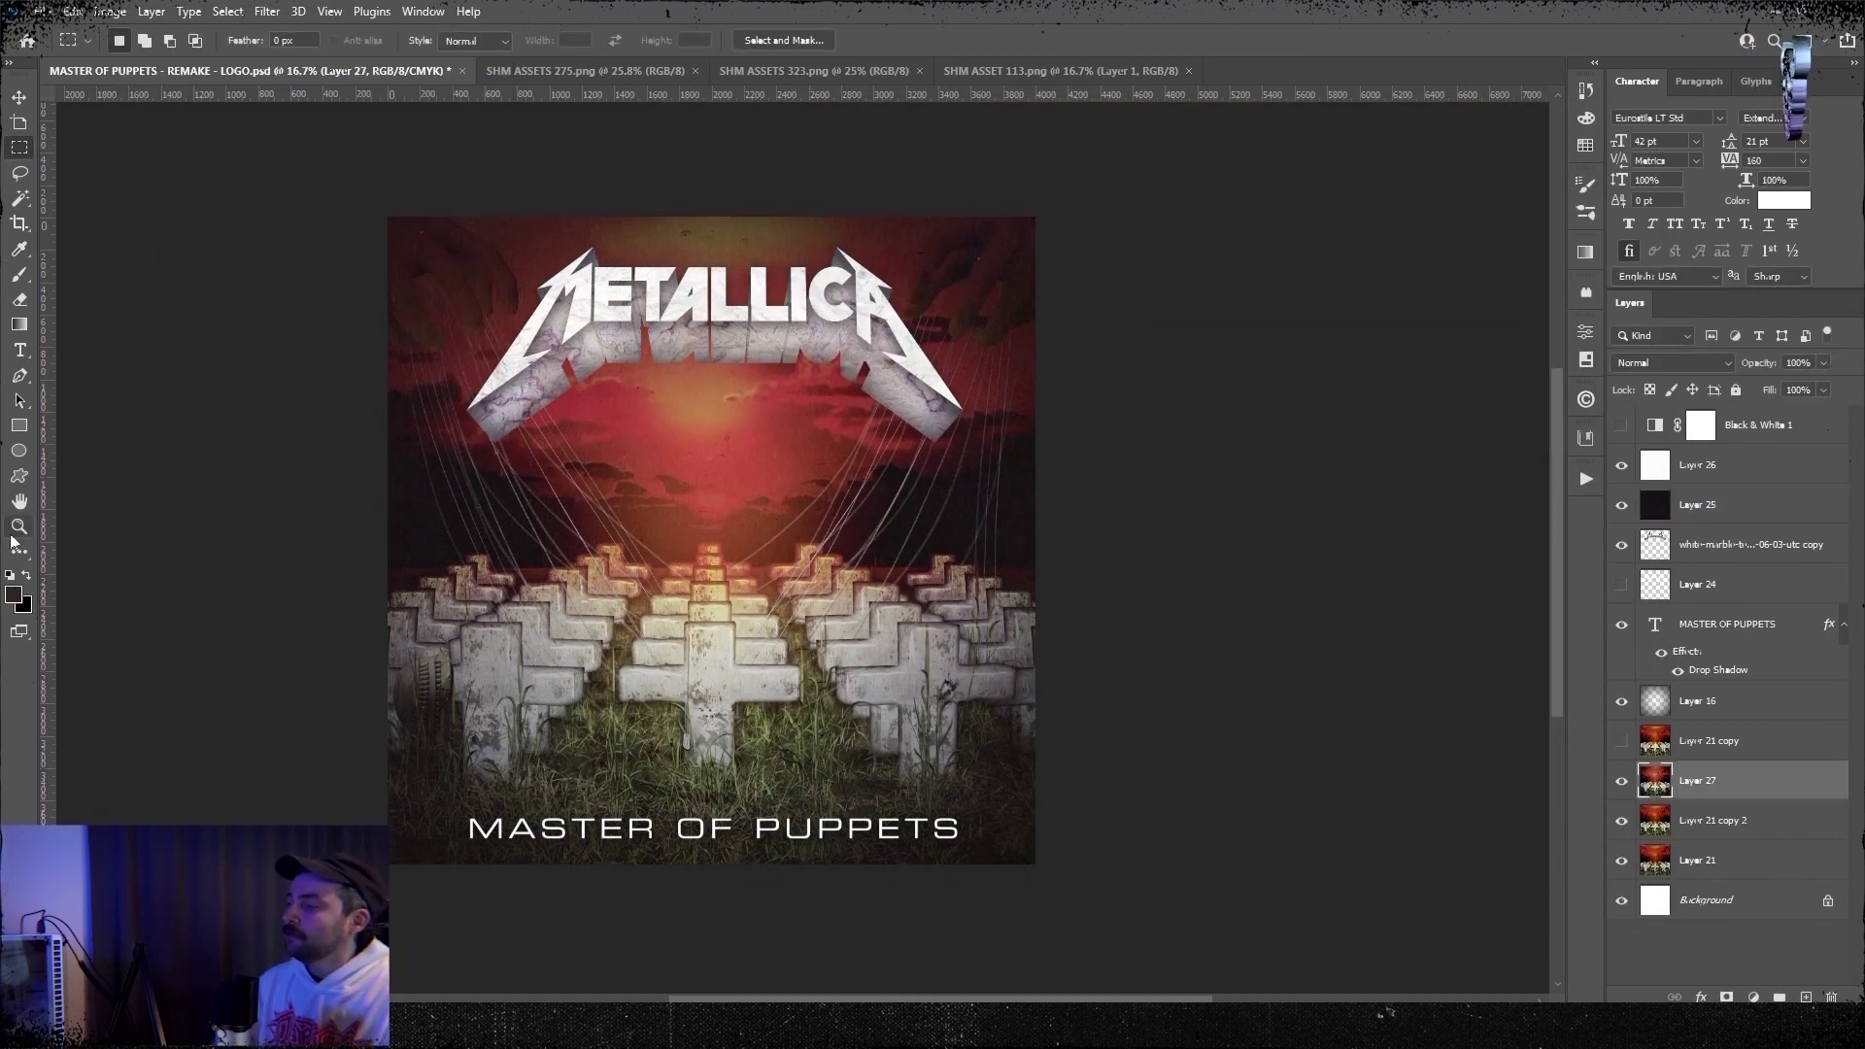
right_click(20, 551)
left_click(168, 635)
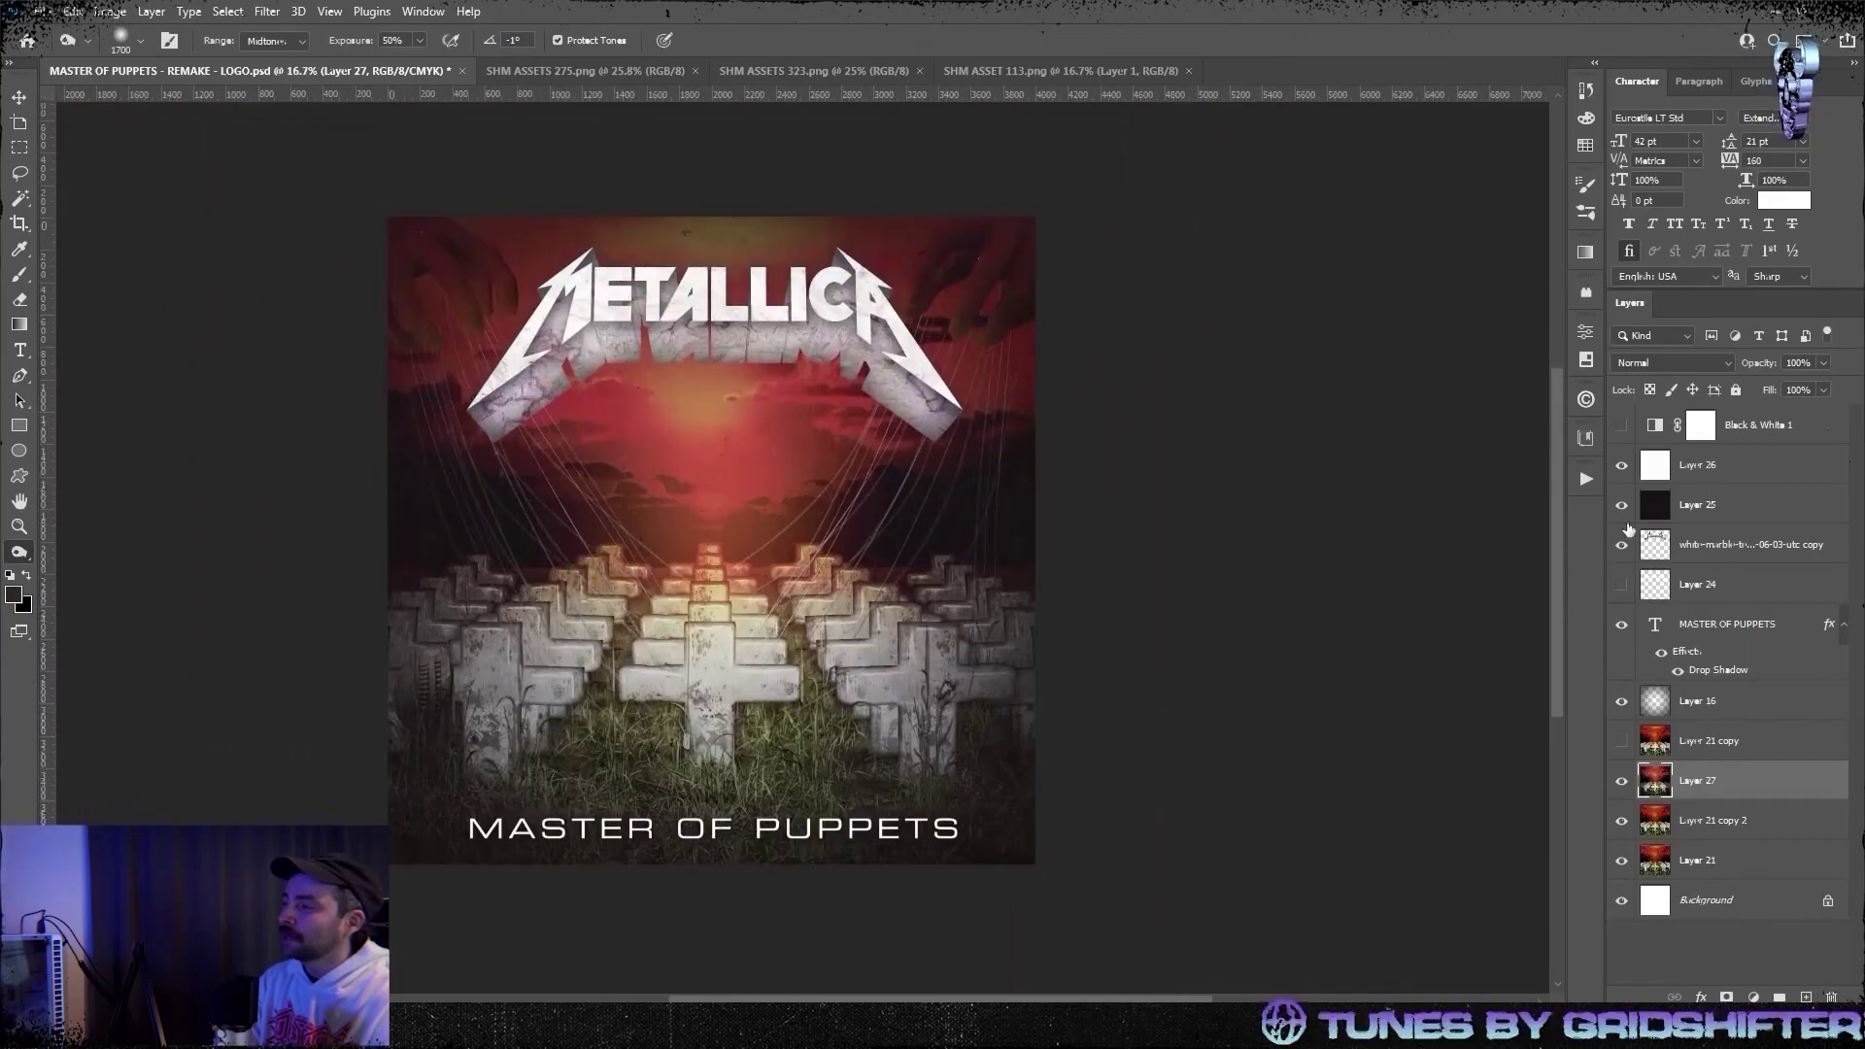
- Copy the marble logo to a new layer and add a Multiply drop shadow with 94° angle, 7% spread and about 65 px size
left_click(1709, 545)
left_click(151, 12)
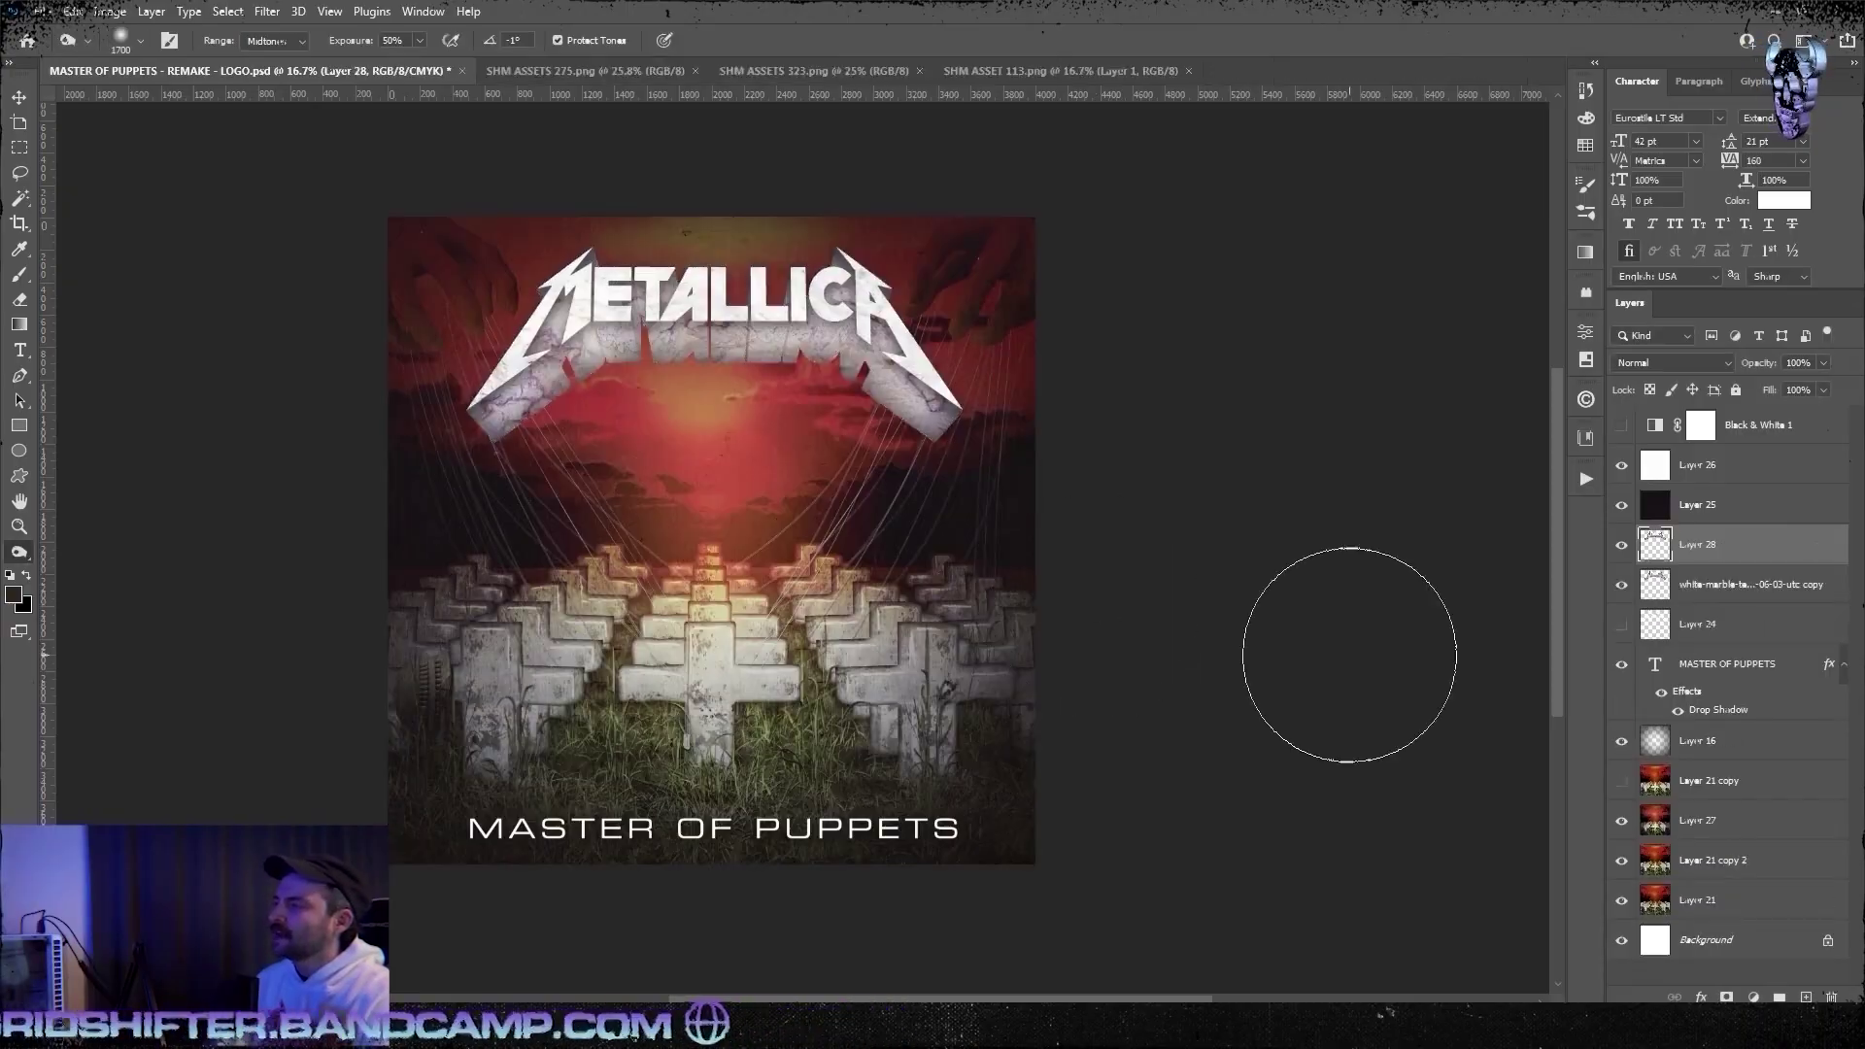
left_click(161, 11)
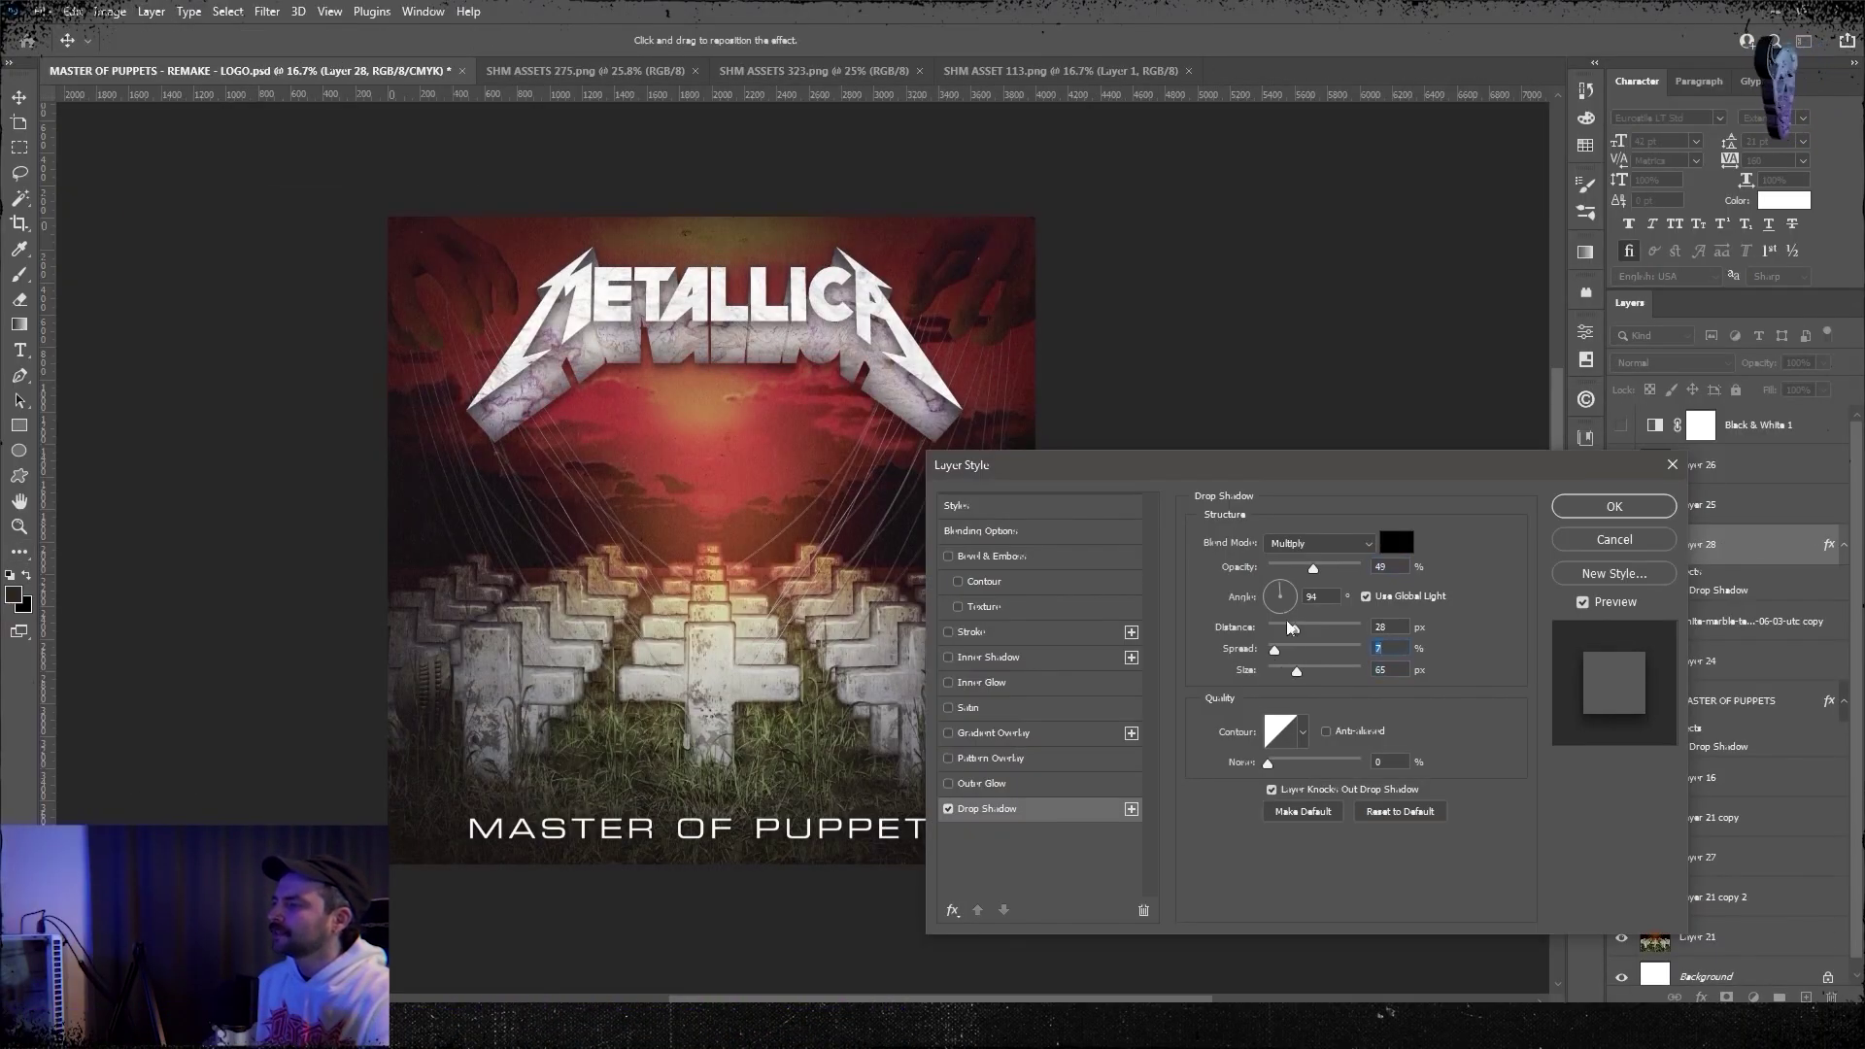
left_click(1595, 509)
- Apply a preset warp style with a value of 1 to the Metallica logo
left_click(73, 12)
mouse_move(117, 454)
left_click(361, 585)
left_click(464, 40)
left_click(464, 136)
type("1")
key("Return")
- Start a Field Blur on Layer 27 with a sharp pin on the front cross and a blurred pin at the horizon
left_click(267, 12)
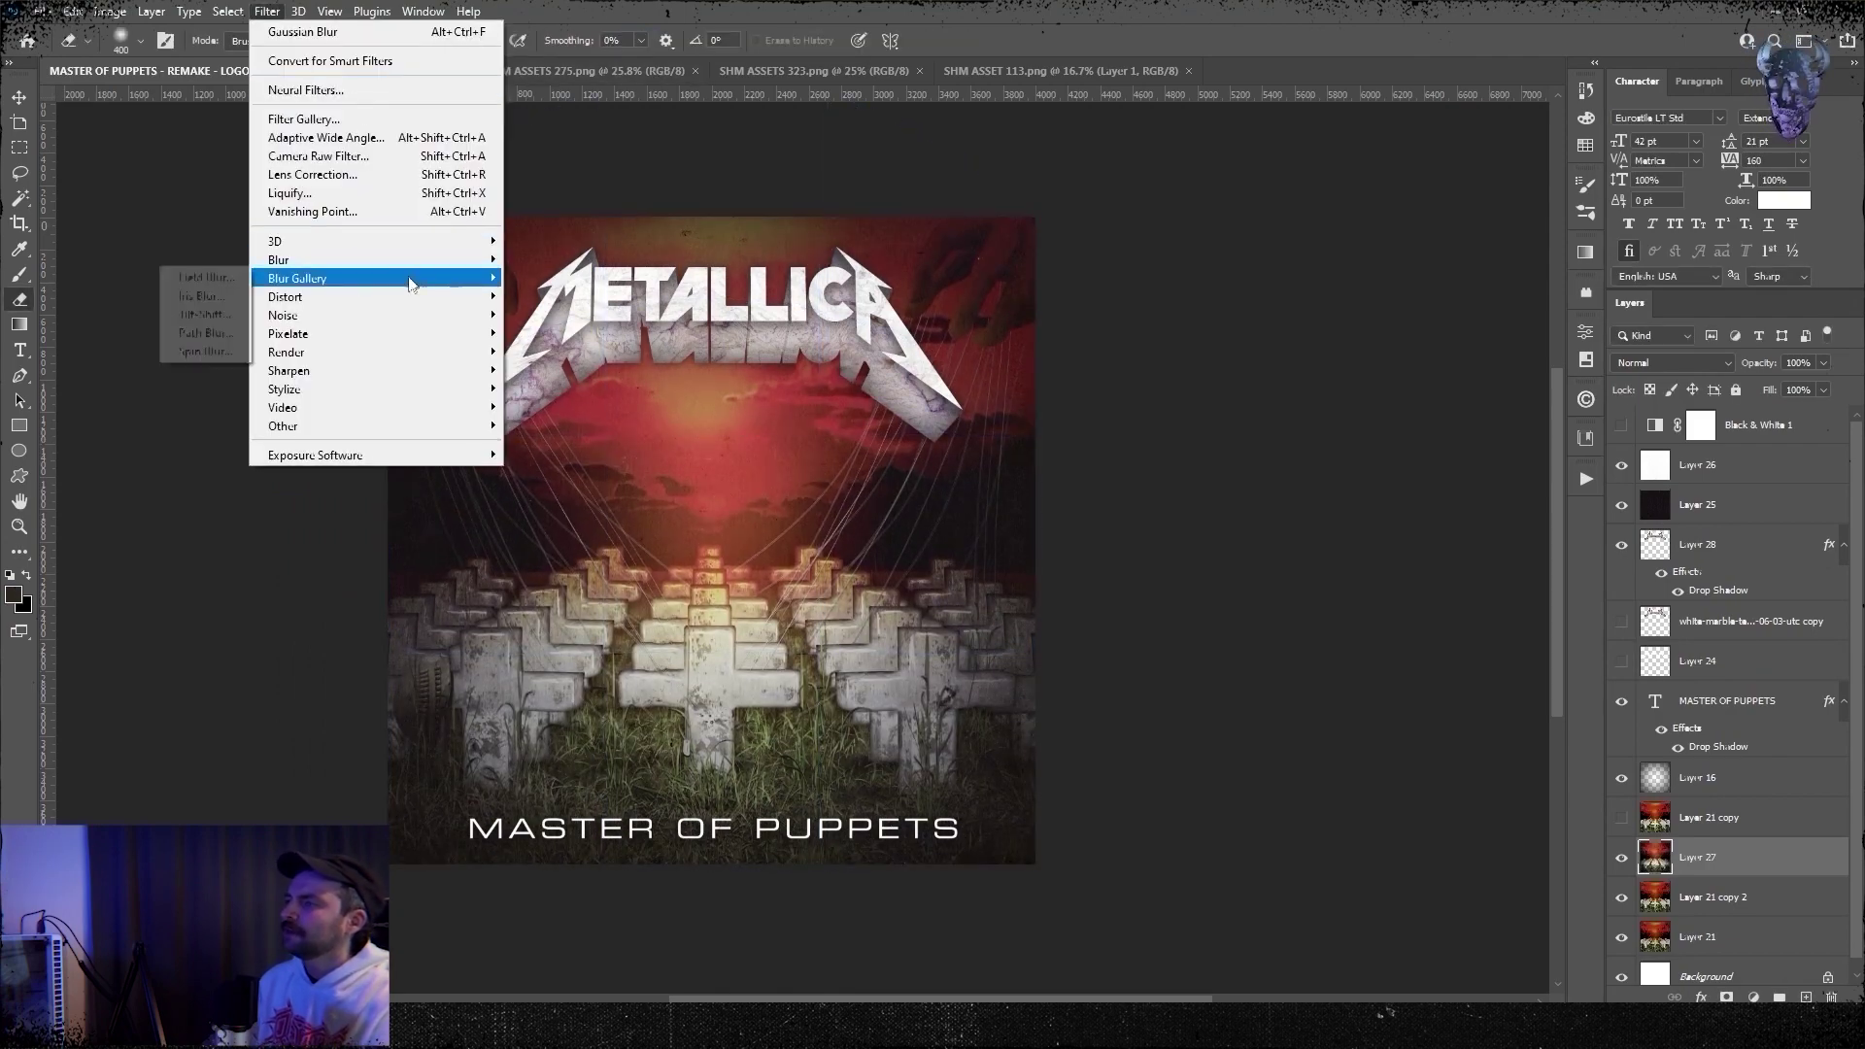
mouse_move(408, 280)
left_click(202, 277)
key("ctrl+plus")
key("ctrl+plus")
left_click_drag(818, 603, 832, 605)
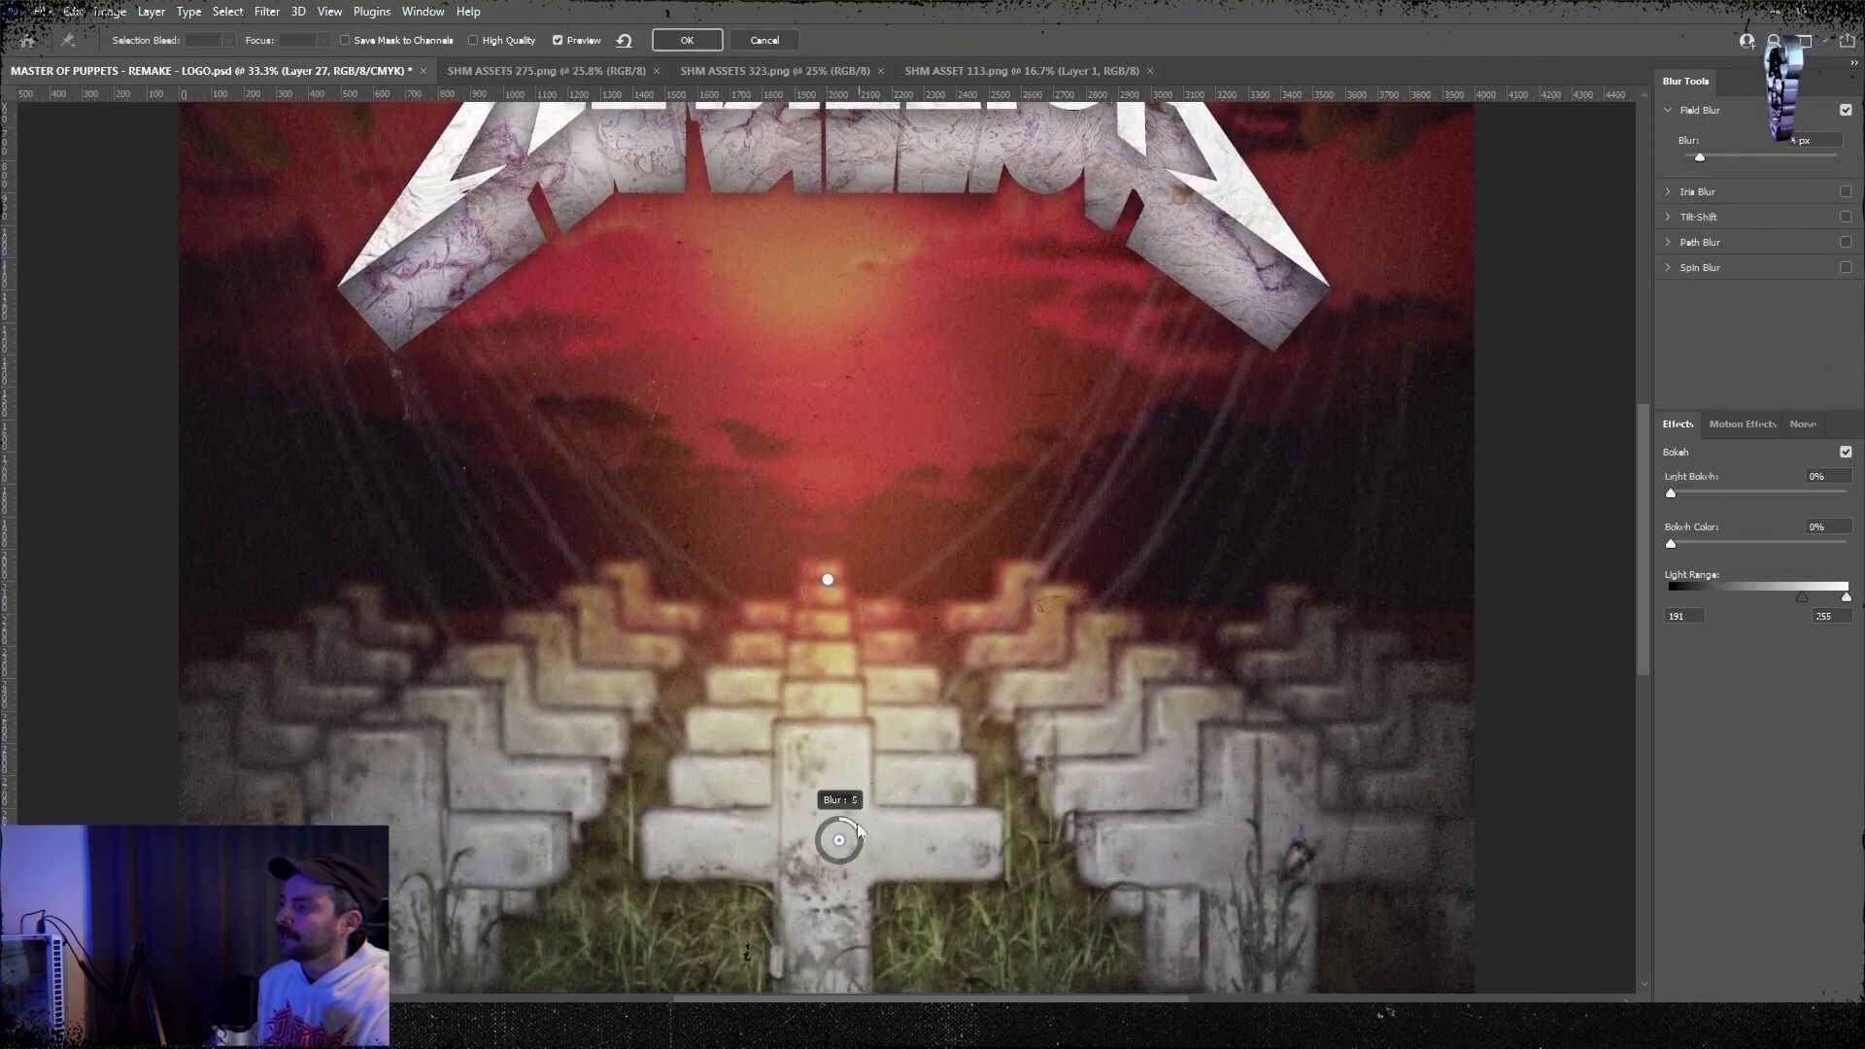
left_click_drag(861, 835, 847, 827)
scroll(840, 680, "down", 4)
key("ctrl+plus")
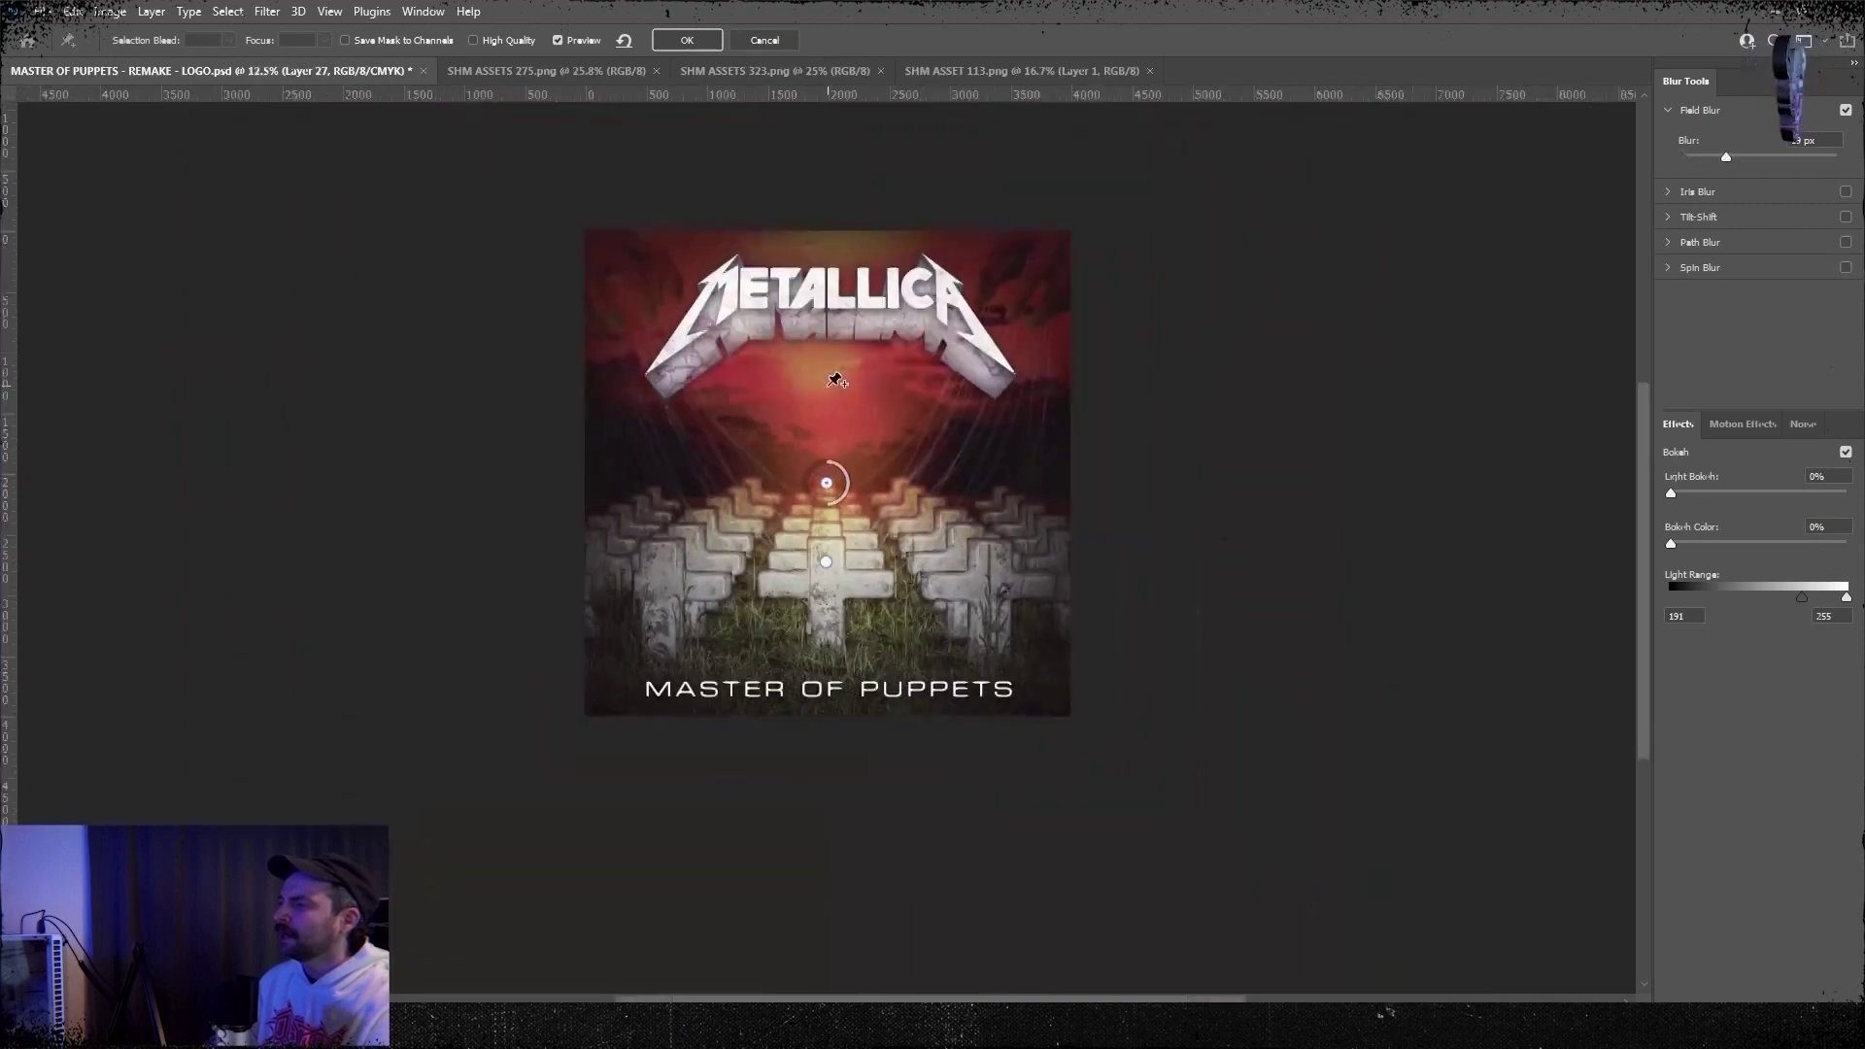
- Add a third Field Blur pin in the sky below the logo, reduce its blur and apply the filter
key("ctrl+minus")
key("ctrl+minus")
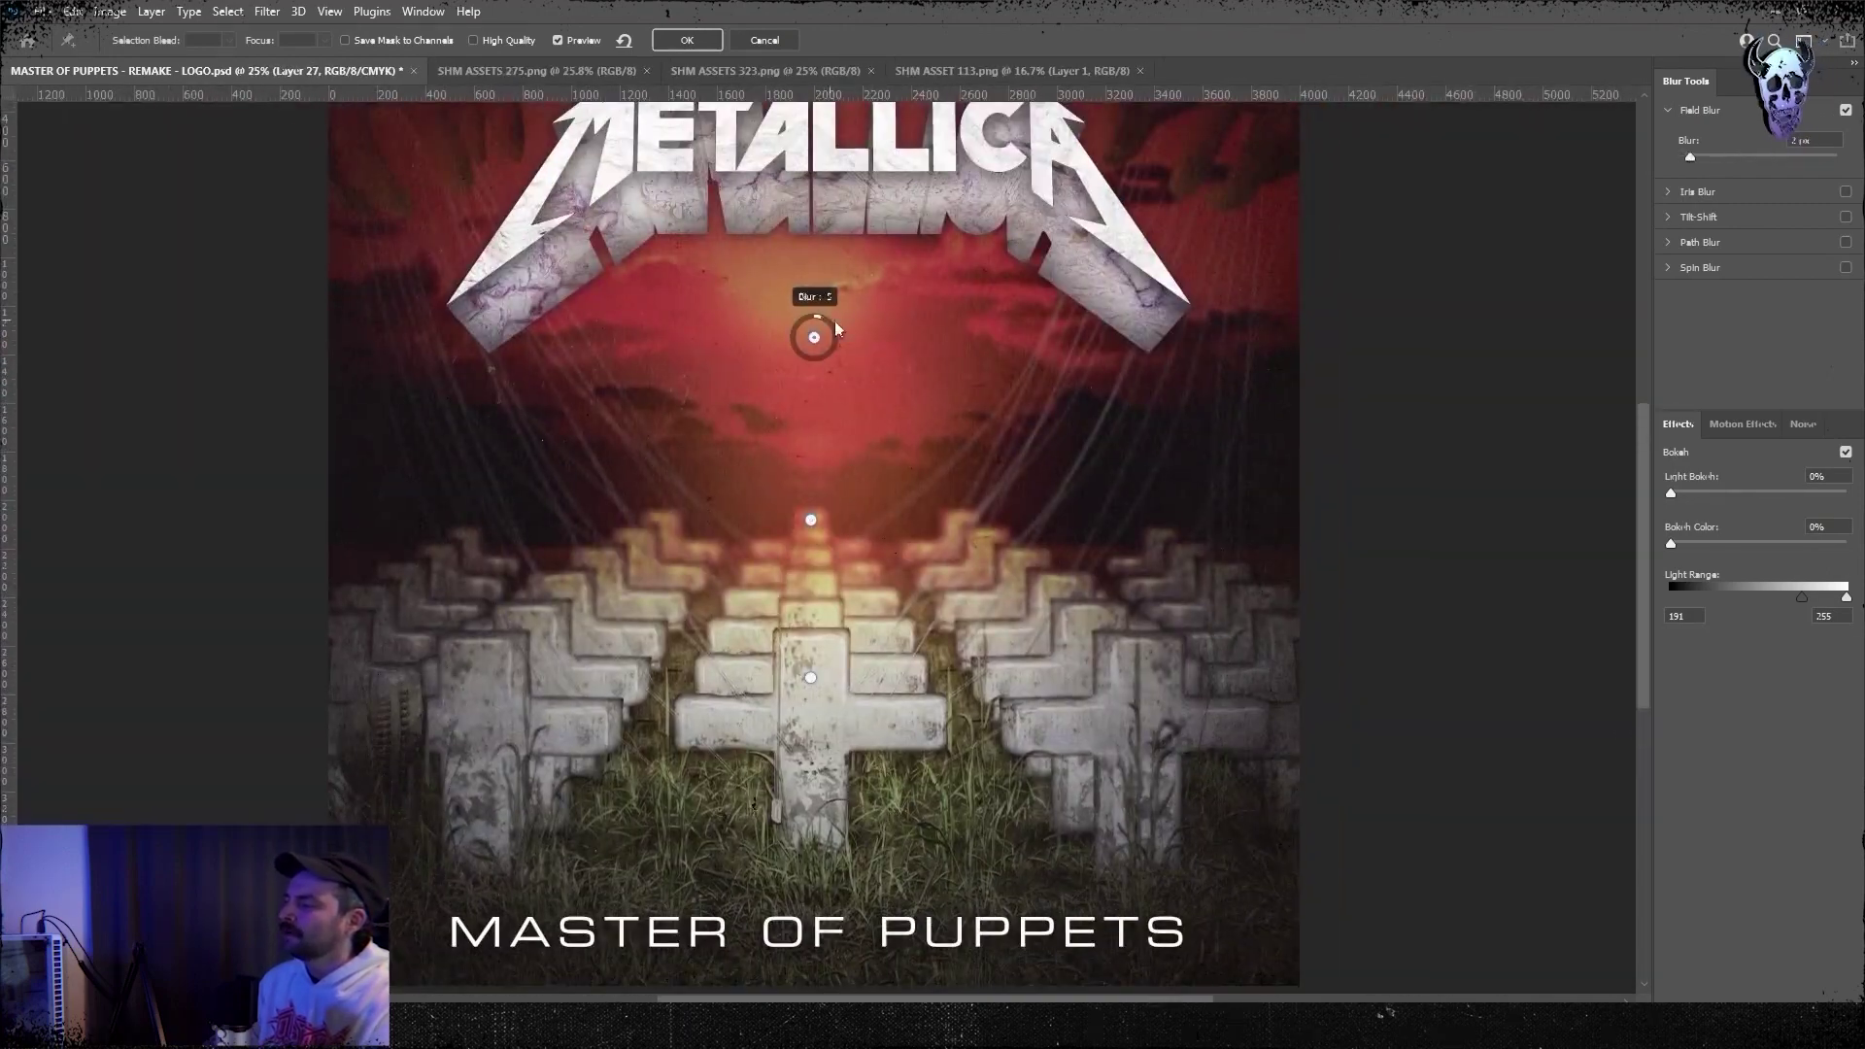
key("Return")
key("ctrl+minus")
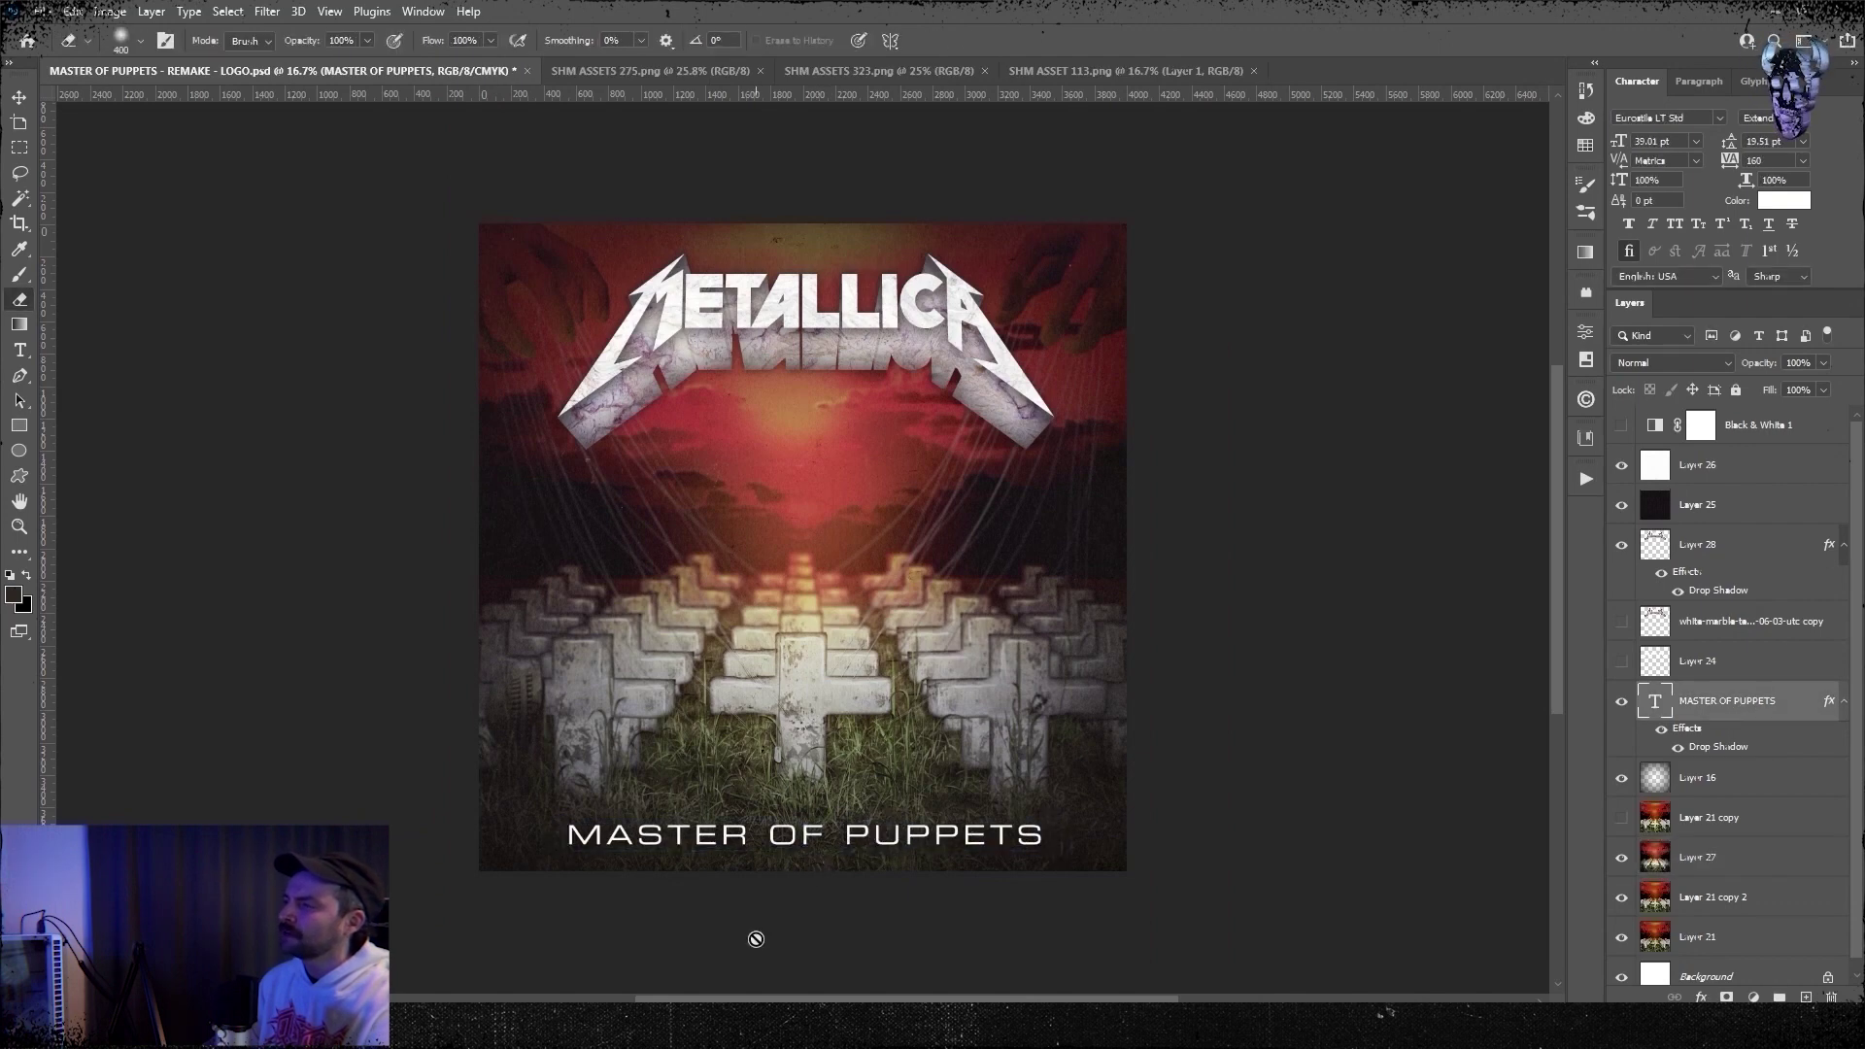
- Paint black around the artwork's sides and horizon on the new Layer 29 and set its blend mode to Soft Light
key("o")
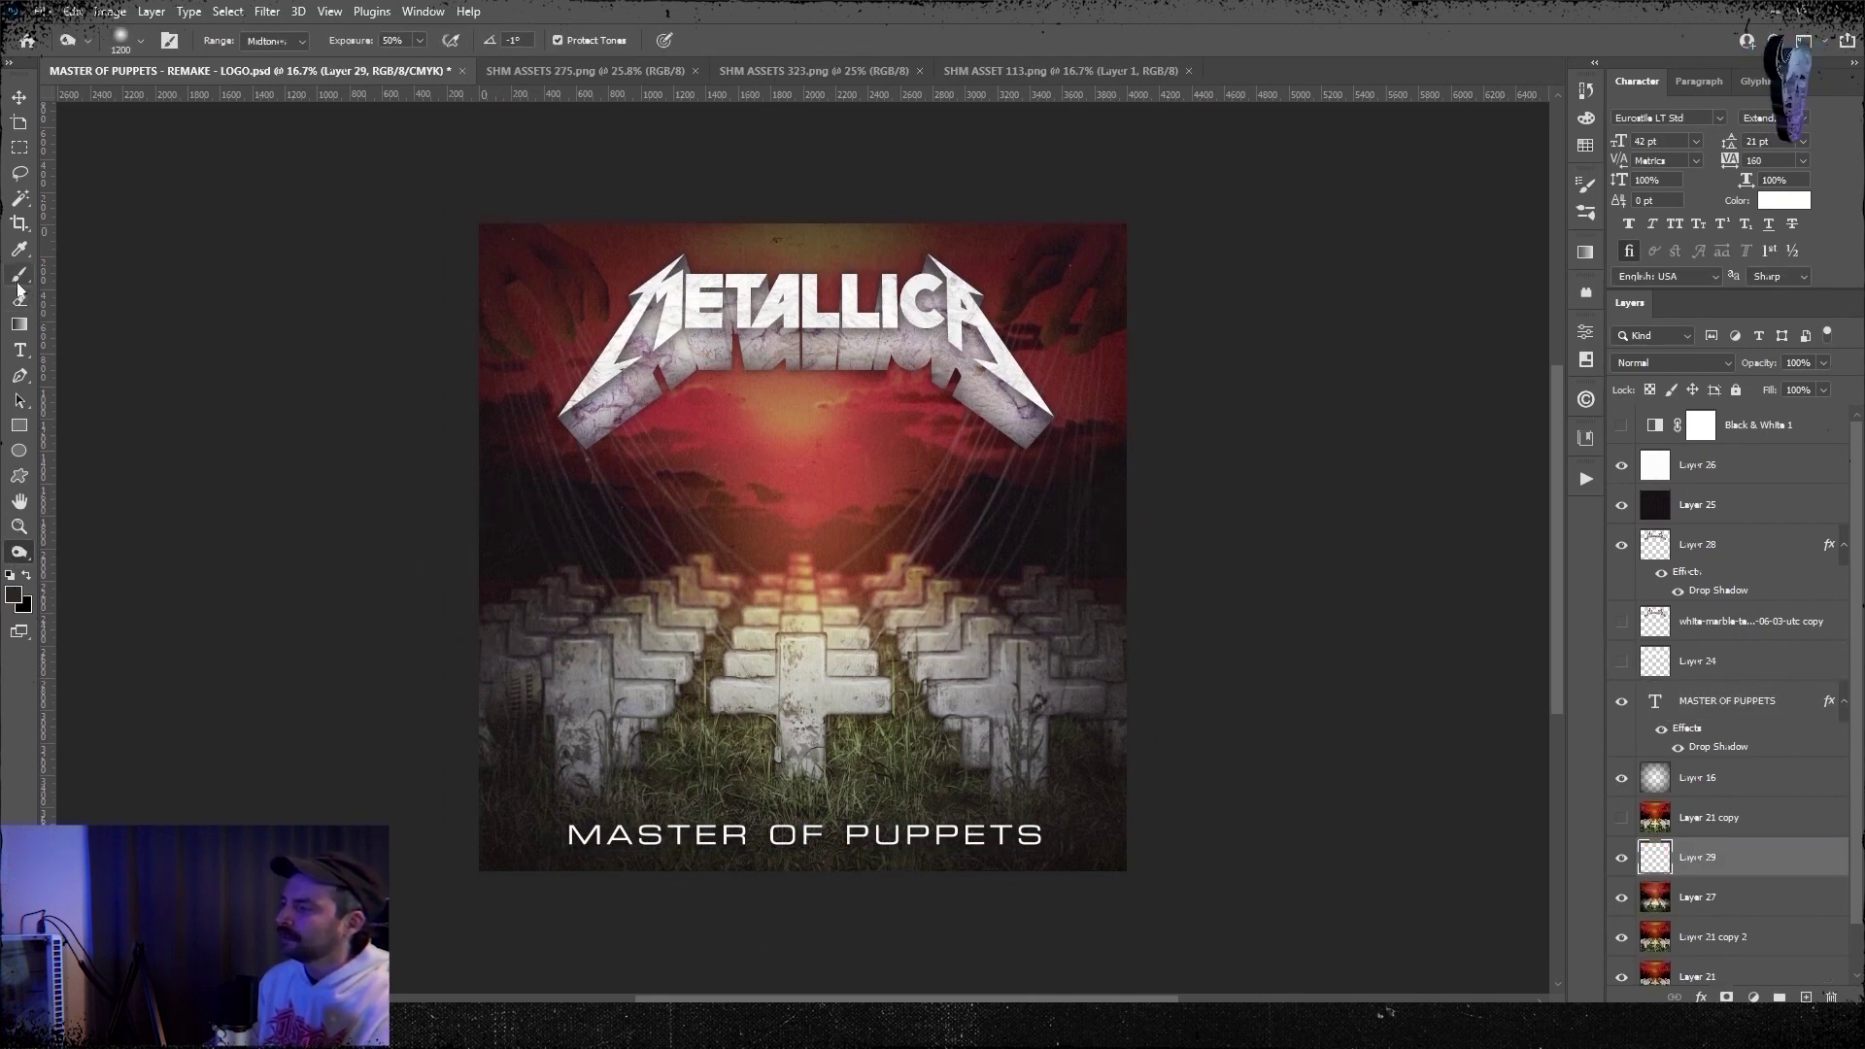
left_click(19, 282)
left_click(1671, 363)
left_click(1659, 612)
key("ctrl+plus")
key("ctrl+plus")
key("ctrl+minus")
key("ctrl+minus")
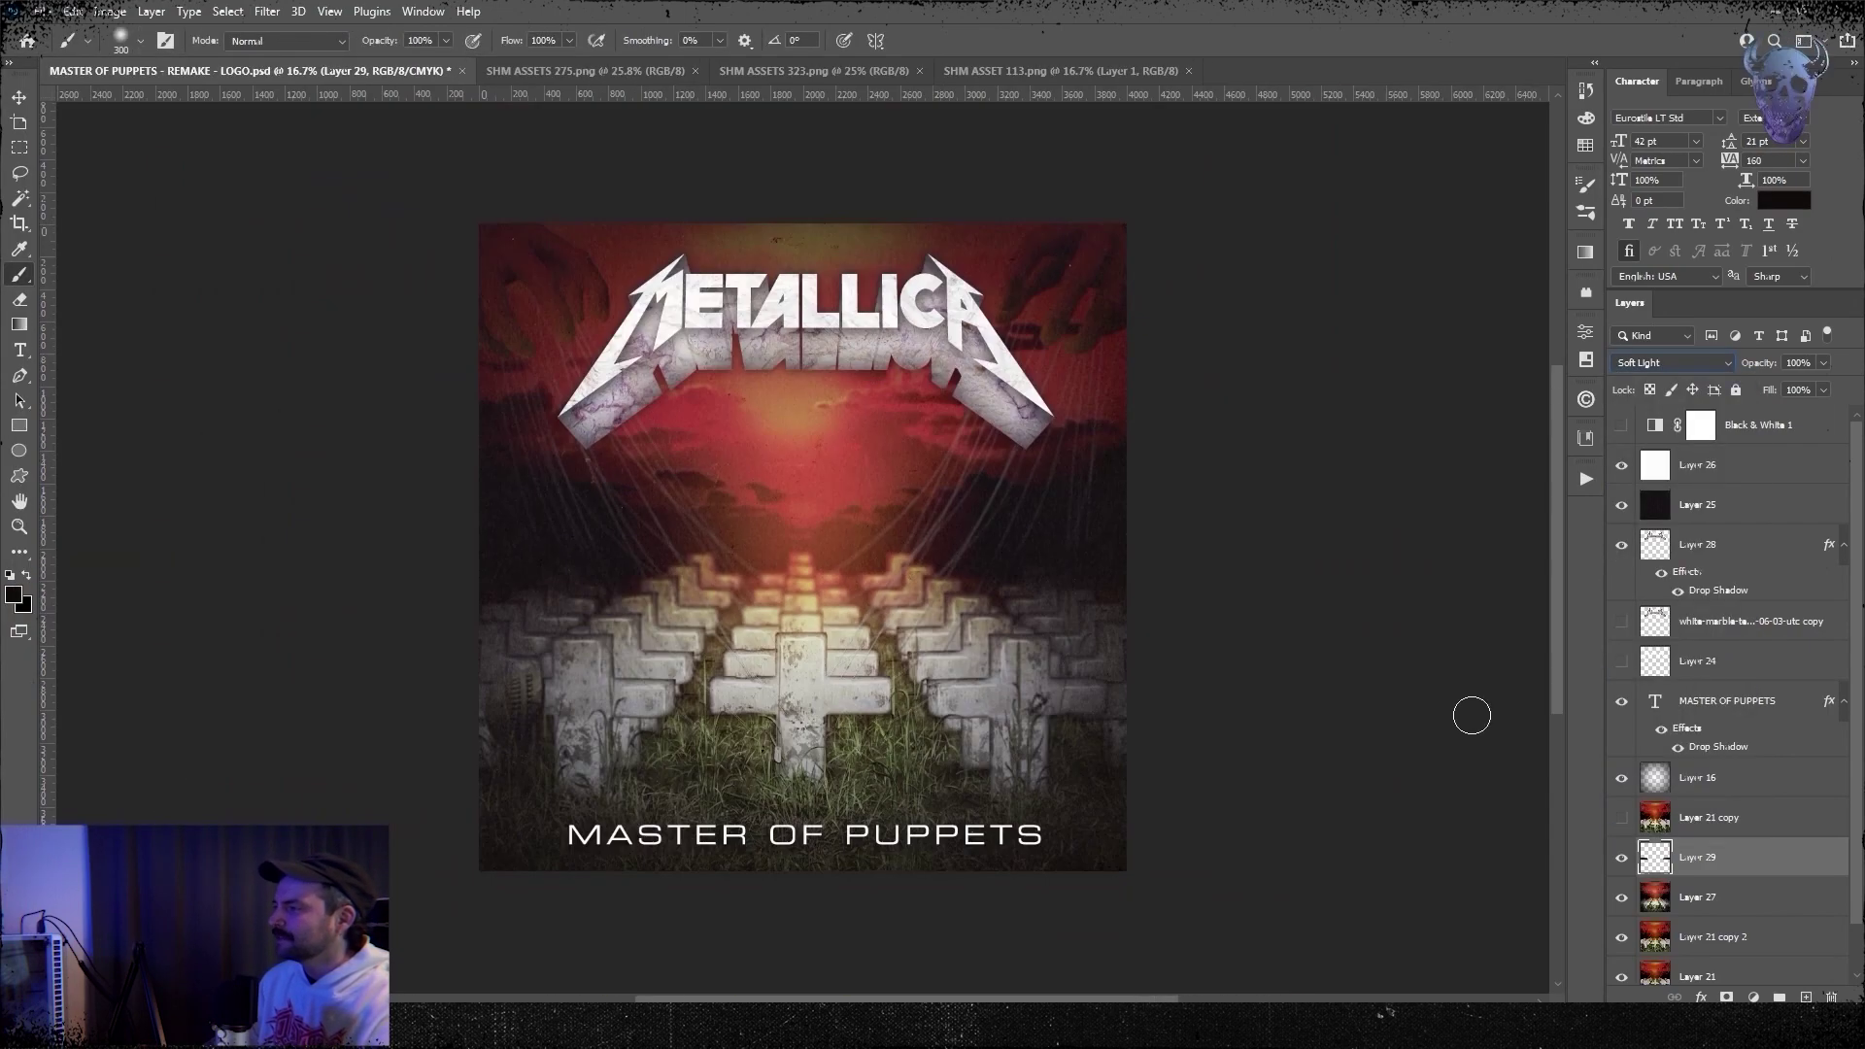
- Adjust the golden tones of the merged Layer 29 with Replace Color at about 154 fuzziness and dodge its midtones at 50% exposure
left_click(110, 11)
mouse_move(194, 54)
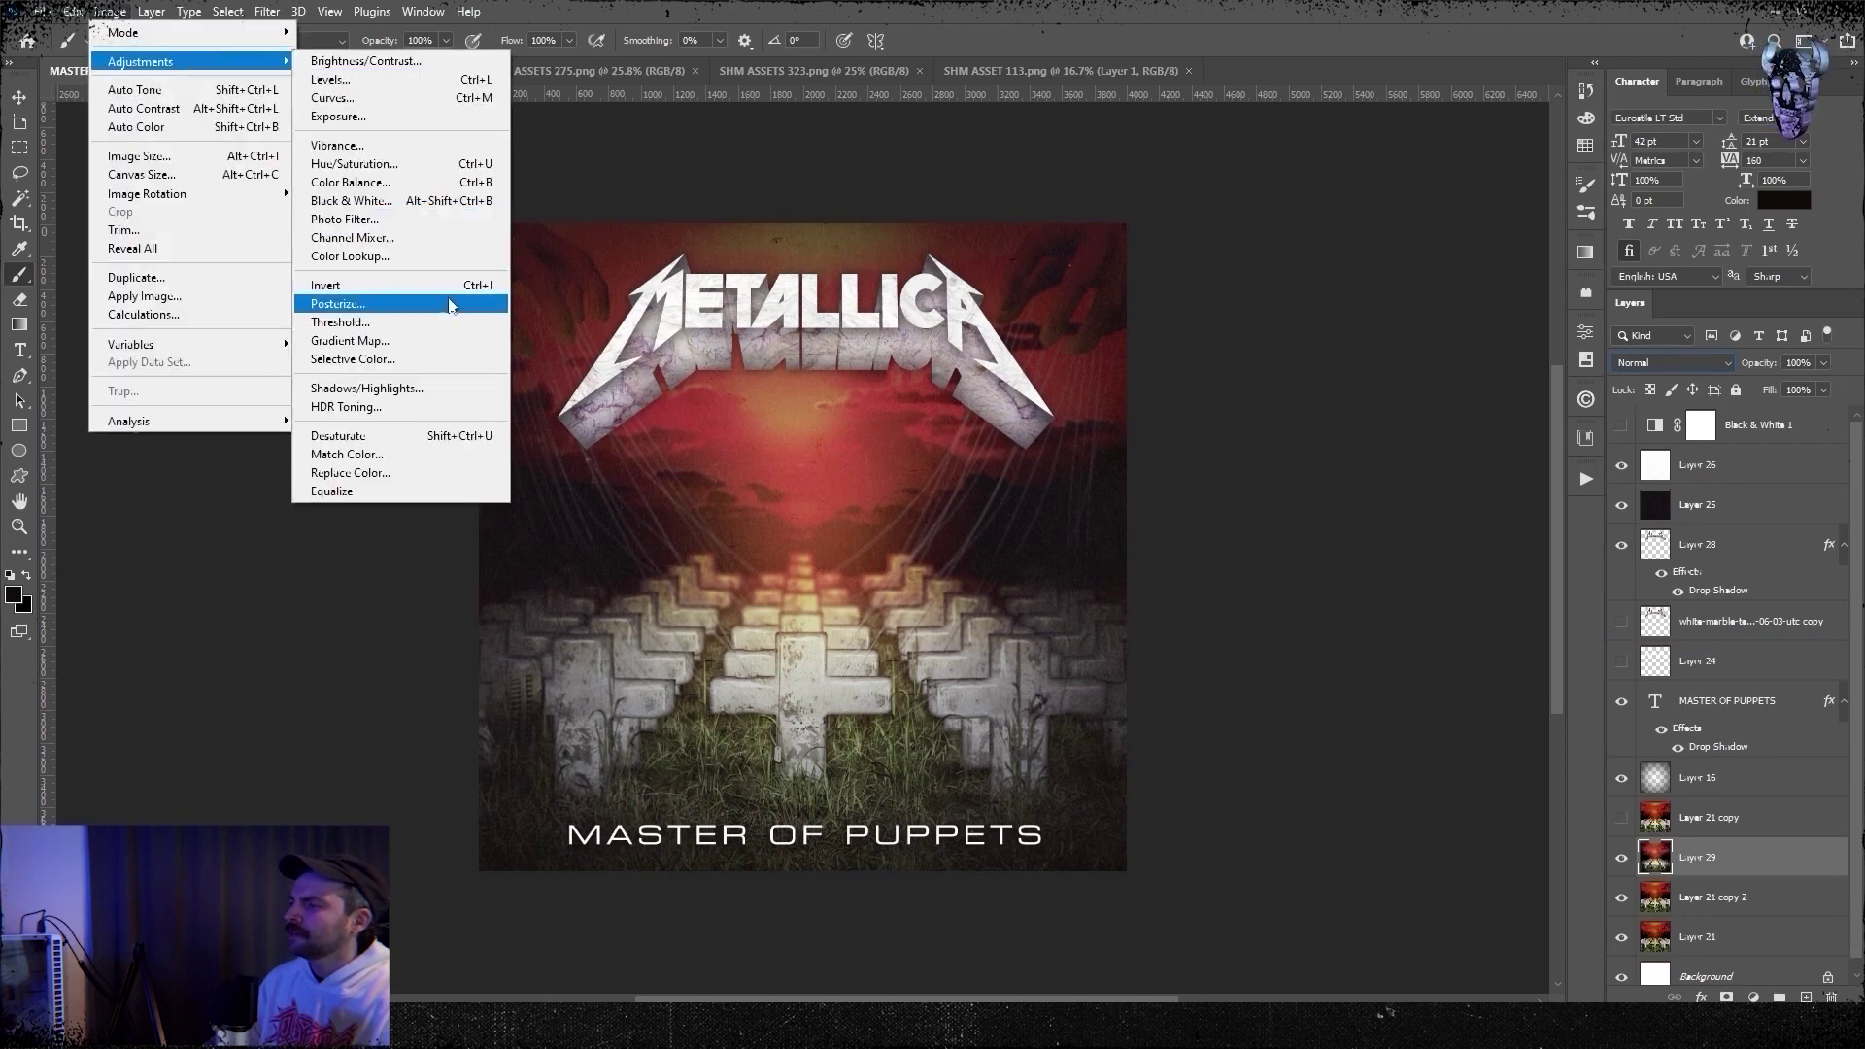
left_click(447, 300)
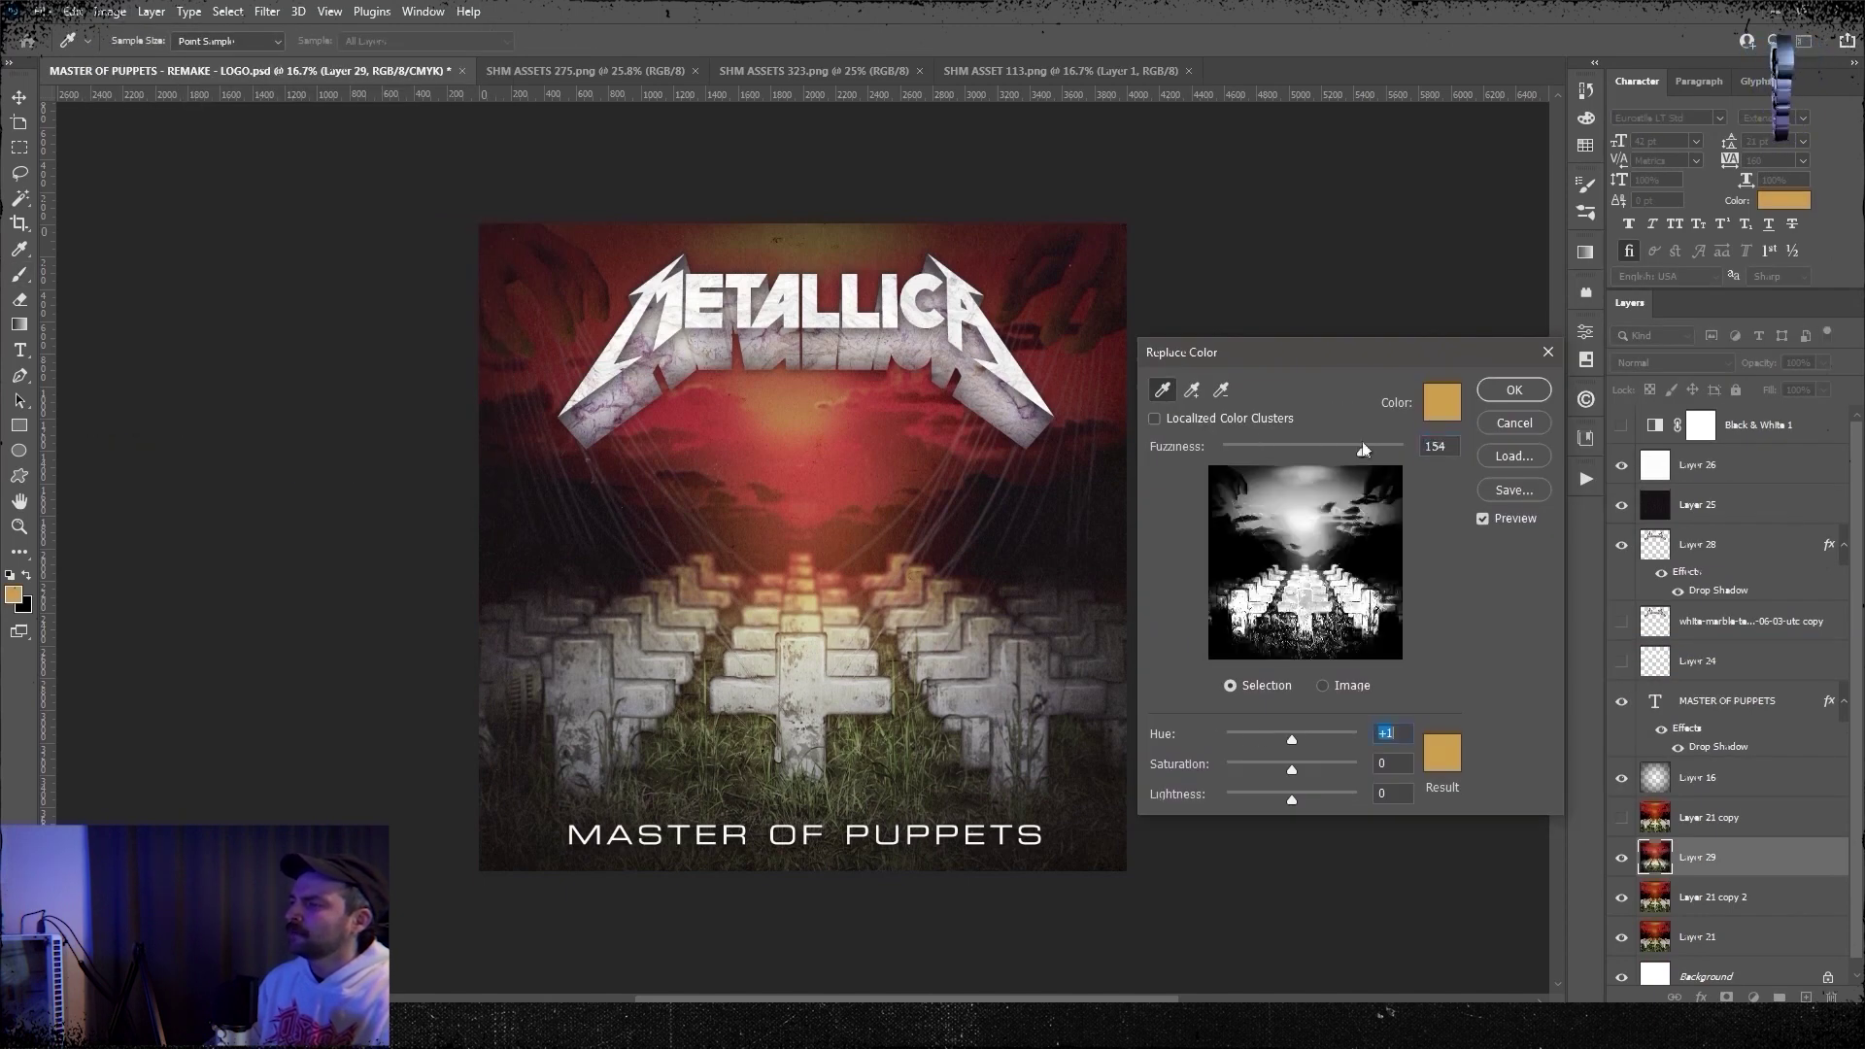
key("Return")
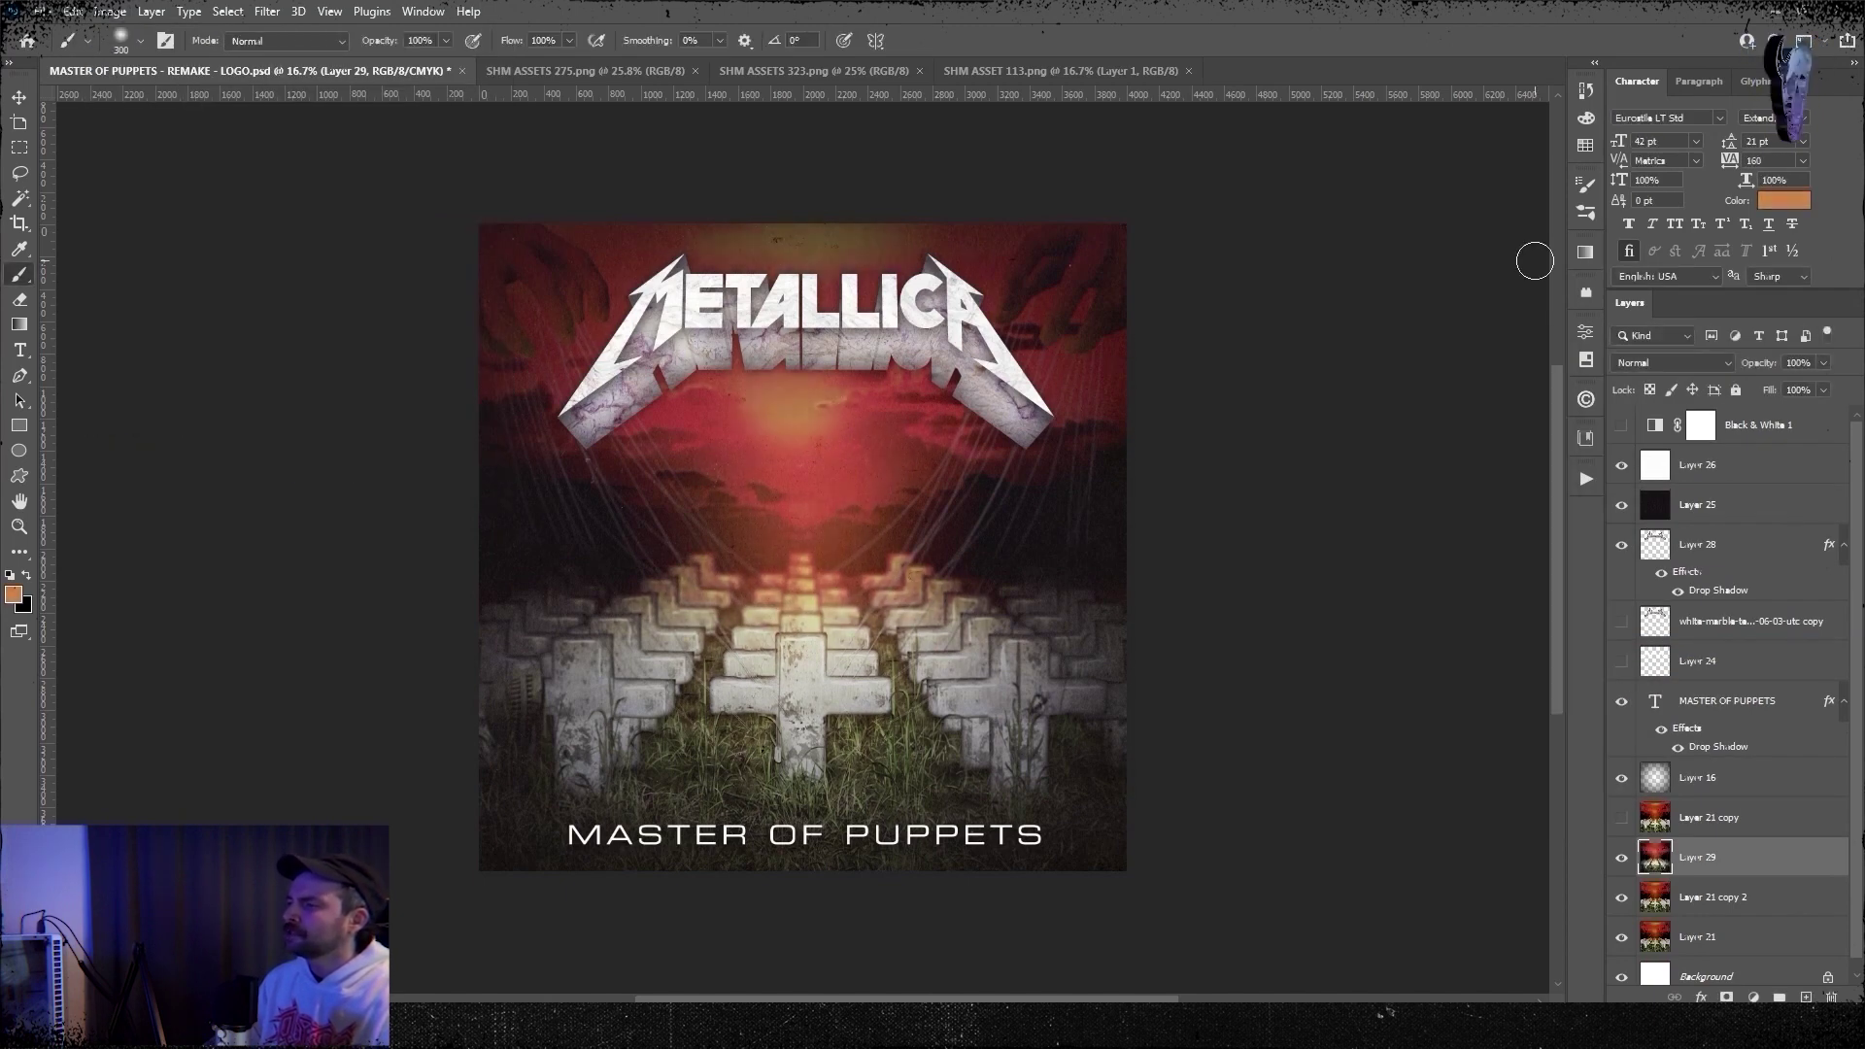
left_click(19, 551)
left_click(97, 696)
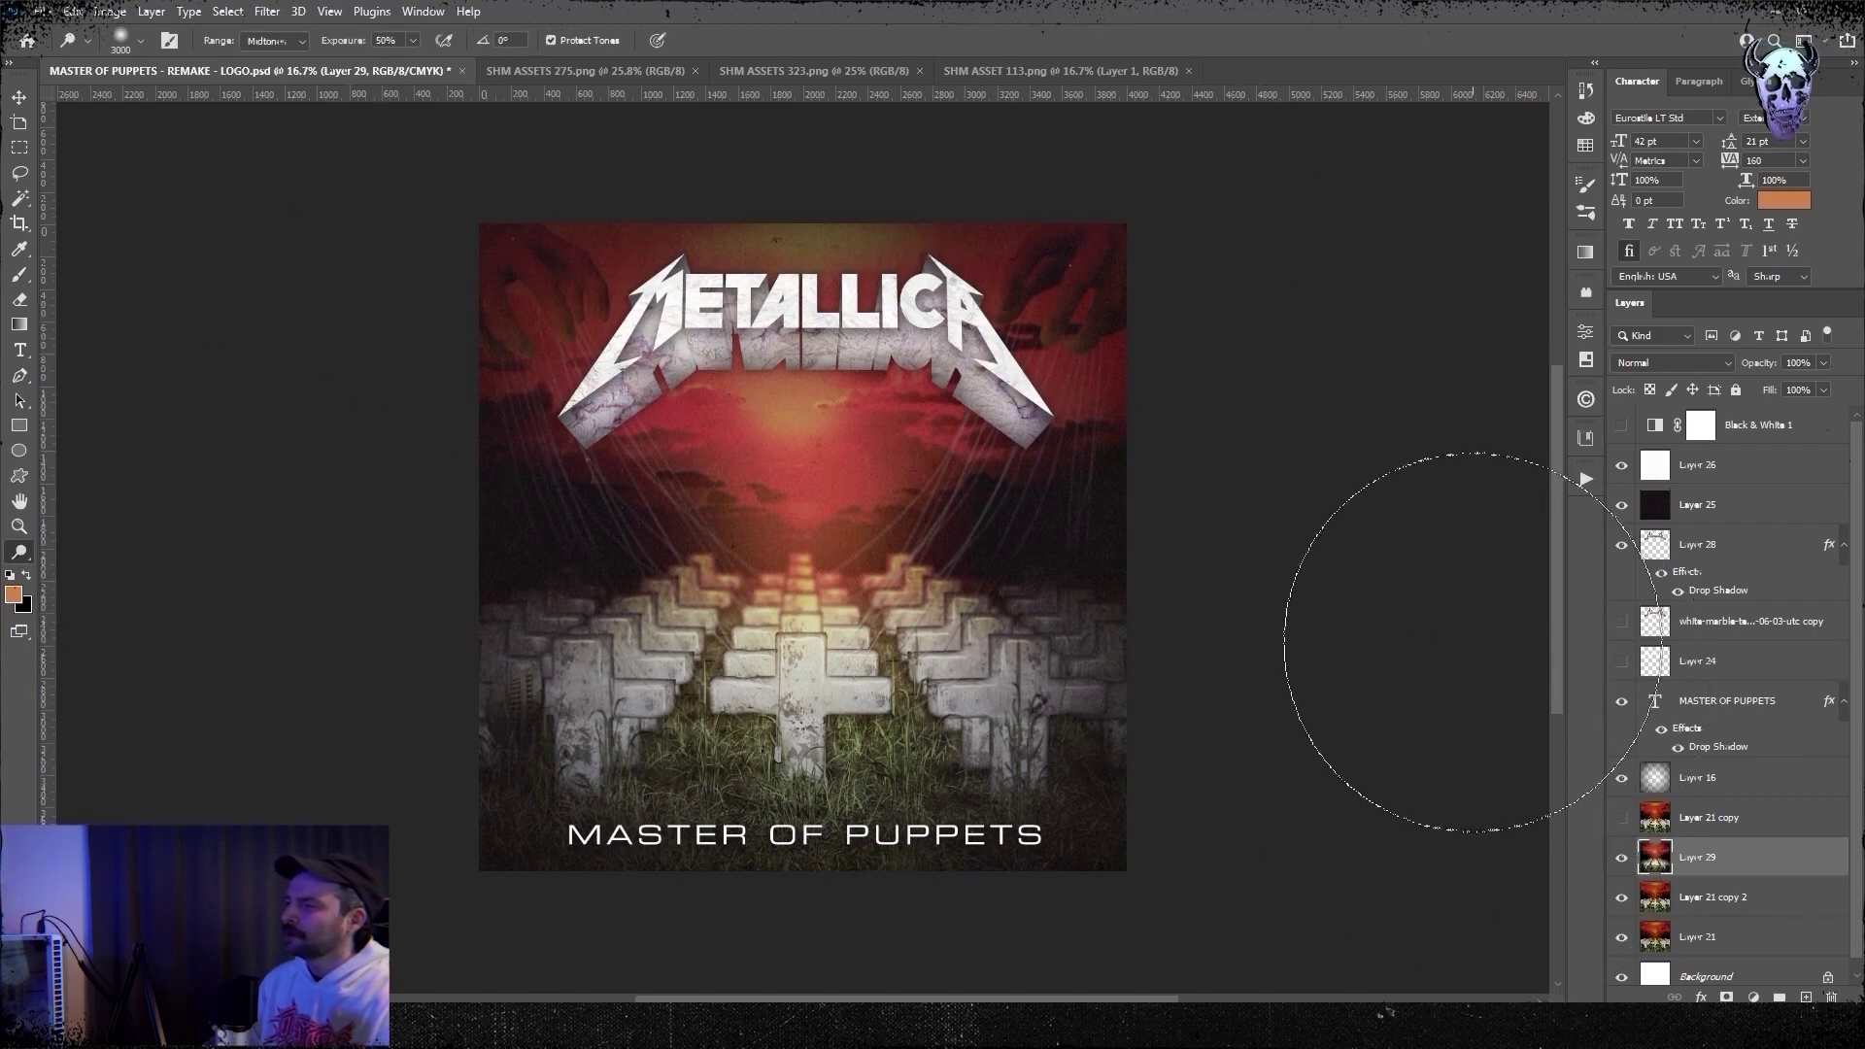
- Save the document as a new file named MASTER OF PUPPETS - REMAKE - FIN.psd
left_click(43, 12)
left_click(77, 250)
left_click(364, 615)
key("BackSpace")
key("BackSpace")
key("BackSpace")
key("BackSpace")
key("BackSpace")
key("BackSpace")
key("BackSpace")
key("BackSpace")
type("FIN")
left_click(1324, 746)
left_click(1120, 487)
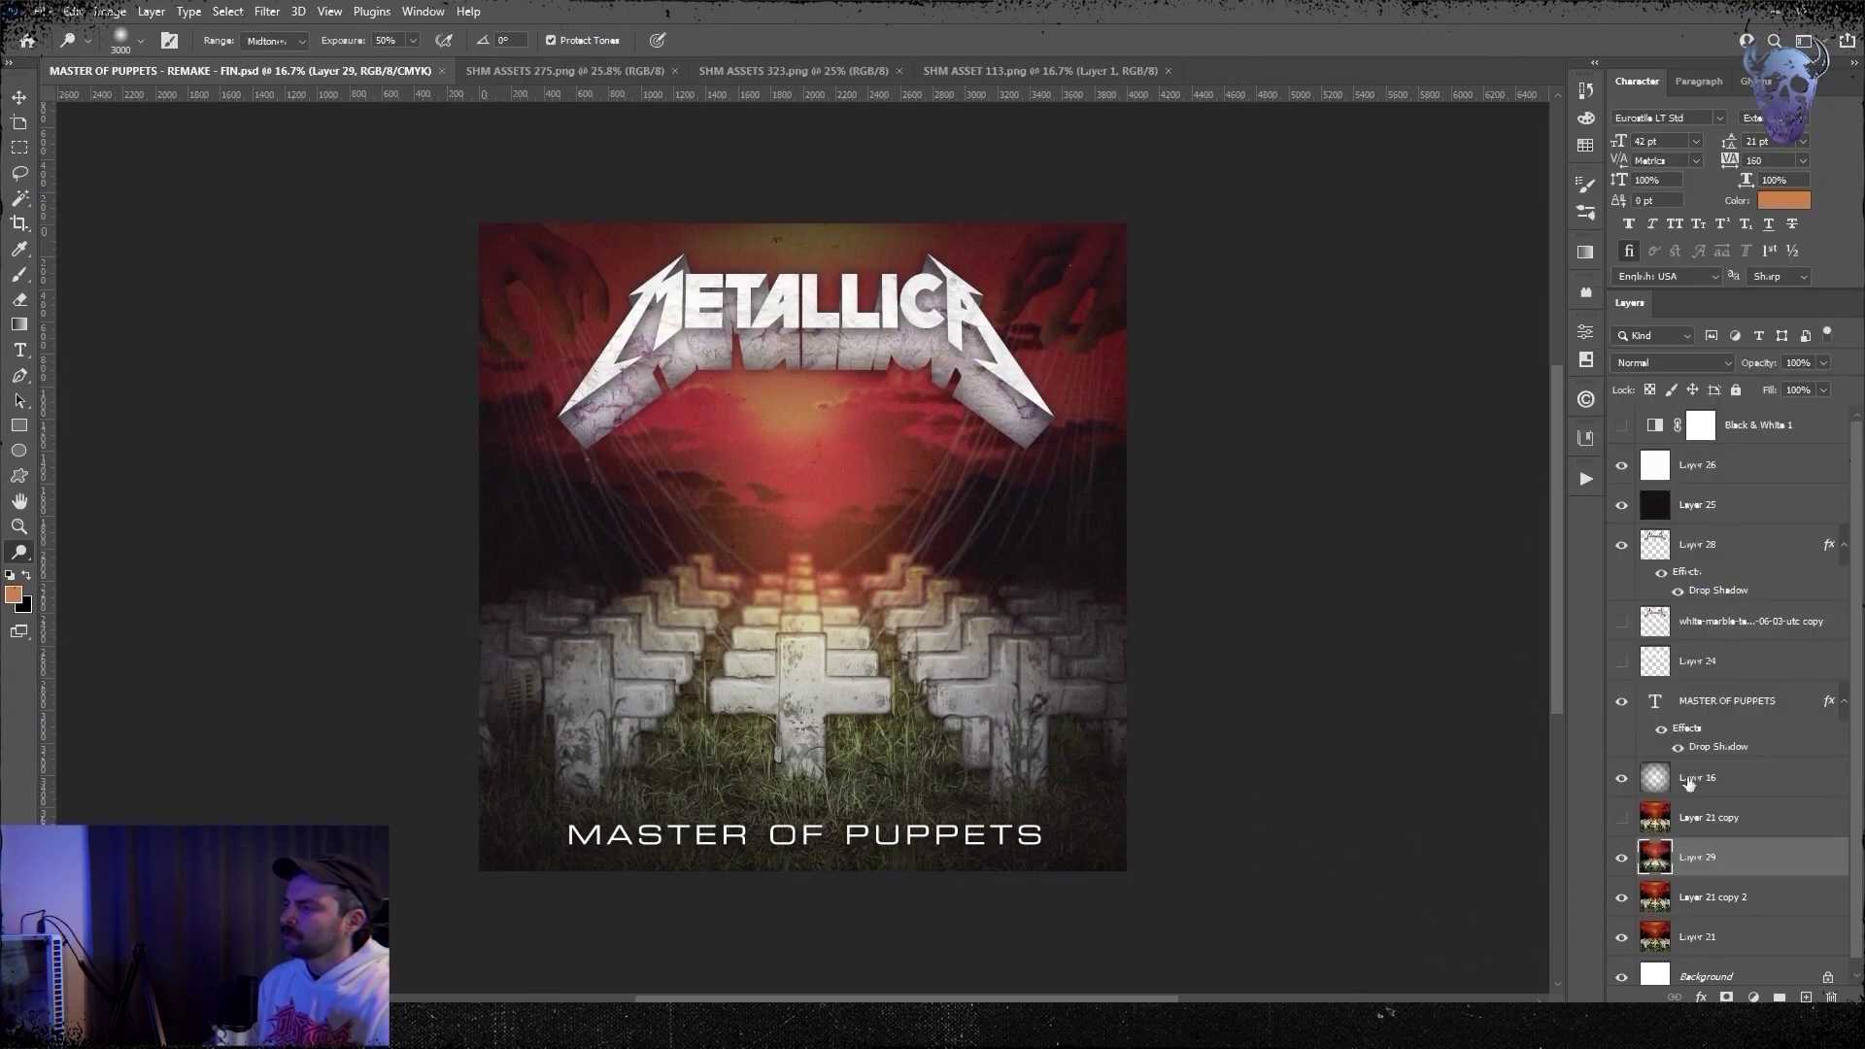
- Flatten the image, discarding the hidden layers, and duplicate the Background layer
right_click(1694, 853)
left_click(1709, 631)
left_click(858, 390)
right_click(1690, 427)
left_click(1729, 461)
key("Return")
- Apply custom Lens Correction to Background copy: red/cyan -76.19, green/magenta about +69.84, blue/yellow -42.06, vignette amount -36 and midpoint +33
left_click(267, 12)
left_click(303, 167)
left_click(1373, 231)
mouse_move(1387, 400)
left_mouse_down()
mouse_move(1427, 399)
mouse_move(1372, 399)
left_mouse_up()
left_click_drag(1386, 435, 1336, 472)
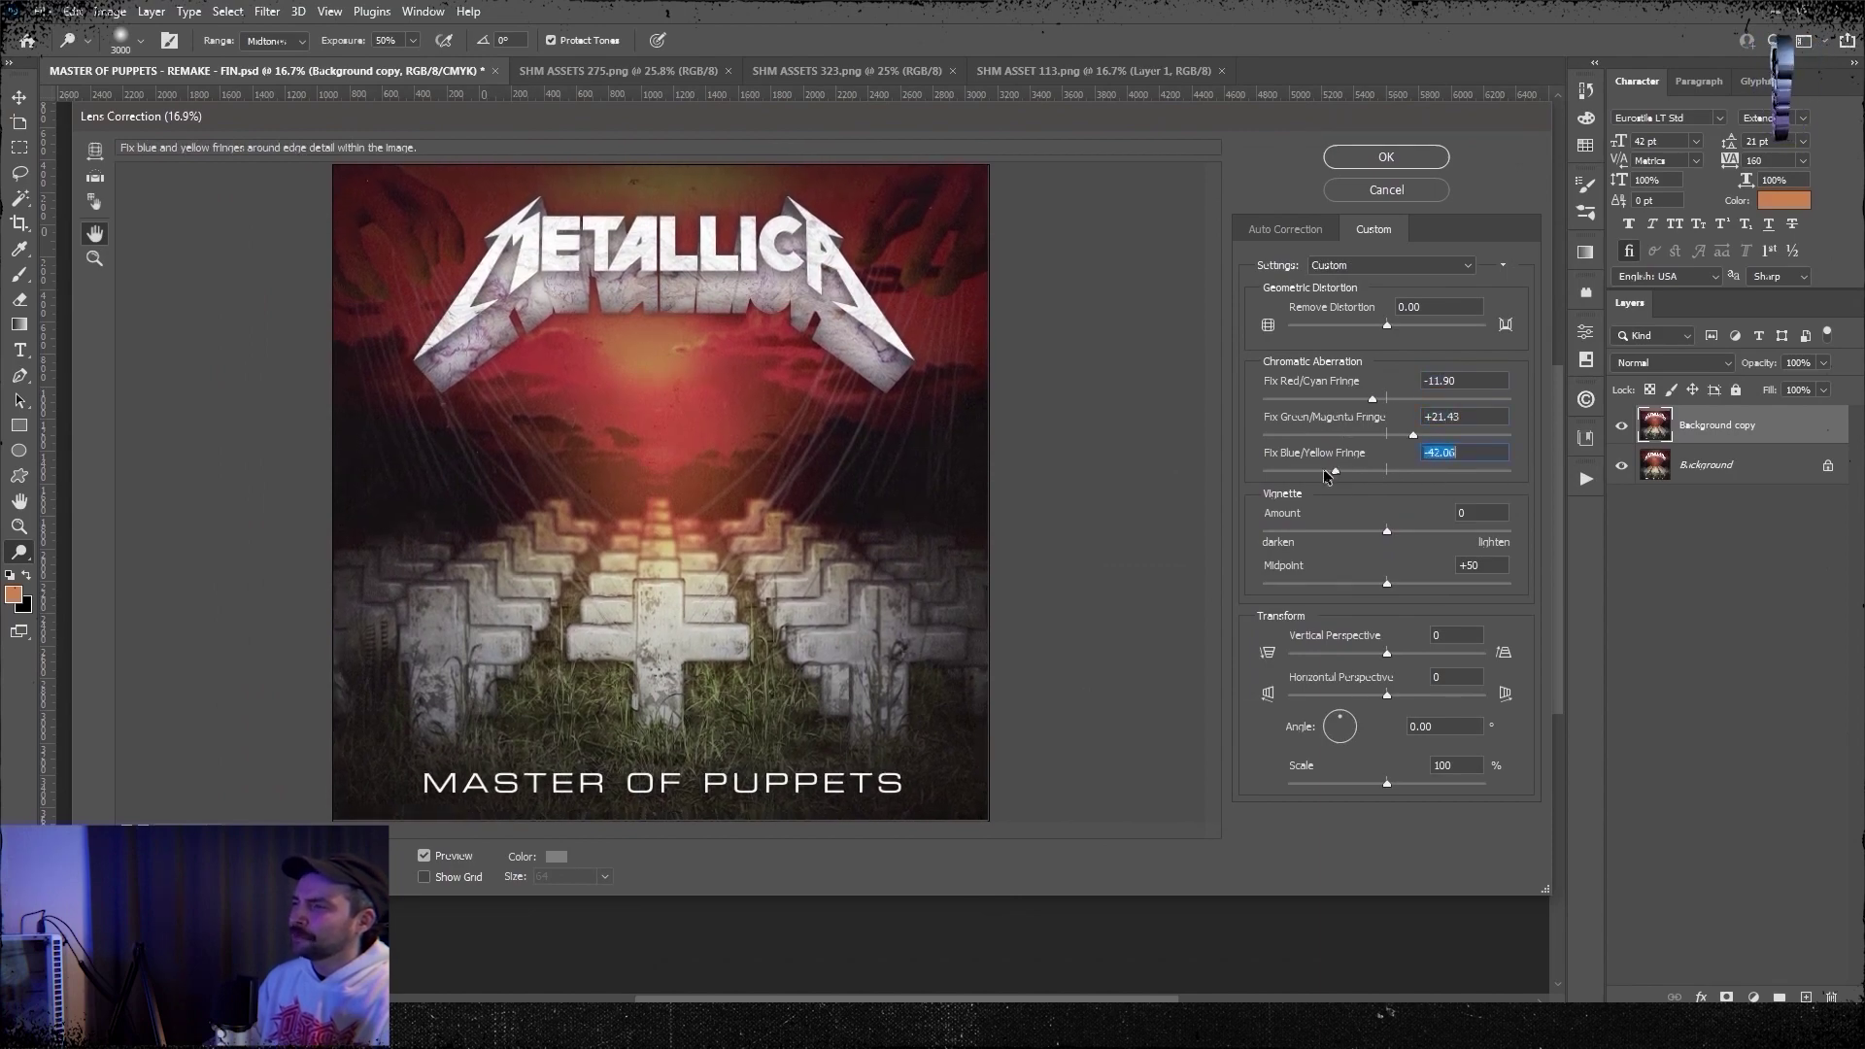
left_click_drag(1418, 536, 1345, 534)
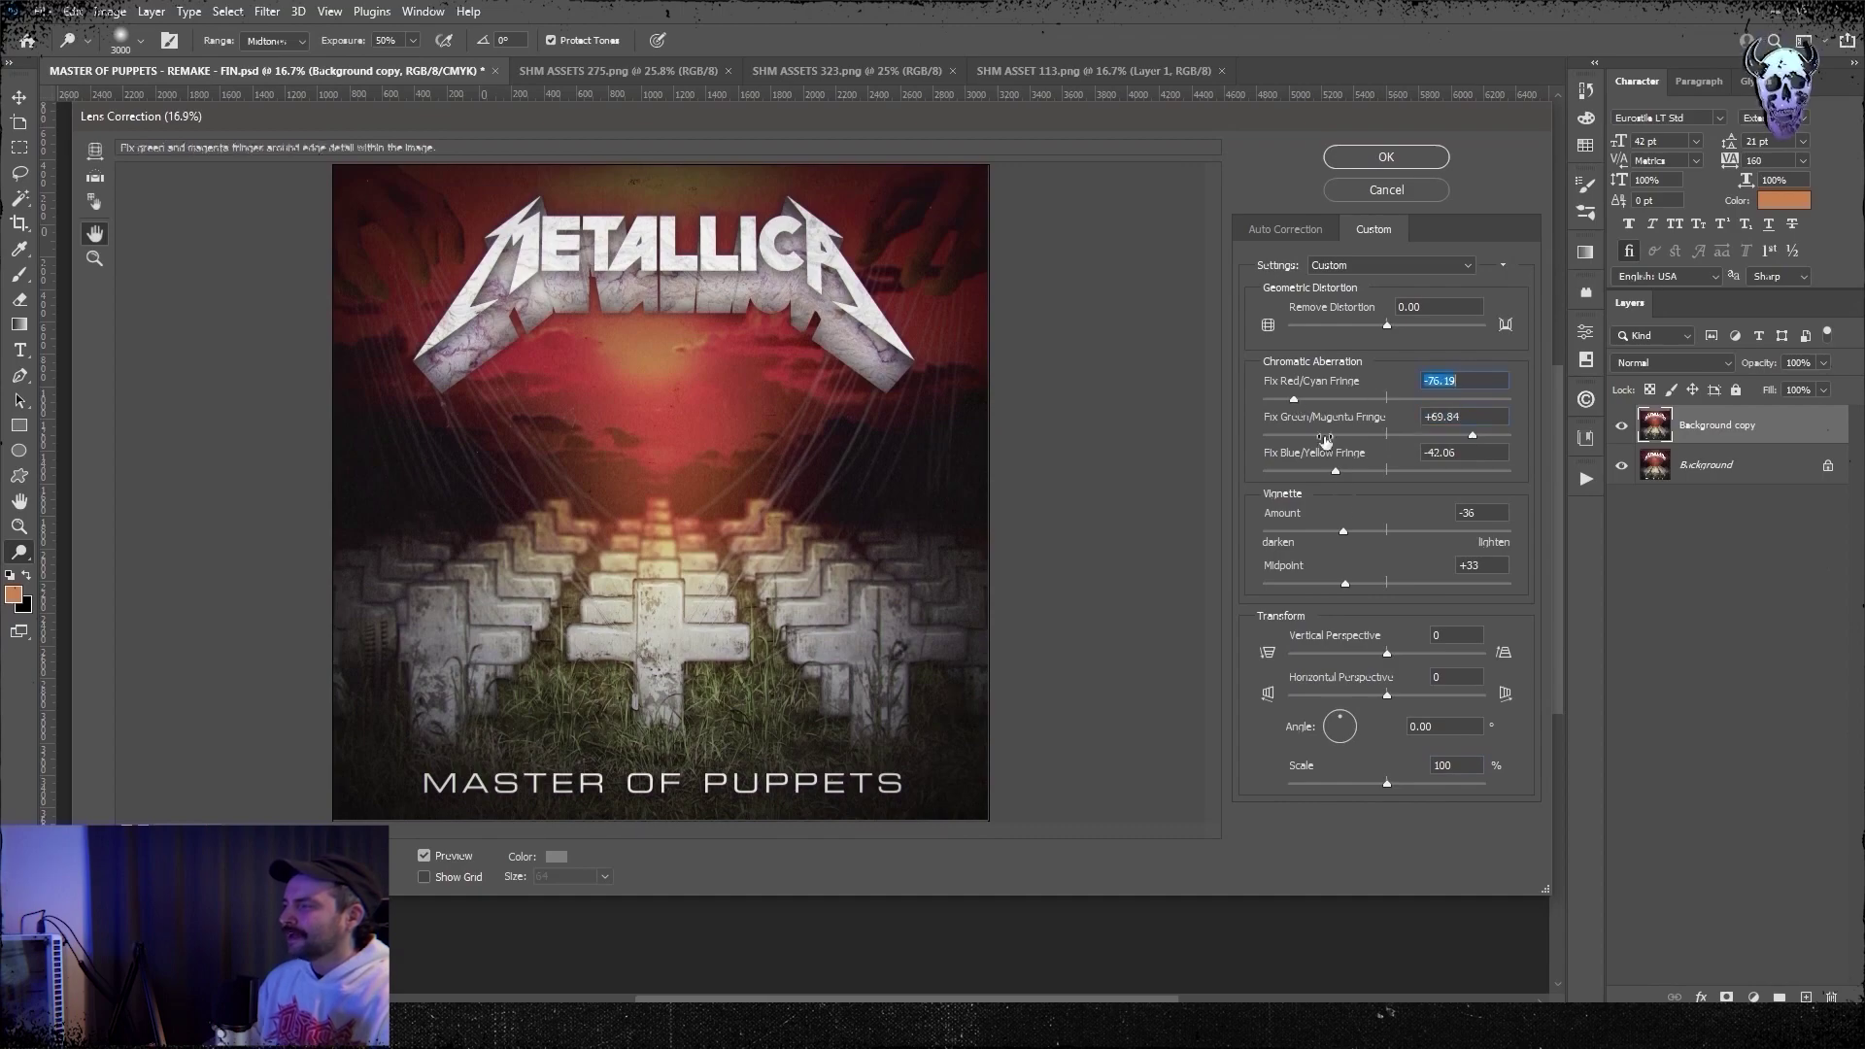
left_click(1386, 158)
- Examine the color fringing on the logo and artwork up close, and return to the full view
key("ctrl+plus")
key("ctrl+plus")
key("ctrl+plus")
left_click_drag(1457, 243, 1094, 728)
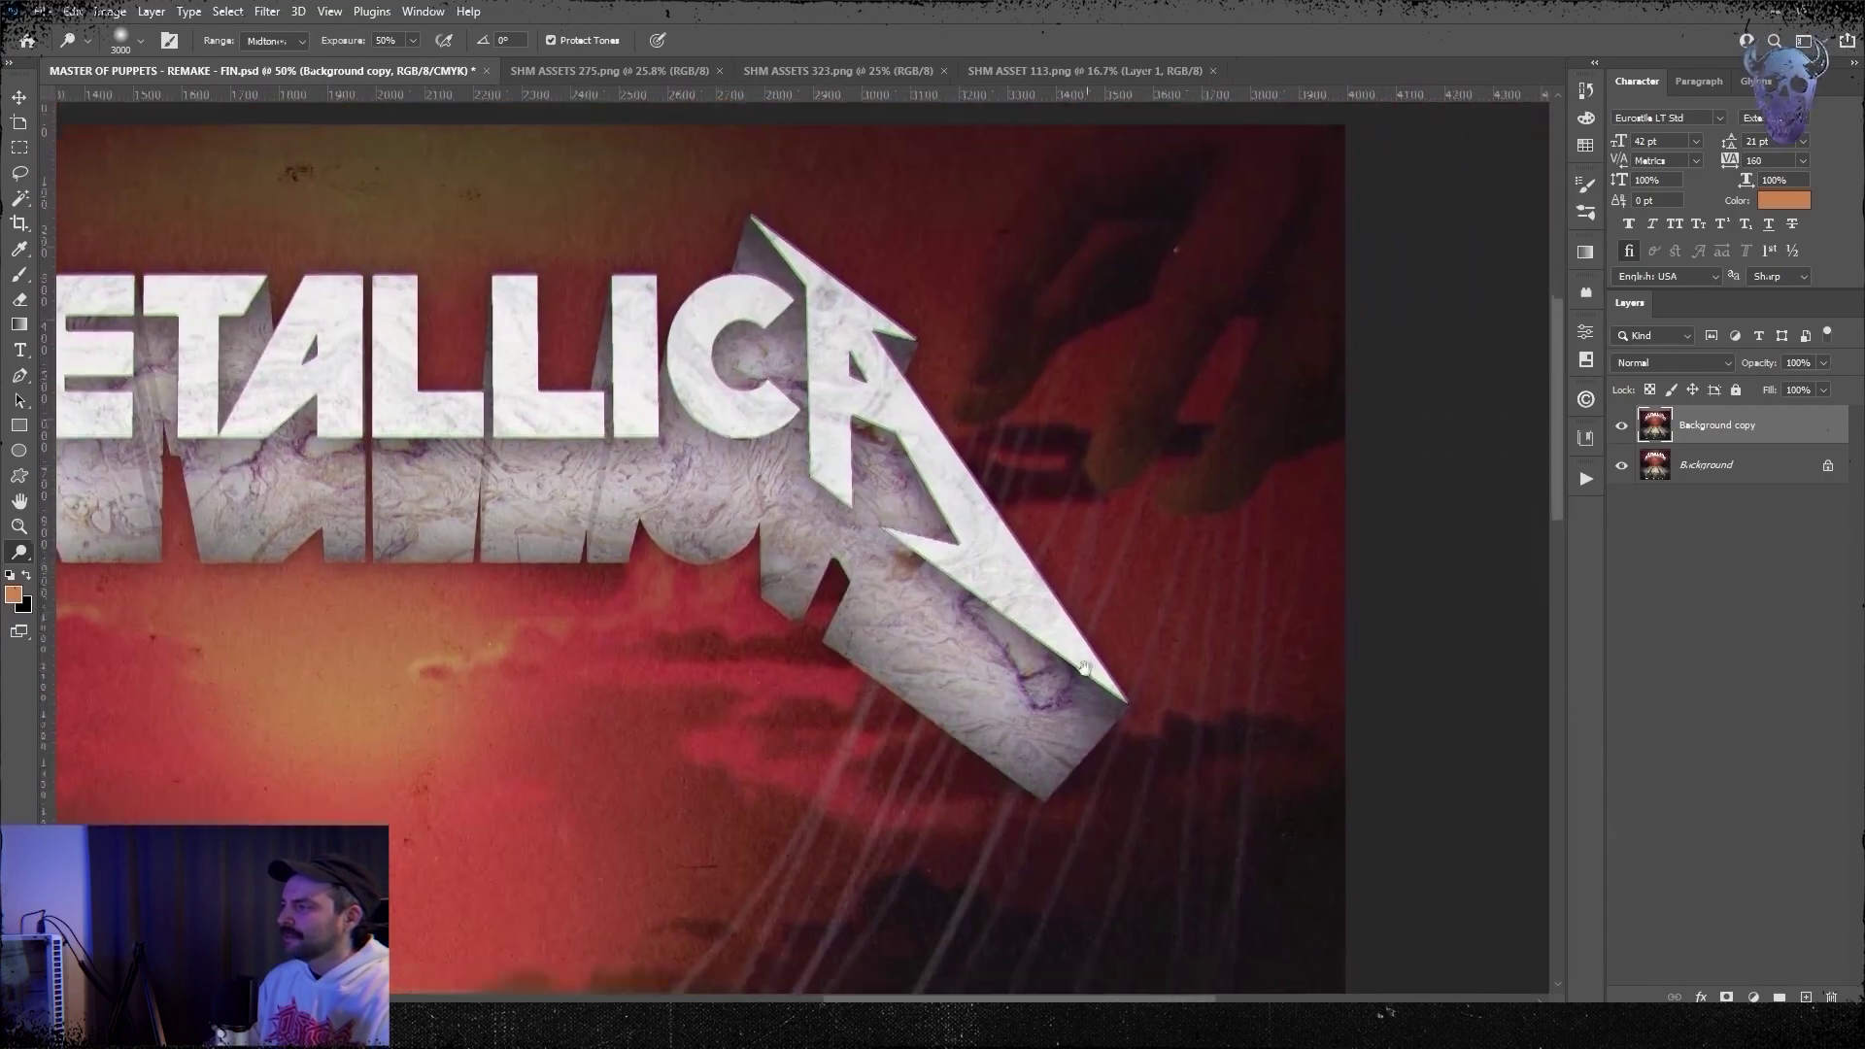
left_click_drag(776, 903, 1077, 578)
key("ctrl+0")
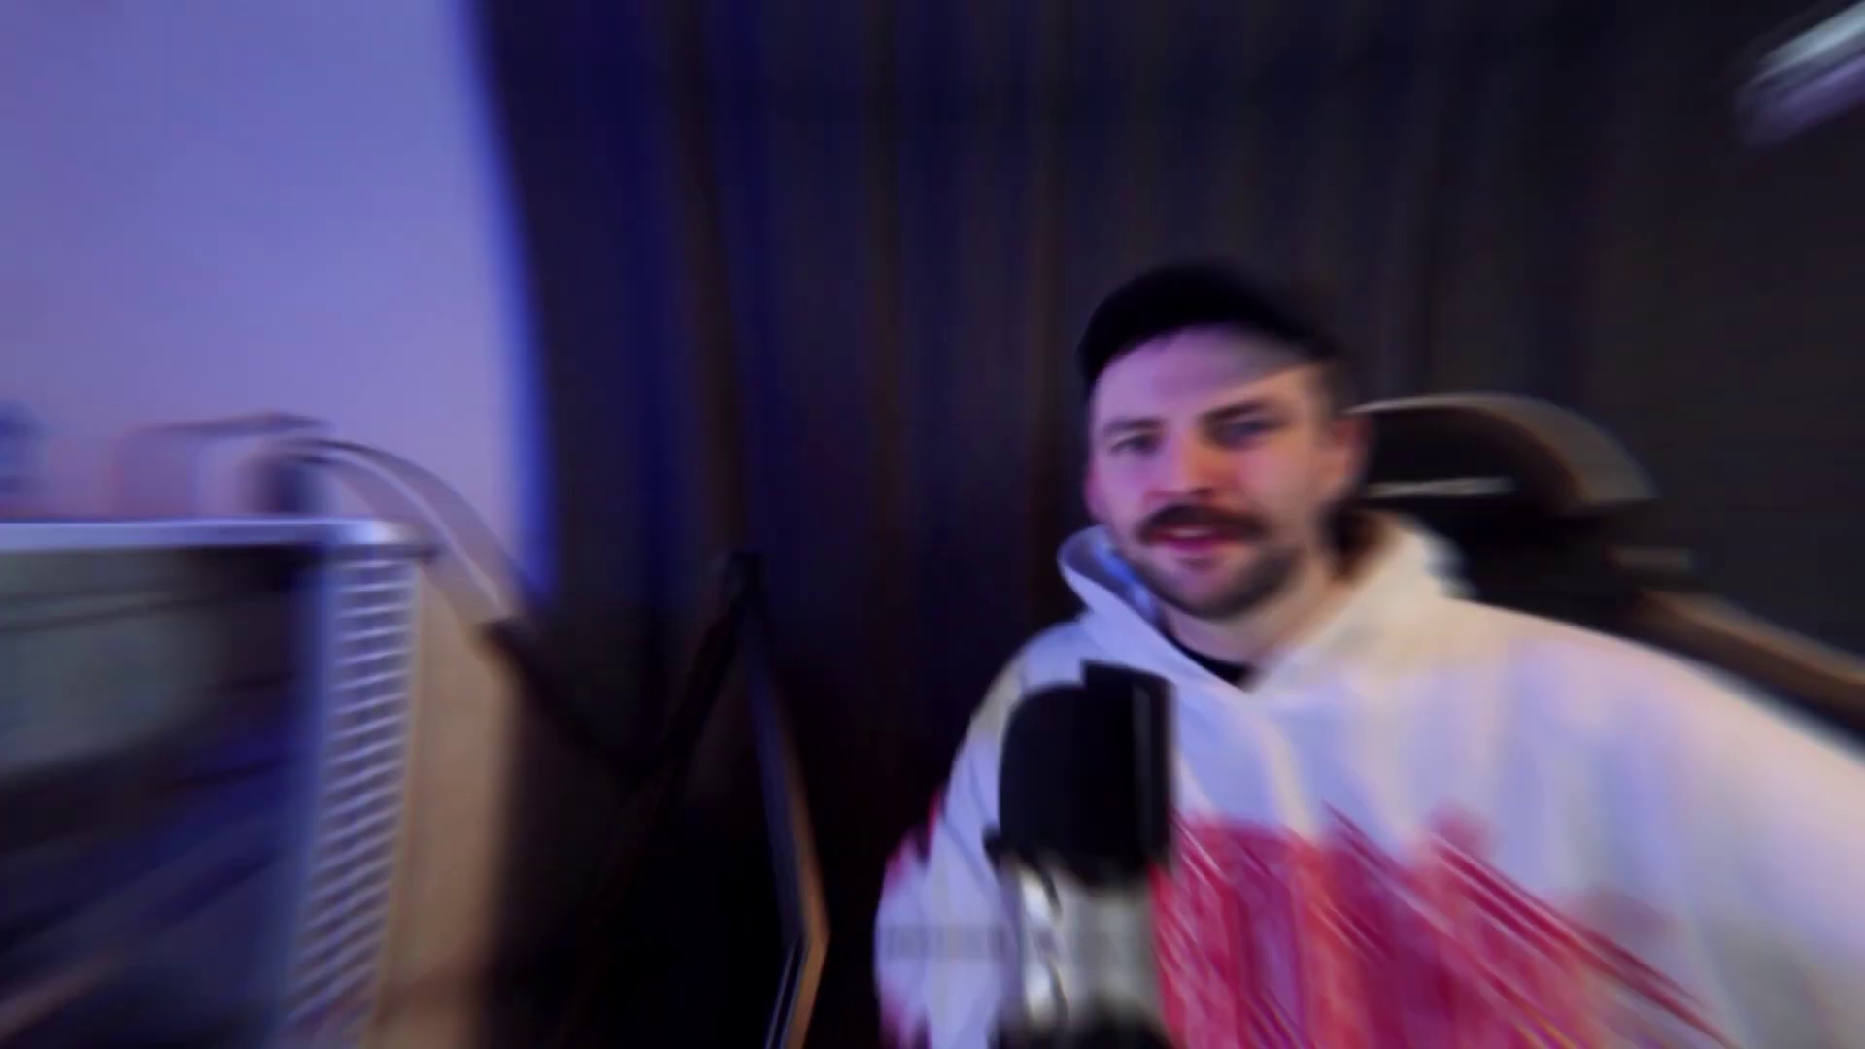